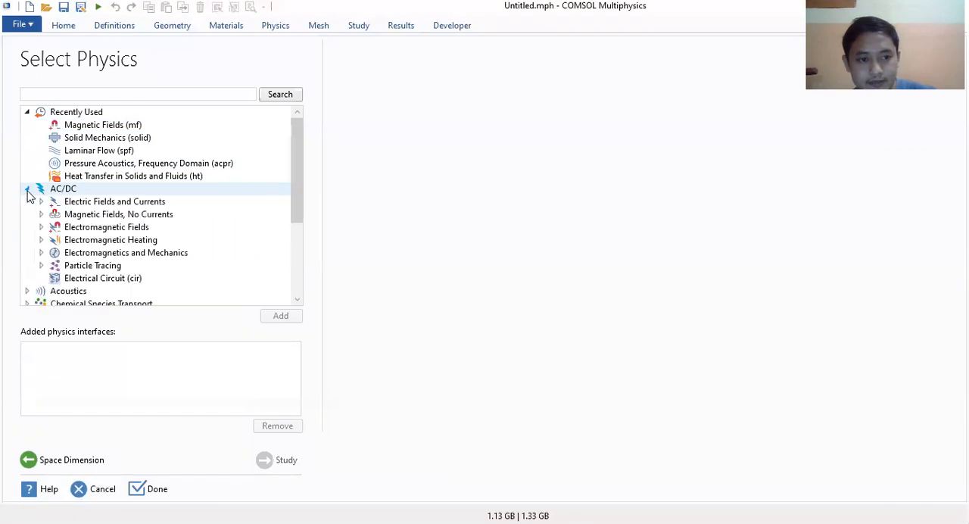
# Step: Add the Magnetic Fields (mf) interface from the Electromagnetic Fields group to the new model
pyautogui.click(41, 228)
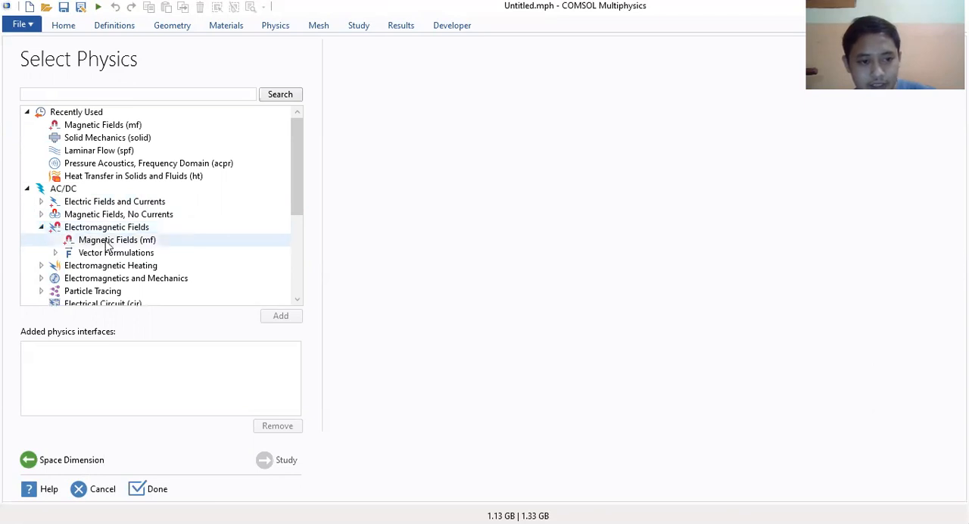
pyautogui.click(150, 243)
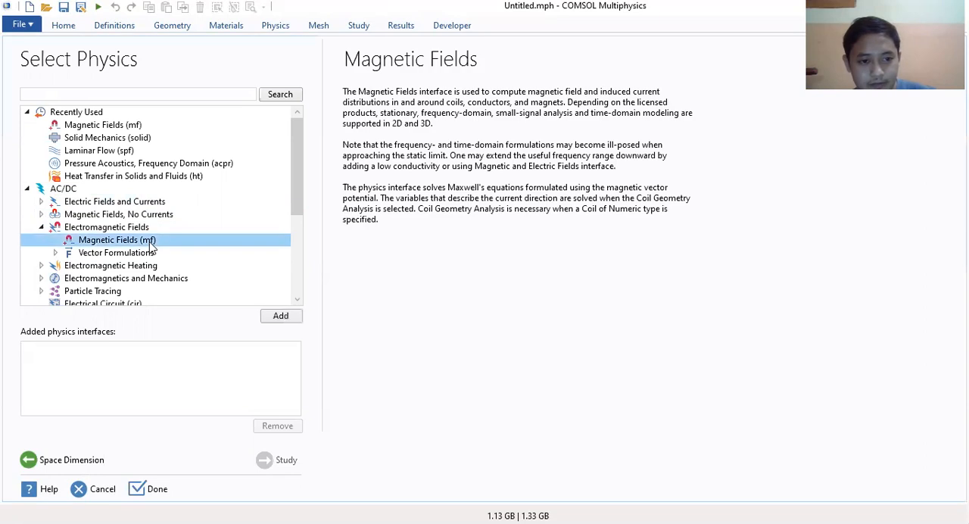
pyautogui.click(280, 317)
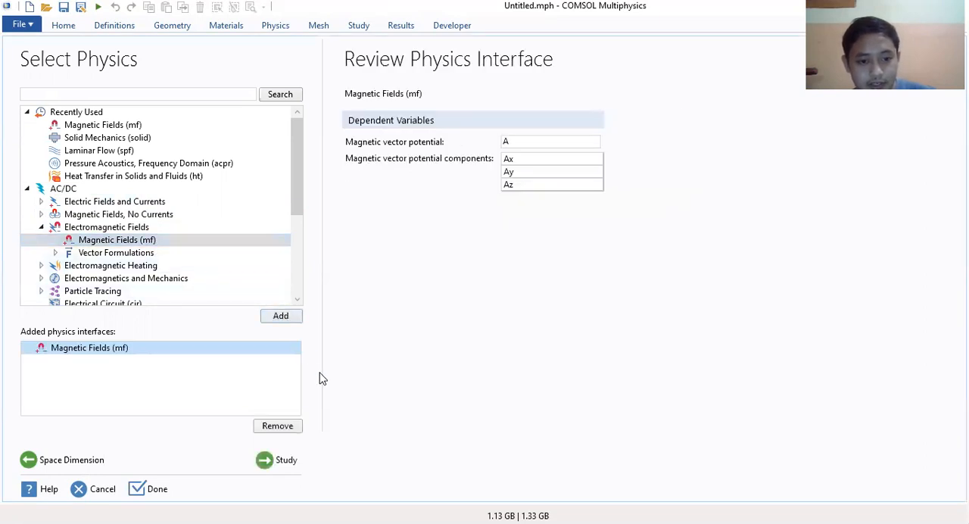
# Step: Choose a Stationary study and finish the model setup, discarding the unsaved changes to the previous Untitled.mph
pyautogui.click(280, 462)
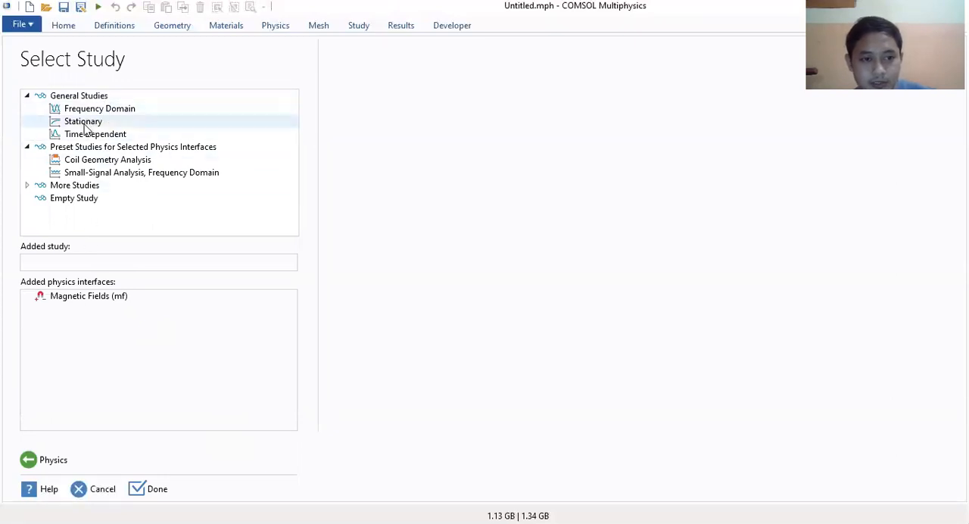
pyautogui.click(84, 125)
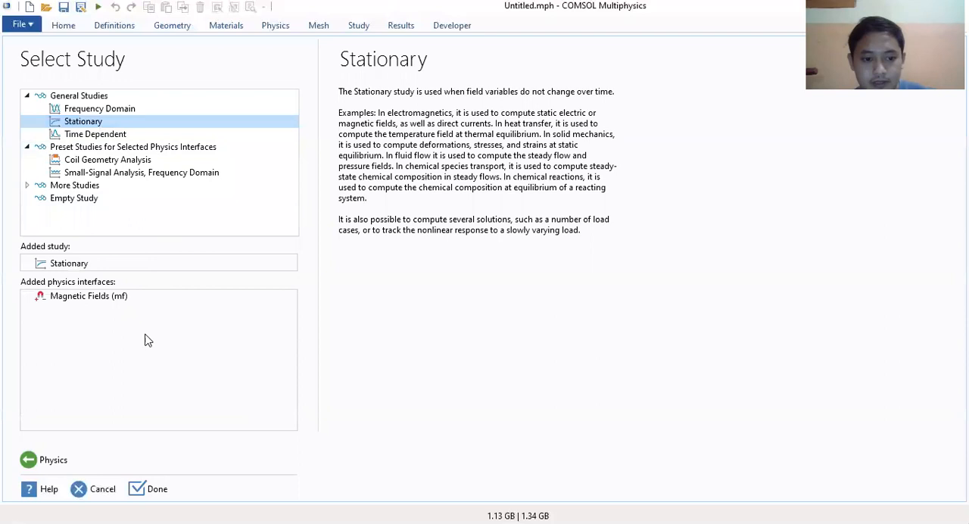
pyautogui.click(164, 496)
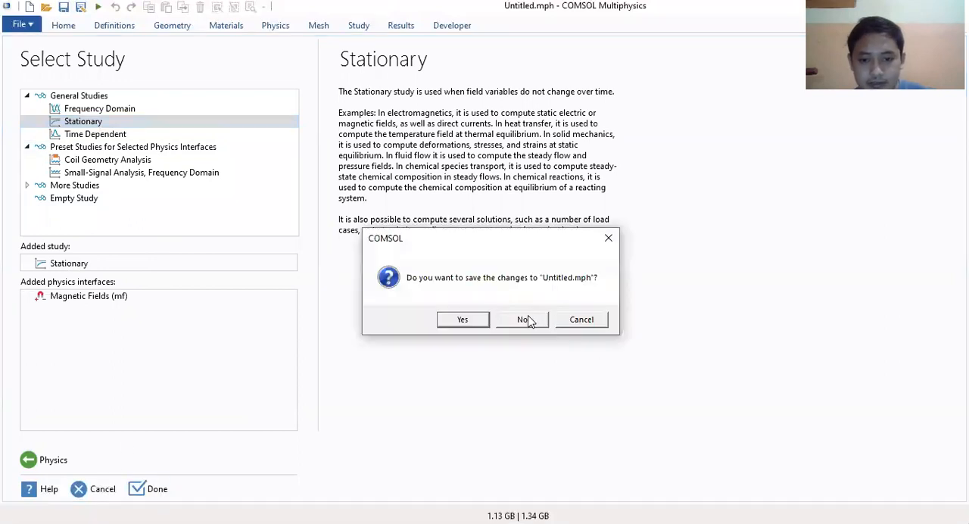
pyautogui.click(527, 323)
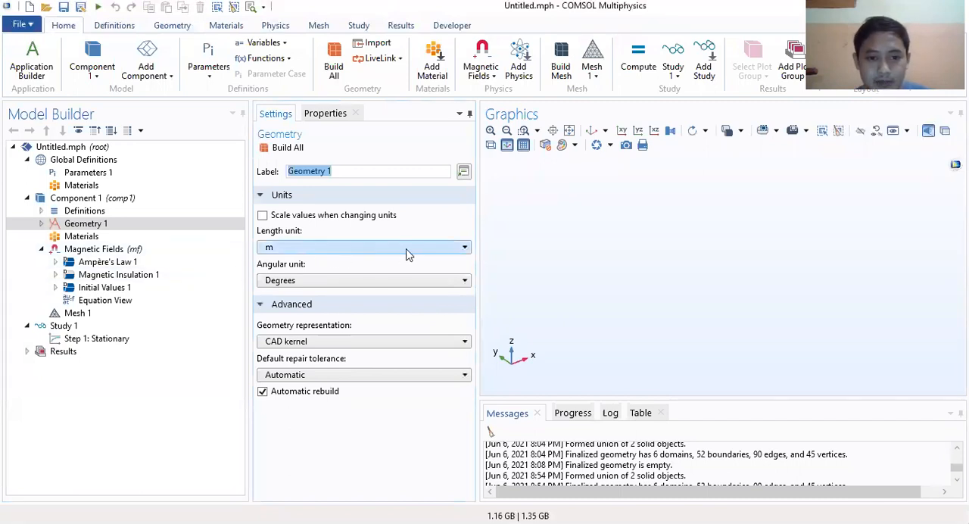
# Step: Set the length unit of Geometry 1 to mm
pyautogui.click(316, 253)
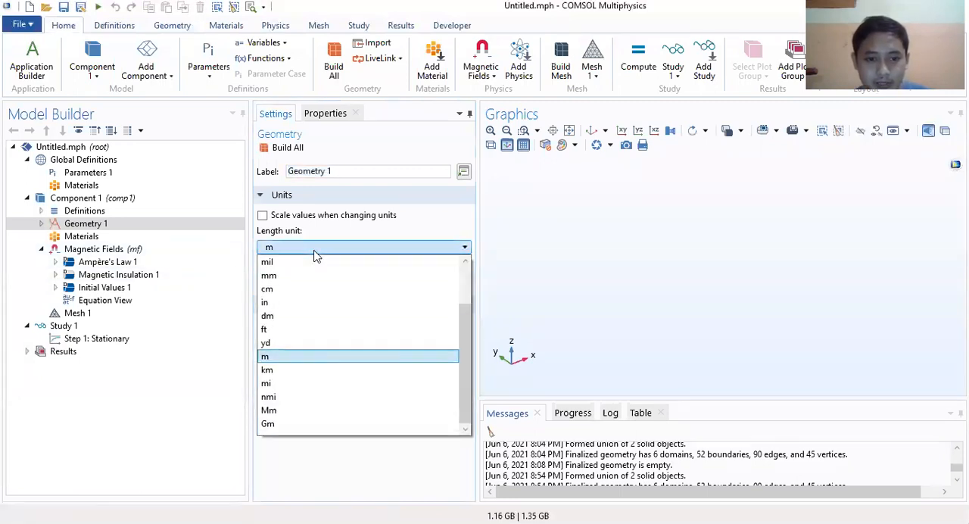
pyautogui.click(277, 277)
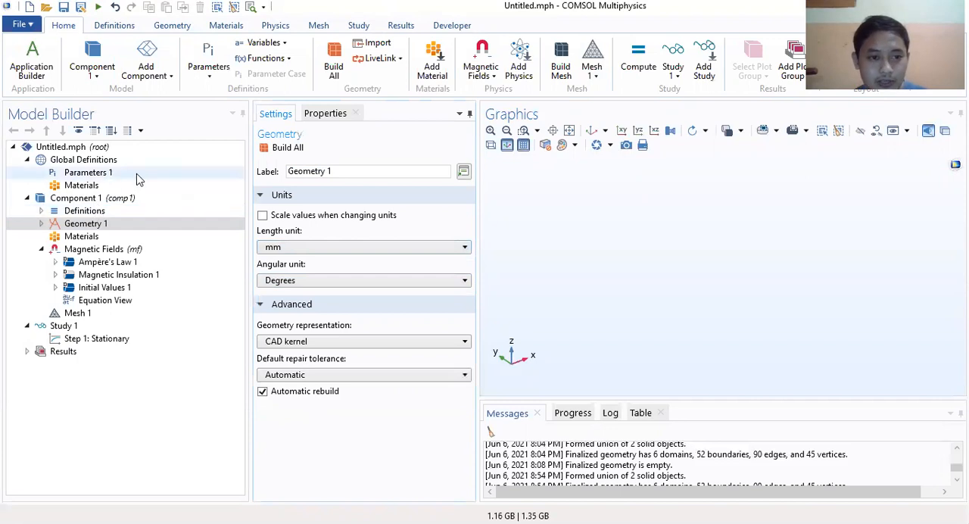
# Step: Paste the global parameters R1 625[mm], R2 1075[mm], R3 1095[mm], R4 1595[mm], h0 600[mm], Br 1.45[T] and X0 0[mm] with their descriptions into Parameters 1
pyautogui.click(106, 173)
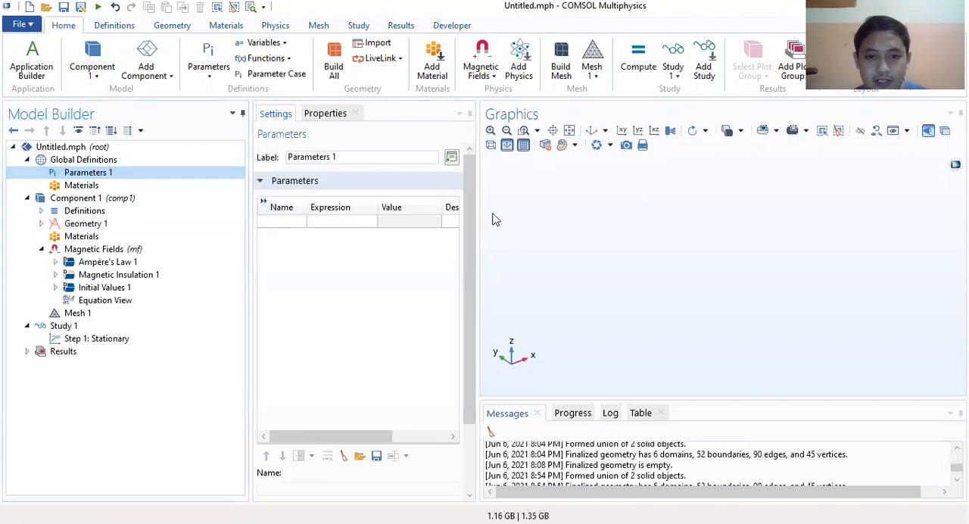
pyautogui.moveTo(478, 213); pyautogui.dragTo(595, 202)
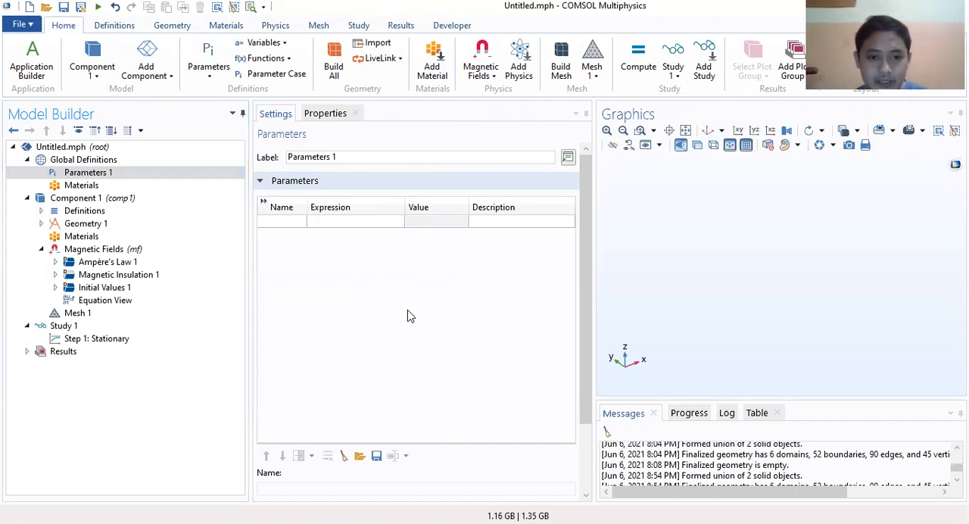
pyautogui.click(279, 222)
pyautogui.hotkey('ctrl', 'v')
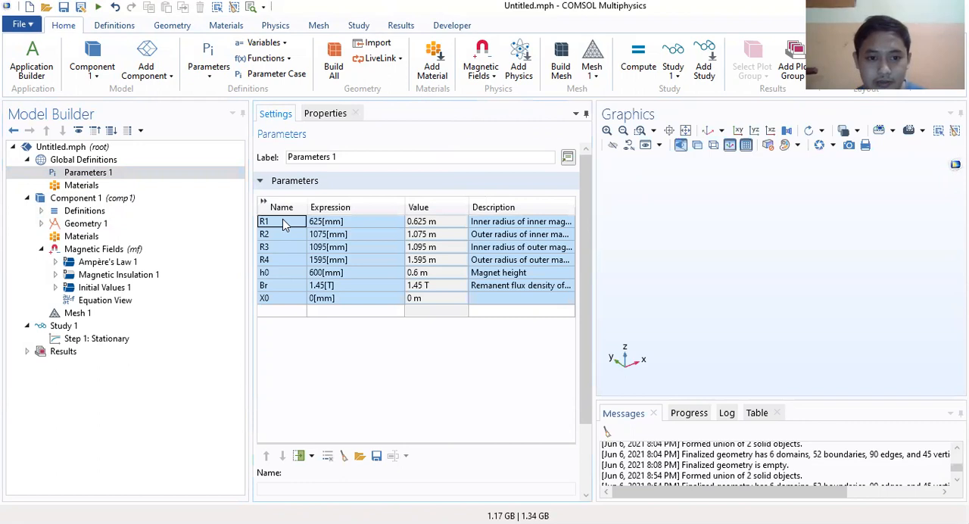
# Step: Examine the R1, R2 and X0 entries in the parameter table, including the expression and value of X0
pyautogui.click(277, 235)
pyautogui.click(274, 223)
pyautogui.click(273, 237)
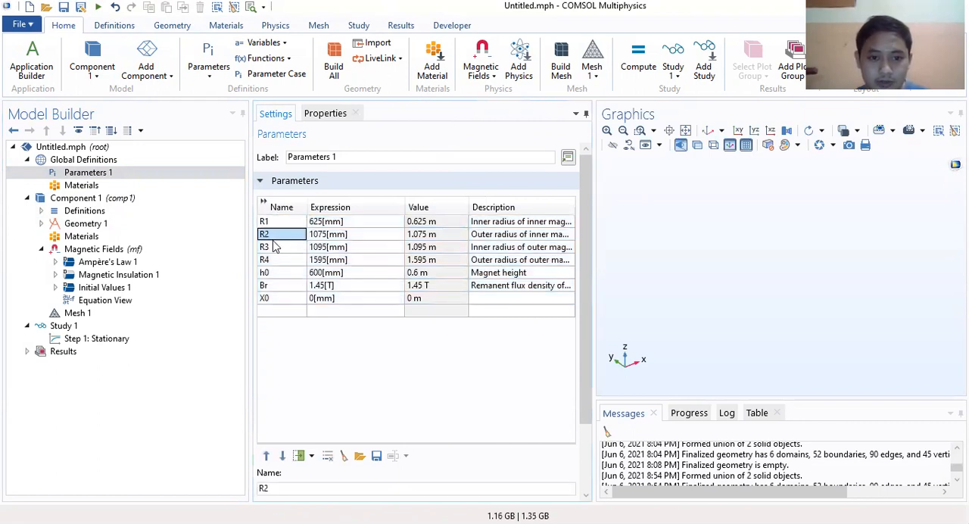
pyautogui.click(274, 223)
pyautogui.click(274, 235)
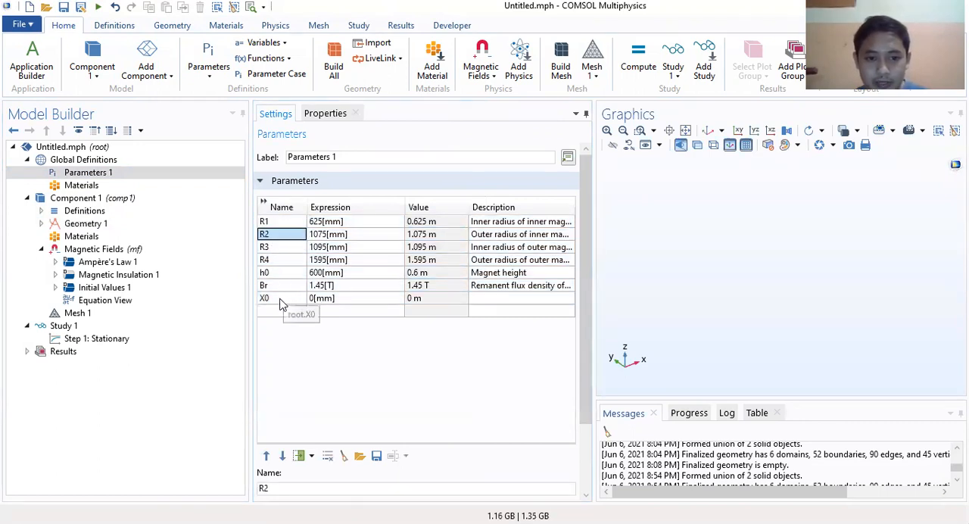
pyautogui.click(286, 300)
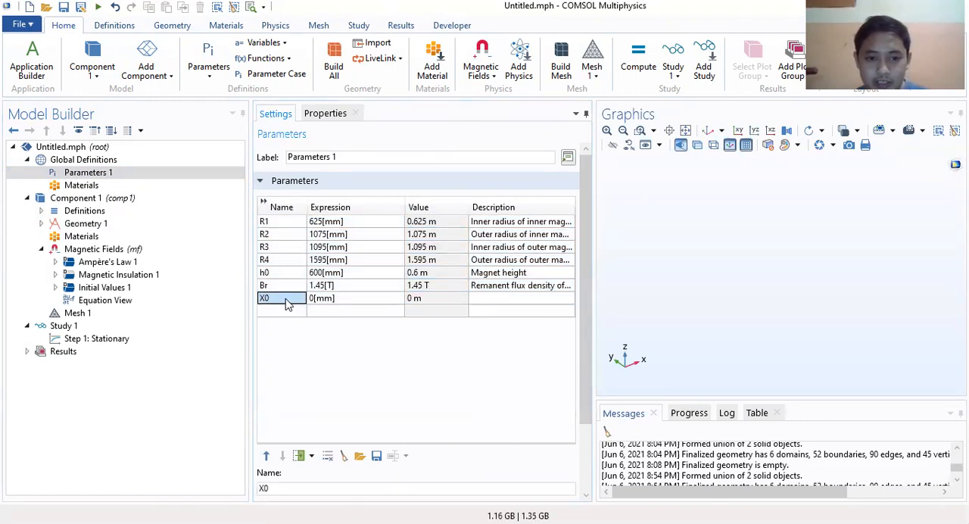
pyautogui.click(333, 301)
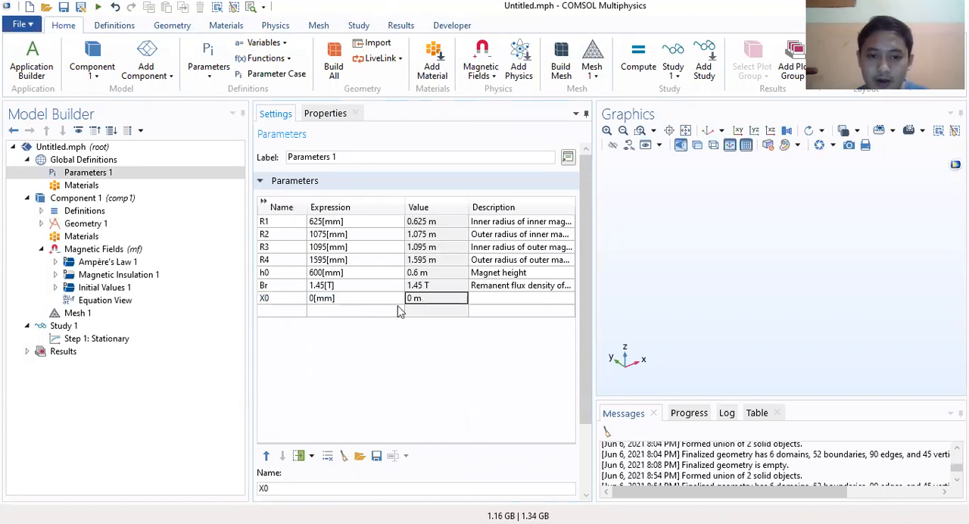
pyautogui.click(269, 302)
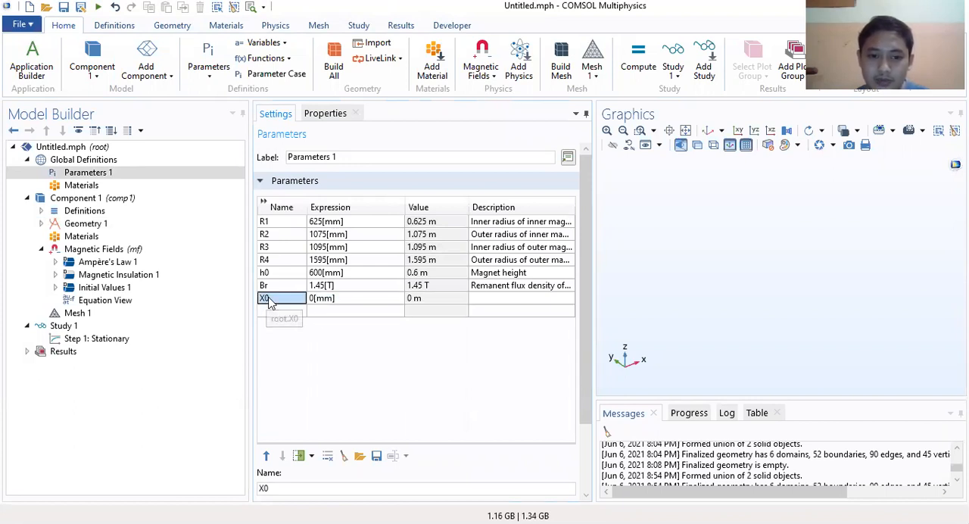
pyautogui.click(356, 302)
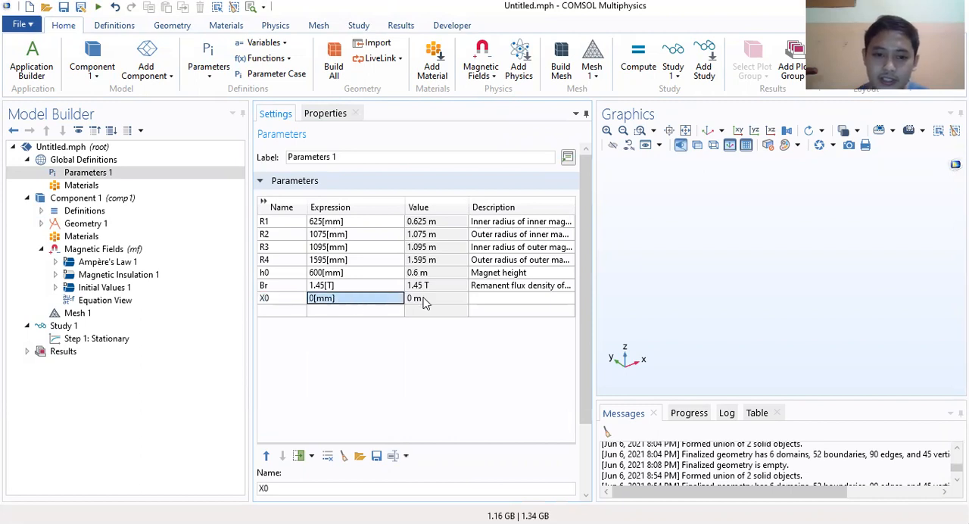
pyautogui.click(424, 300)
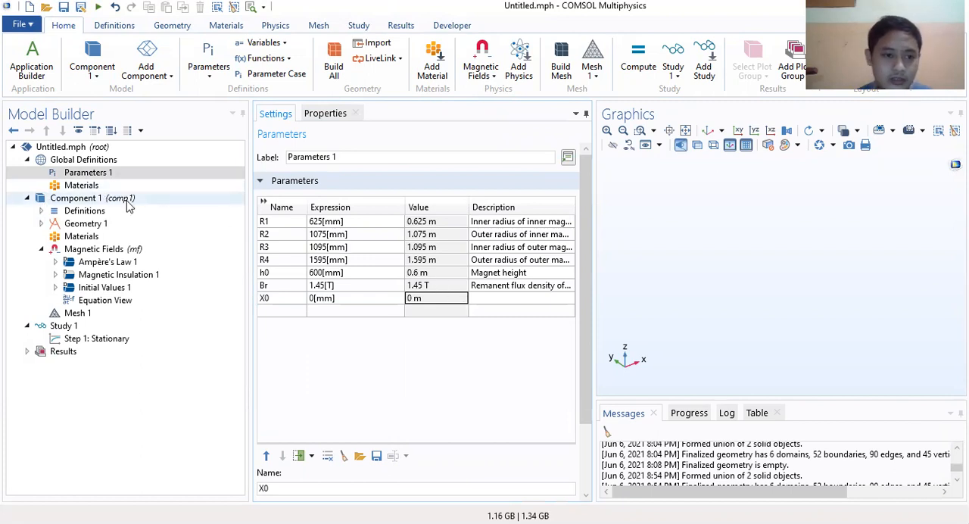
# Step: Add a work plane on the xy-plane to Geometry 1
pyautogui.click(41, 224)
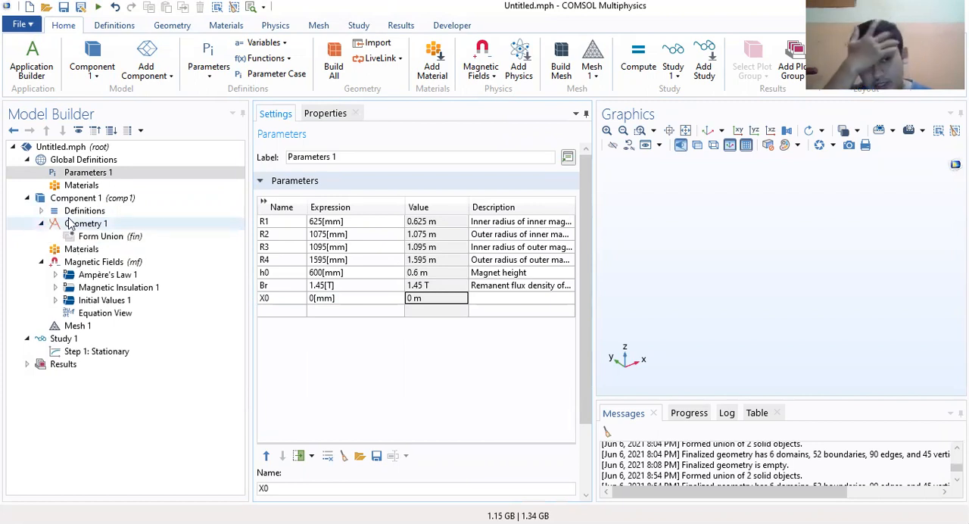
pyautogui.click(86, 227)
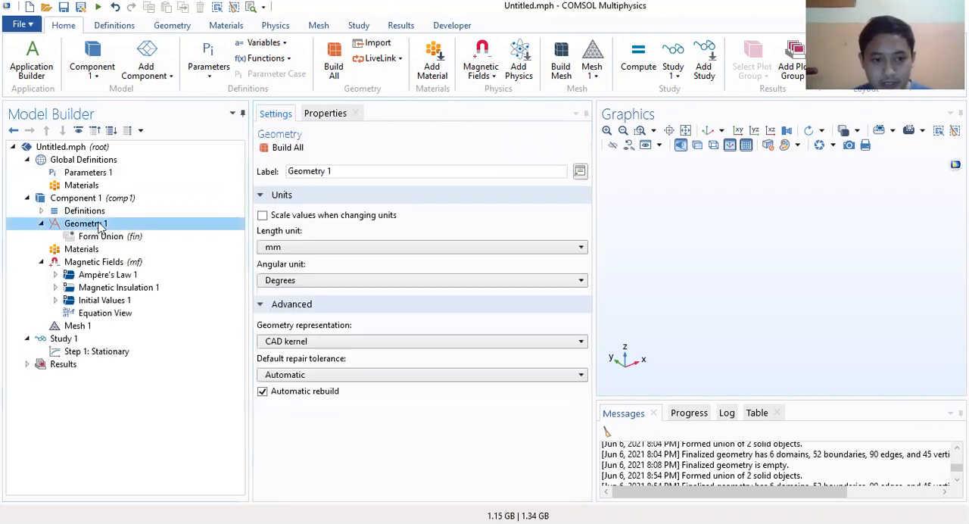
pyautogui.rightClick(109, 226)
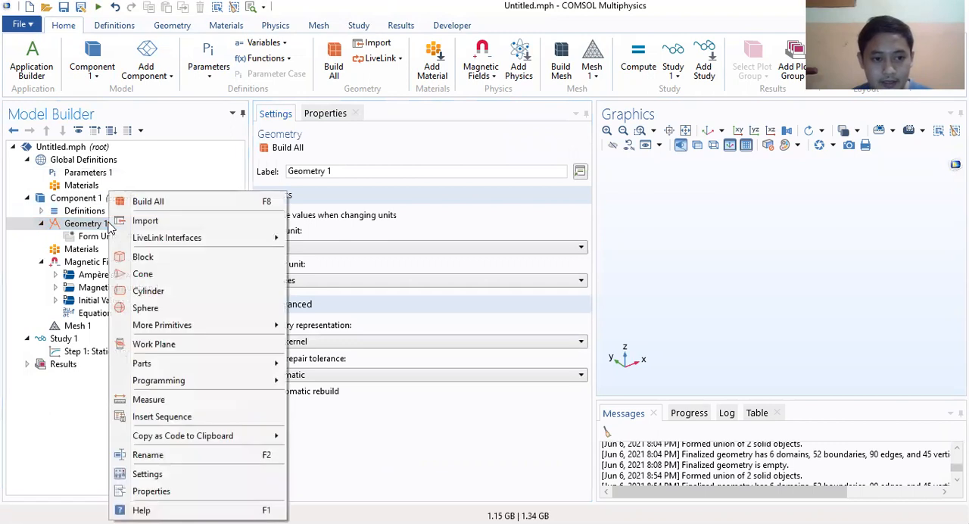
pyautogui.click(159, 345)
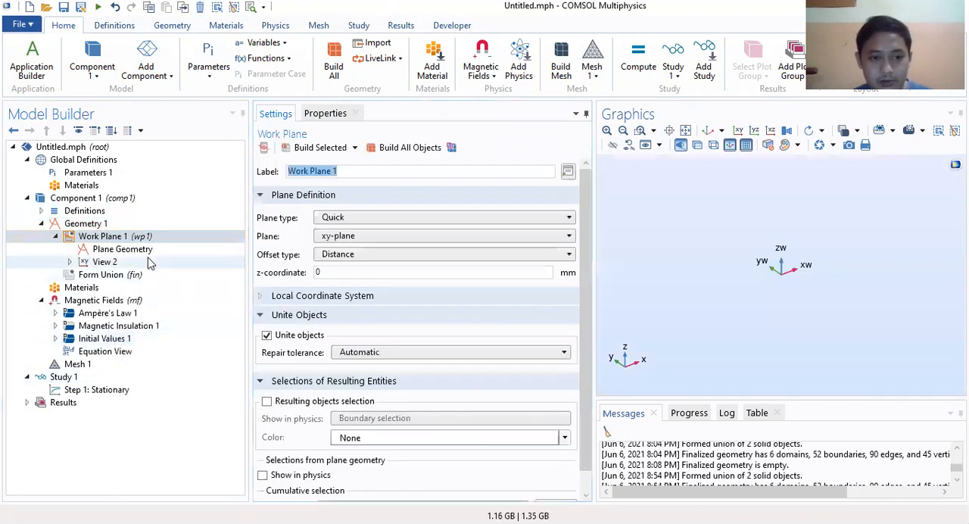
# Step: Add a rectangle to the plane geometry of Work Plane 1
pyautogui.click(120, 251)
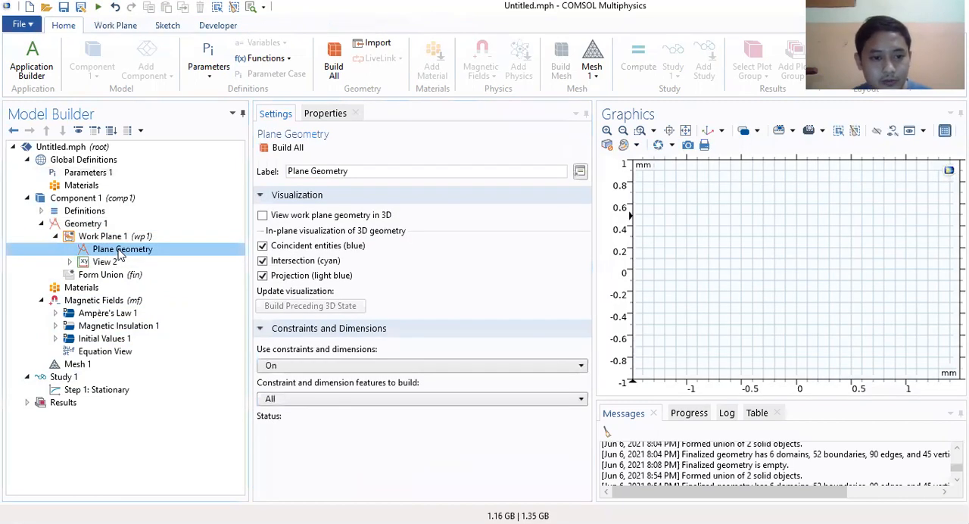
pyautogui.rightClick(136, 253)
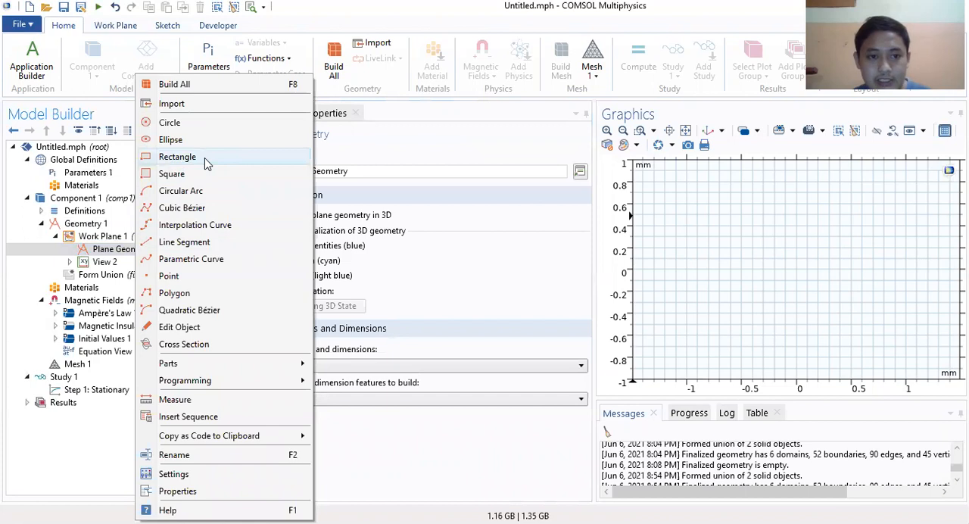
pyautogui.click(177, 157)
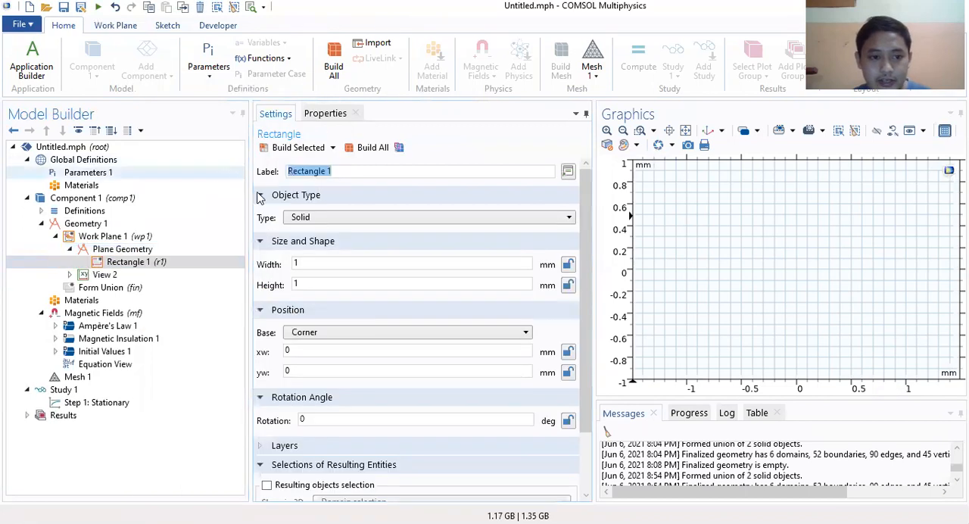
# Step: Set the rectangle's width to R2-R1, its height to h0*0.5 and its corner xw position to R1
pyautogui.click(330, 262)
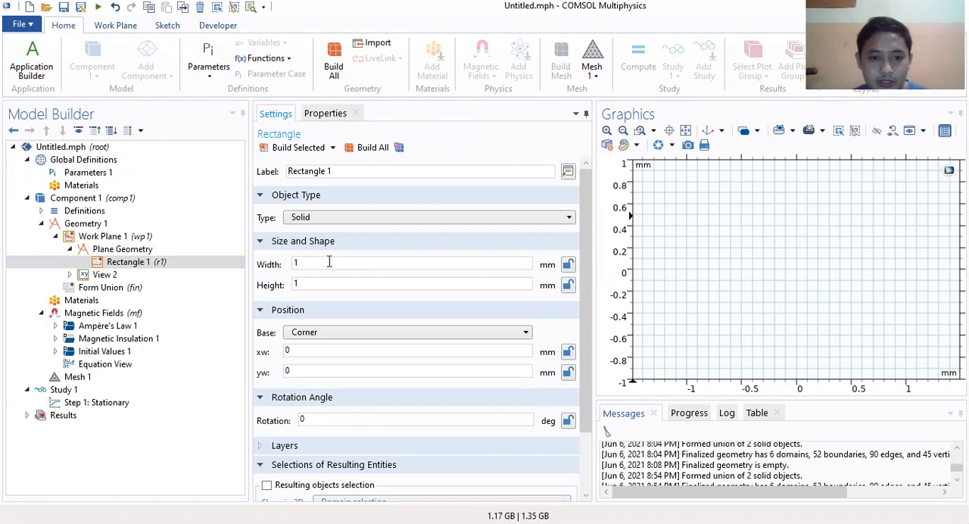
pyautogui.click(305, 271)
pyautogui.moveTo(312, 263); pyautogui.dragTo(268, 264)
pyautogui.write('R2-R1')
pyautogui.doubleClick(323, 284)
pyautogui.write('h0*0.5')
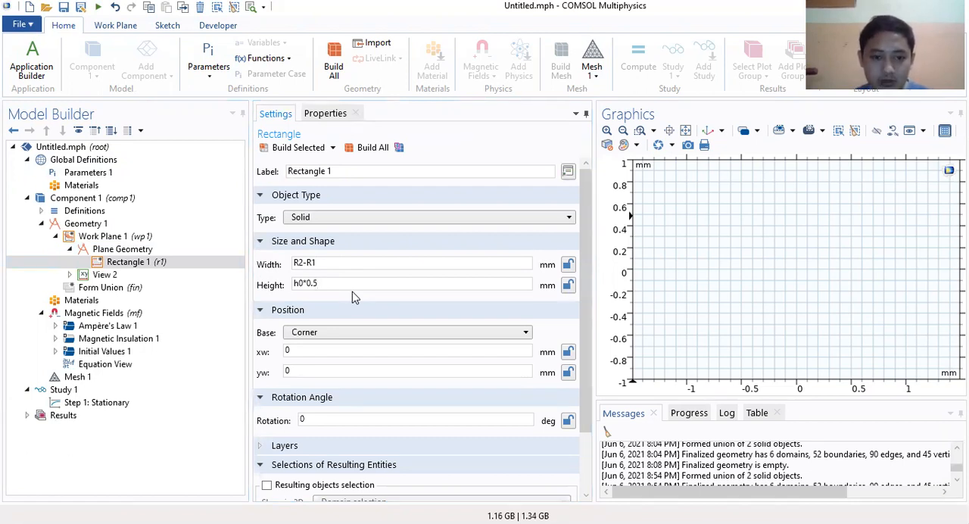
pyautogui.moveTo(301, 353); pyautogui.dragTo(266, 352)
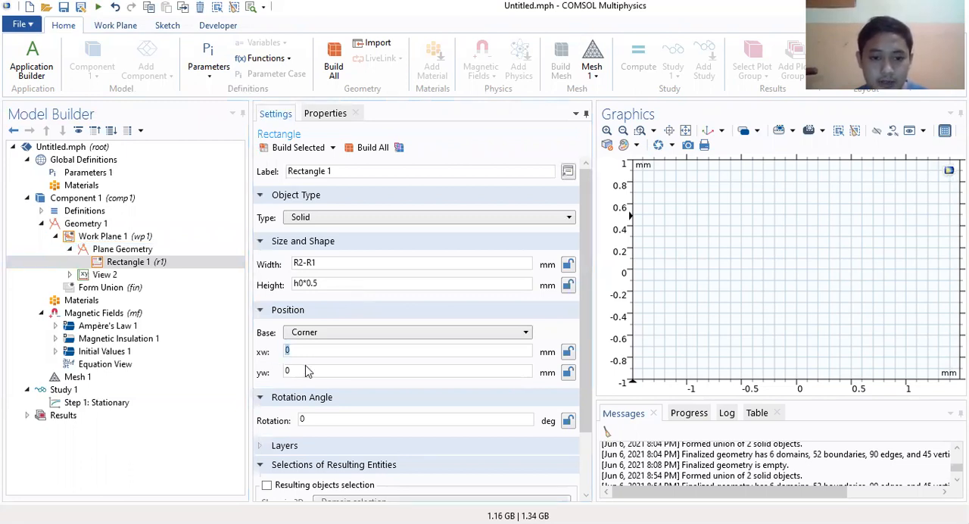
pyautogui.write('R1')
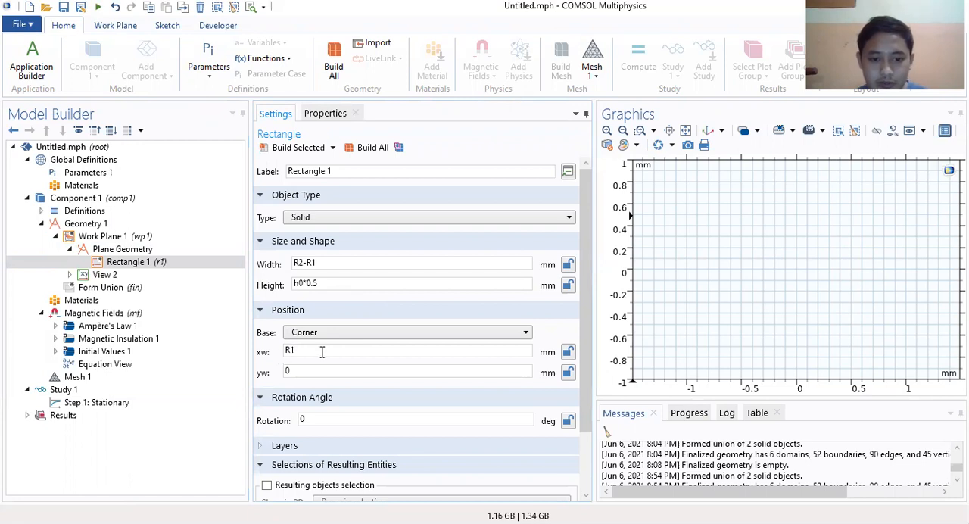
# Step: Give the rectangle a layer of thickness h0*(1/3), applied on top instead of on bottom
pyautogui.scroll(-2, 324, 351)
pyautogui.scroll(-2, 325, 350)
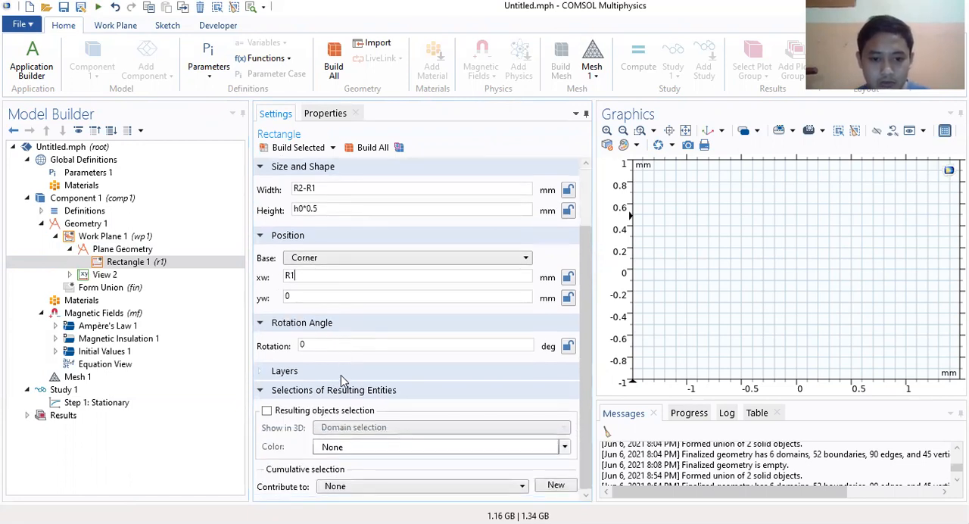
pyautogui.click(301, 372)
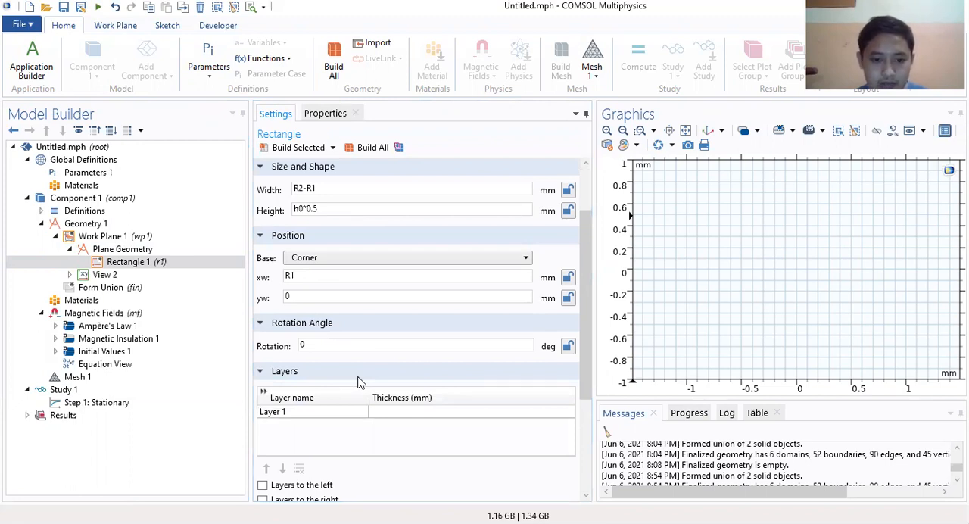
pyautogui.click(390, 411)
pyautogui.write('h0*(1/3)')
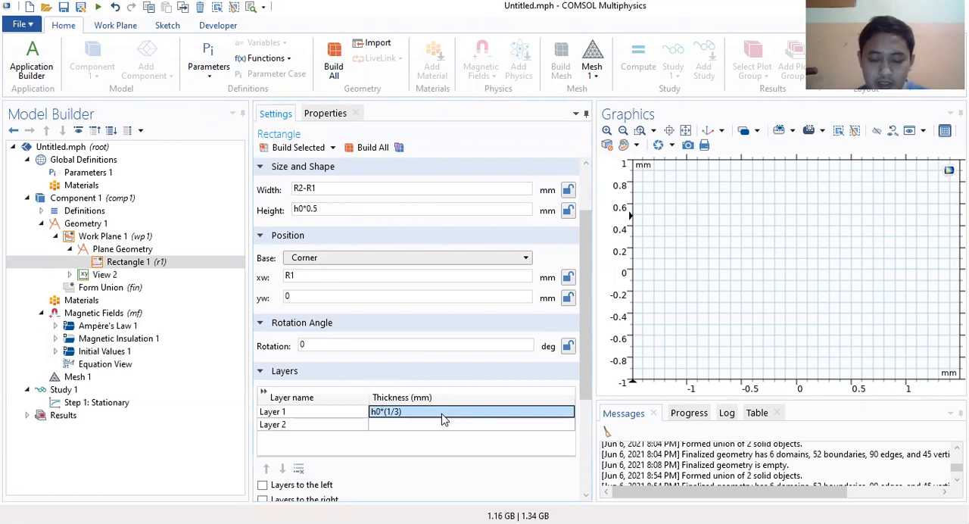
pyautogui.scroll(-5, 345, 430)
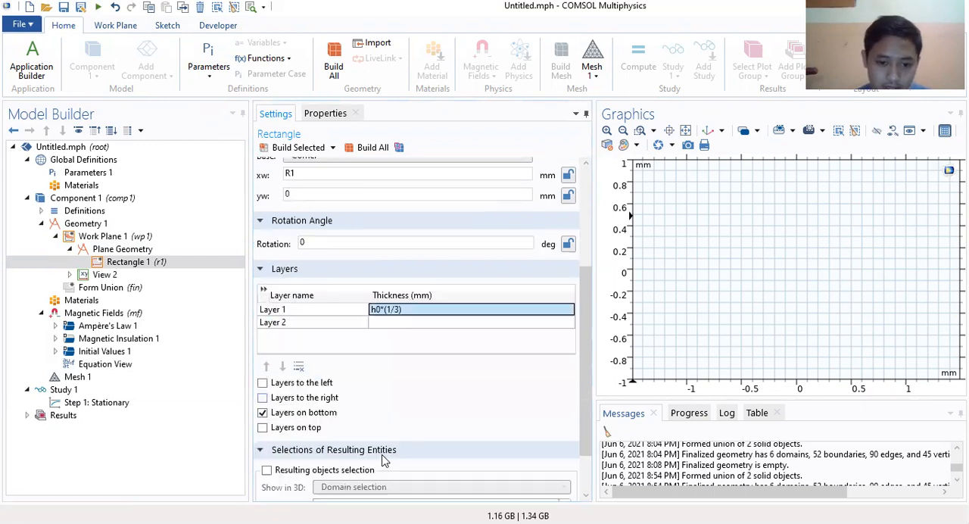
pyautogui.click(262, 367)
pyautogui.click(262, 353)
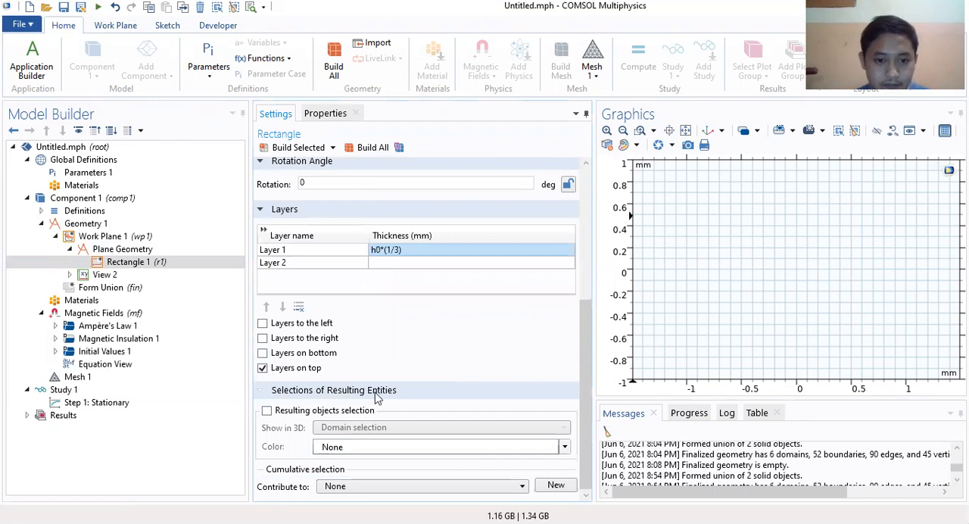
# Step: Build the layered rectangle in Work Plane 1 and bring the whole shape into view
pyautogui.scroll(7, 417, 354)
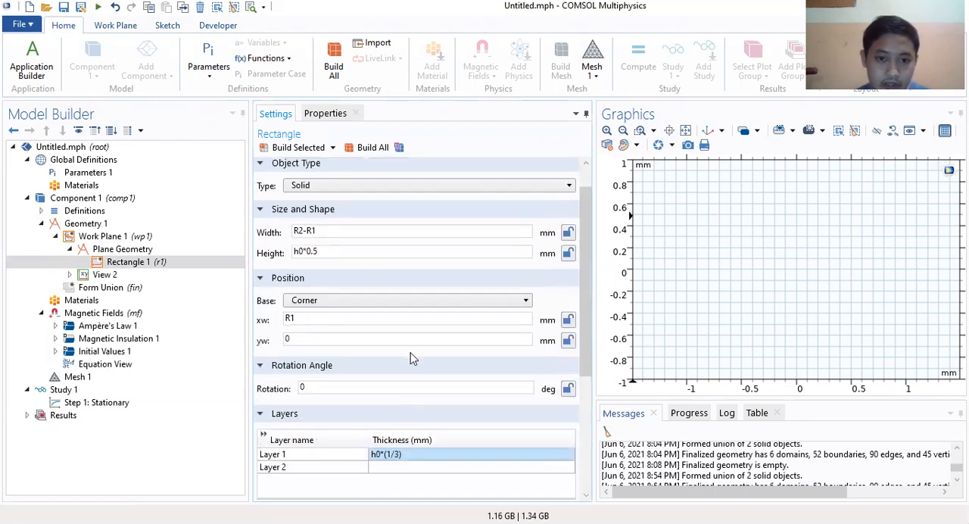
pyautogui.click(296, 150)
pyautogui.click(622, 132)
pyautogui.click(623, 131)
pyautogui.click(623, 132)
pyautogui.click(622, 131)
pyautogui.click(623, 132)
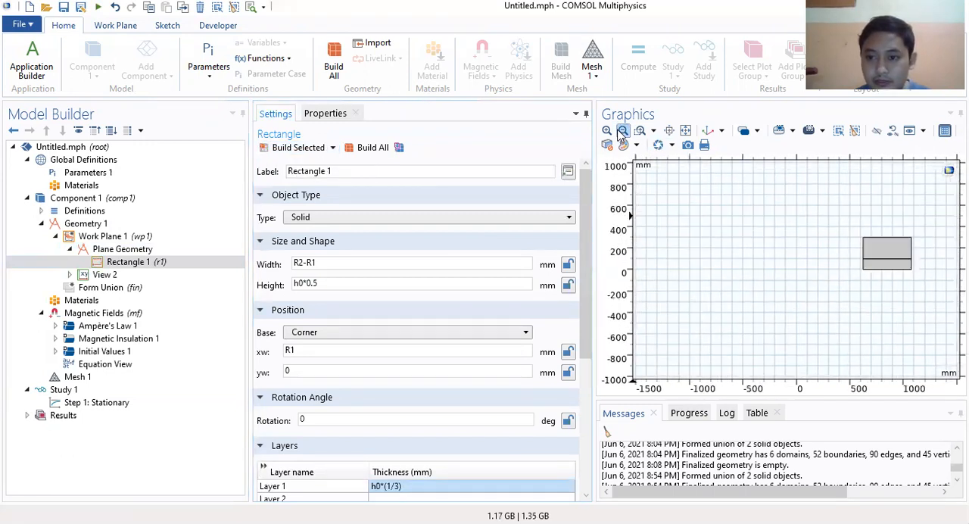
pyautogui.click(623, 132)
pyautogui.moveTo(594, 228); pyautogui.dragTo(498, 229)
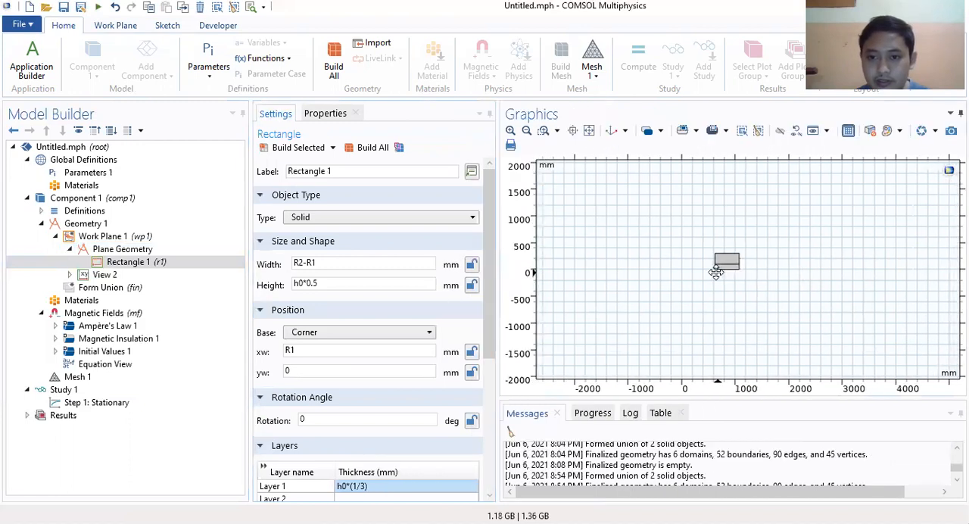
pyautogui.click(511, 131)
pyautogui.click(510, 130)
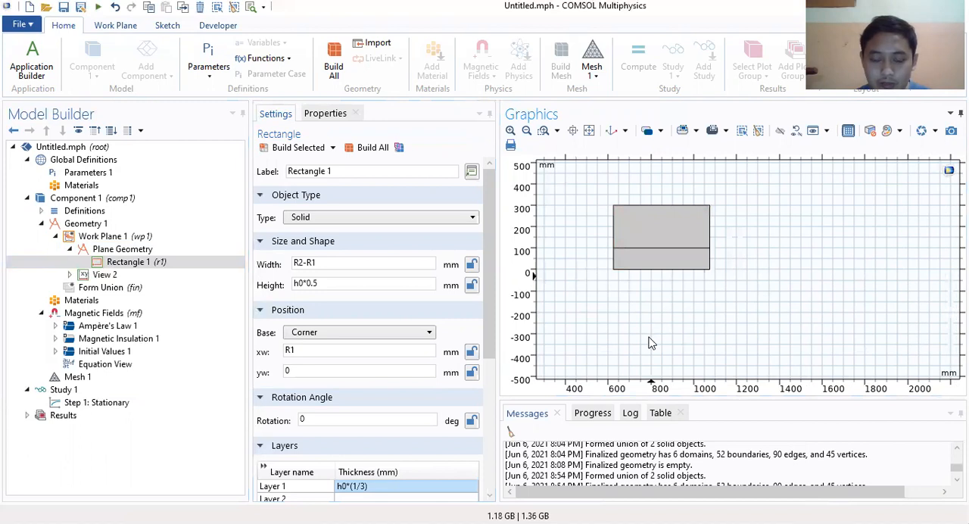
pyautogui.moveTo(634, 307); pyautogui.dragTo(756, 311, button='right')
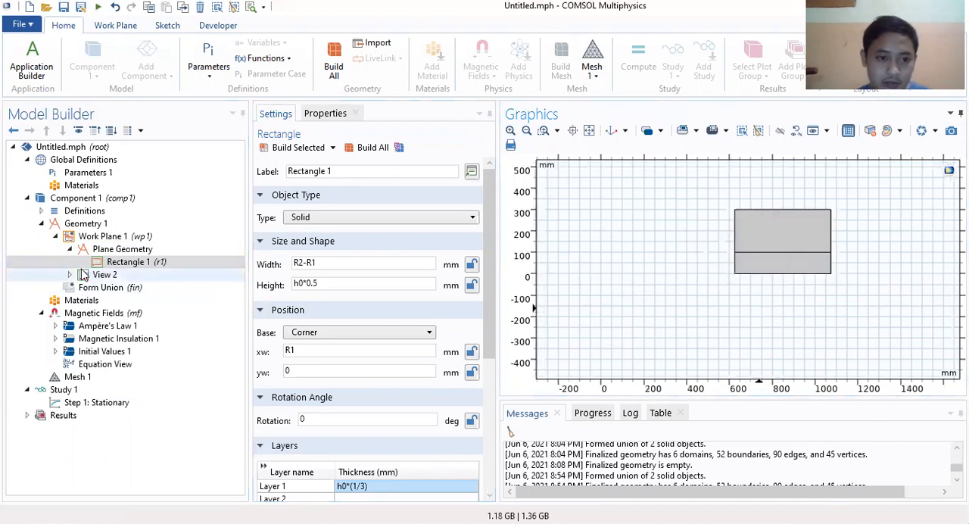
# Step: Add a second work plane on the xy-plane to Geometry 1
pyautogui.click(70, 224)
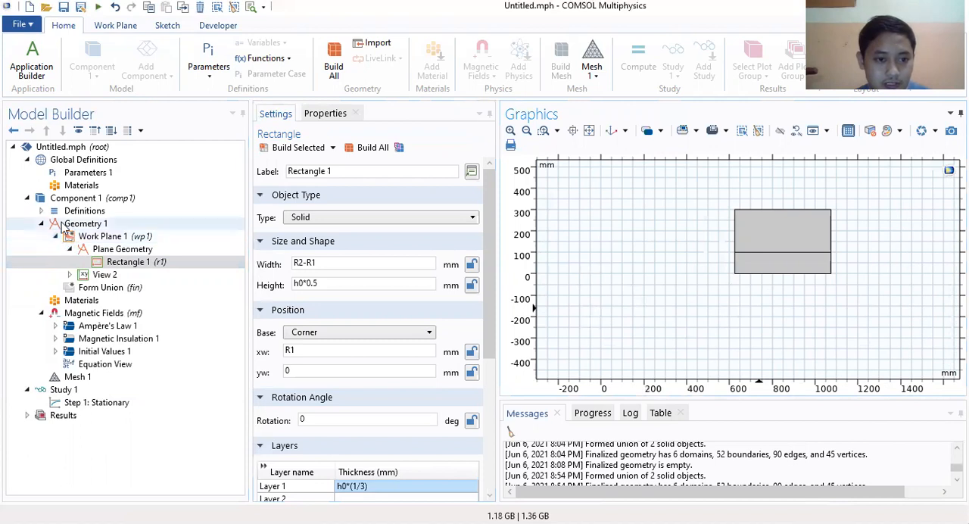
pyautogui.rightClick(74, 226)
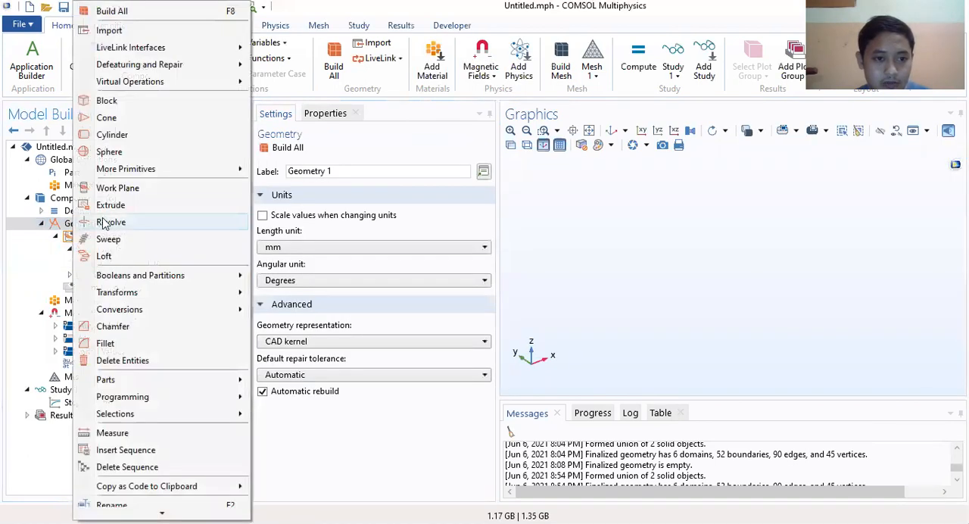
pyautogui.click(116, 191)
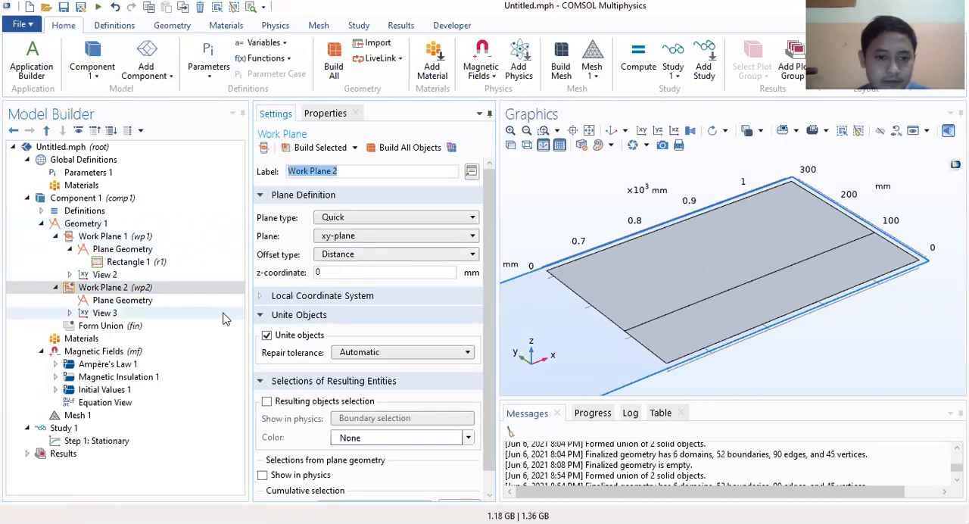
# Step: Add a rectangle to the plane geometry of Work Plane 2
pyautogui.click(127, 303)
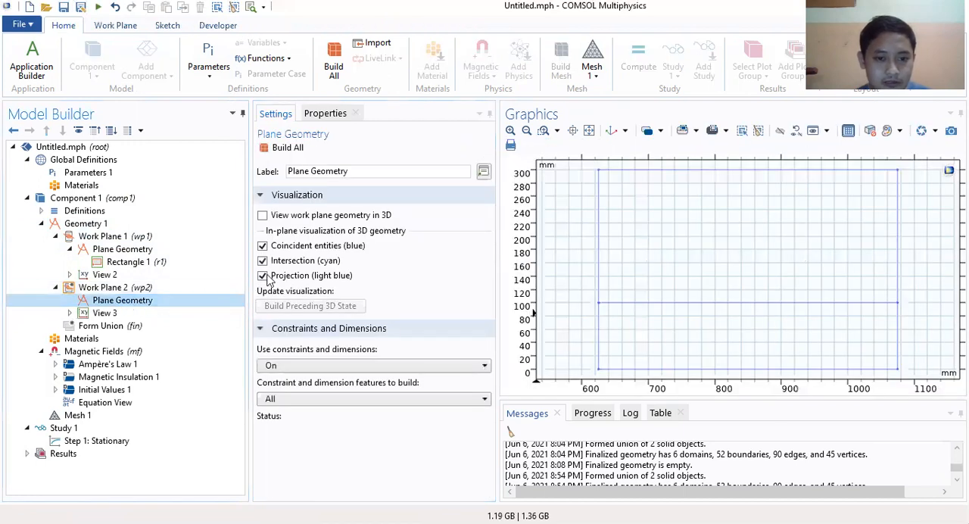
pyautogui.rightClick(106, 303)
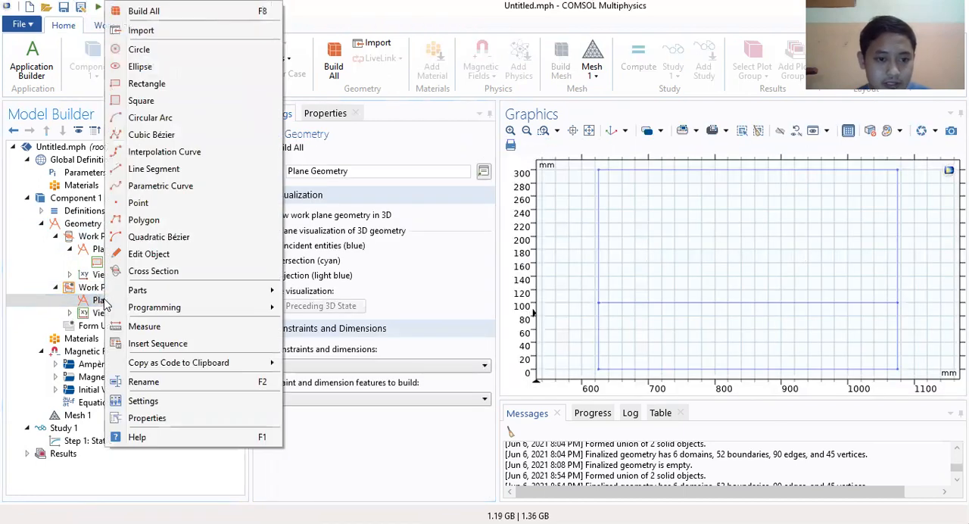
pyautogui.click(144, 81)
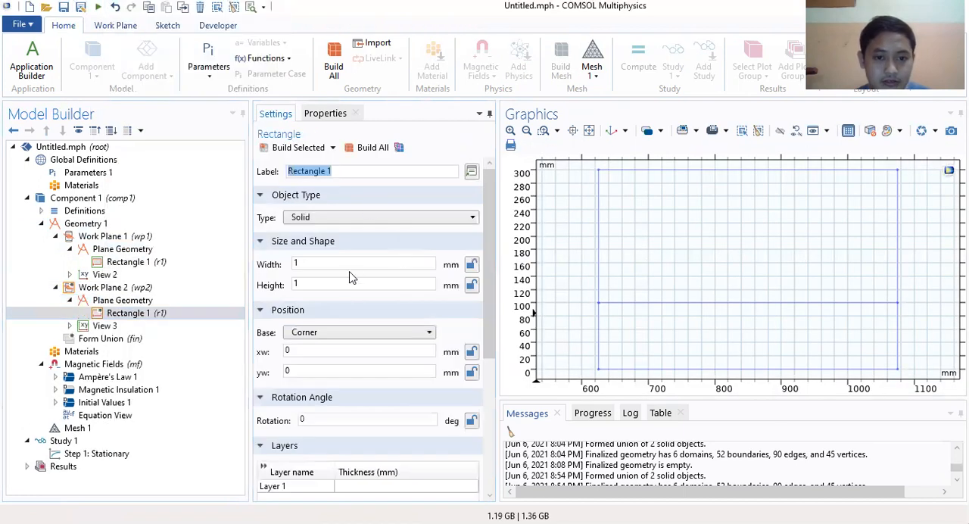
pyautogui.click(125, 313)
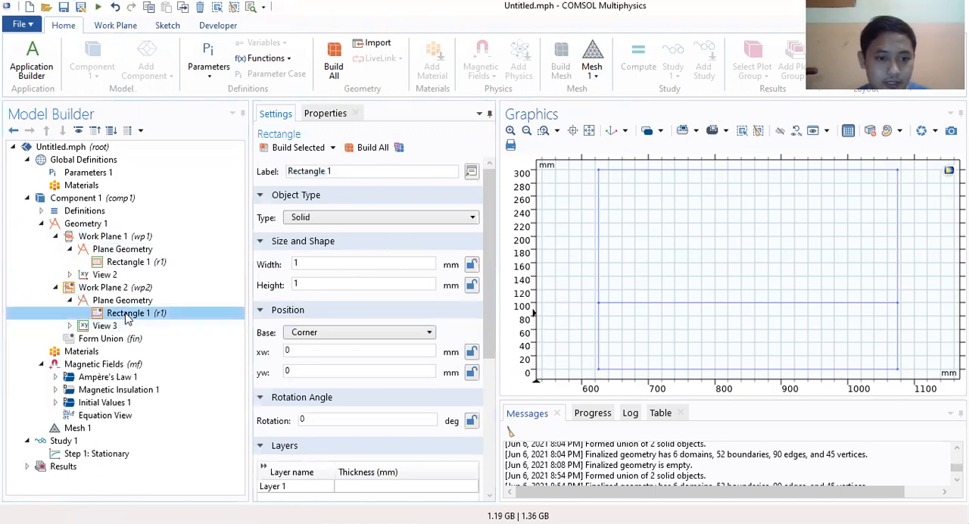
pyautogui.click(123, 301)
pyautogui.click(129, 313)
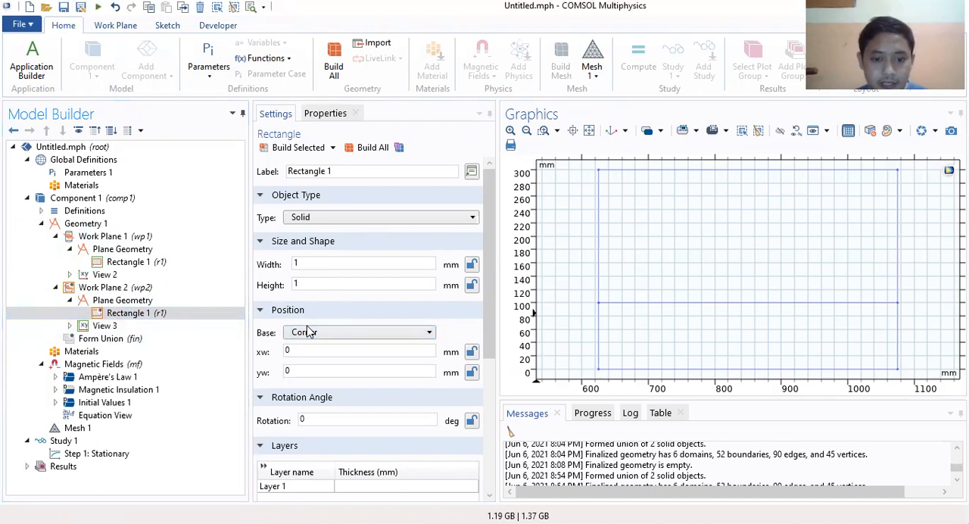
# Step: Set the Work Plane 2 rectangle's width to R4-R3, its height to h0*0.5 and its corner xw position to R3
pyautogui.moveTo(307, 263); pyautogui.dragTo(258, 259)
pyautogui.write('R4-R3')
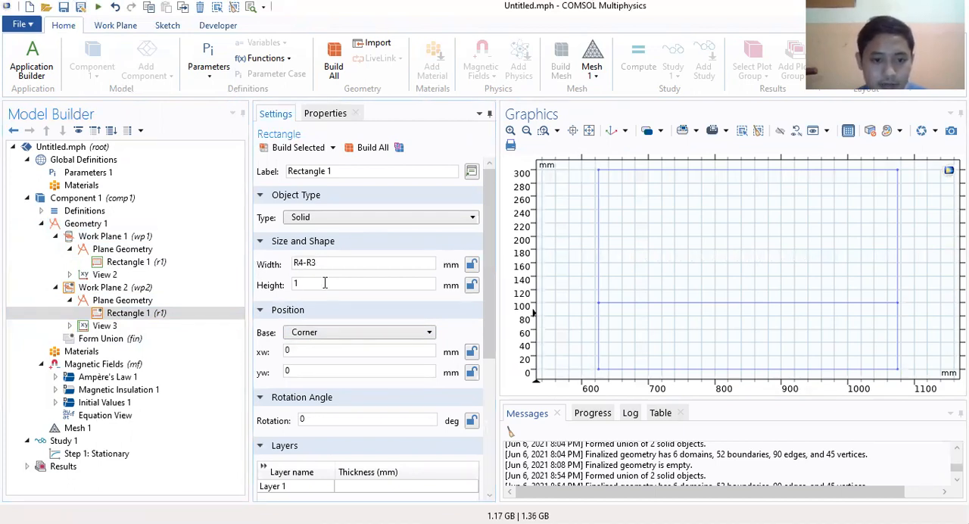
pyautogui.moveTo(325, 283); pyautogui.dragTo(286, 284)
pyautogui.write('h0*0.5')
pyautogui.scroll(-2, 325, 302)
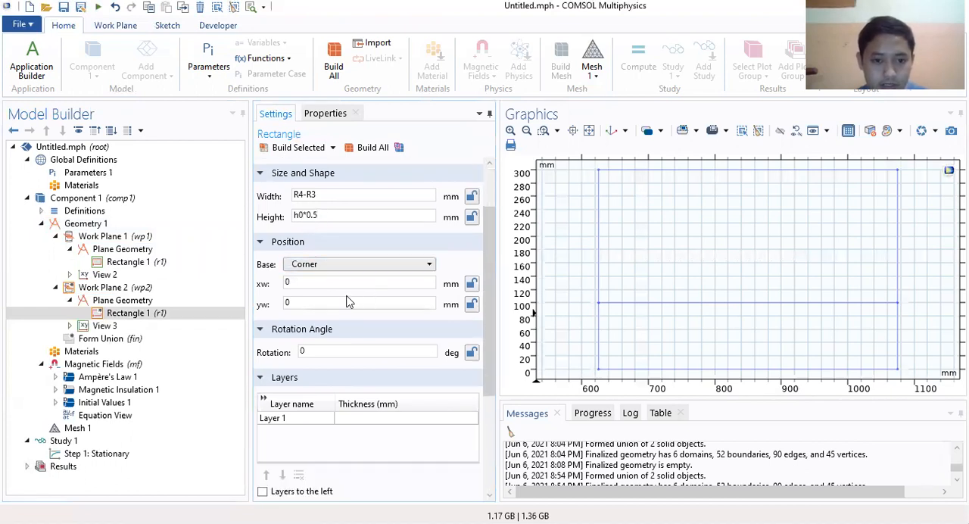
pyautogui.moveTo(305, 283); pyautogui.dragTo(258, 285)
pyautogui.write('R3')
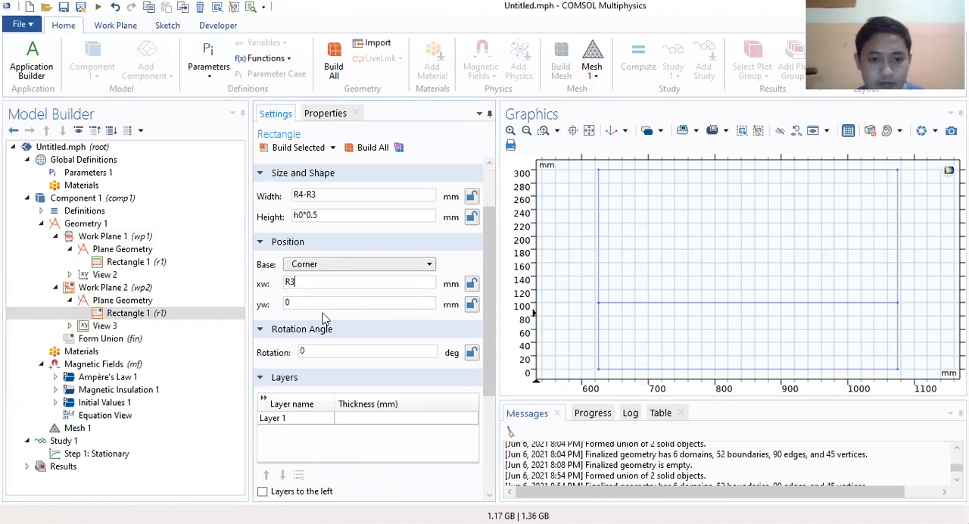
# Step: Give the Work Plane 2 rectangle a layer of thickness h0*(1/3), applied on top instead of on bottom
pyautogui.scroll(-1, 338, 342)
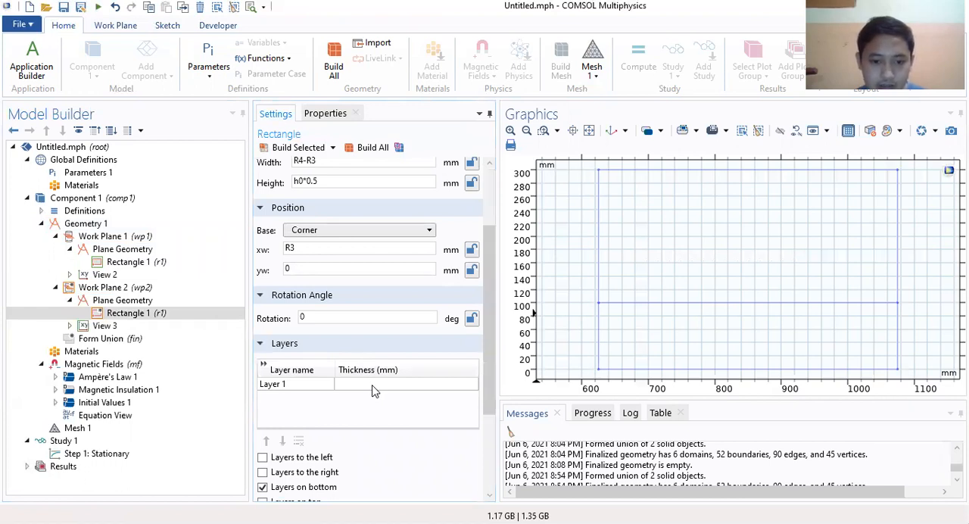
pyautogui.click(372, 385)
pyautogui.write('h0*(1/3)')
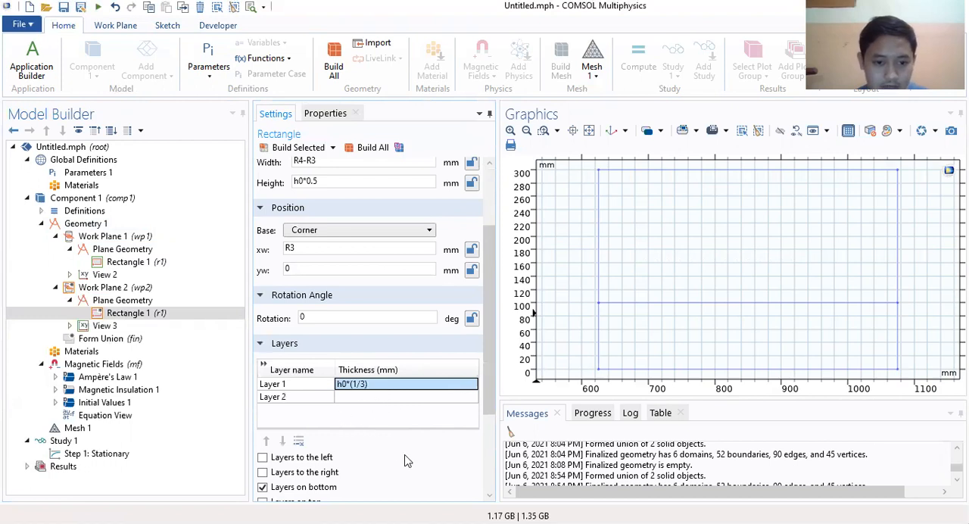
pyautogui.scroll(-4, 406, 455)
pyautogui.click(262, 368)
pyautogui.click(263, 353)
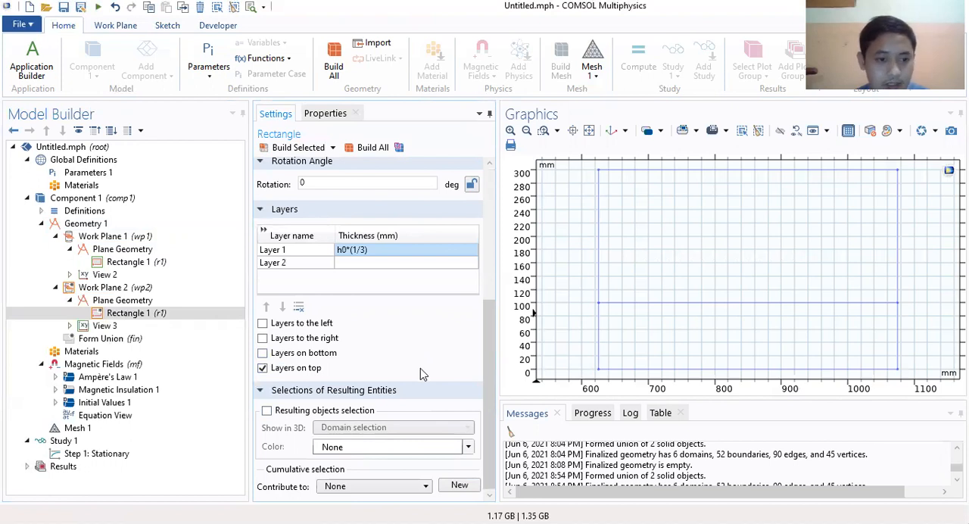
# Step: Build the Work Plane 2 rectangle and view it beside the first ring's cross-section
pyautogui.scroll(7, 420, 368)
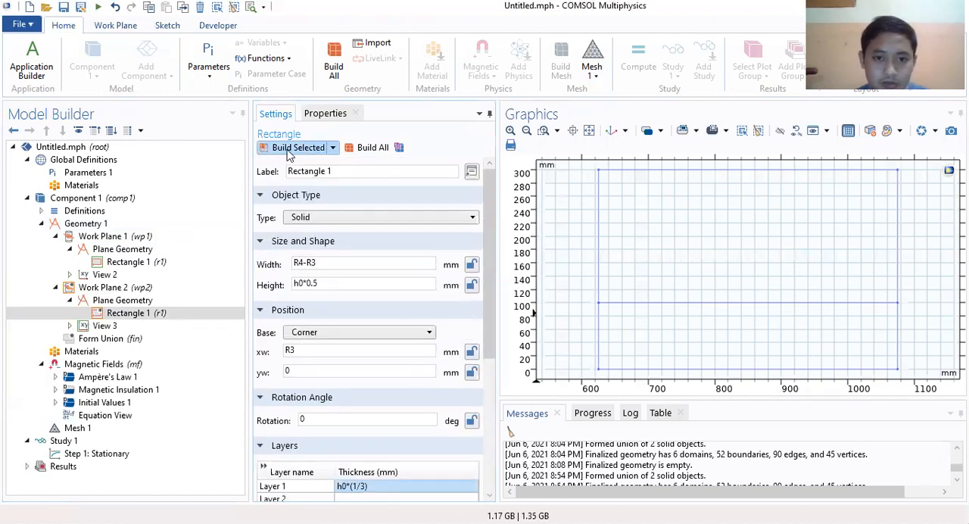
pyautogui.click(297, 154)
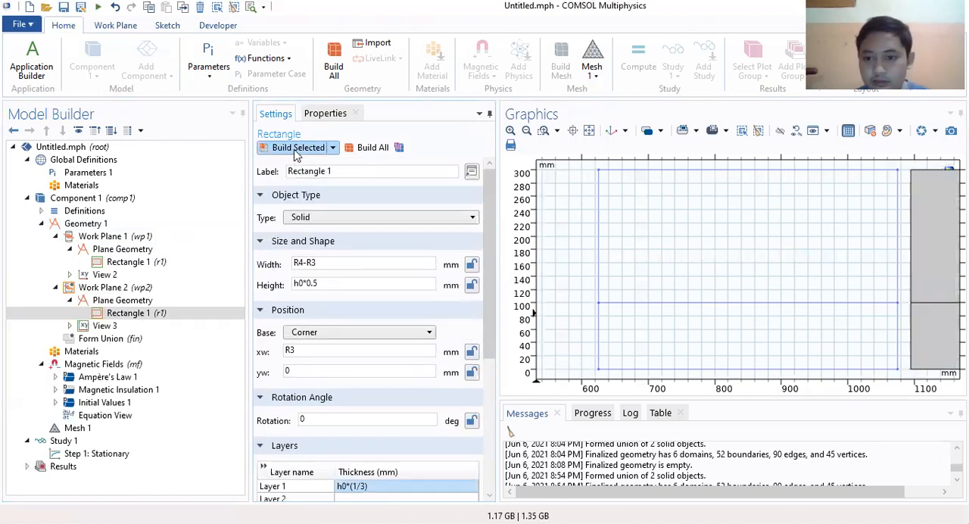
pyautogui.click(527, 131)
pyautogui.click(526, 131)
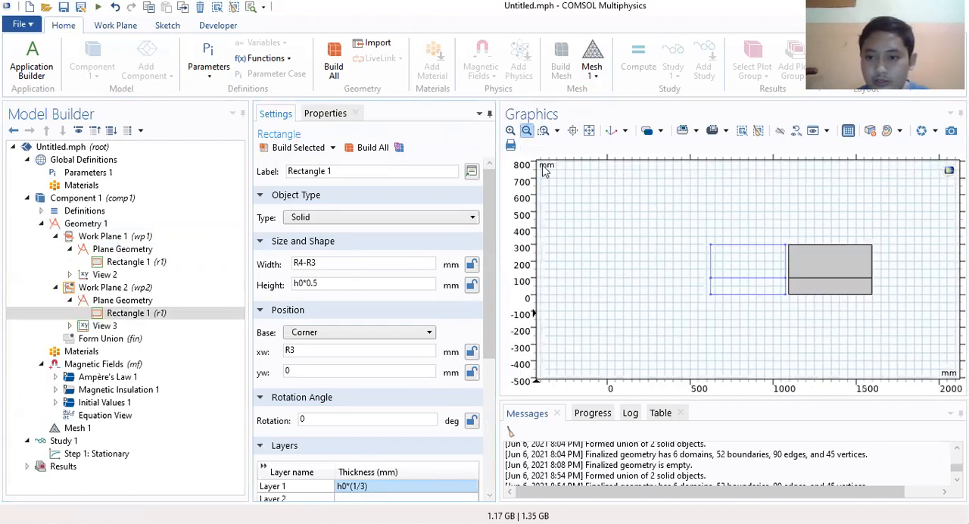
pyautogui.moveTo(707, 200); pyautogui.dragTo(627, 199, button='right')
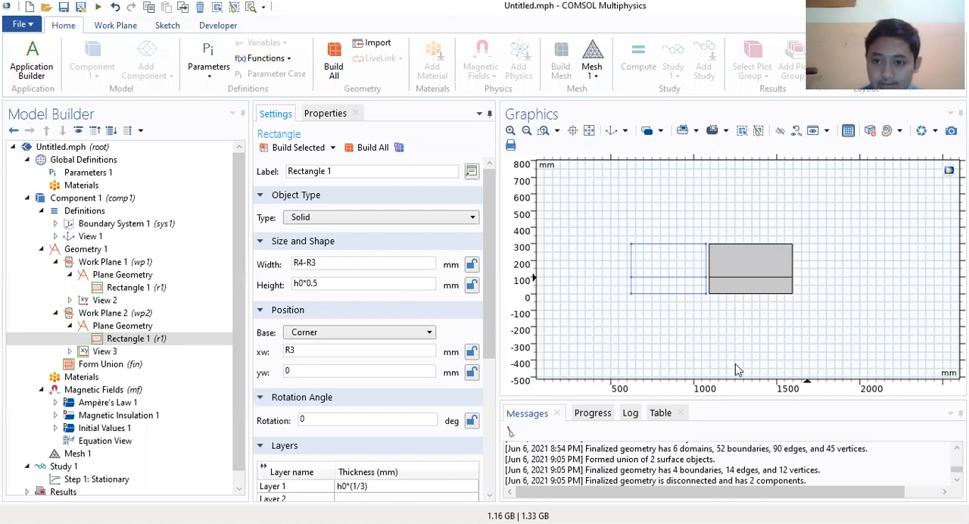
pyautogui.moveTo(668, 303); pyautogui.dragTo(687, 324)
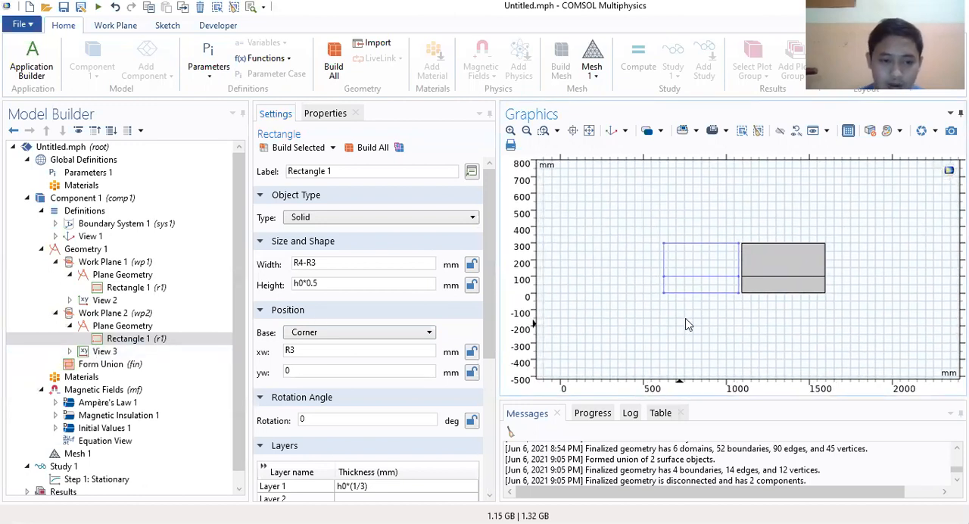
# Step: Add a circle to the plane geometry of Work Plane 2 with a radius of 3000 mm and a sector angle of 180 degrees
pyautogui.rightClick(125, 326)
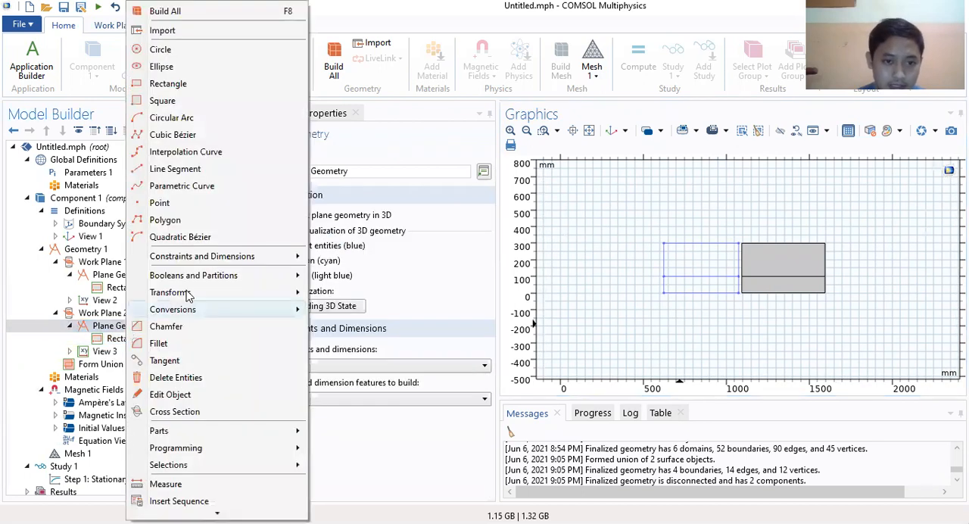
pyautogui.click(160, 49)
pyautogui.doubleClick(339, 263)
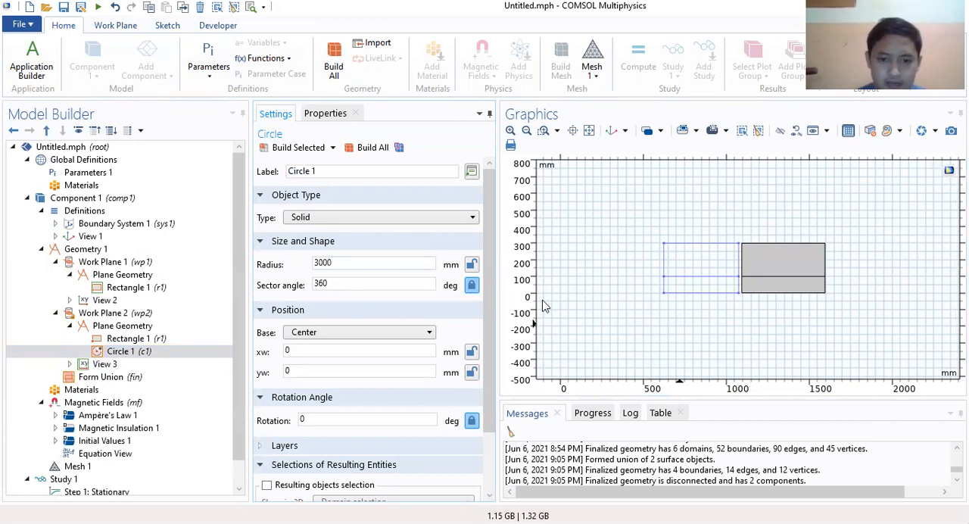
pyautogui.moveTo(372, 283); pyautogui.dragTo(274, 292)
pyautogui.write('180')
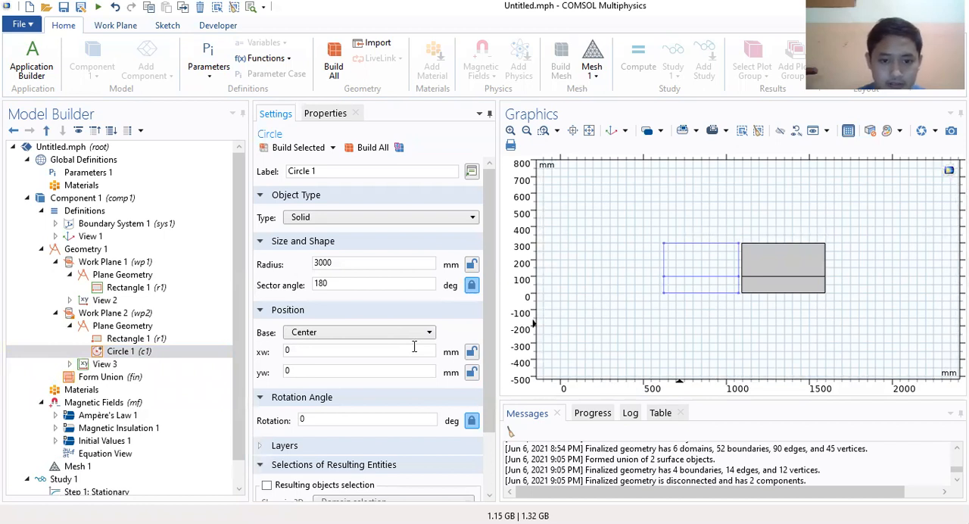
# Step: Give the circle a layer with a thickness of 100 mm
pyautogui.scroll(-1, 414, 346)
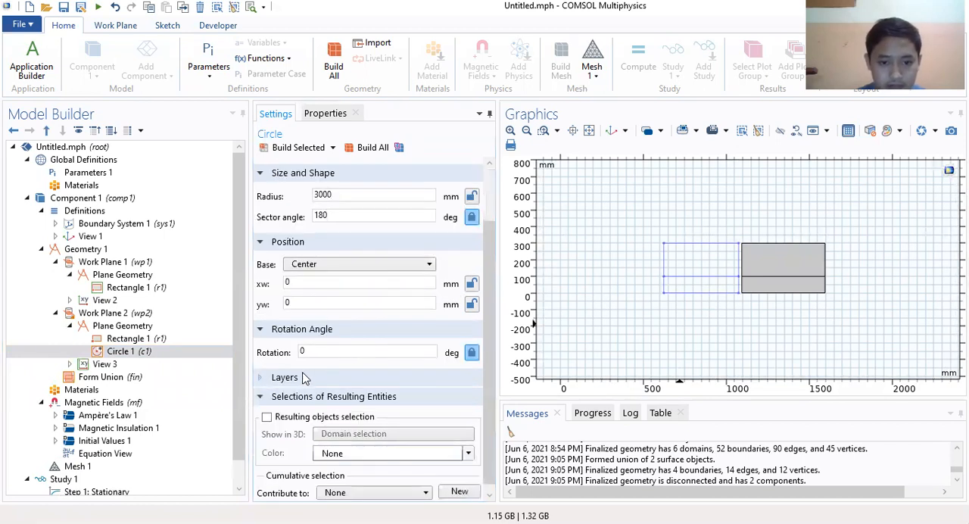
pyautogui.click(302, 375)
pyautogui.scroll(-1, 337, 383)
pyautogui.click(361, 352)
pyautogui.write('1')
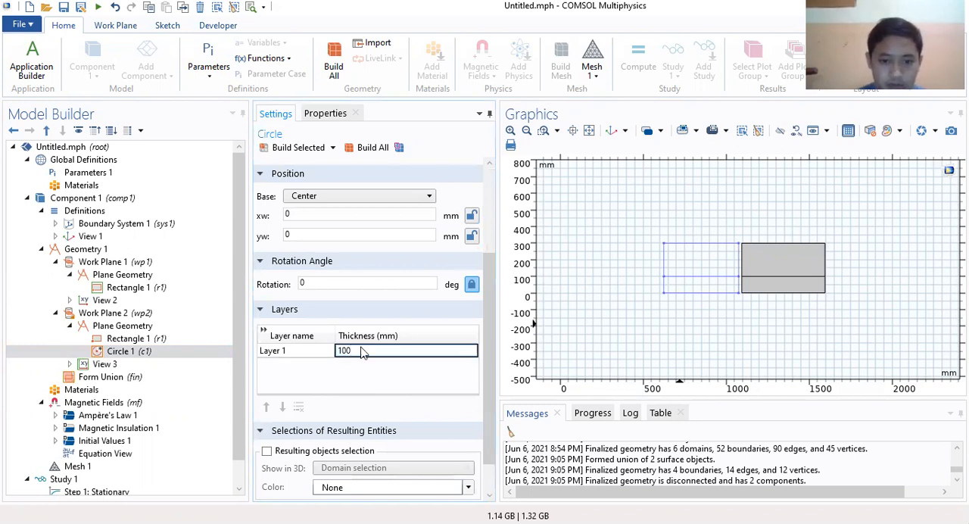
pyautogui.write('00')
pyautogui.press('Return')
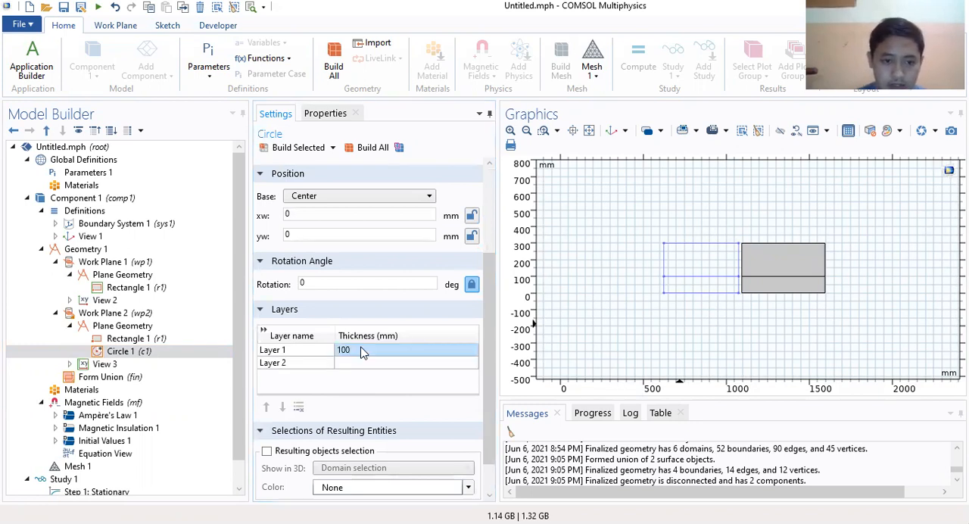
# Step: Build the layered circle sector and bring its outline into view
pyautogui.scroll(2, 344, 243)
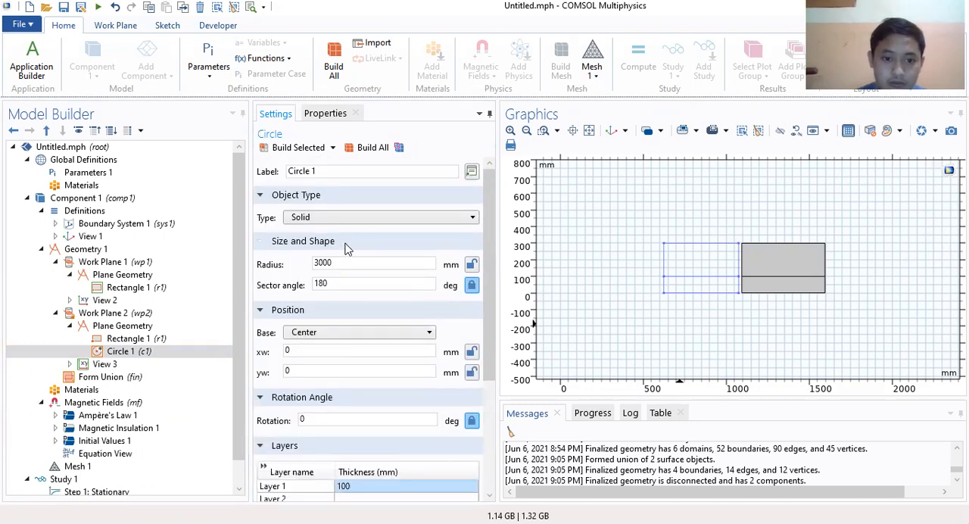
pyautogui.click(300, 148)
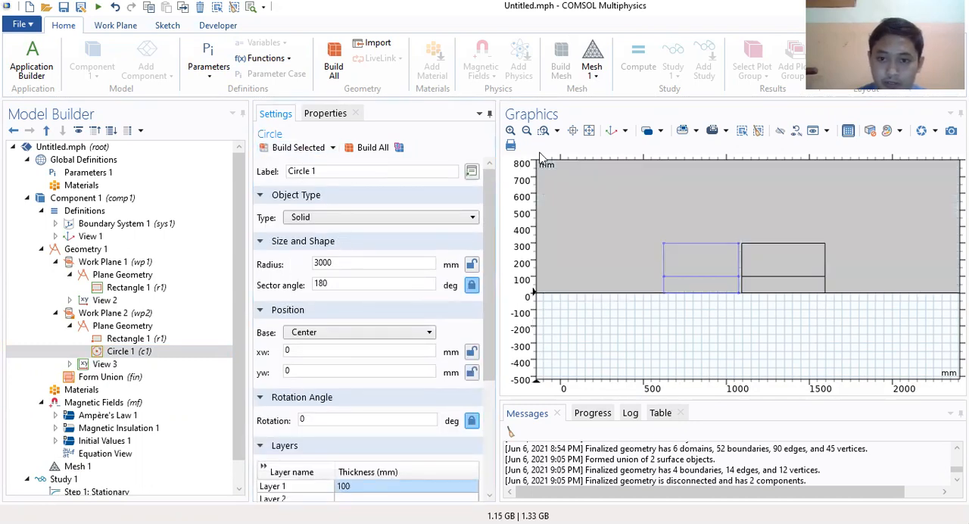
pyautogui.click(526, 131)
pyautogui.click(526, 131)
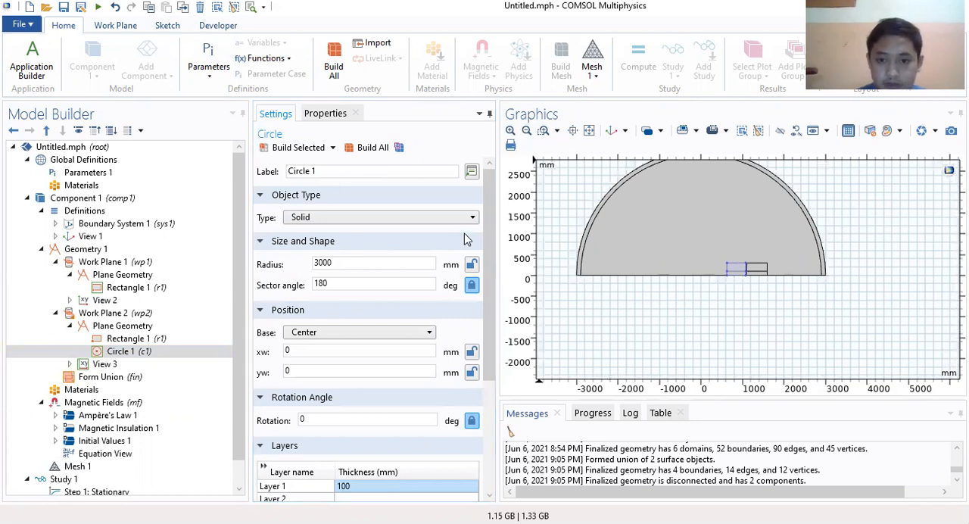
# Step: Set the circle's sector angle to 90 degrees
pyautogui.moveTo(356, 284); pyautogui.dragTo(297, 283)
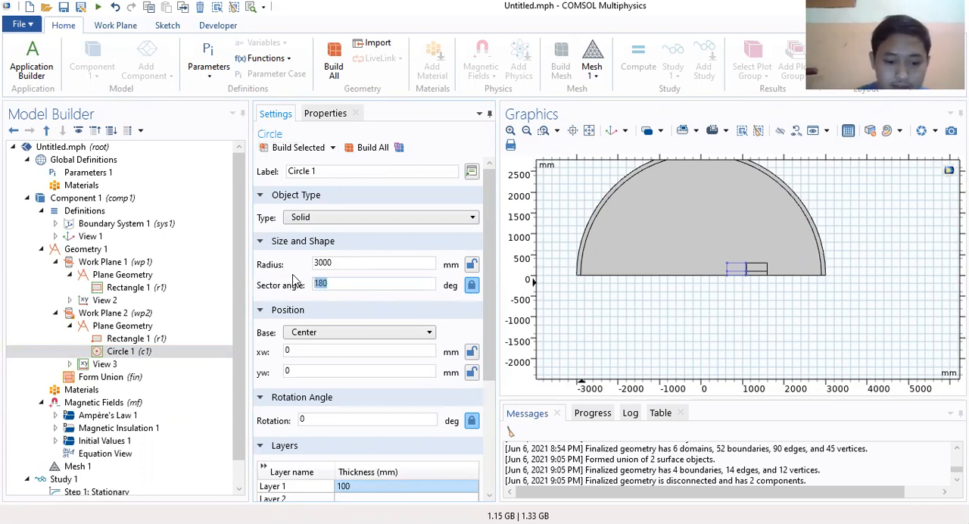
pyautogui.write('90')
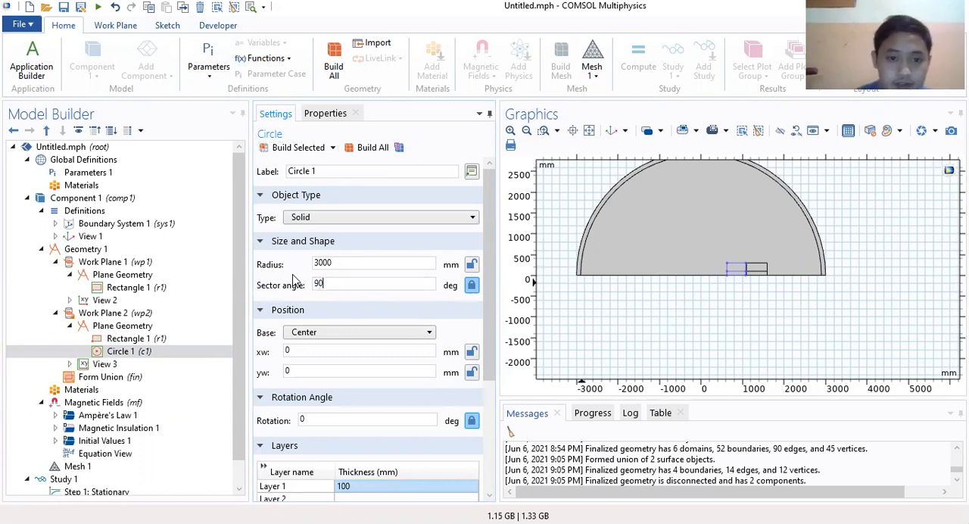
# Step: Build the layered quarter-circle sector in the plane geometry of Work Plane 2
pyautogui.click(297, 151)
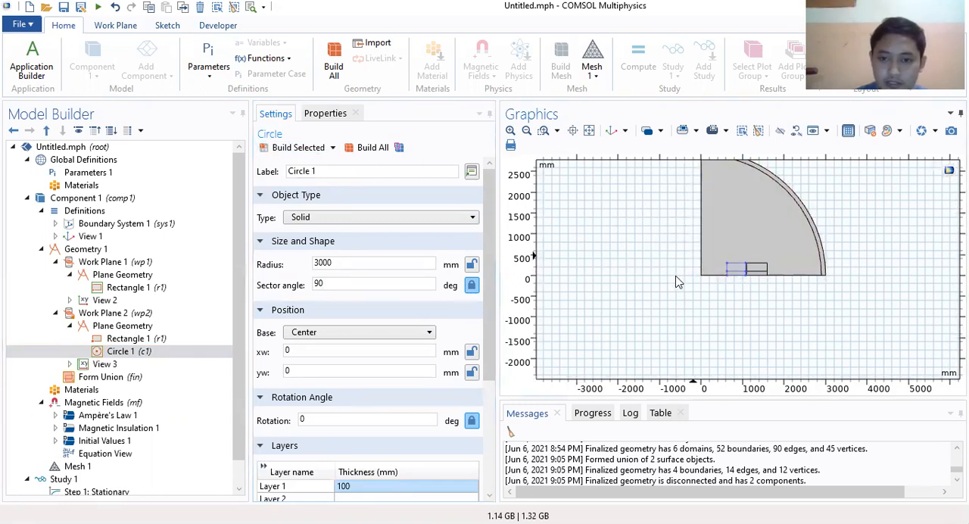
pyautogui.moveTo(669, 276); pyautogui.dragTo(632, 319)
pyautogui.click(511, 131)
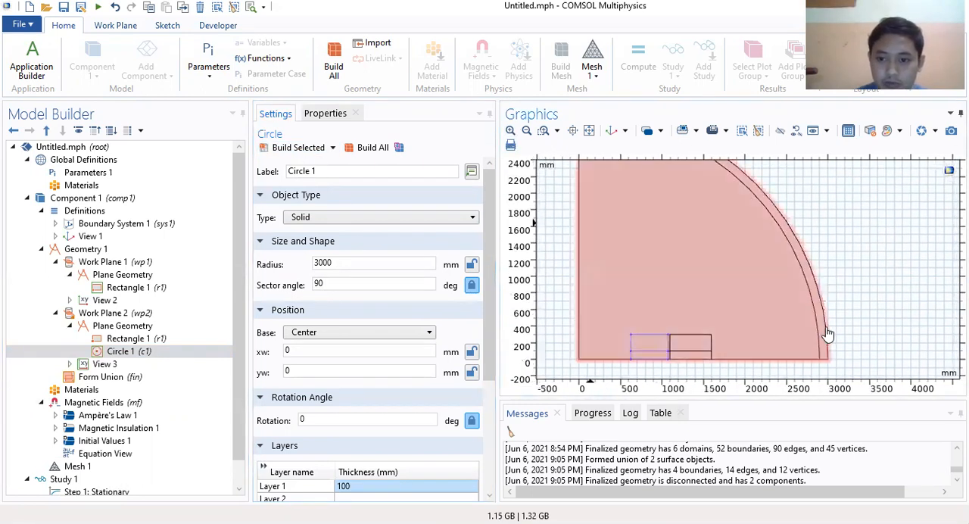
pyautogui.moveTo(823, 226); pyautogui.dragTo(851, 223)
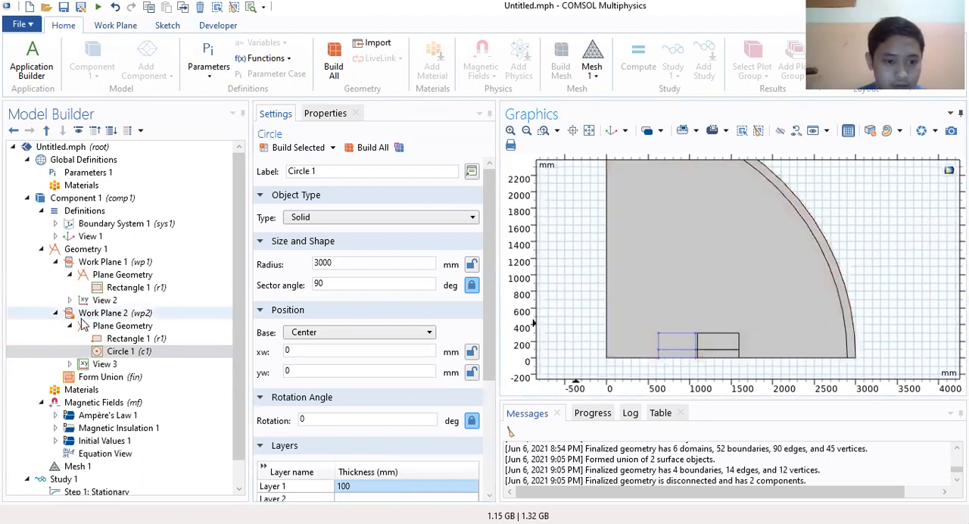
# Step: Add a Revolve feature to Geometry 1 and set its work plane to Work Plane 1
pyautogui.scroll(-1, 87, 330)
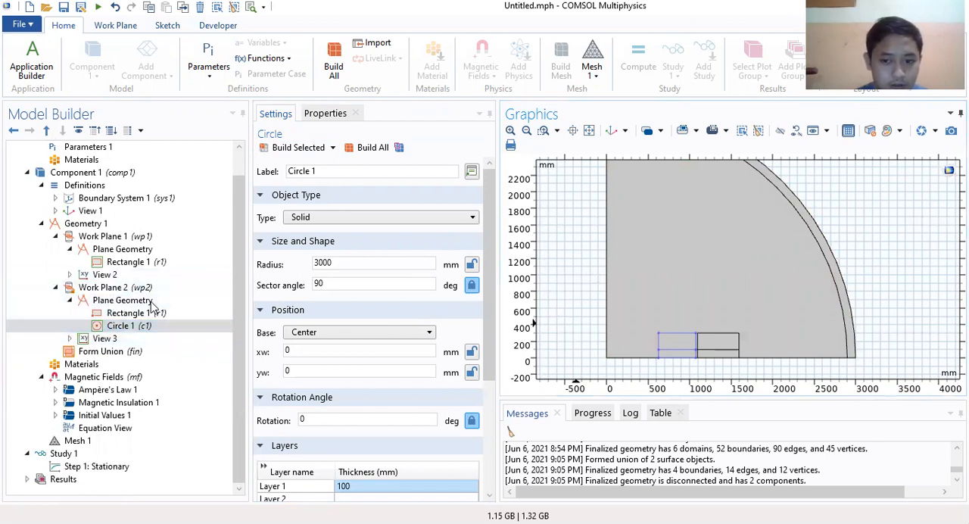
pyautogui.click(84, 225)
pyautogui.rightClick(82, 225)
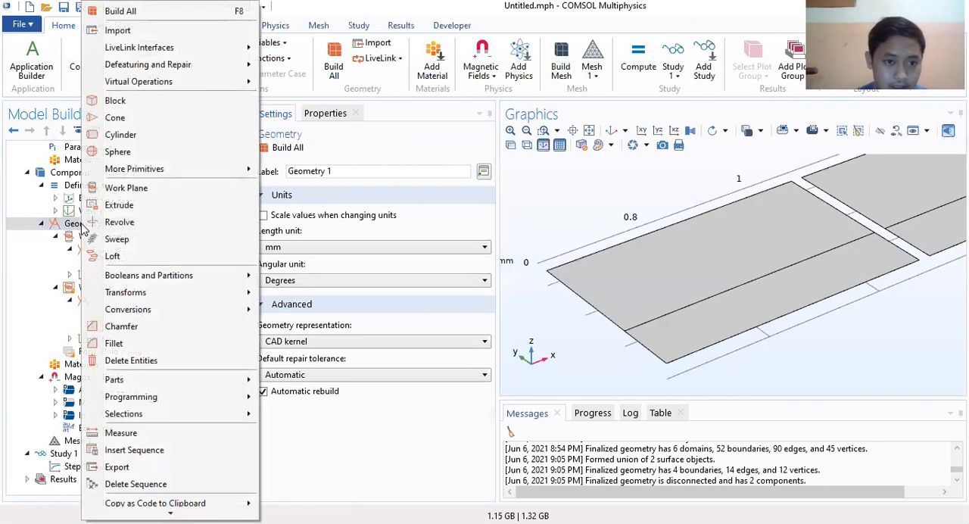
pyautogui.click(132, 229)
pyautogui.click(413, 237)
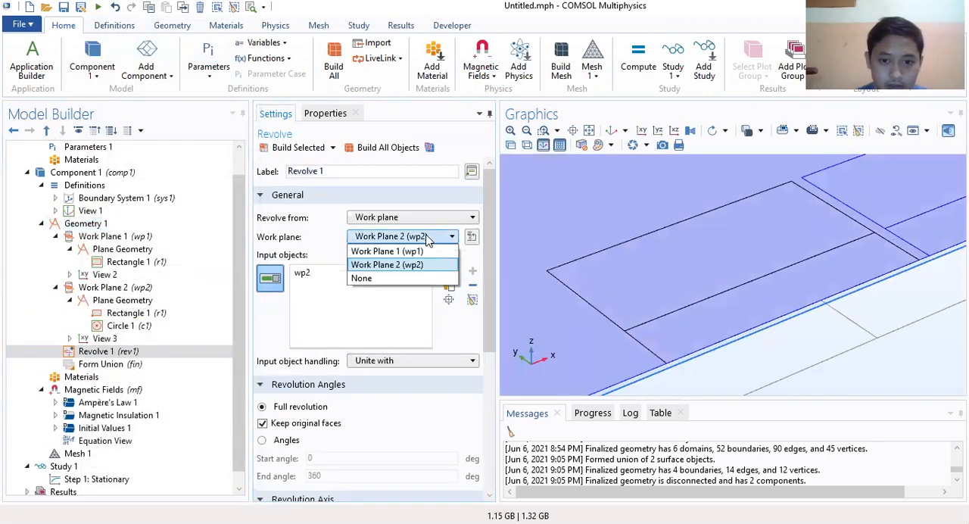
pyautogui.click(415, 251)
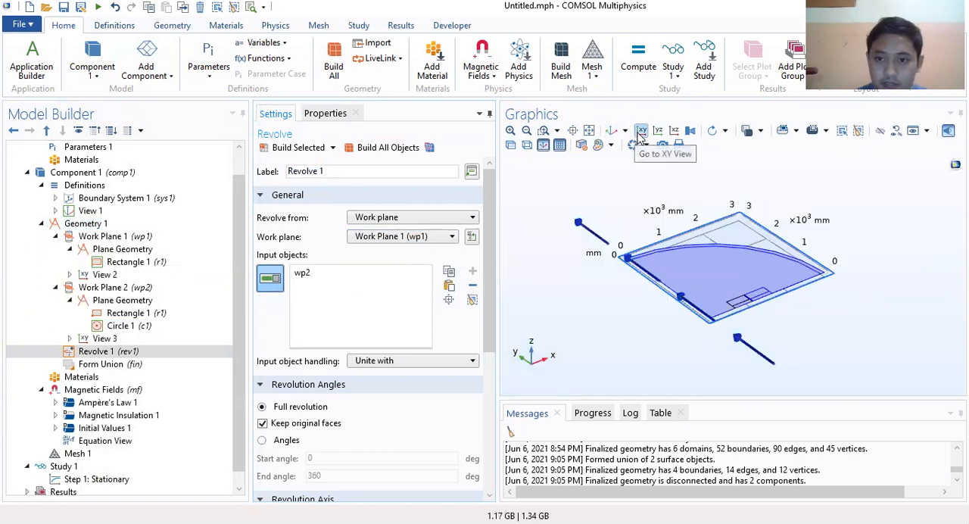
# Step: Replace wp2 with the inner ring cross-section wp1 as the input object of the revolve
pyautogui.click(641, 132)
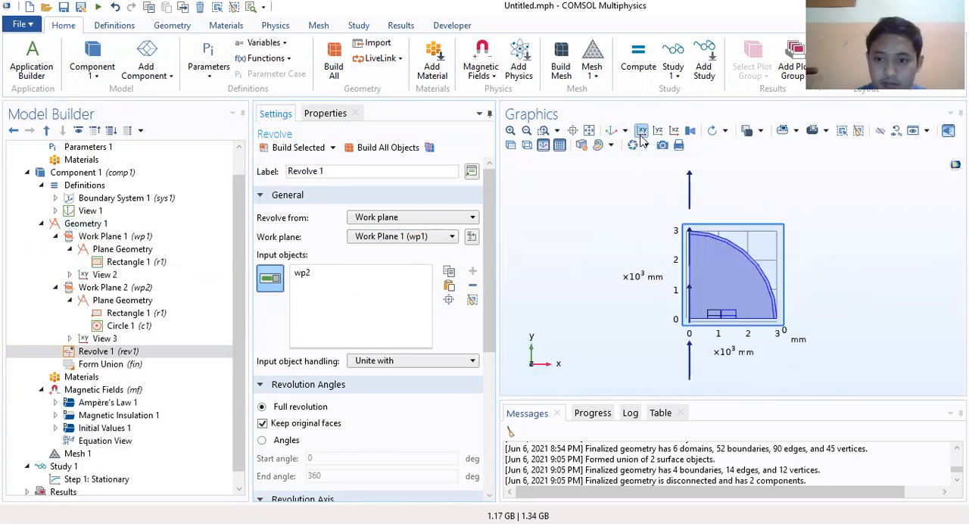
pyautogui.click(511, 131)
pyautogui.click(513, 132)
pyautogui.moveTo(667, 245); pyautogui.dragTo(674, 226, button='right')
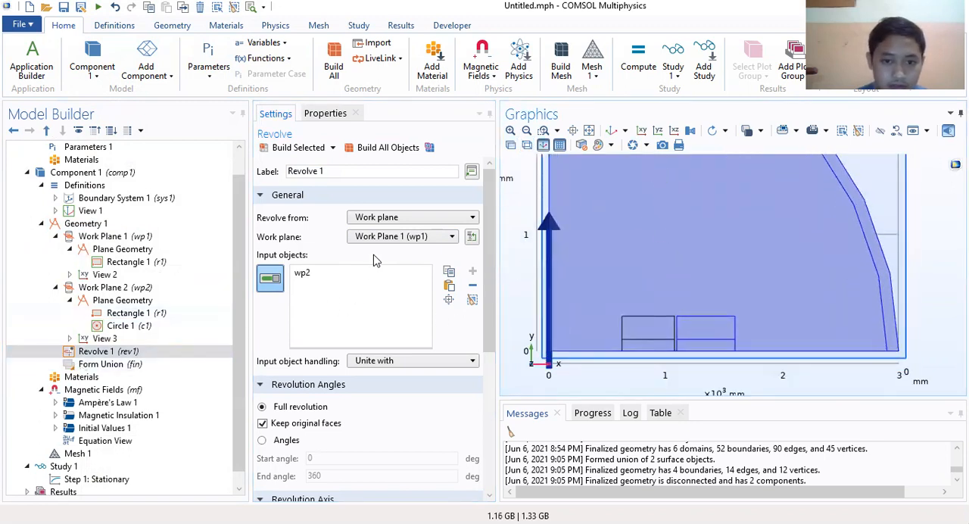
pyautogui.click(308, 280)
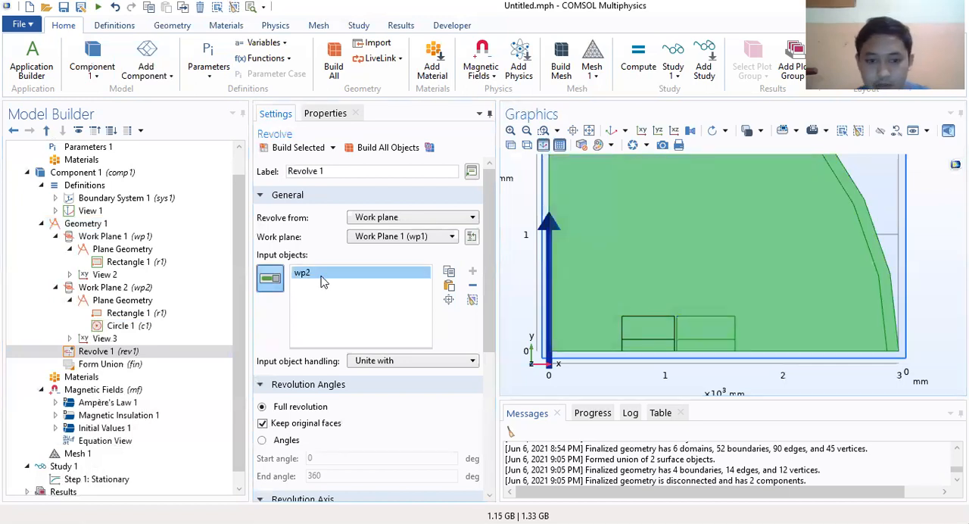
pyautogui.press('Delete')
pyautogui.click(649, 337)
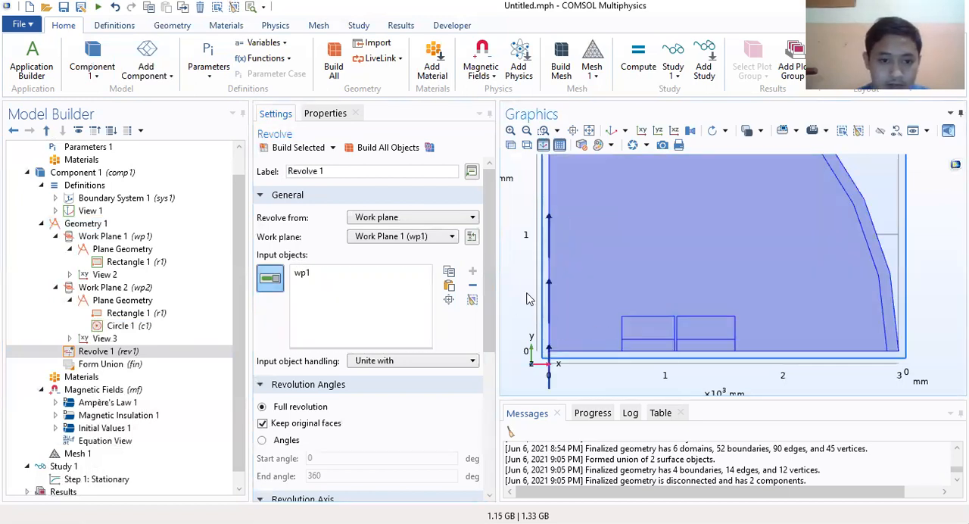
# Step: Switch the revolution from full to specified angles and set the end angle to 180 degrees
pyautogui.scroll(-3, 326, 367)
pyautogui.click(284, 340)
pyautogui.doubleClick(303, 374)
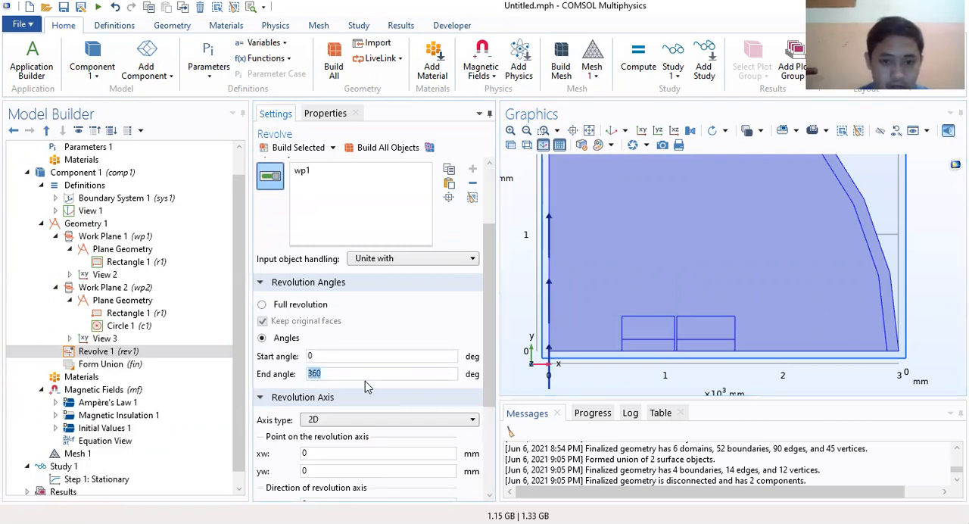
pyautogui.click(365, 381)
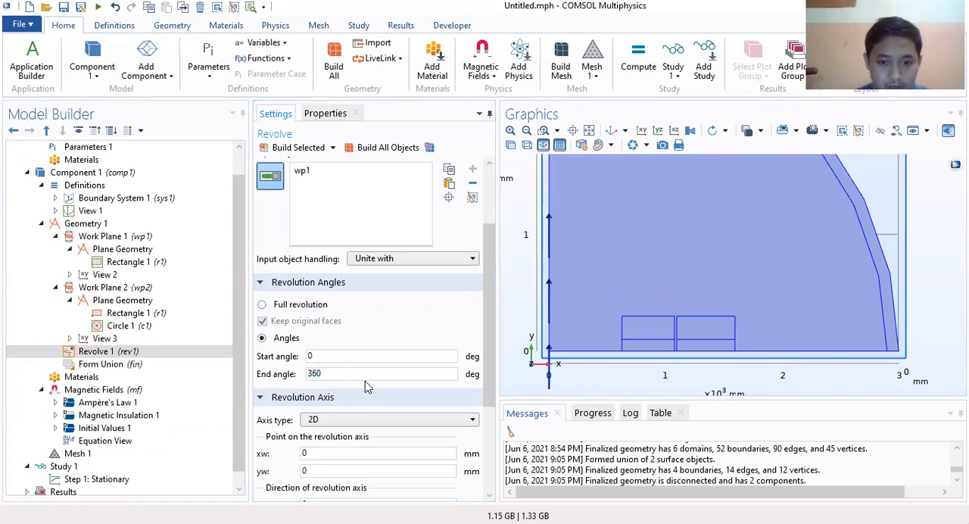
pyautogui.doubleClick(352, 380)
pyautogui.write('180')
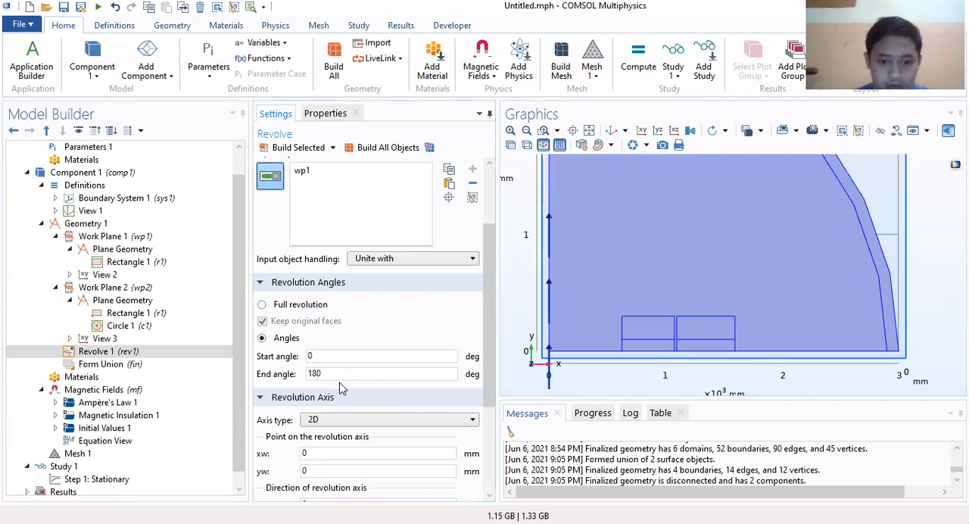
# Step: Build the revolve of the inner ring cross-section about the existing yw-direction axis
pyautogui.scroll(-2, 321, 443)
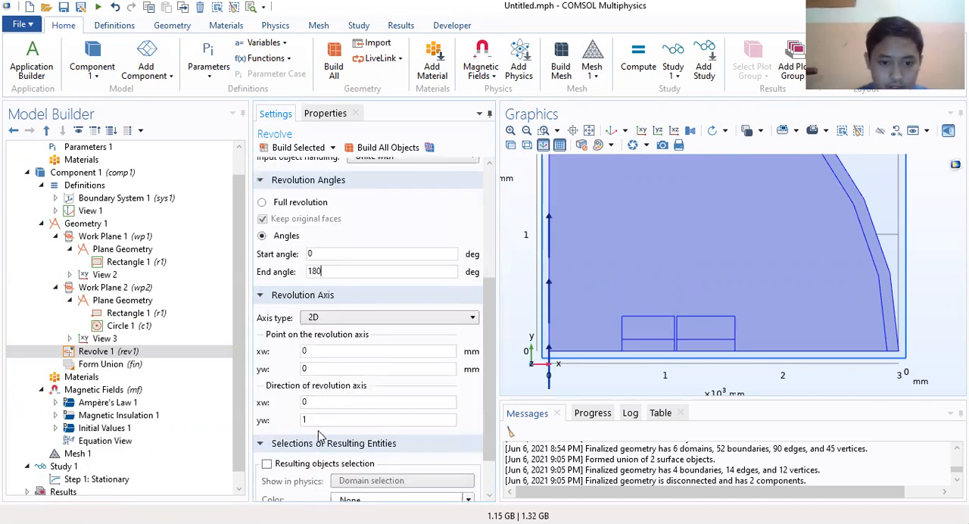
pyautogui.scroll(-1, 331, 421)
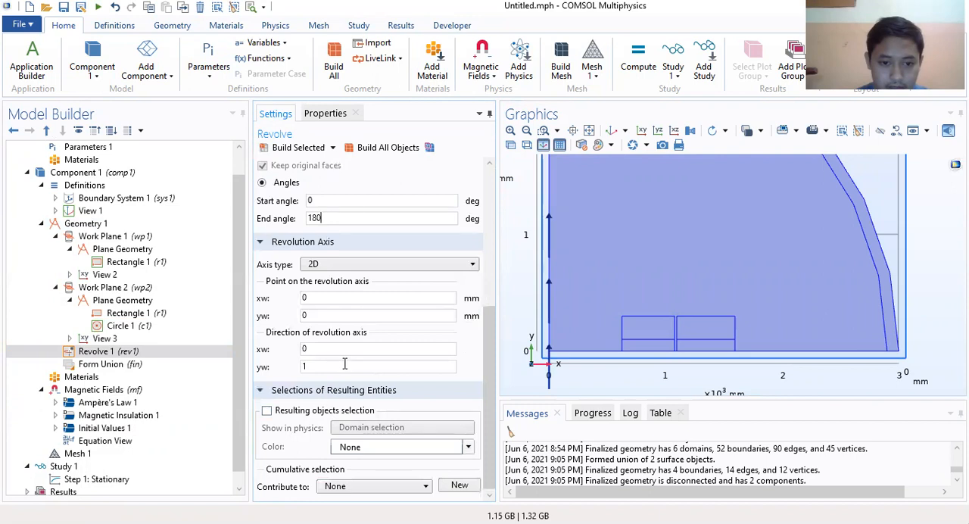
pyautogui.click(299, 147)
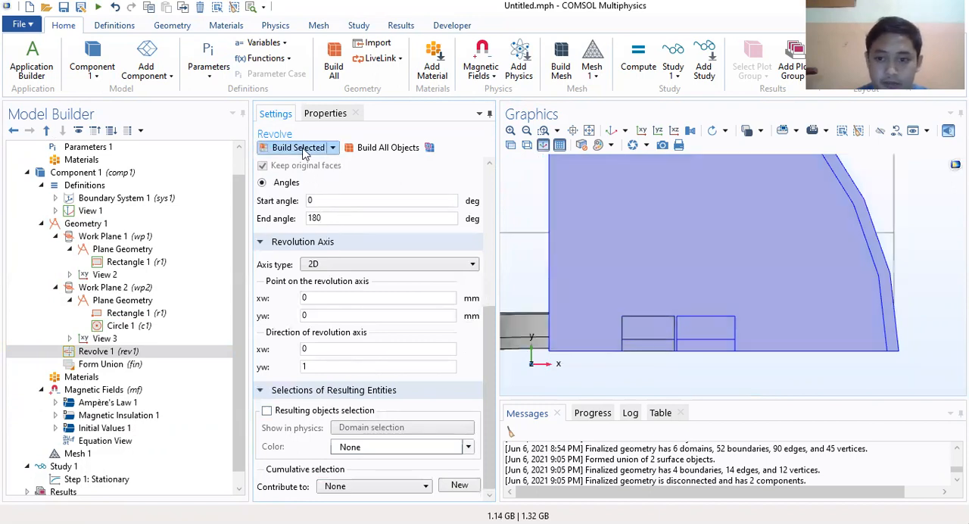
pyautogui.click(528, 131)
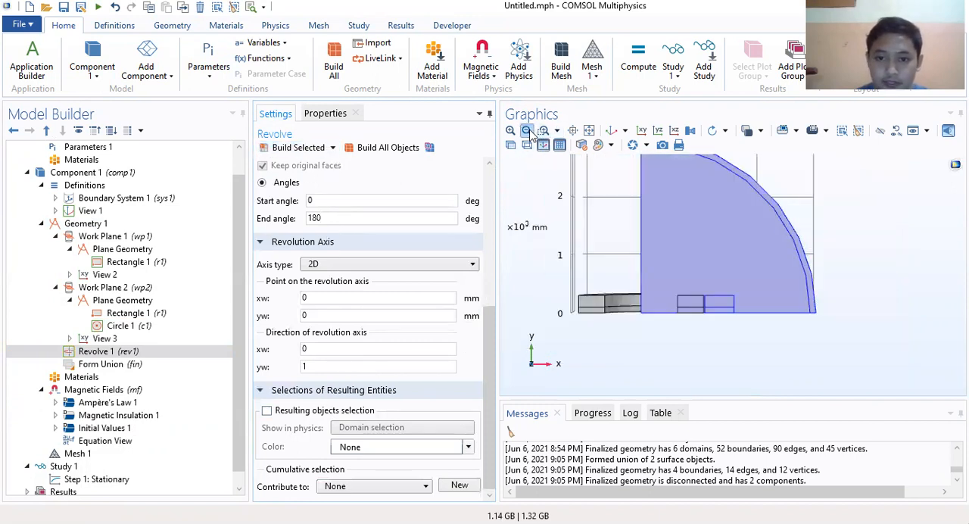
pyautogui.moveTo(639, 252); pyautogui.dragTo(631, 312)
# Step: Duplicate Revolve 1 and set the copy's work plane to Work Plane 2
pyautogui.click(99, 352)
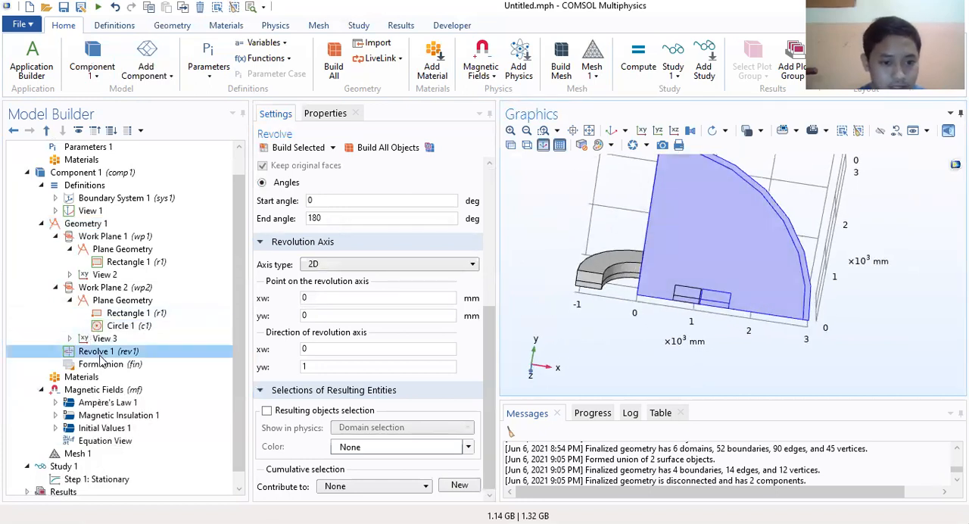
pyautogui.rightClick(115, 354)
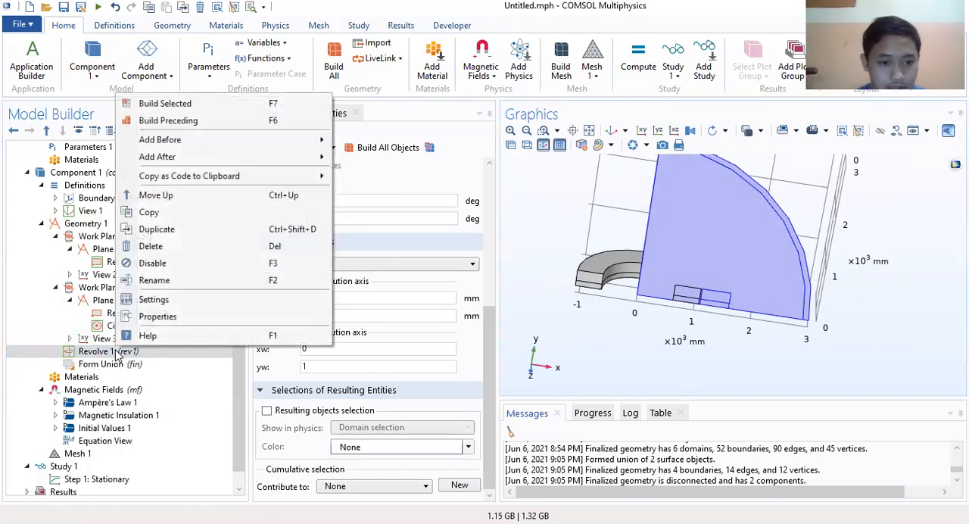
pyautogui.click(166, 228)
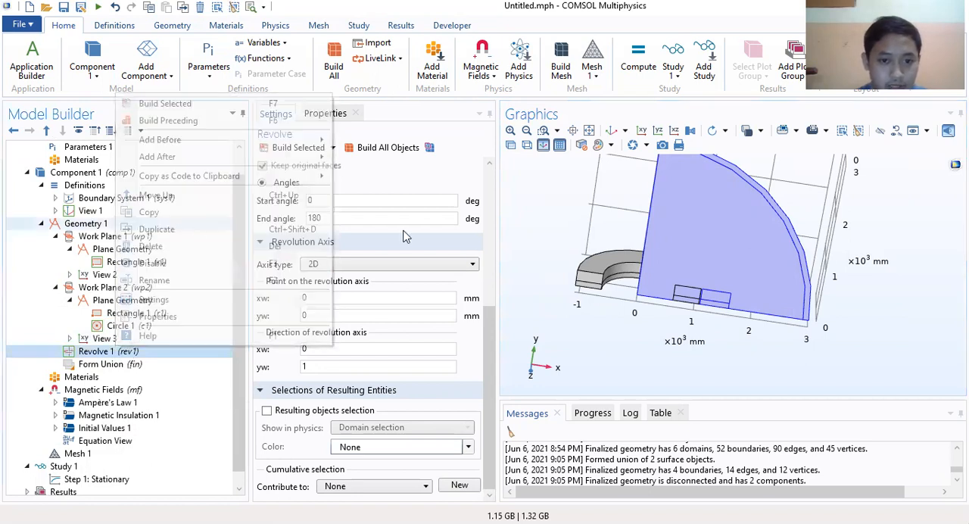
pyautogui.click(394, 241)
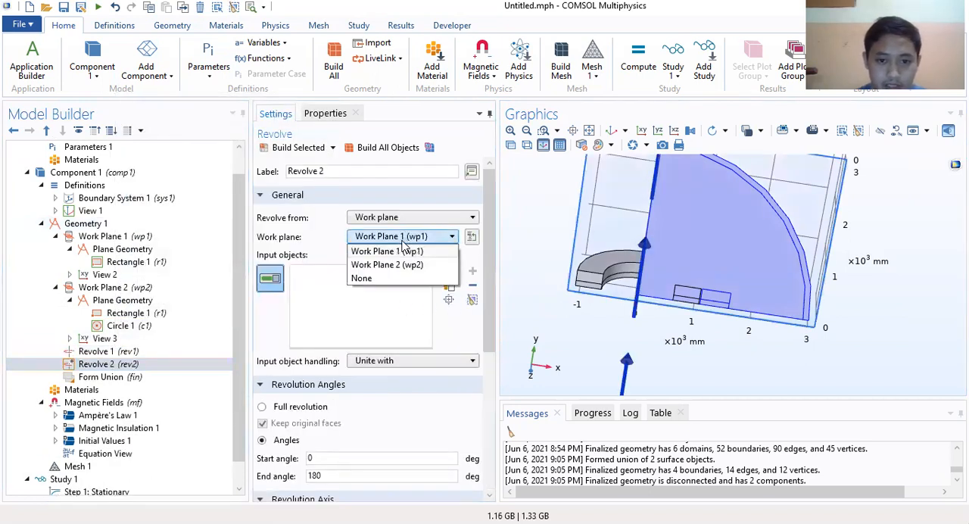
pyautogui.click(400, 265)
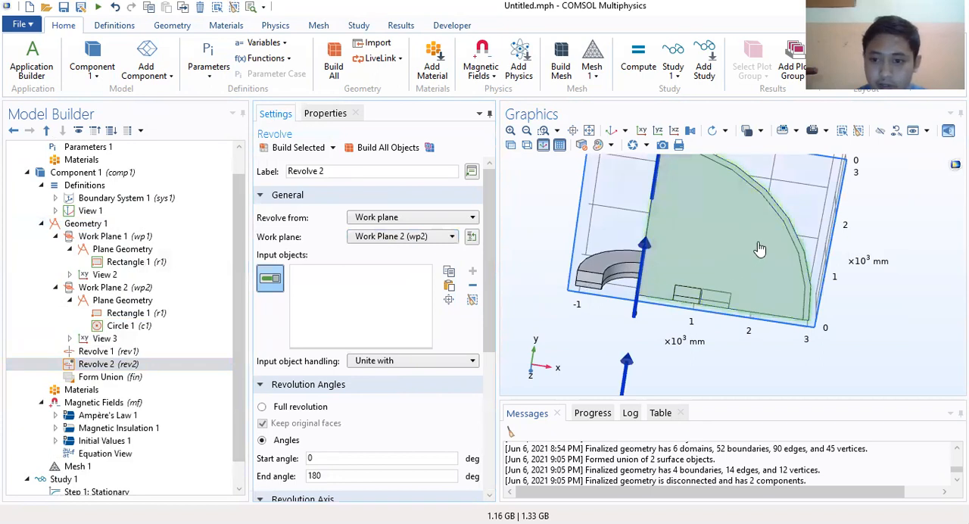
# Step: Select the wp2 section with the quarter circle as the input object of Revolve 2 and build it
pyautogui.click(747, 264)
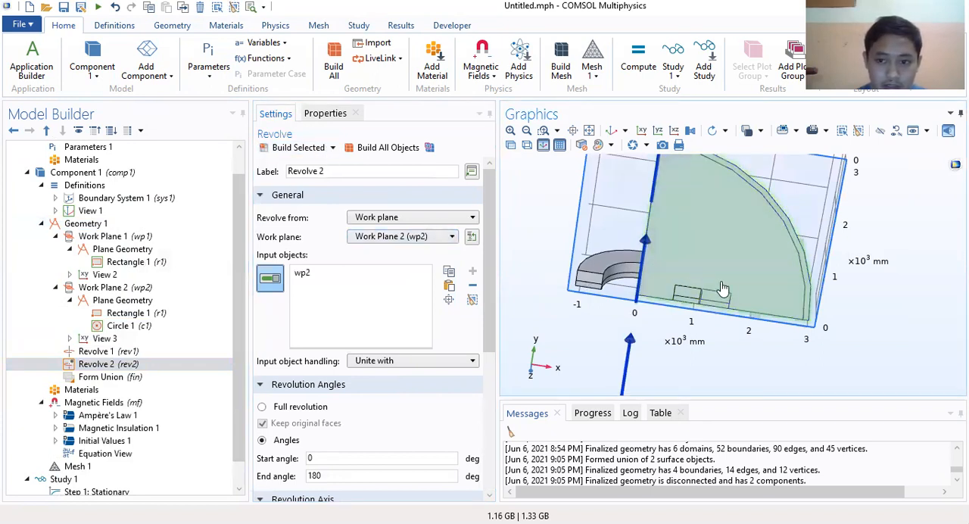
pyautogui.click(290, 149)
pyautogui.moveTo(668, 302); pyautogui.dragTo(708, 303)
pyautogui.click(149, 365)
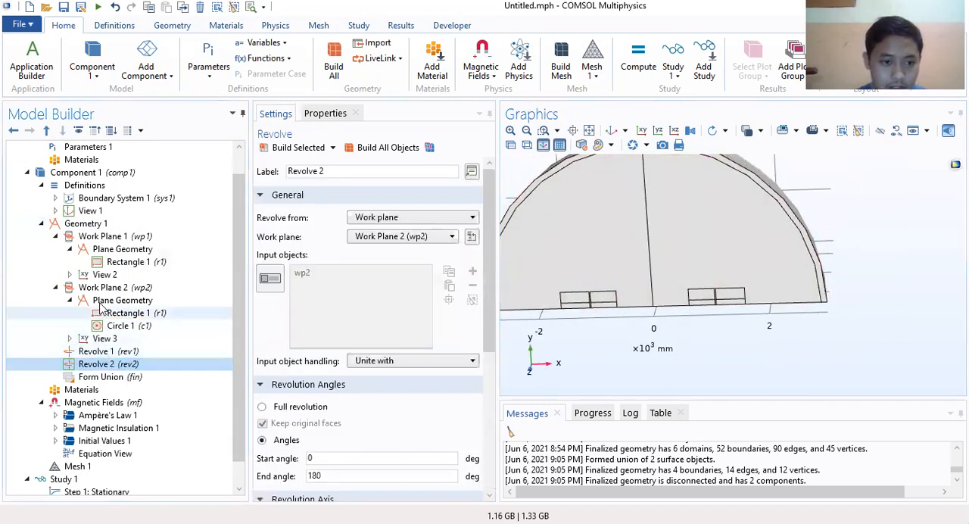
pyautogui.click(114, 289)
pyautogui.rightClick(129, 293)
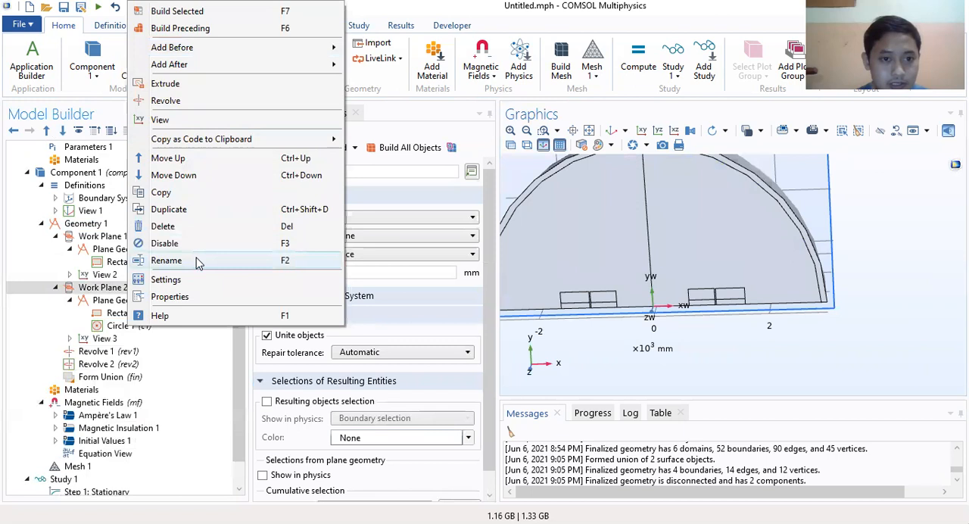
# Step: Add a Move transform to Geometry 1 with the revolved inner ring rev1 as its input object
pyautogui.rightClick(87, 223)
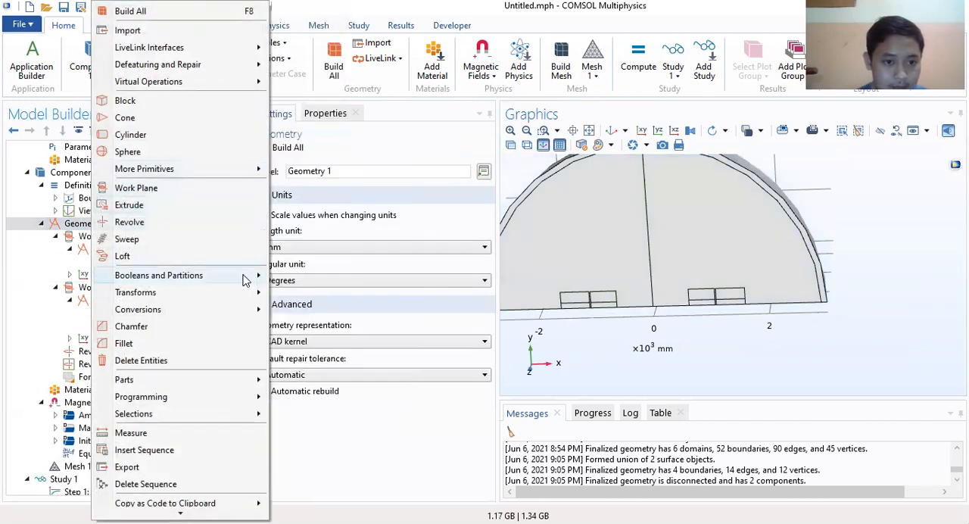
pyautogui.moveTo(239, 297)
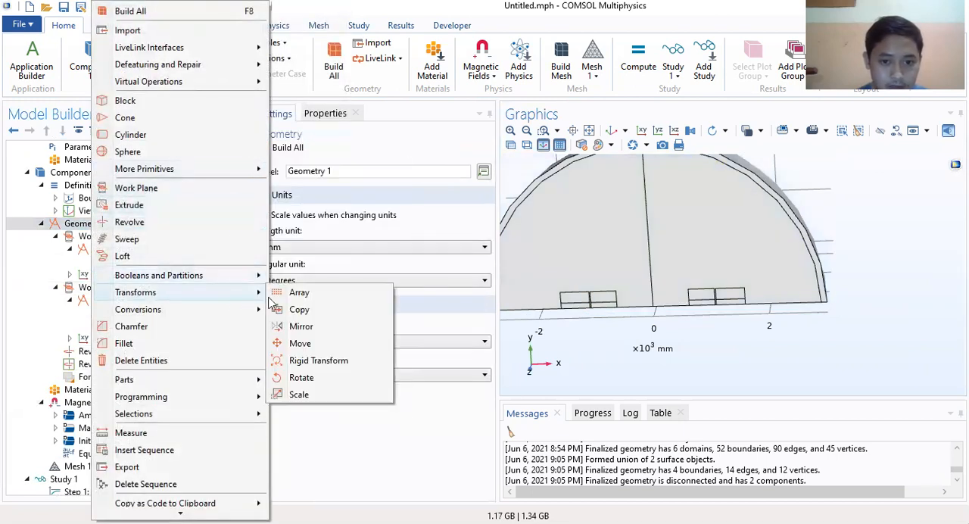
pyautogui.click(303, 344)
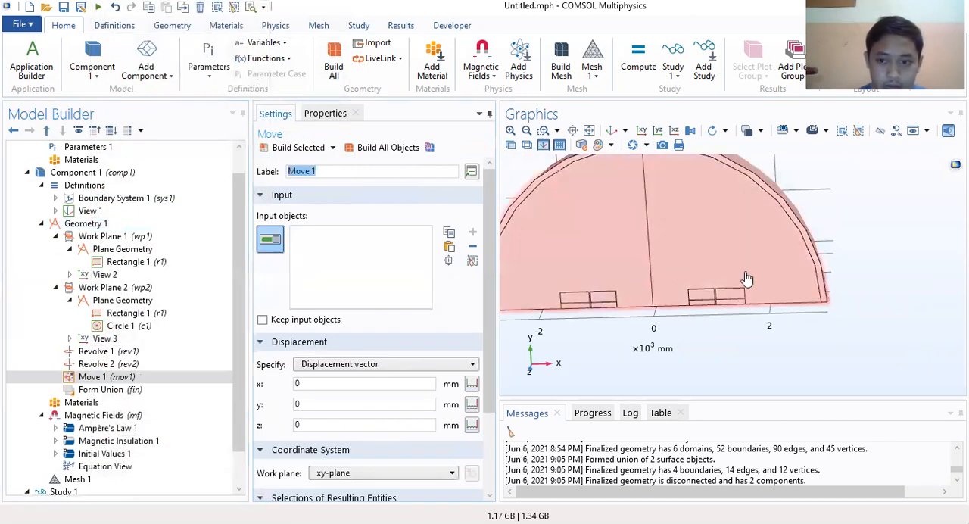
pyautogui.click(702, 302)
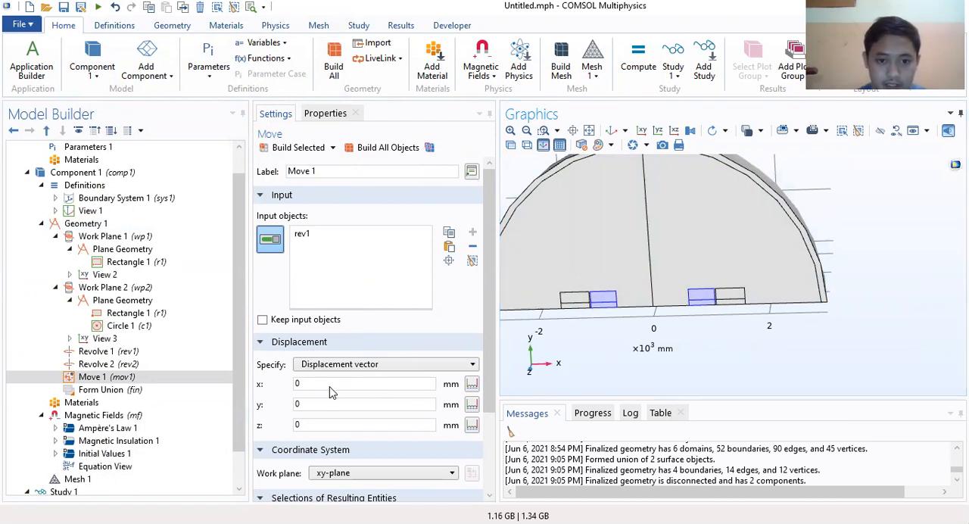
# Step: Set the x displacement of the move to X0 and build all geometry objects
pyautogui.moveTo(331, 388); pyautogui.dragTo(266, 377)
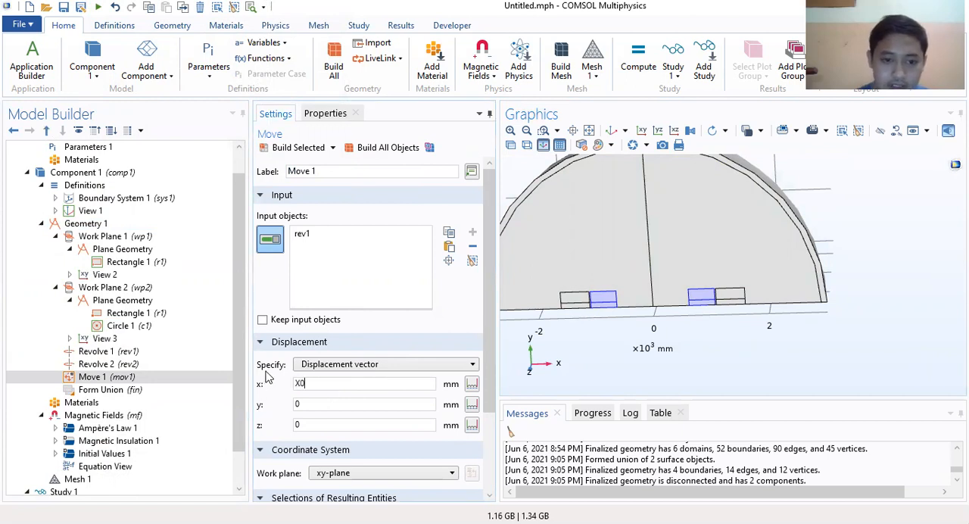
pyautogui.scroll(-3, 370, 402)
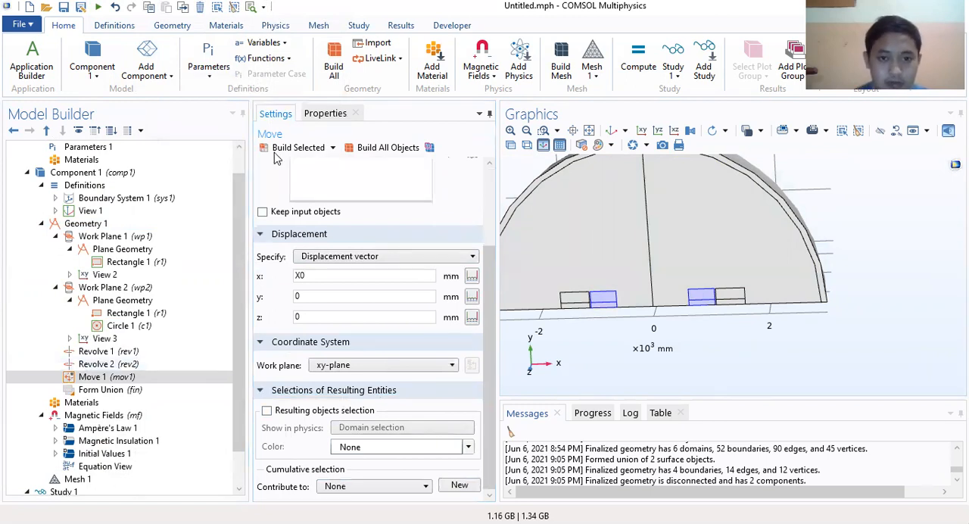
pyautogui.click(376, 147)
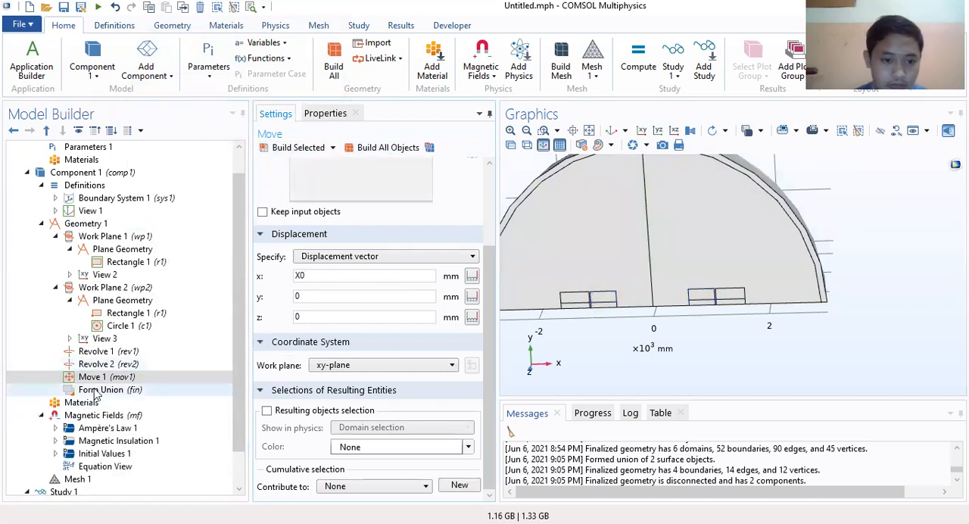
# Step: Set the repair tolerance of the Form Union operation to Relative
pyautogui.click(185, 390)
pyautogui.click(306, 265)
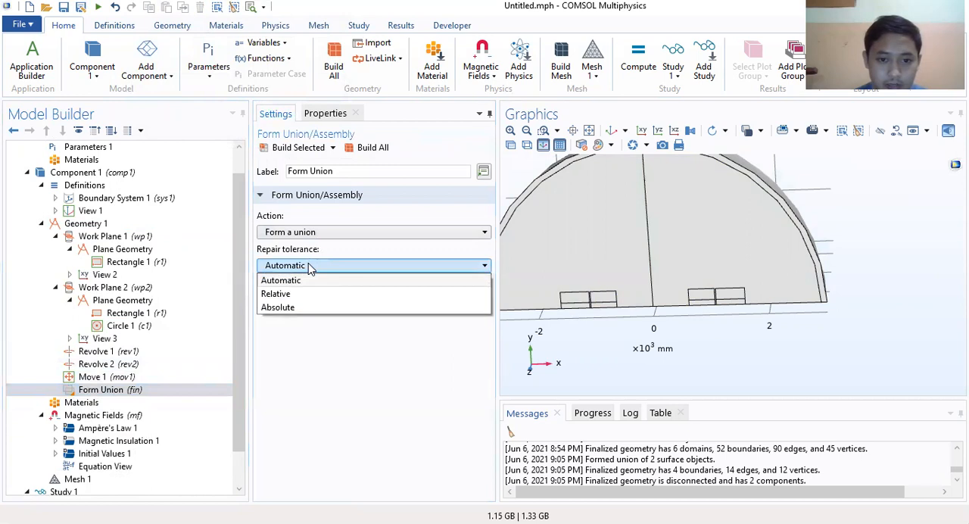
pyautogui.click(307, 296)
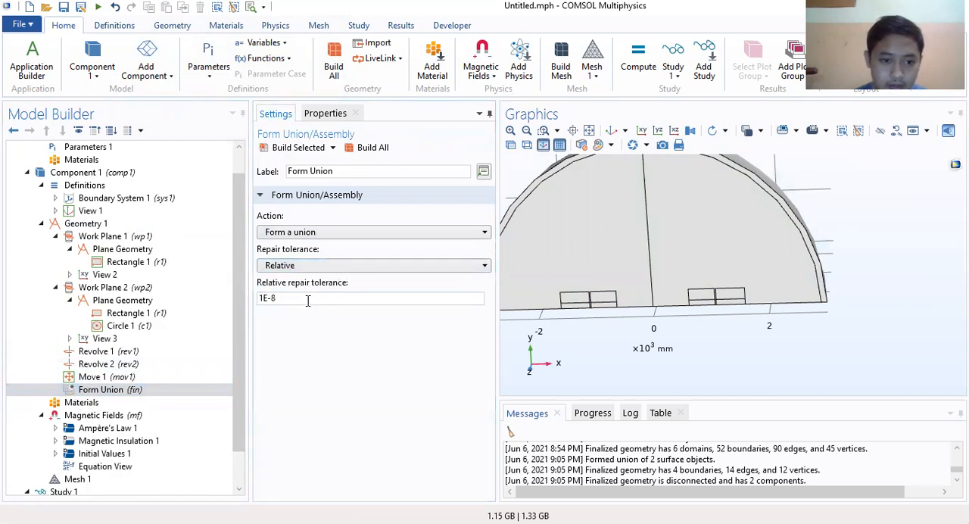
# Step: Set the relative repair tolerance of Form Union to 1E-6 and build all geometry objects
pyautogui.click(316, 301)
pyautogui.press('BackSpace')
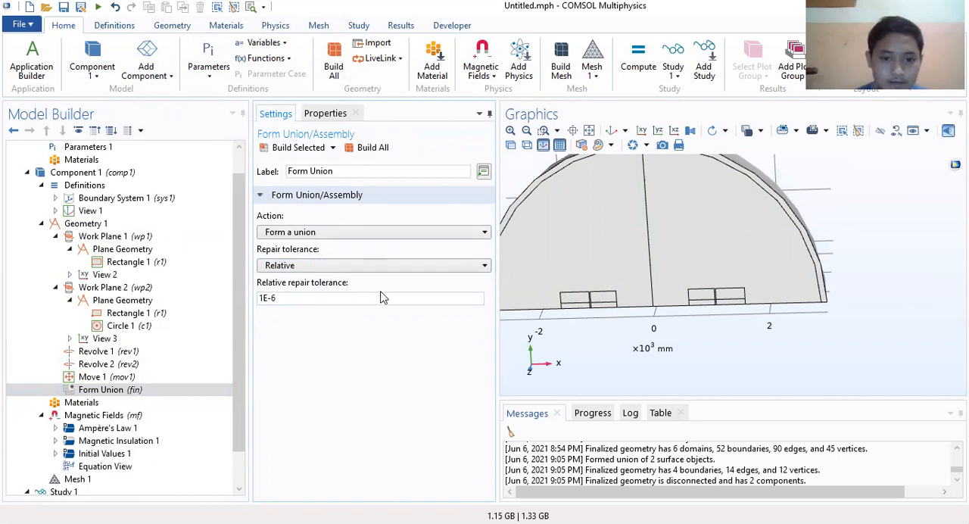
pyautogui.click(370, 147)
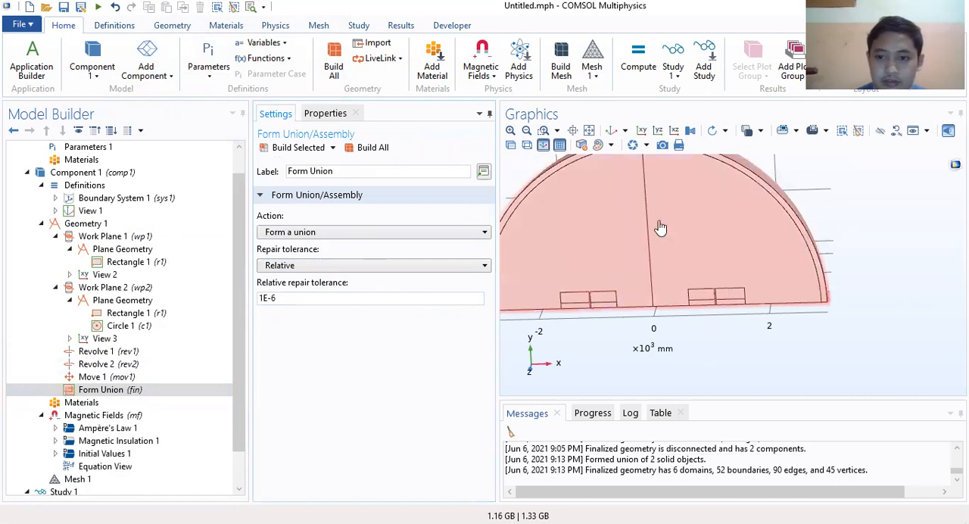
pyautogui.moveTo(765, 230); pyautogui.dragTo(856, 247, button='right')
pyautogui.moveTo(723, 277); pyautogui.dragTo(584, 259)
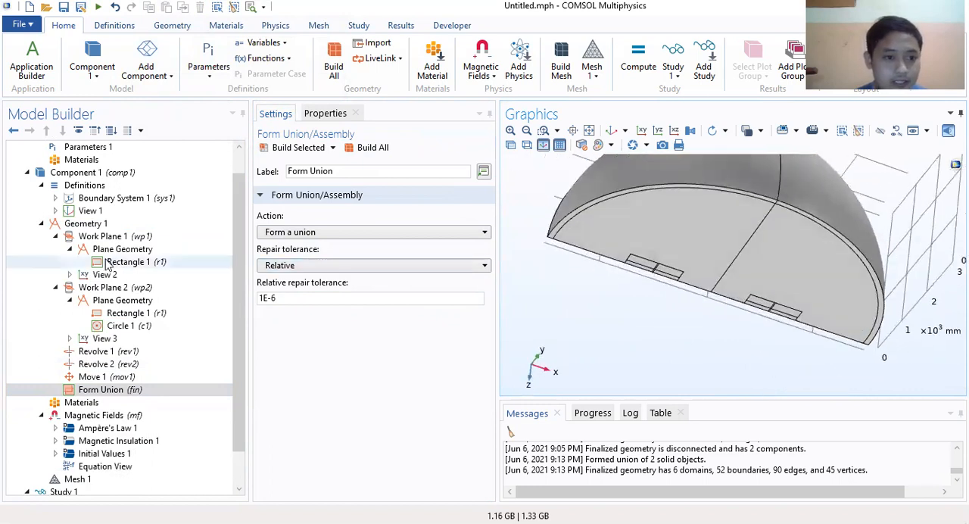
# Step: Add a Cylindrical System coordinate system to the component's Definitions
pyautogui.rightClick(90, 190)
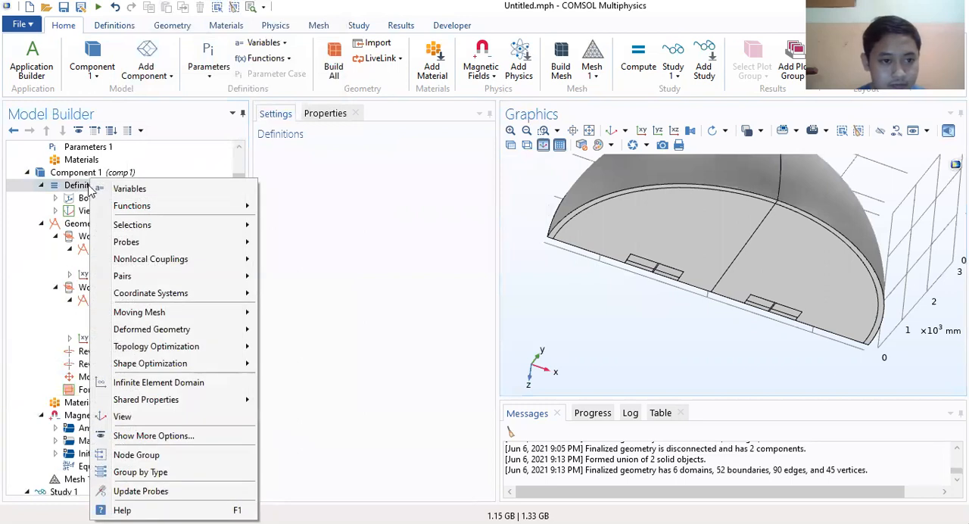
pyautogui.click(74, 187)
pyautogui.rightClick(74, 186)
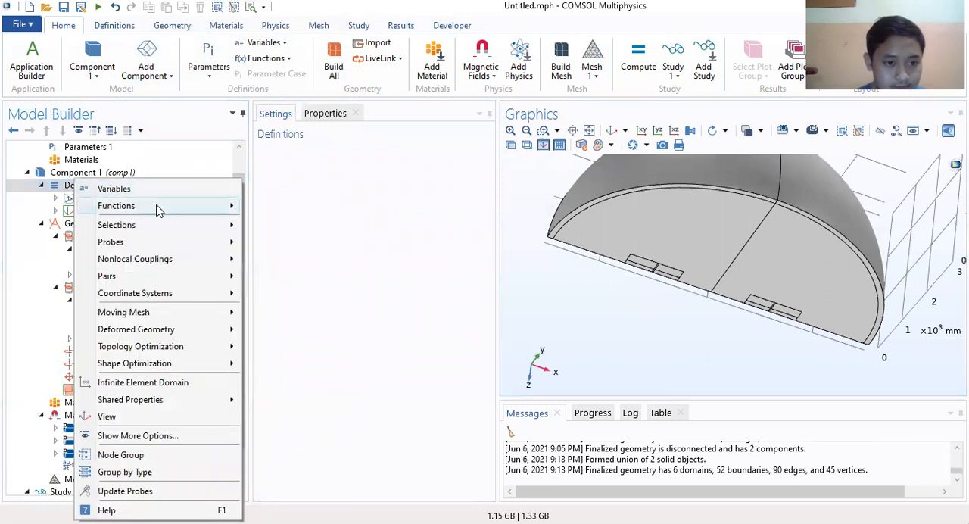
pyautogui.click(292, 178)
pyautogui.click(56, 198)
pyautogui.click(56, 198)
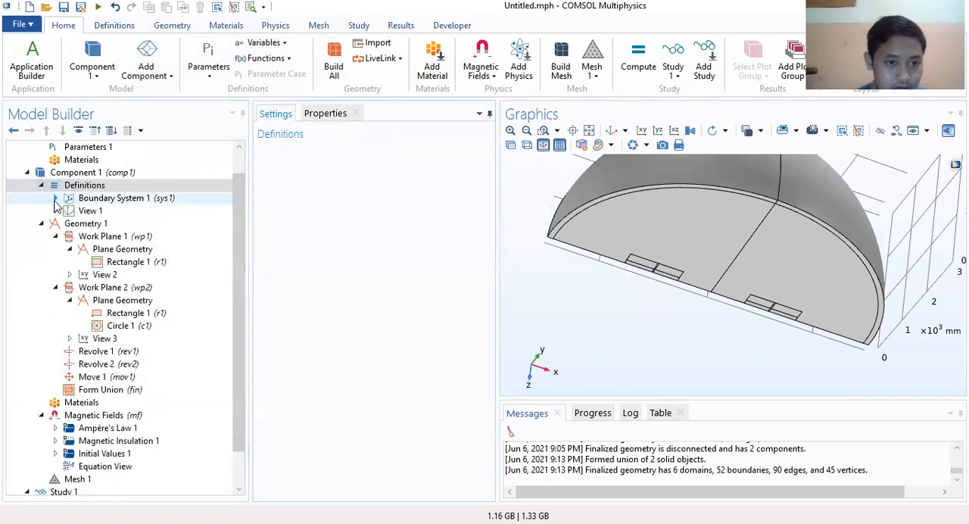
pyautogui.rightClick(62, 192)
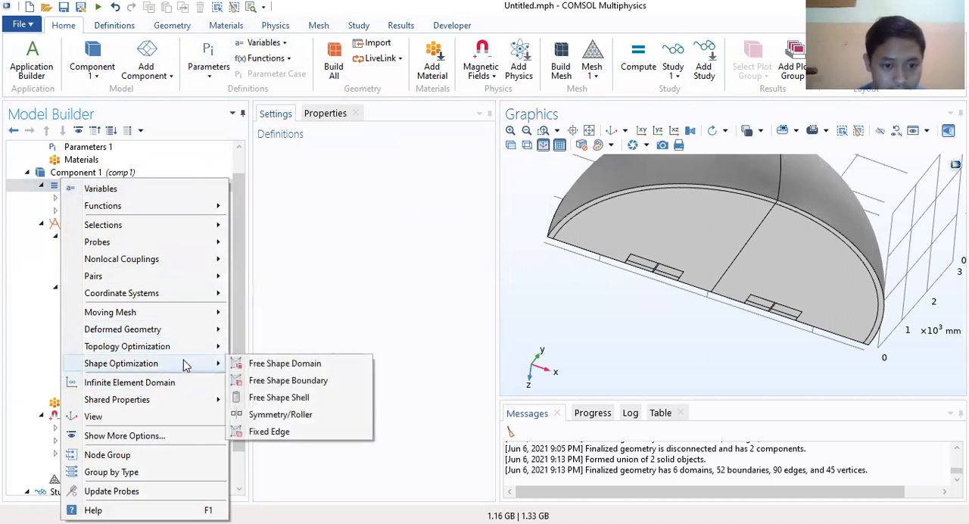
pyautogui.moveTo(196, 347)
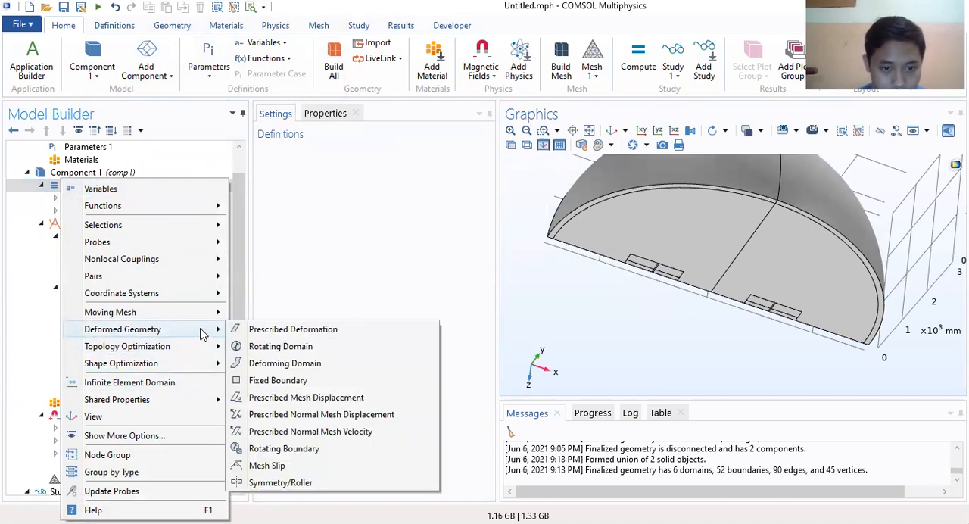
pyautogui.moveTo(202, 316)
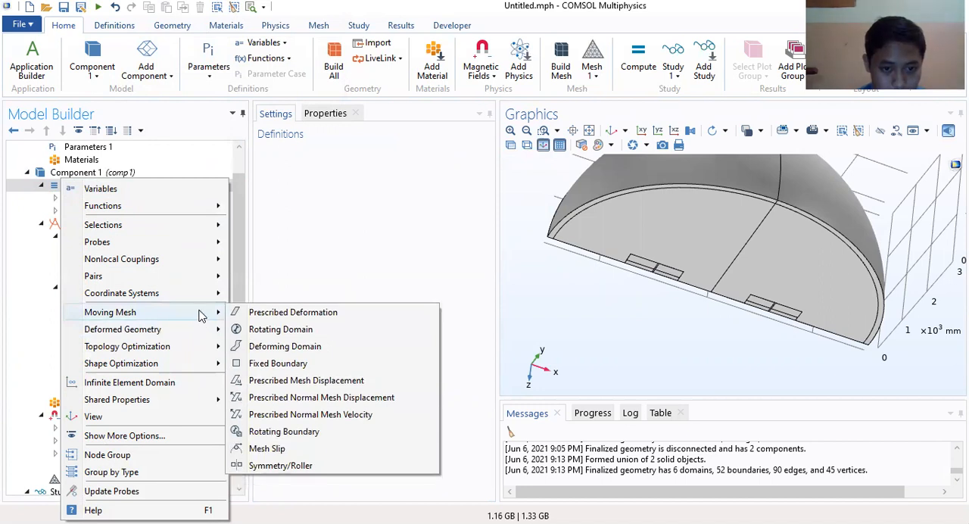
pyautogui.moveTo(201, 300)
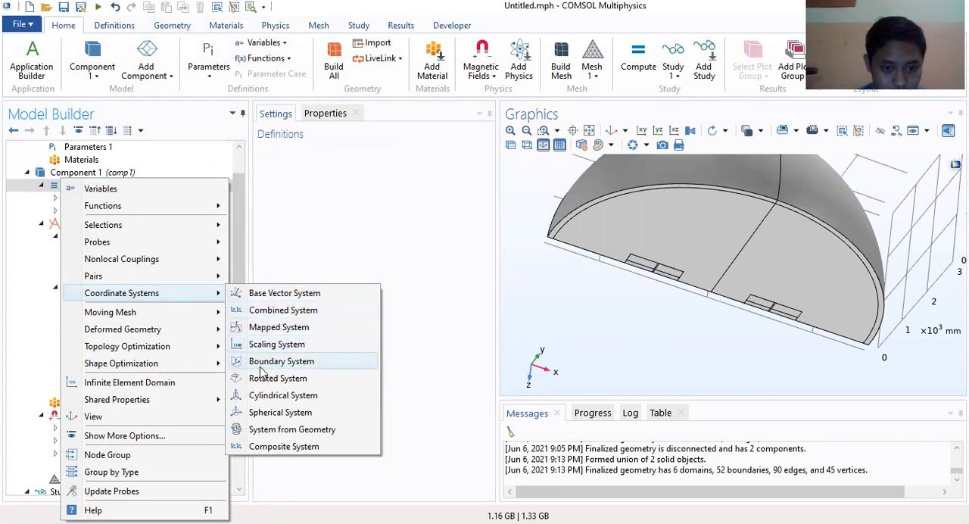
pyautogui.click(299, 395)
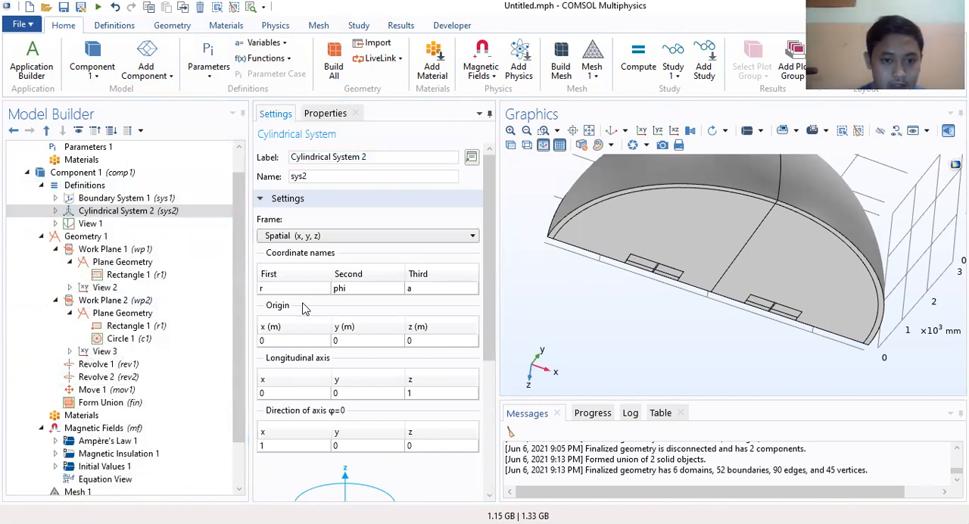
# Step: Duplicate the cylindrical coordinate system and set the x origin of the copy to dX
pyautogui.rightClick(132, 211)
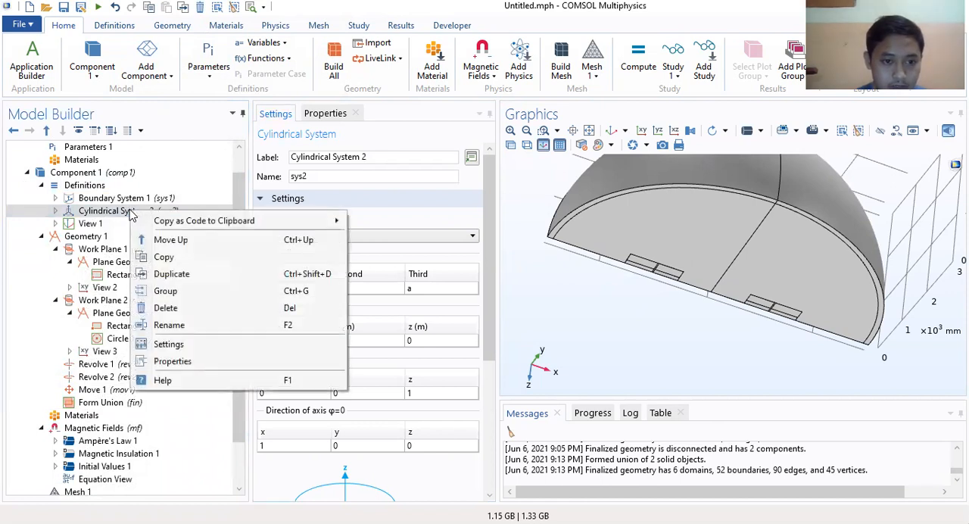
pyautogui.click(180, 278)
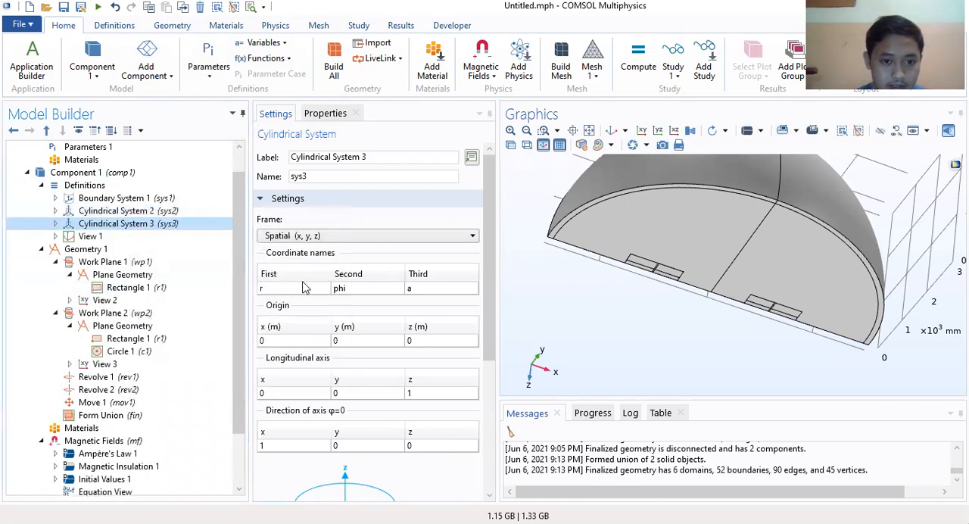
pyautogui.click(282, 343)
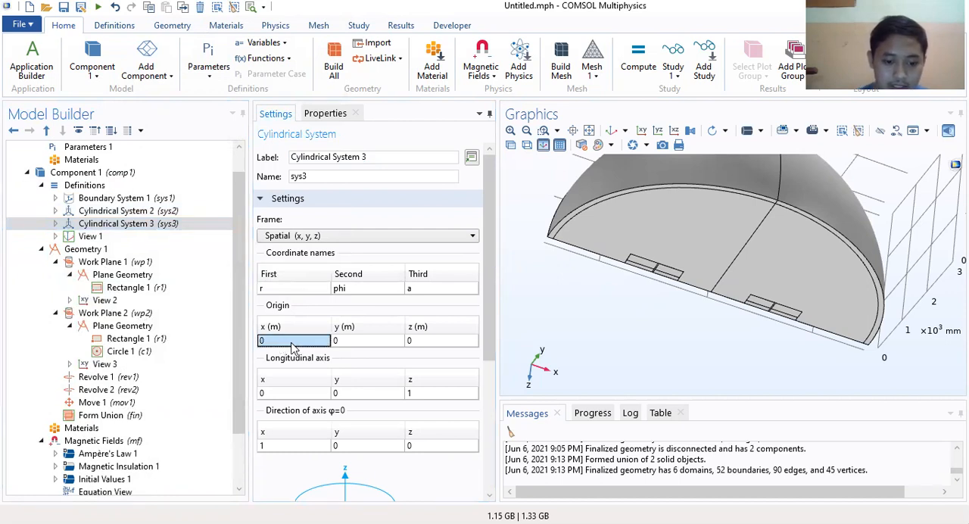
pyautogui.write('dX')
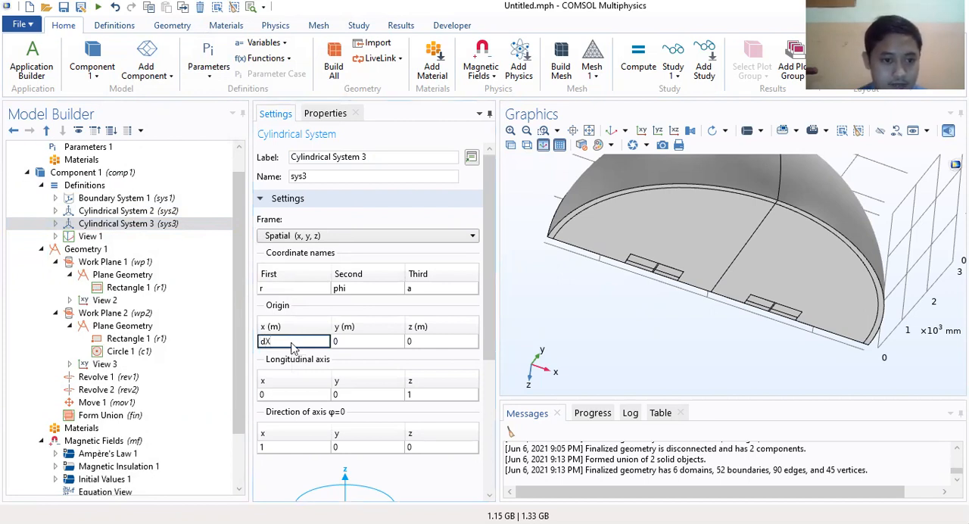
pyautogui.press('Return')
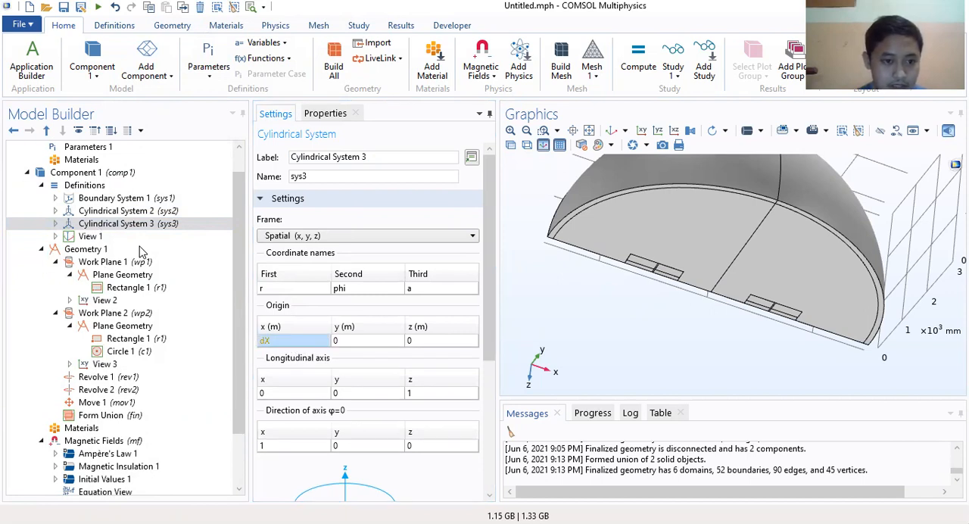
# Step: Add an Infinite Element Domain to the Definitions and assign the outer shell, domain 1, to it
pyautogui.click(65, 223)
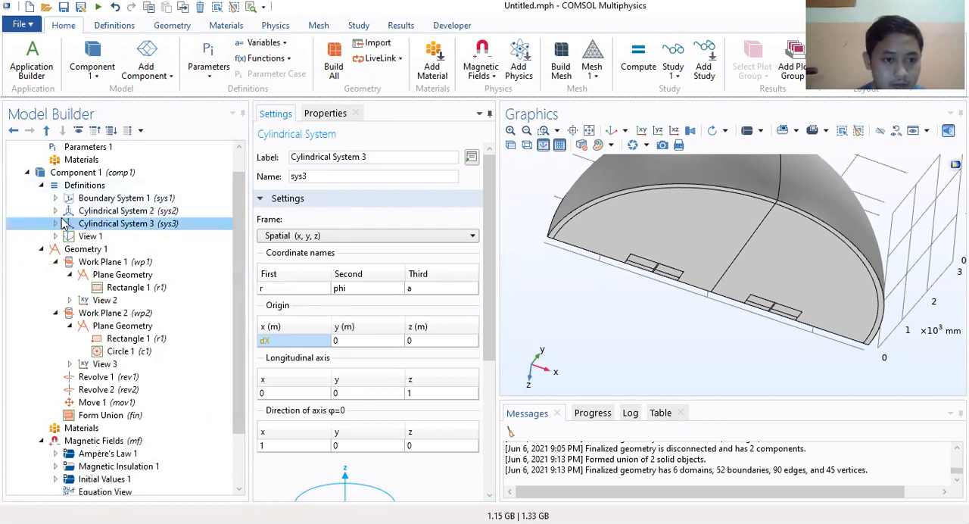
pyautogui.rightClick(88, 186)
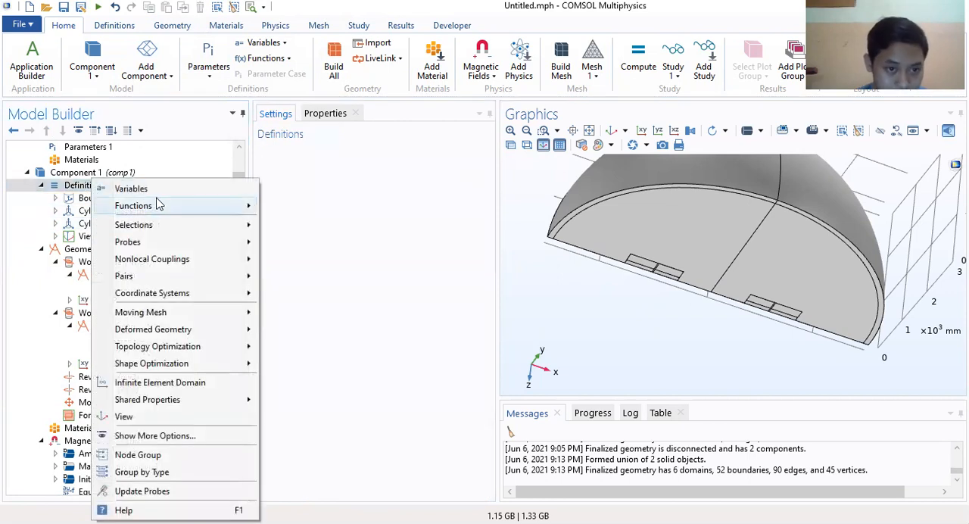
pyautogui.moveTo(168, 221)
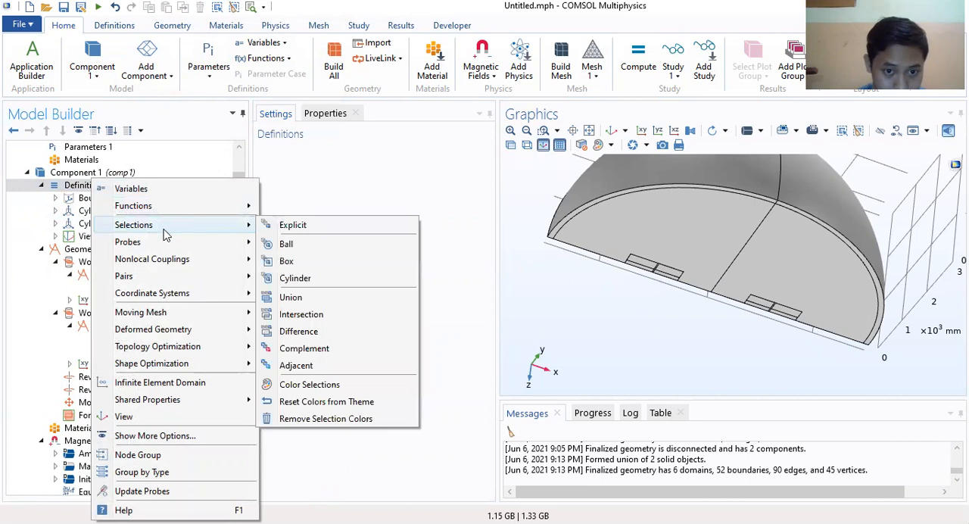
pyautogui.moveTo(161, 246)
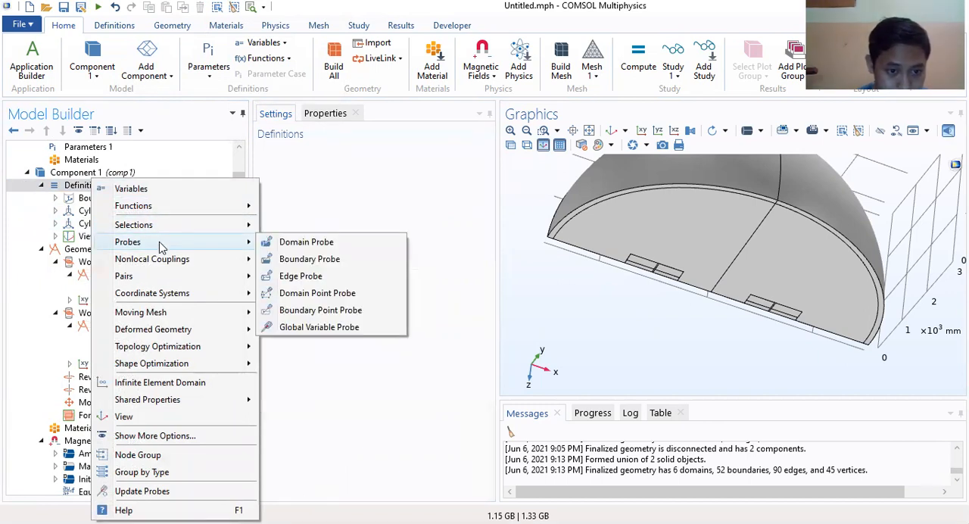
pyautogui.click(171, 383)
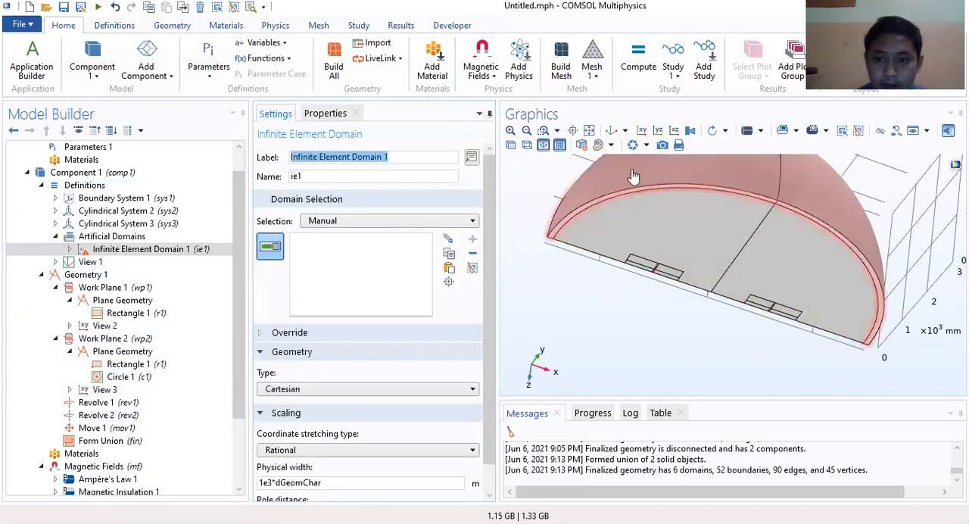
pyautogui.click(660, 177)
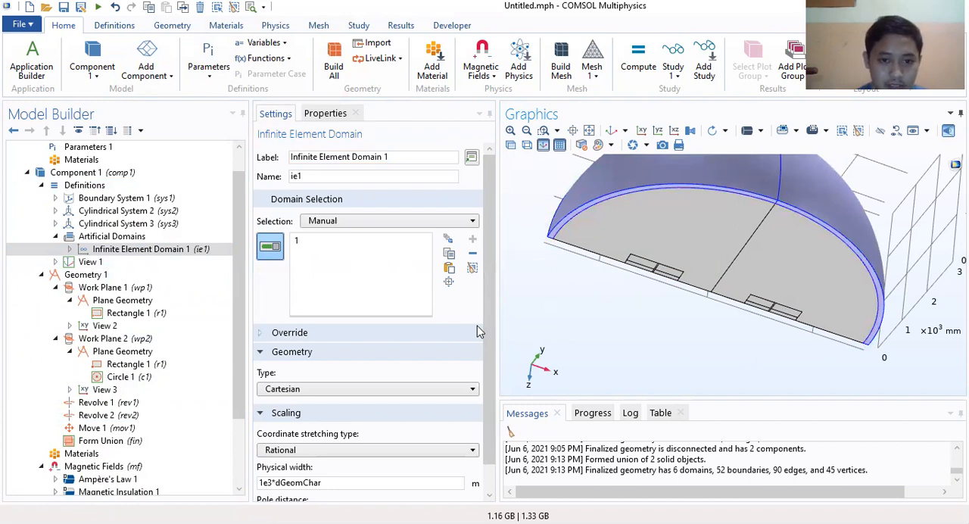
# Step: Set the geometry type of the infinite element domain to Spherical, keeping the manual domain selection
pyautogui.click(469, 220)
pyautogui.click(424, 229)
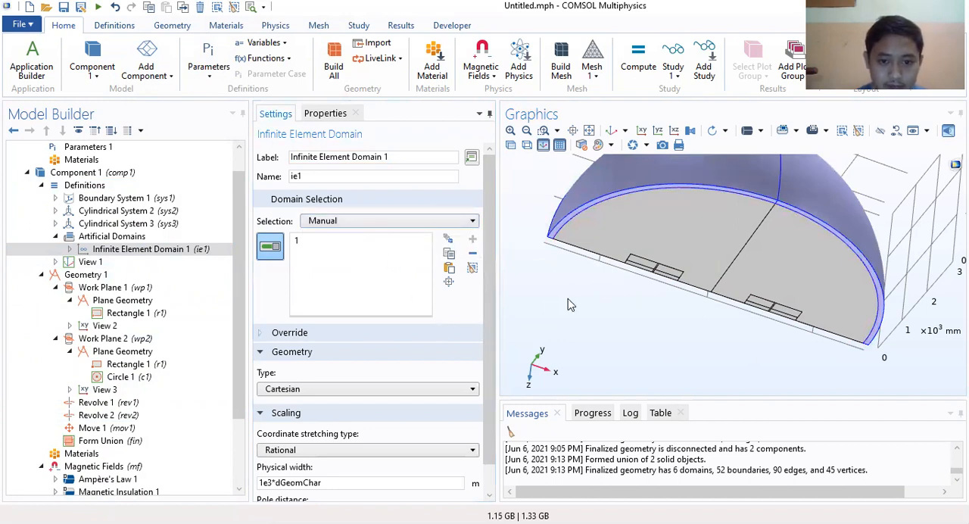
pyautogui.scroll(-1, 333, 369)
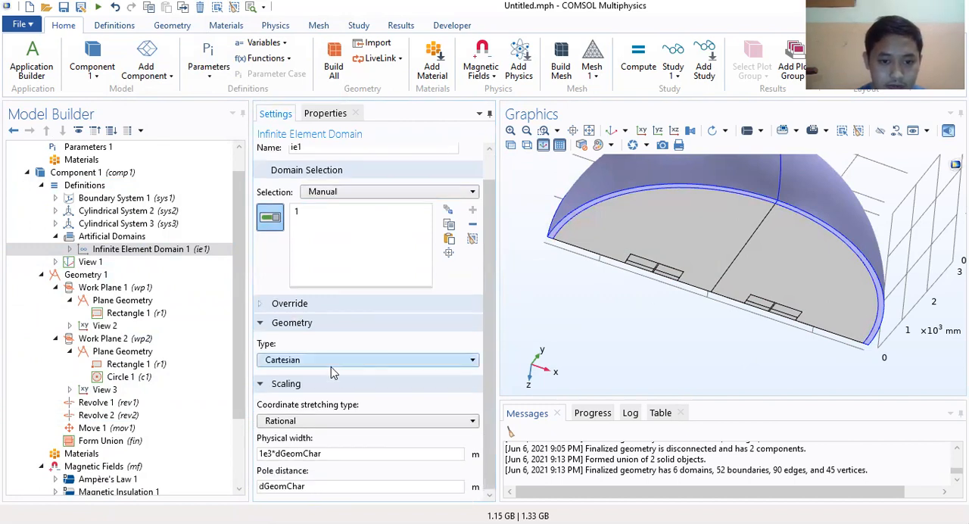
pyautogui.click(299, 306)
pyautogui.scroll(-1, 318, 320)
pyautogui.click(267, 271)
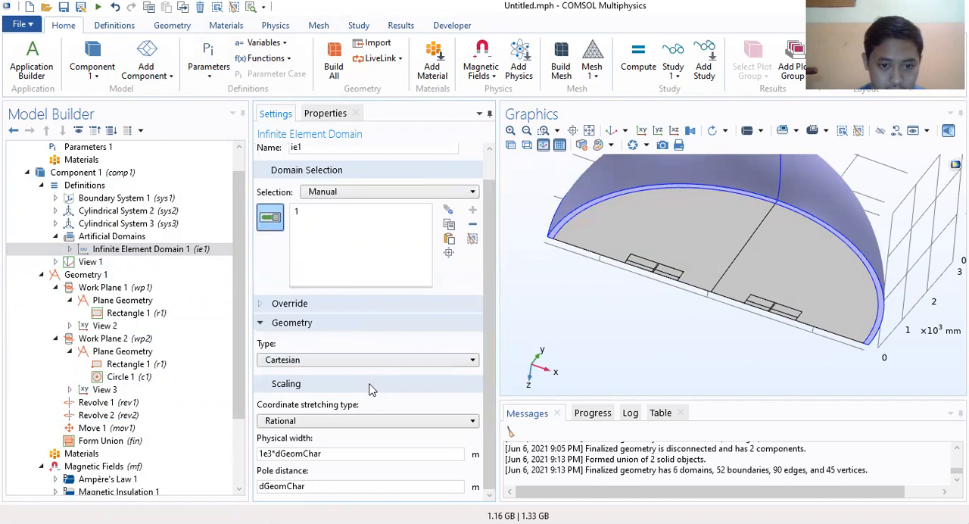
pyautogui.click(321, 361)
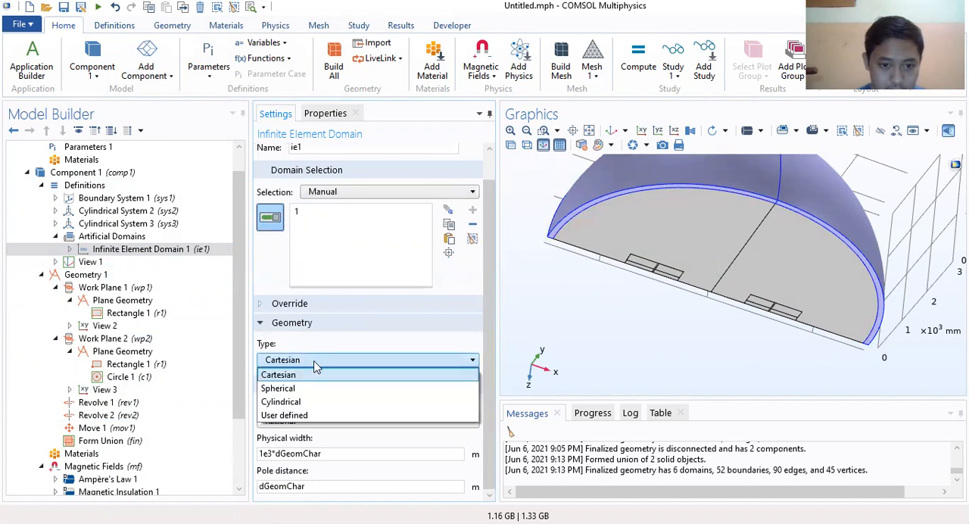
pyautogui.click(325, 391)
pyautogui.scroll(-1, 411, 362)
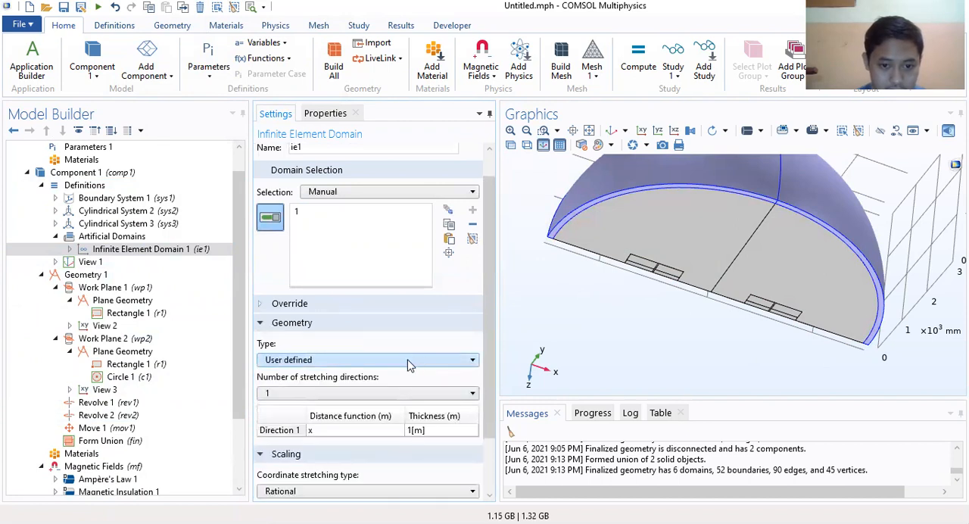
pyautogui.click(409, 363)
pyautogui.click(346, 391)
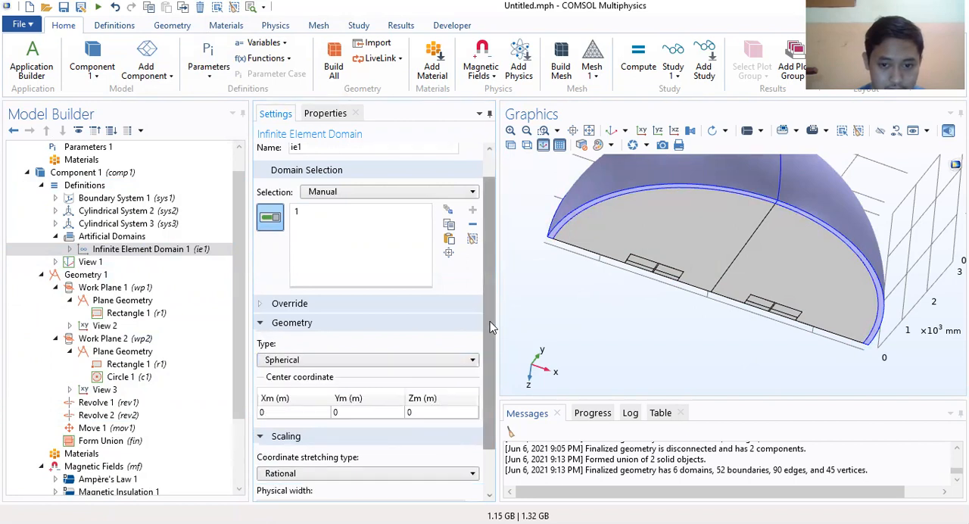
pyautogui.scroll(-2, 489, 326)
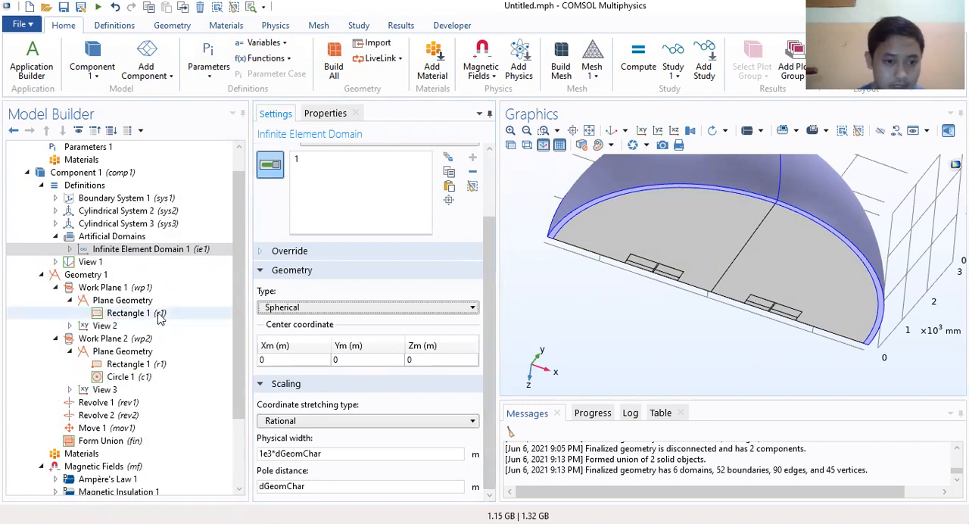
# Step: Add Hide for Physics to View 1 and hide domain 2, the region between the outer shell and the rings
pyautogui.click(76, 262)
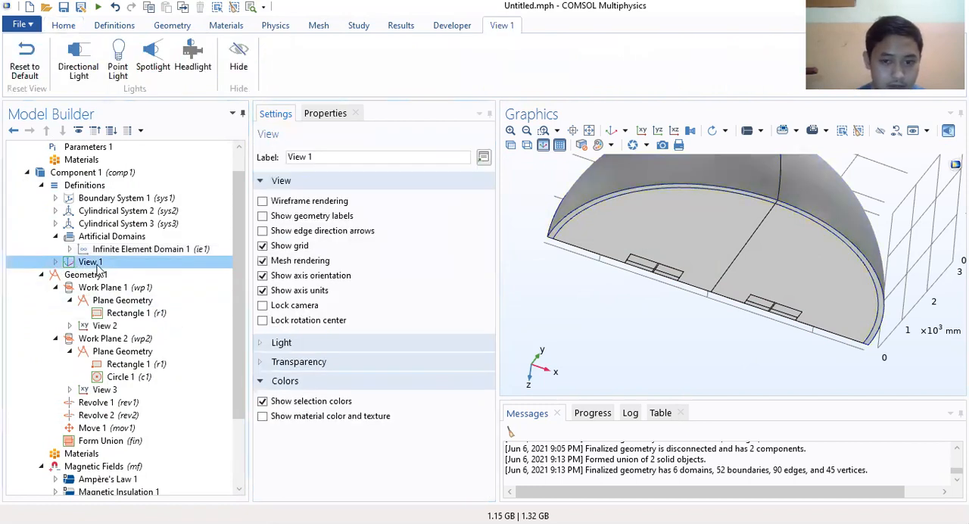
pyautogui.click(55, 262)
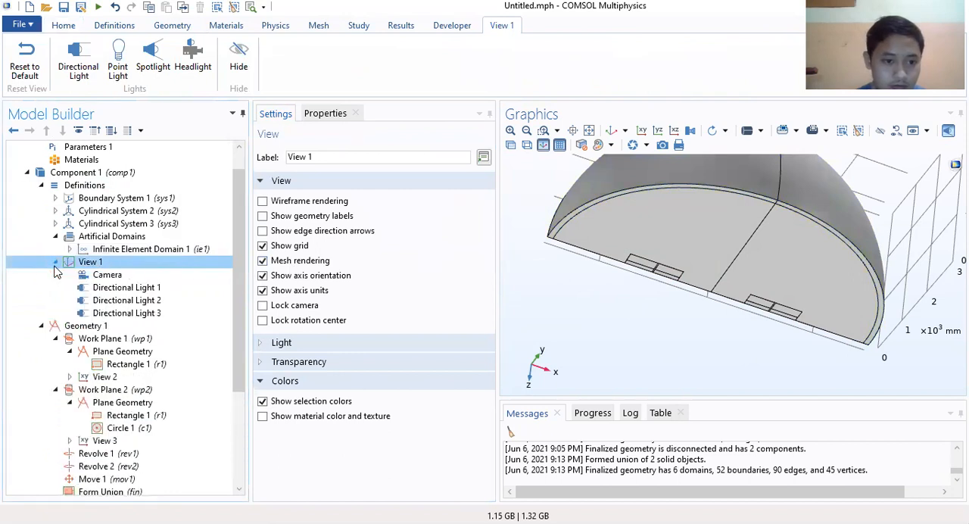
pyautogui.rightClick(109, 265)
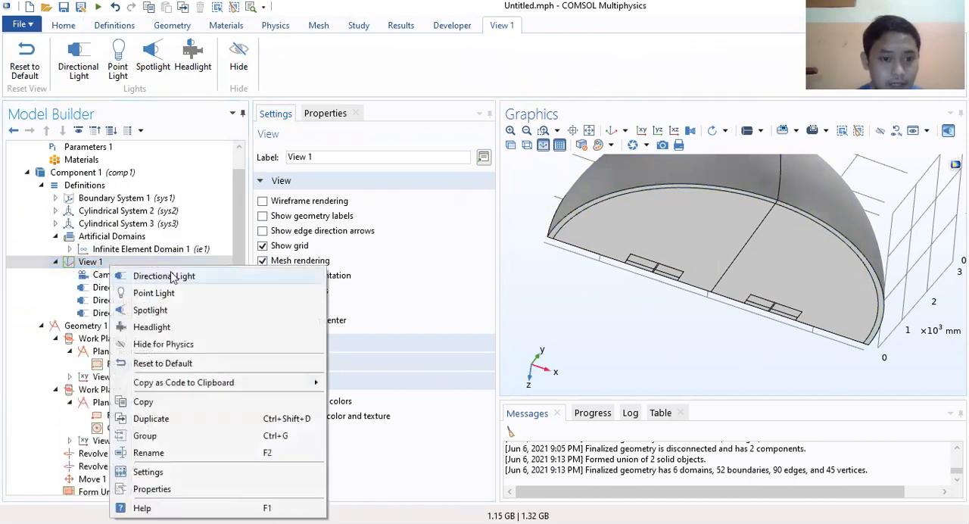
pyautogui.click(165, 345)
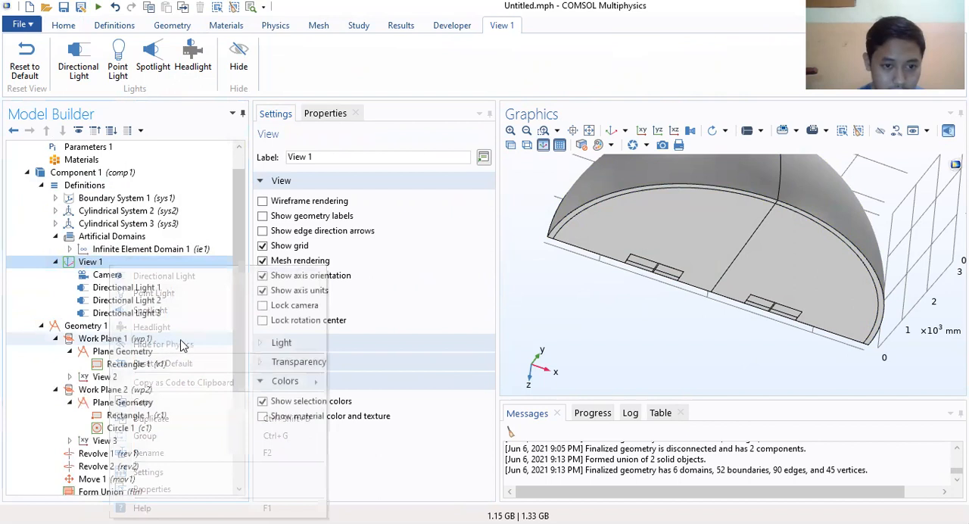
pyautogui.click(703, 230)
pyautogui.moveTo(749, 356); pyautogui.dragTo(752, 291)
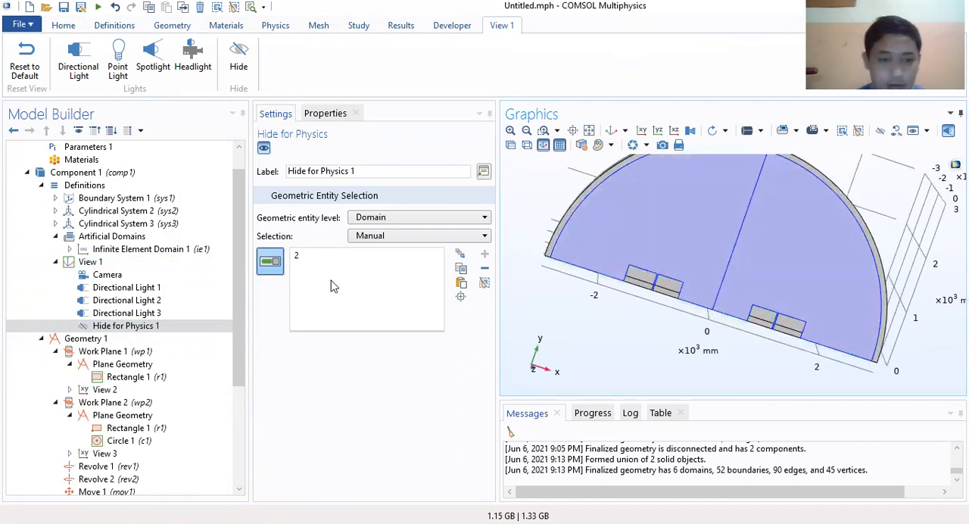
pyautogui.click(90, 262)
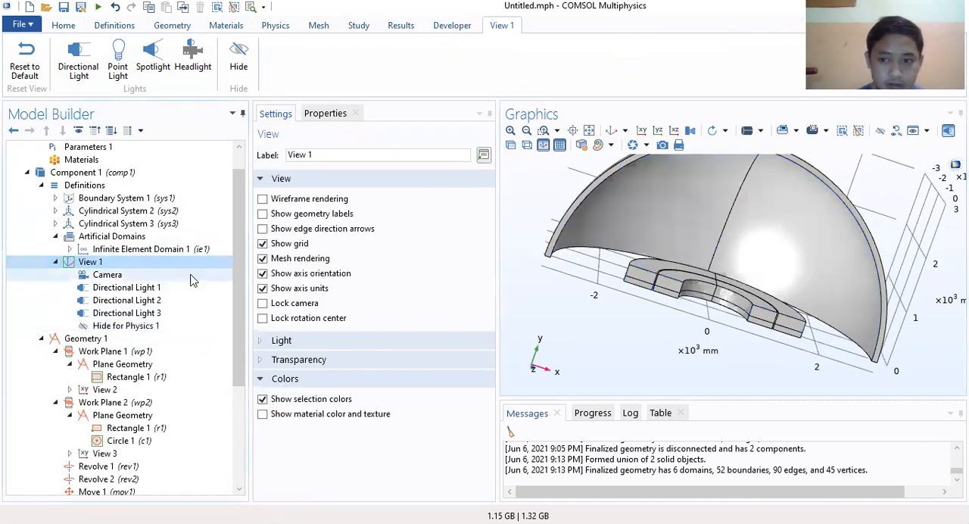
# Step: Change Hide for Physics 1 to the Boundary level and hide flat boundaries 5 and 39 of the air region
pyautogui.click(117, 326)
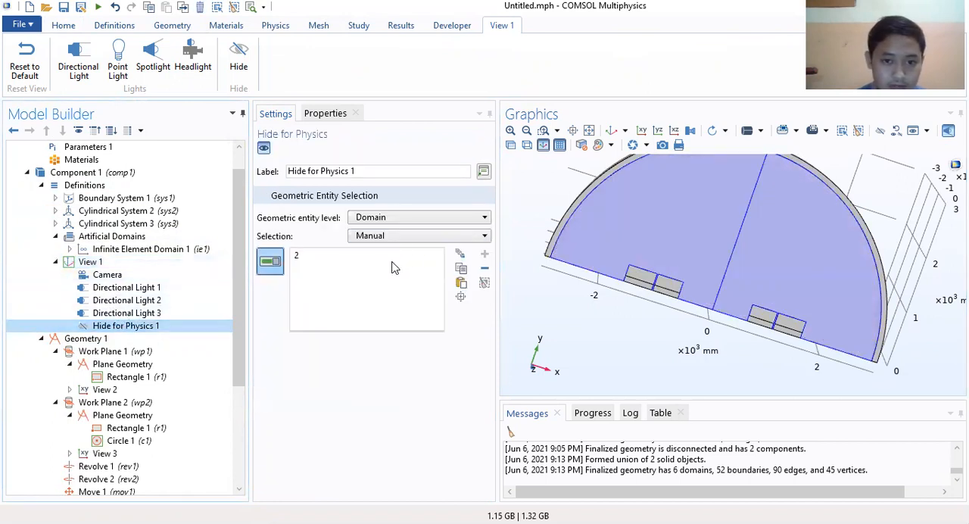
pyautogui.click(413, 219)
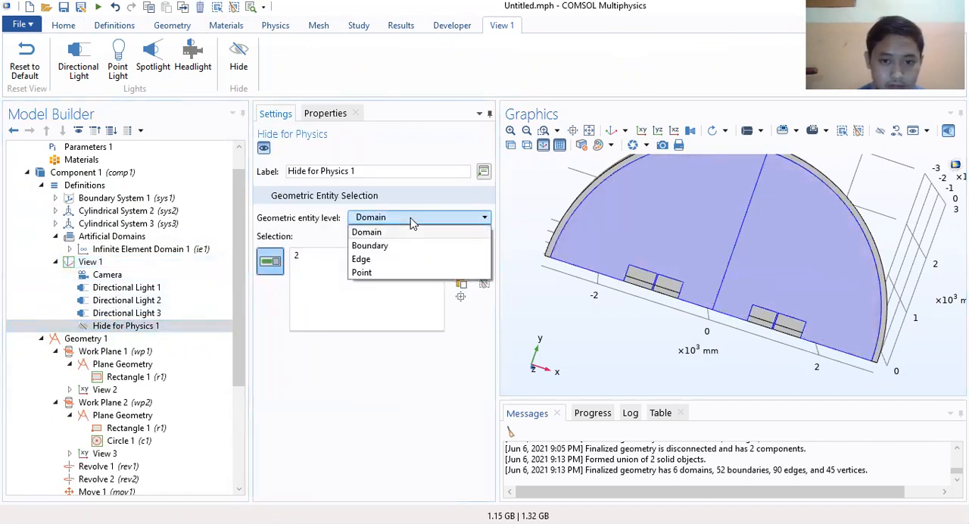
pyautogui.click(369, 246)
pyautogui.click(656, 228)
pyautogui.click(811, 231)
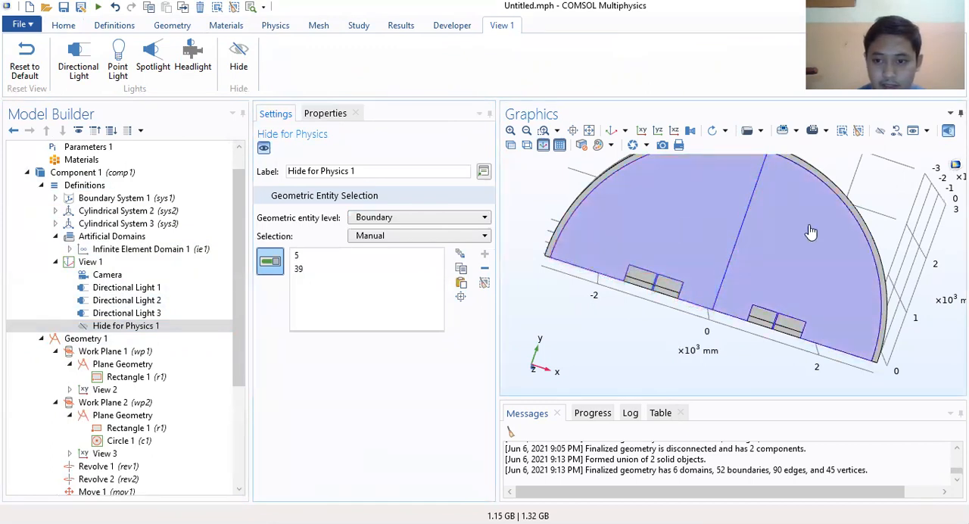
# Step: Compare the Geometry, Definitions and Hide for Physics 1 views and examine hidden boundaries 5 and 39 on the model
pyautogui.click(105, 339)
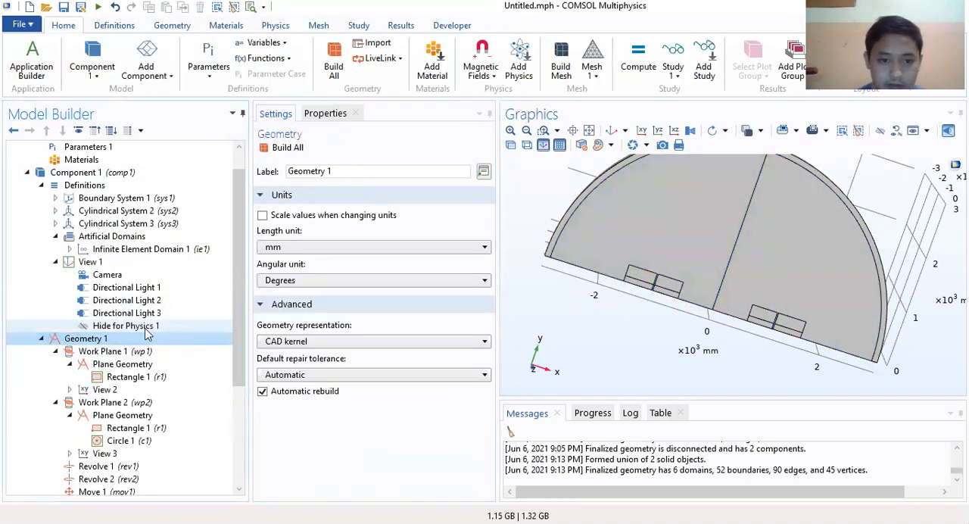
pyautogui.click(113, 325)
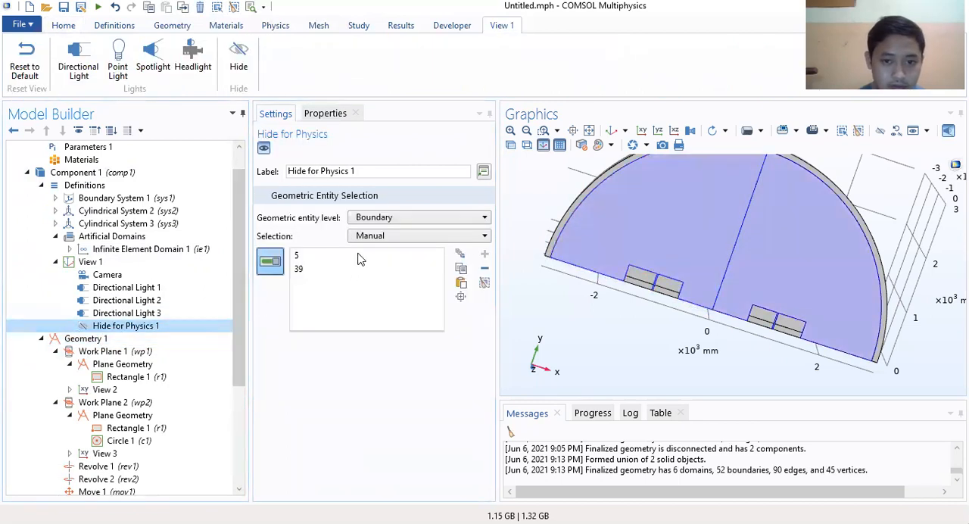
pyautogui.click(97, 339)
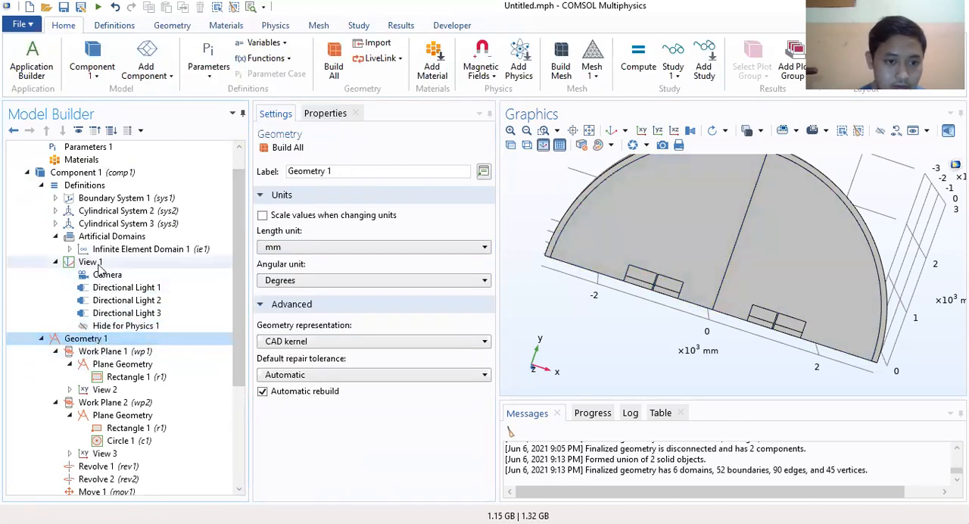
pyautogui.click(93, 188)
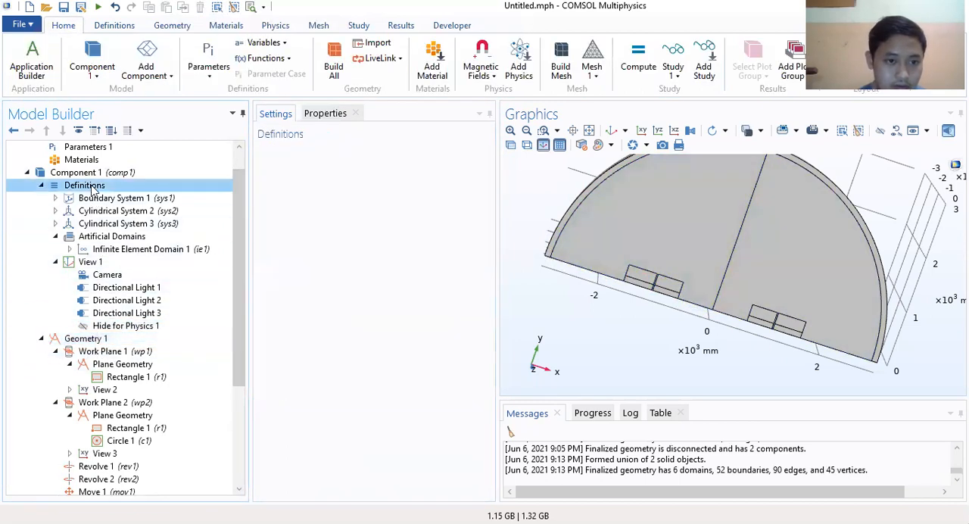
pyautogui.click(85, 338)
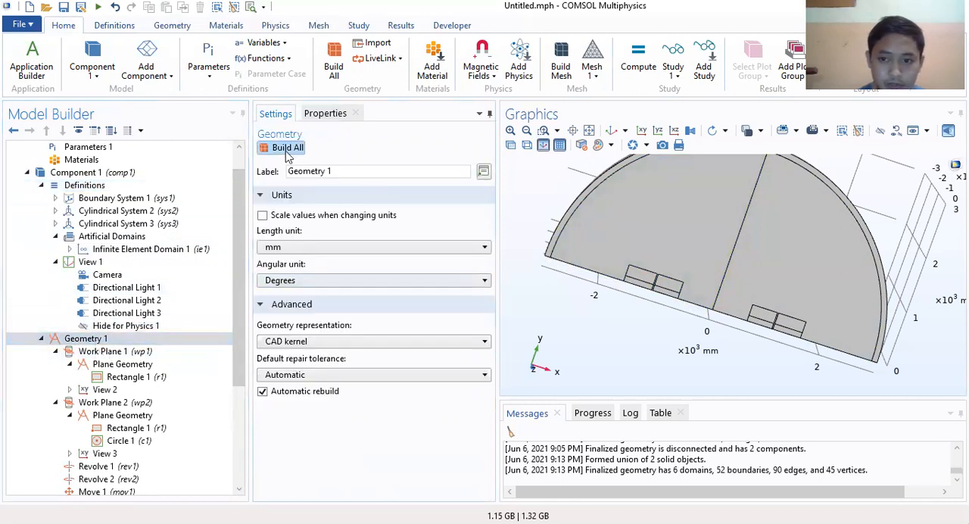
pyautogui.click(125, 326)
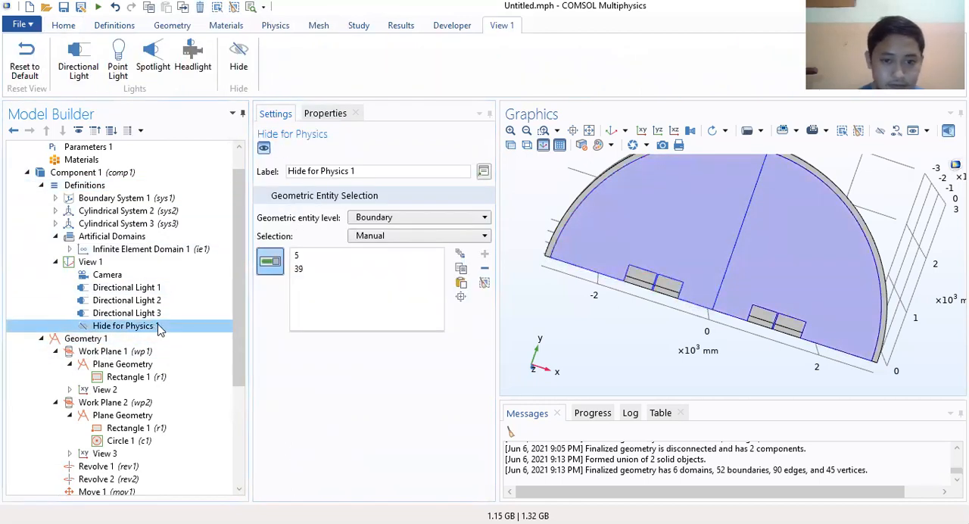
pyautogui.click(312, 256)
pyautogui.moveTo(681, 223); pyautogui.dragTo(590, 265)
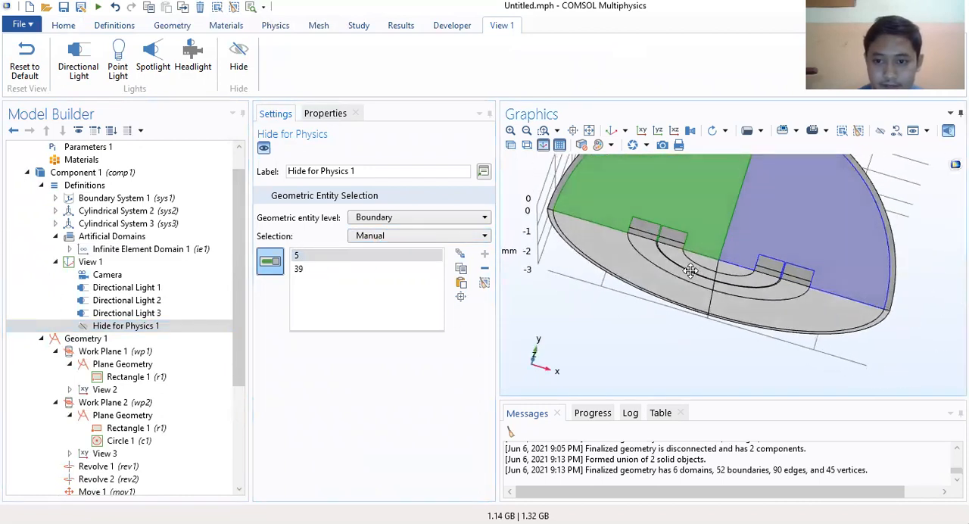
pyautogui.click(306, 270)
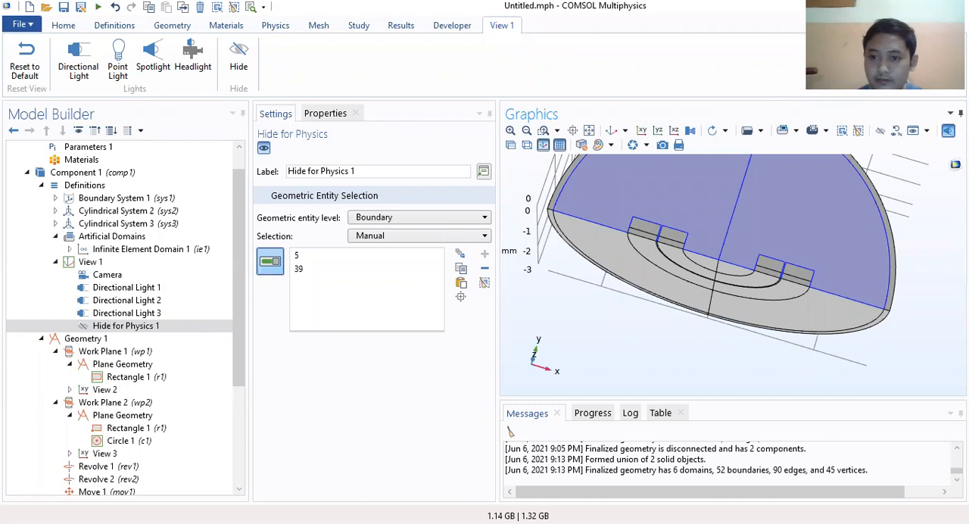
# Step: Switch the graphics to wireframe rendering with transparency off and inspect the half rings inside the geometry up close
pyautogui.click(511, 145)
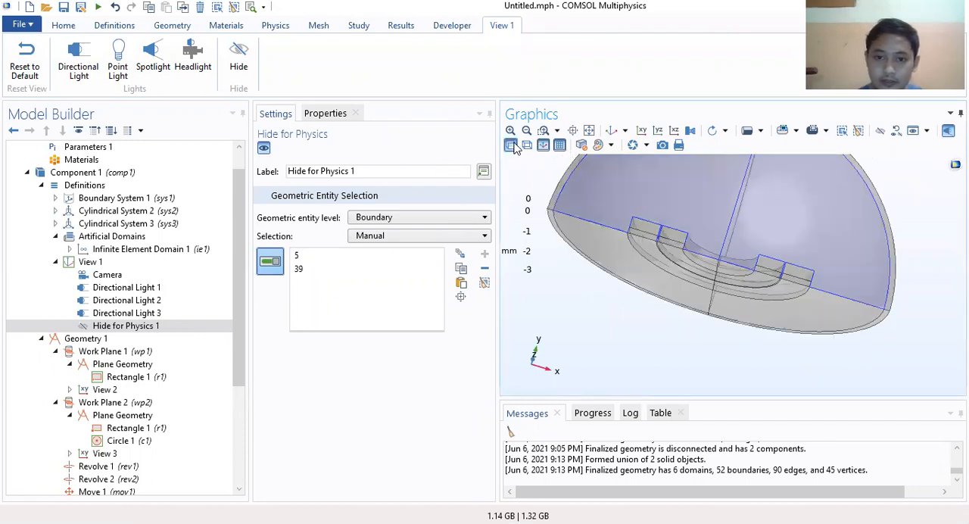
pyautogui.click(527, 145)
pyautogui.click(511, 146)
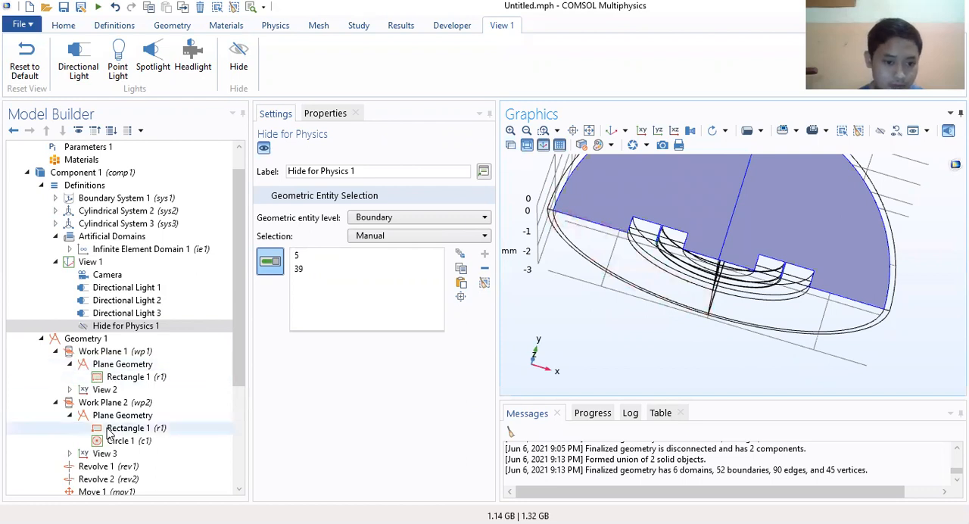
pyautogui.click(91, 338)
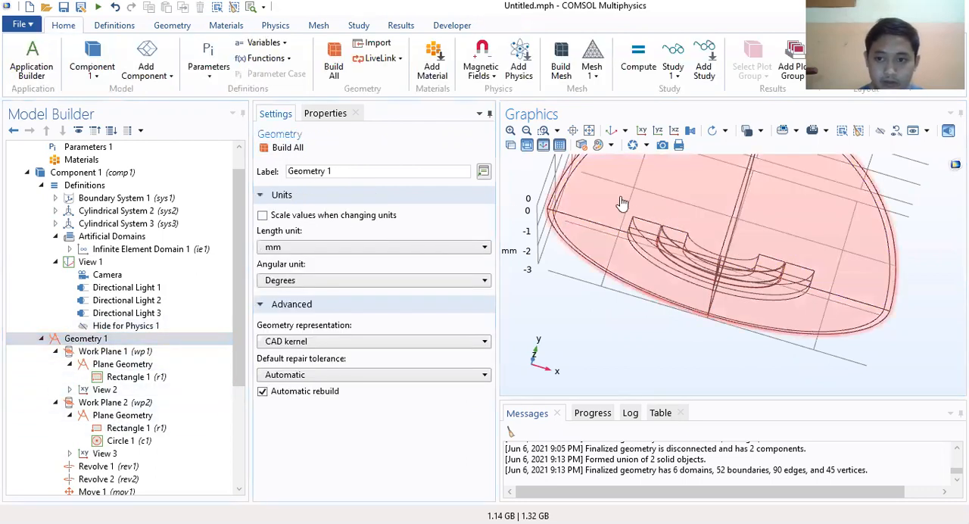
pyautogui.moveTo(621, 202); pyautogui.dragTo(538, 190)
pyautogui.click(510, 131)
pyautogui.moveTo(632, 281); pyautogui.dragTo(671, 216)
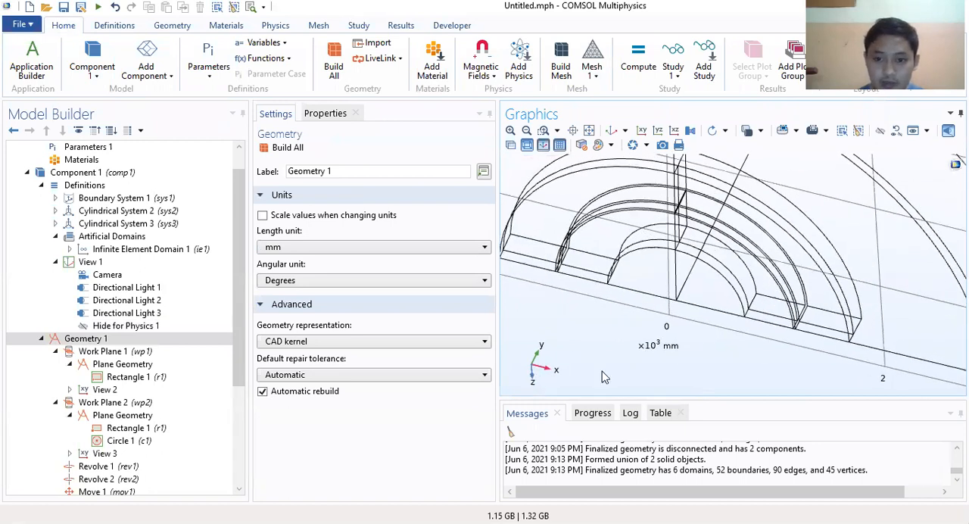
pyautogui.moveTo(579, 231); pyautogui.dragTo(566, 193)
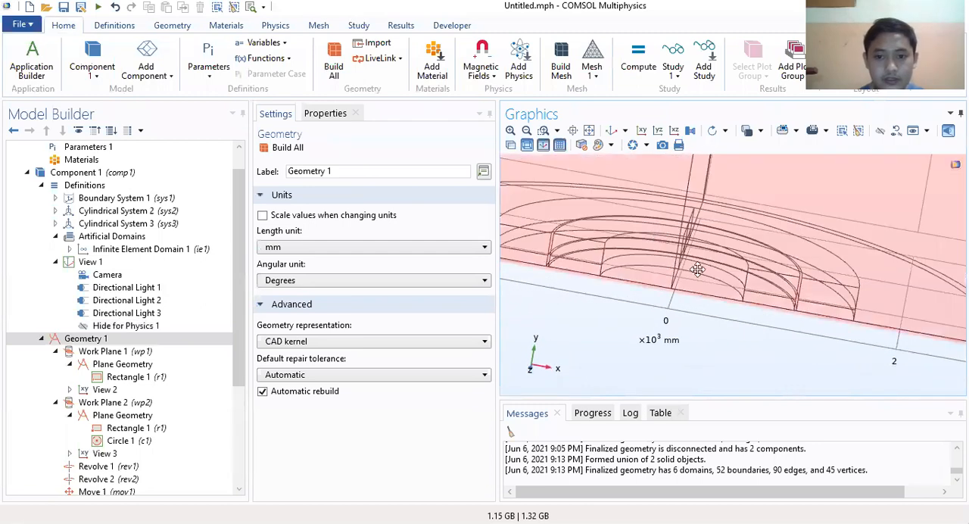
pyautogui.moveTo(697, 269); pyautogui.dragTo(776, 312, button='right')
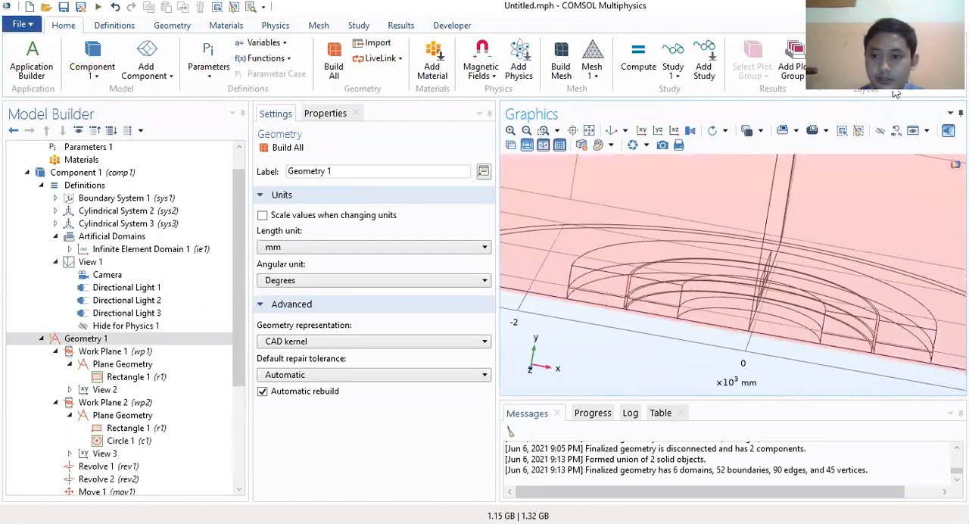
# Step: Search the material library for air and add the built-in Air material to the component
pyautogui.click(41, 338)
pyautogui.click(76, 367)
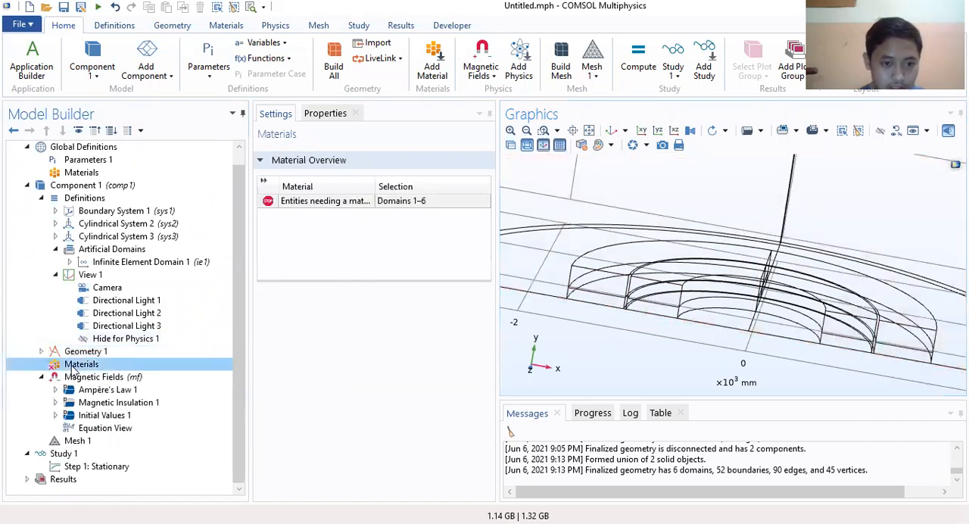
pyautogui.rightClick(79, 365)
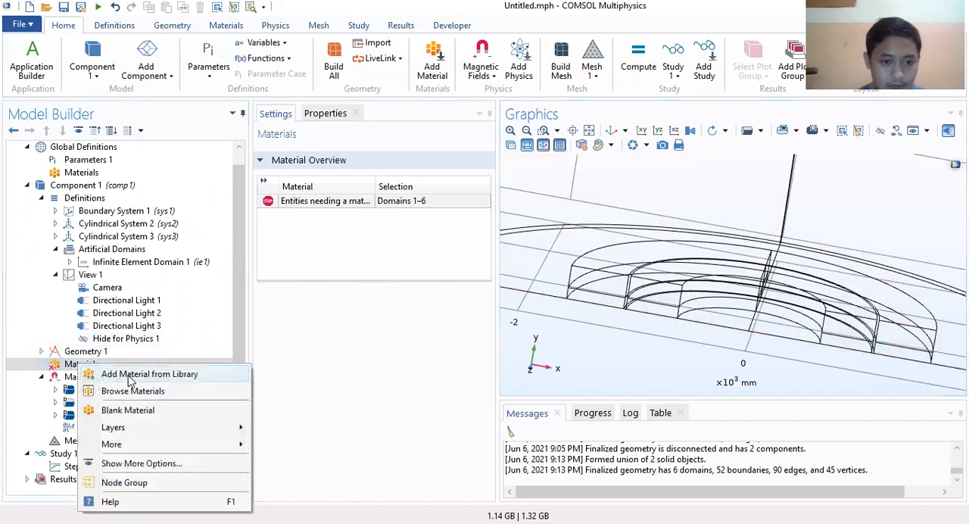
pyautogui.click(128, 374)
pyautogui.click(763, 149)
pyautogui.write('ai')
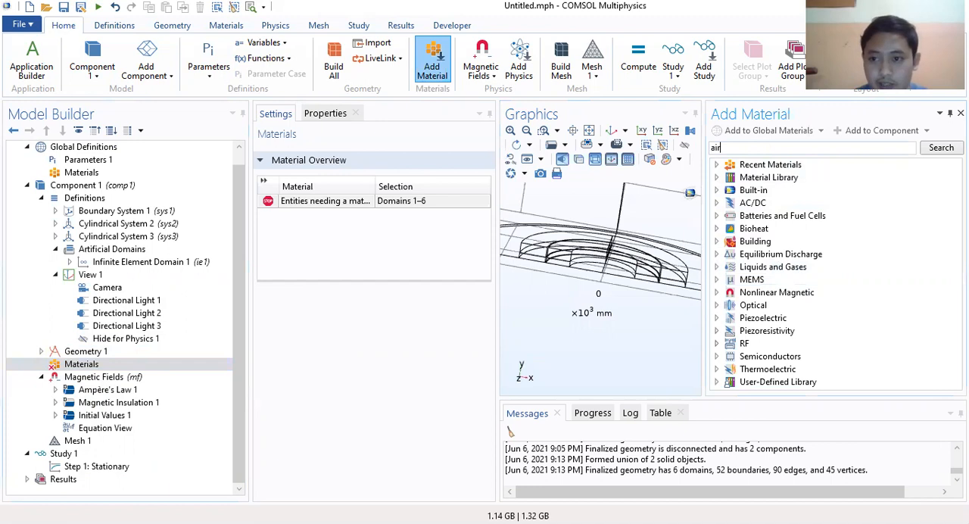
pyautogui.write('r')
pyautogui.press('Return')
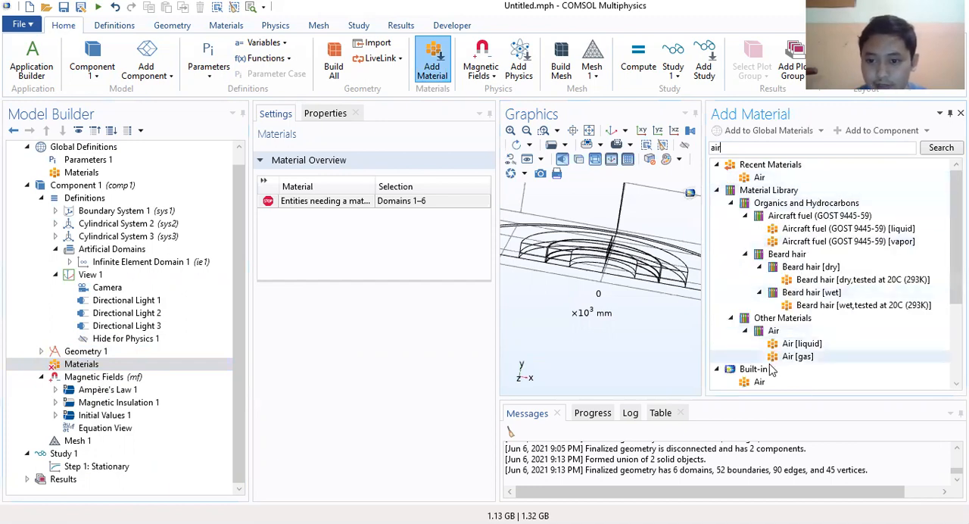
pyautogui.scroll(-2, 771, 369)
pyautogui.click(759, 305)
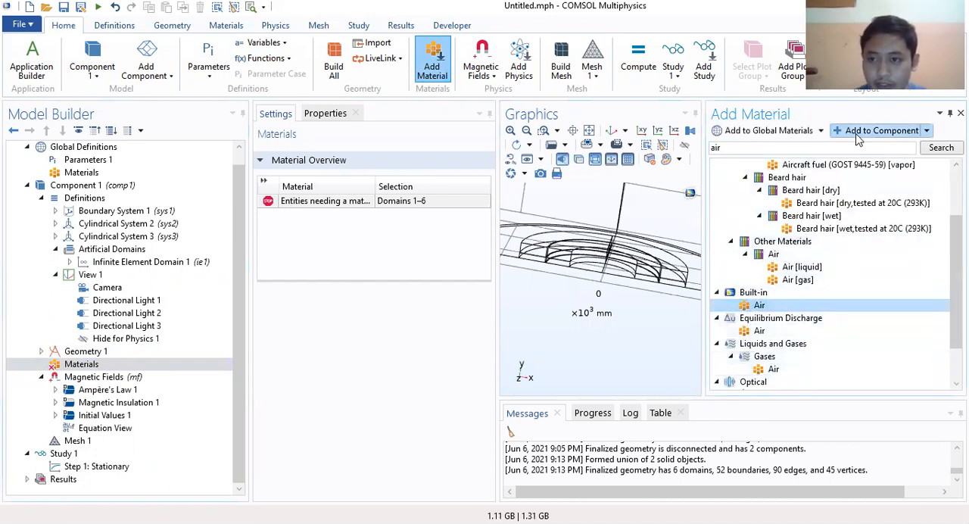
pyautogui.click(891, 138)
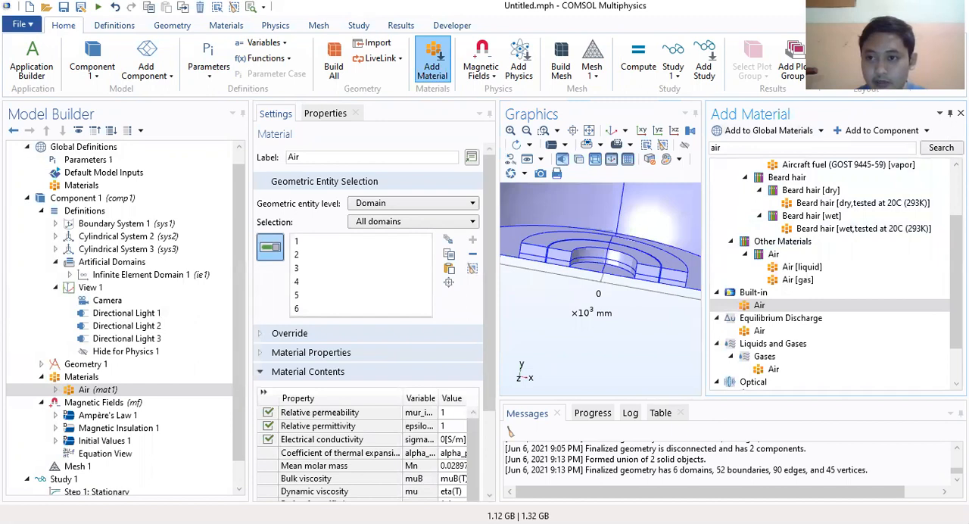
pyautogui.click(961, 112)
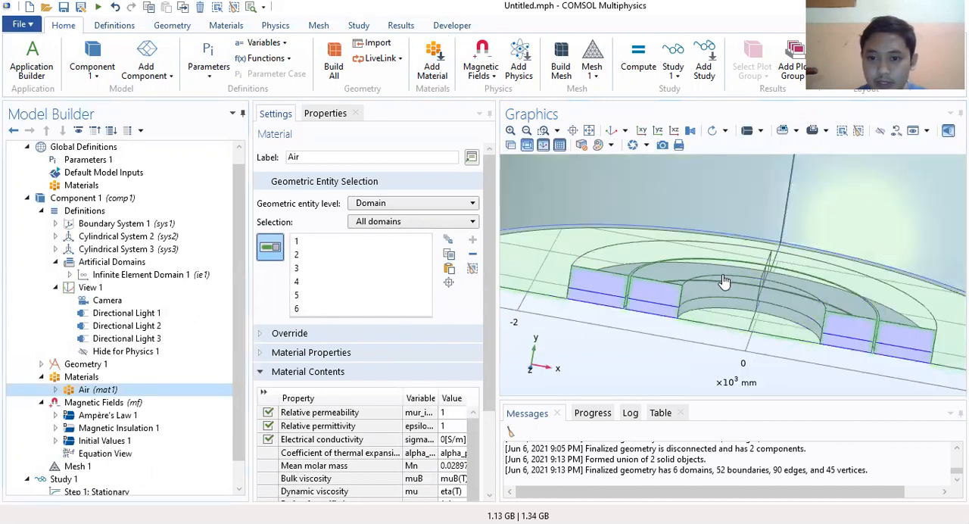
# Step: Show the whole model in the XY view and open the Magnetic Fields settings to review their domain selection
pyautogui.click(527, 130)
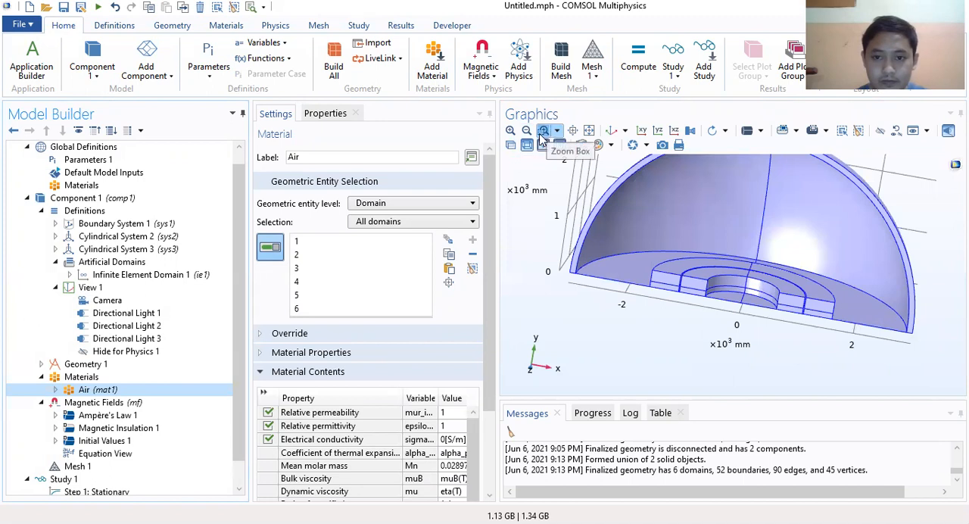
pyautogui.click(527, 131)
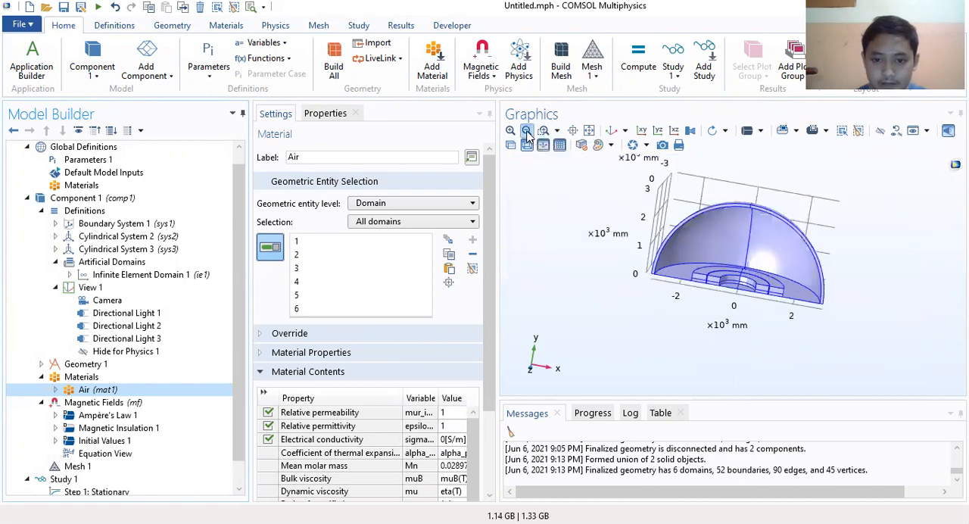
pyautogui.click(641, 131)
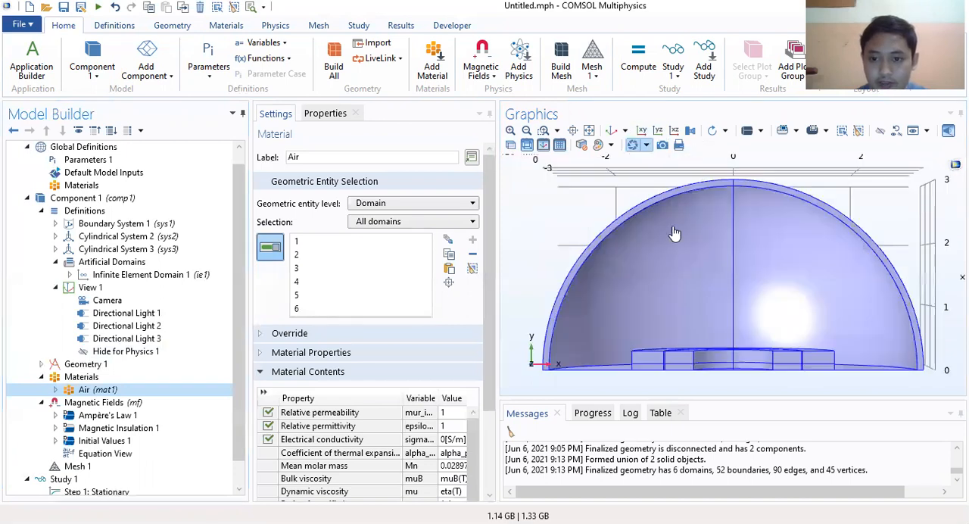
pyautogui.scroll(-1, 121, 371)
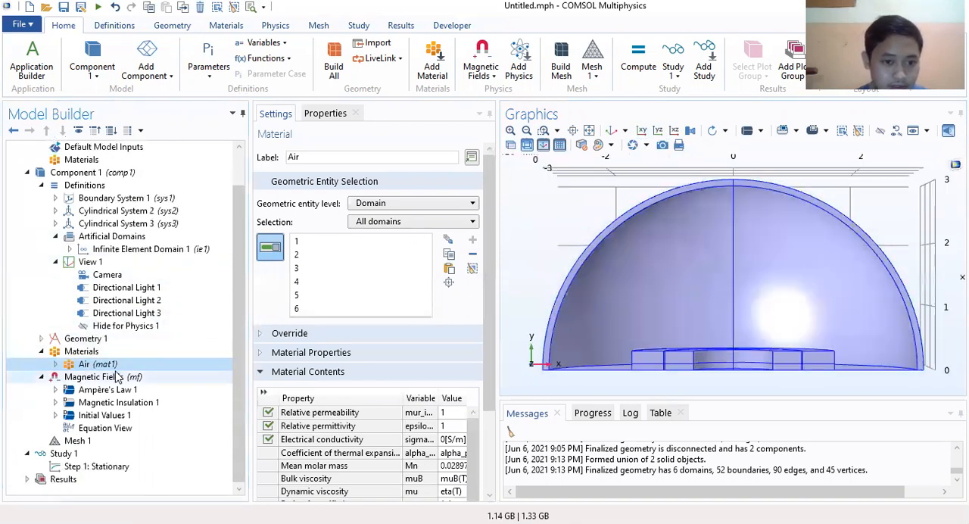
pyautogui.click(41, 185)
pyautogui.click(80, 250)
pyautogui.click(93, 261)
pyautogui.click(120, 276)
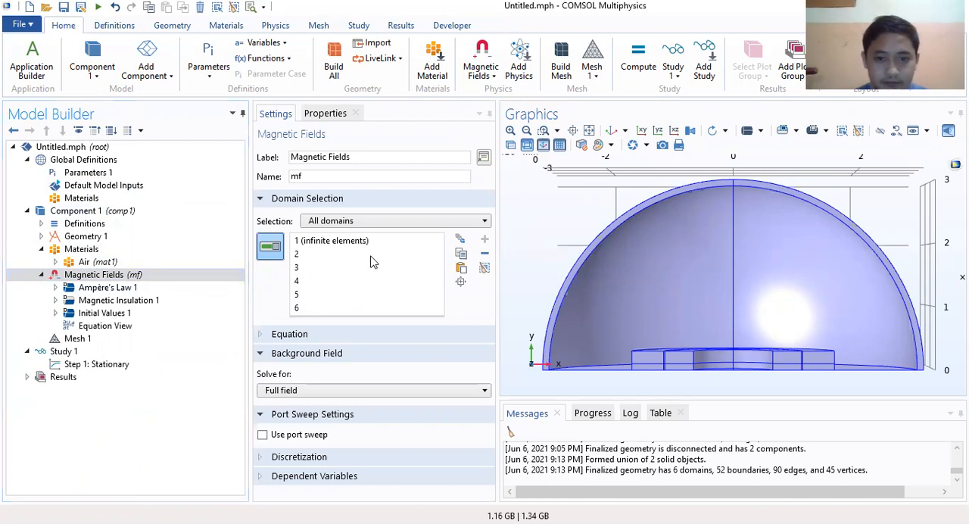
# Step: Add a second Ampère's Law domain feature to the Magnetic Fields physics
pyautogui.rightClick(108, 277)
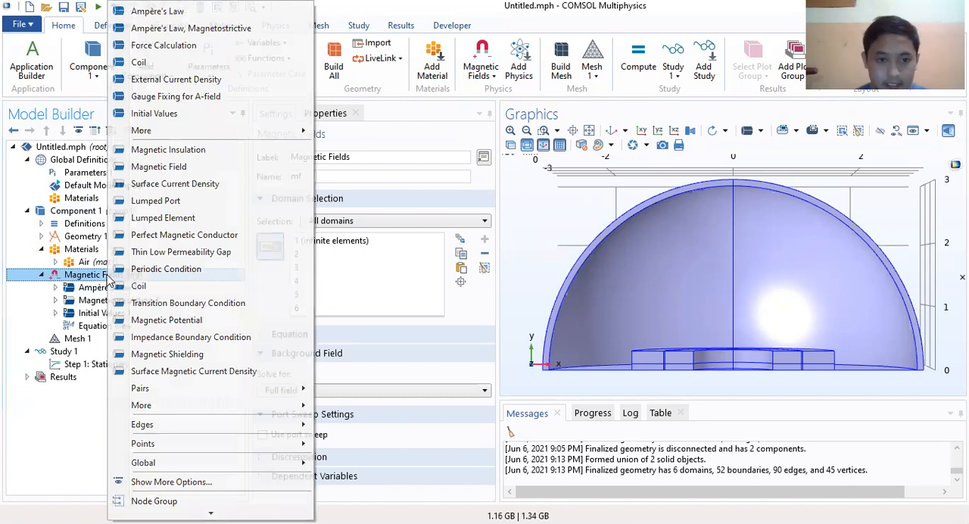
pyautogui.click(109, 277)
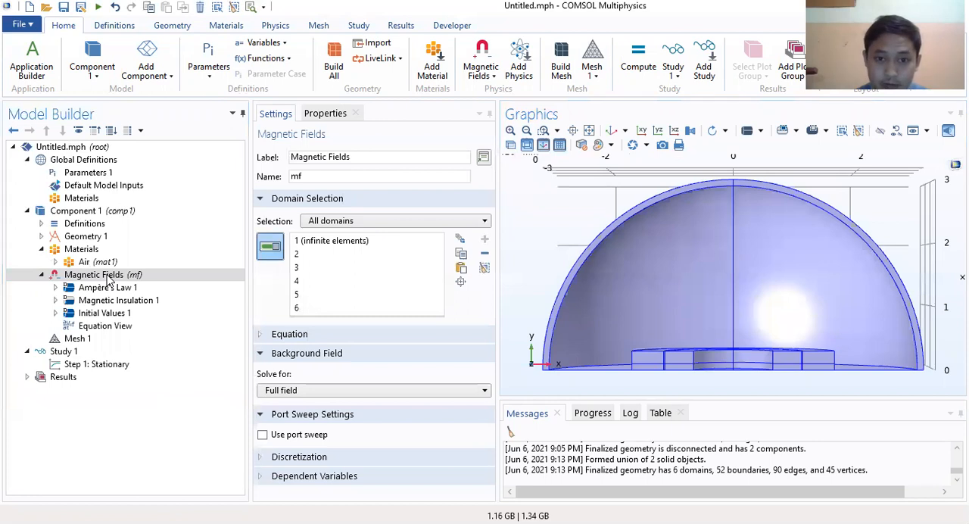
pyautogui.rightClick(118, 276)
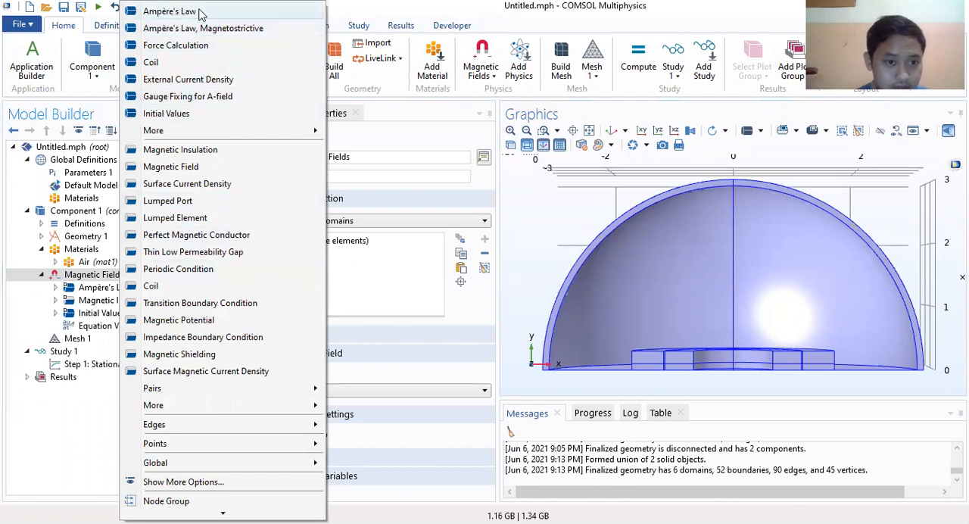
pyautogui.click(199, 12)
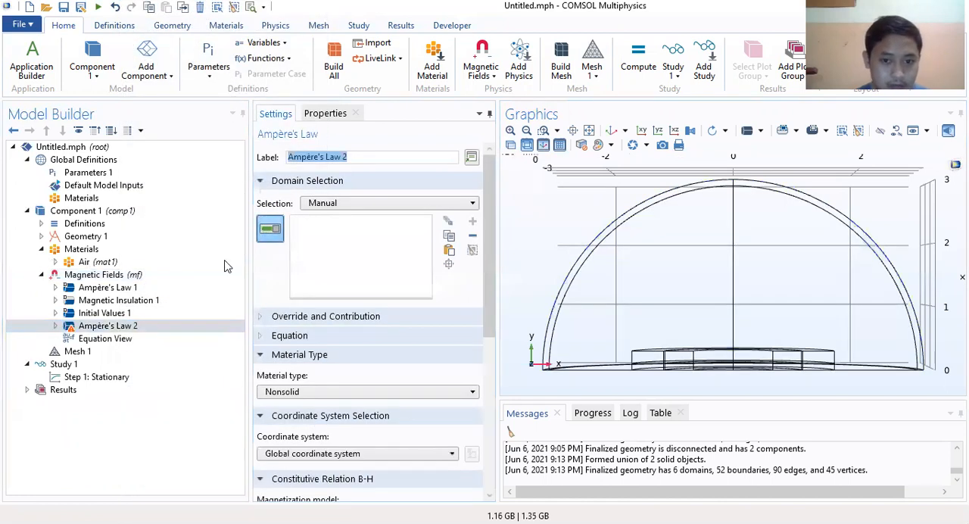
pyautogui.click(389, 286)
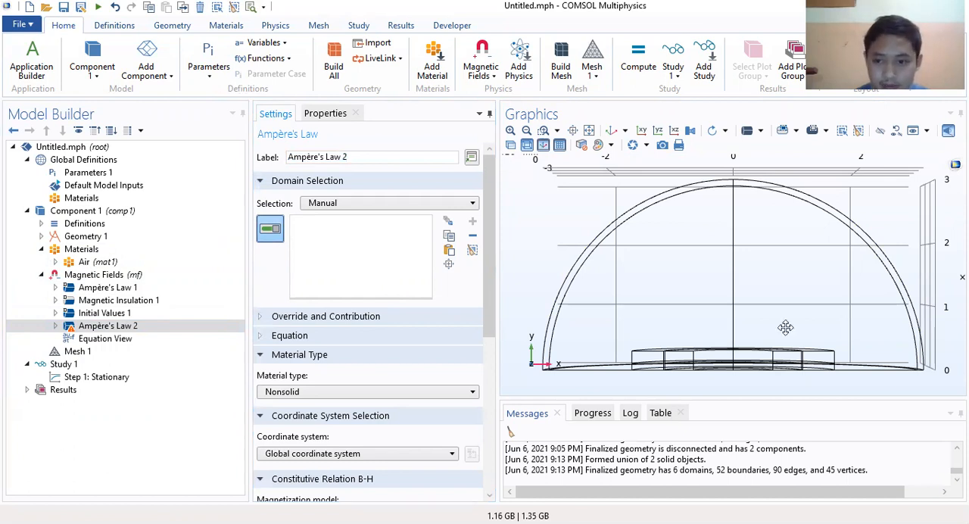
# Step: Assign the inner and outer half-ring domains 6 and 4 to the Ampère's Law 2 feature
pyautogui.moveTo(786, 328); pyautogui.dragTo(789, 343)
pyautogui.moveTo(753, 306); pyautogui.dragTo(729, 222, button='right')
pyautogui.moveTo(727, 246); pyautogui.dragTo(723, 262)
pyautogui.click(512, 131)
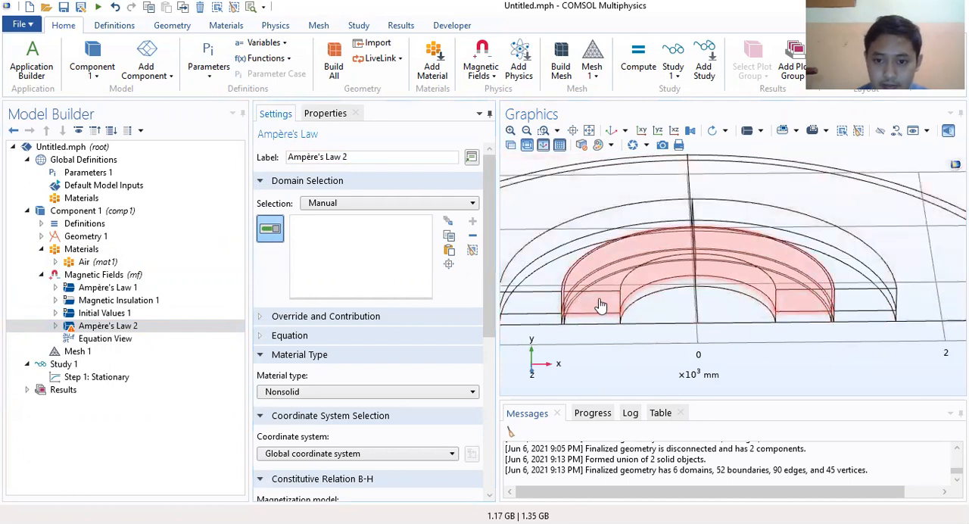
pyautogui.click(599, 303)
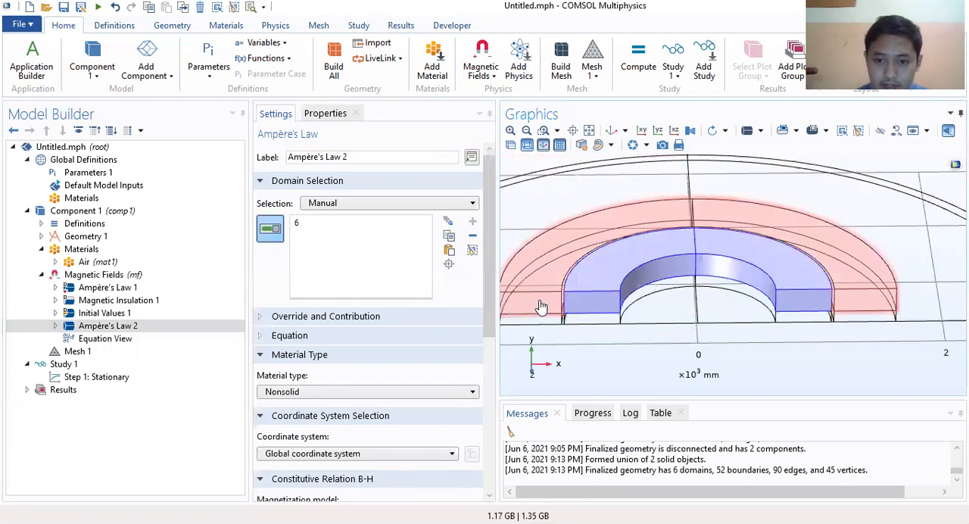
pyautogui.click(539, 305)
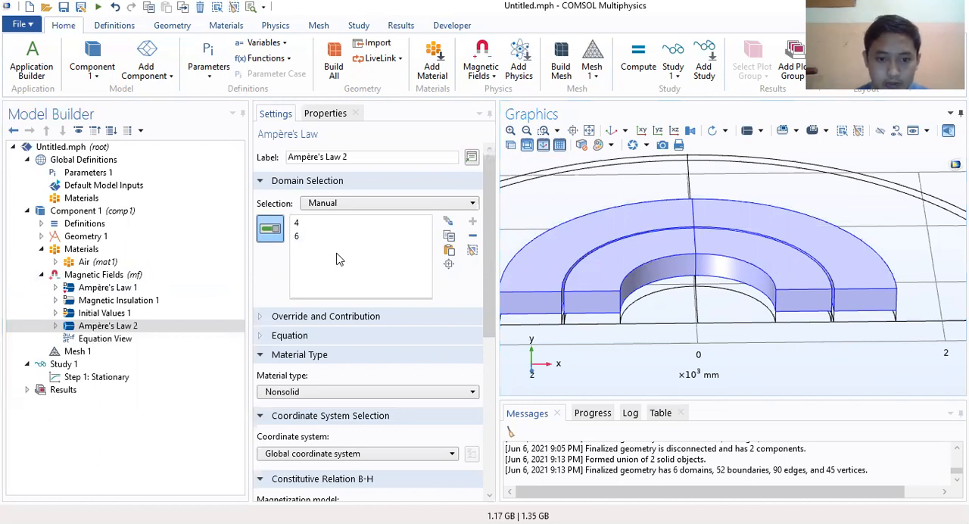
# Step: Expand the Equation section of Ampère's Law 2 and set its B-H magnetization model to Remanent flux density
pyautogui.click(303, 337)
pyautogui.scroll(-3, 318, 340)
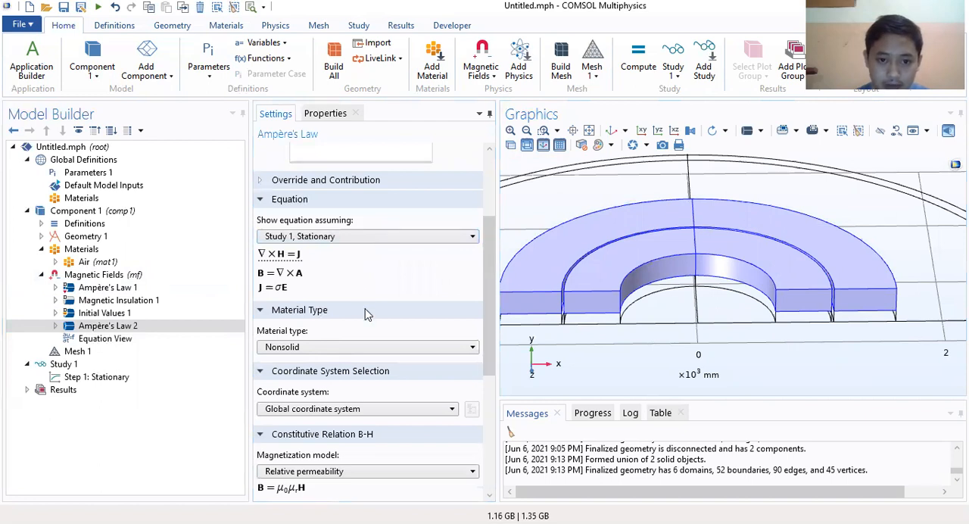
pyautogui.scroll(-3, 366, 313)
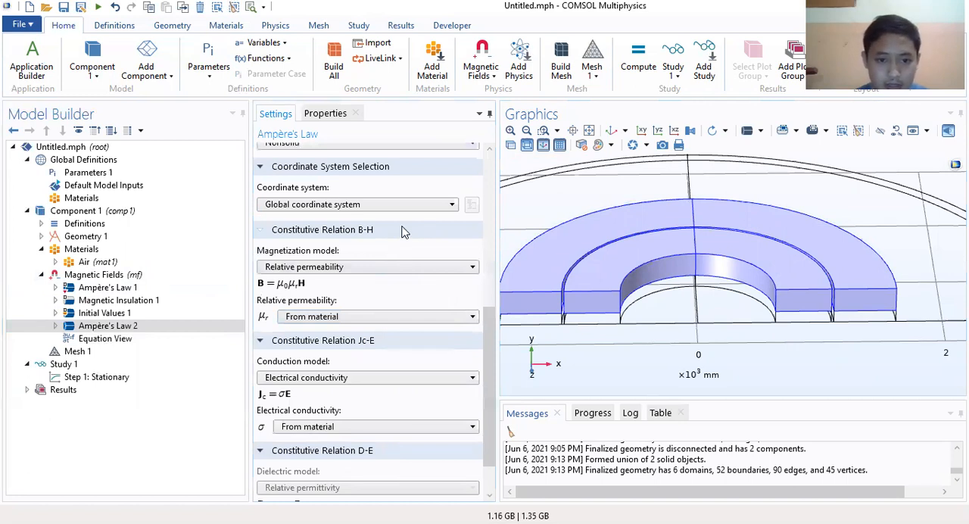
pyautogui.scroll(2, 402, 231)
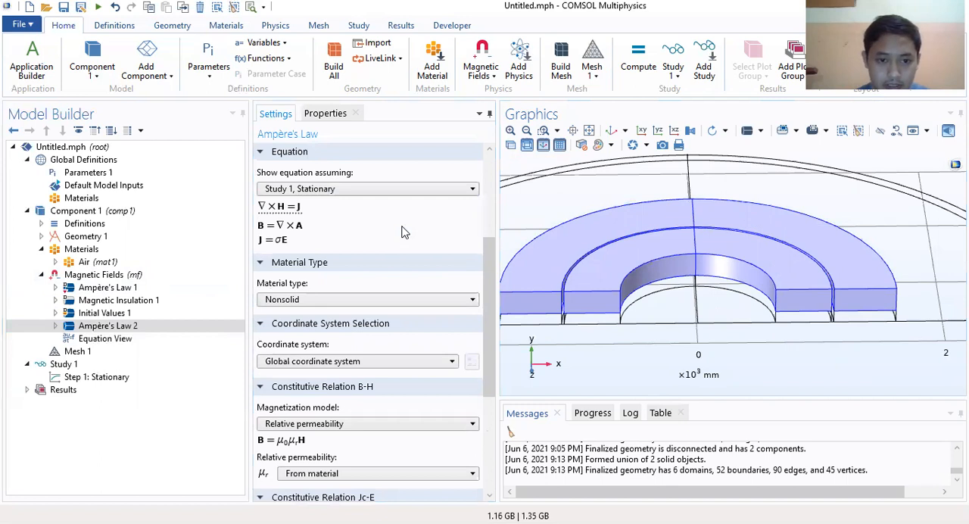
pyautogui.scroll(-1, 402, 232)
pyautogui.scroll(-1, 371, 288)
pyautogui.click(370, 289)
pyautogui.click(370, 298)
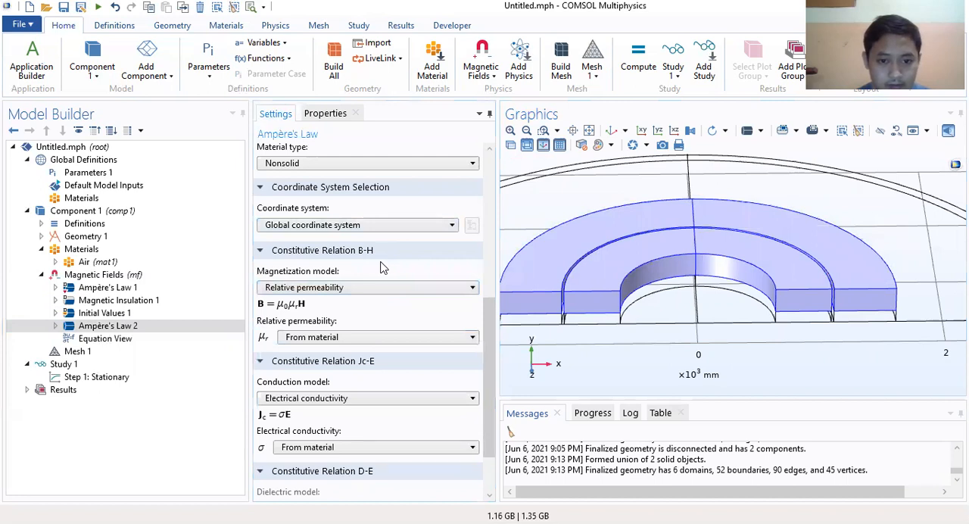
pyautogui.click(371, 287)
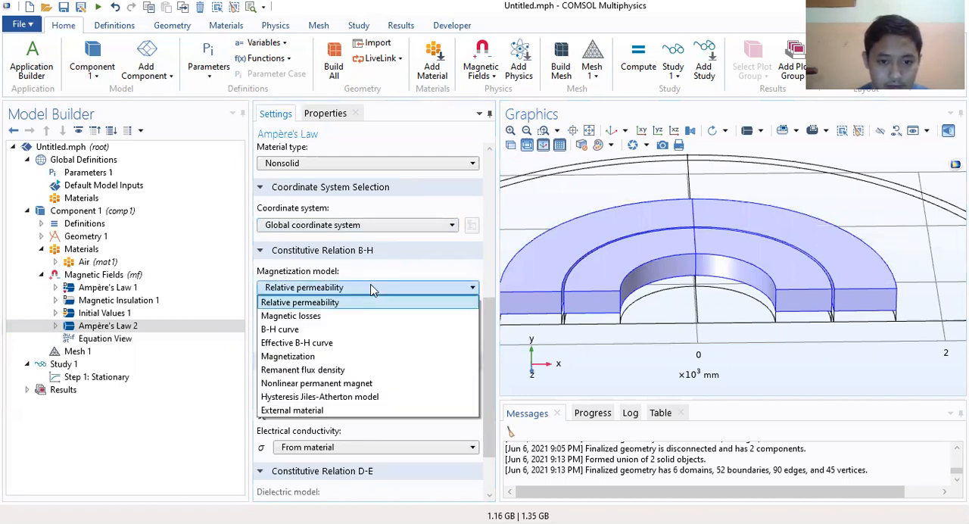
pyautogui.click(362, 369)
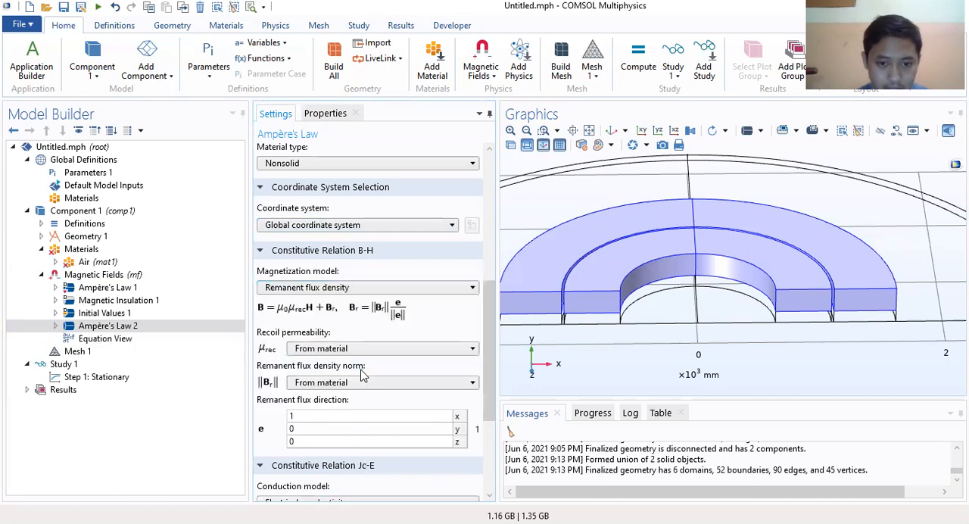
# Step: Make the remanent flux density norm user defined and set it to abs(-Br)
pyautogui.scroll(-2, 391, 286)
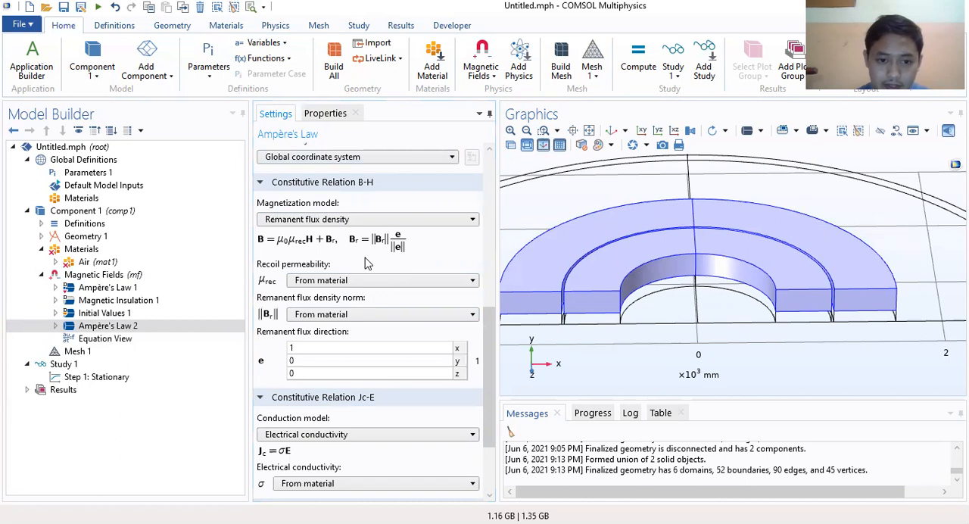
pyautogui.scroll(-3, 366, 262)
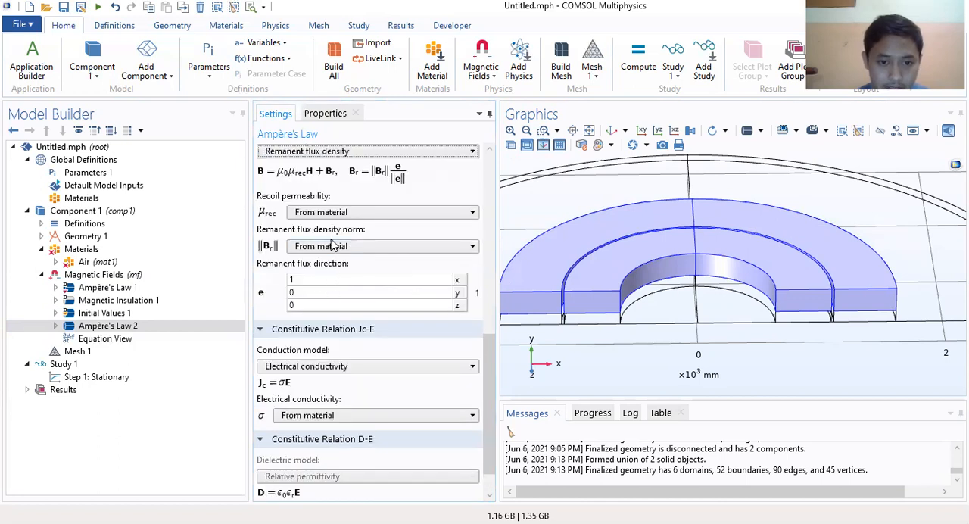
pyautogui.click(350, 247)
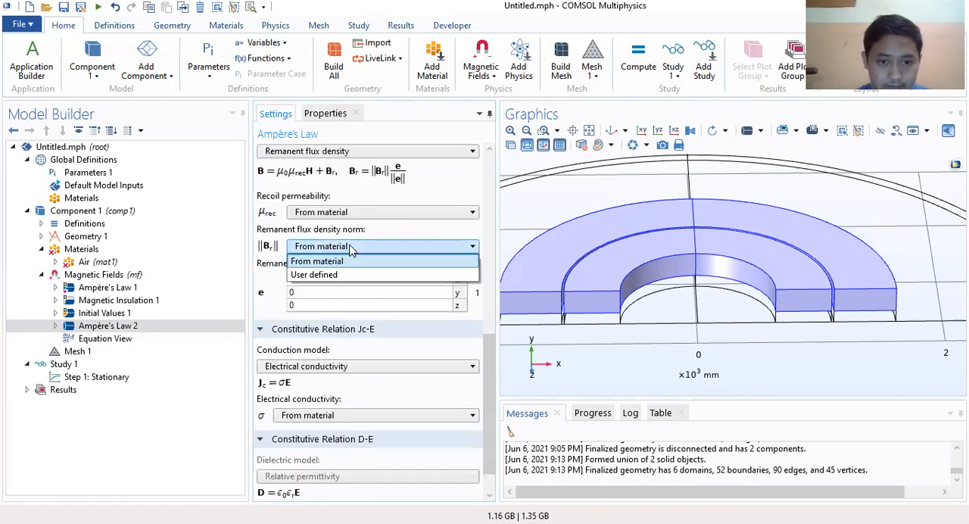
pyautogui.click(318, 274)
pyautogui.click(314, 264)
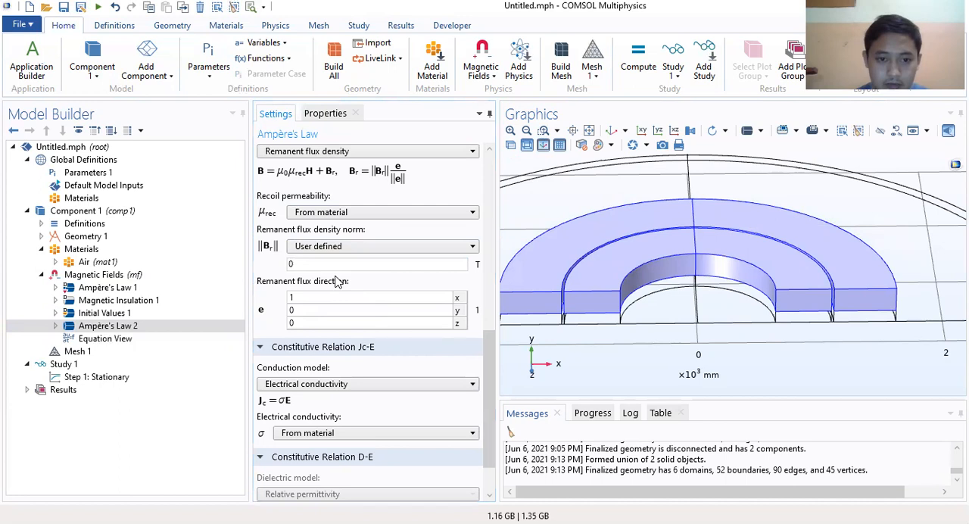
pyautogui.moveTo(297, 264); pyautogui.dragTo(267, 269)
pyautogui.write('abs(-Br)')
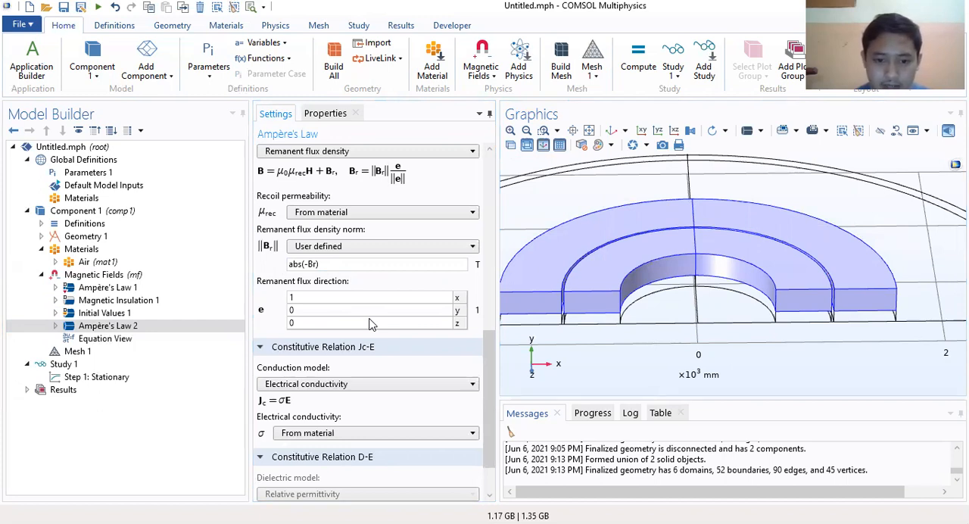
# Step: Set the remanent flux direction to 0 in x and -Br in z, keeping the Jc-E settings expanded
pyautogui.doubleClick(319, 298)
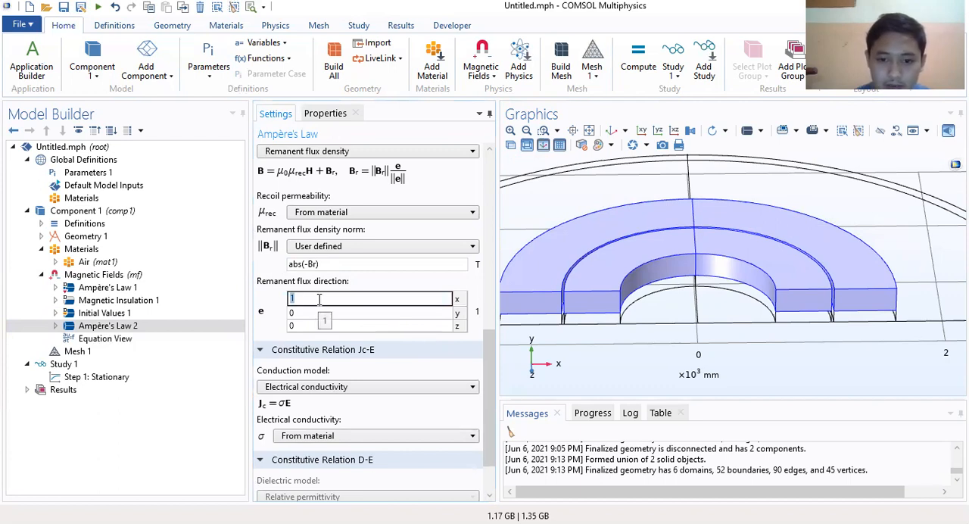
pyautogui.press('BackSpace')
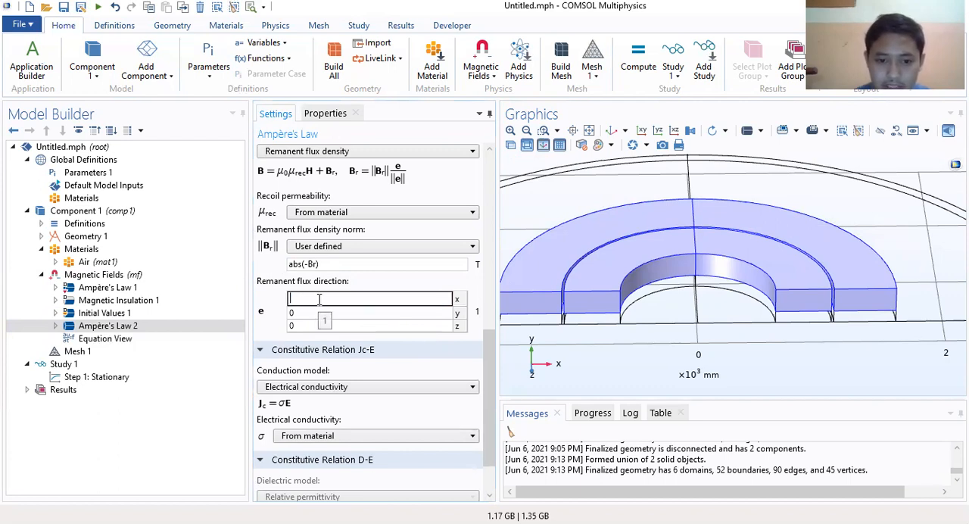
pyautogui.write('0')
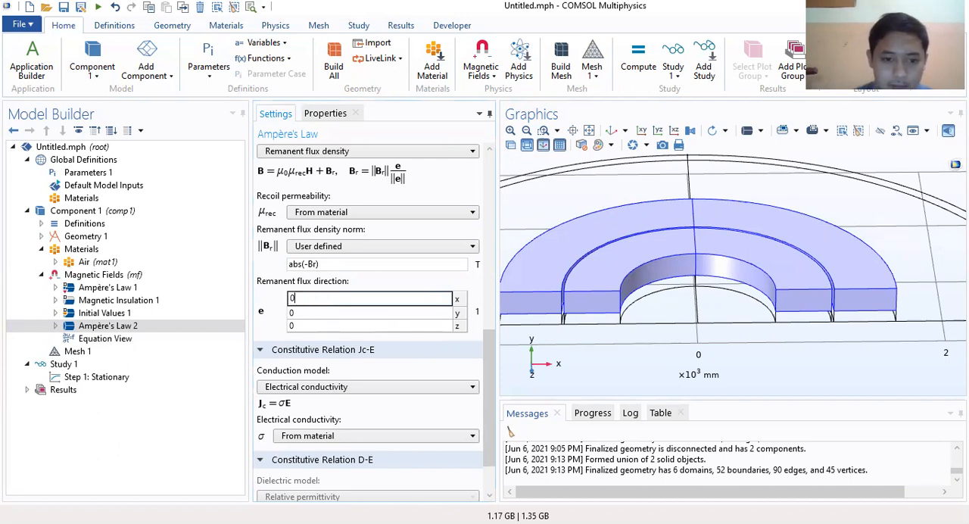
pyautogui.doubleClick(294, 323)
pyautogui.click(303, 324)
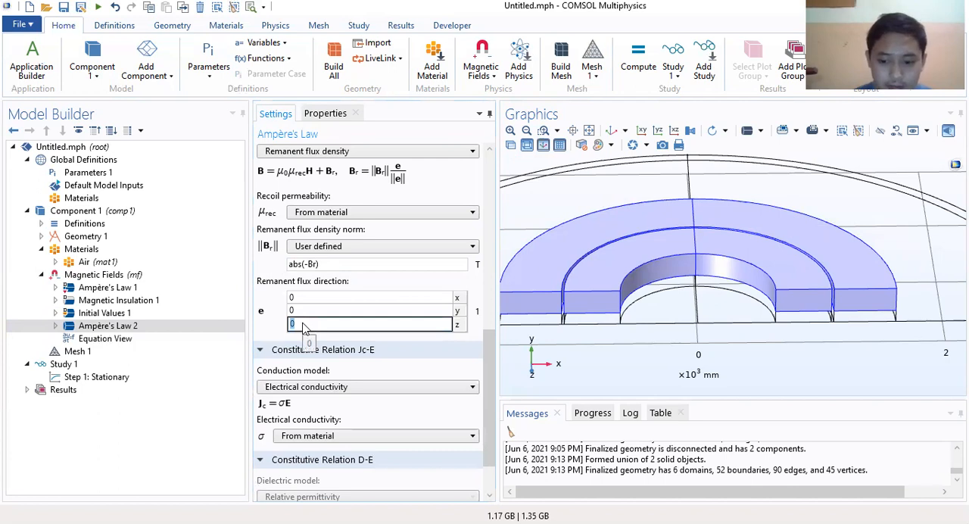
pyautogui.press('Return')
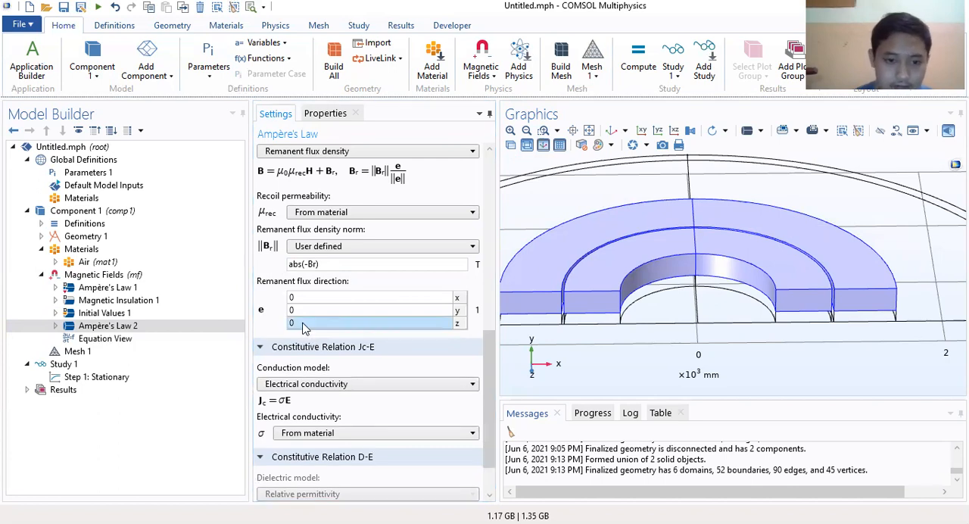
pyautogui.click(279, 351)
pyautogui.click(300, 355)
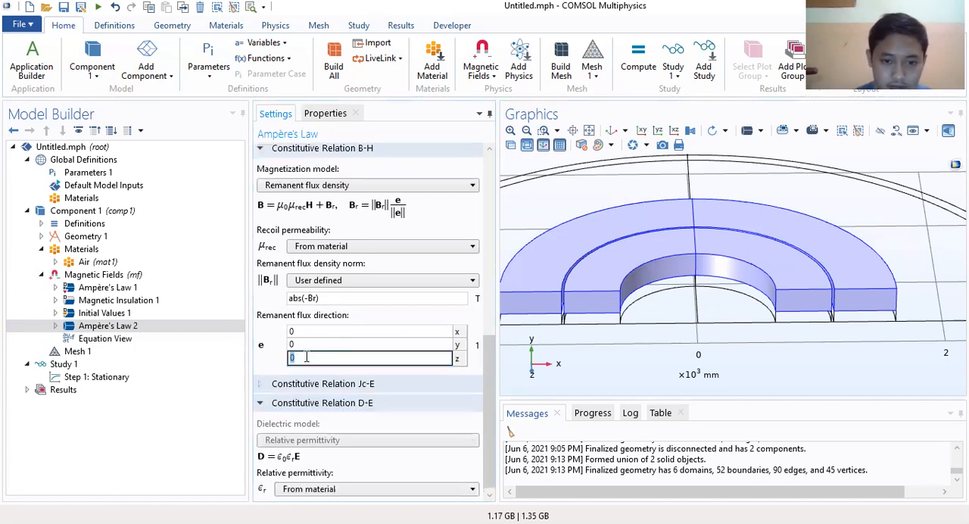
pyautogui.write('-Br')
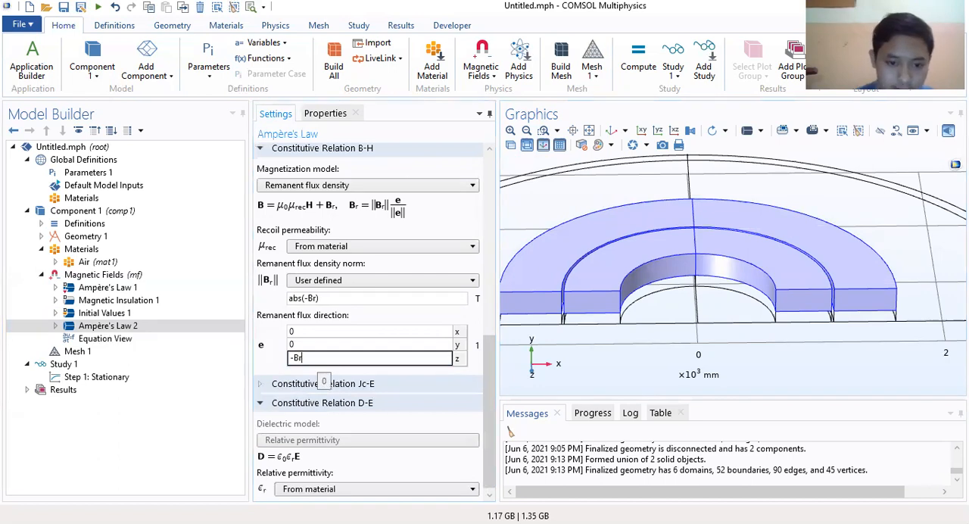
pyautogui.press('Return')
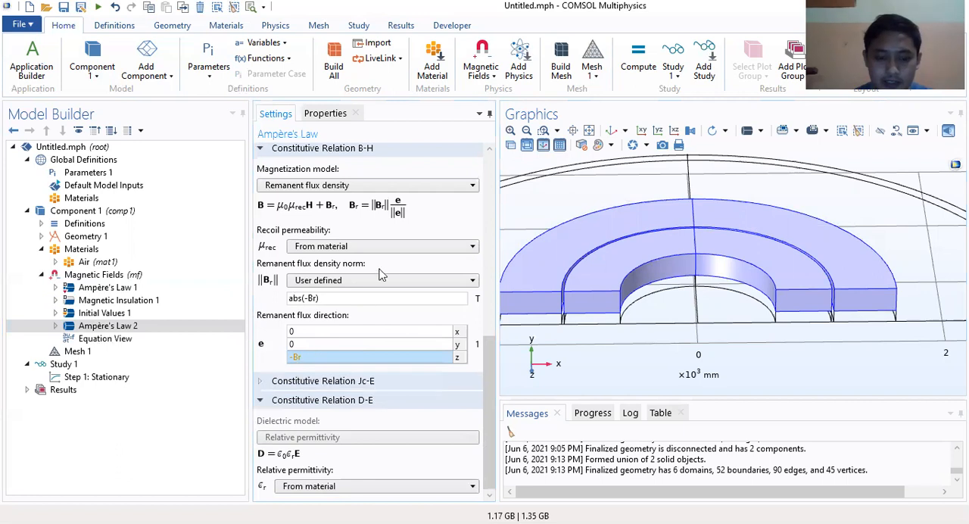
pyautogui.click(365, 380)
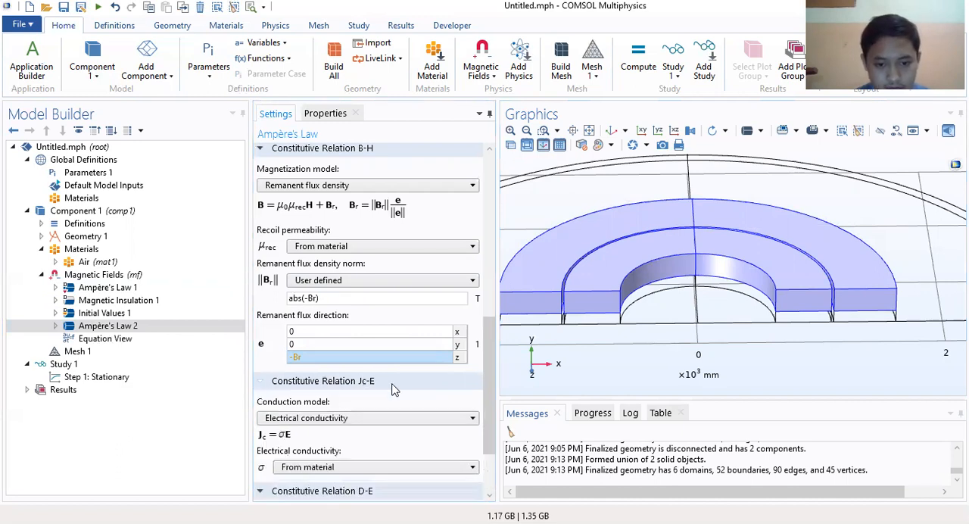
pyautogui.scroll(-3, 428, 362)
pyautogui.scroll(-1, 413, 376)
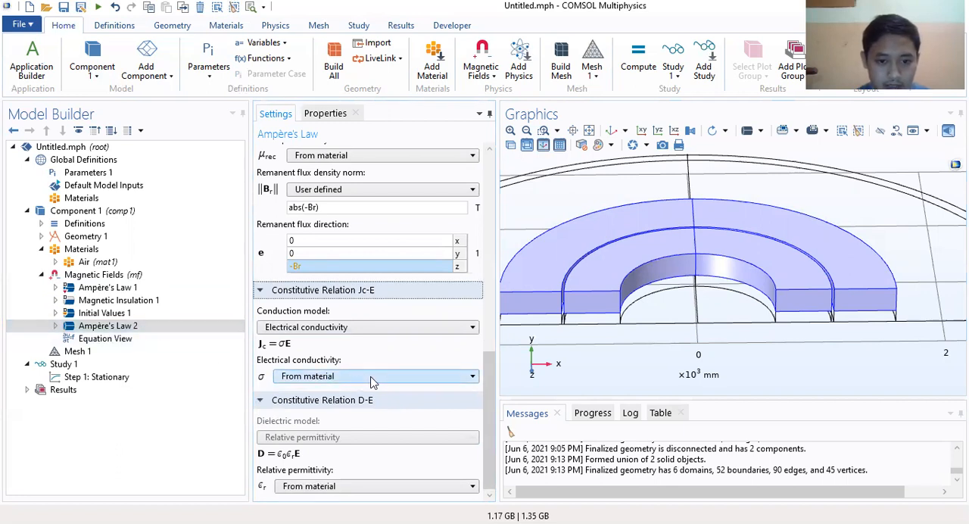
# Step: Rename the Ampère's Law 2 feature as "Ampère's Law 2 magnet atas bawah"
pyautogui.click(129, 326)
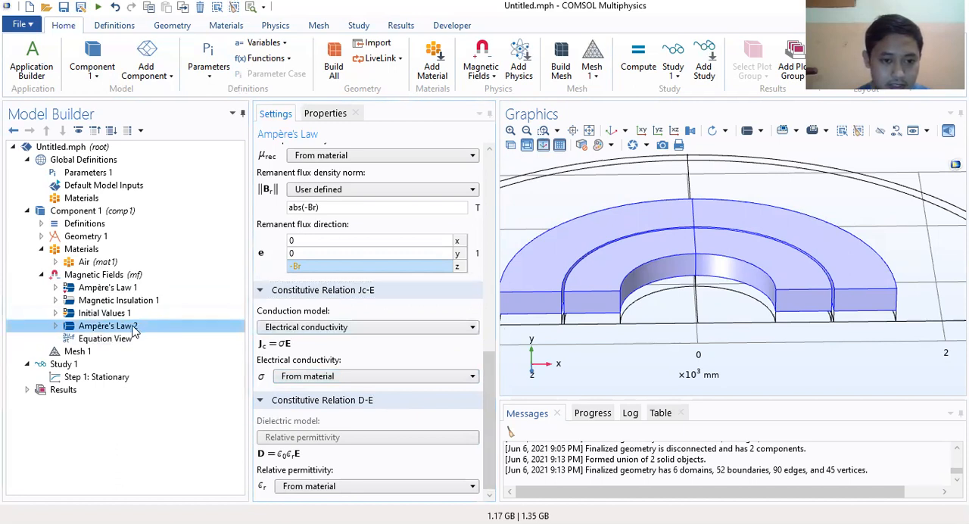
pyautogui.rightClick(134, 331)
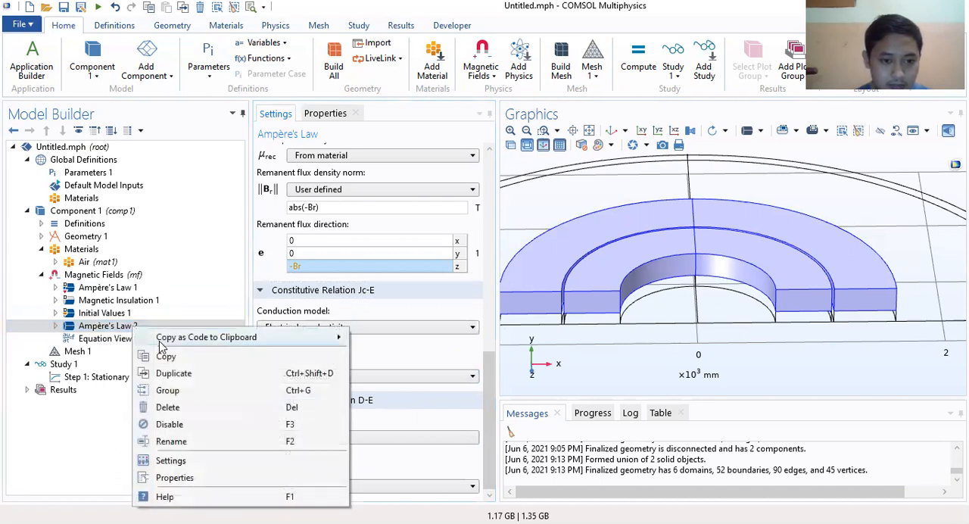
pyautogui.click(189, 441)
pyautogui.click(498, 262)
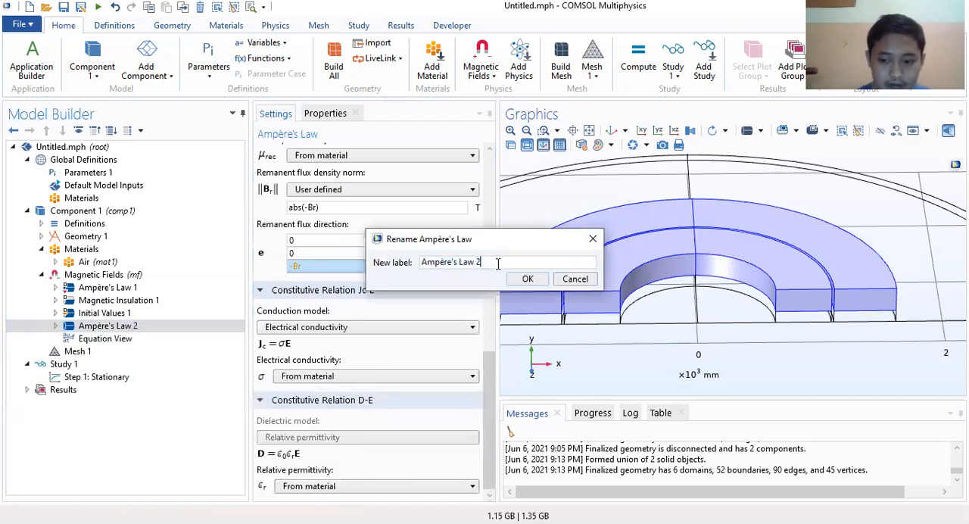
pyautogui.write('magnet a')
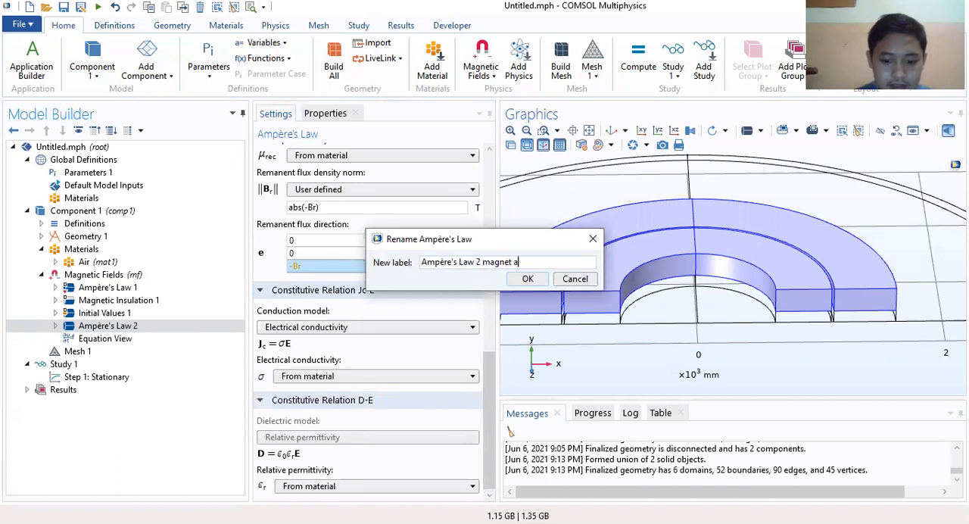
pyautogui.write('tas abawah')
pyautogui.press('BackSpace')
pyautogui.press('BackSpace')
pyautogui.press('BackSpace')
pyautogui.press('BackSpace')
pyautogui.press('BackSpace')
pyautogui.press('BackSpace')
pyautogui.write('bawah')
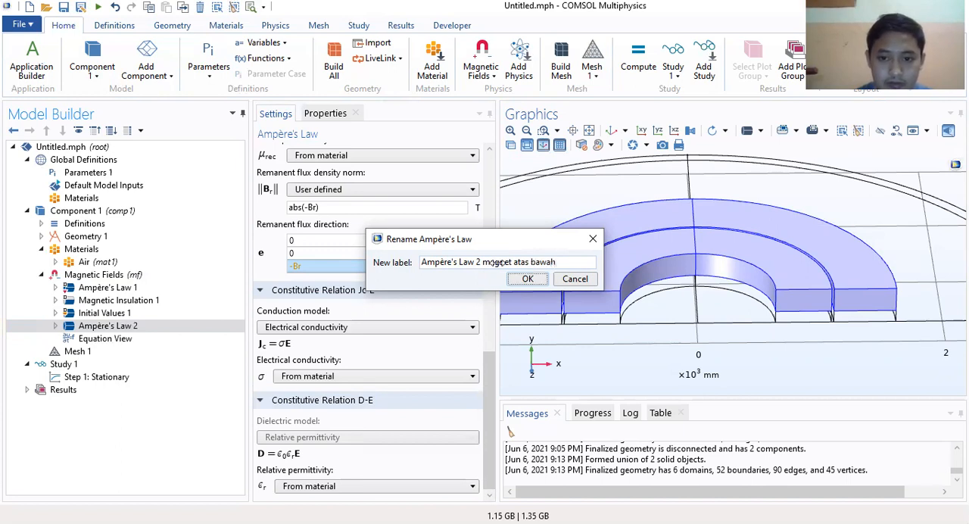
pyautogui.press('Return')
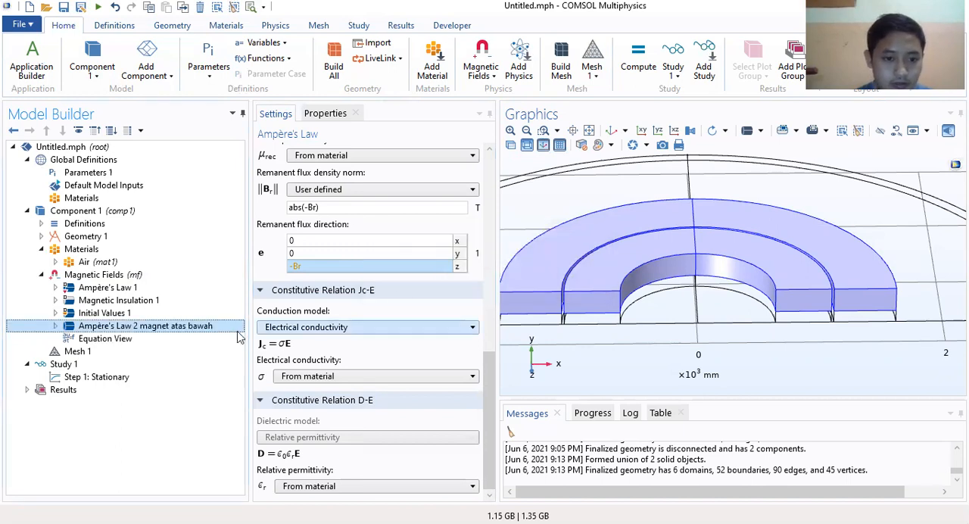
# Step: Duplicate the "Ampère's Law 2 magnet atas bawah" feature and remove domain 4 from the copy's domain selection
pyautogui.rightClick(195, 327)
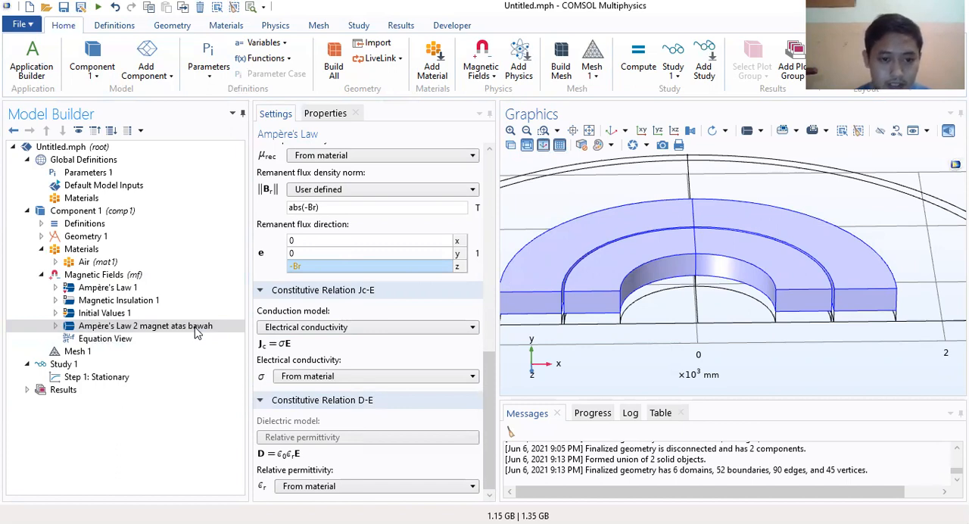
pyautogui.rightClick(168, 332)
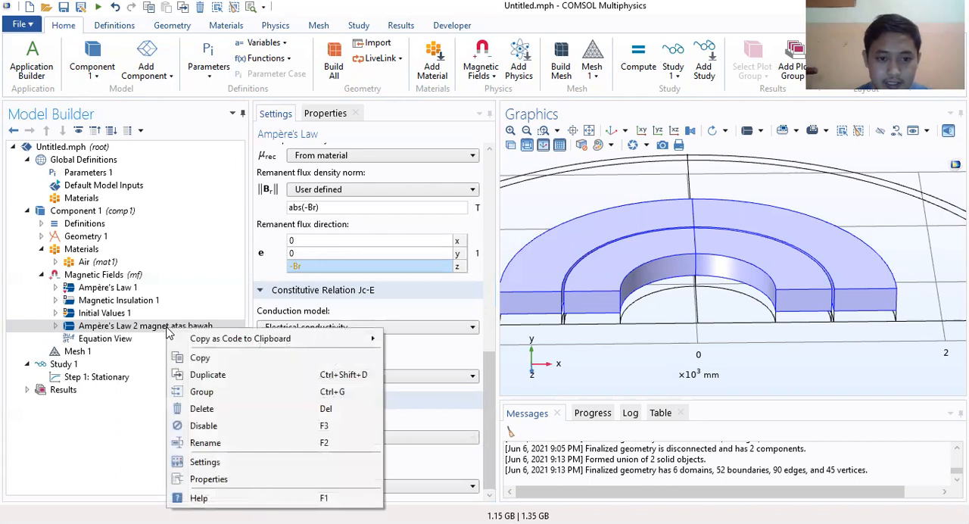
pyautogui.click(192, 377)
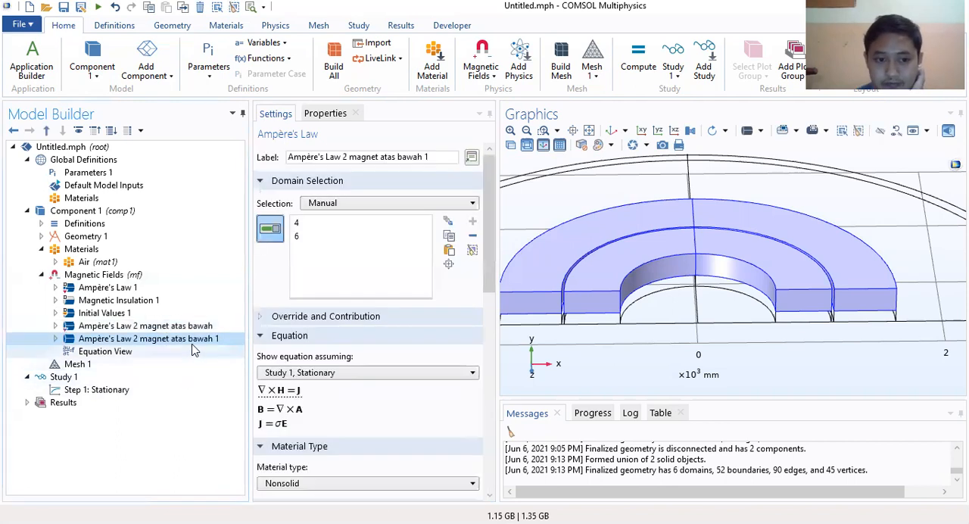
pyautogui.click(315, 226)
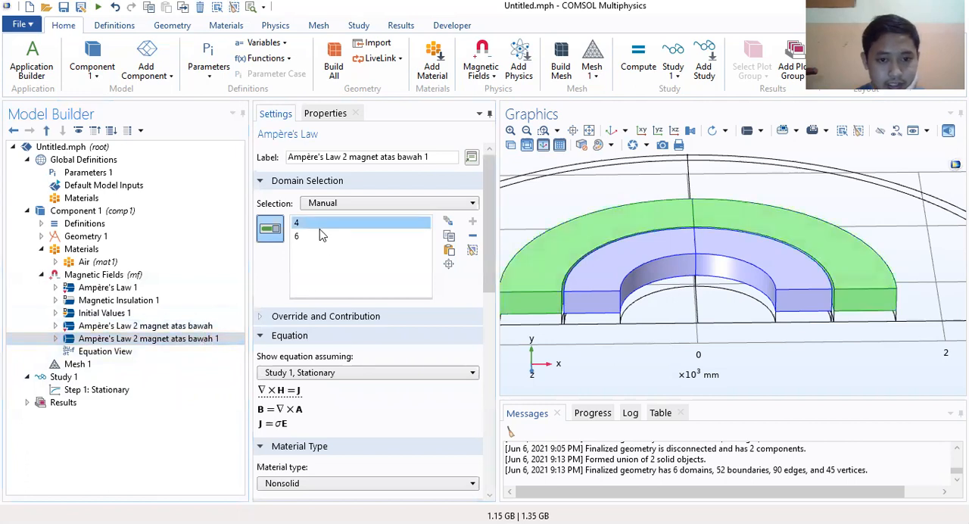
pyautogui.press('Delete')
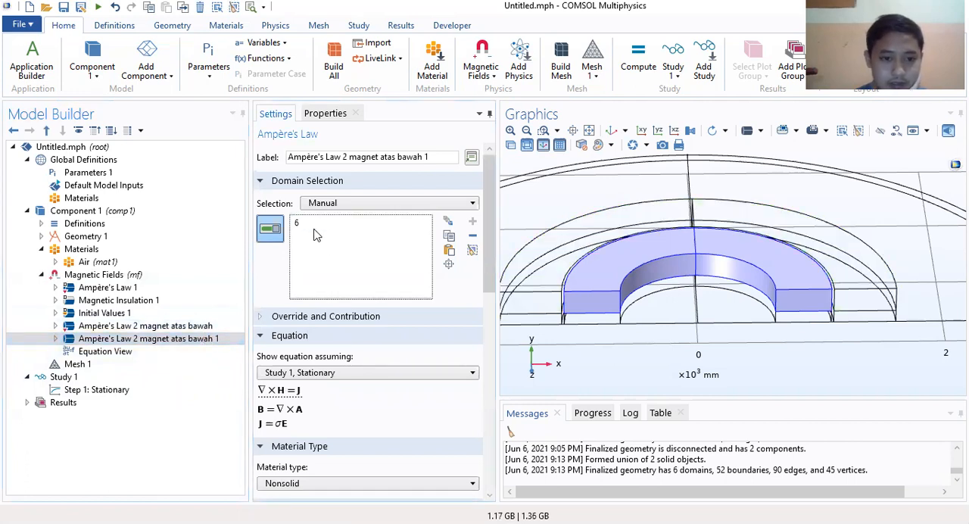
# Step: Remove domain 6 from the duplicated Ampère's Law feature and rename it as "Ampère's Law 2 magnet rotor"
pyautogui.click(312, 229)
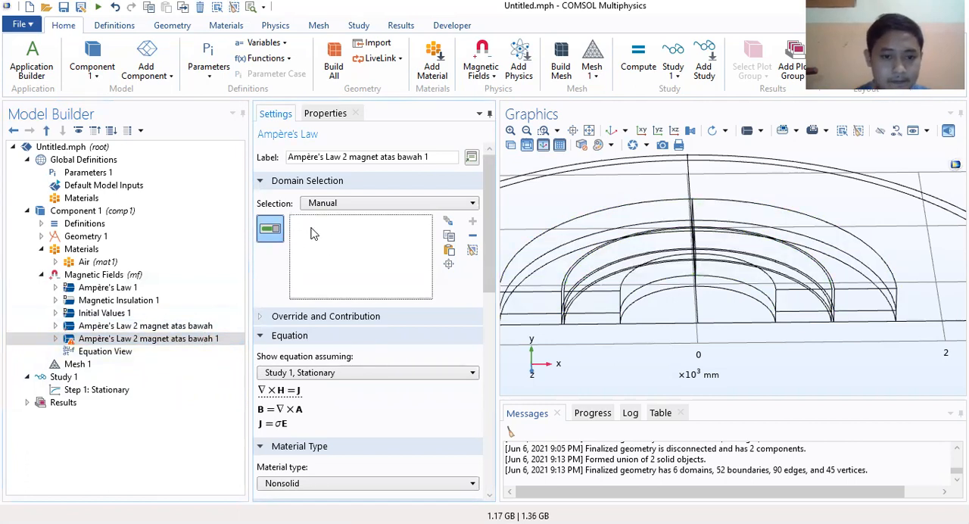
pyautogui.rightClick(191, 341)
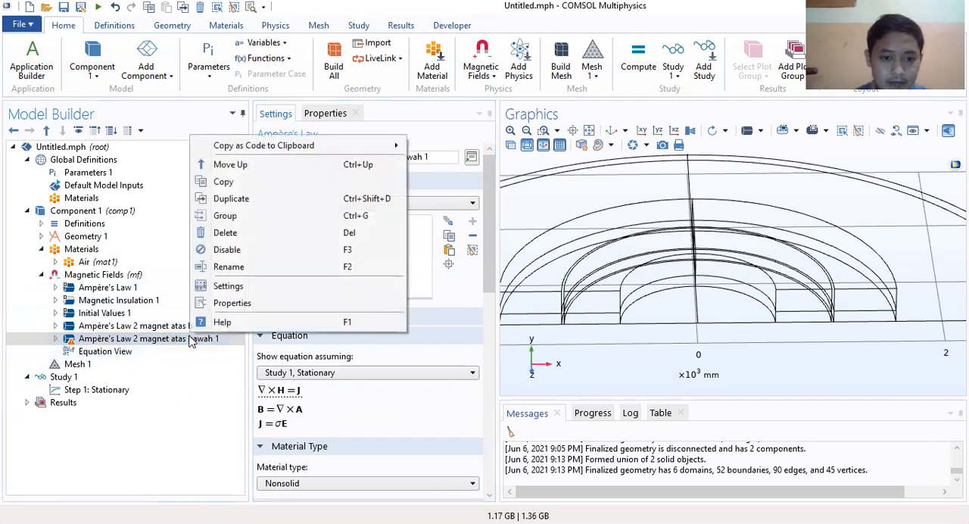
pyautogui.click(227, 267)
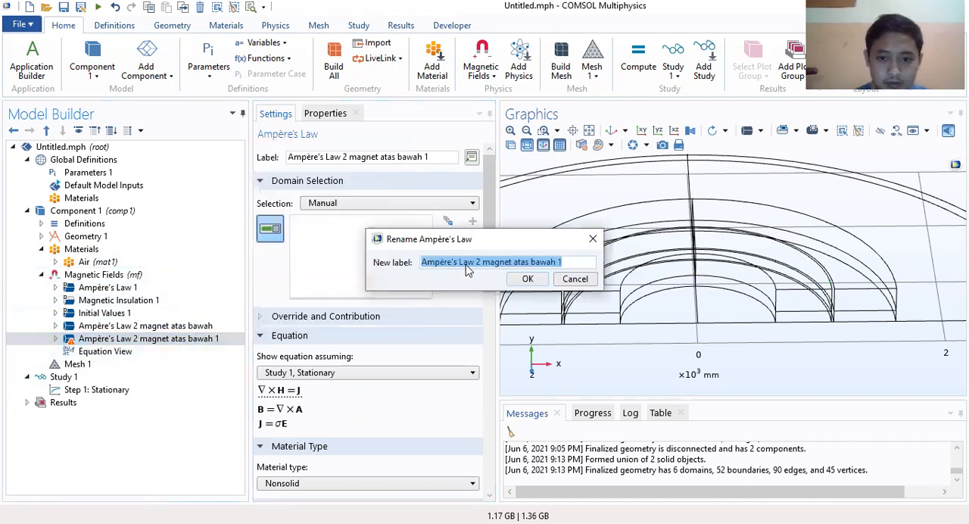
pyautogui.click(565, 263)
pyautogui.moveTo(565, 262); pyautogui.dragTo(514, 264)
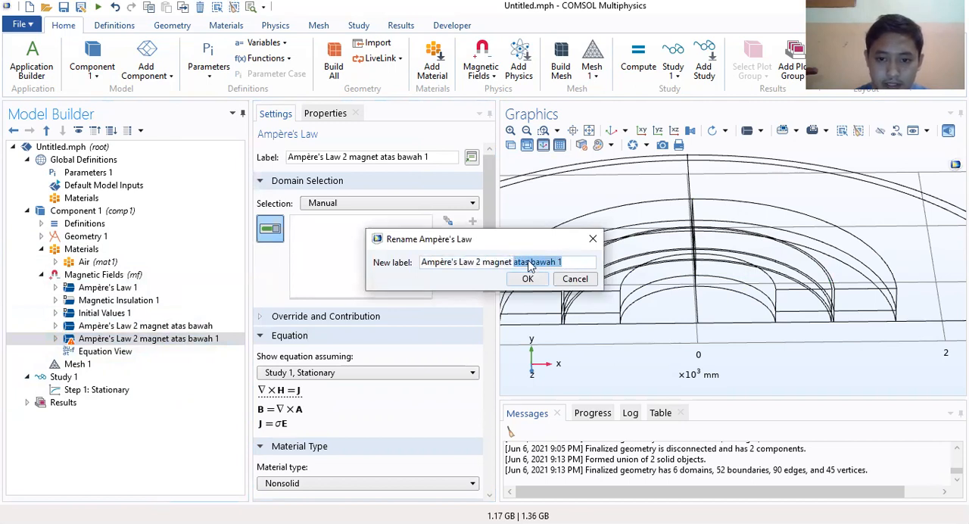
pyautogui.write('rotor')
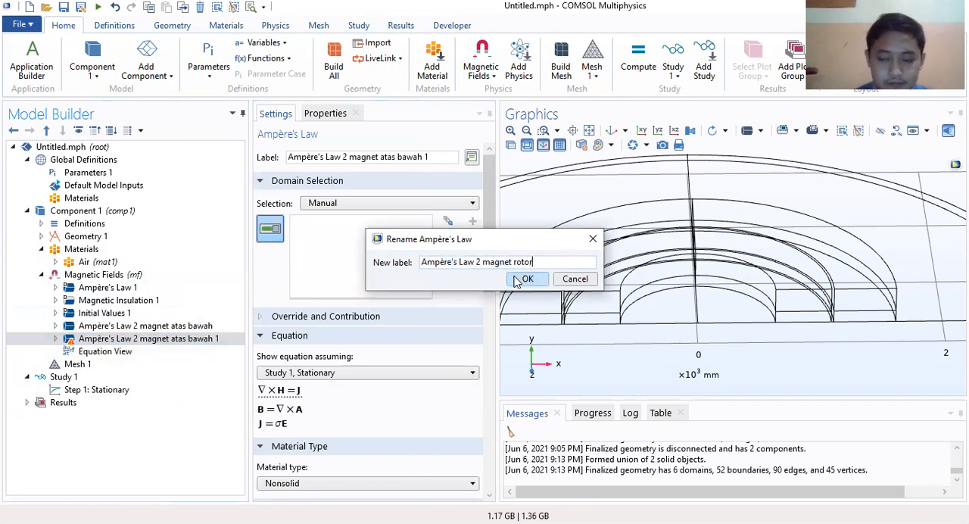
pyautogui.click(521, 280)
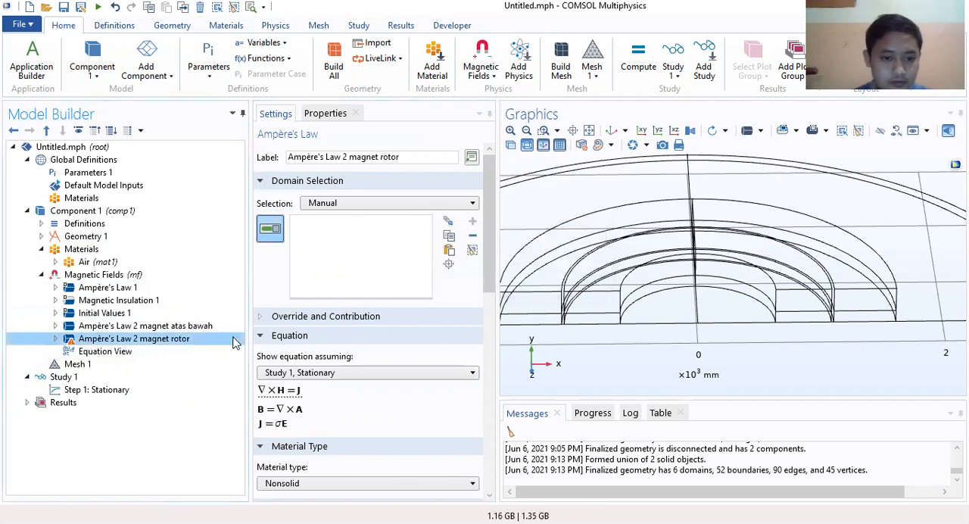
# Step: Assign domain 5, an inner half ring, to the "Ampère's Law 2 magnet rotor" feature
pyautogui.click(313, 349)
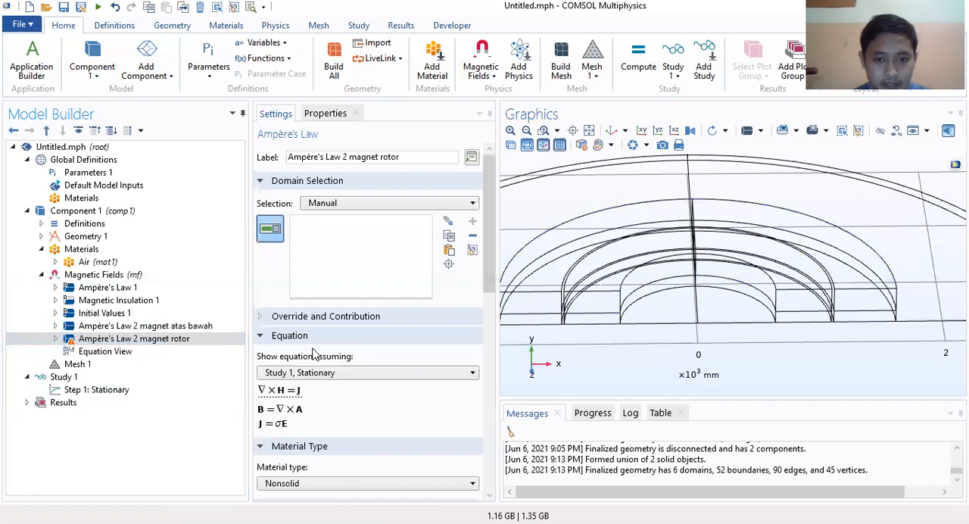
pyautogui.click(136, 339)
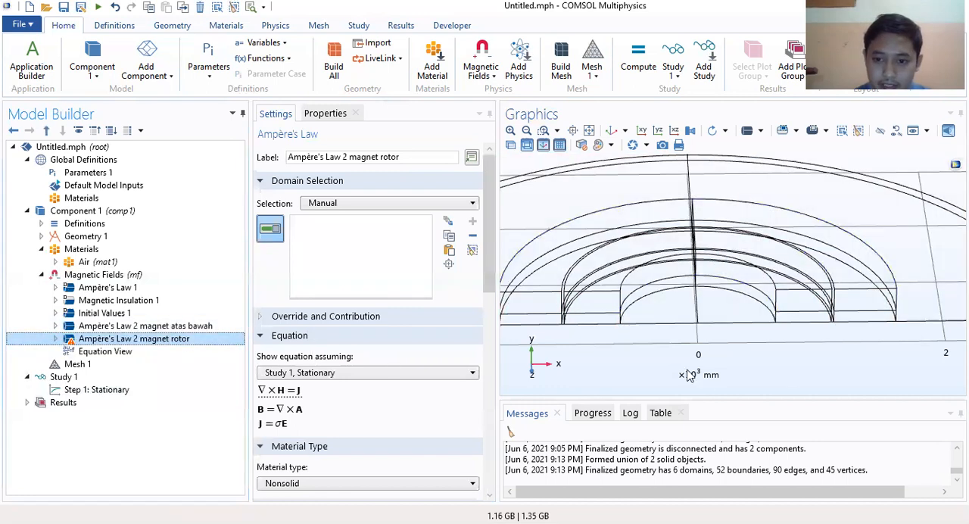
pyautogui.click(634, 321)
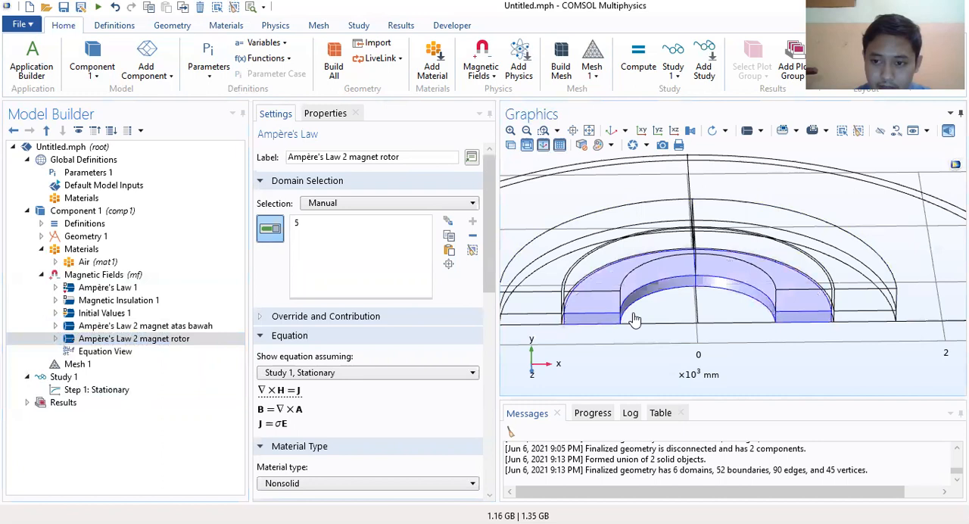
pyautogui.moveTo(696, 274); pyautogui.dragTo(699, 232, button='right')
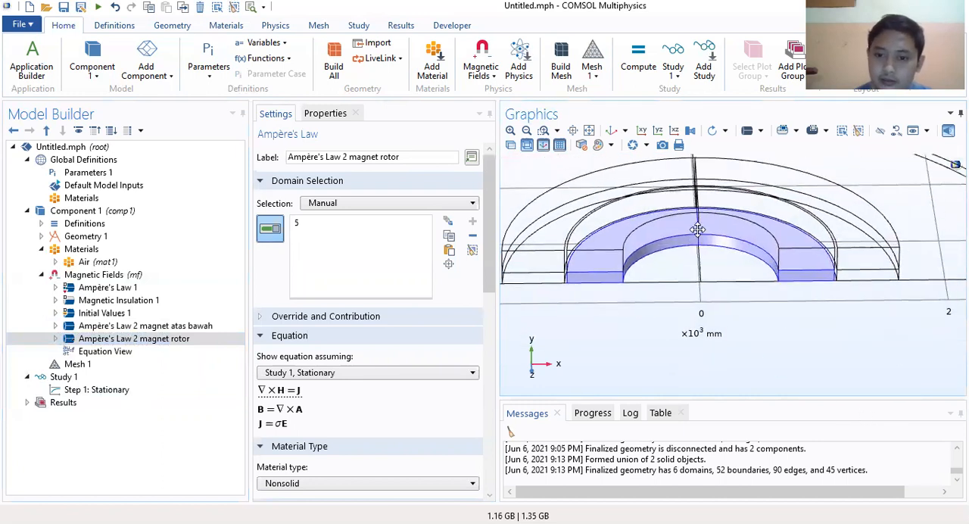
# Step: Set the rotor magnet's remanent flux direction to Br in x and 0 in z, and its flux density norm to abs(Br)
pyautogui.scroll(-5, 337, 348)
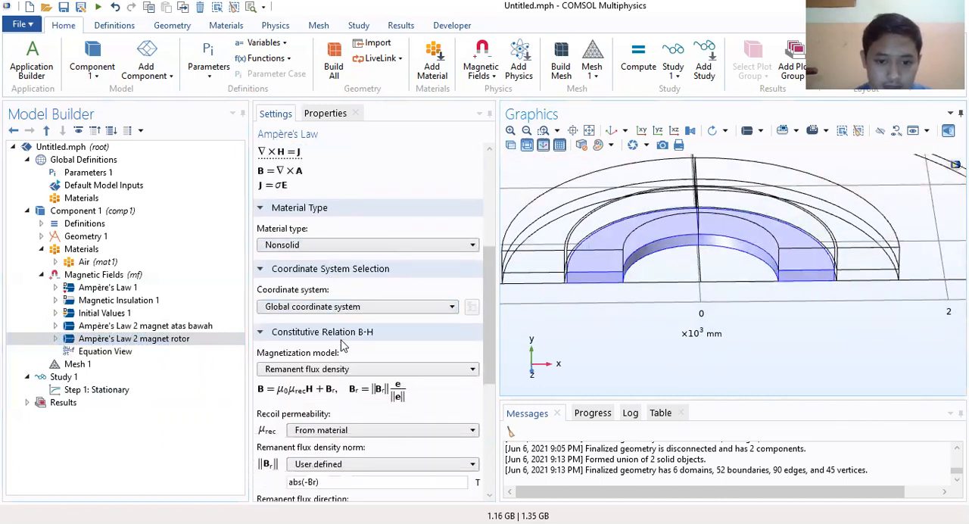
pyautogui.scroll(-3, 346, 345)
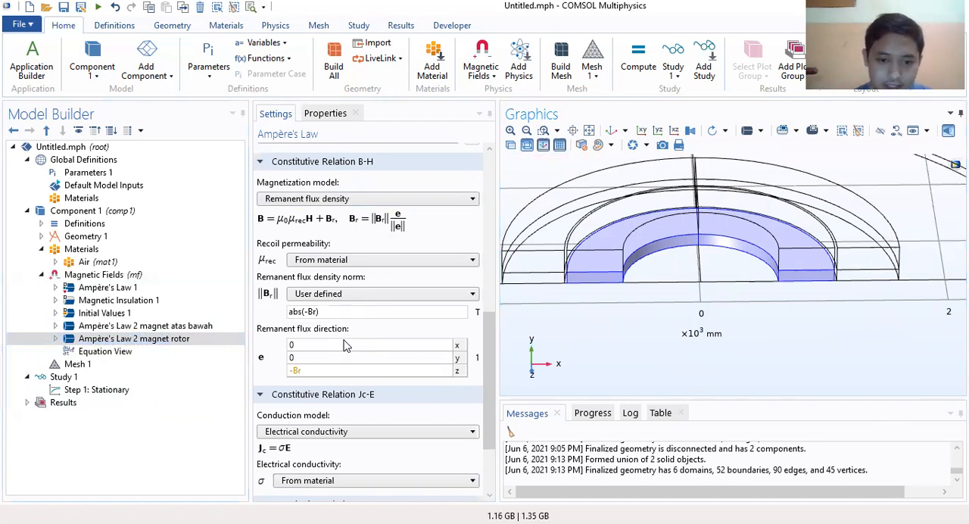
pyautogui.doubleClick(318, 371)
pyautogui.write('0')
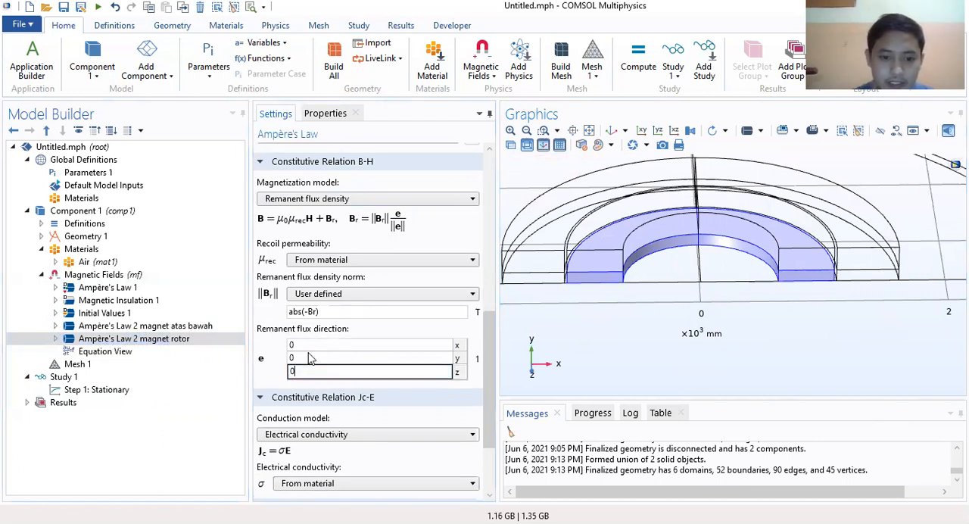
pyautogui.click(308, 346)
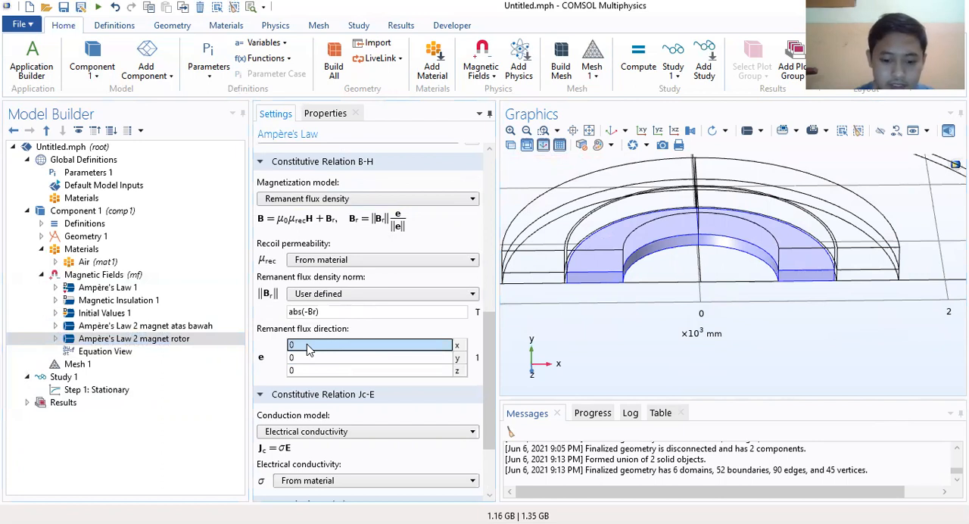
pyautogui.press('BackSpace')
pyautogui.write('Br')
pyautogui.click(306, 311)
pyautogui.press('BackSpace')
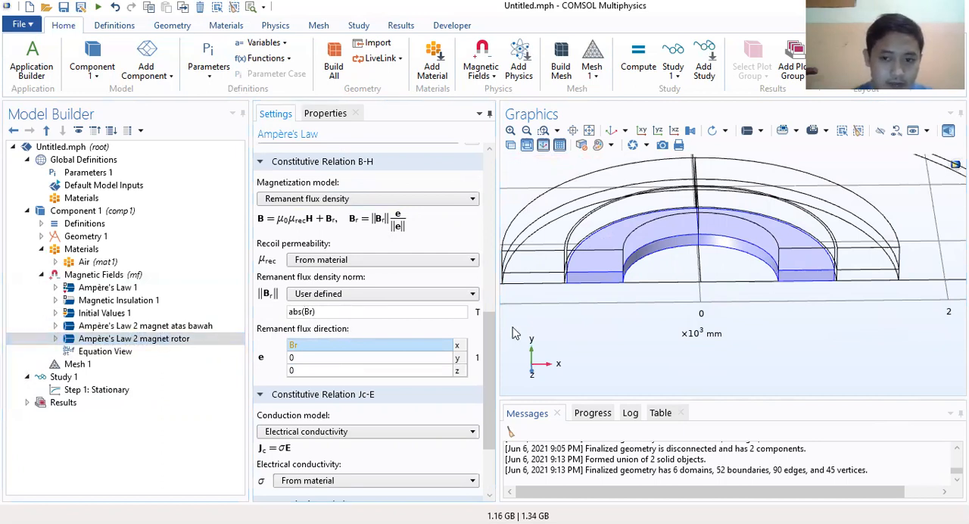
# Step: Duplicate the "Ampère's Law 2 magnet rotor" feature under Magnetic Fields, leaving the copy's node collapsed
pyautogui.rightClick(176, 348)
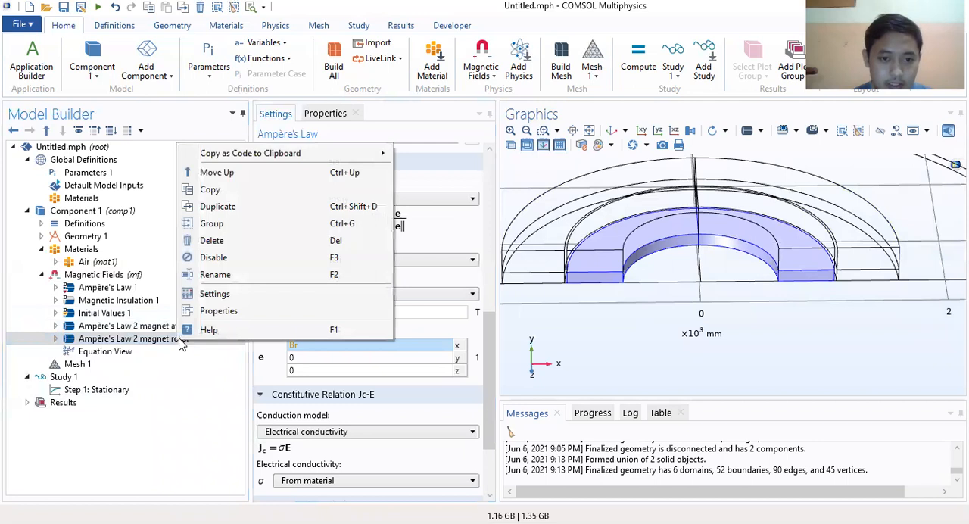
pyautogui.click(222, 212)
pyautogui.hotkey('ctrl', 'v')
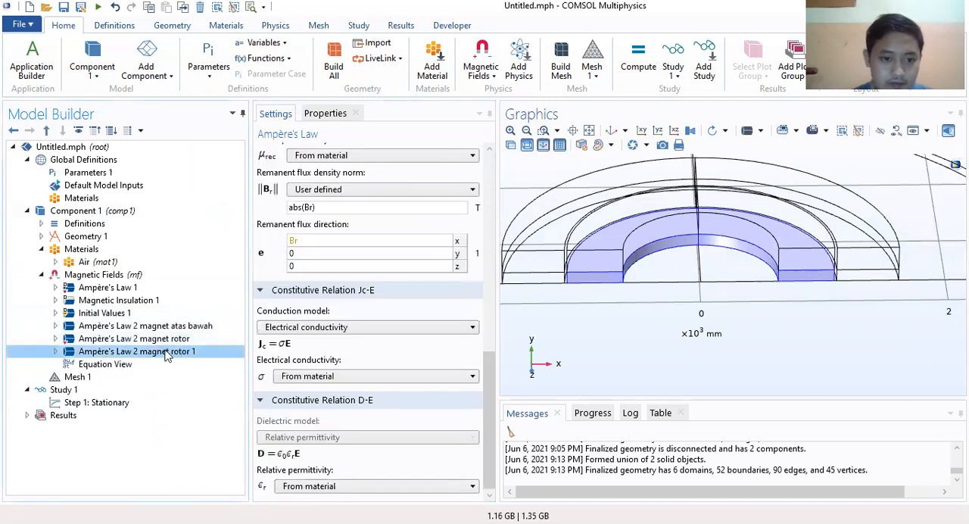
pyautogui.doubleClick(171, 353)
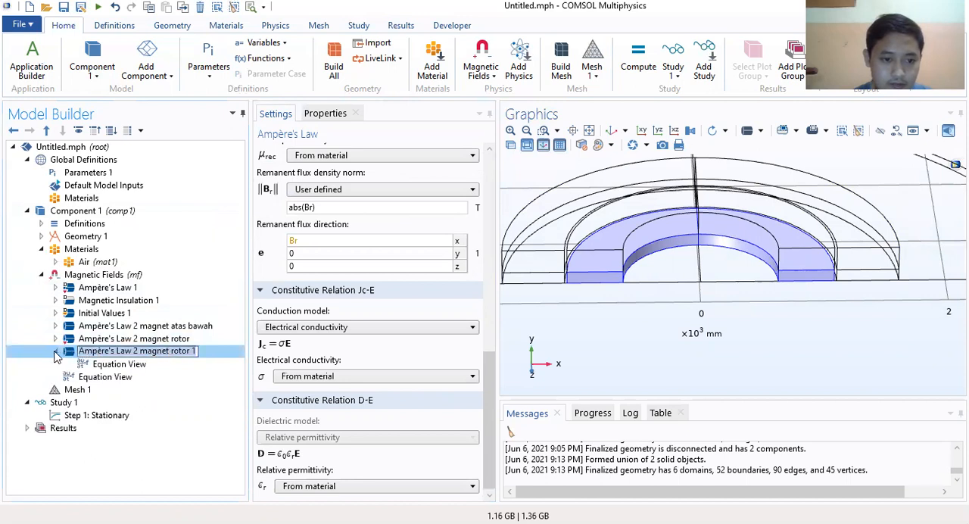
pyautogui.doubleClick(171, 355)
# Step: Rename the duplicated rotor feature as "Ampère's Law 2 magnet stator"
pyautogui.rightClick(171, 359)
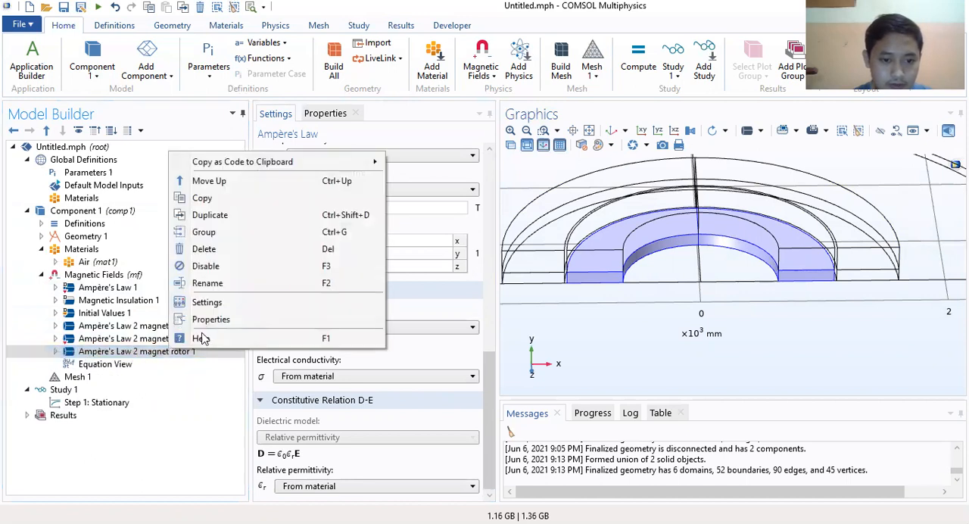
pyautogui.click(208, 283)
pyautogui.moveTo(538, 262); pyautogui.dragTo(513, 262)
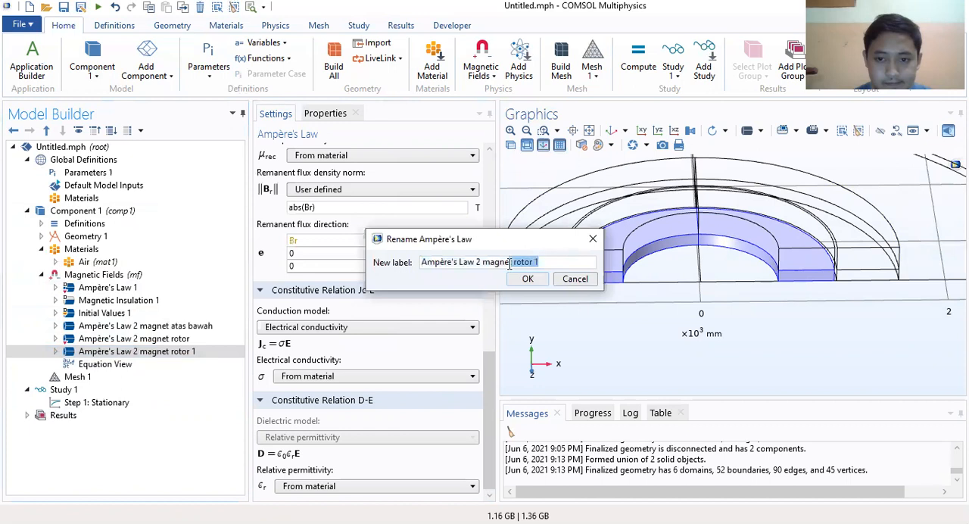
pyautogui.write('sa')
pyautogui.press('BackSpace')
pyautogui.write('tat')
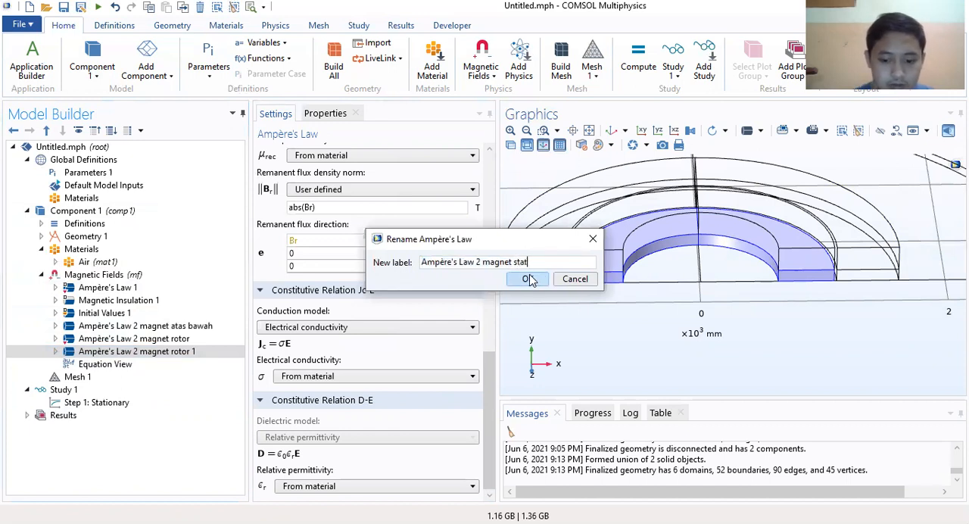
pyautogui.write('or')
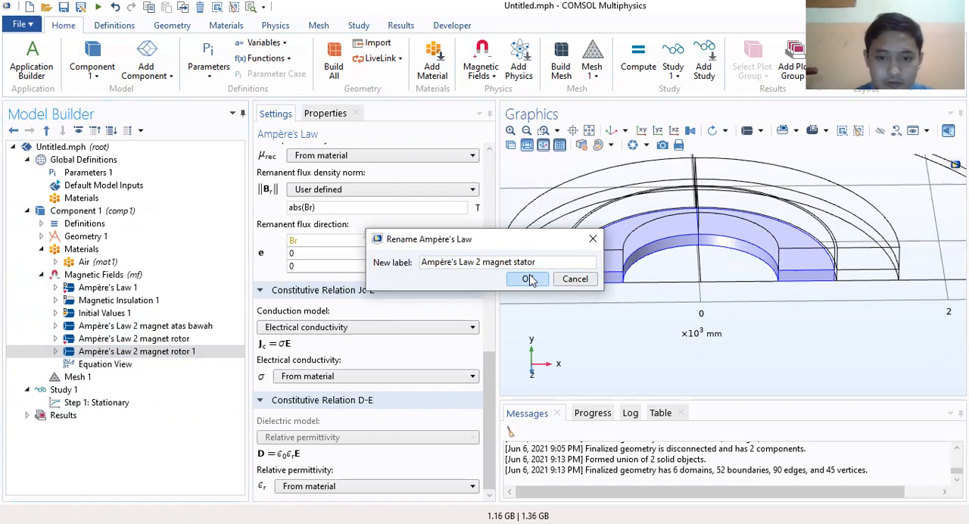
pyautogui.click(530, 280)
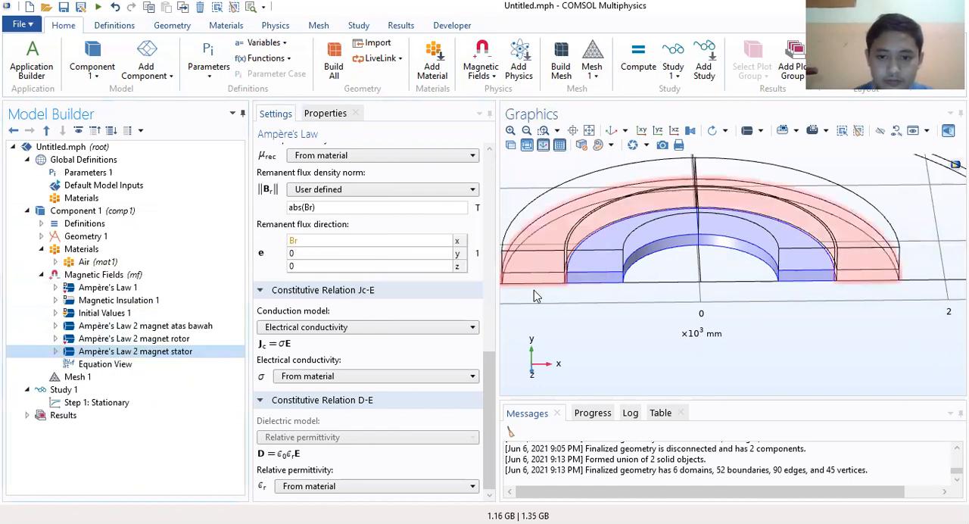
# Step: Replace domain 5 with domain 3, the outer half ring, in the stator feature's domain selection
pyautogui.scroll(10, 274, 350)
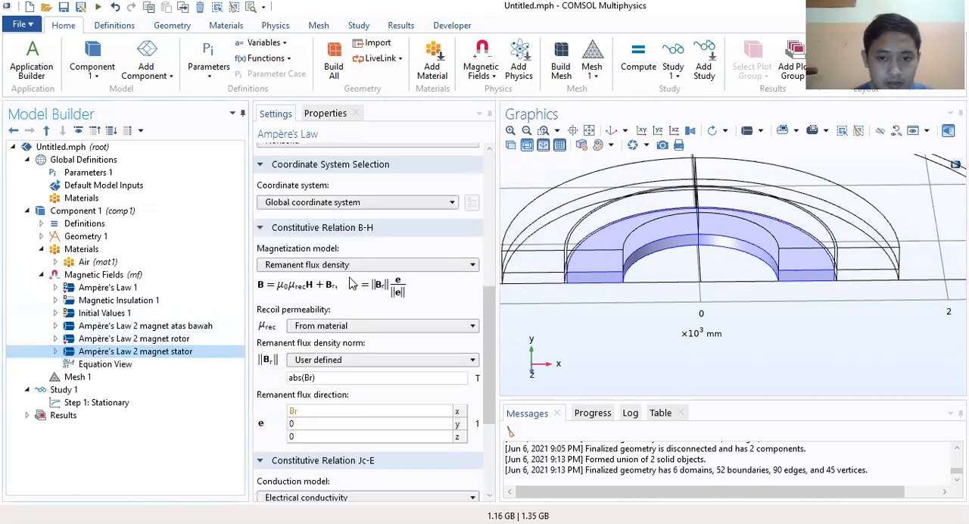
pyautogui.click(300, 225)
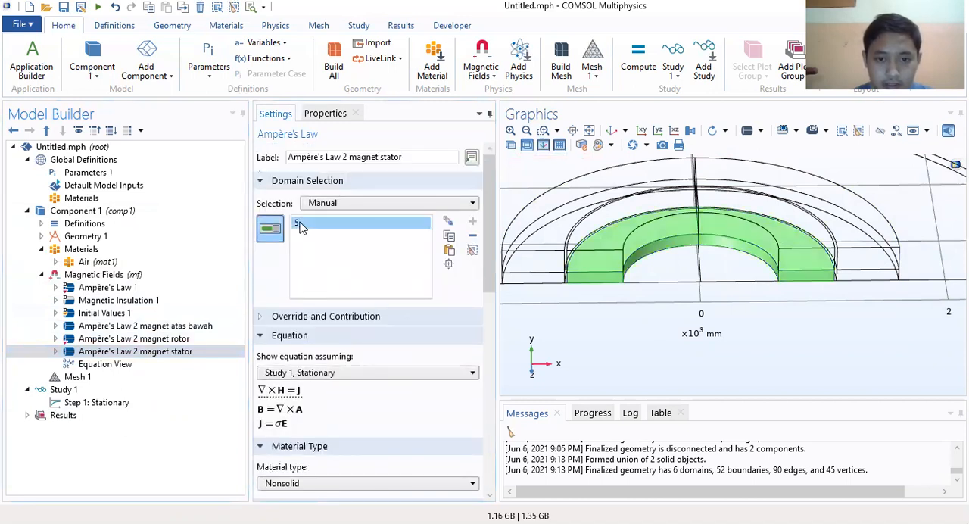
pyautogui.press('Delete')
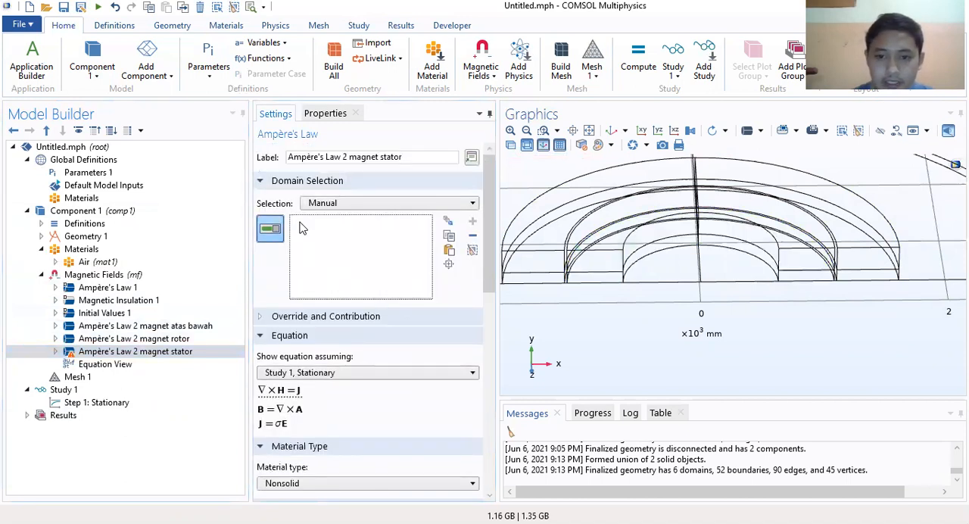
pyautogui.click(536, 286)
pyautogui.moveTo(771, 300); pyautogui.dragTo(724, 275)
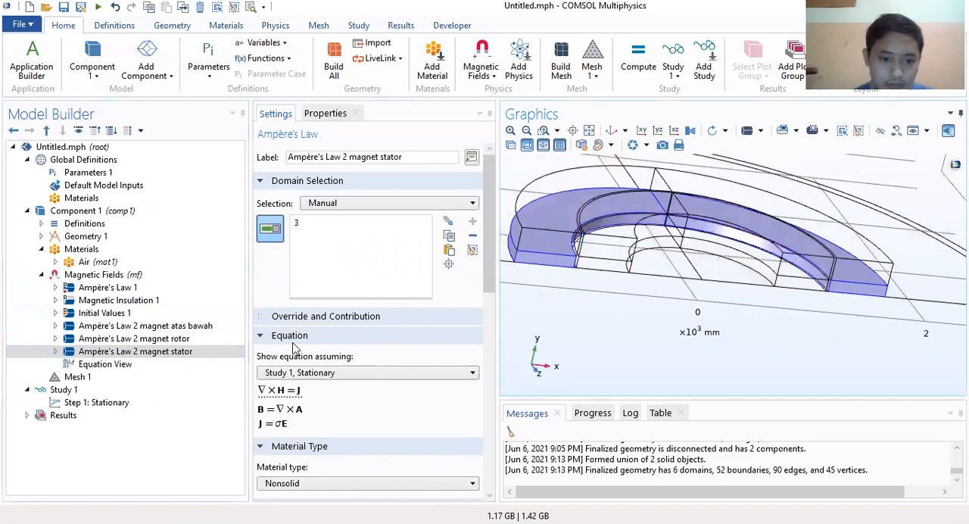
# Step: Set the stator magnet's remanent flux direction to -Br in x and its flux density norm to abs(-Br)
pyautogui.scroll(-3, 330, 345)
pyautogui.scroll(-5, 330, 344)
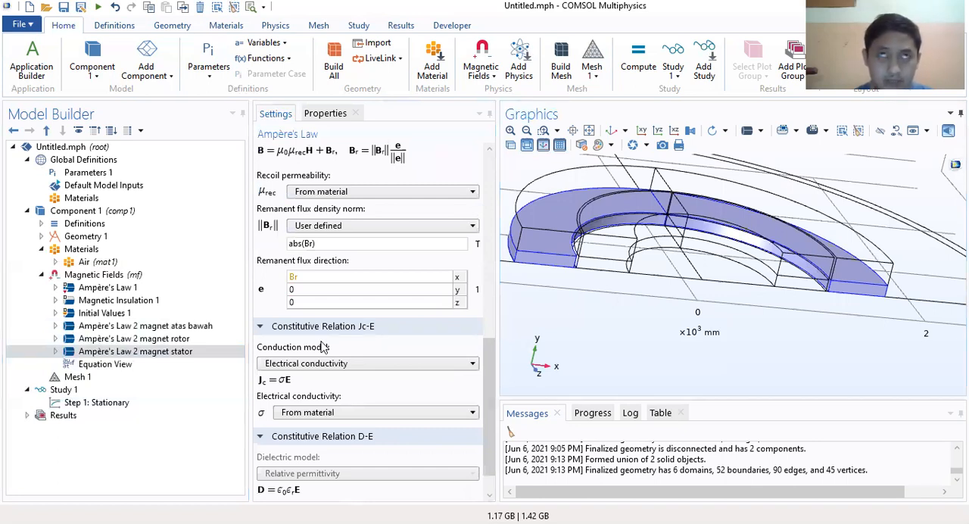
pyautogui.doubleClick(319, 277)
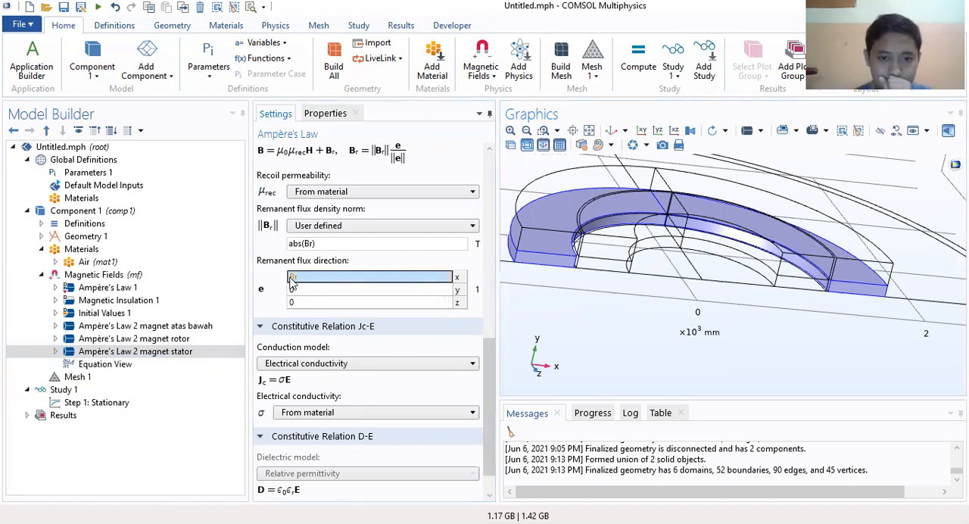
pyautogui.click(291, 279)
pyautogui.write('-')
pyautogui.click(303, 243)
pyautogui.write('-')
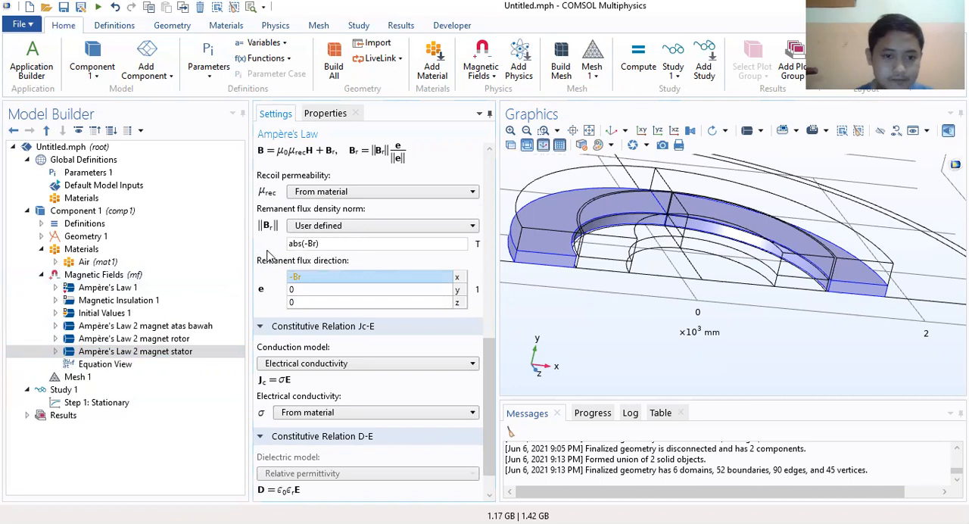
# Step: Compare the domains and remanent flux settings of the rotor and stator Ampère's Law features
pyautogui.scroll(-1, 400, 328)
pyautogui.scroll(4, 402, 329)
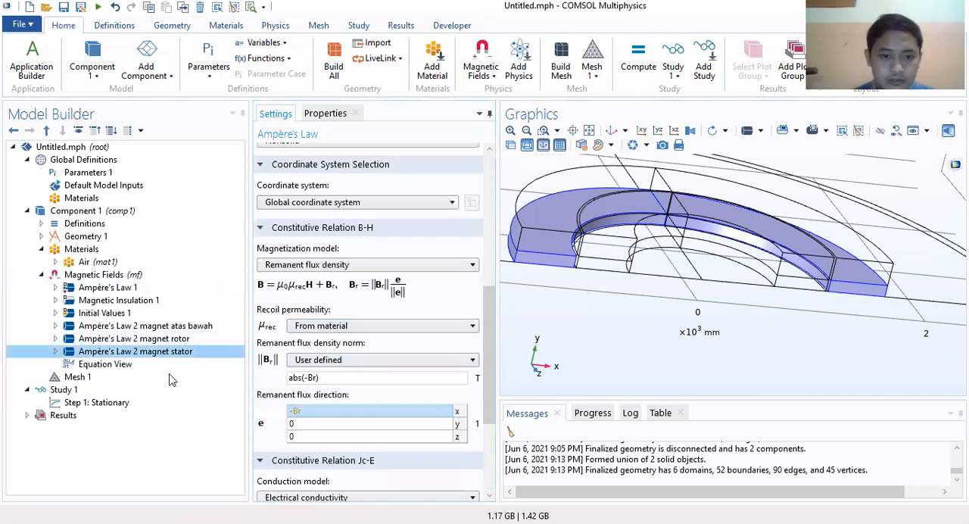
pyautogui.click(164, 339)
pyautogui.click(168, 350)
pyautogui.click(174, 340)
pyautogui.click(177, 351)
pyautogui.click(181, 340)
pyautogui.click(180, 356)
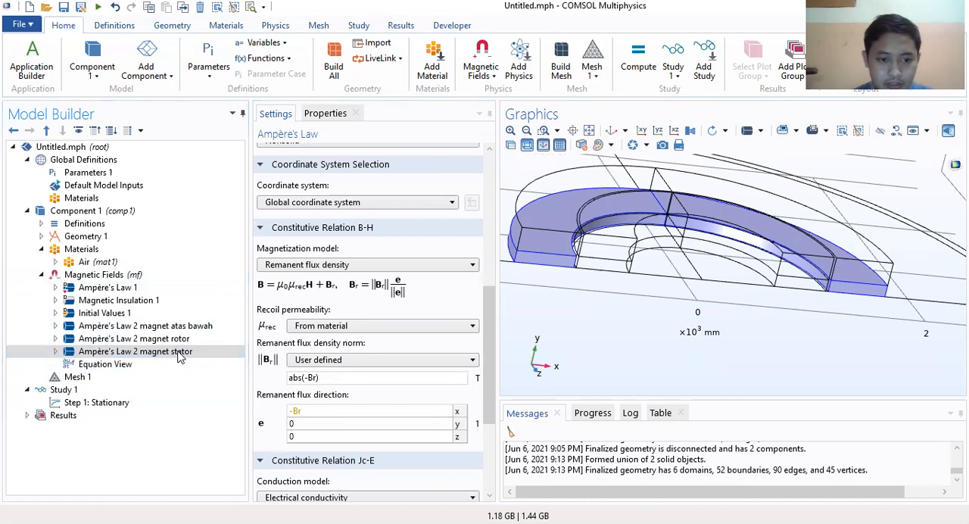
pyautogui.click(139, 349)
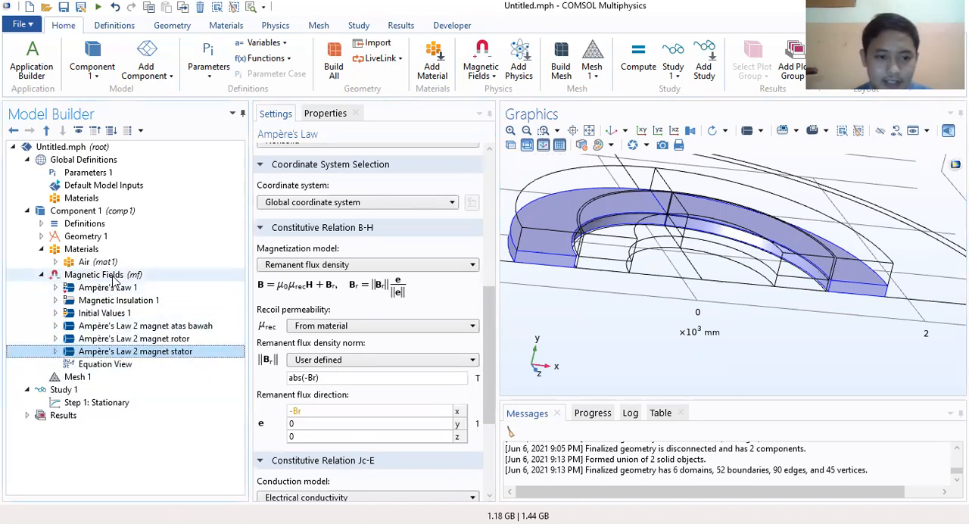
# Step: Add a Force Calculation feature to Magnetic Fields and assign it domains 5 and 6, the inner half ring
pyautogui.rightClick(112, 276)
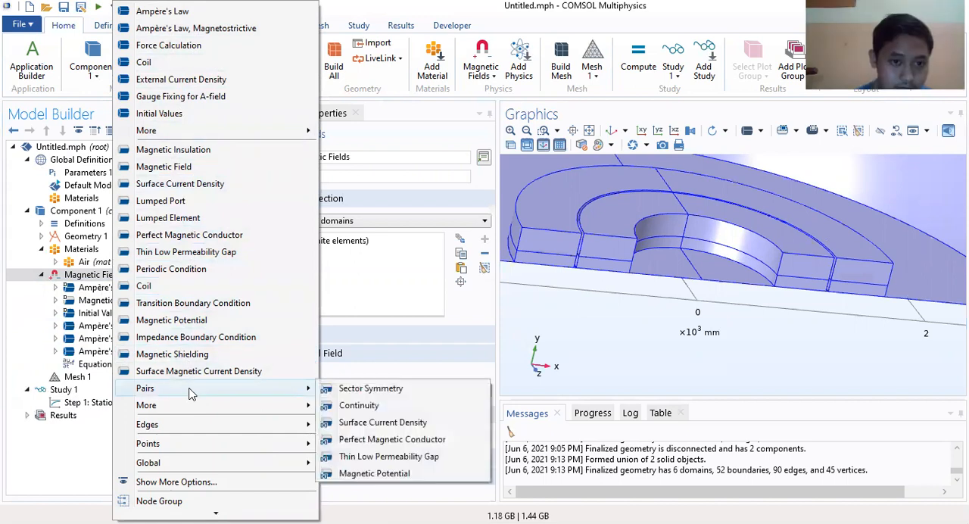
pyautogui.click(168, 46)
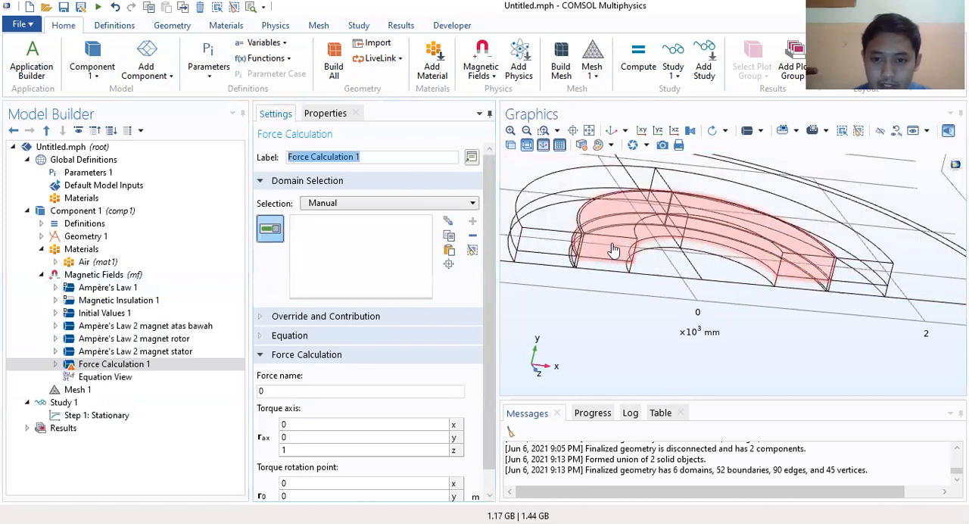
pyautogui.click(612, 243)
pyautogui.click(606, 269)
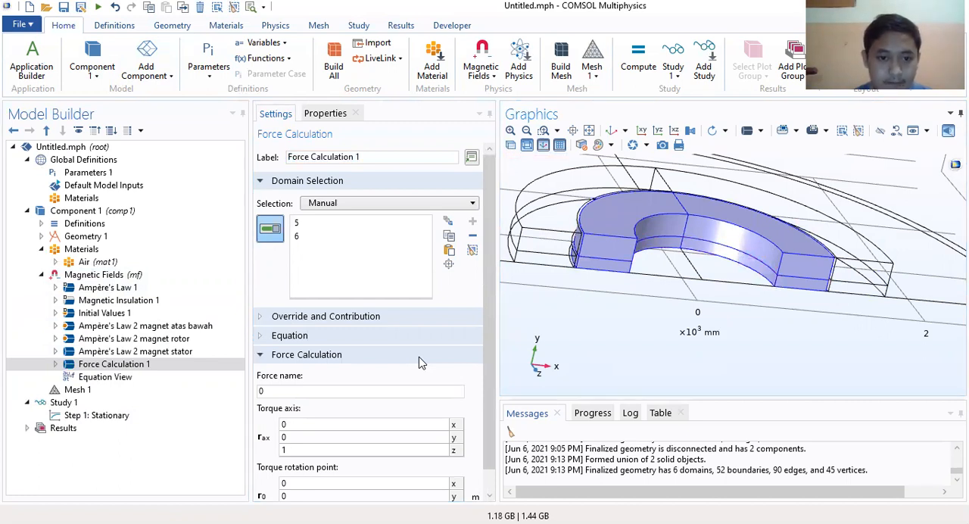
# Step: Examine the force calculation's stationary equations, torque axis, torque rotation point and Equation View
pyautogui.click(345, 336)
pyautogui.scroll(-4, 343, 345)
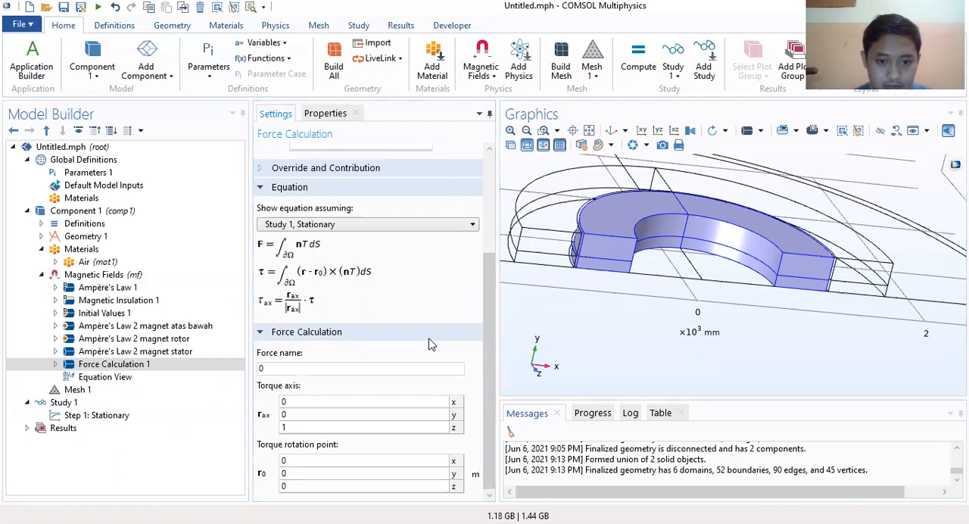
pyautogui.click(312, 421)
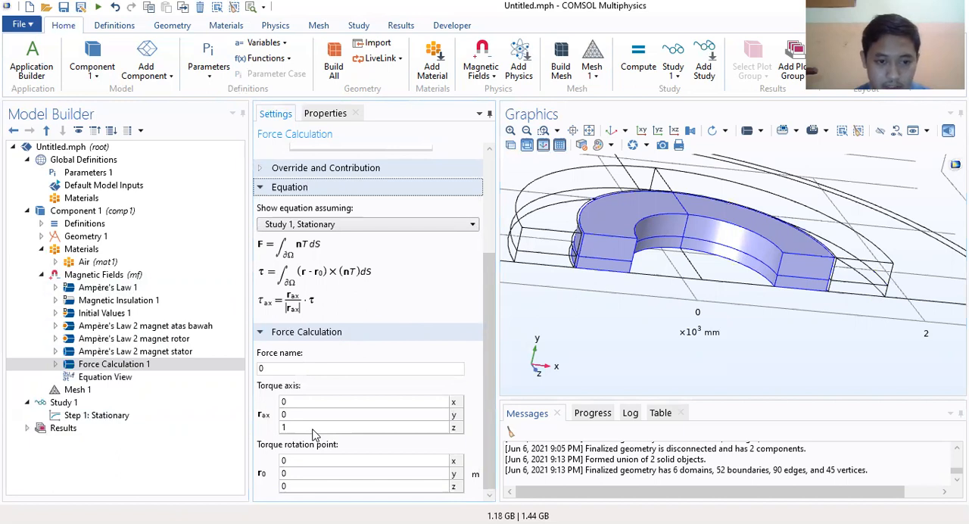
pyautogui.click(55, 364)
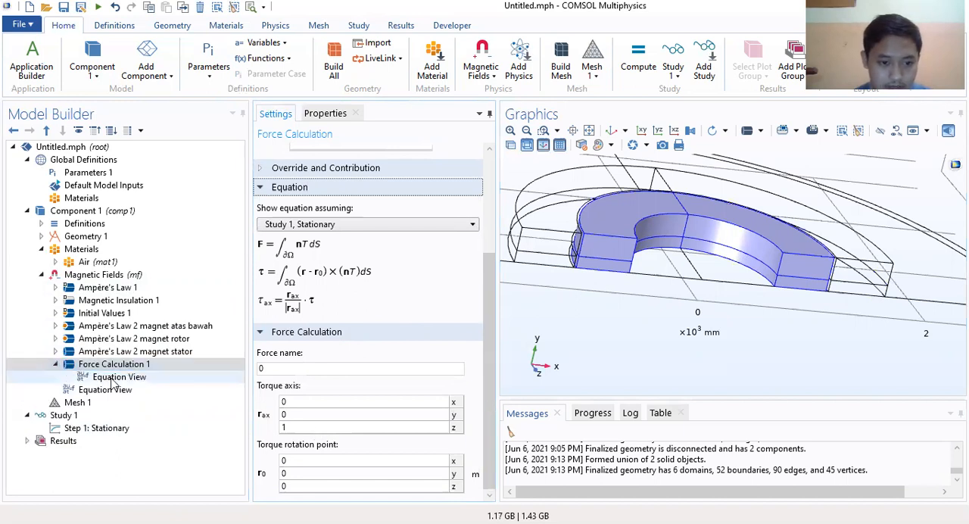
pyautogui.click(112, 377)
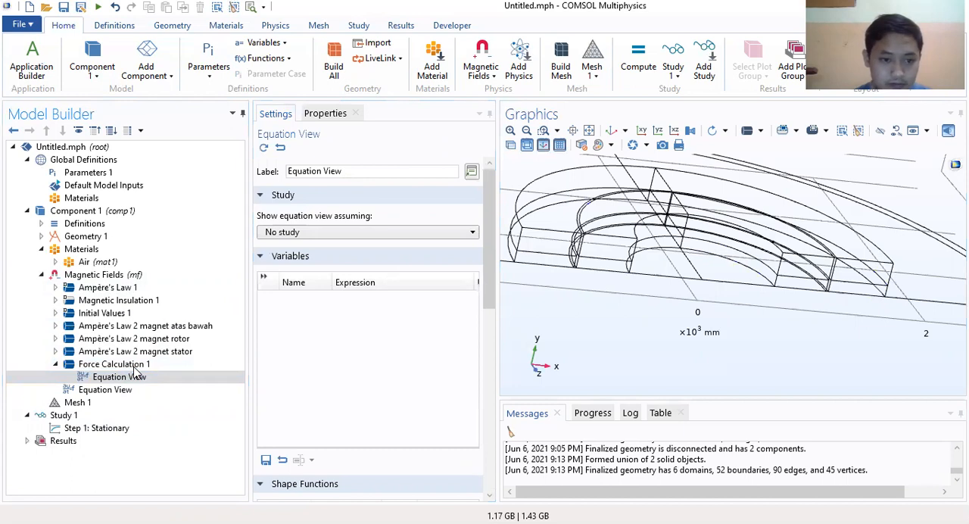
pyautogui.click(135, 375)
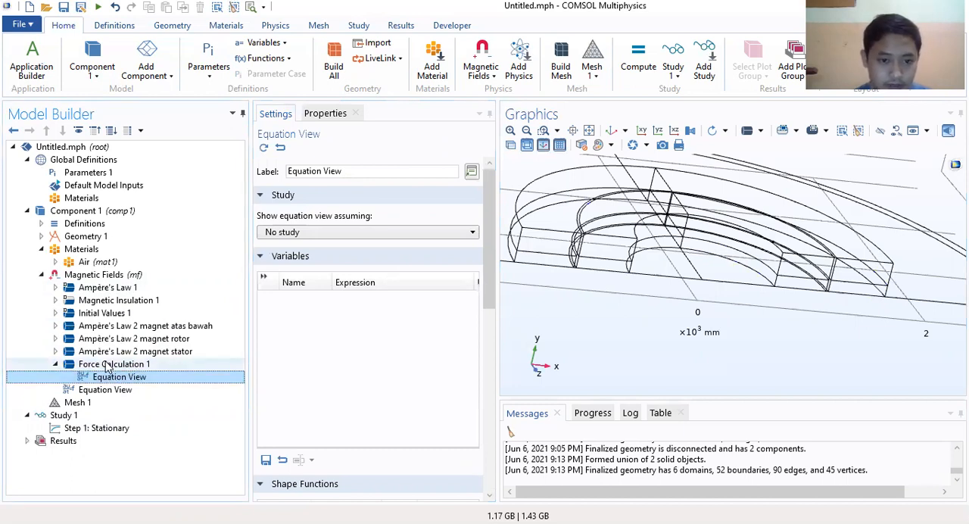
pyautogui.click(114, 367)
pyautogui.click(122, 378)
pyautogui.click(121, 366)
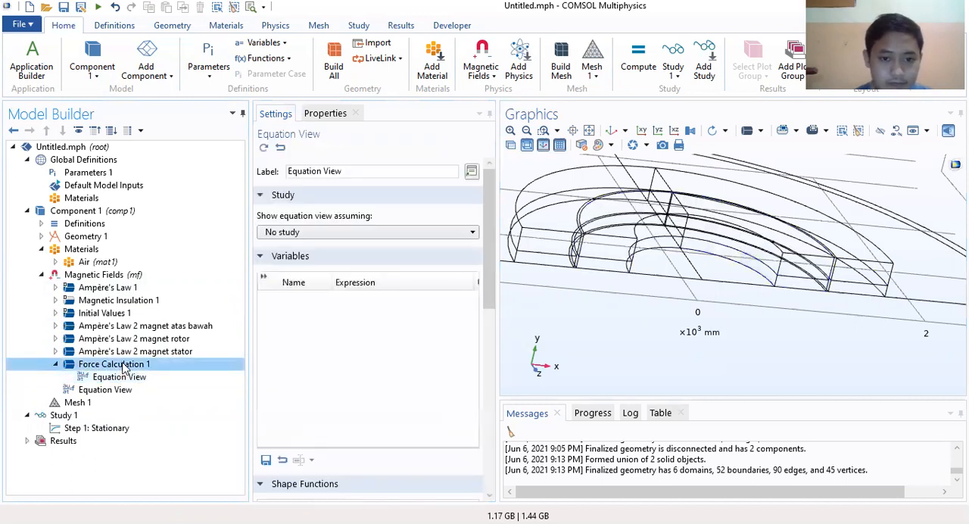
# Step: Review the domain selections and settings of the Magnetic Fields features, including the magnets, Ampère's Law 1 and Initial Values 1, then collapse the branch
pyautogui.click(135, 350)
pyautogui.click(134, 339)
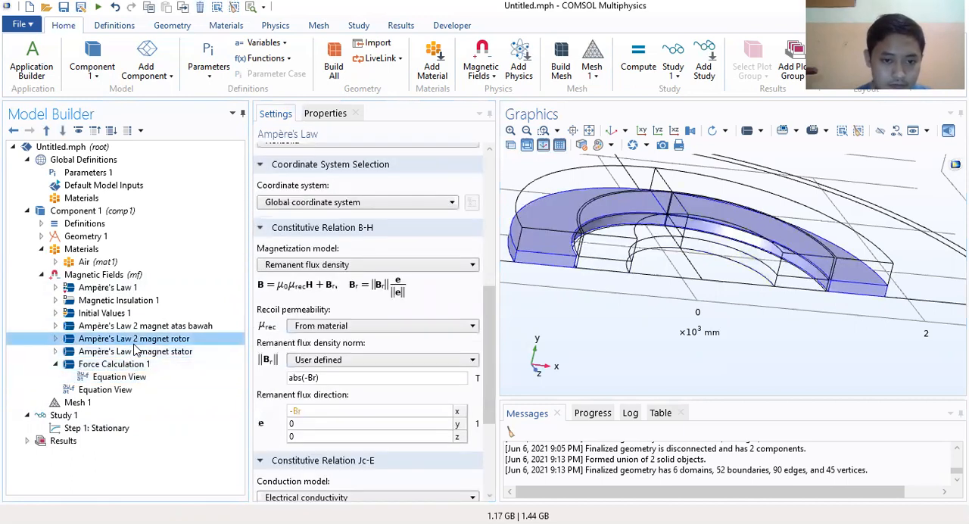
pyautogui.click(134, 326)
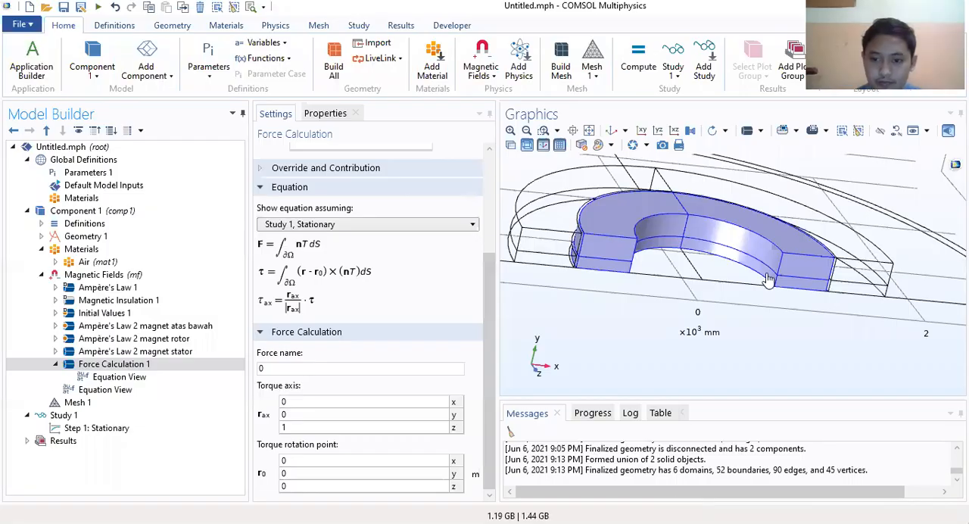
pyautogui.click(121, 365)
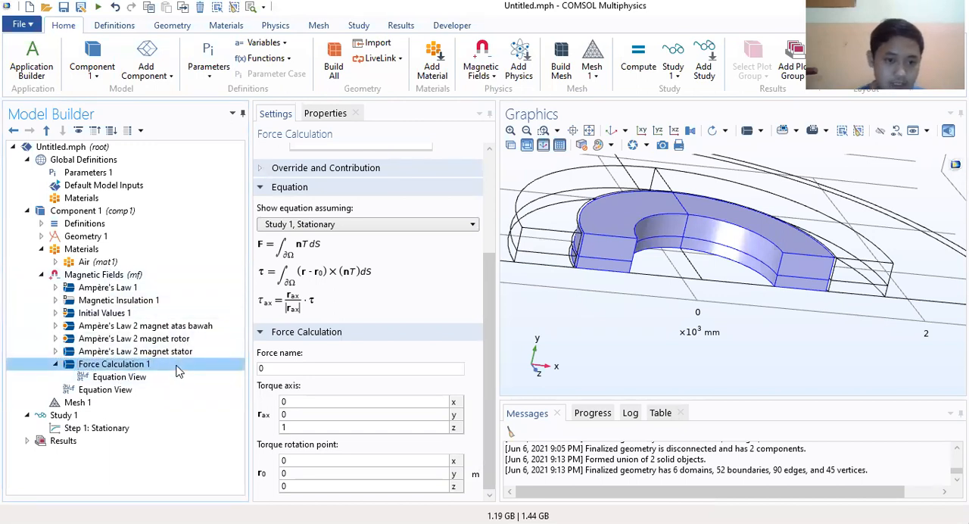
pyautogui.click(132, 289)
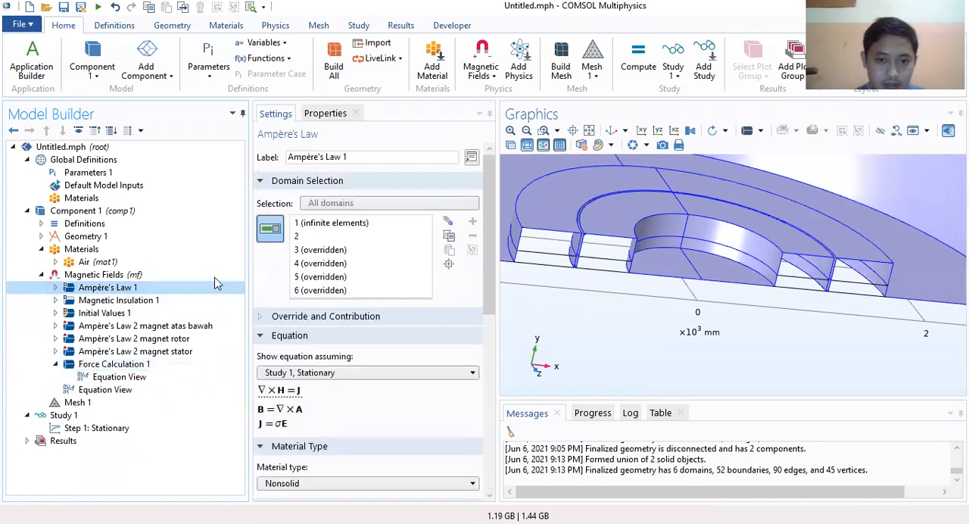
pyautogui.click(124, 301)
pyautogui.click(122, 313)
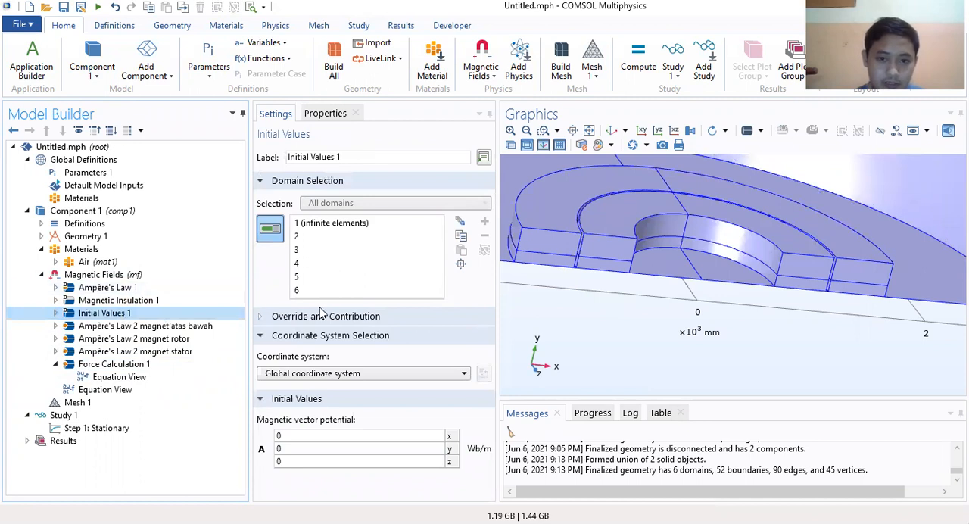
pyautogui.click(129, 288)
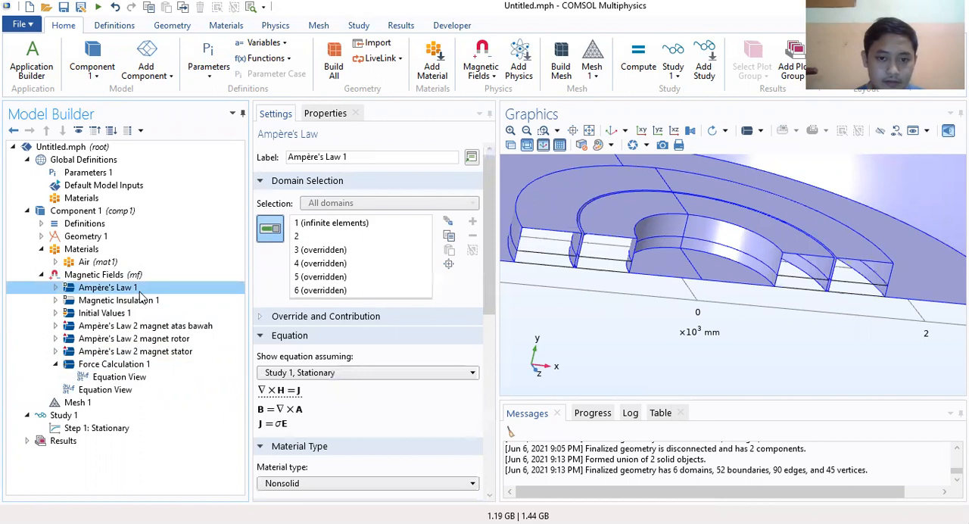
pyautogui.click(128, 276)
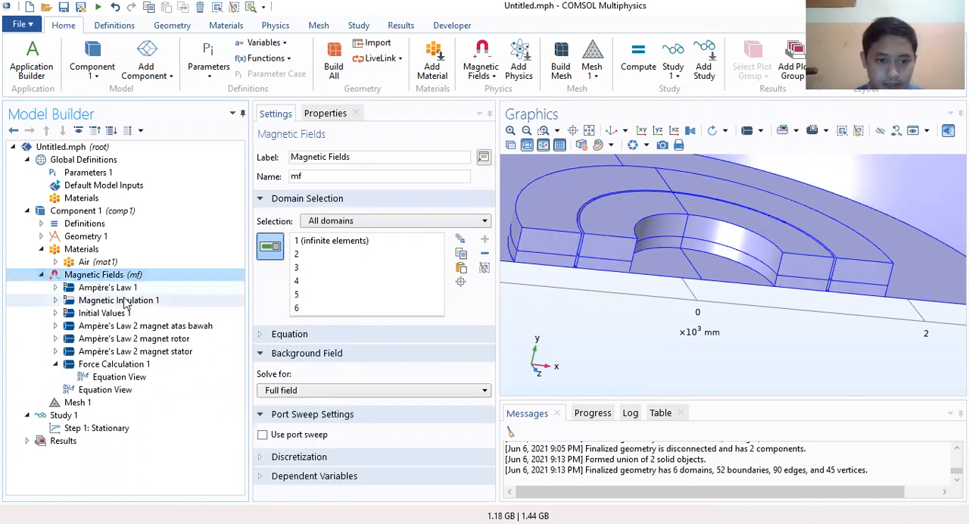
pyautogui.click(41, 275)
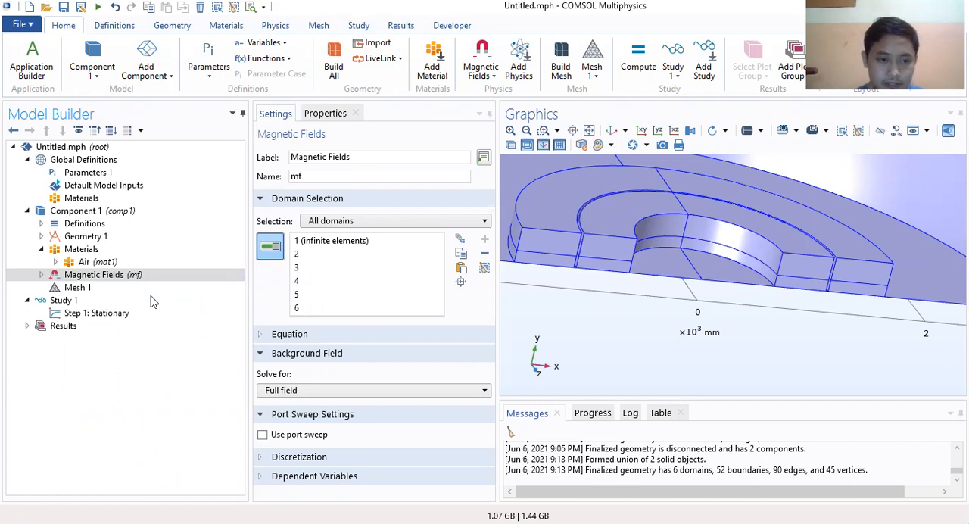
pyautogui.rightClick(89, 213)
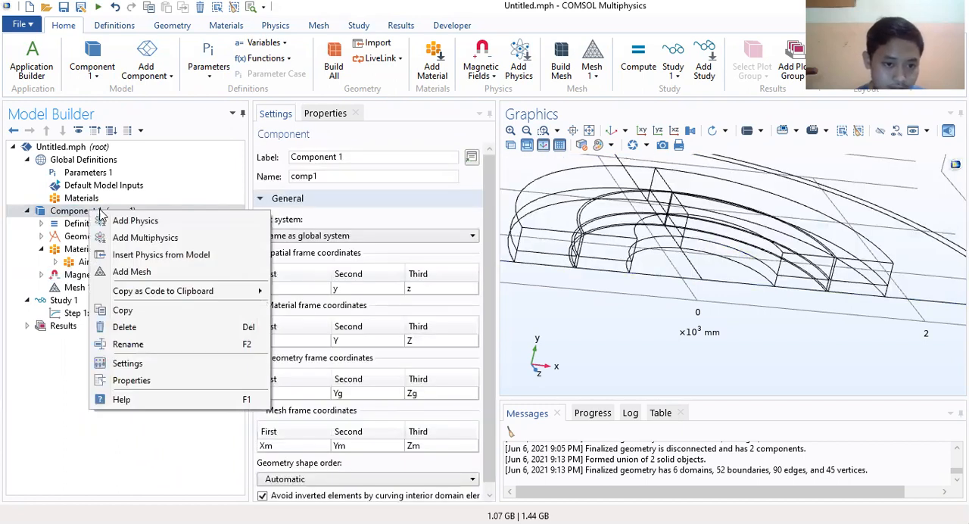
pyautogui.click(68, 276)
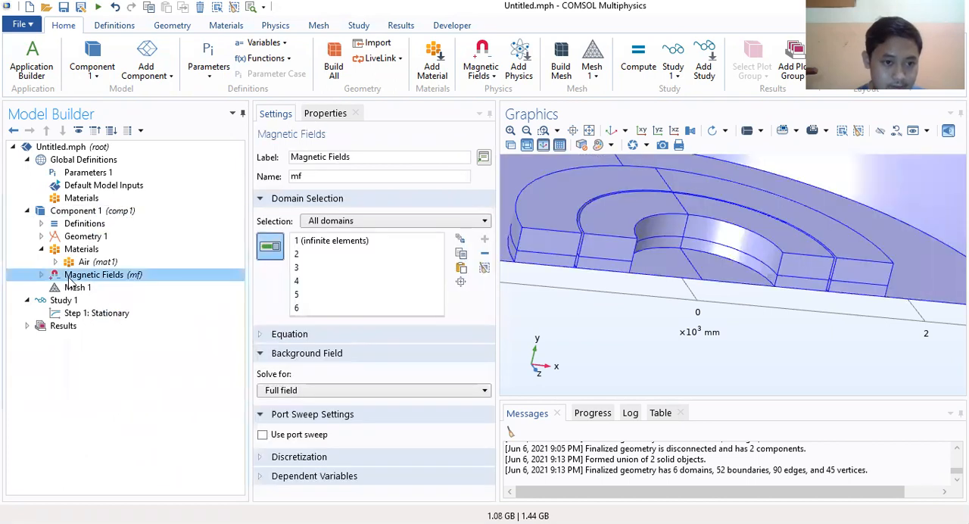
pyautogui.rightClick(79, 279)
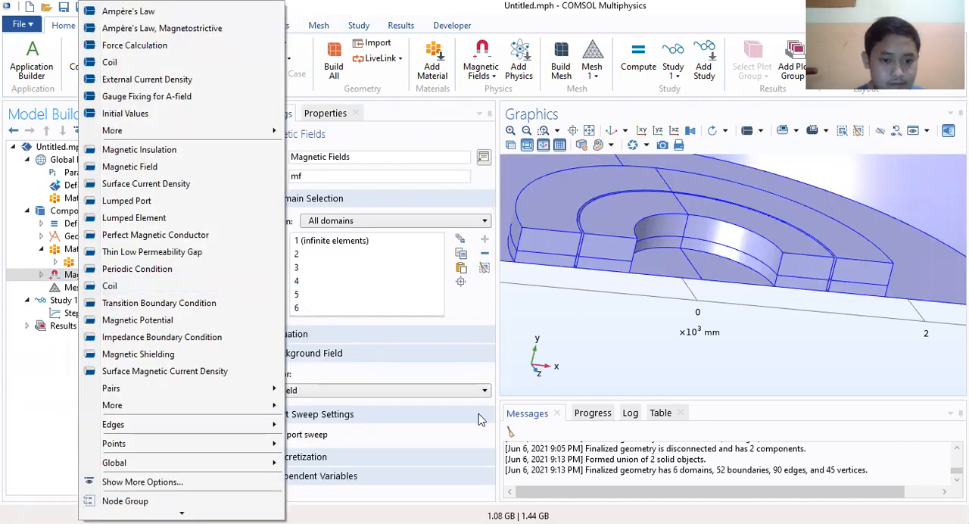
pyautogui.click(44, 280)
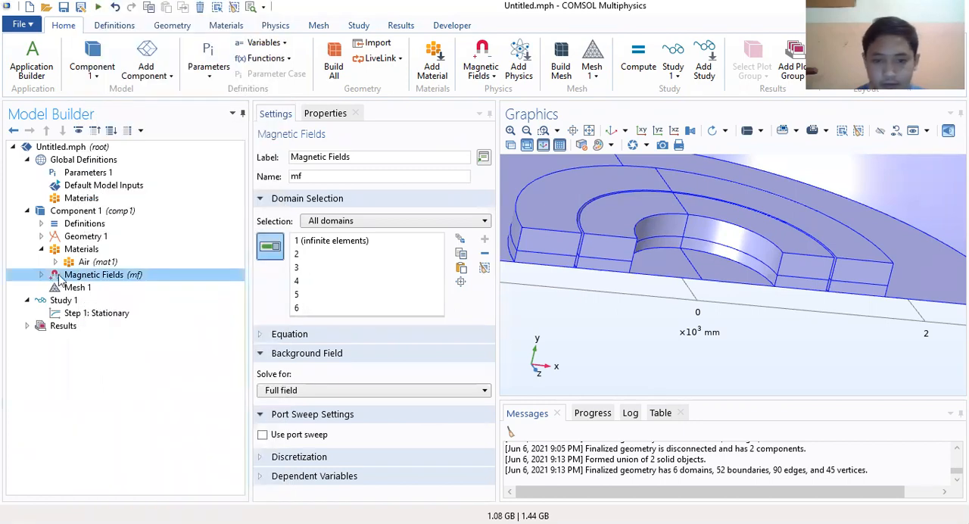
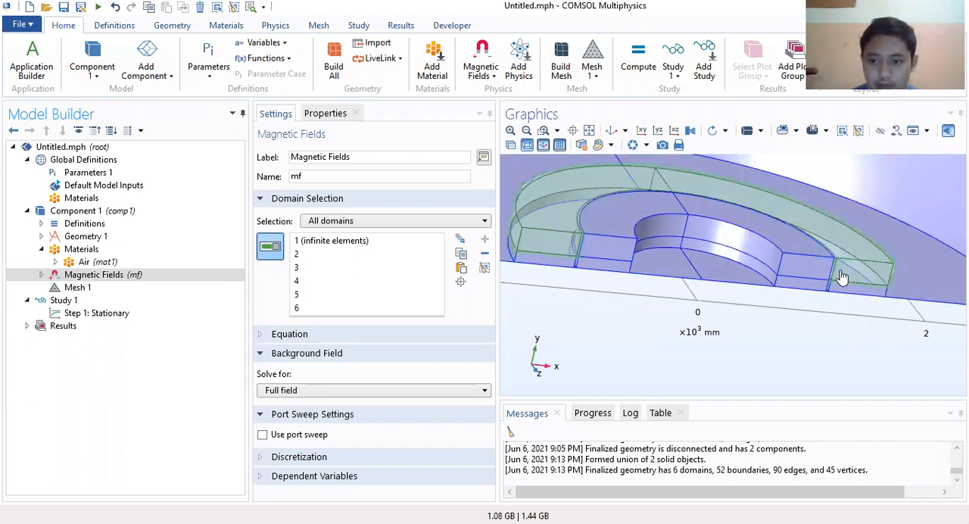
pyautogui.click(117, 26)
pyautogui.click(182, 27)
pyautogui.click(235, 27)
pyautogui.click(278, 27)
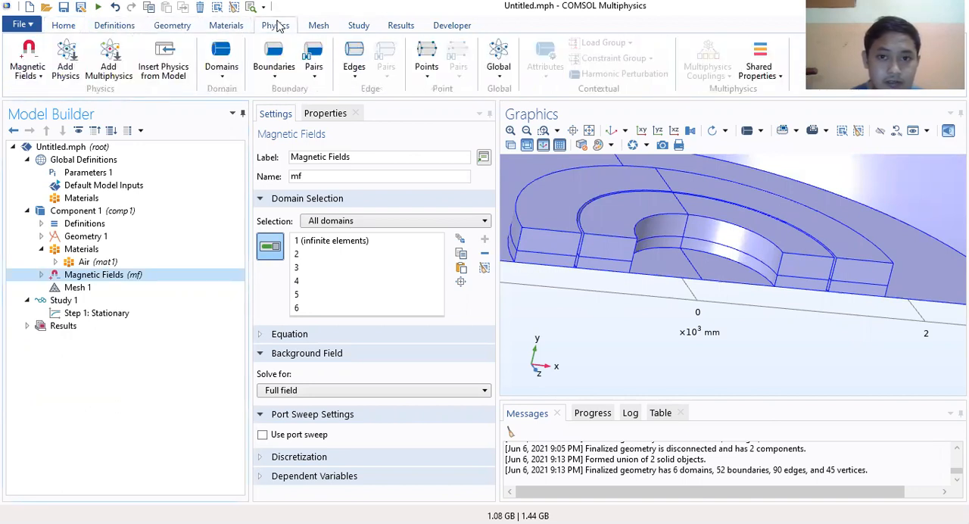
pyautogui.click(318, 27)
pyautogui.click(359, 27)
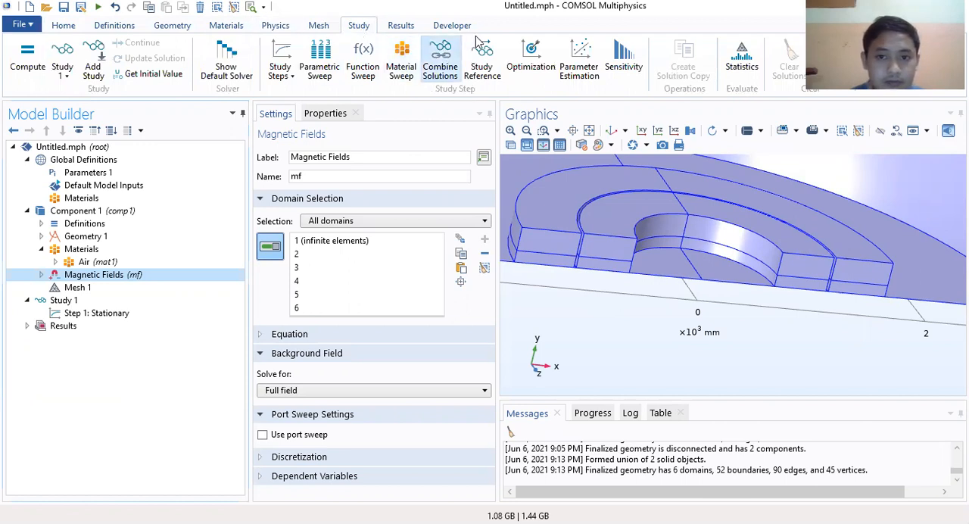
pyautogui.click(60, 27)
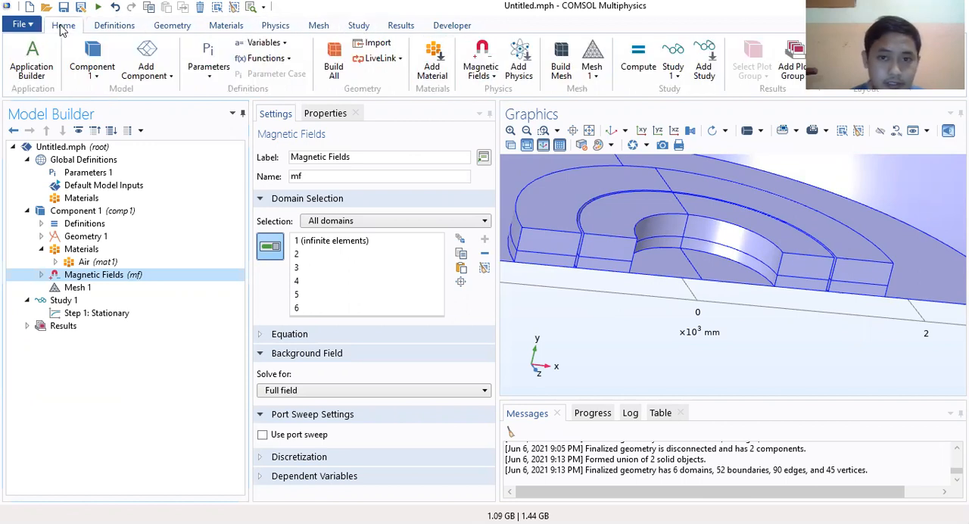
# Step: Search the physics interfaces for "deformed", add Deformed Geometry (dg) to Component 1, and close the physics browser
pyautogui.click(519, 65)
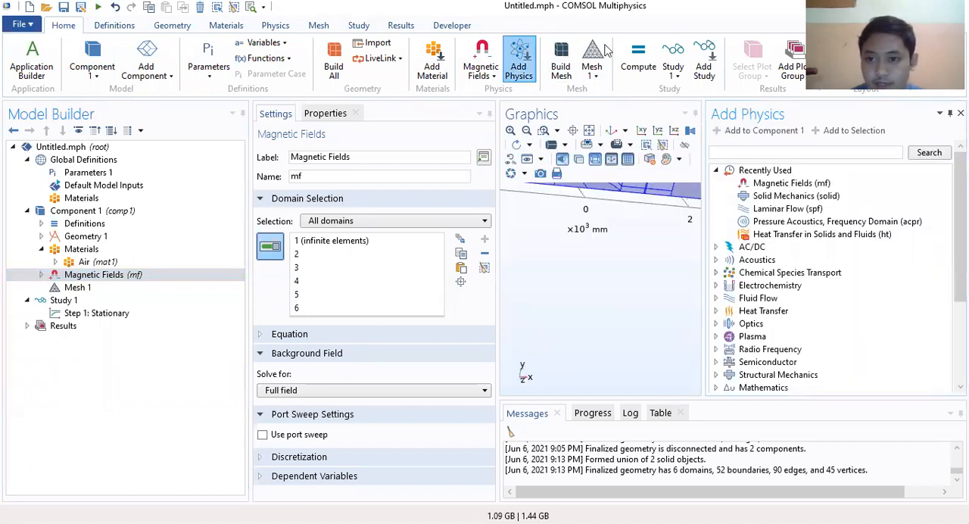
pyautogui.click(740, 151)
pyautogui.write('deformed')
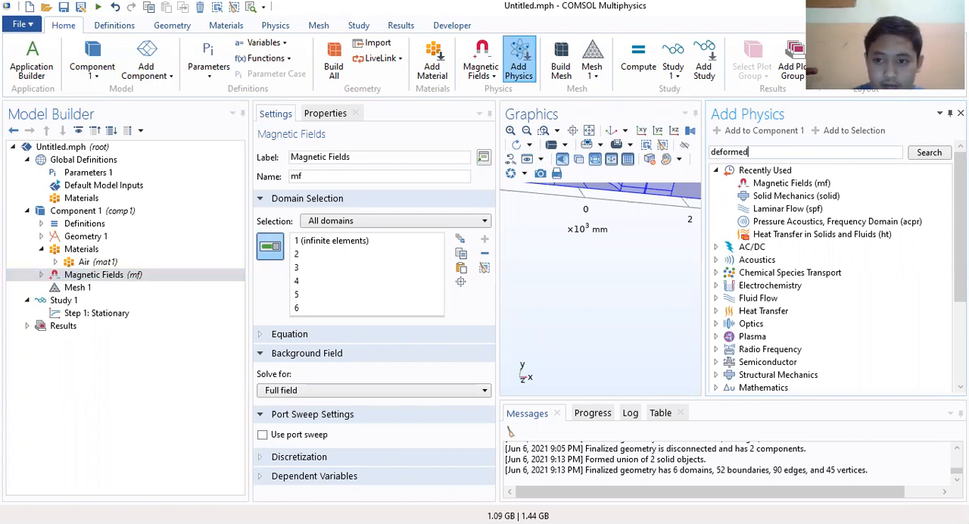
pyautogui.press('Return')
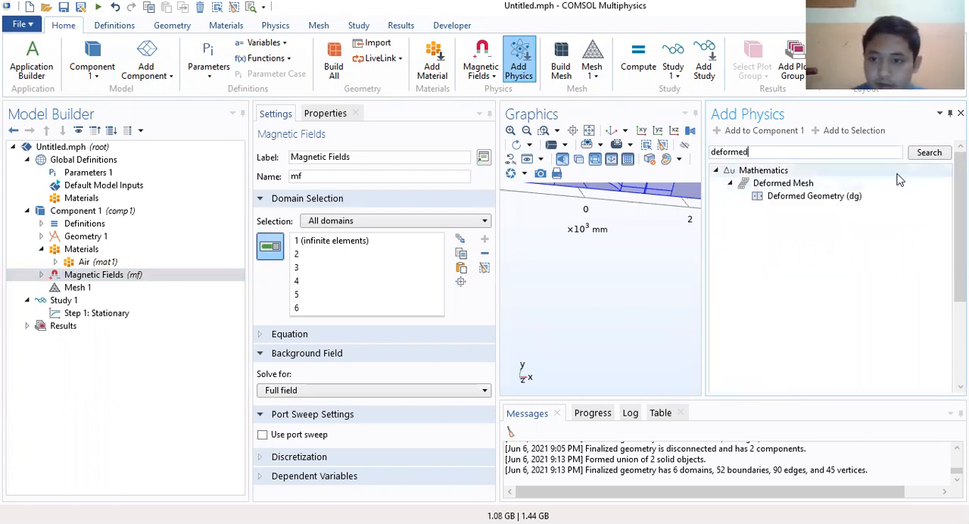
pyautogui.click(823, 198)
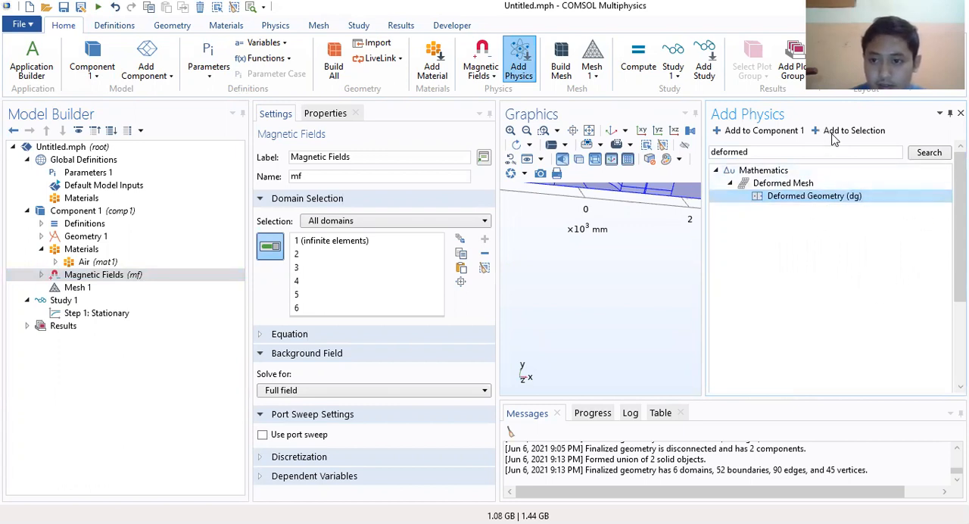
pyautogui.click(755, 133)
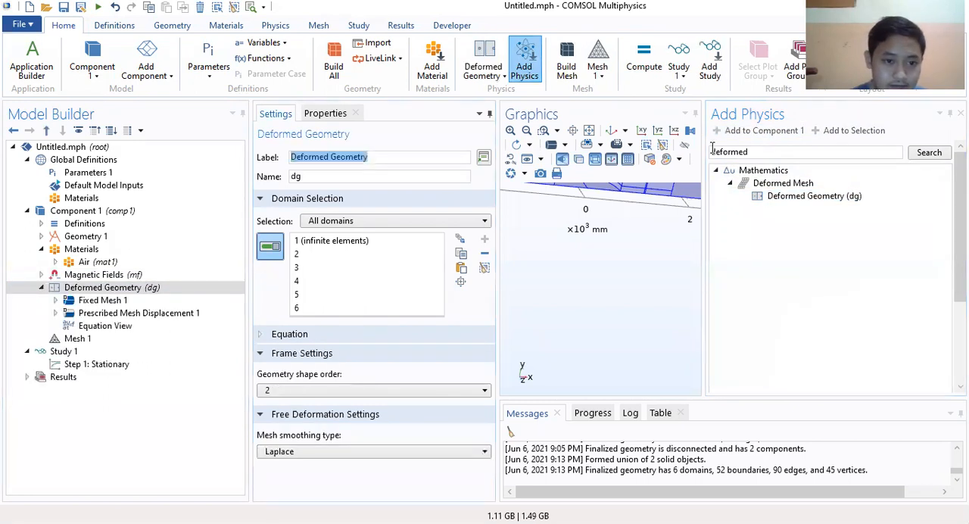
pyautogui.click(115, 299)
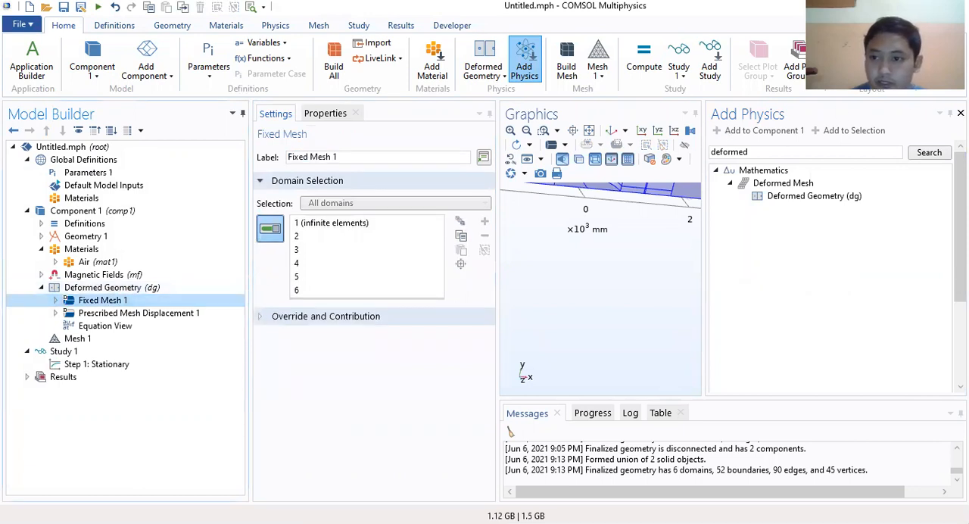
pyautogui.click(961, 113)
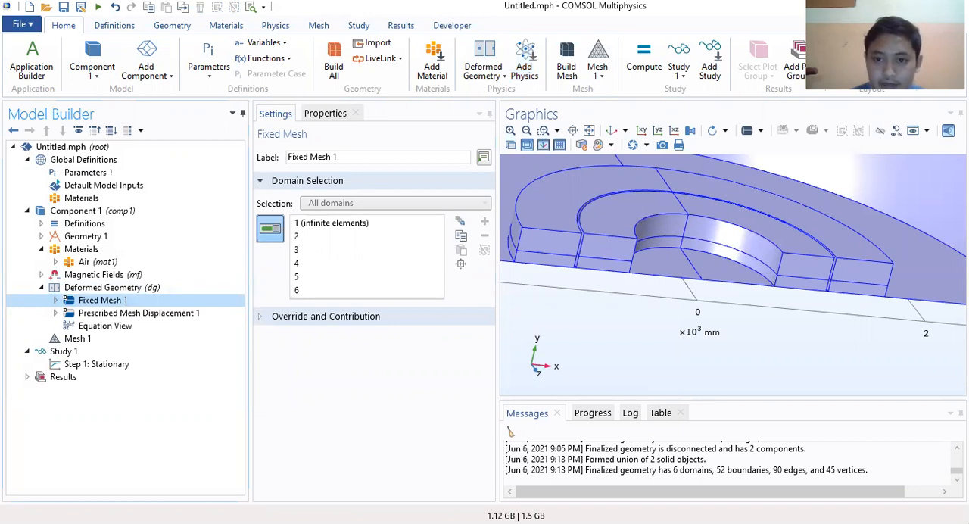
# Step: Inspect the half-ring geometry and compare the default Fixed Mesh 1 and Prescribed Mesh Displacement 1 settings under Deformed Geometry
pyautogui.click(642, 131)
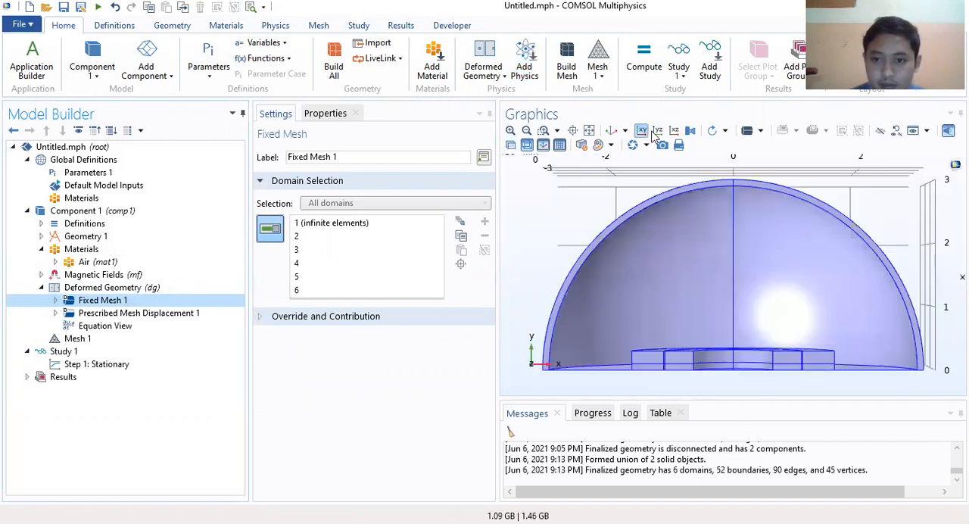
pyautogui.click(658, 131)
pyautogui.click(642, 132)
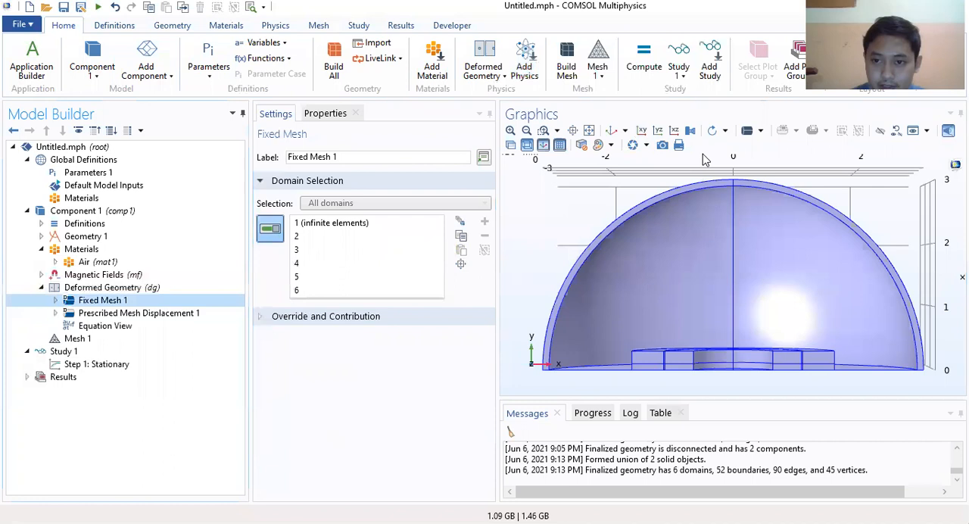
pyautogui.moveTo(724, 226); pyautogui.dragTo(660, 207)
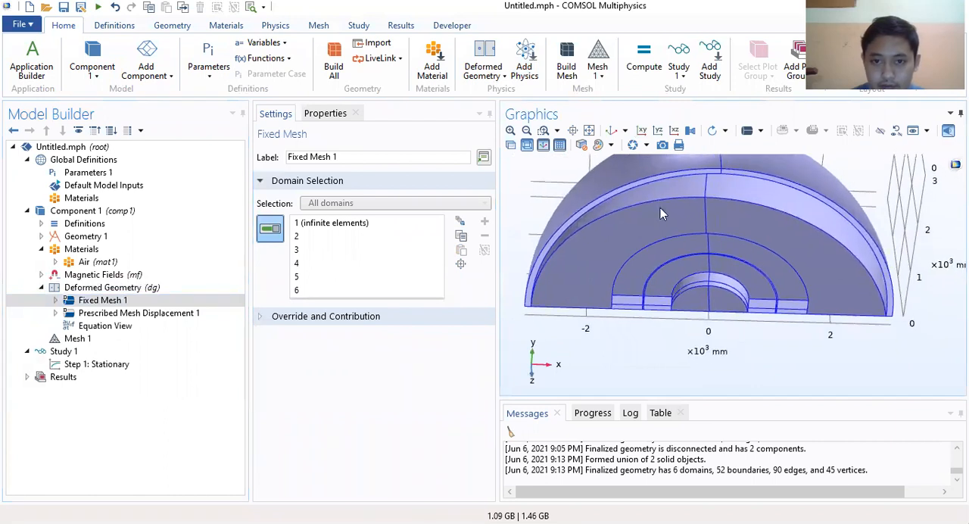
pyautogui.click(509, 131)
pyautogui.moveTo(735, 207); pyautogui.dragTo(791, 191, button='right')
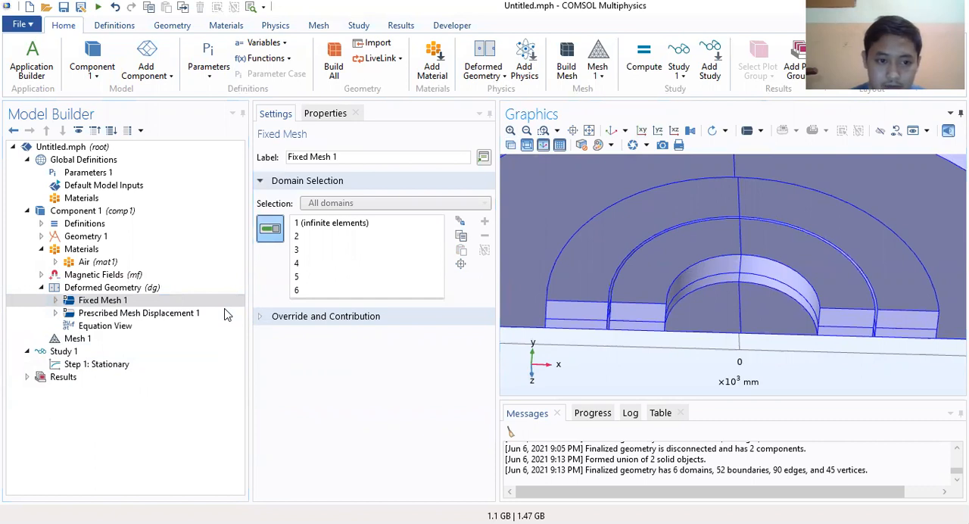
pyautogui.click(126, 313)
pyautogui.click(121, 300)
pyautogui.click(125, 313)
pyautogui.click(113, 301)
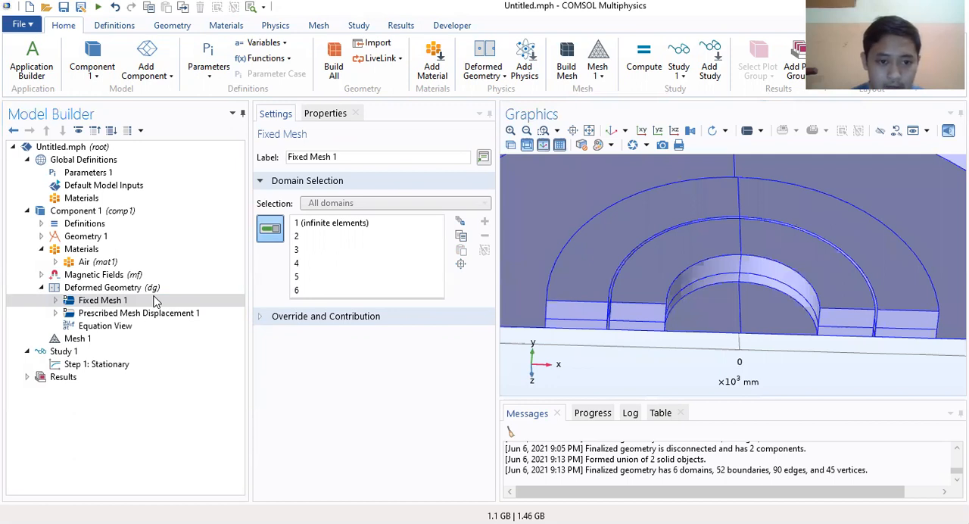
# Step: Add a Free Deformation feature to Deformed Geometry and assign it domain 2, the air region around the magnets
pyautogui.rightClick(101, 288)
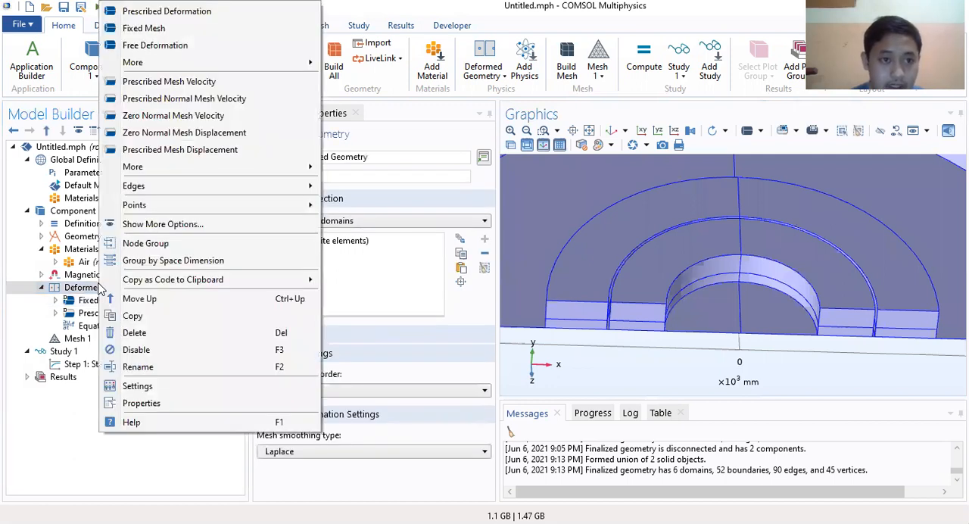
pyautogui.click(144, 150)
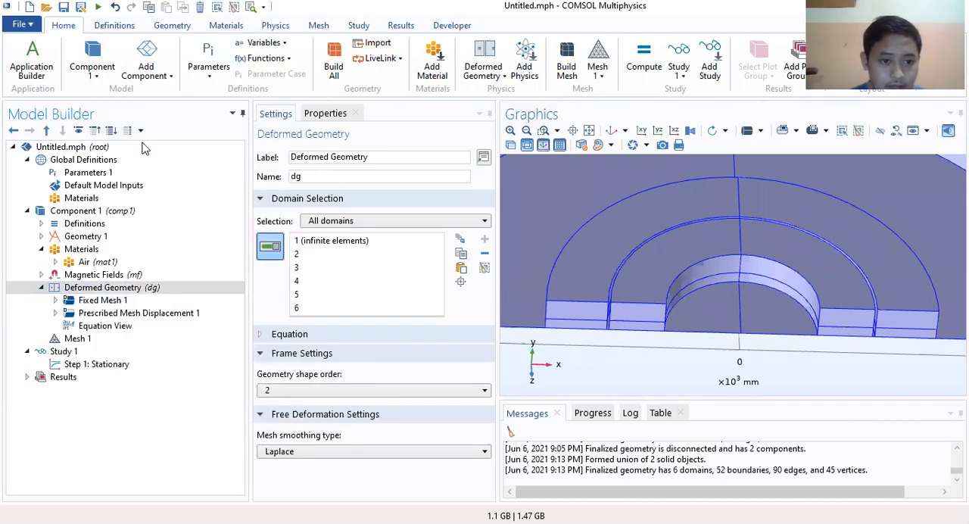
pyautogui.rightClick(120, 288)
pyautogui.click(188, 41)
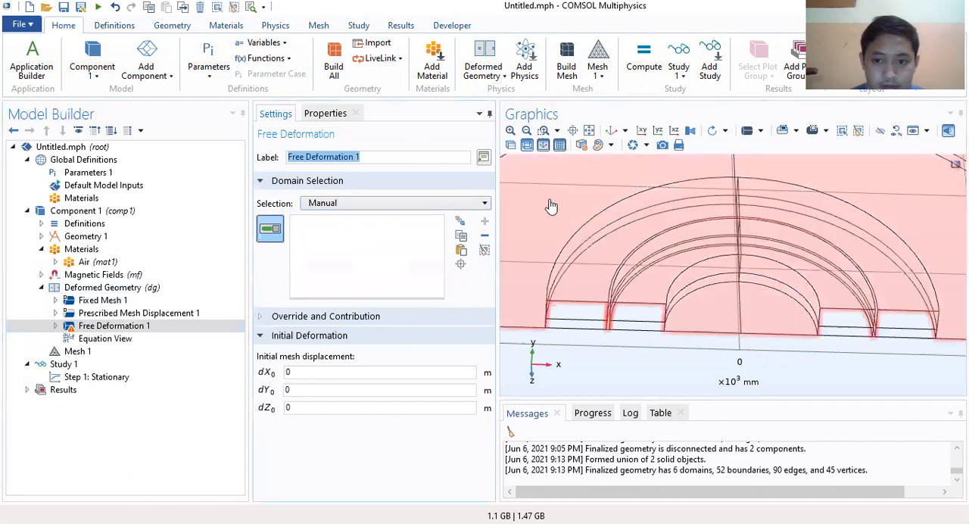
pyautogui.click(550, 205)
pyautogui.click(527, 130)
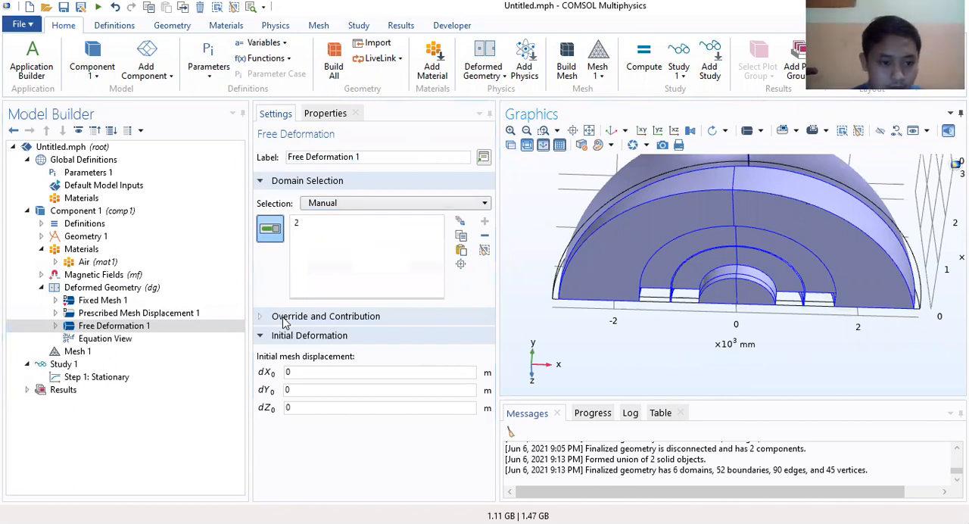
# Step: Add a Prescribed Deformation feature for domains 5 and 6, the inner half ring, and set its X mesh displacement to dX
pyautogui.rightClick(112, 288)
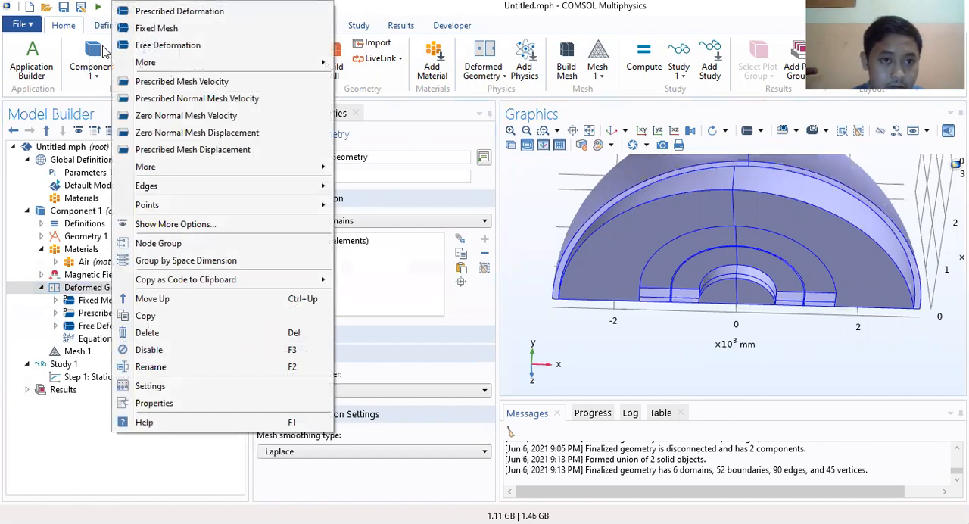
pyautogui.click(203, 12)
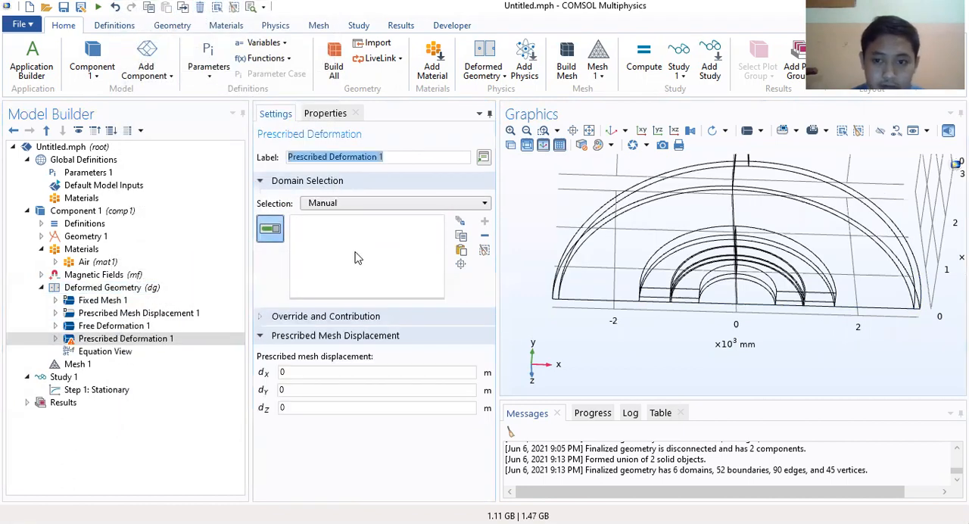
pyautogui.click(691, 290)
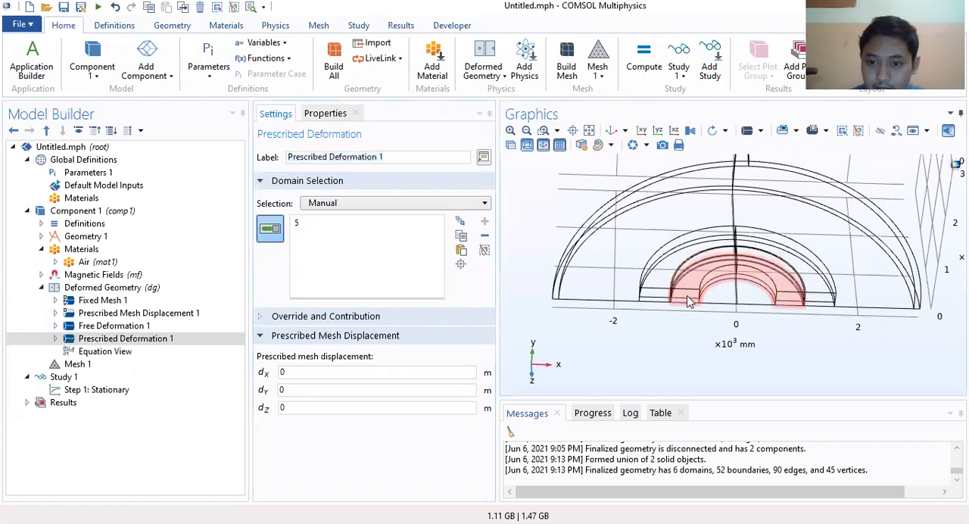
pyautogui.click(690, 293)
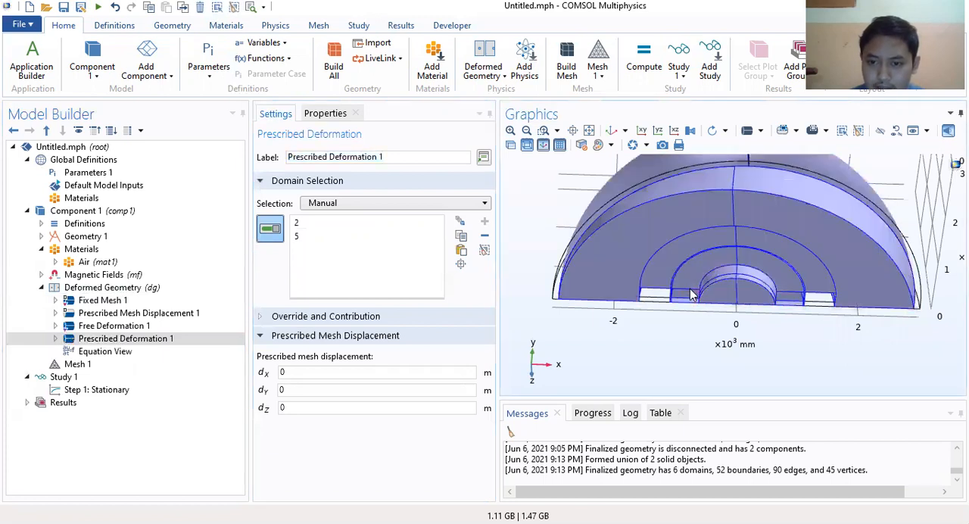
pyautogui.click(327, 237)
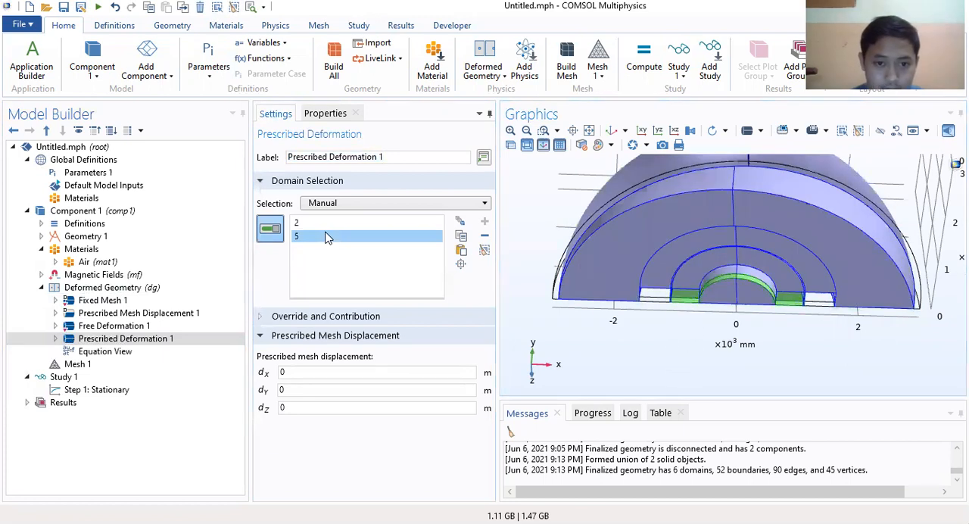
pyautogui.click(330, 224)
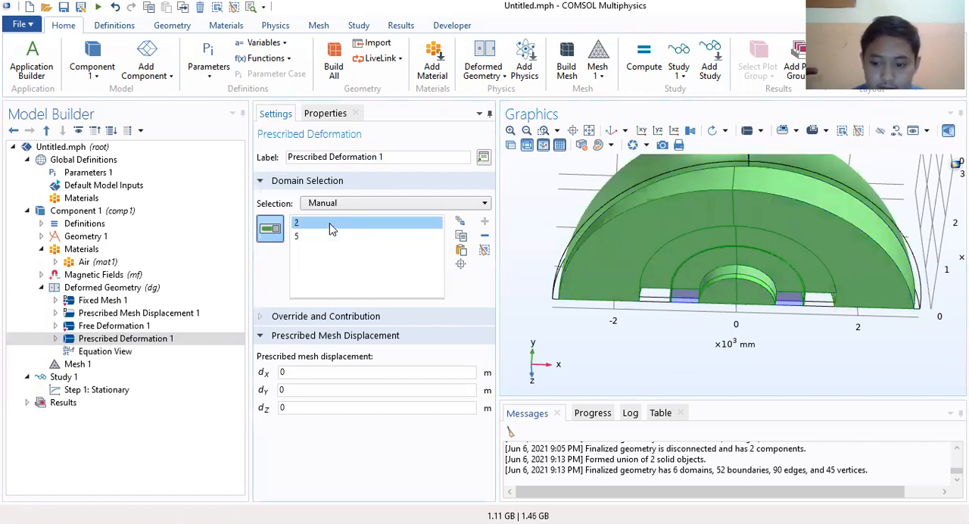
pyautogui.press('Delete')
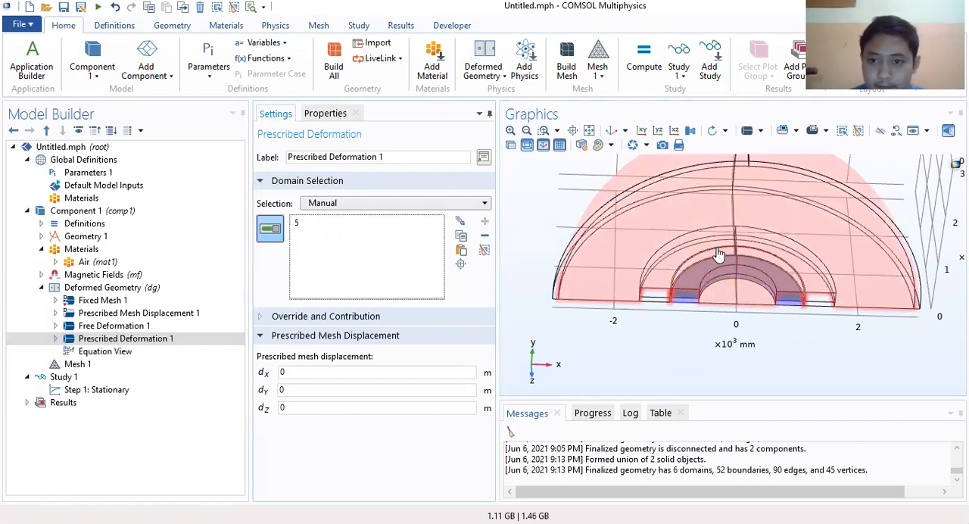
pyautogui.moveTo(720, 255); pyautogui.dragTo(652, 260)
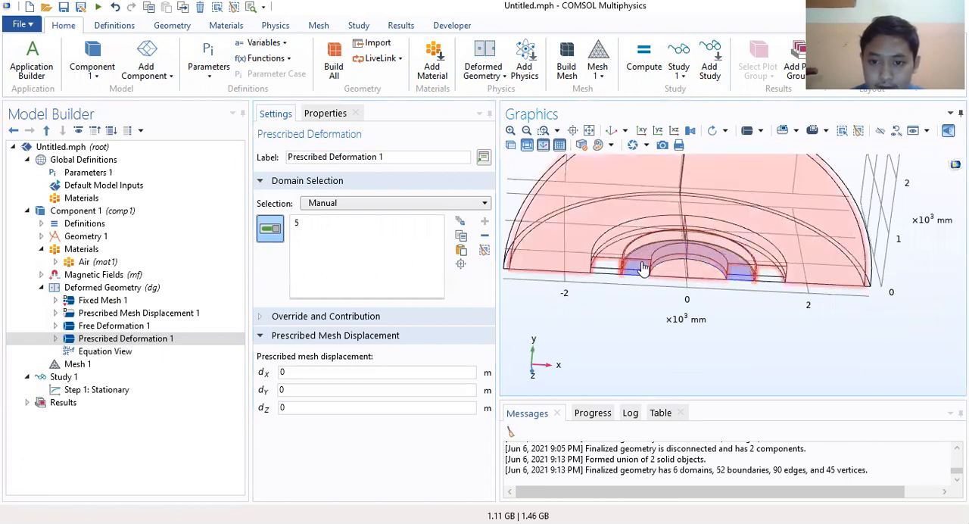
pyautogui.click(643, 268)
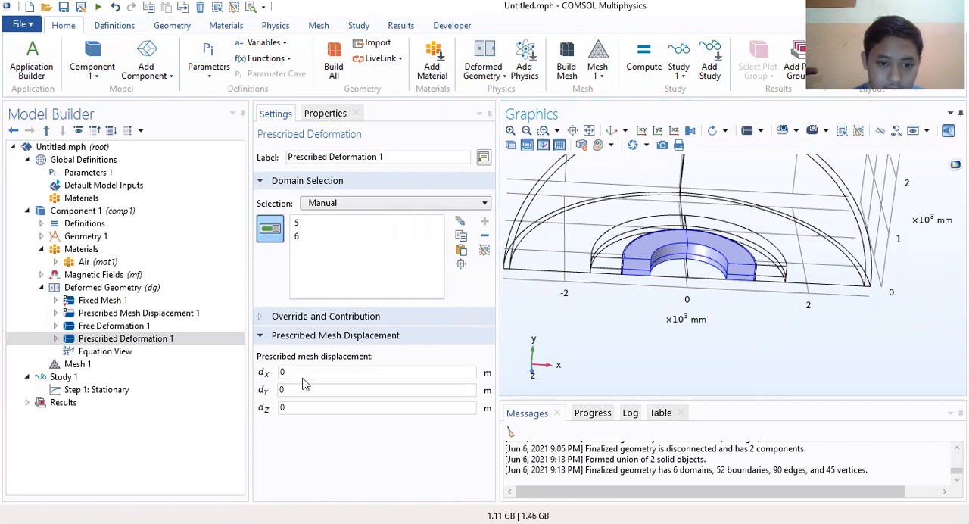
pyautogui.click(274, 372)
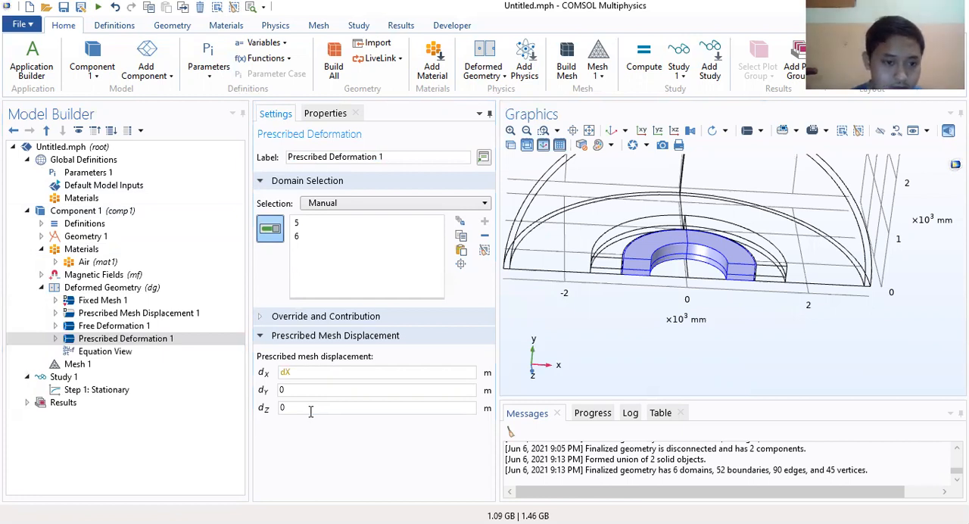
# Step: Add a boundary-level Prescribed Mesh Displacement to Deformed Geometry and assign it boundaries 23, 24 and 26 on one half of the inner ring
pyautogui.click(119, 288)
pyautogui.rightClick(119, 288)
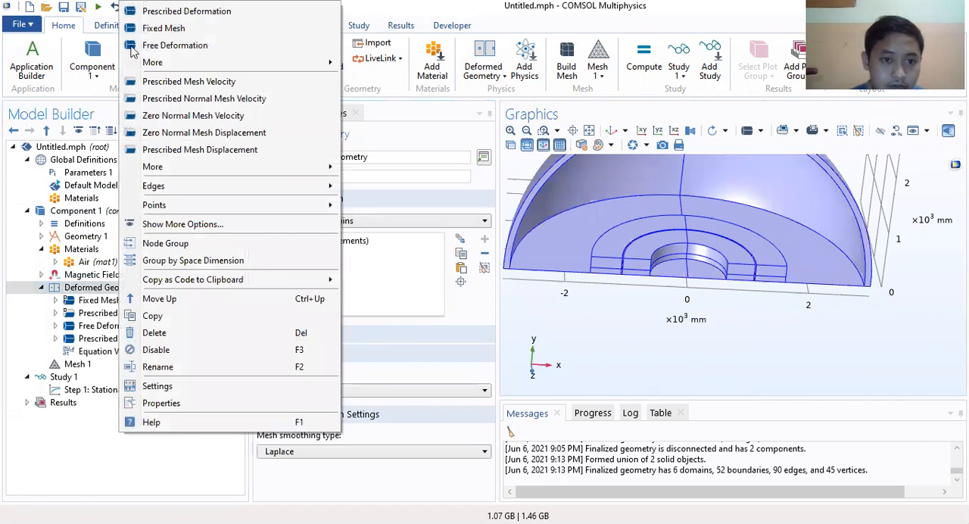
pyautogui.click(203, 151)
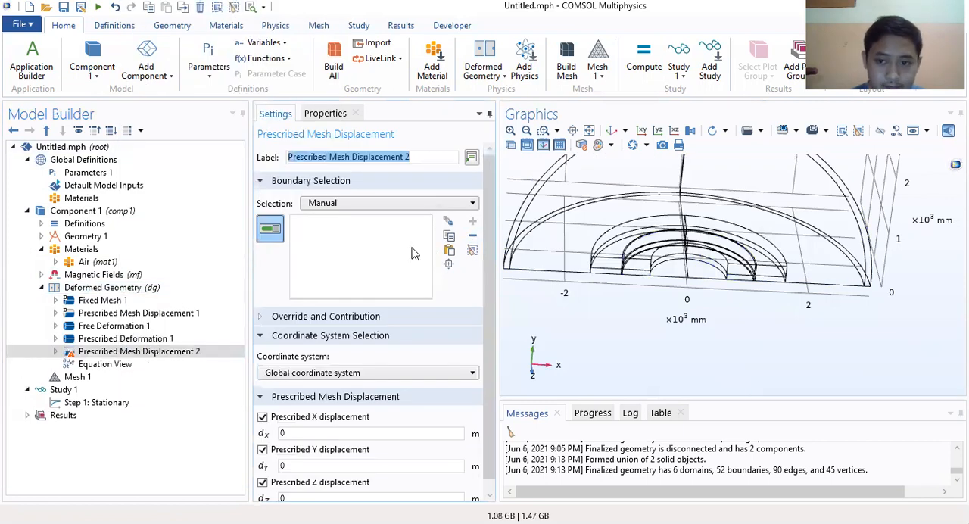
pyautogui.click(521, 305)
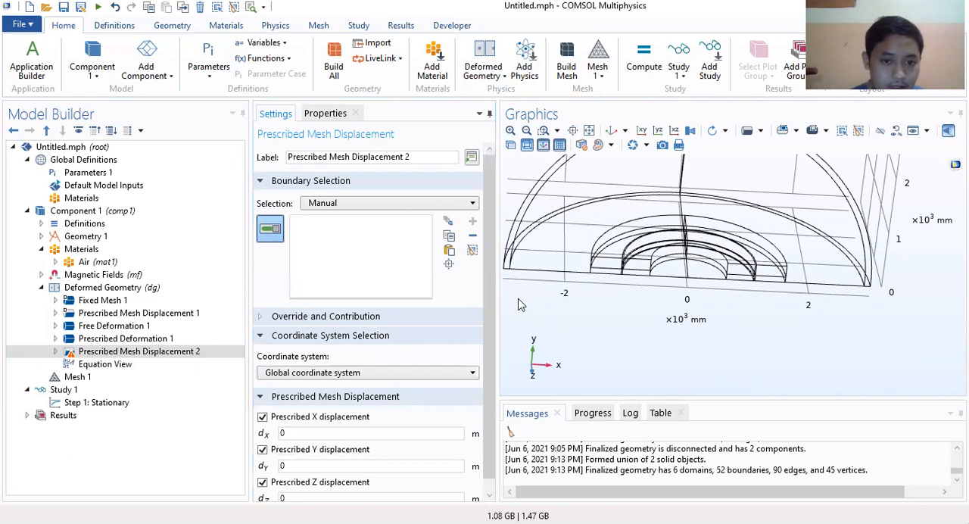
pyautogui.click(511, 130)
pyautogui.click(514, 132)
pyautogui.moveTo(630, 315); pyautogui.dragTo(924, 351, button='right')
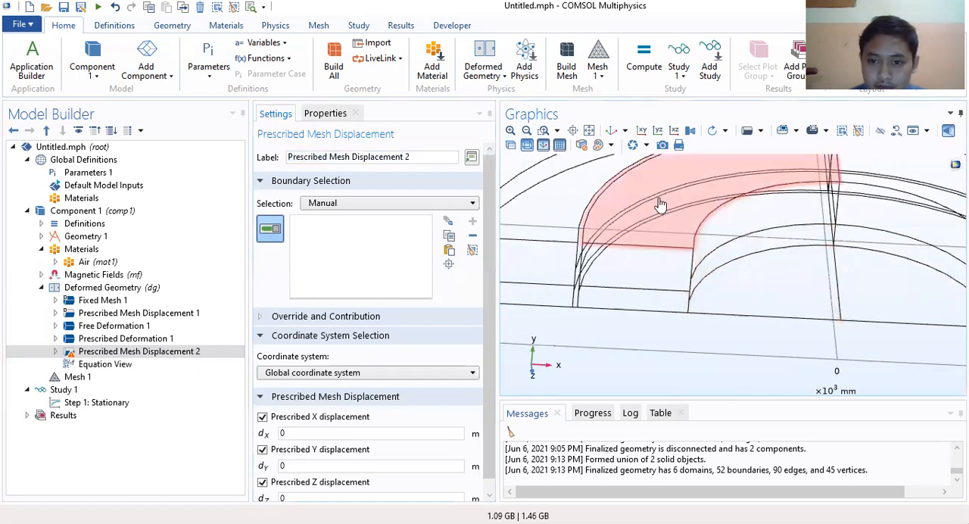
pyautogui.click(667, 203)
pyautogui.click(731, 229)
pyautogui.click(729, 261)
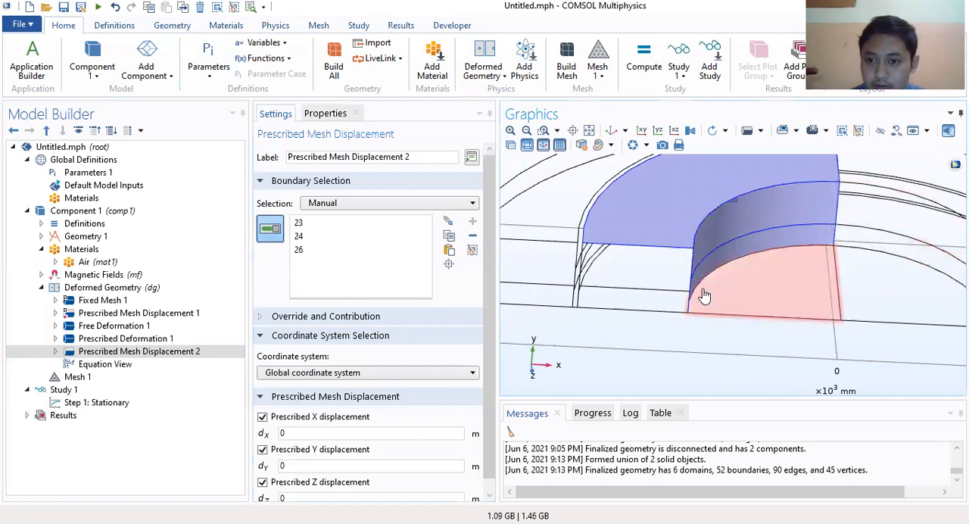
# Step: Add boundaries 38, 45 and 47 on the other half of the inner ring to the mesh displacement's boundary selection
pyautogui.moveTo(732, 281); pyautogui.dragTo(745, 316, button='right')
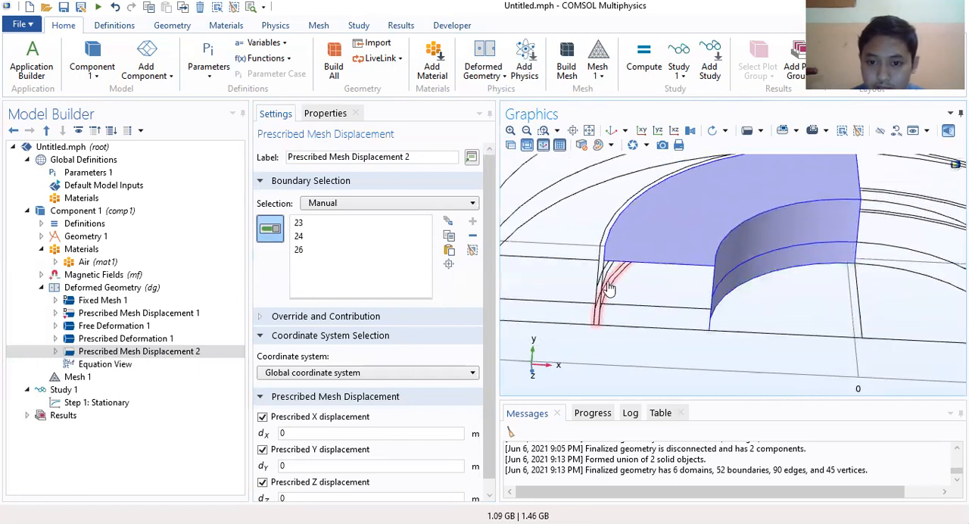
pyautogui.moveTo(734, 251); pyautogui.dragTo(789, 243, button='right')
pyautogui.moveTo(624, 250); pyautogui.dragTo(489, 285, button='right')
pyautogui.click(690, 222)
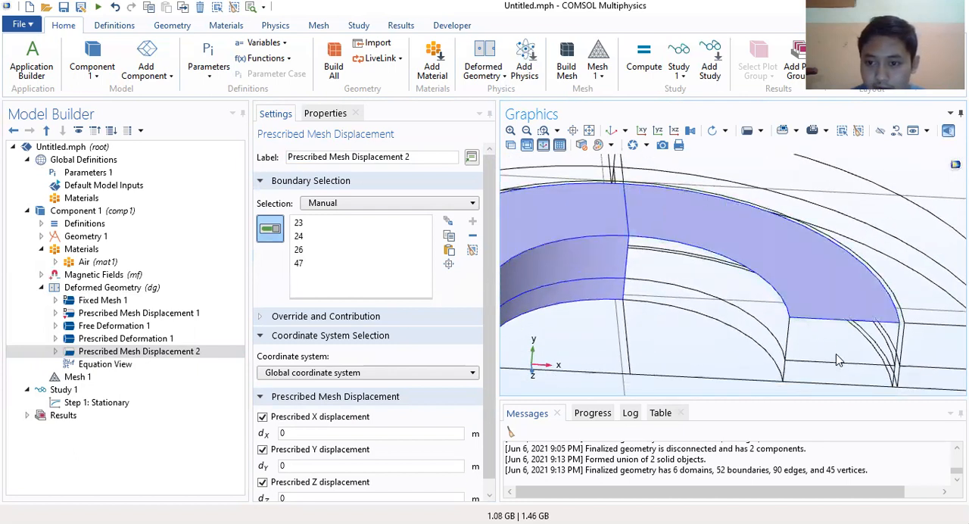
pyautogui.click(719, 295)
pyautogui.click(703, 309)
pyautogui.moveTo(846, 292); pyautogui.dragTo(946, 244, button='right')
pyautogui.moveTo(626, 265); pyautogui.dragTo(698, 281)
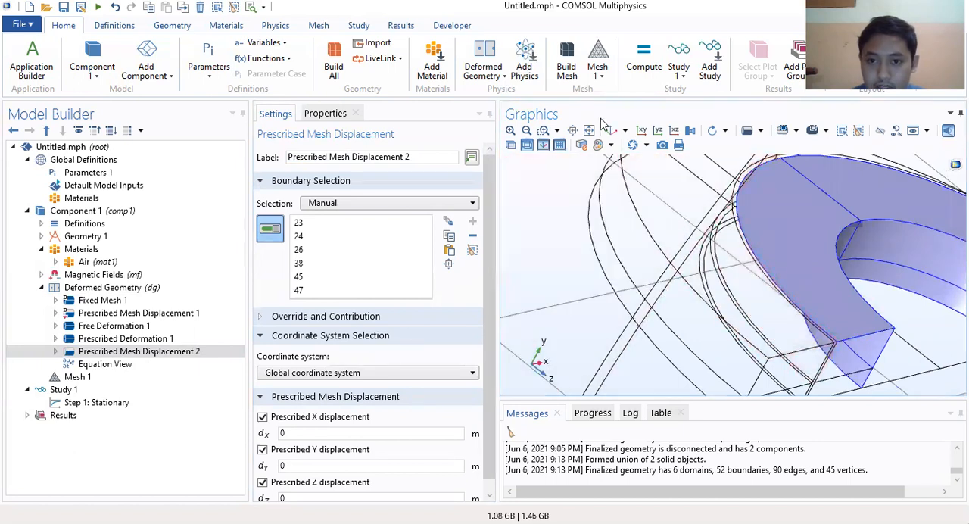
# Step: Add boundary 21, the outer curved face on the negative-x half of the inner ring, to the selection
pyautogui.click(511, 132)
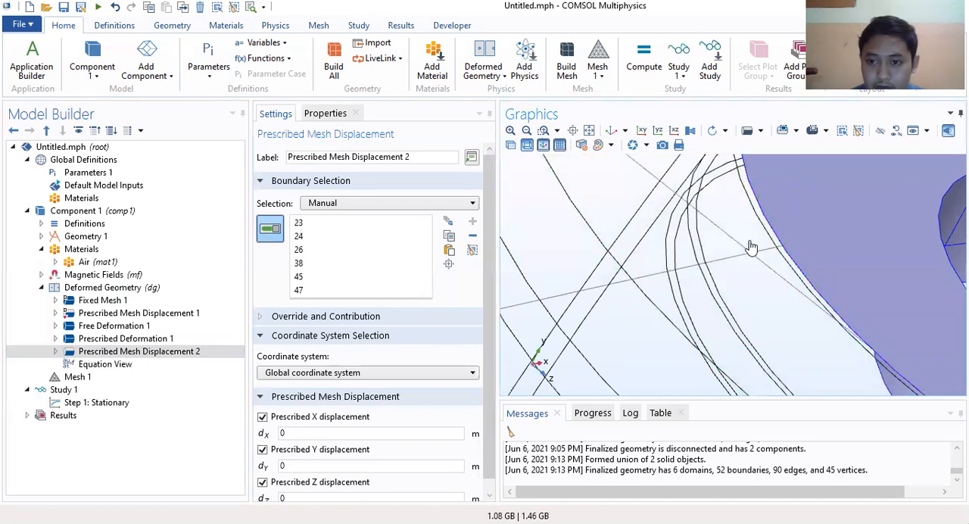
pyautogui.click(771, 239)
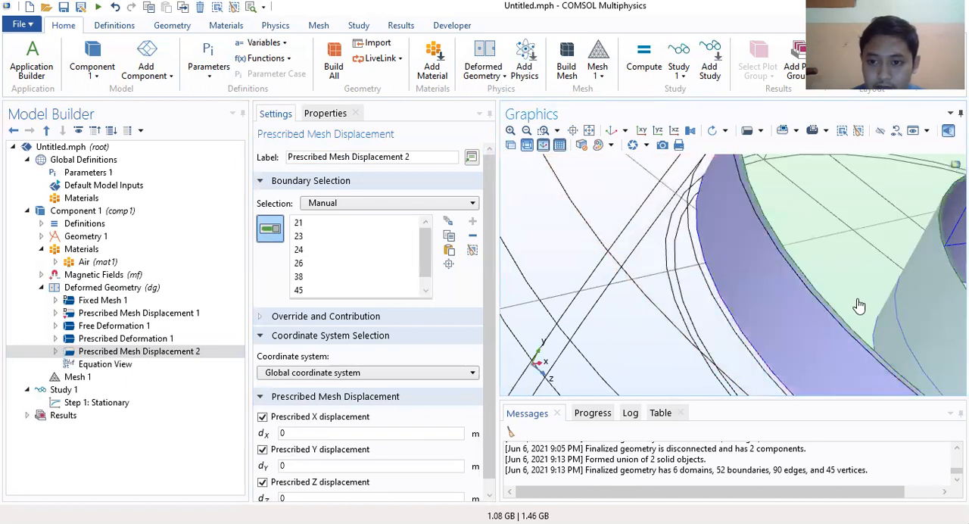
pyautogui.moveTo(878, 266); pyautogui.dragTo(651, 176, button='right')
# Step: Add boundary 44, the outer curved face on the positive-x half of the inner ring, leaving boundary 42 out of the selection
pyautogui.click(526, 130)
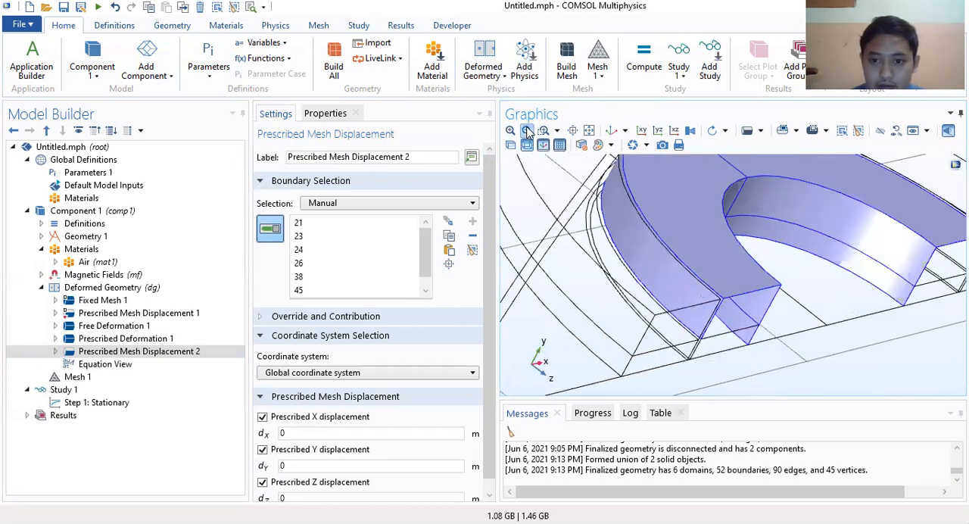
pyautogui.click(526, 130)
pyautogui.moveTo(820, 267); pyautogui.dragTo(571, 165)
pyautogui.click(510, 132)
pyautogui.moveTo(811, 246); pyautogui.dragTo(640, 226, button='right')
pyautogui.moveTo(703, 237); pyautogui.dragTo(725, 277)
pyautogui.moveTo(661, 240); pyautogui.dragTo(712, 322)
pyautogui.click(510, 131)
pyautogui.click(510, 131)
pyautogui.moveTo(650, 246); pyautogui.dragTo(721, 295, button='right')
pyautogui.click(687, 279)
pyautogui.click(687, 276)
pyautogui.click(689, 287)
pyautogui.click(689, 287)
pyautogui.click(527, 131)
pyautogui.moveTo(660, 306); pyautogui.dragTo(630, 333)
pyautogui.click(648, 338)
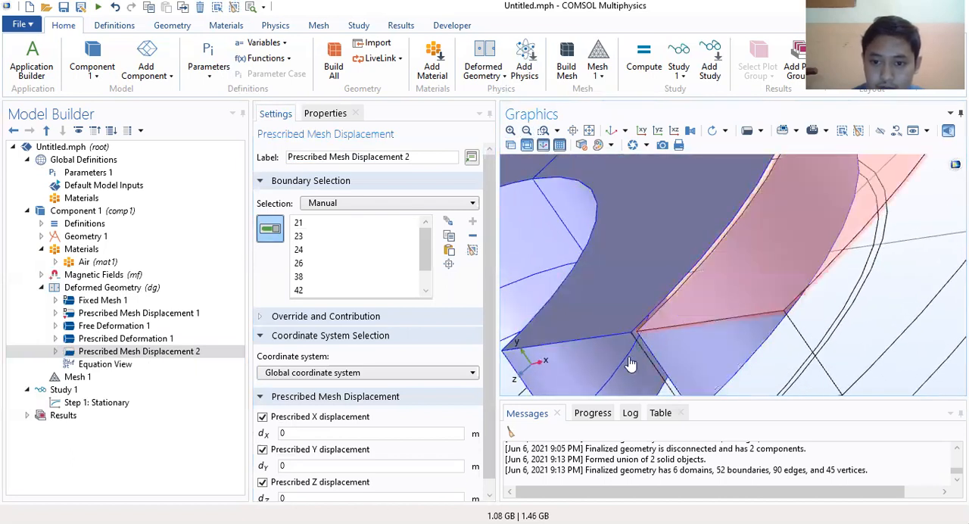
pyautogui.moveTo(756, 342); pyautogui.dragTo(777, 338)
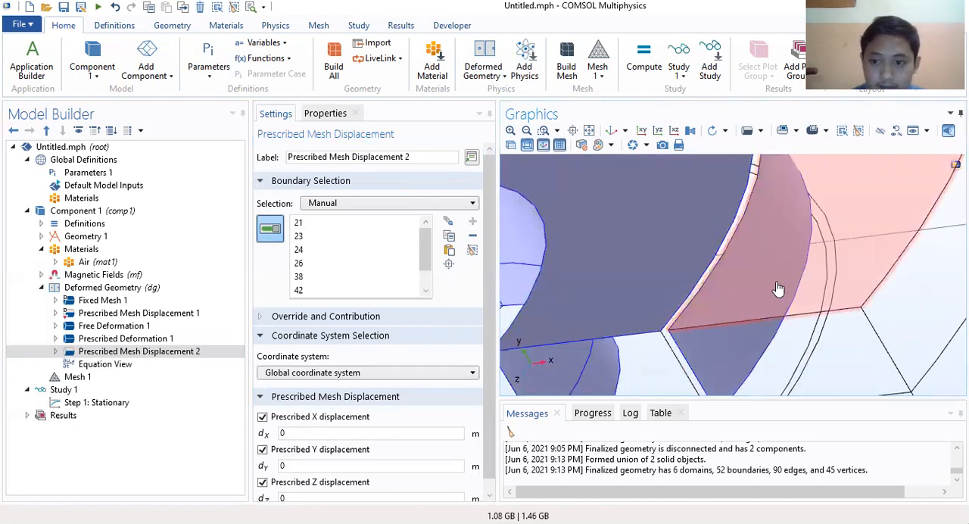
pyautogui.click(695, 357)
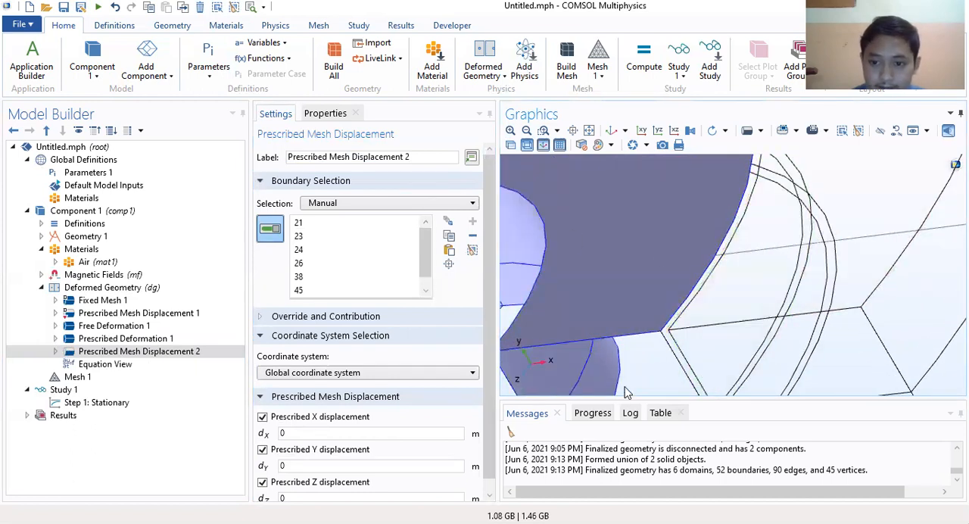
pyautogui.click(667, 340)
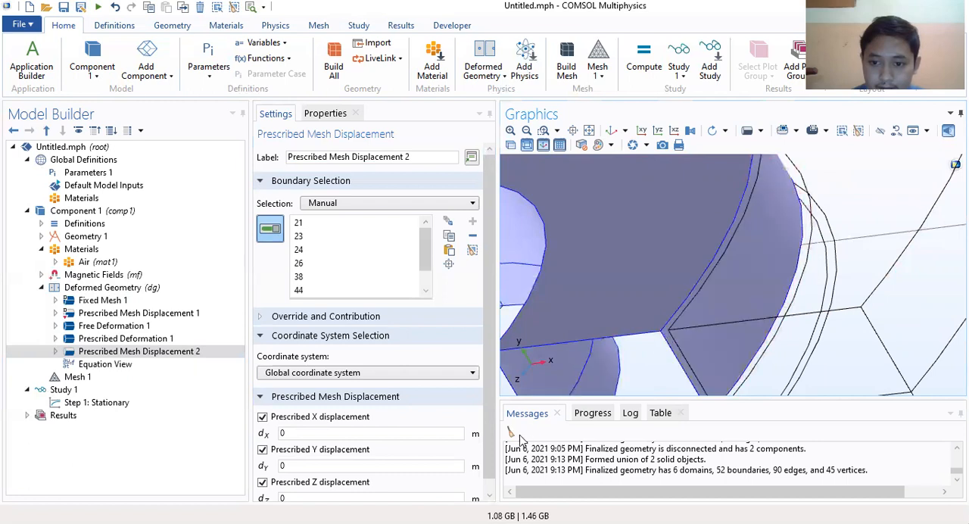
# Step: Add boundary 36 to the mesh displacement and check the inner ring for faces missing from the selection
pyautogui.click(526, 130)
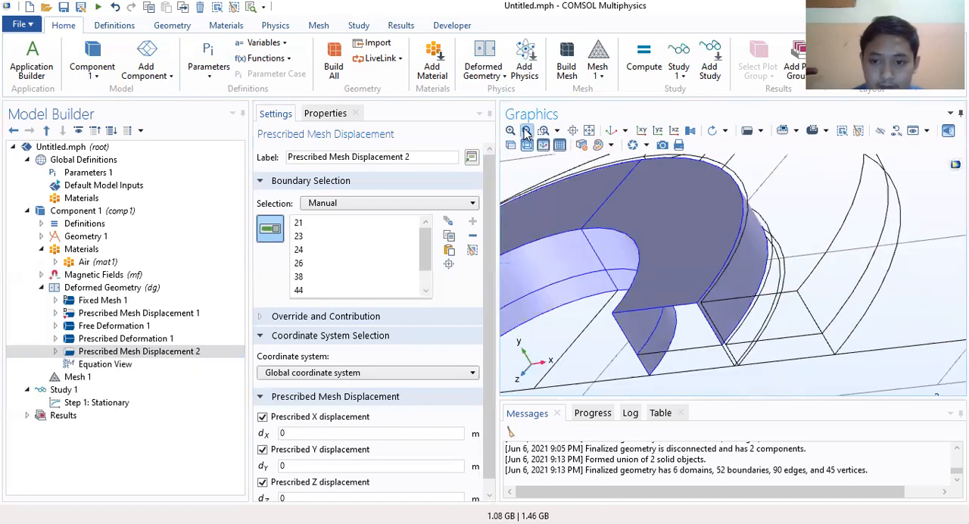
pyautogui.click(526, 130)
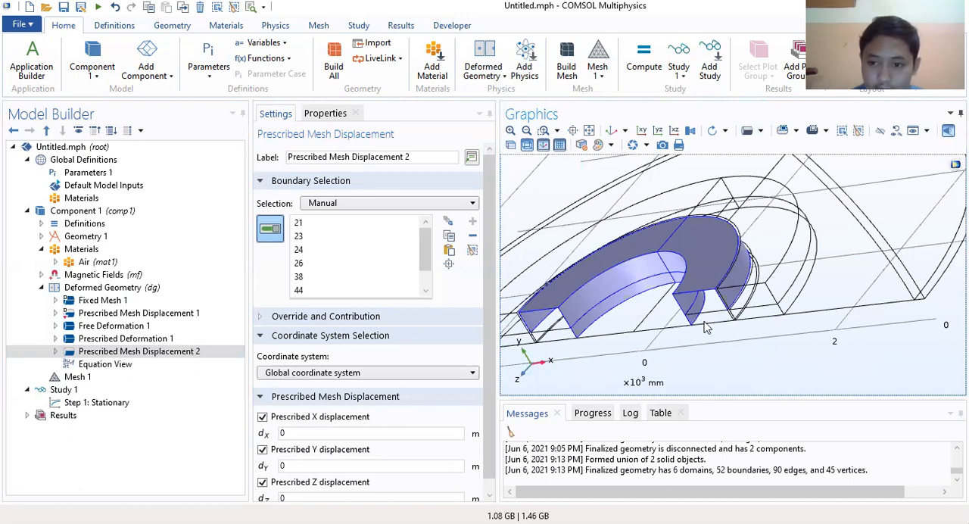
pyautogui.moveTo(627, 301); pyautogui.dragTo(703, 296, button='right')
pyautogui.scroll(4, 633, 317)
pyautogui.moveTo(716, 357); pyautogui.dragTo(660, 320)
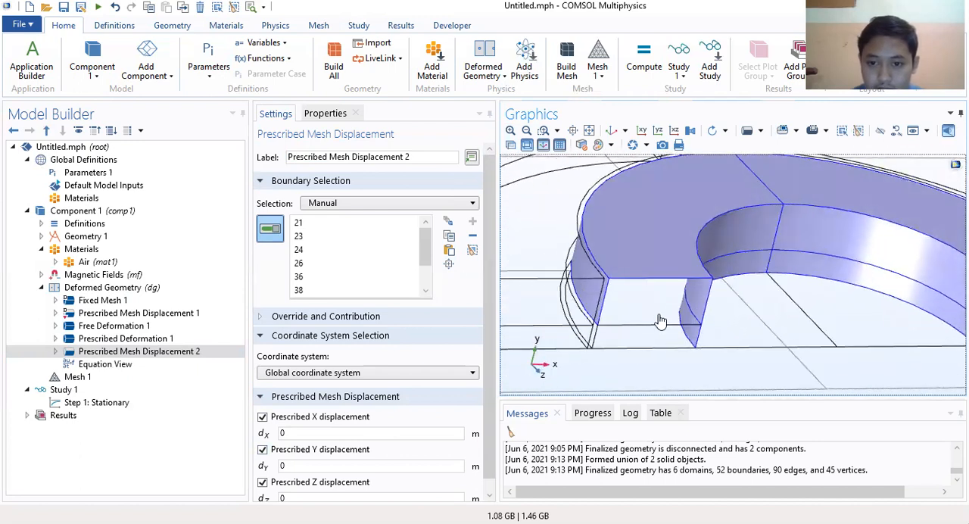
pyautogui.click(594, 333)
pyautogui.moveTo(813, 308); pyautogui.dragTo(813, 487)
pyautogui.moveTo(801, 448); pyautogui.dragTo(738, 331)
pyautogui.scroll(-2, 322, 275)
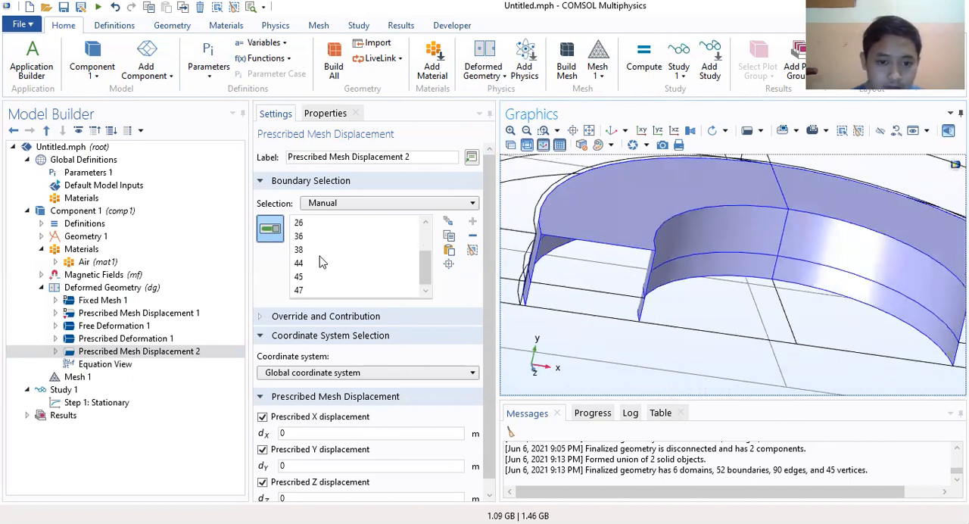
# Step: Set the prescribed X displacement of the inner ring's selected boundaries to dX
pyautogui.click(349, 316)
pyautogui.click(349, 318)
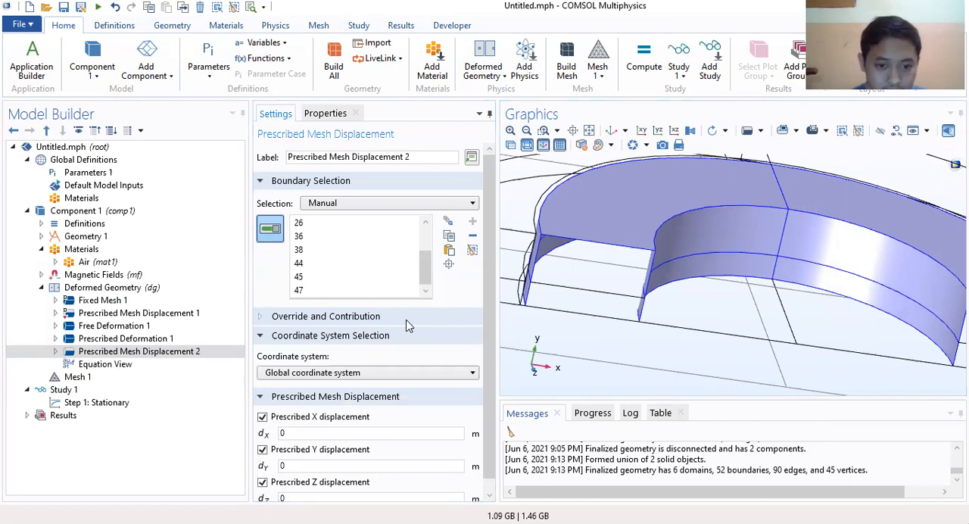
pyautogui.scroll(-1, 307, 426)
pyautogui.click(330, 421)
pyautogui.write('dX')
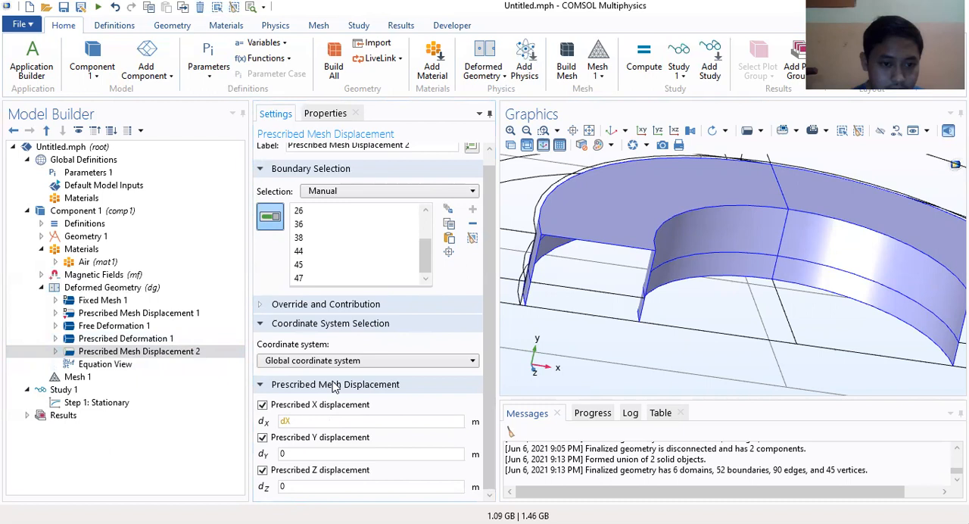
# Step: Add another boundary-level Prescribed Mesh Displacement to Deformed Geometry and assign it boundaries 4, 15 and 29
pyautogui.click(128, 288)
pyautogui.rightClick(127, 288)
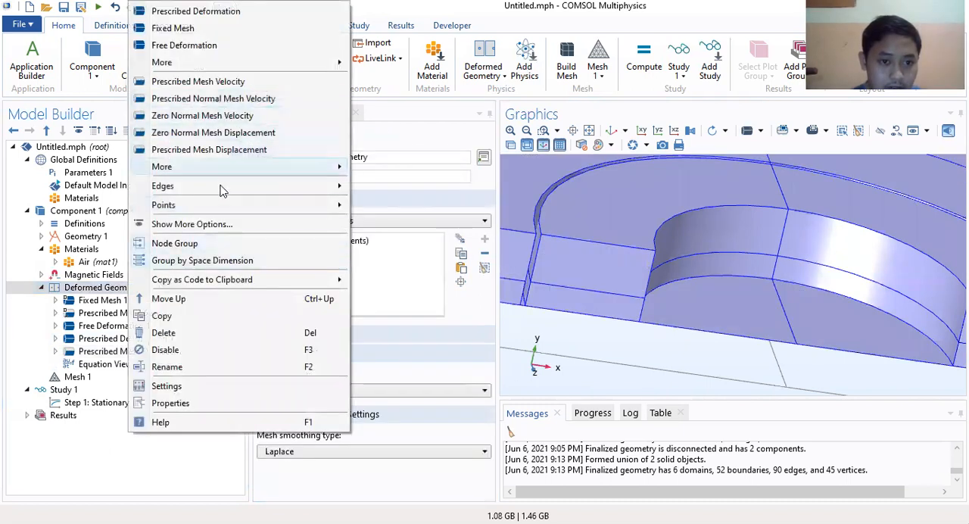
pyautogui.click(241, 150)
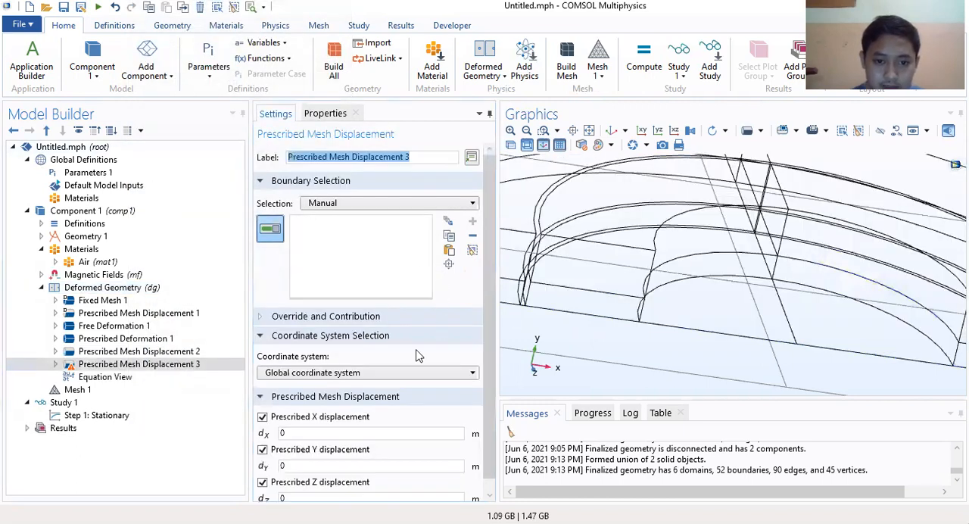
pyautogui.scroll(-1, 407, 399)
pyautogui.scroll(1, 407, 402)
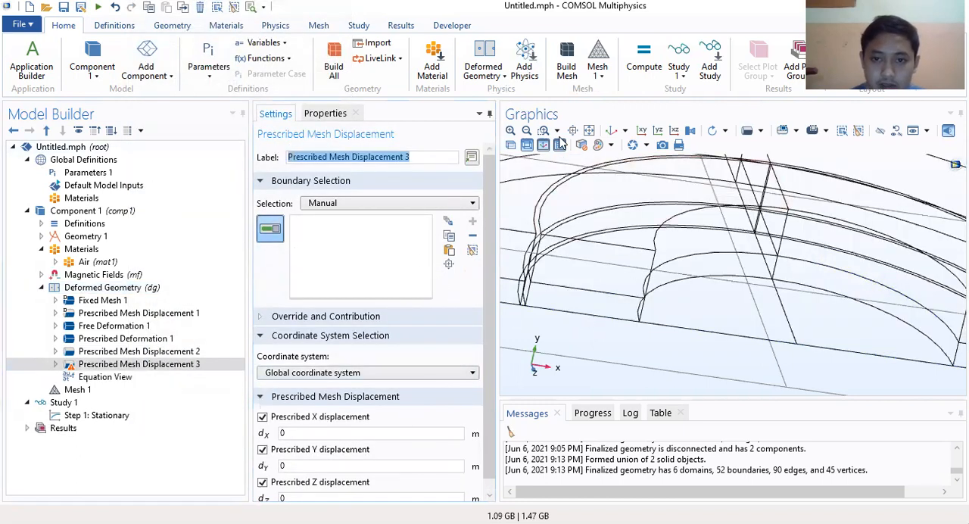
pyautogui.click(526, 130)
pyautogui.click(526, 131)
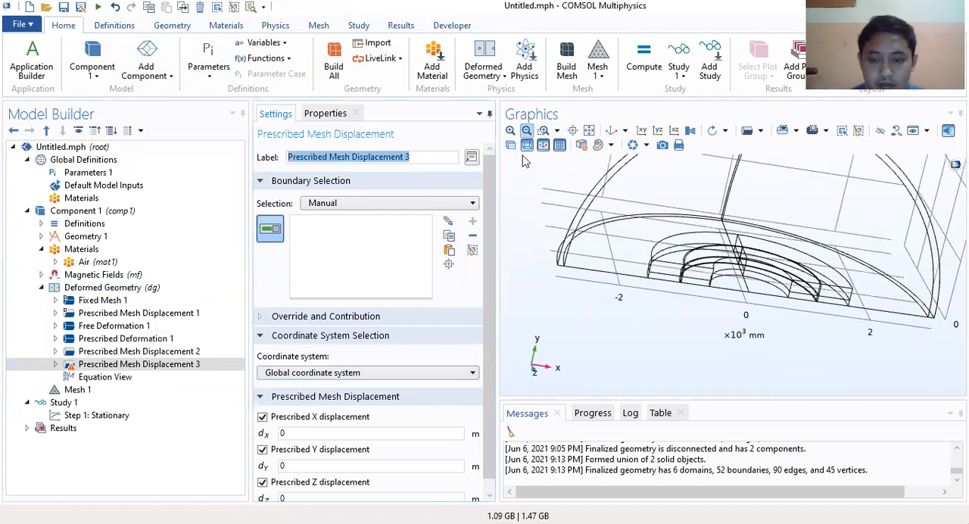
pyautogui.click(499, 233)
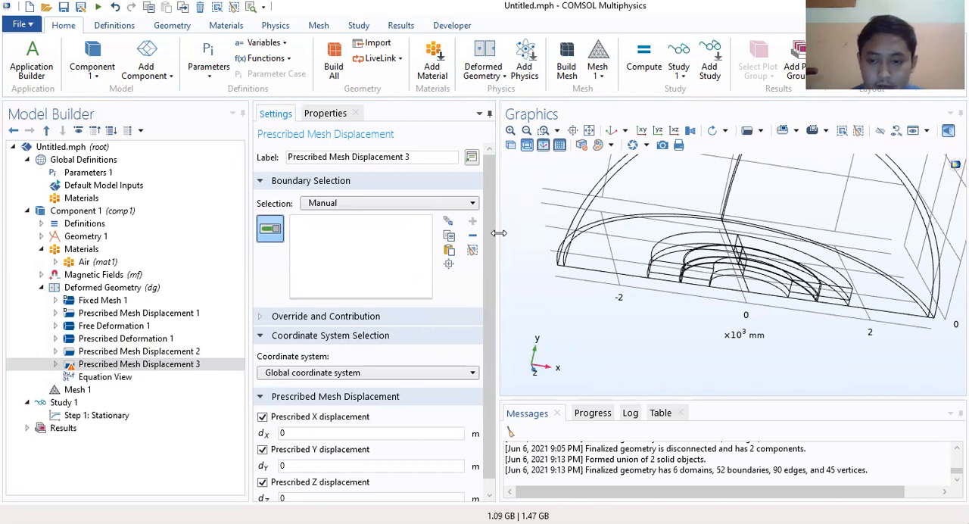
pyautogui.click(827, 227)
pyautogui.click(827, 260)
pyautogui.click(511, 131)
pyautogui.click(508, 134)
pyautogui.click(508, 134)
pyautogui.moveTo(630, 238); pyautogui.dragTo(916, 249, button='right')
pyautogui.click(629, 327)
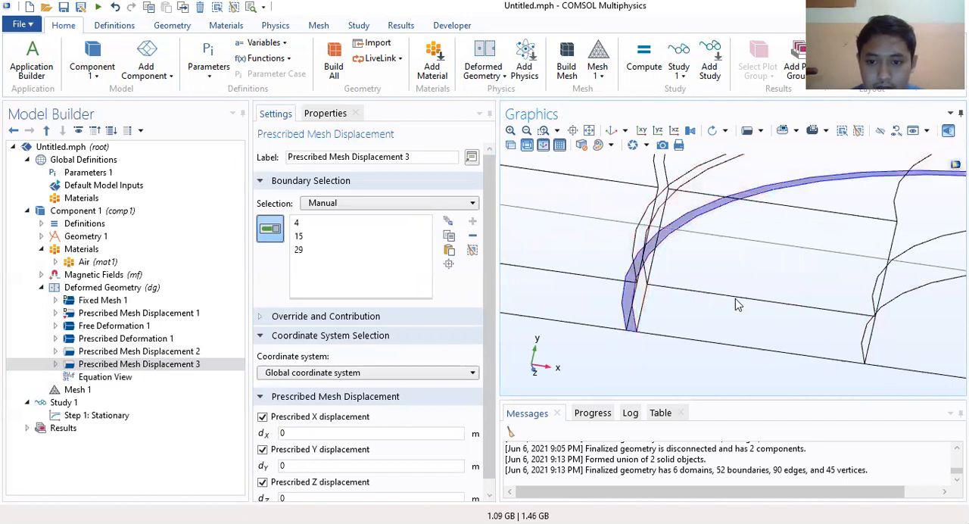
# Step: Add boundary 33, the thin gap face on the positive-x half, to the new mesh displacement's selection
pyautogui.click(525, 133)
pyautogui.click(526, 132)
pyautogui.moveTo(522, 208); pyautogui.dragTo(293, 203, button='right')
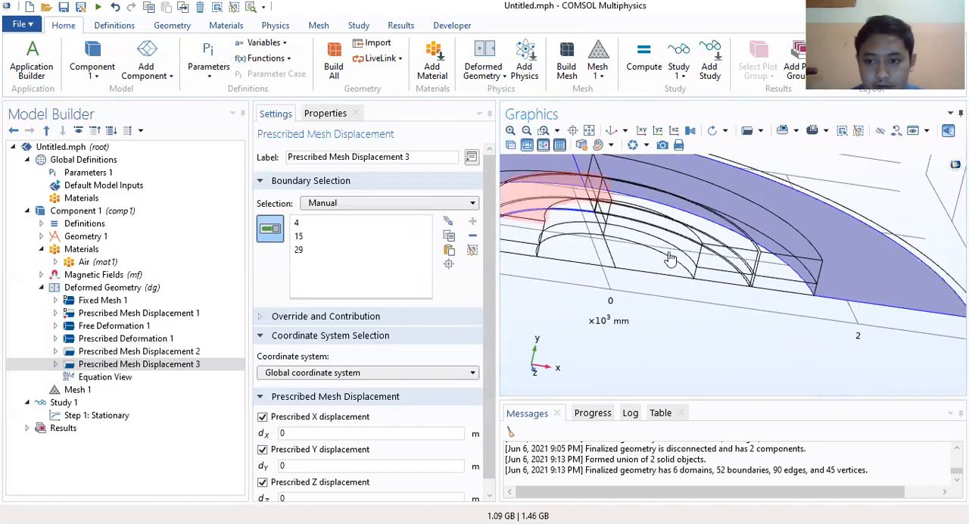
pyautogui.click(754, 294)
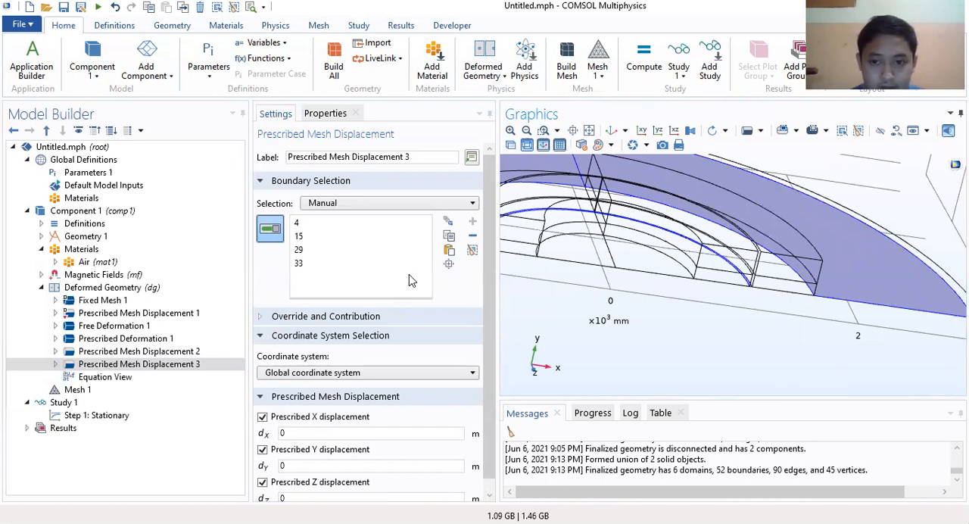
# Step: Turn off the prescribed X displacement for boundaries 4, 15, 29 and 33, keeping Y and Z prescribed
pyautogui.moveTo(646, 253); pyautogui.dragTo(829, 279, button='right')
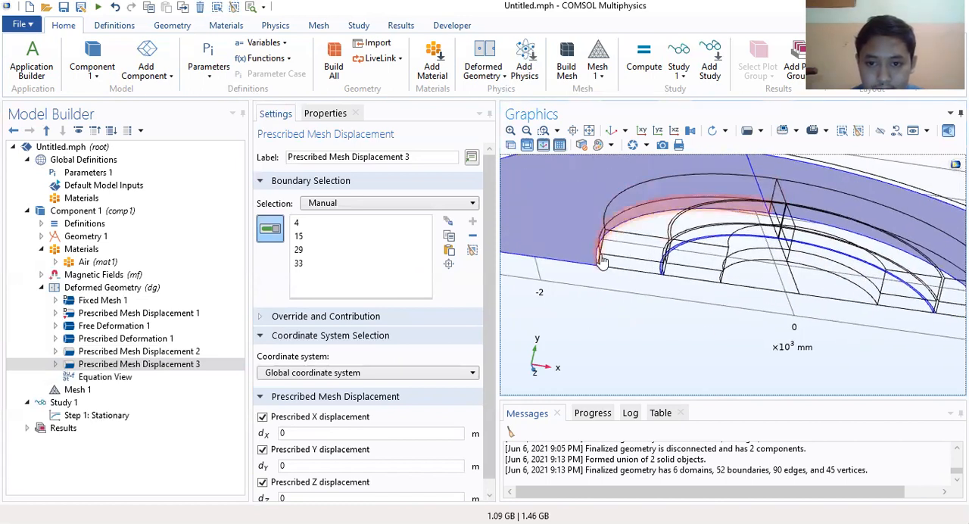
pyautogui.moveTo(775, 259); pyautogui.dragTo(698, 263, button='right')
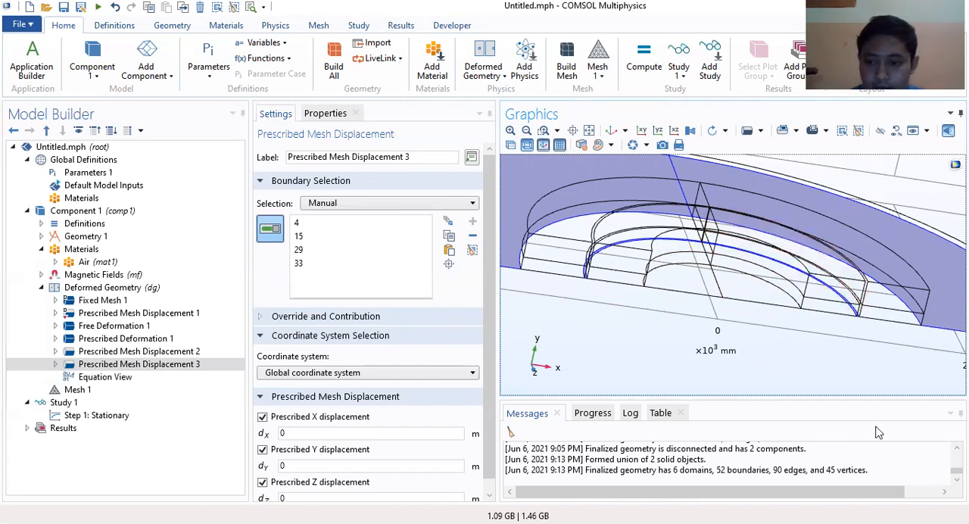
pyautogui.scroll(-4, 542, 275)
pyautogui.scroll(-1, 475, 326)
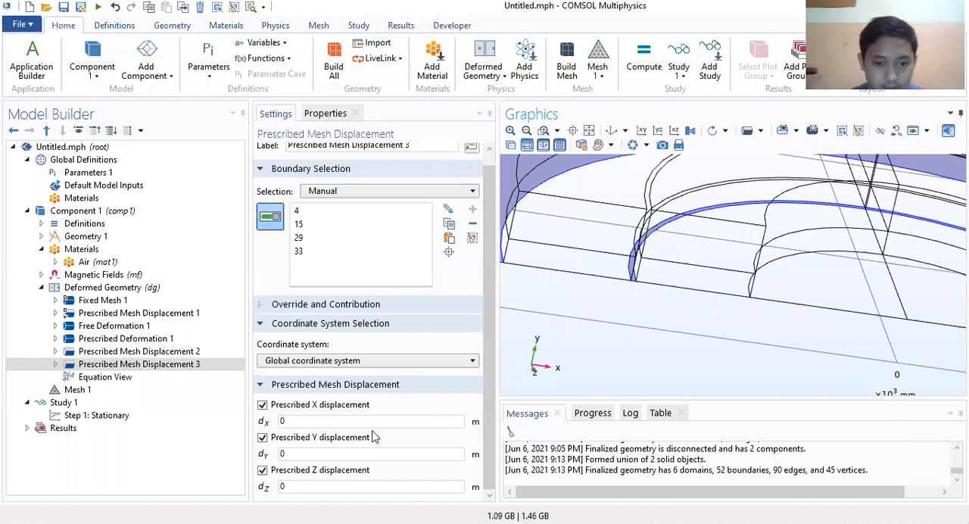
pyautogui.click(263, 406)
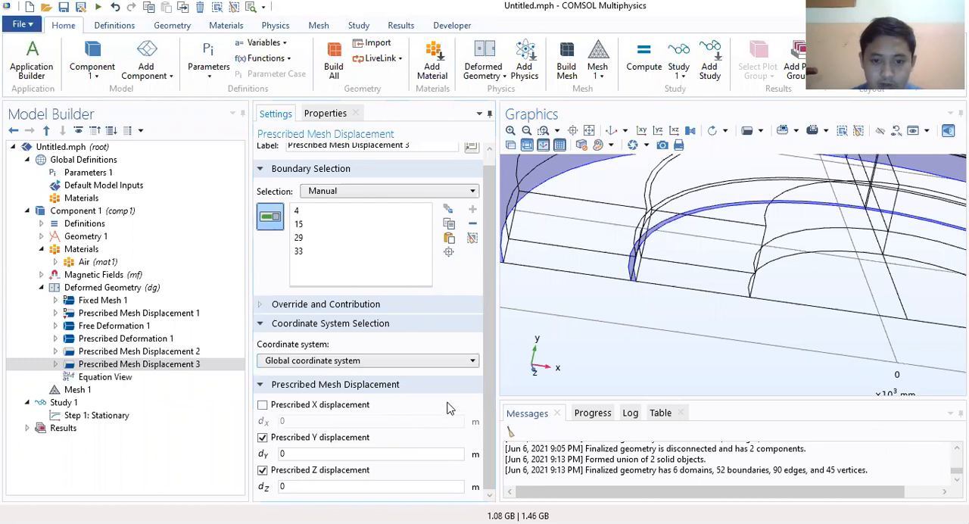
pyautogui.moveTo(696, 235); pyautogui.dragTo(706, 296, button='right')
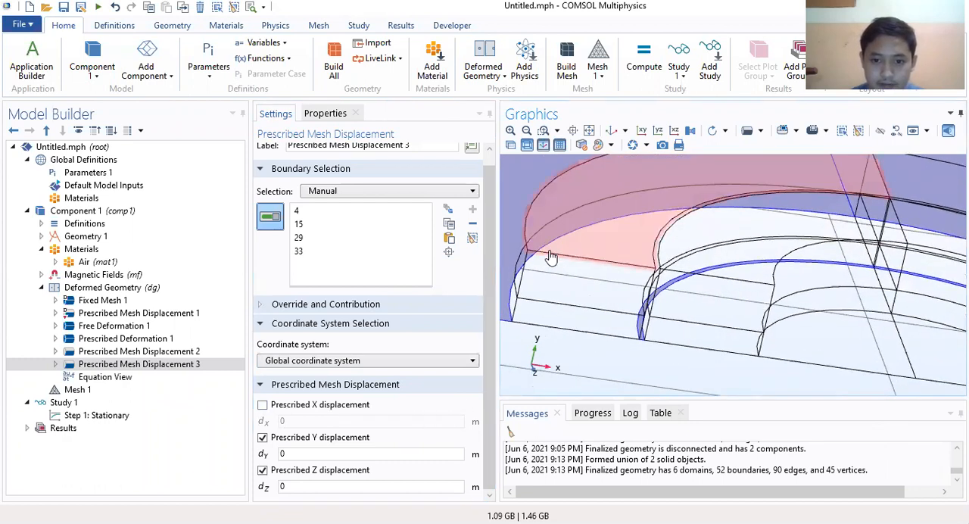
pyautogui.click(527, 130)
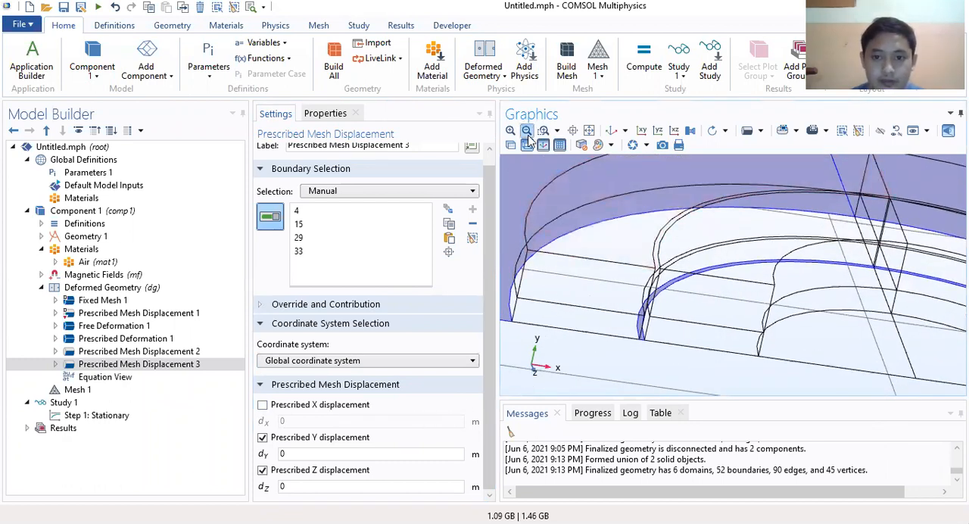
# Step: Inspect which faces boundaries 4, 15 and 29 cover in Prescribed Mesh Displacement 3's selection
pyautogui.moveTo(783, 323); pyautogui.dragTo(757, 325)
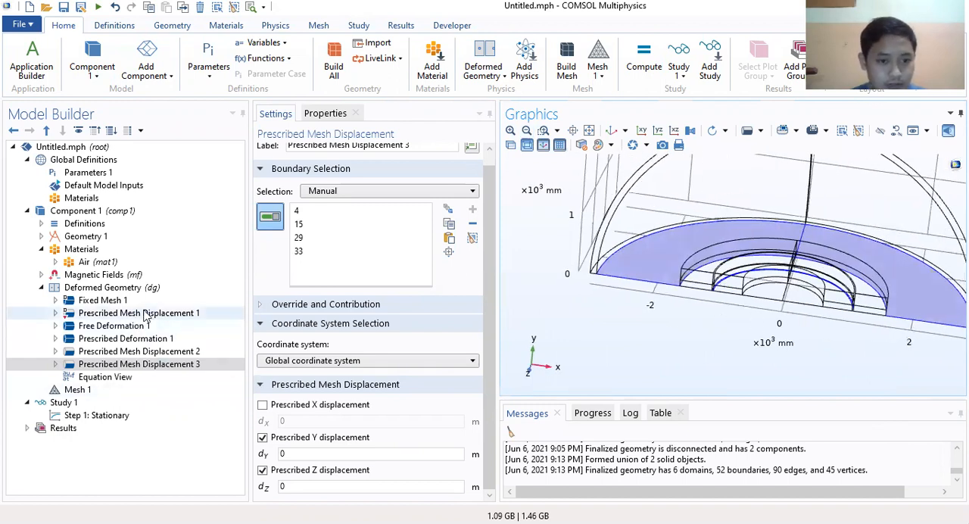
pyautogui.click(112, 301)
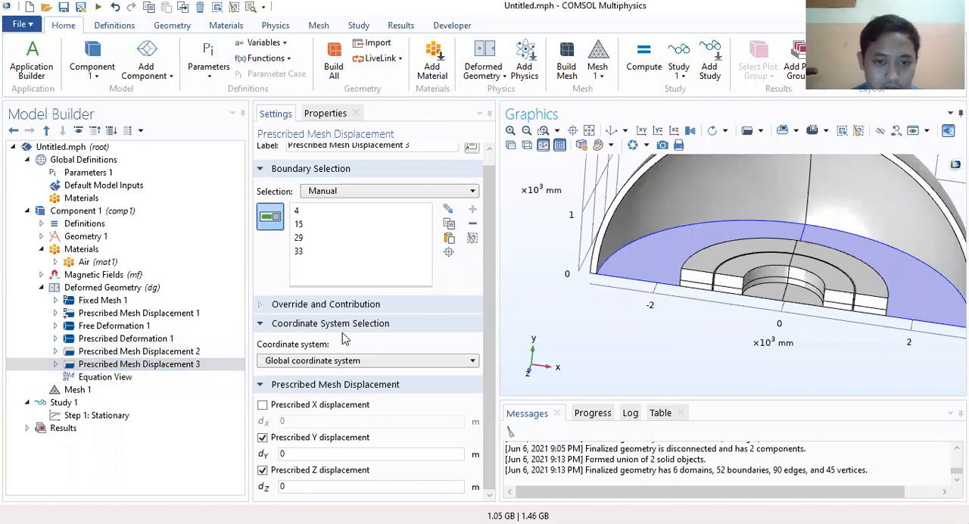
pyautogui.click(306, 212)
pyautogui.click(305, 225)
pyautogui.click(307, 238)
pyautogui.click(298, 212)
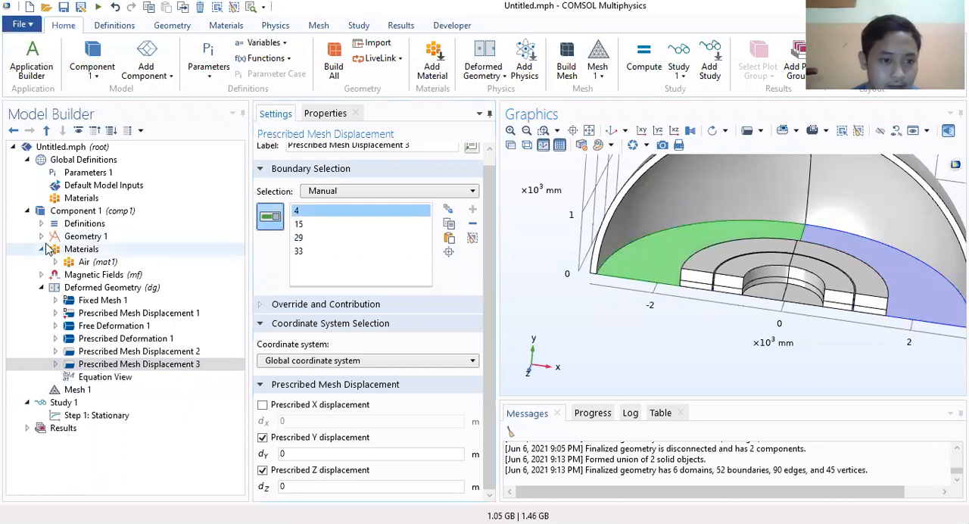
# Step: Disable Hide for Physics 1 under View 1 so that the concealed boundaries can be picked
pyautogui.click(40, 224)
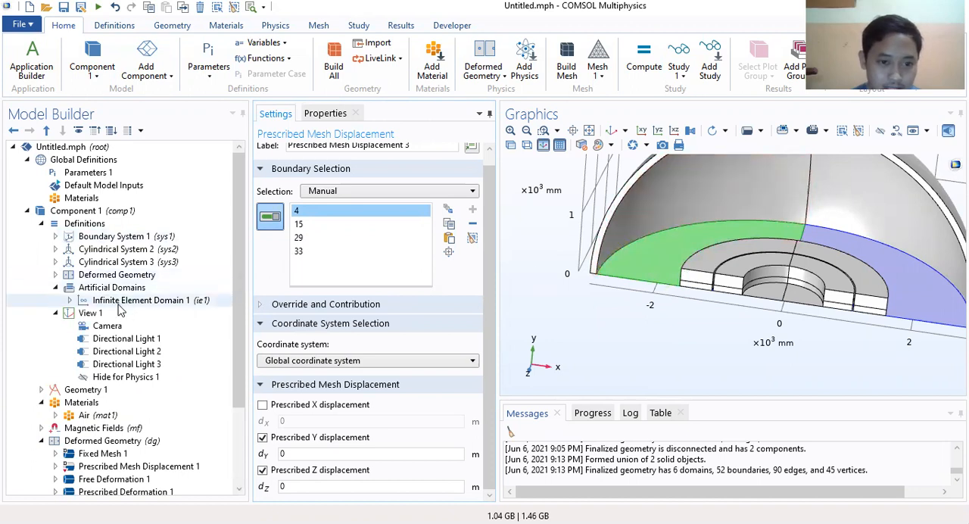
pyautogui.click(128, 377)
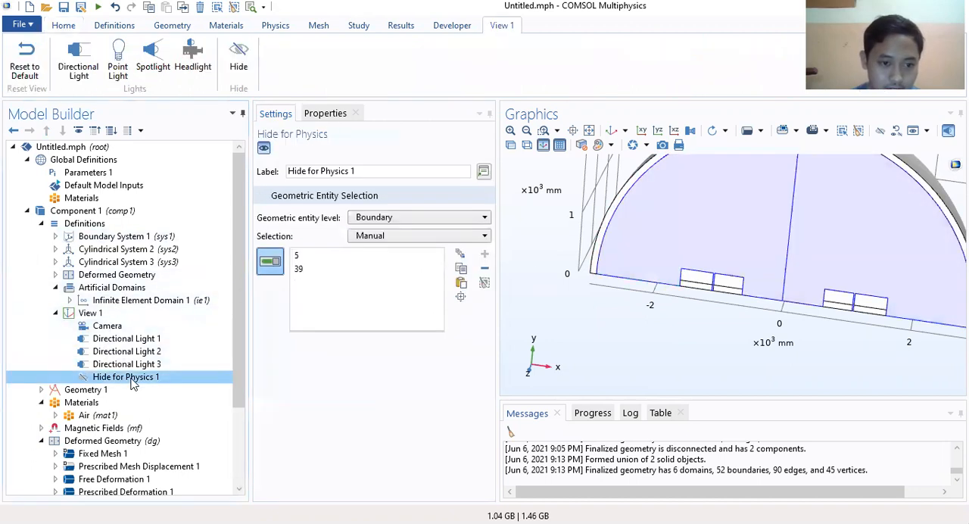
pyautogui.rightClick(130, 383)
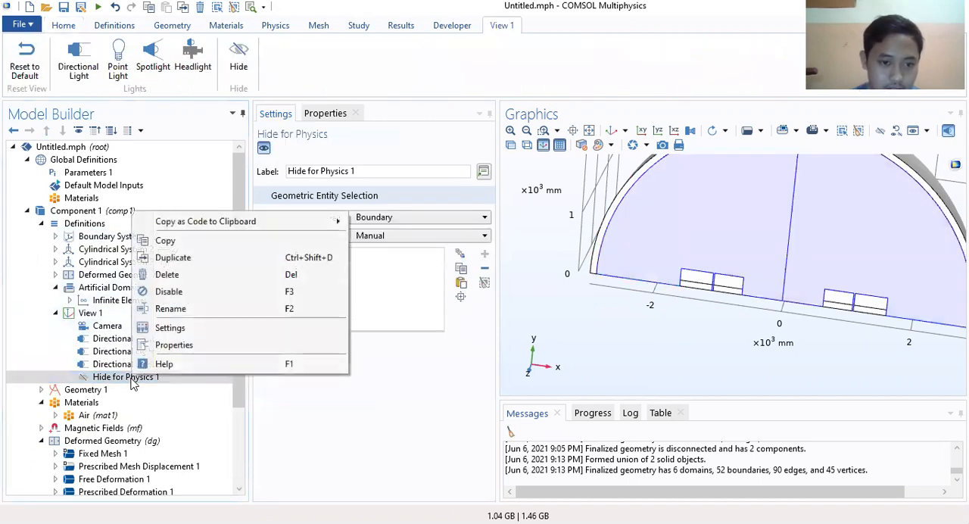
pyautogui.click(159, 292)
# Step: Add boundaries 5 and 39, the flat symmetry-plane faces of the air region, to Prescribed Mesh Displacement 3's selection
pyautogui.scroll(-3, 239, 308)
pyautogui.click(115, 415)
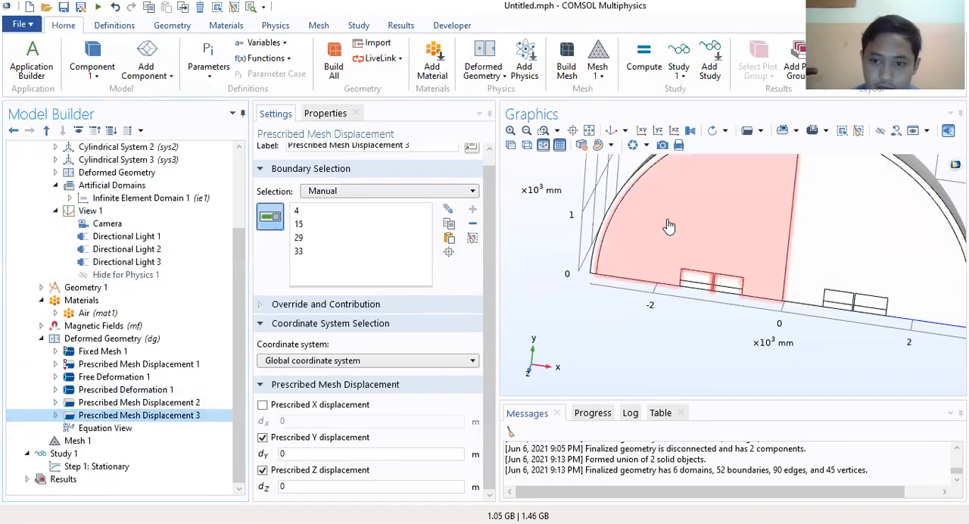
pyautogui.click(864, 238)
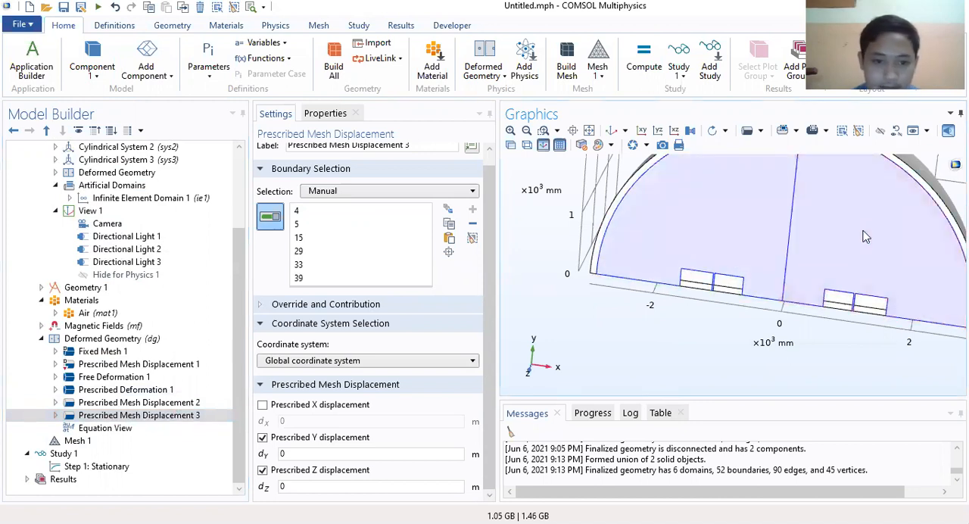
pyautogui.click(139, 415)
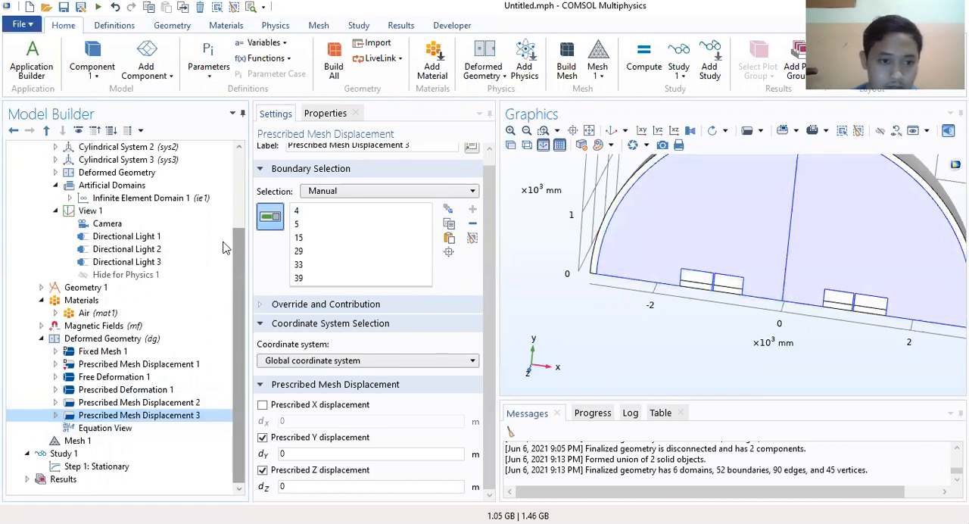
# Step: Re-enable Hide for Physics 1 under View 1
pyautogui.click(133, 275)
pyautogui.rightClick(136, 275)
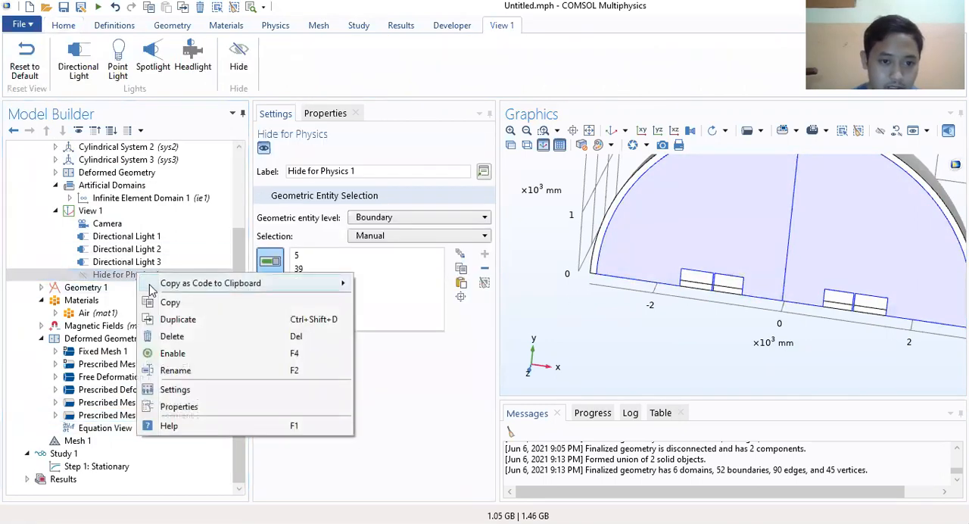
pyautogui.click(171, 353)
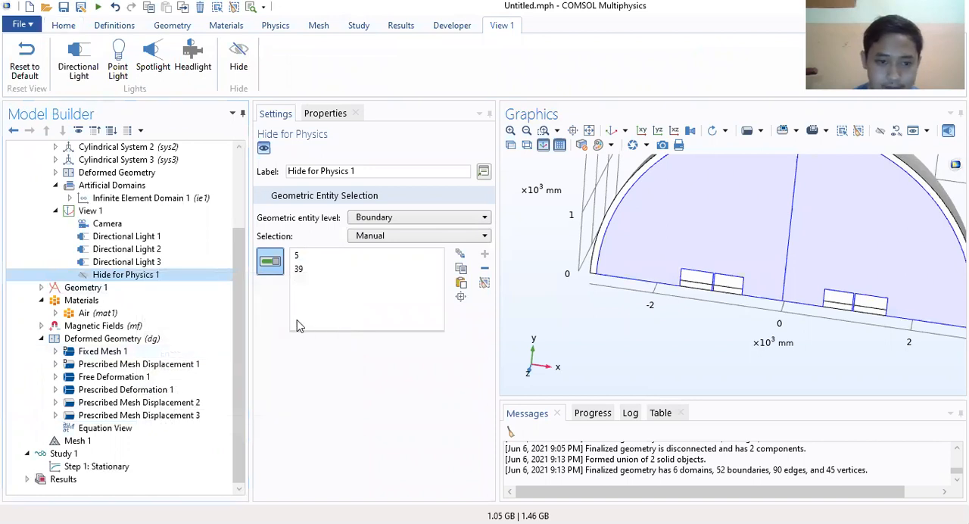
# Step: Check boundaries 5 and 39 in Prescribed Mesh Displacement 3 and review the domain selections of Deformed Geometry and Fixed Mesh 1
pyautogui.click(126, 417)
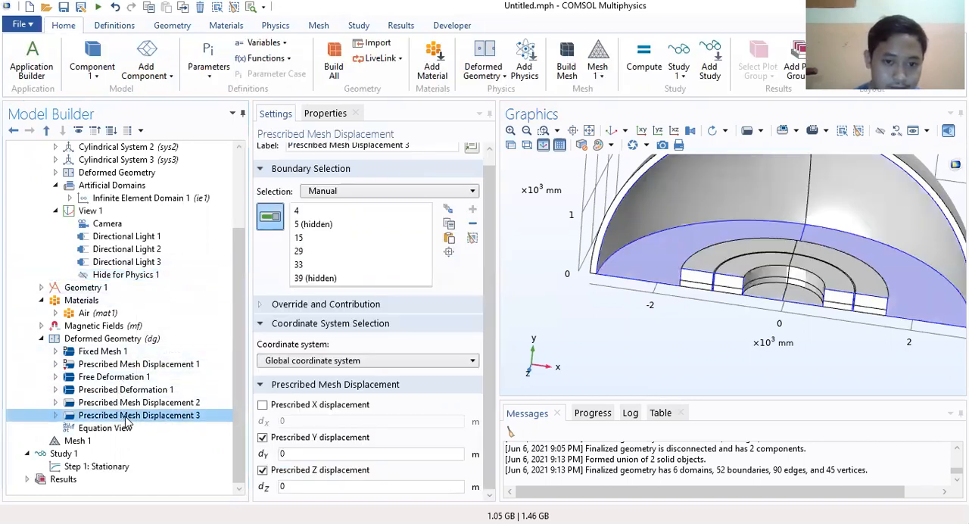
pyautogui.click(328, 224)
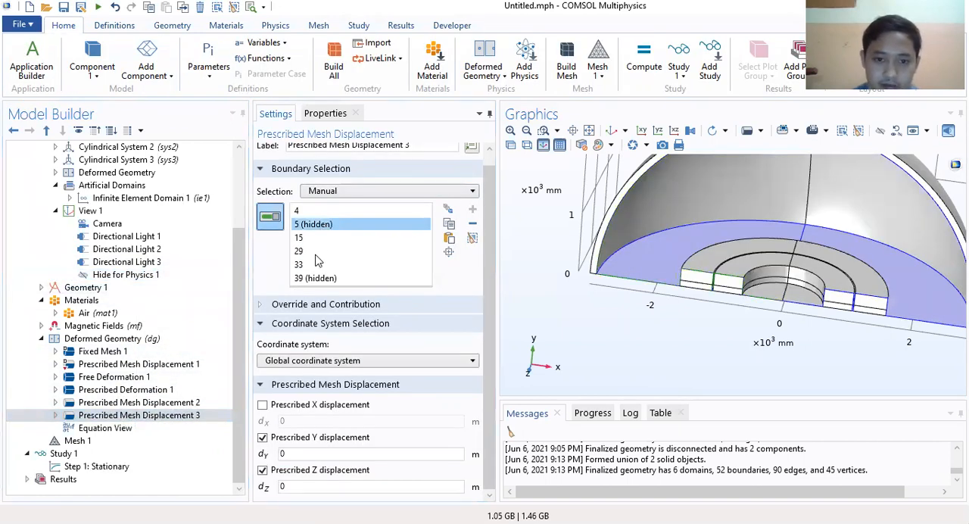
pyautogui.click(318, 278)
pyautogui.click(321, 224)
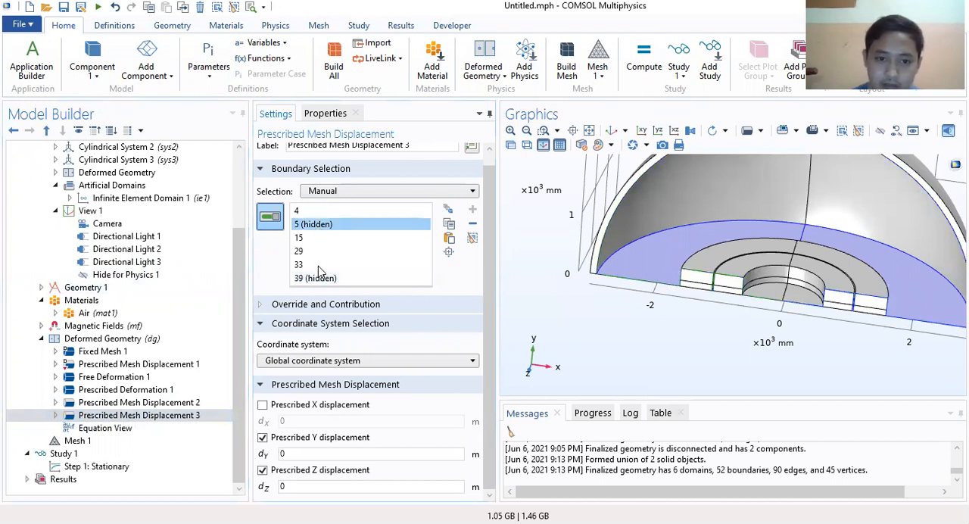
pyautogui.click(658, 484)
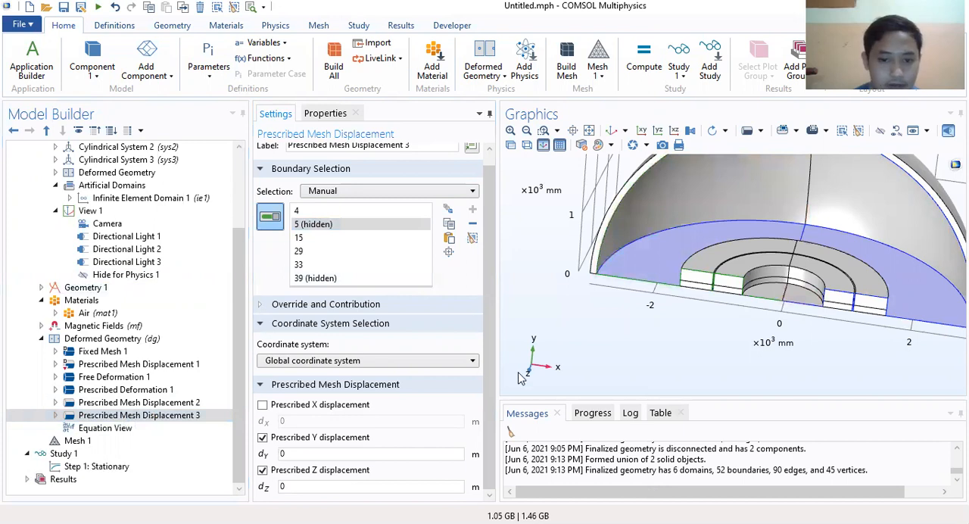
pyautogui.click(138, 340)
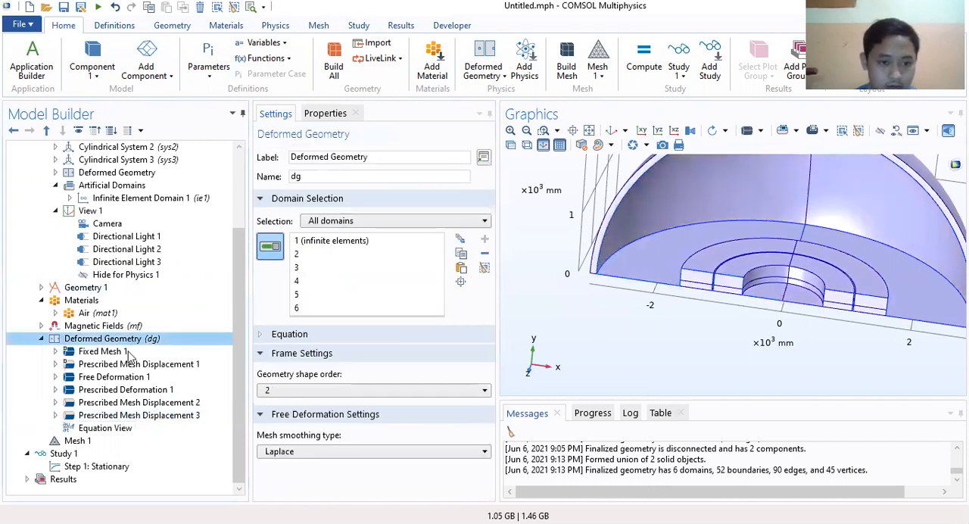
pyautogui.click(121, 353)
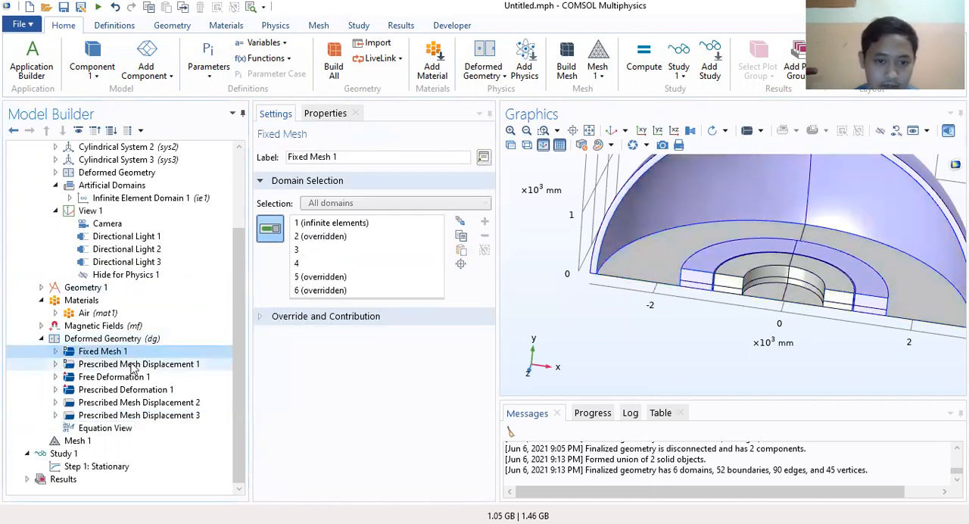
pyautogui.click(133, 365)
pyautogui.click(130, 352)
pyautogui.click(130, 339)
pyautogui.click(134, 353)
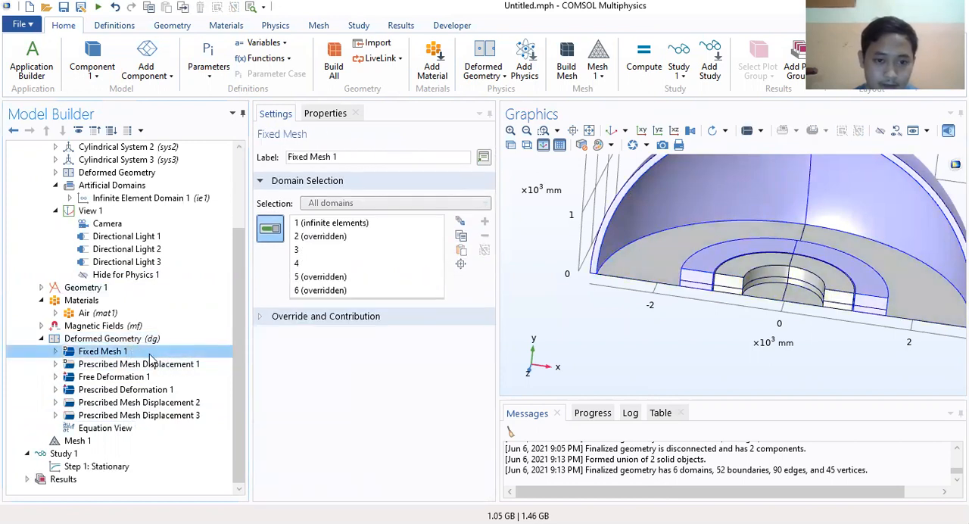
pyautogui.click(41, 339)
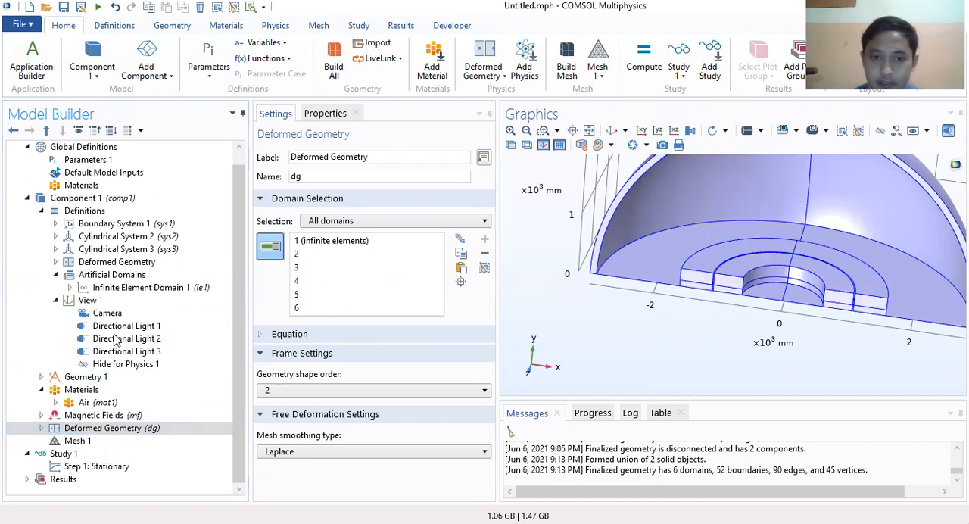
# Step: Find the Sensitivity (sens) physics interface by searching for "sensi" and add it to Component 1
pyautogui.click(494, 76)
pyautogui.click(526, 69)
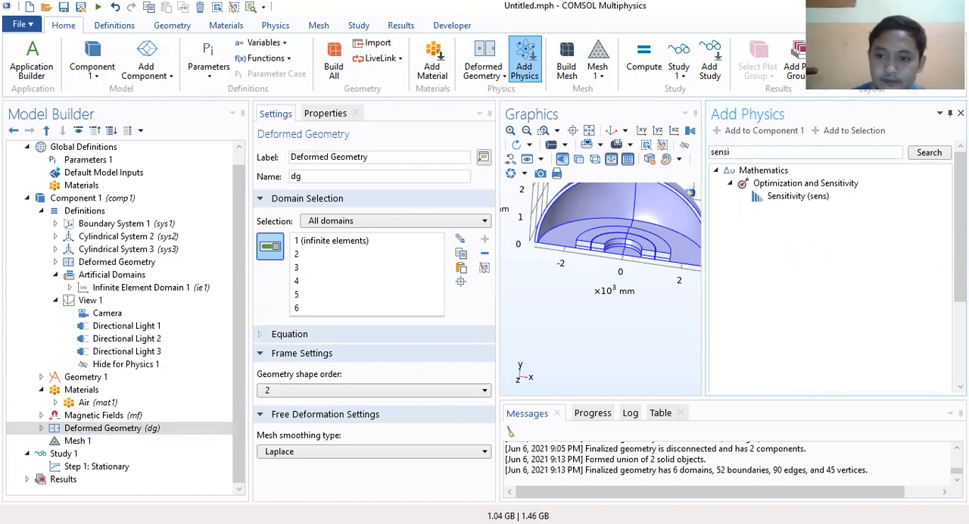
pyautogui.click(807, 198)
pyautogui.click(759, 130)
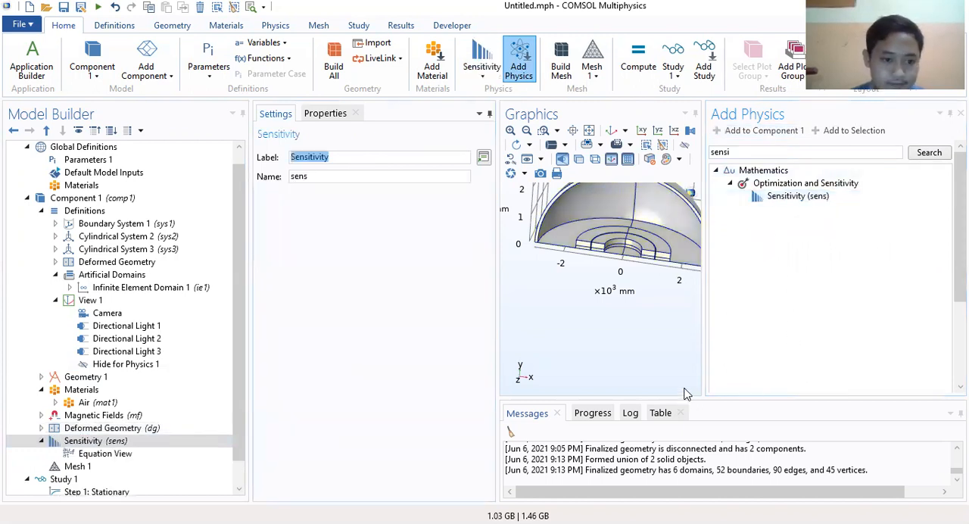
pyautogui.click(960, 113)
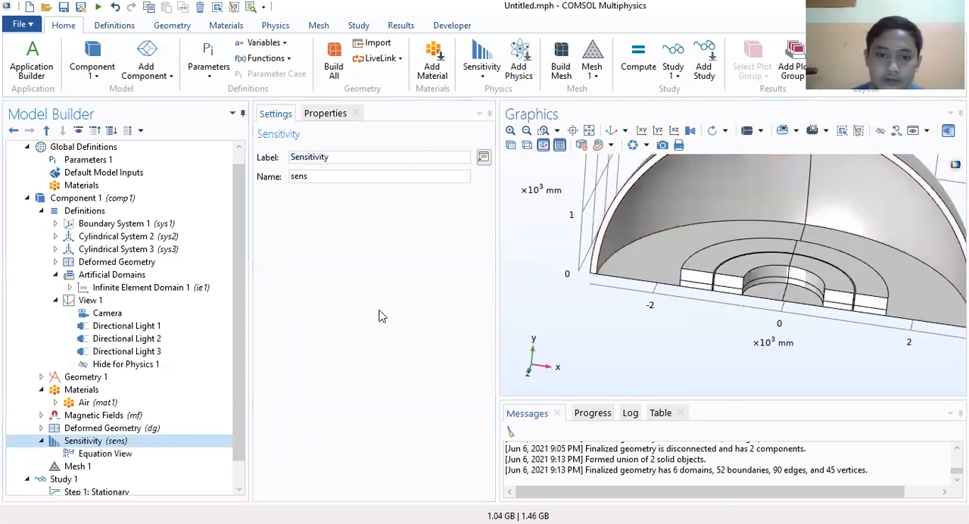
# Step: Add a Global Control Variables node to the Sensitivity interface
pyautogui.scroll(-1, 126, 368)
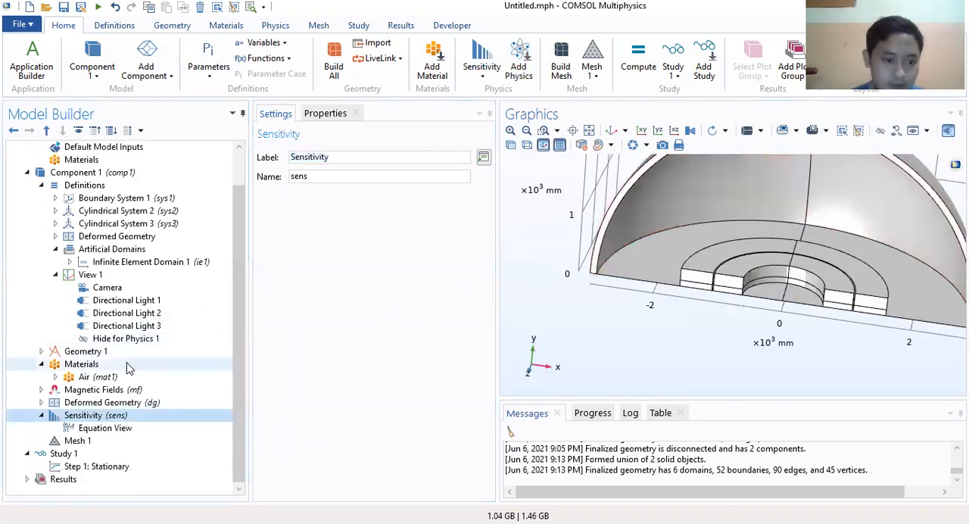
pyautogui.rightClick(99, 418)
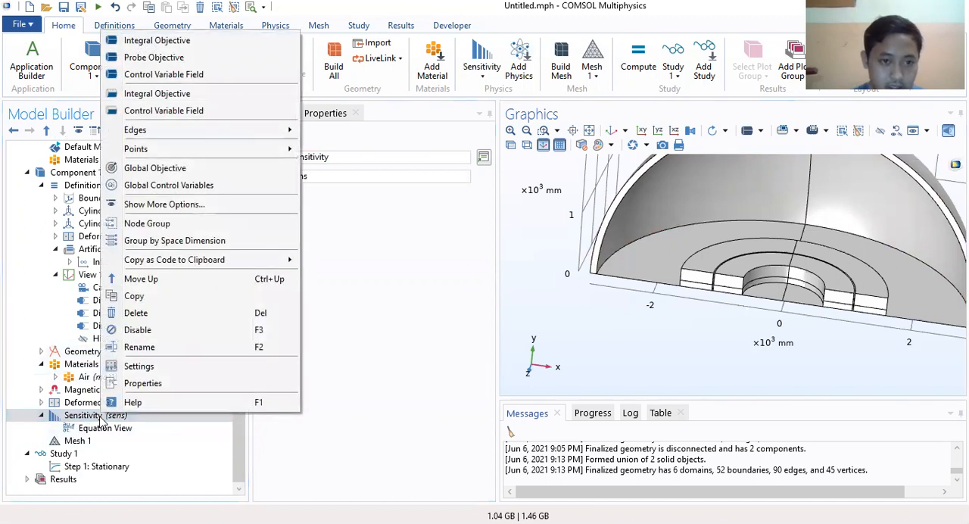
pyautogui.click(163, 185)
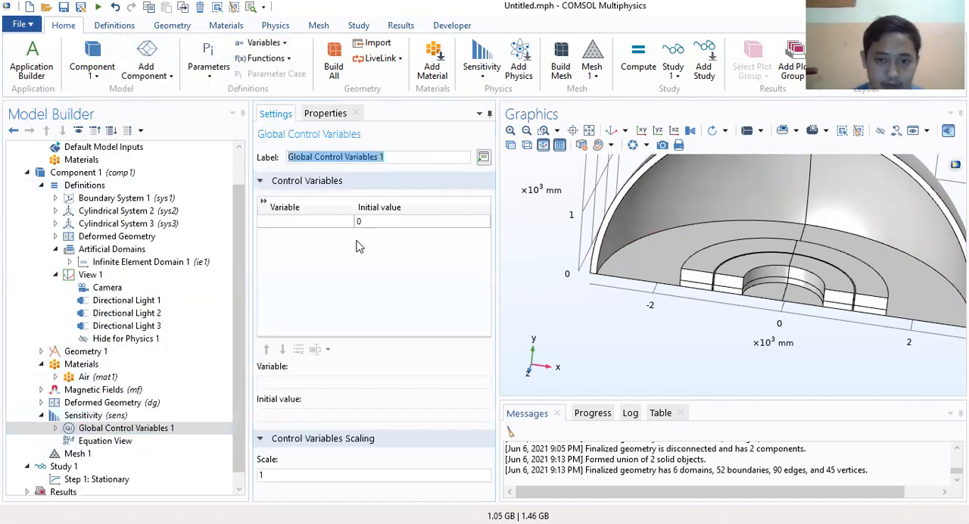
pyautogui.click(360, 247)
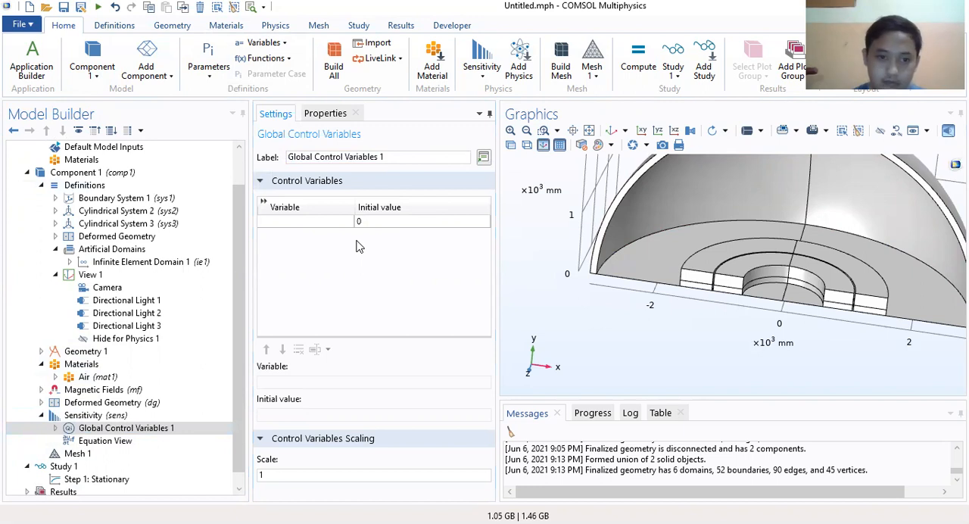
# Step: Define dX as the control variable in Global Control Variables 1
pyautogui.click(288, 222)
pyautogui.click(288, 222)
pyautogui.write('dX')
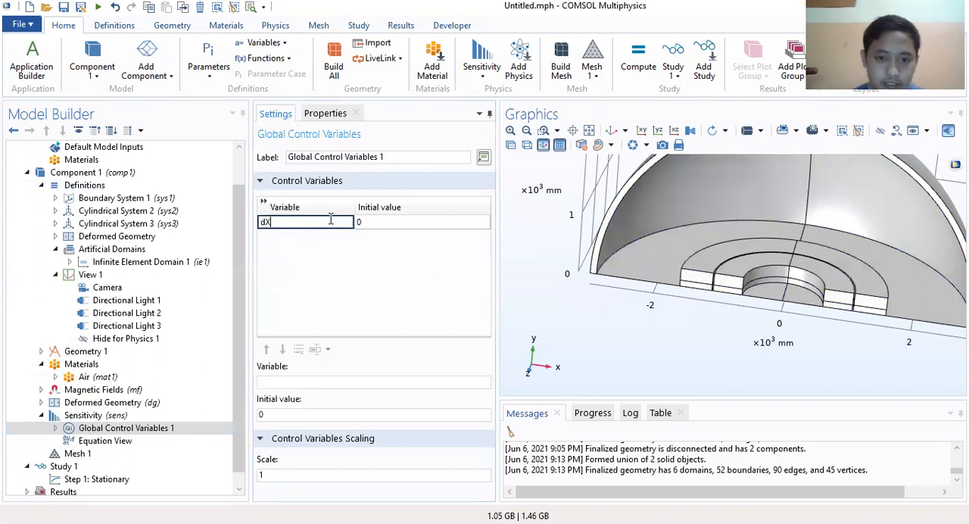
pyautogui.click(338, 245)
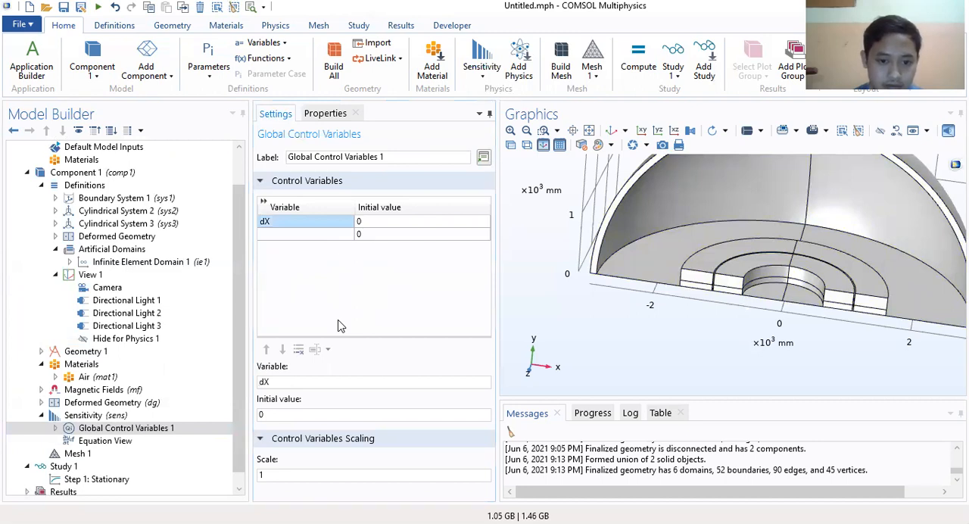
pyautogui.click(362, 406)
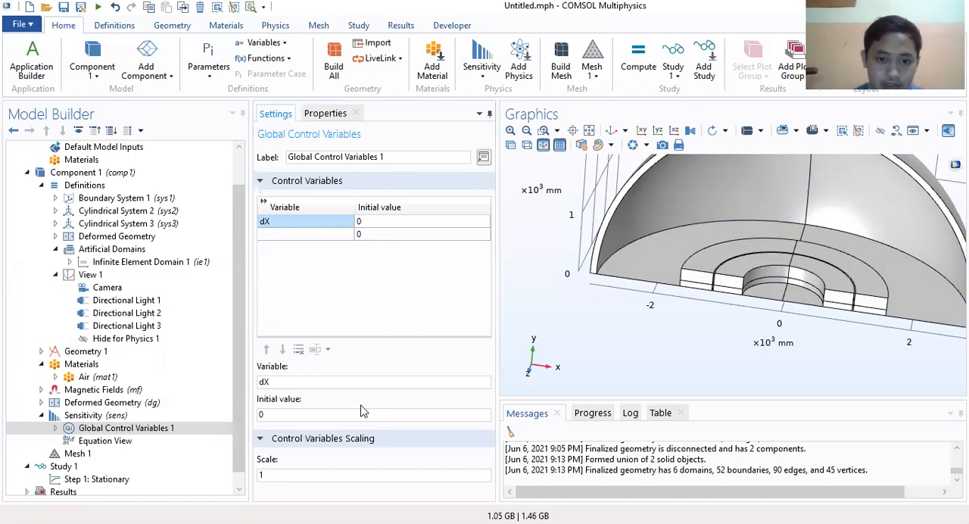
pyautogui.moveTo(292, 383); pyautogui.dragTo(224, 389)
pyautogui.press('BackSpace')
pyautogui.write('dX')
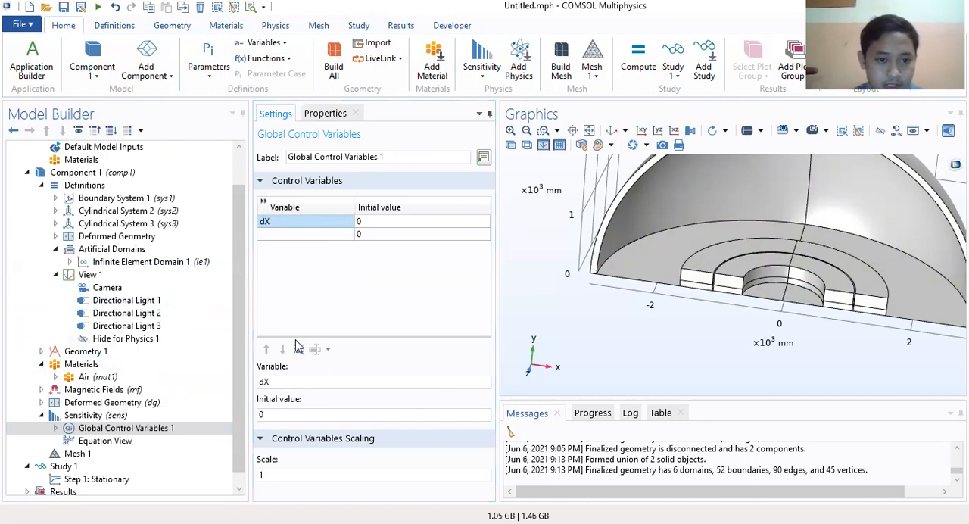
# Step: Add a Global Objective node to the Sensitivity interface and expand its Equation section
pyautogui.rightClick(103, 417)
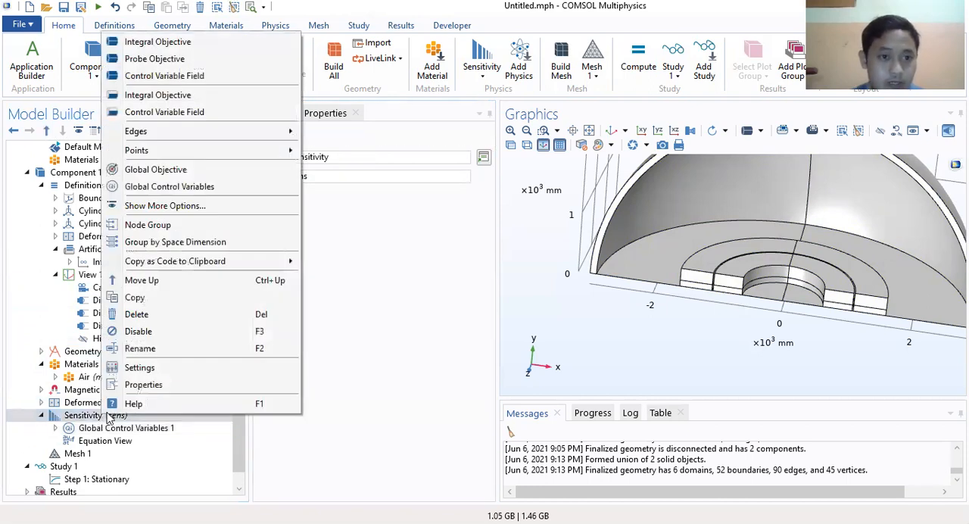
pyautogui.click(184, 171)
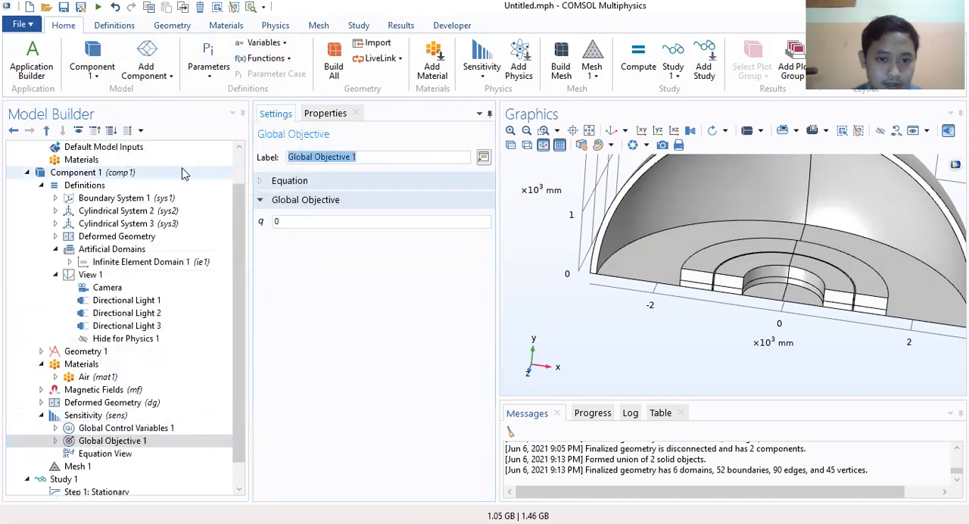
pyautogui.click(262, 182)
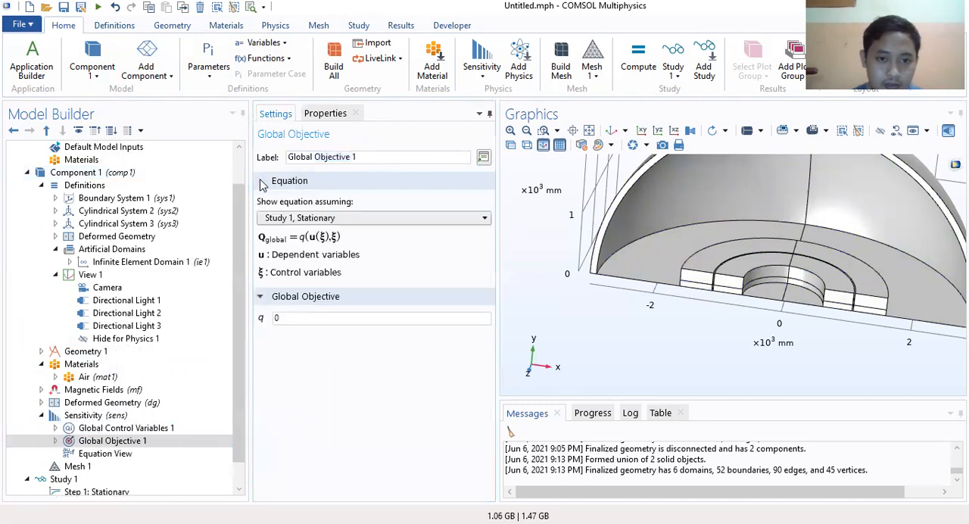
pyautogui.click(262, 183)
pyautogui.click(262, 182)
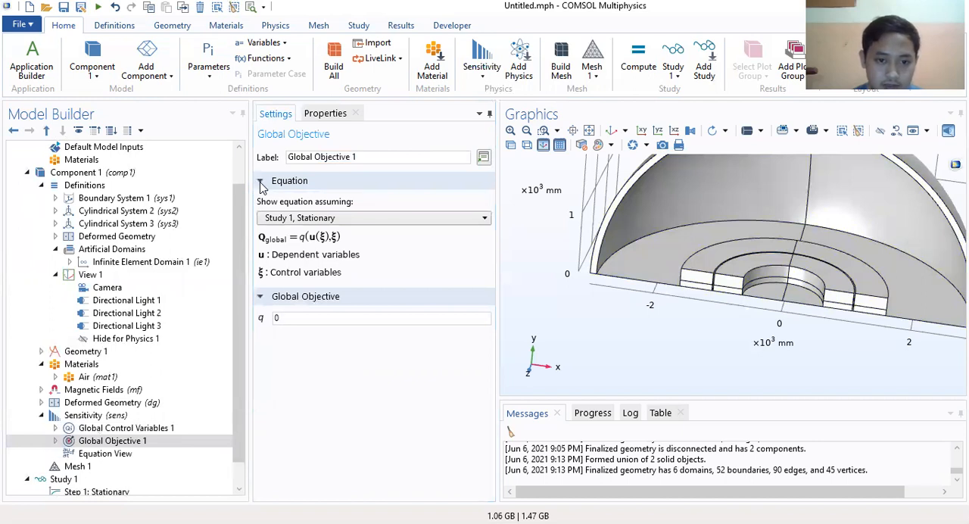
# Step: Set the objective expression q of Global Objective 1 to 4*mf.Forcex_0
pyautogui.doubleClick(292, 317)
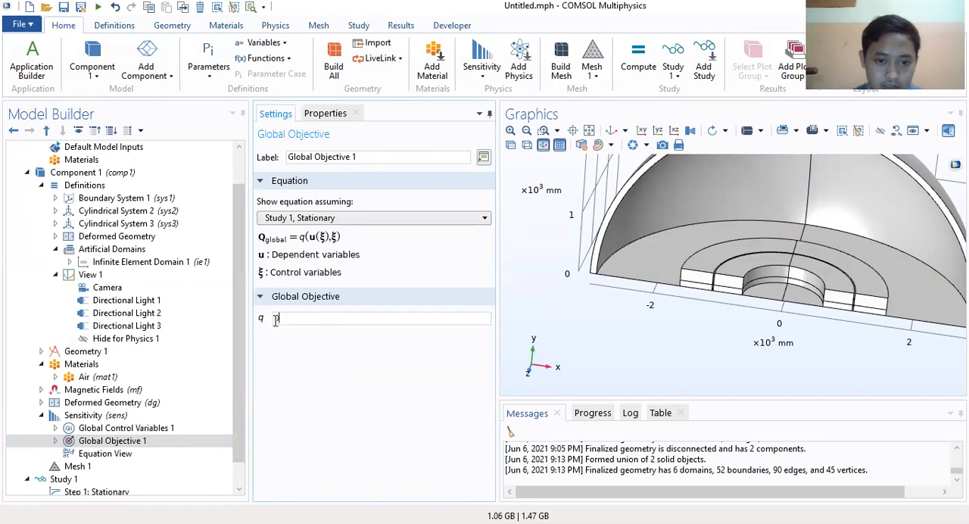
pyautogui.click(367, 327)
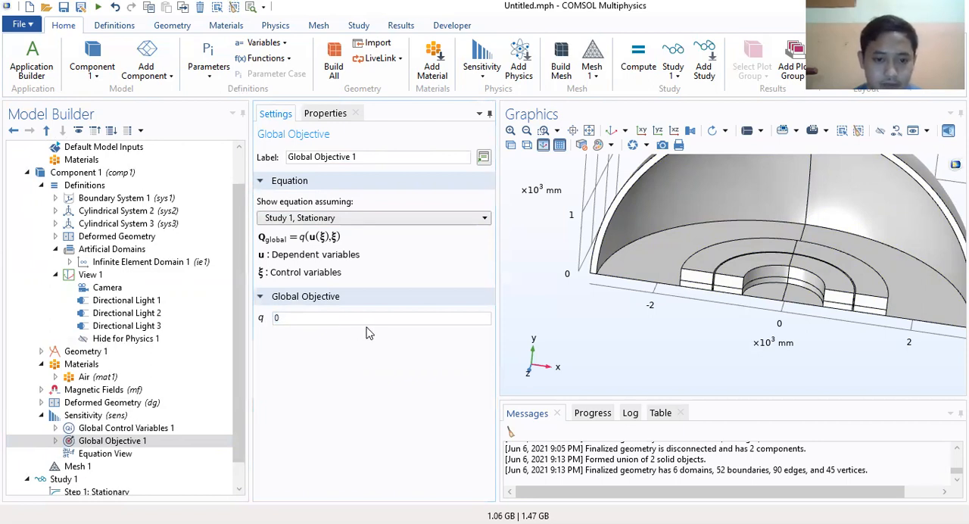
pyautogui.write('mf.Forcex_0')
pyautogui.click(277, 318)
pyautogui.write('4*')
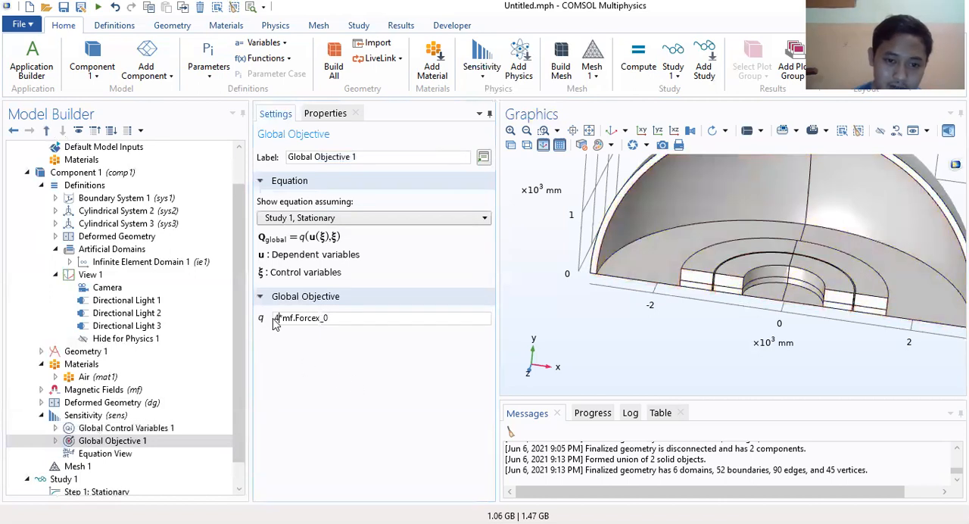
pyautogui.click(276, 318)
pyautogui.write('4*')
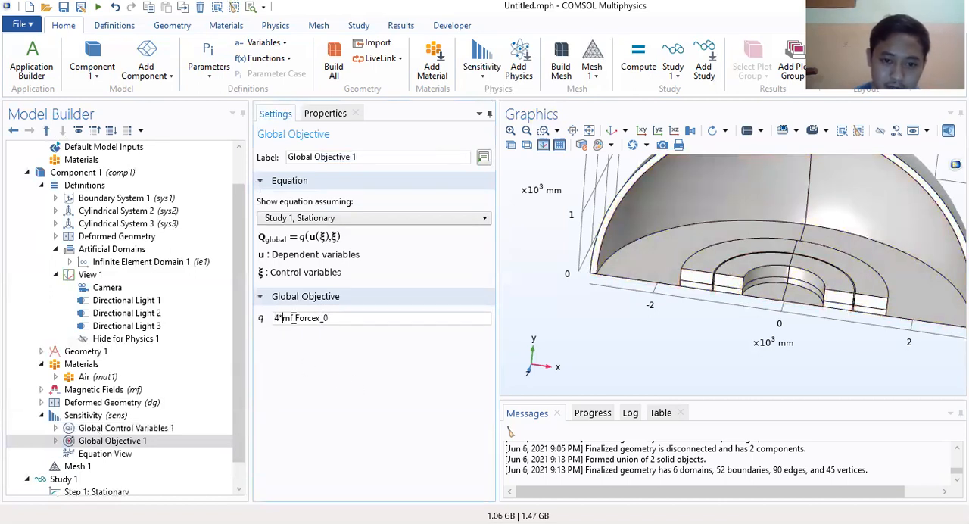
pyautogui.click(302, 322)
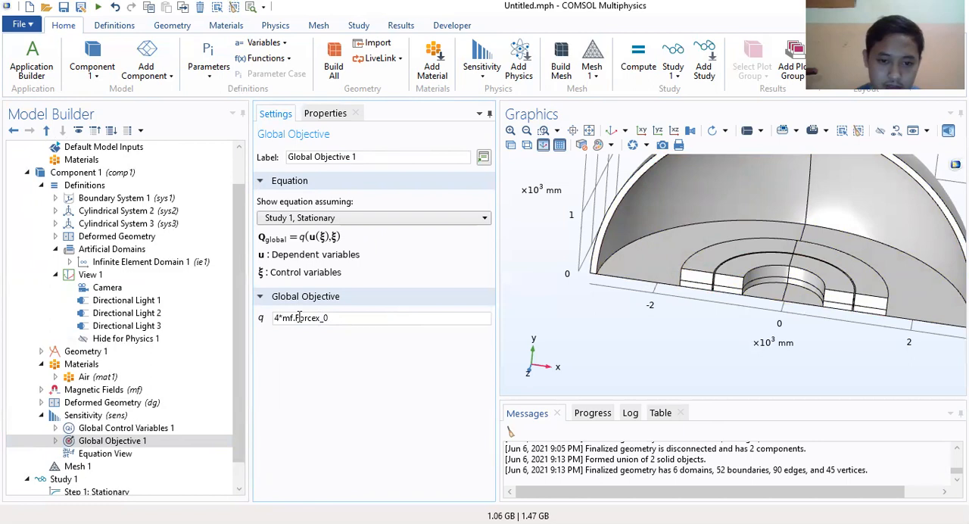
pyautogui.moveTo(329, 318); pyautogui.dragTo(279, 319)
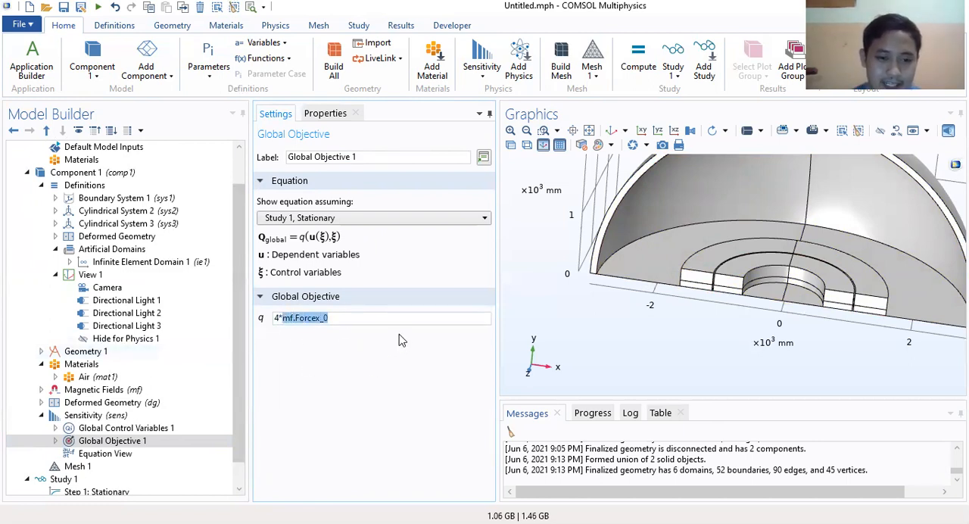
pyautogui.click(365, 318)
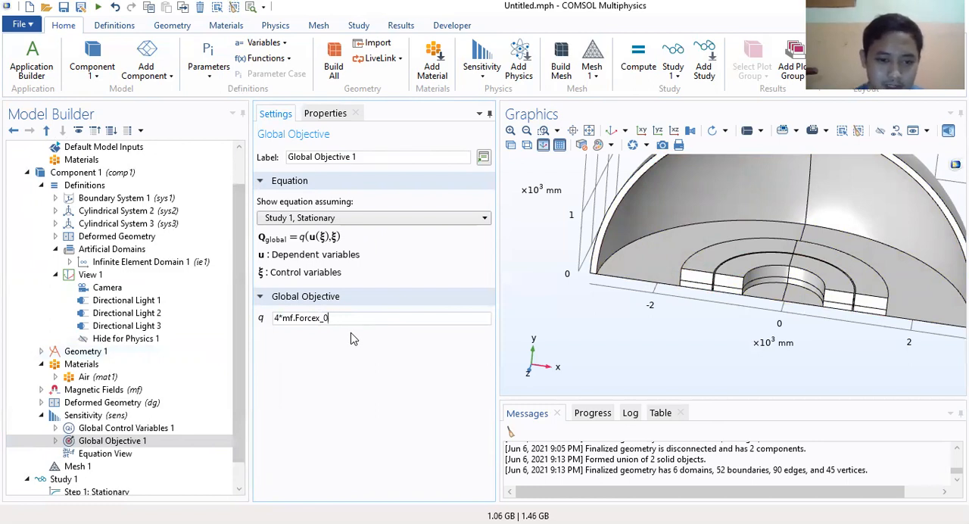
pyautogui.scroll(-1, 121, 443)
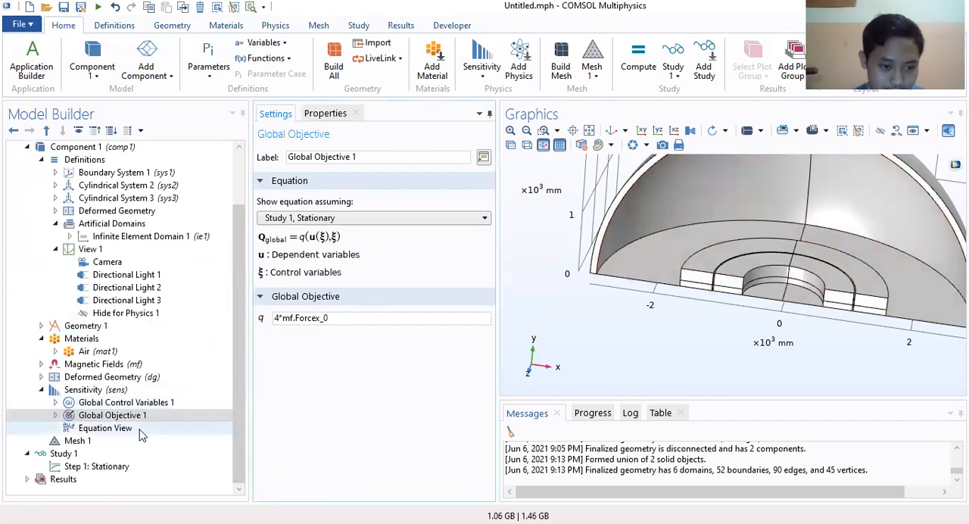
# Step: Review the subnode and settings of Global Objective 1 and the Equation View under Sensitivity
pyautogui.click(55, 415)
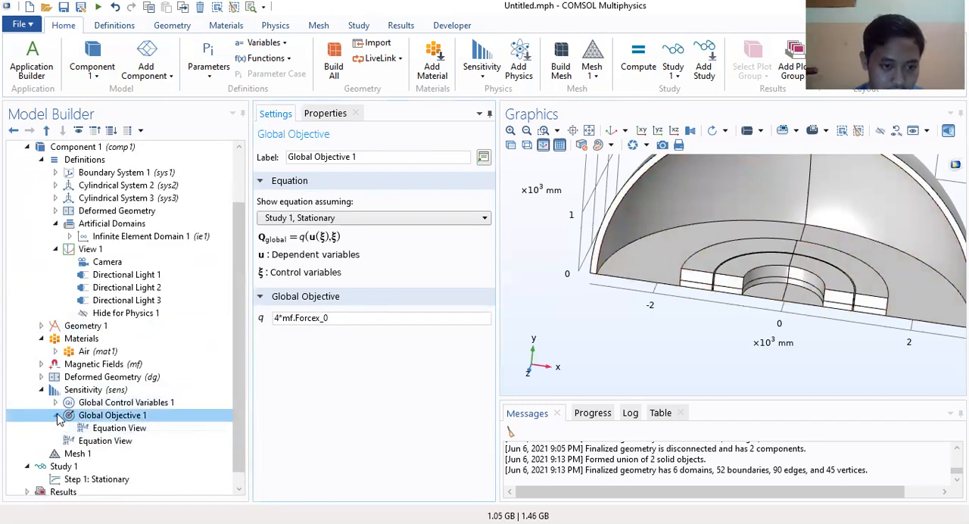
pyautogui.click(55, 415)
pyautogui.click(99, 428)
pyautogui.click(112, 415)
pyautogui.click(106, 428)
pyautogui.click(114, 415)
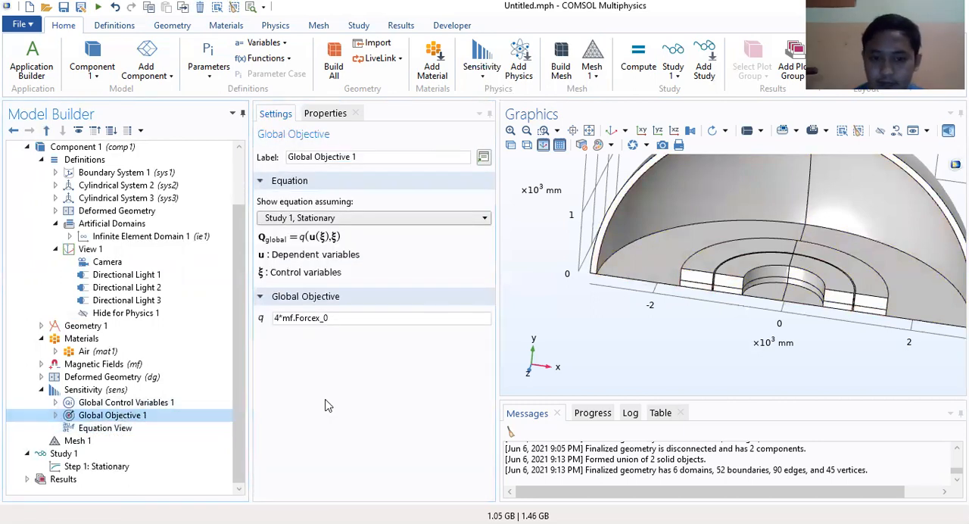
pyautogui.click(329, 404)
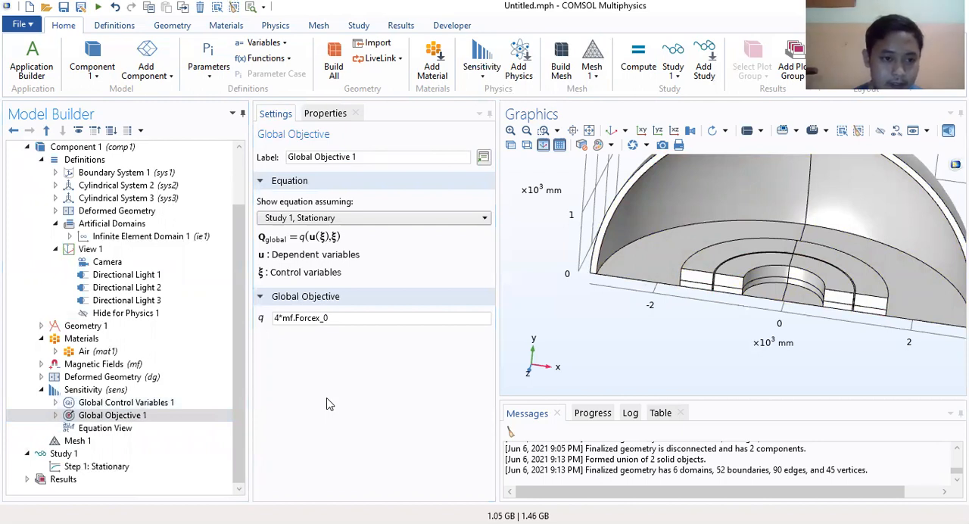
pyautogui.click(329, 404)
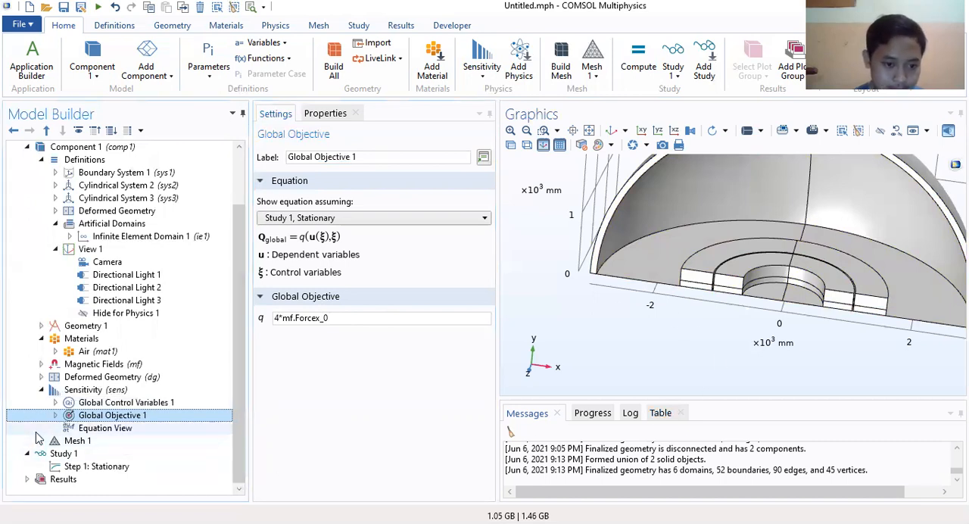
# Step: Add a Size node to the Mesh 1 sequence
pyautogui.click(70, 441)
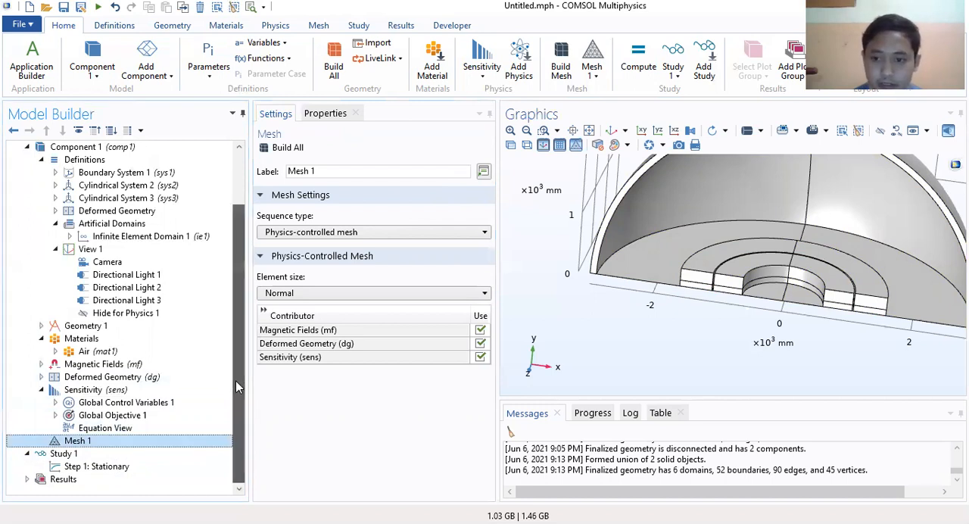
pyautogui.click(81, 445)
pyautogui.rightClick(82, 446)
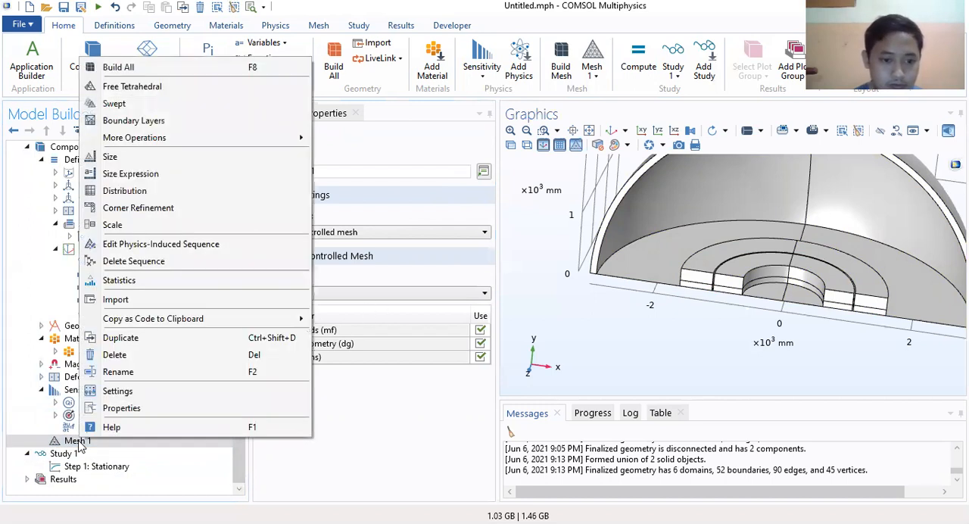
pyautogui.click(110, 156)
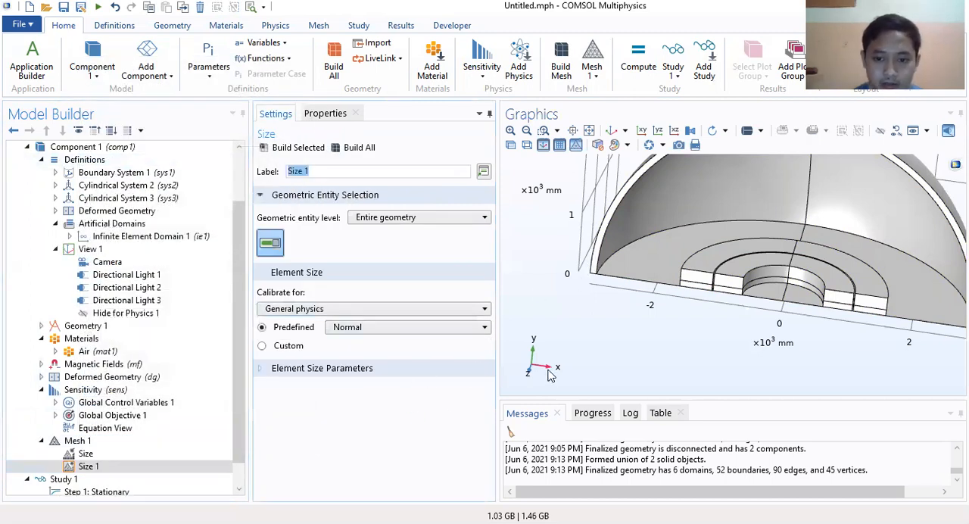
pyautogui.click(518, 413)
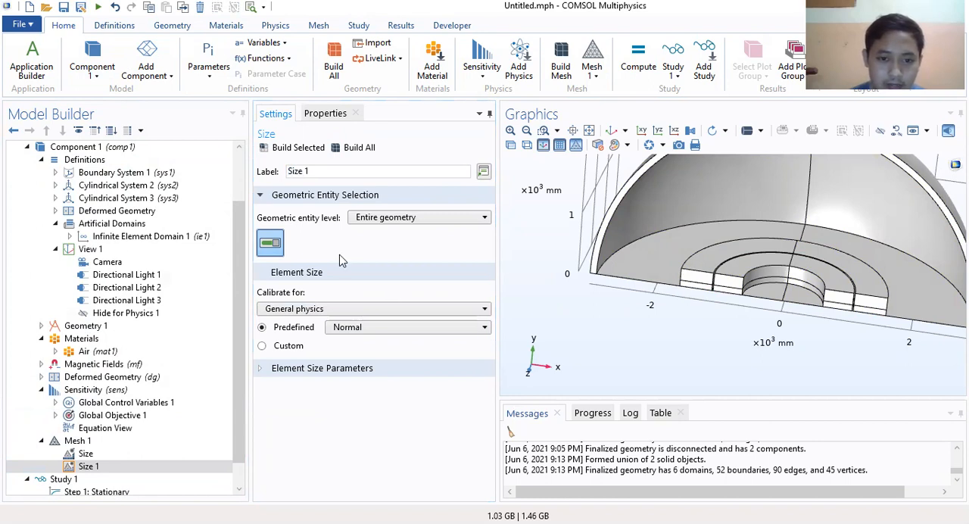
# Step: Set the predefined element size of Size 1 to Finer and check its element size parameters
pyautogui.click(399, 331)
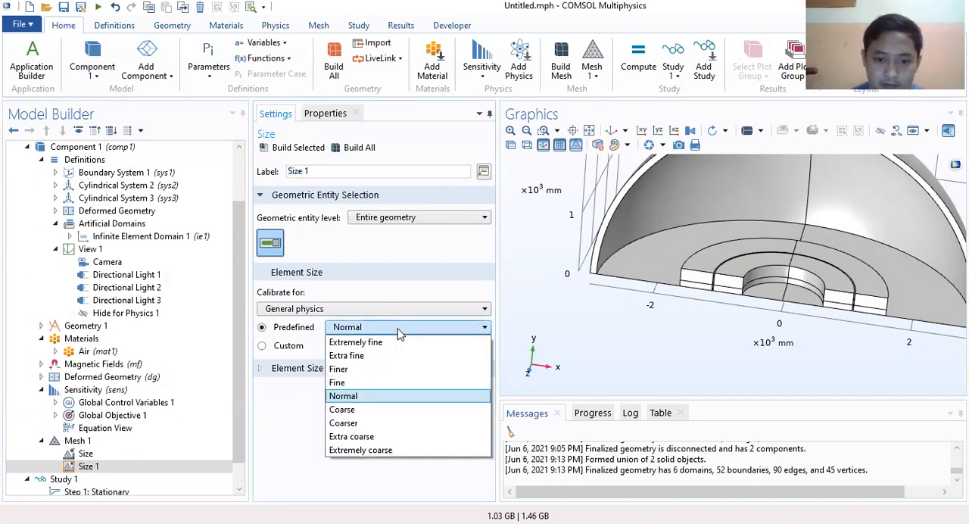
pyautogui.click(391, 370)
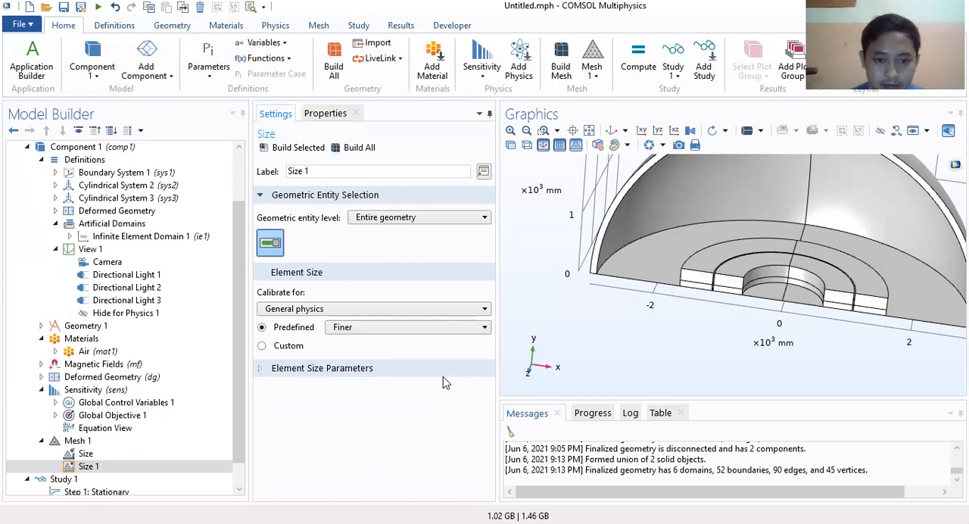
pyautogui.click(282, 369)
pyautogui.scroll(-1, 294, 340)
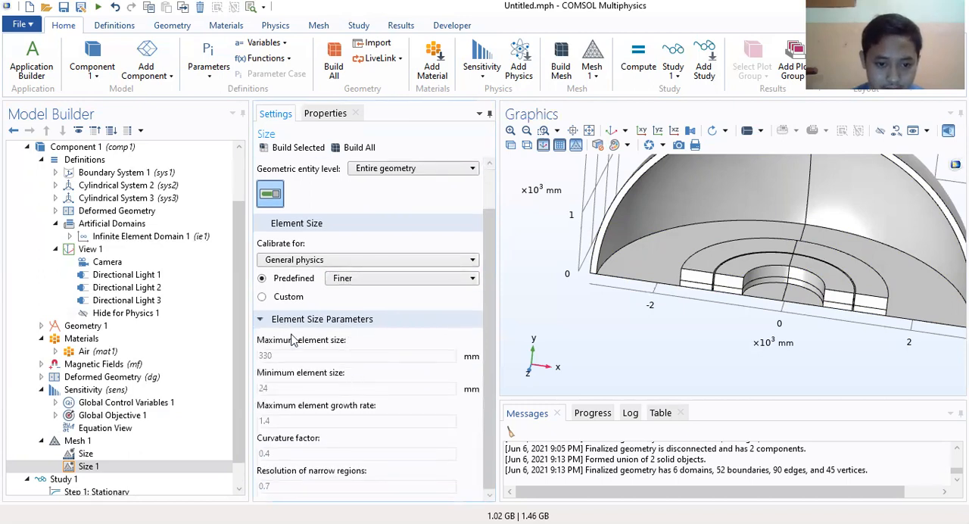
pyautogui.click(280, 319)
# Step: Collapse the Definitions and Sensitivity branches of Component 1 in the model tree
pyautogui.scroll(-1, 151, 276)
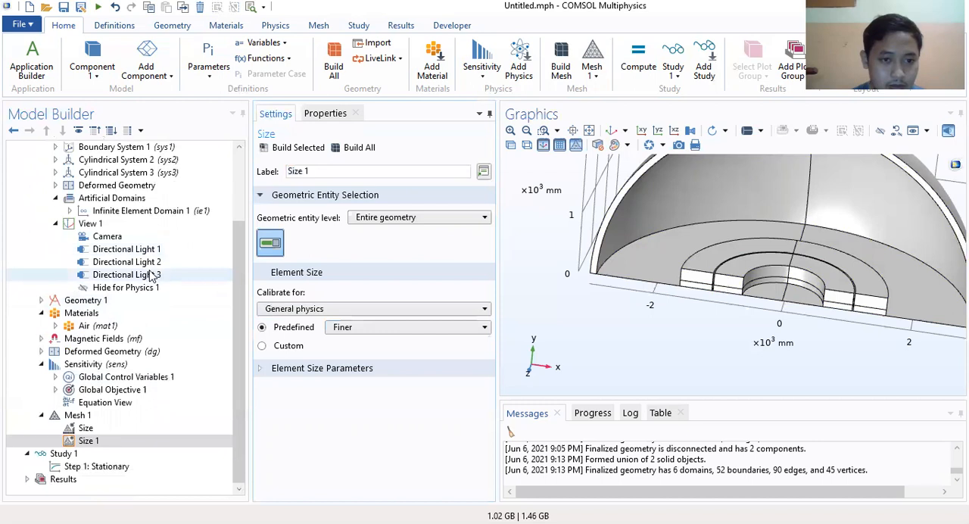
pyautogui.scroll(4, 46, 234)
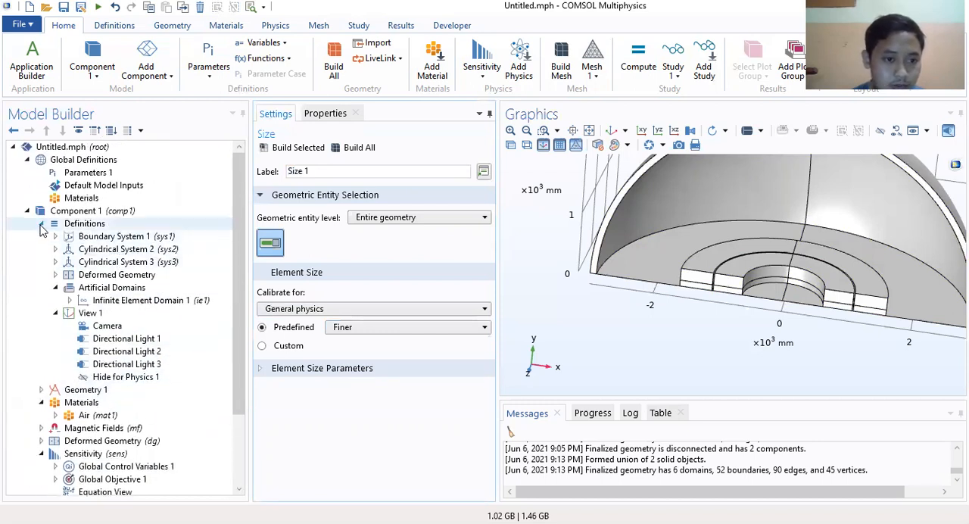
pyautogui.click(41, 224)
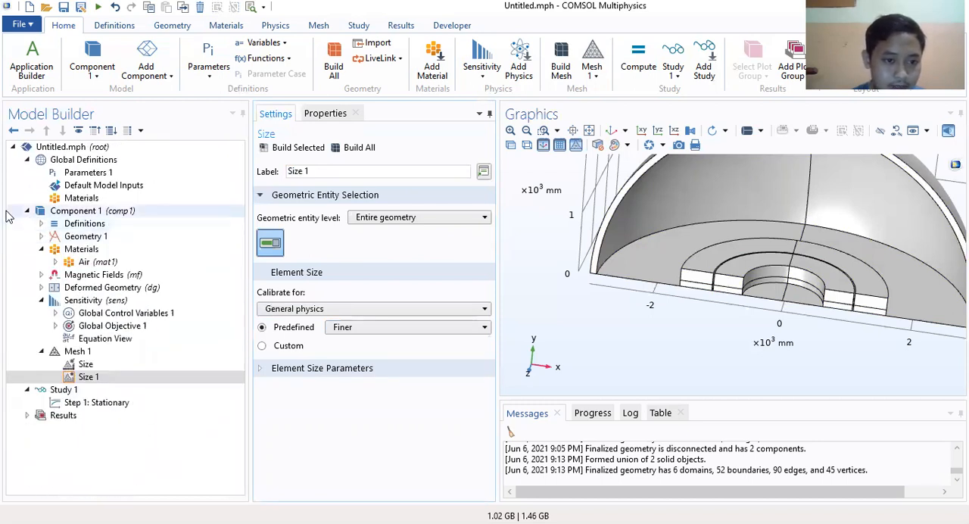
pyautogui.click(28, 211)
pyautogui.click(28, 211)
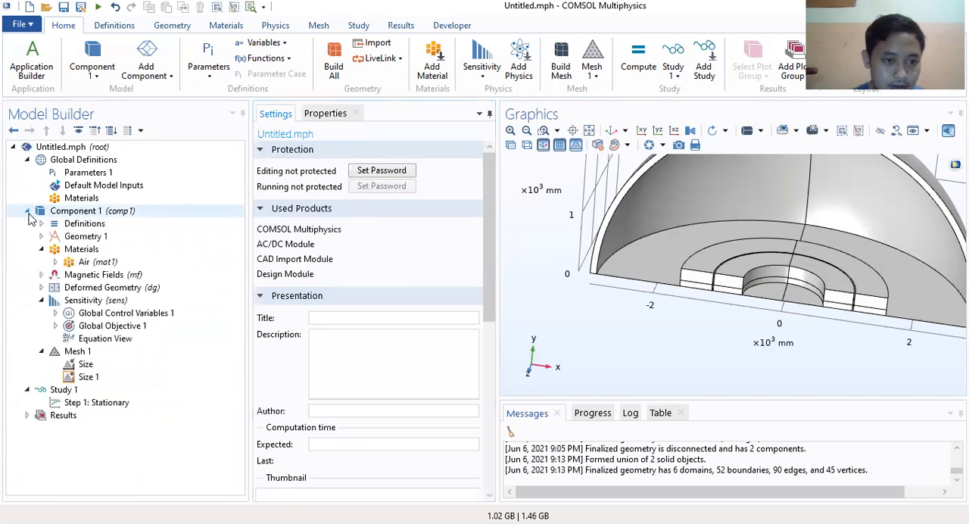
pyautogui.click(41, 300)
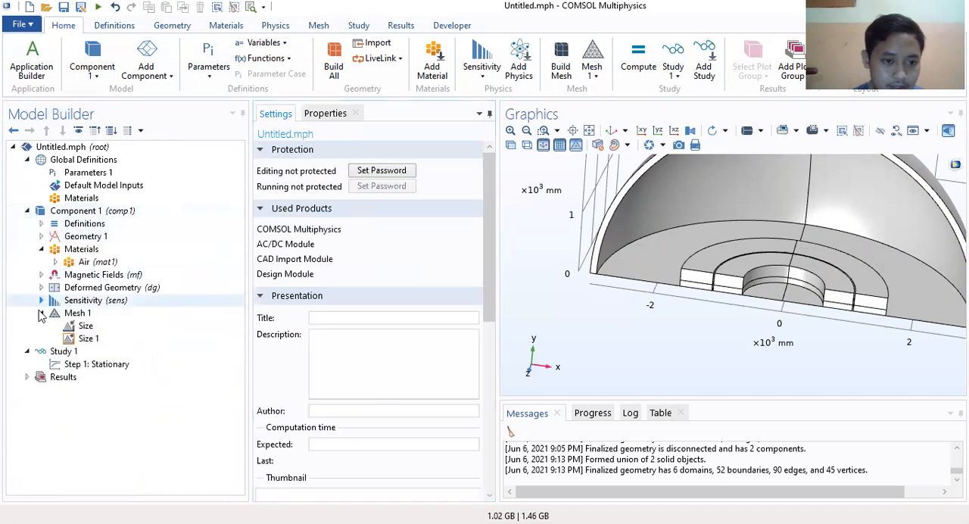
# Step: Compare the two Size nodes under Mesh 1 and delete Size 1
pyautogui.click(80, 314)
pyautogui.click(86, 326)
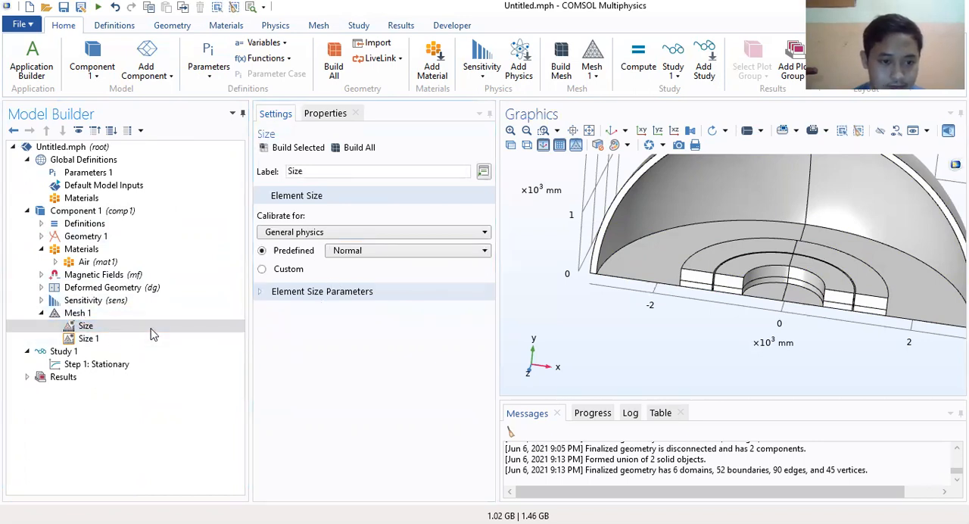
pyautogui.click(87, 339)
pyautogui.rightClick(88, 338)
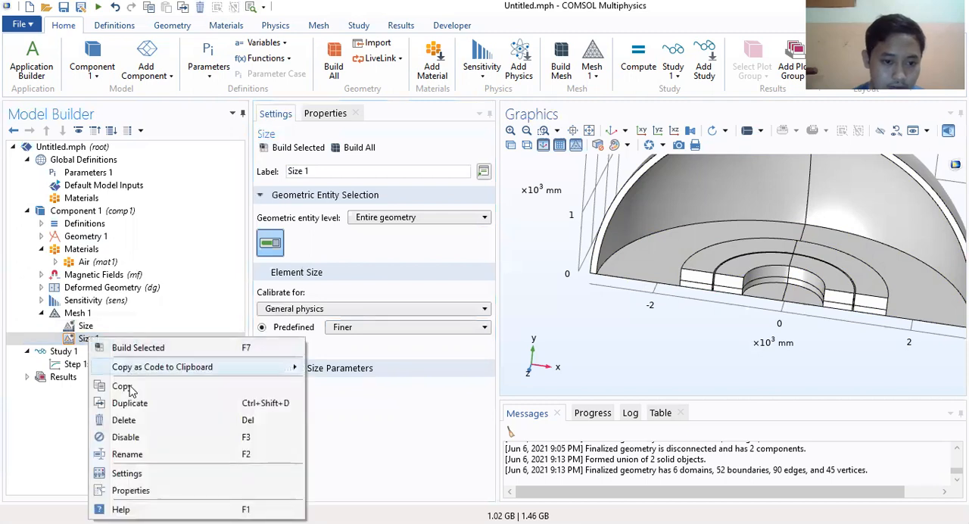
pyautogui.click(123, 421)
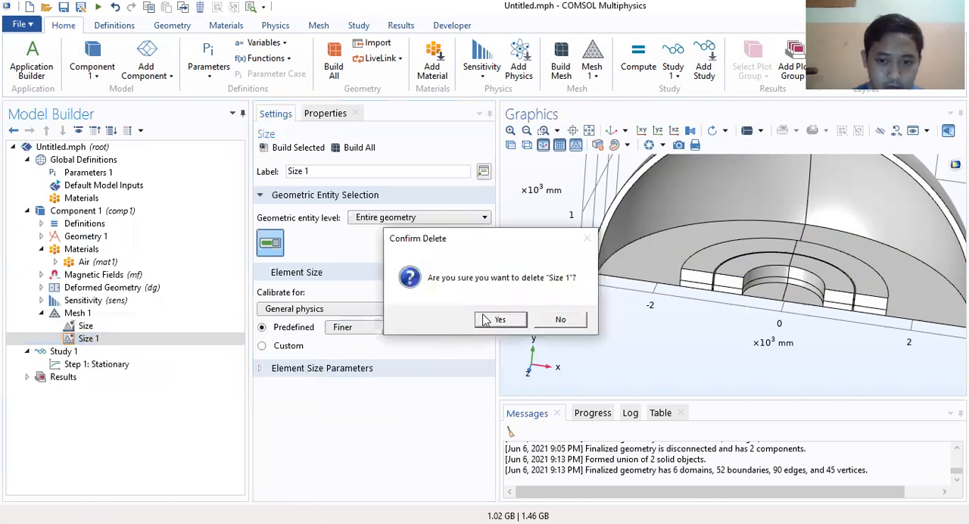
pyautogui.click(493, 319)
# Step: Set the predefined element size of the remaining Size node in Mesh 1 to Finer
pyautogui.click(83, 325)
pyautogui.click(371, 254)
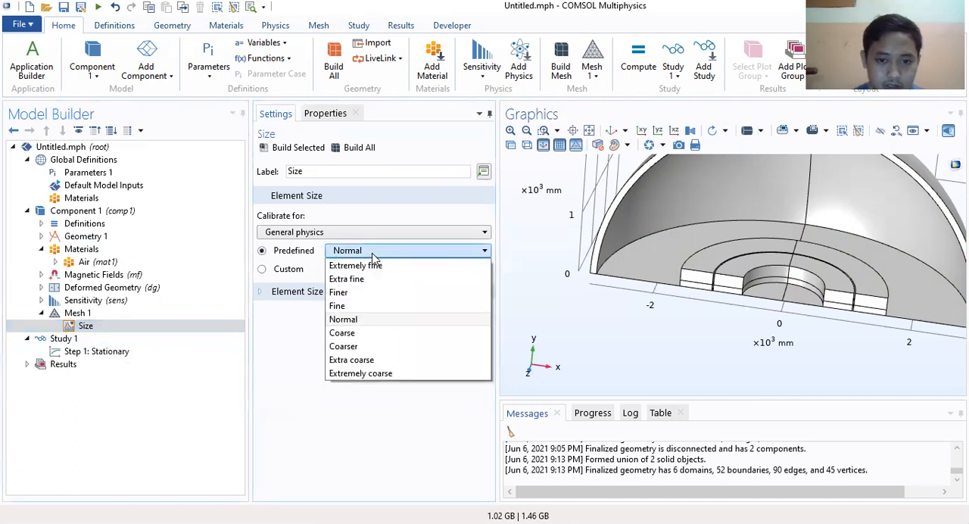
pyautogui.click(353, 294)
pyautogui.click(129, 327)
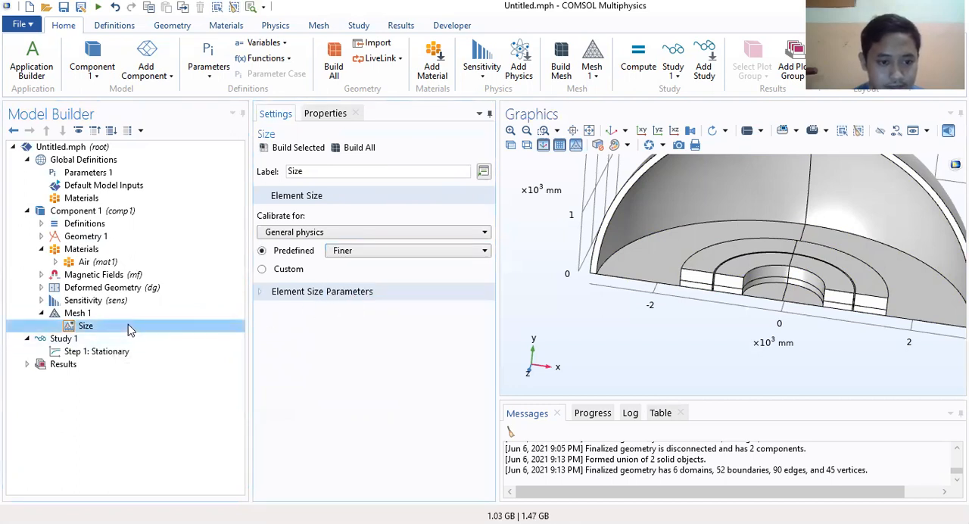
pyautogui.rightClick(129, 327)
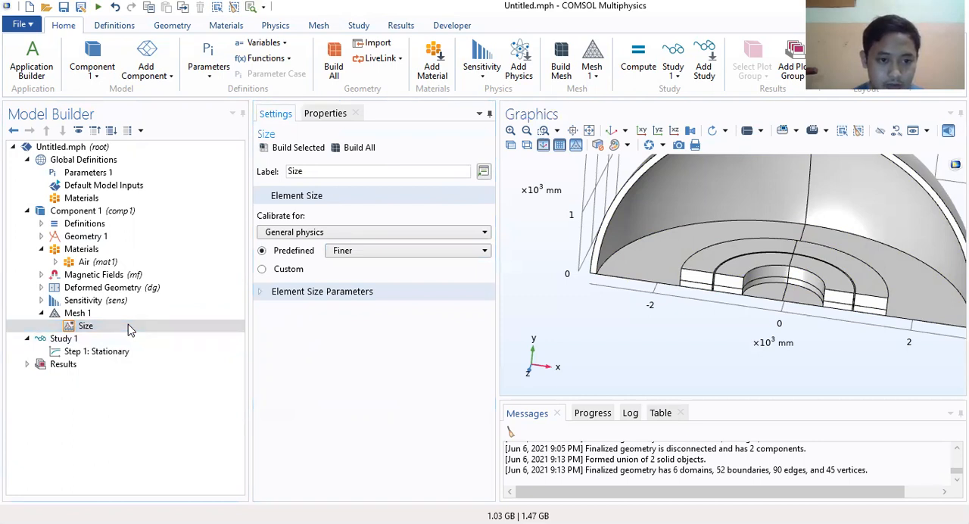
pyautogui.click(77, 312)
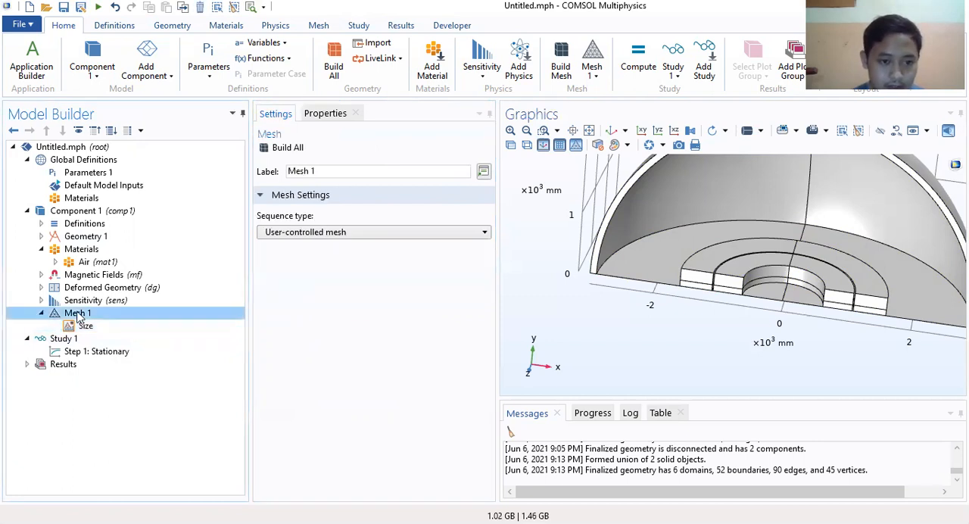
# Step: Add a Free Triangular operation to Mesh 1 and keep its geometric entity level at Boundary
pyautogui.rightClick(77, 313)
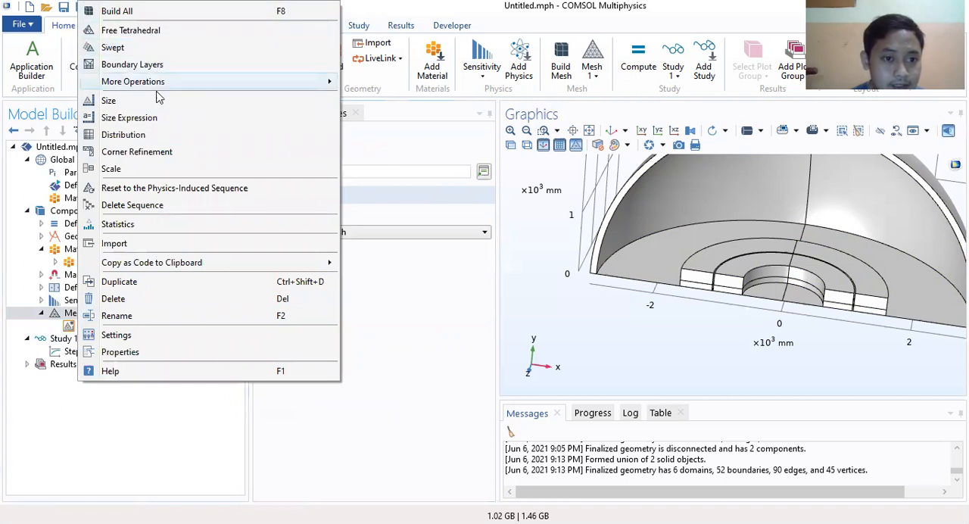
pyautogui.moveTo(203, 83)
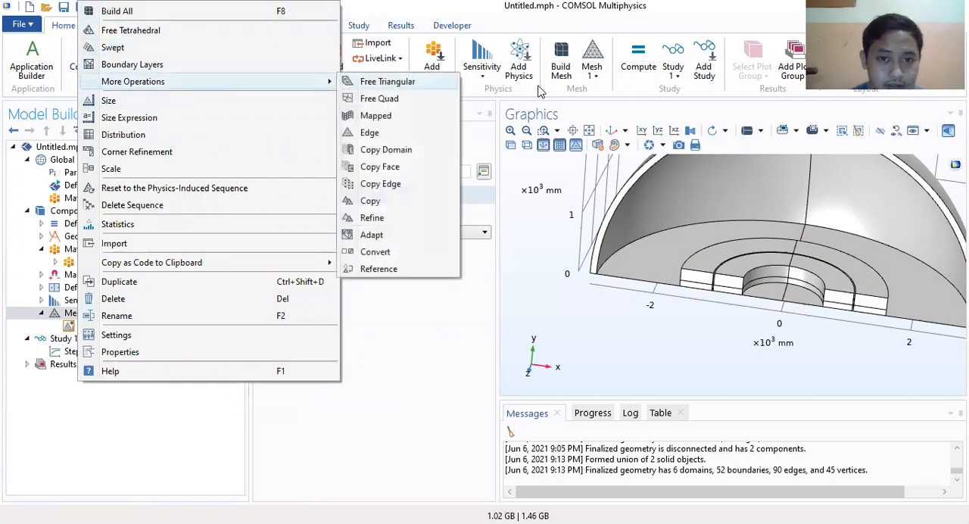
pyautogui.click(397, 85)
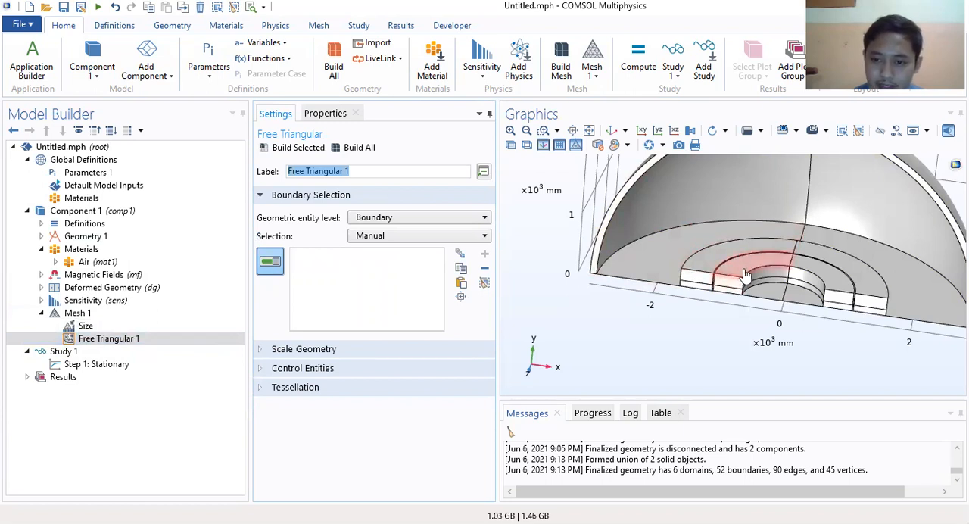
pyautogui.click(405, 219)
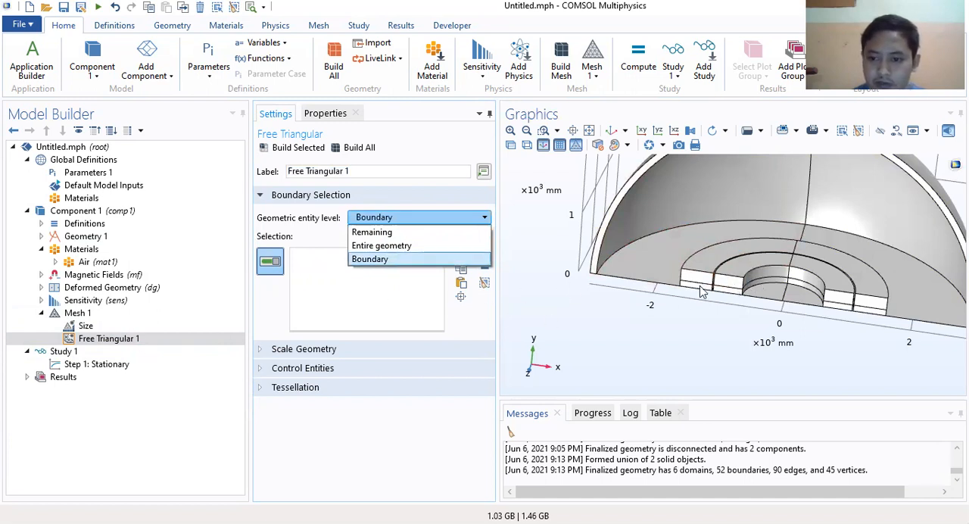
pyautogui.click(349, 259)
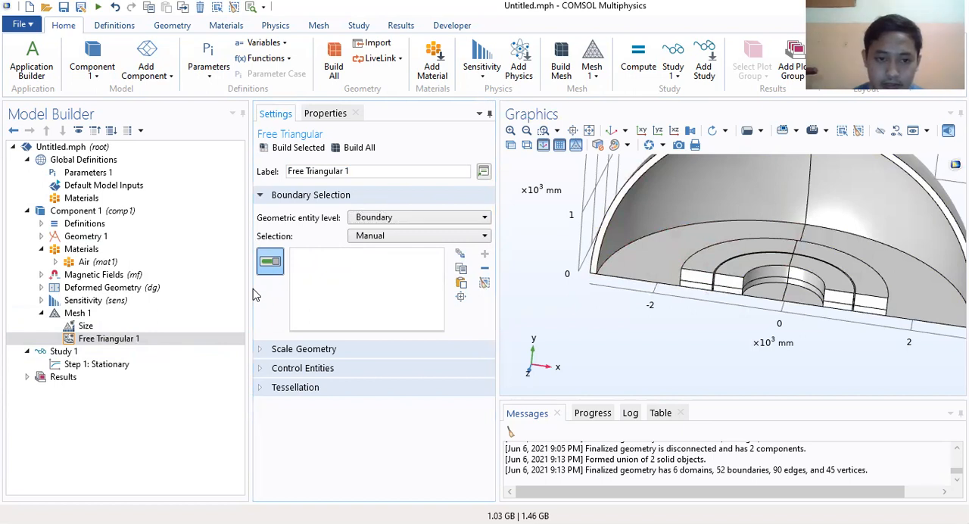
# Step: Select the top, end and inner curved faces of the inner half-ring as boundaries for Free Triangular 1
pyautogui.click(735, 279)
pyautogui.click(731, 291)
pyautogui.click(729, 296)
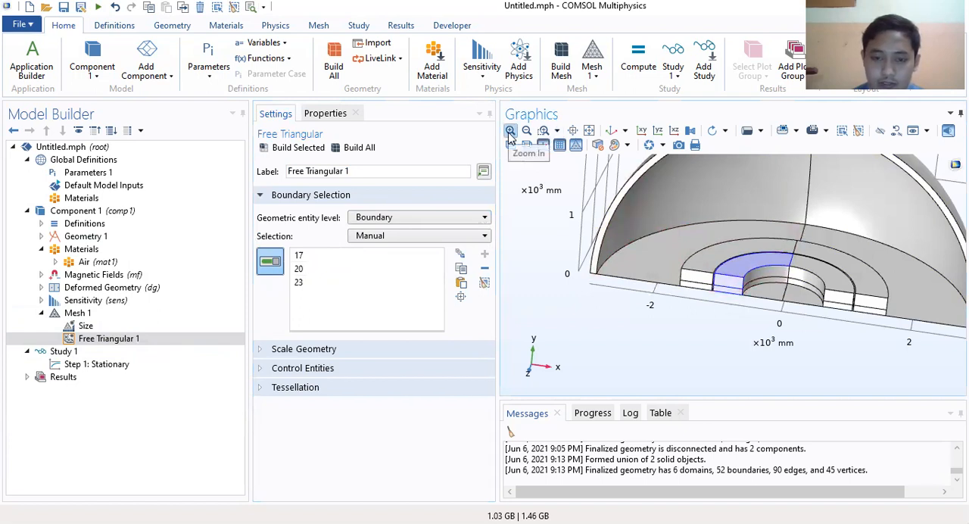
pyautogui.click(510, 131)
pyautogui.moveTo(850, 328); pyautogui.dragTo(699, 261)
pyautogui.click(695, 259)
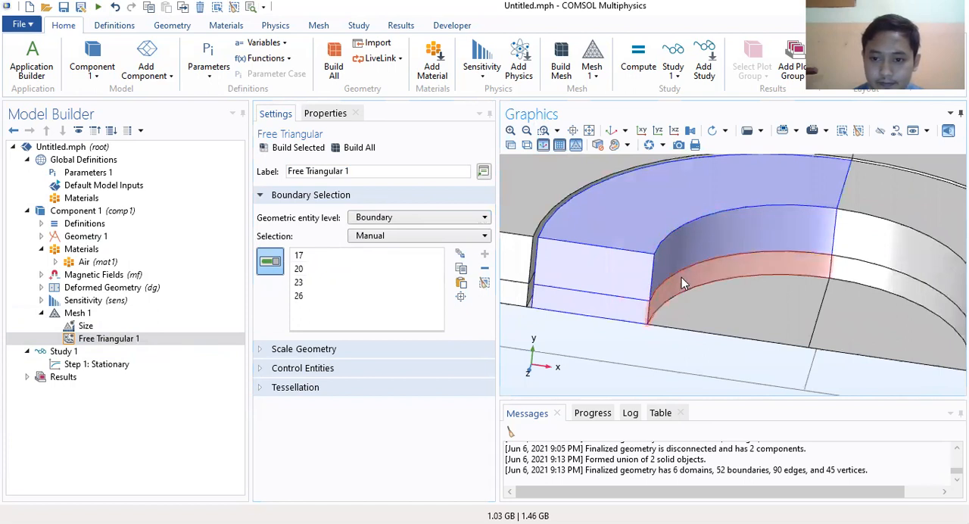
pyautogui.click(682, 278)
pyautogui.click(901, 213)
pyautogui.click(814, 263)
pyautogui.moveTo(772, 299)
pyautogui.mouseDown()
pyautogui.moveTo(755, 316)
pyautogui.moveTo(770, 315)
pyautogui.mouseUp()
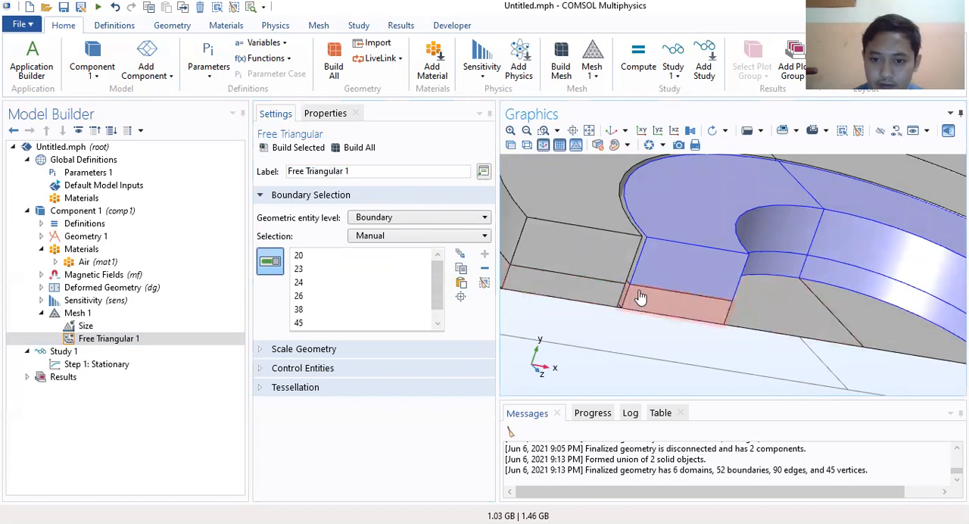
# Step: Add the remaining end faces and the outer curved faces of the inner half-ring to the Free Triangular 1 selection
pyautogui.click(510, 130)
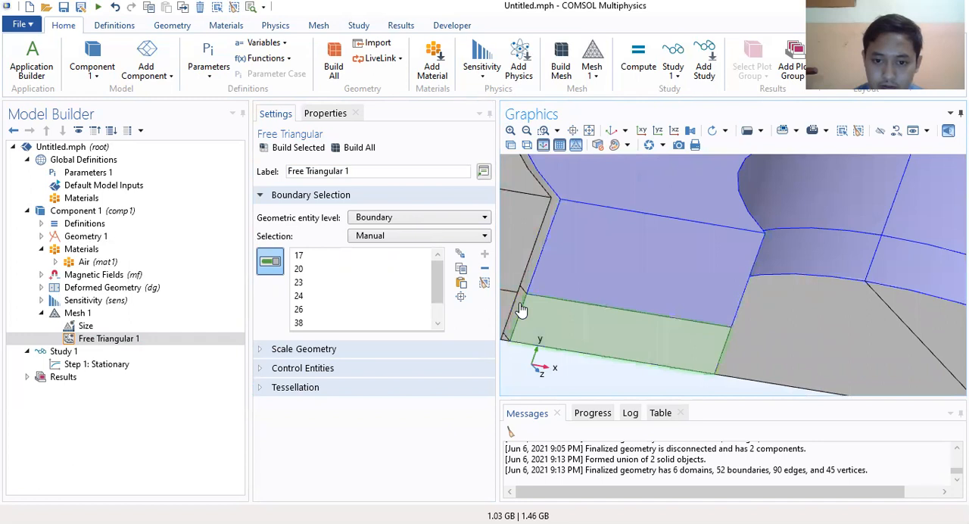
pyautogui.click(521, 309)
pyautogui.click(514, 307)
pyautogui.click(508, 308)
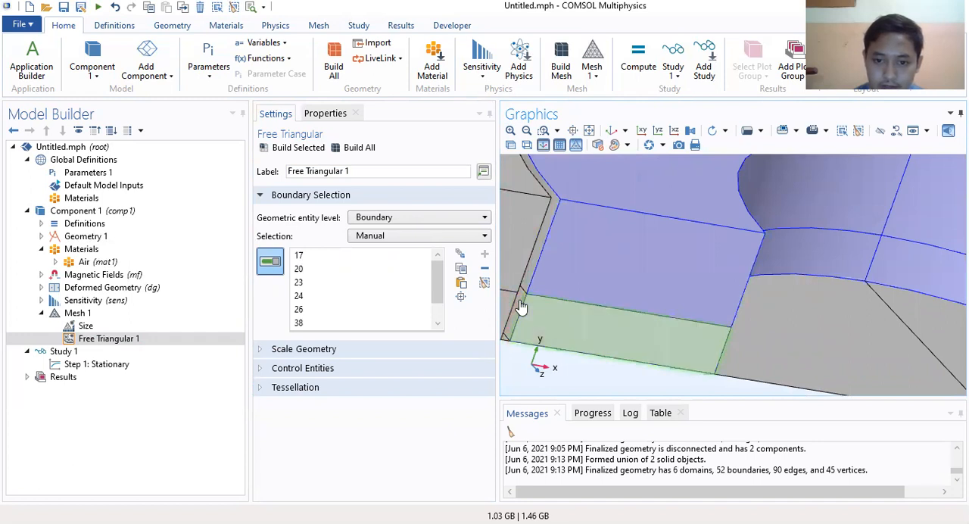
pyautogui.moveTo(519, 307); pyautogui.dragTo(710, 301, button='right')
pyautogui.click(700, 299)
pyautogui.click(697, 306)
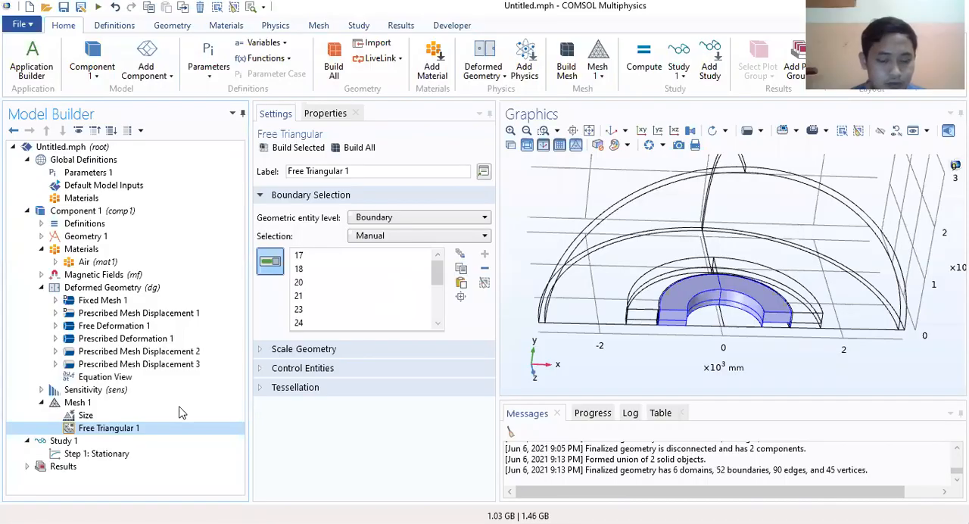
# Step: Check which half-ring domains Prescribed Deformation 1 covers in Deformed Geometry, toggling one domain off and on
pyautogui.click(142, 340)
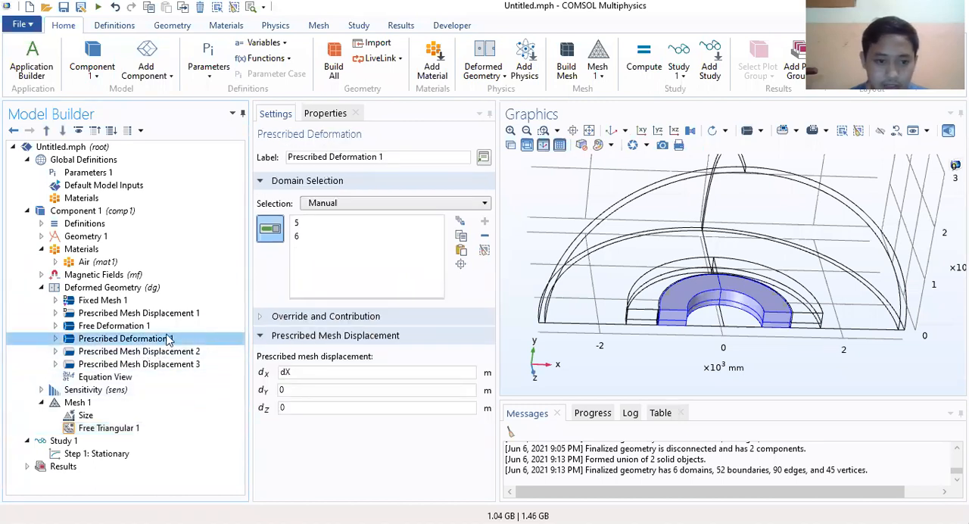
pyautogui.click(147, 353)
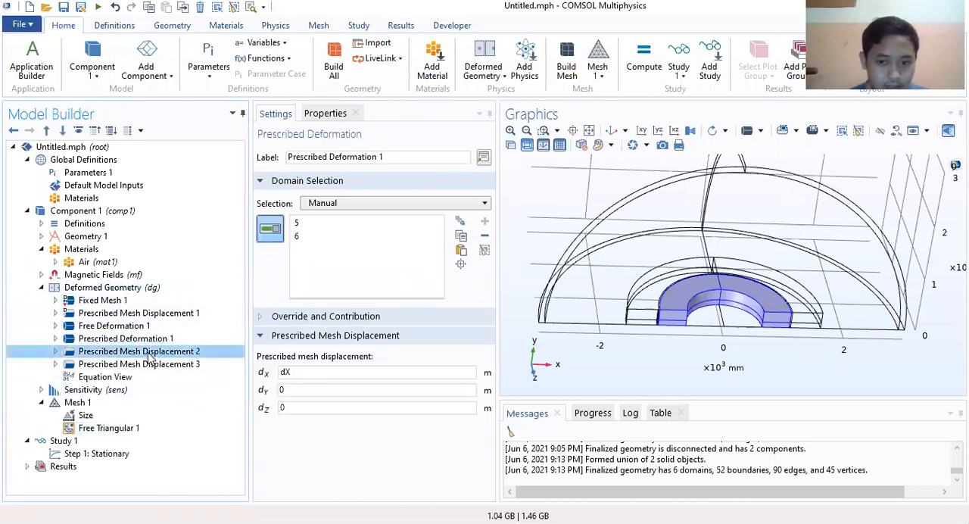
pyautogui.click(130, 340)
pyautogui.moveTo(727, 324); pyautogui.dragTo(688, 288)
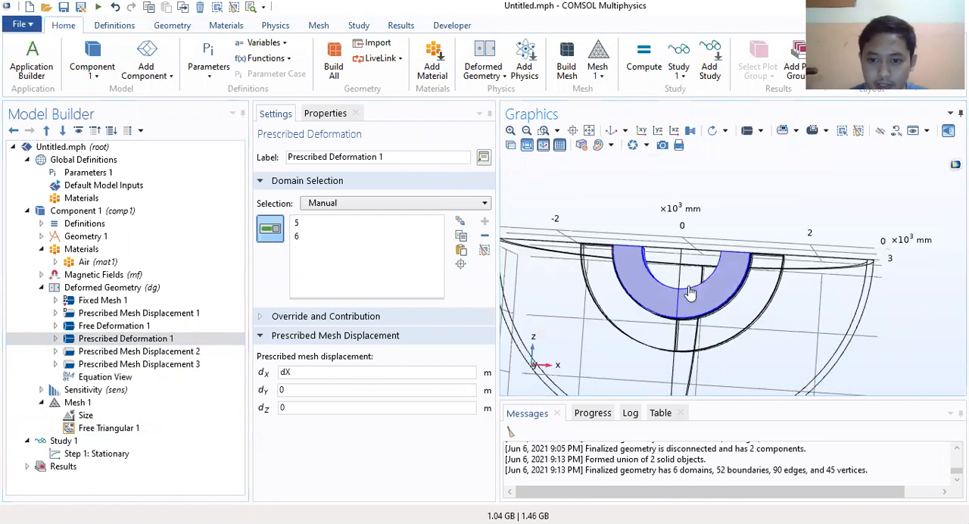
pyautogui.click(510, 131)
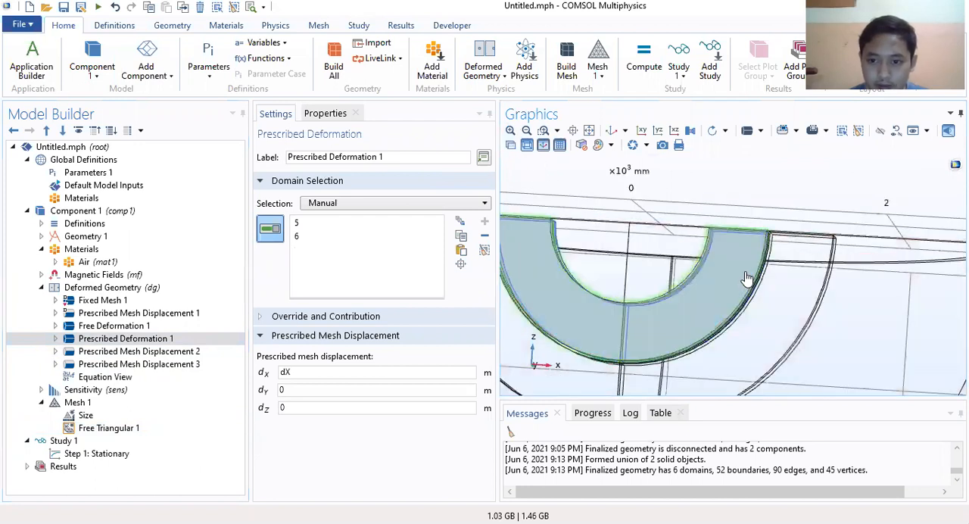
pyautogui.click(737, 268)
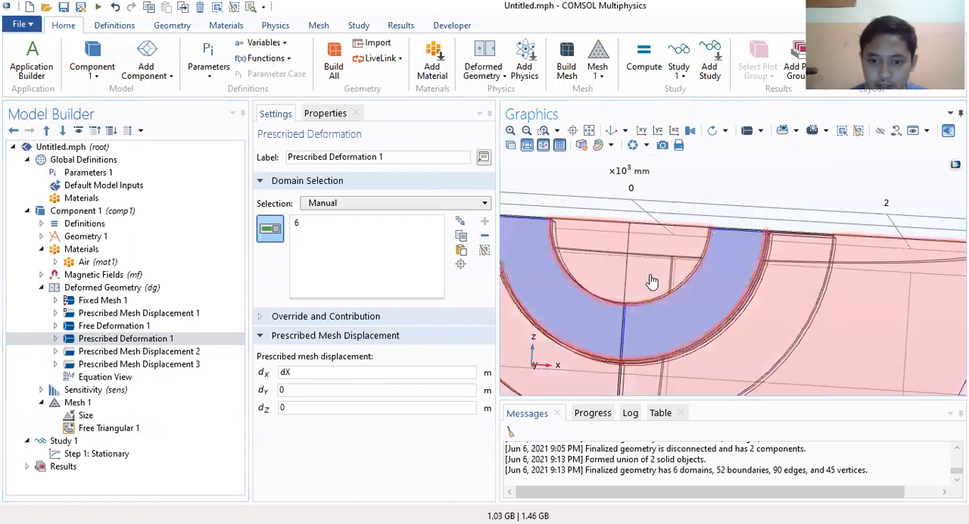
pyautogui.moveTo(756, 183); pyautogui.dragTo(781, 209)
pyautogui.moveTo(664, 311); pyautogui.dragTo(721, 291)
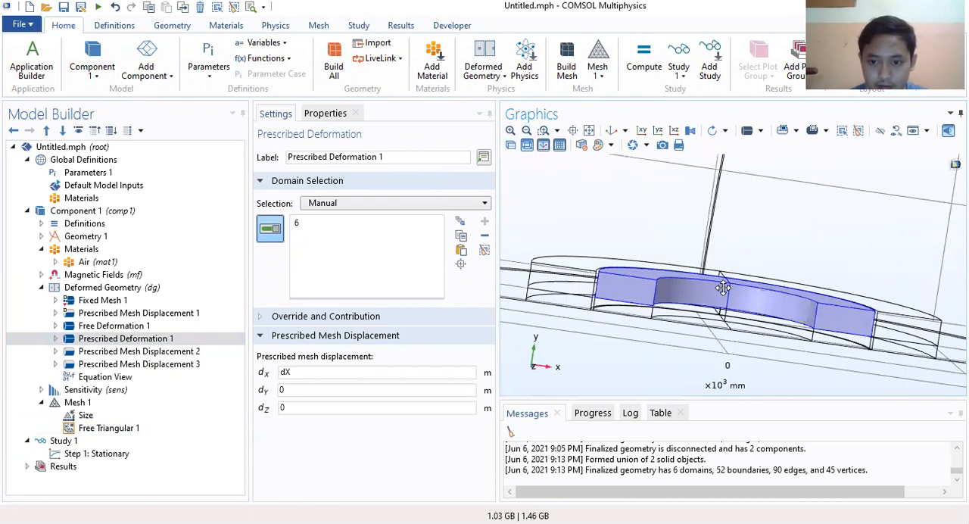
pyautogui.click(629, 317)
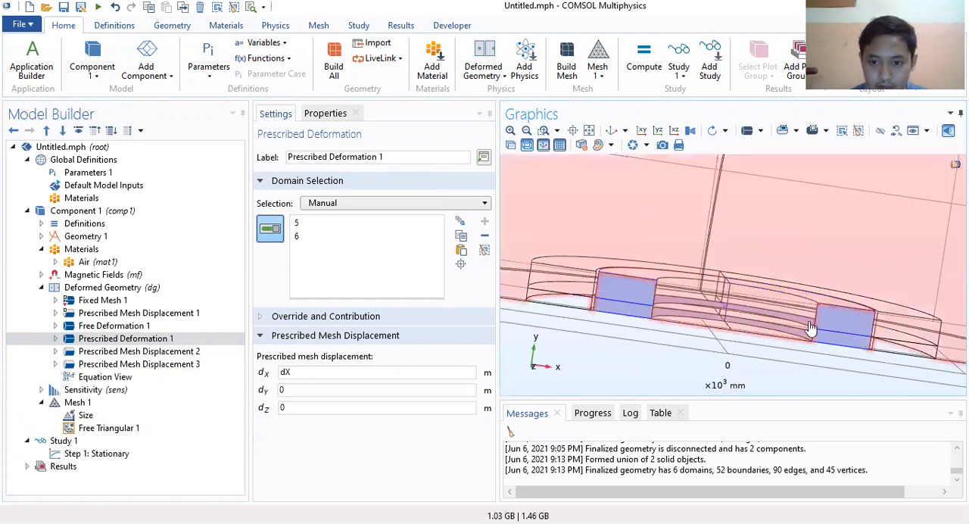
pyautogui.moveTo(720, 349); pyautogui.dragTo(695, 309)
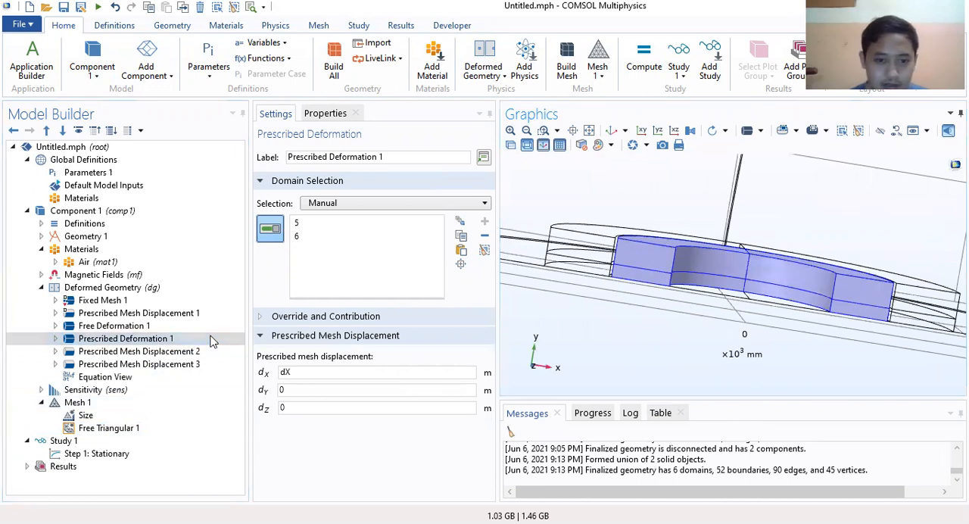
# Step: Collapse Deformed Geometry and add the underside faces of the inner half-ring to the Free Triangular 1 selection
pyautogui.click(41, 288)
pyautogui.click(110, 341)
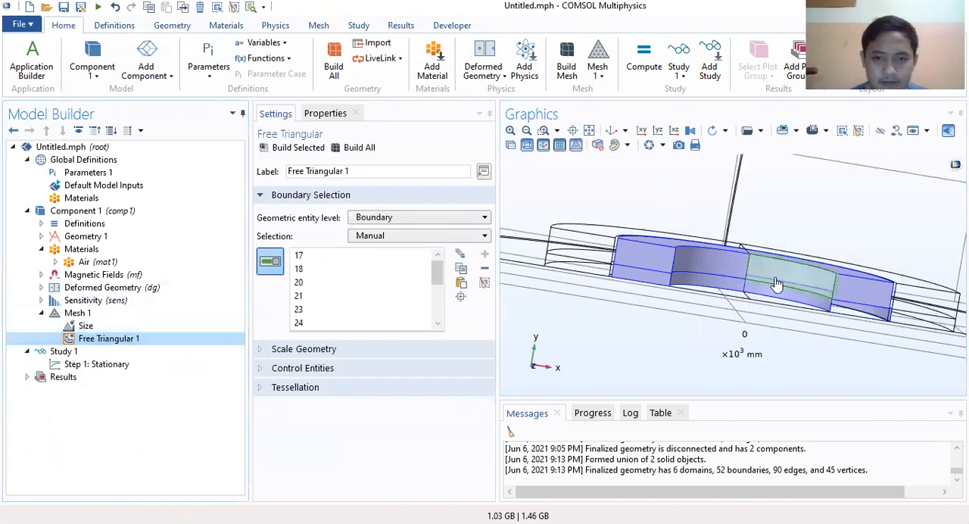
pyautogui.moveTo(825, 283); pyautogui.dragTo(799, 277)
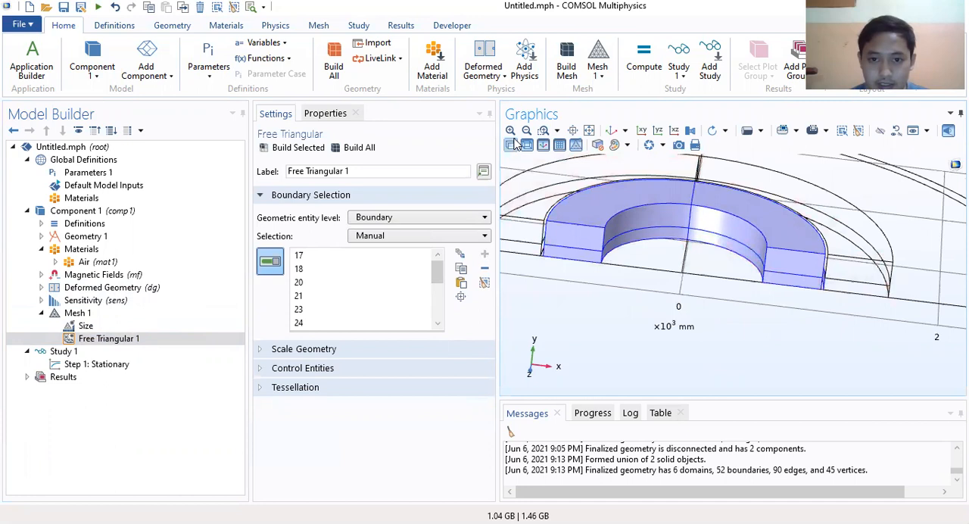
pyautogui.moveTo(703, 206); pyautogui.dragTo(586, 259)
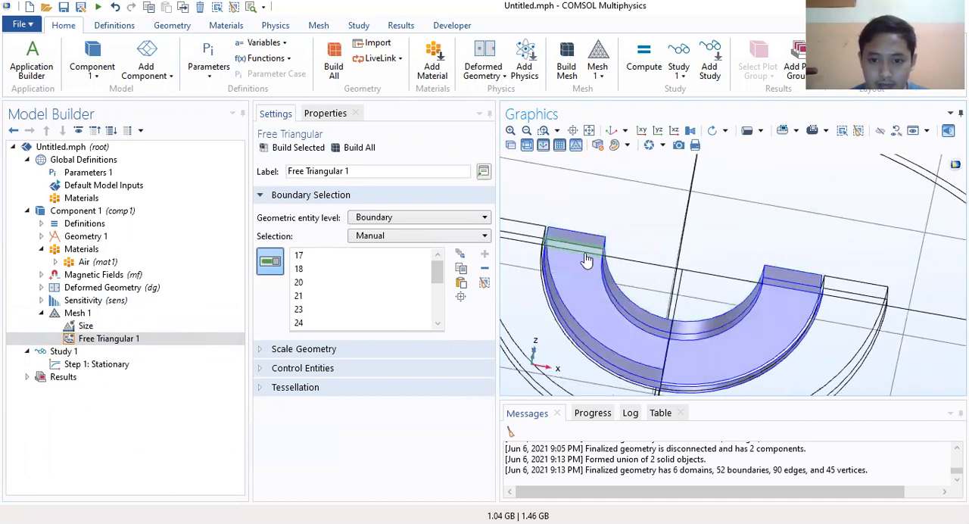
pyautogui.click(579, 270)
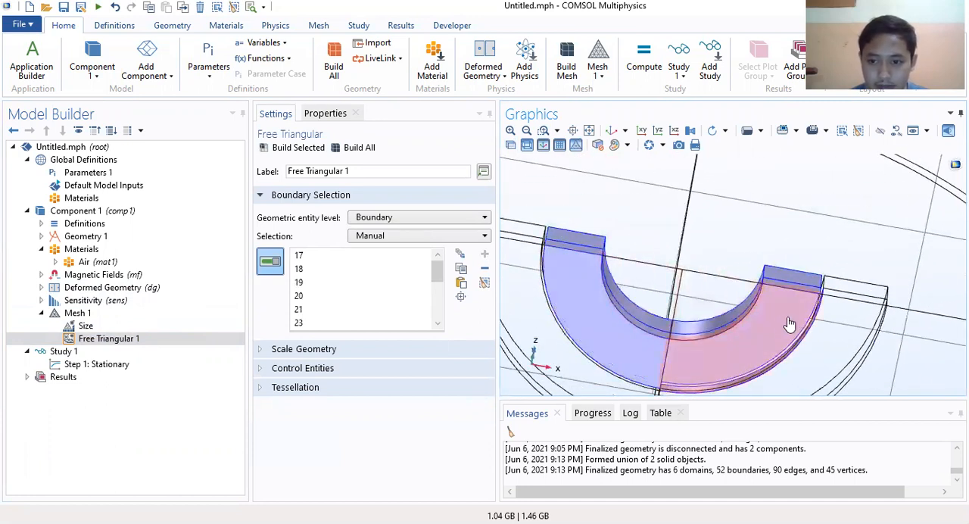
pyautogui.moveTo(750, 253); pyautogui.dragTo(577, 121)
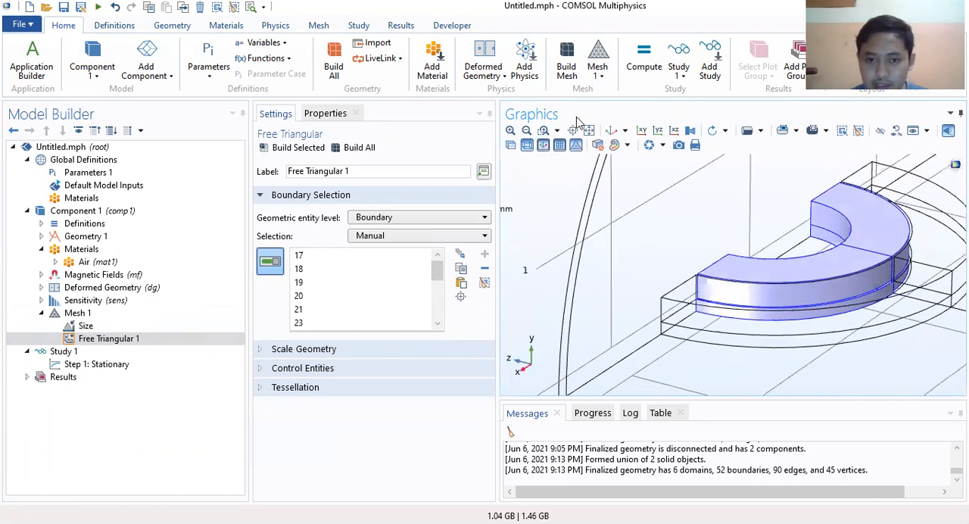
# Step: Inspect the selected inner half-ring faces from several angles and review the Control Entities and Tessellation settings of Free Triangular 1
pyautogui.click(510, 131)
pyautogui.click(511, 131)
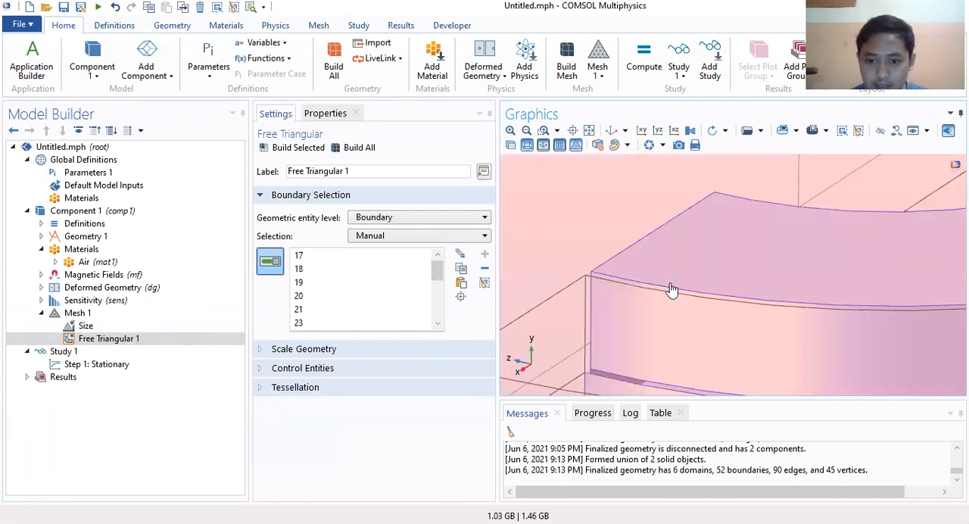
pyautogui.click(526, 130)
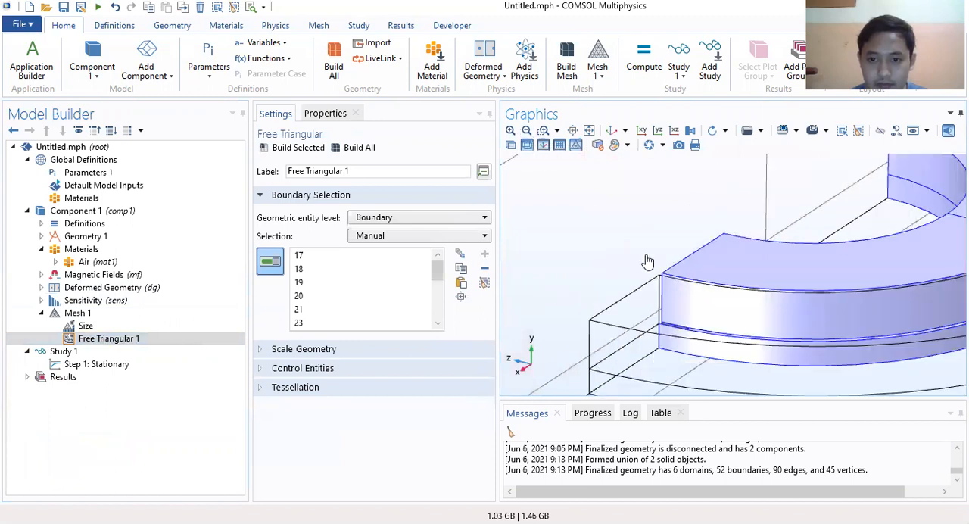
pyautogui.moveTo(709, 334)
pyautogui.mouseDown()
pyautogui.moveTo(685, 352)
pyautogui.moveTo(753, 385)
pyautogui.moveTo(747, 353)
pyautogui.moveTo(704, 349)
pyautogui.mouseUp()
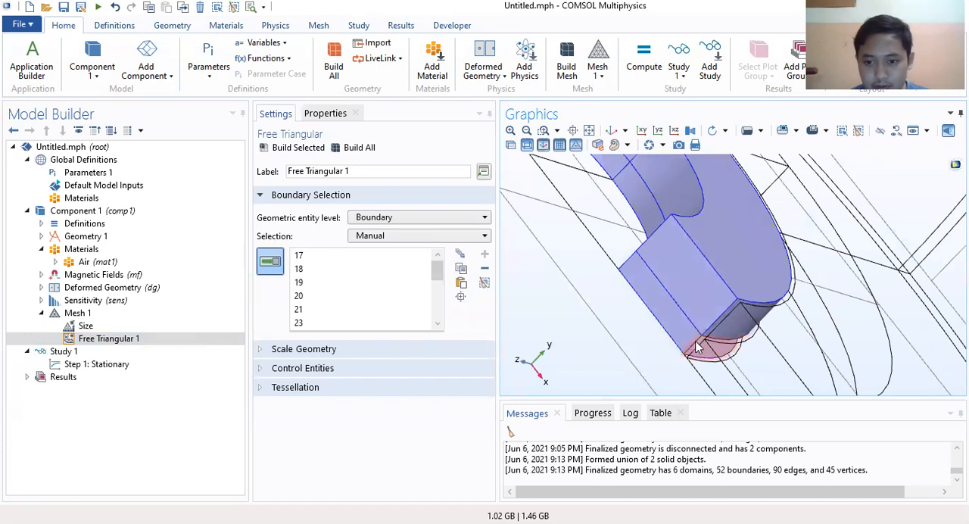
pyautogui.moveTo(634, 343); pyautogui.dragTo(685, 298)
pyautogui.moveTo(778, 292); pyautogui.dragTo(922, 374)
pyautogui.moveTo(715, 329); pyautogui.dragTo(762, 296, button='right')
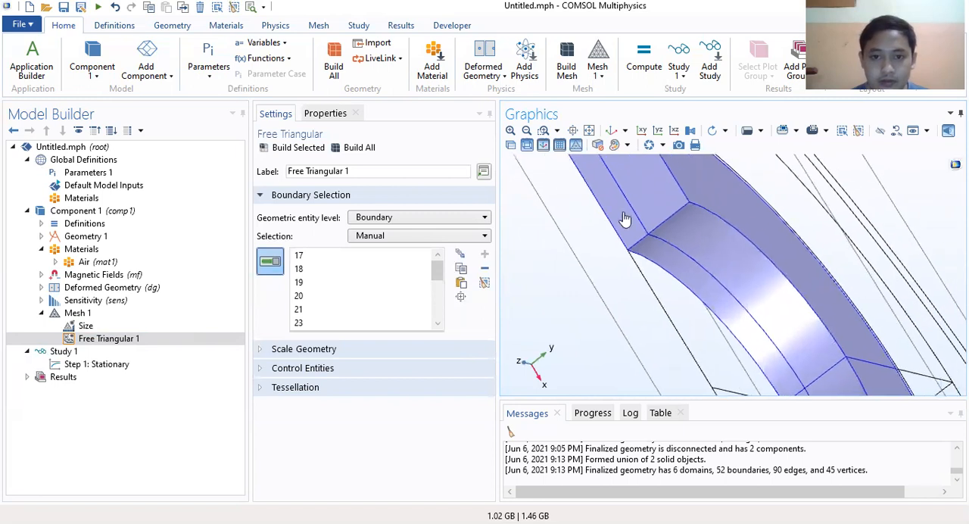
pyautogui.click(526, 130)
pyautogui.click(641, 131)
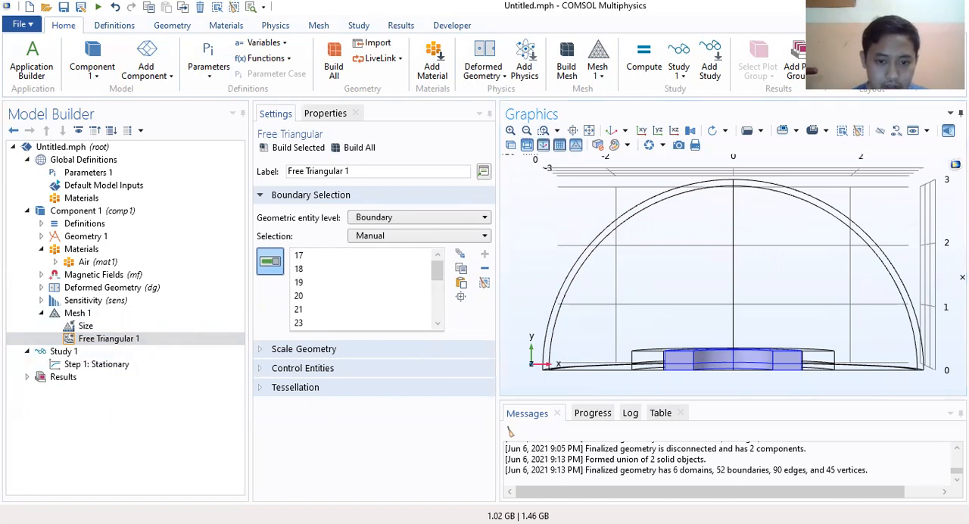
pyautogui.click(292, 371)
pyautogui.click(292, 371)
pyautogui.click(301, 390)
pyautogui.click(302, 389)
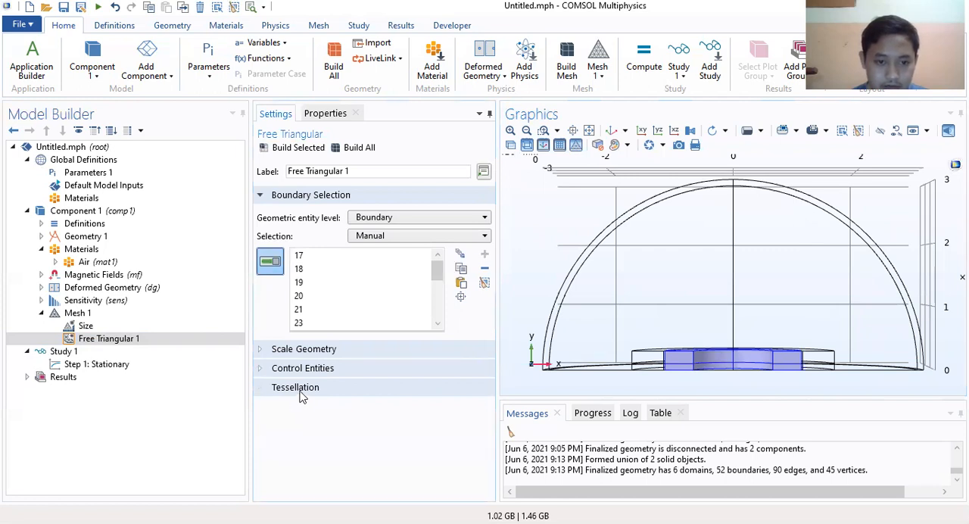
# Step: Add a Size node under Free Triangular 1 for the selected boundaries
pyautogui.rightClick(112, 342)
pyautogui.click(137, 108)
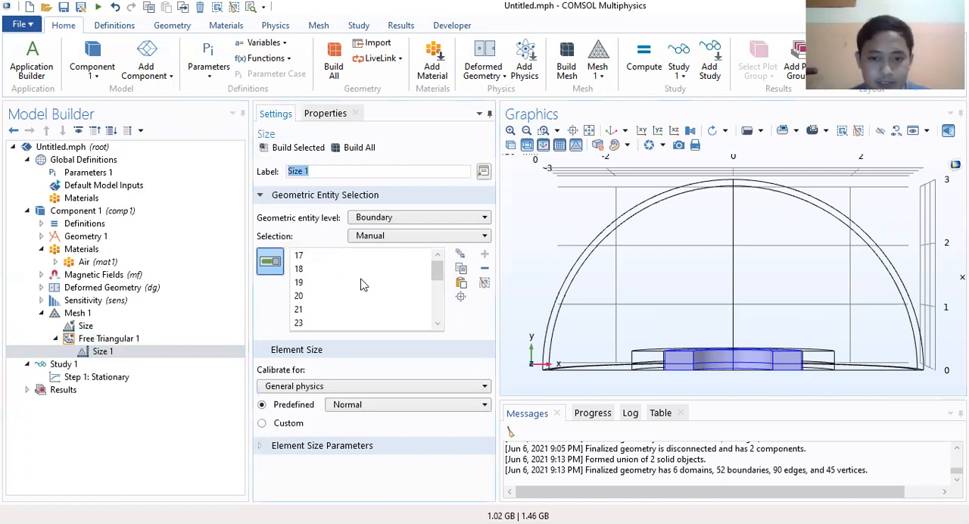
pyautogui.click(403, 372)
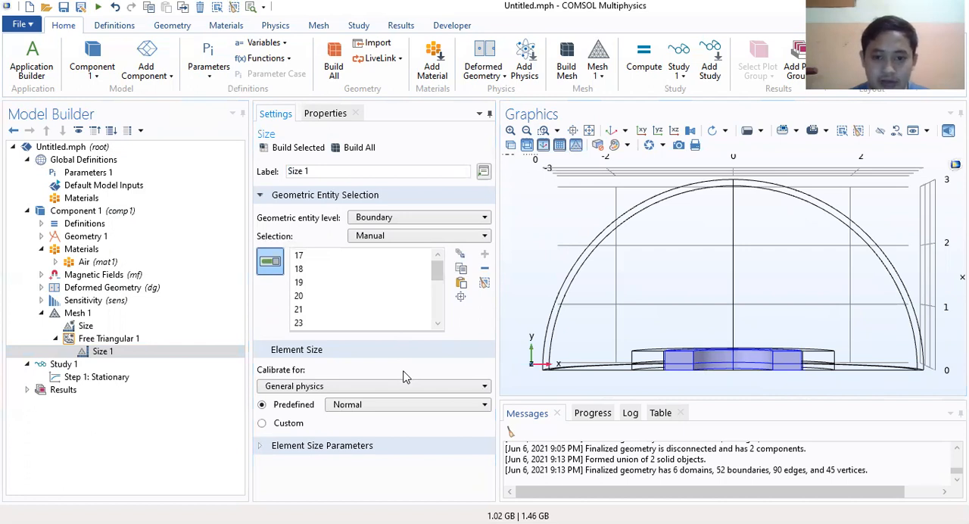
pyautogui.click(421, 396)
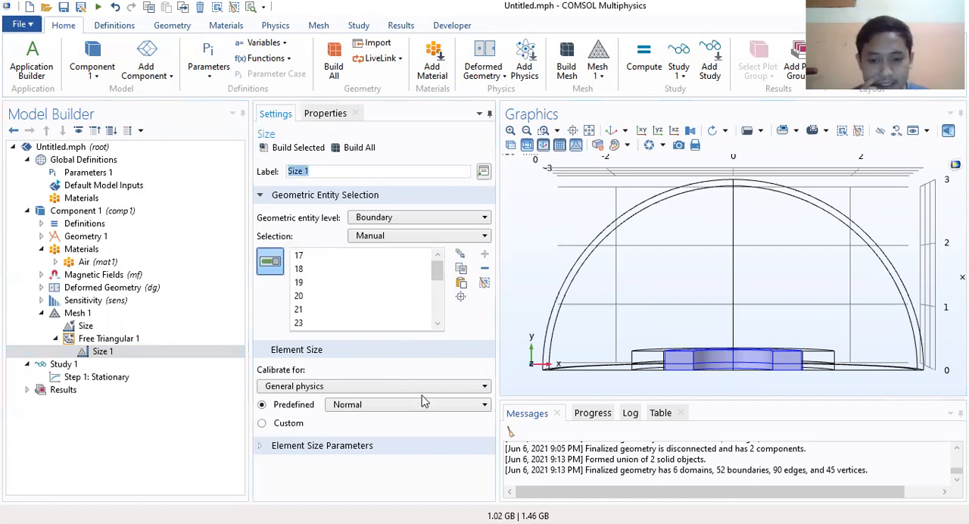
# Step: Set the predefined element size of the Size node under Free Triangular 1 to Extremely fine
pyautogui.click(510, 130)
pyautogui.moveTo(654, 240); pyautogui.dragTo(807, 123, button='right')
pyautogui.moveTo(734, 269); pyautogui.dragTo(755, 137, button='right')
pyautogui.moveTo(637, 266); pyautogui.dragTo(699, 161, button='right')
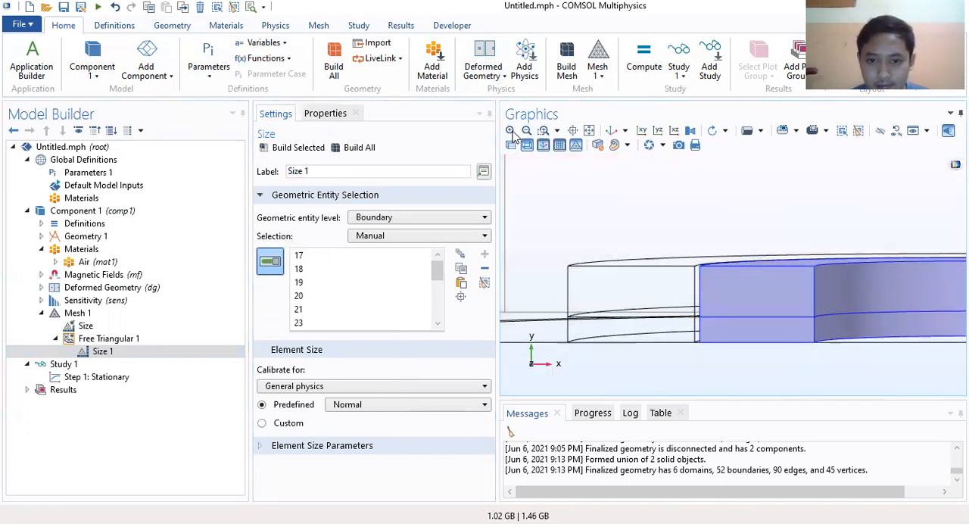
pyautogui.click(510, 130)
pyautogui.moveTo(699, 262); pyautogui.dragTo(776, 222, button='right')
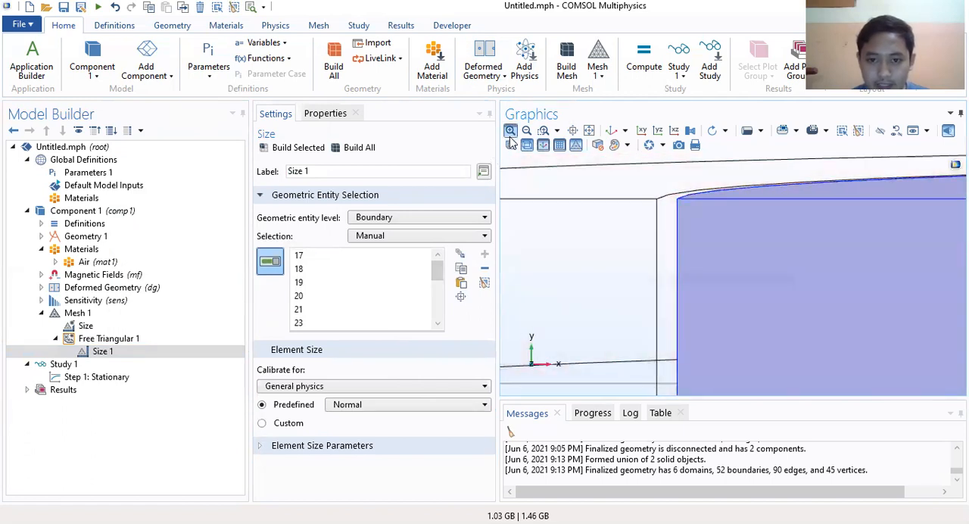
pyautogui.click(511, 132)
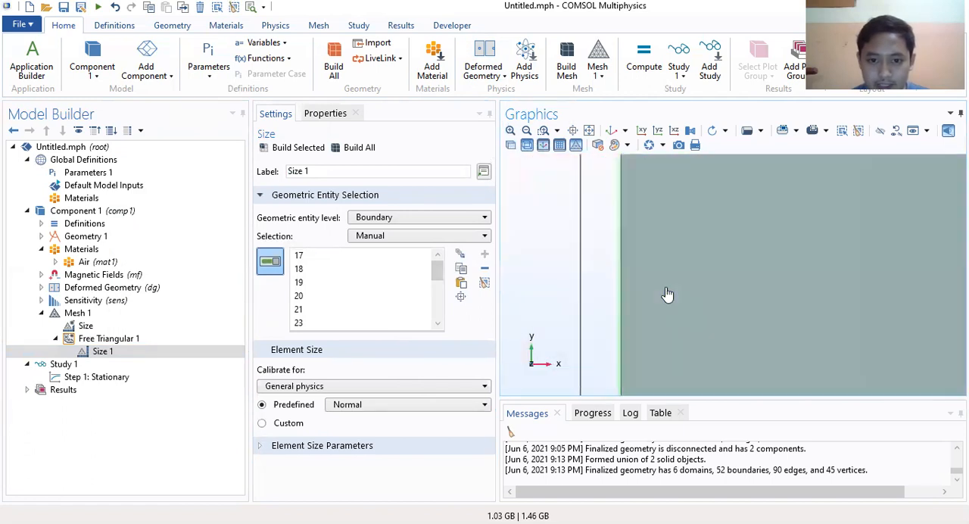
pyautogui.click(413, 406)
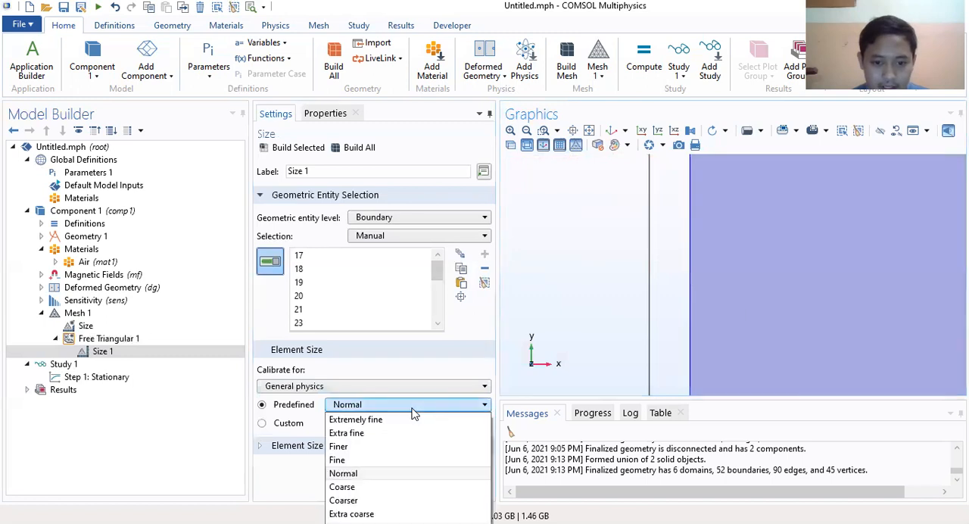
pyautogui.click(385, 421)
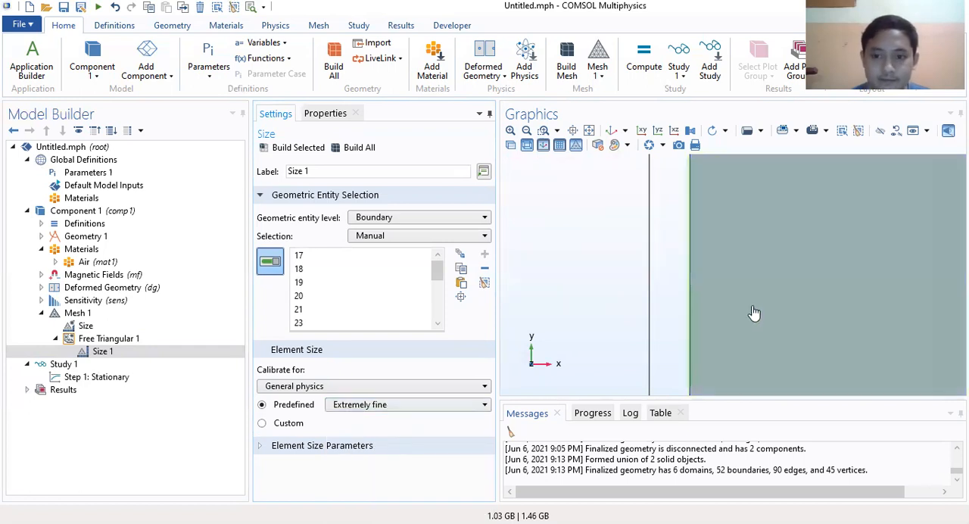
pyautogui.click(527, 131)
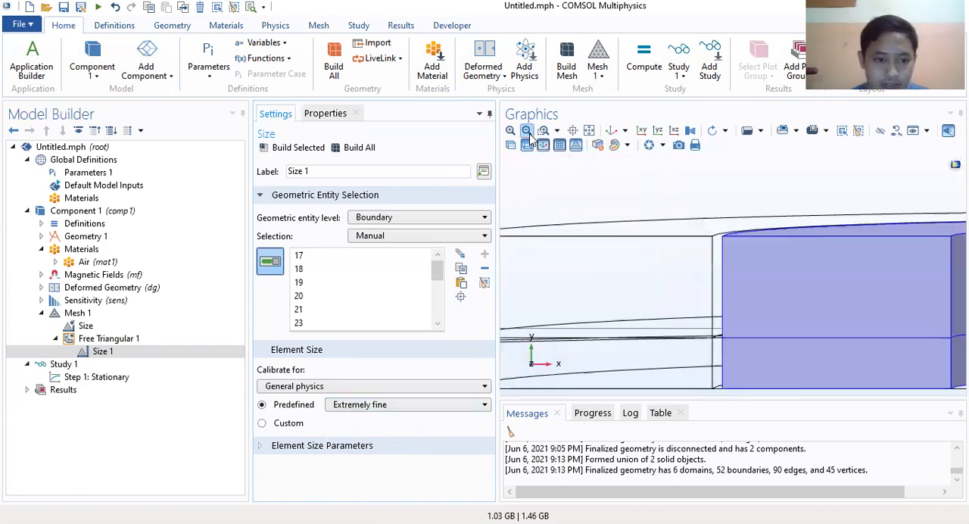
pyautogui.click(527, 131)
pyautogui.click(527, 131)
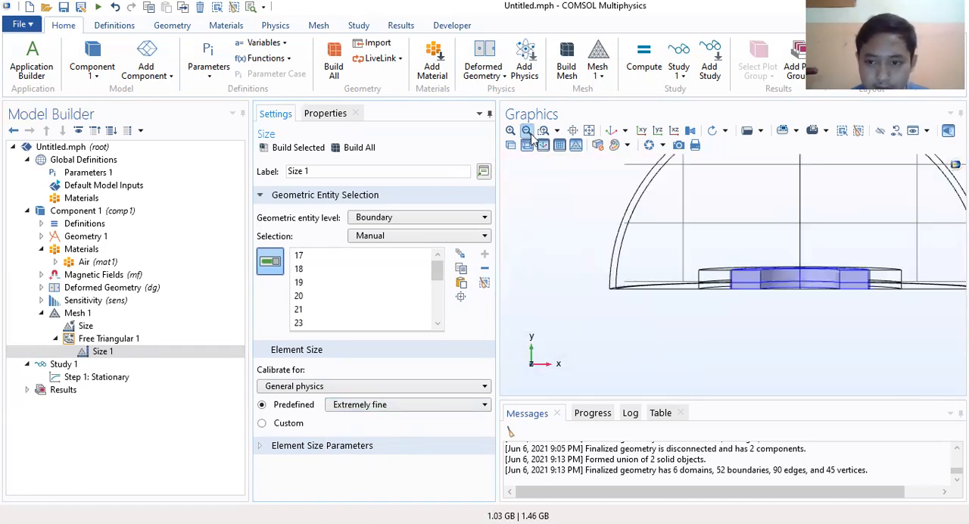
pyautogui.click(135, 351)
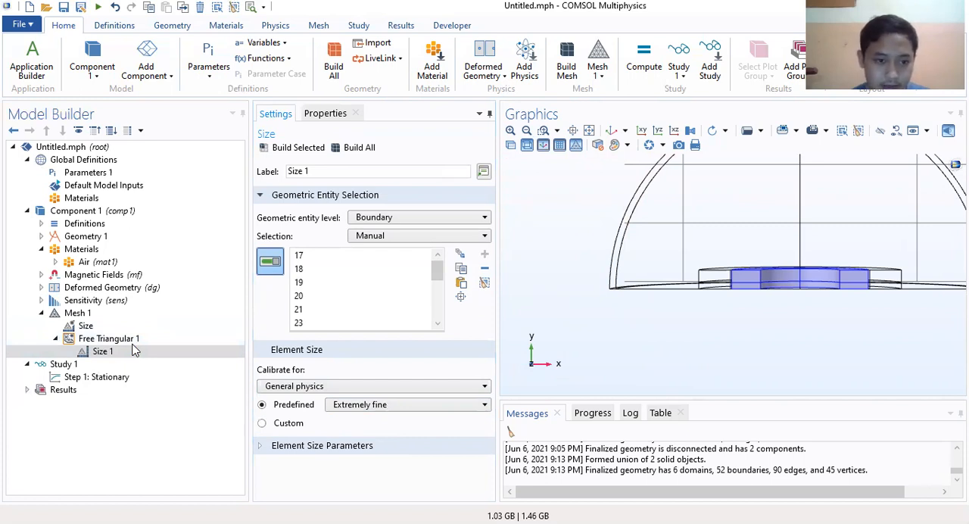
# Step: Add a Free Tetrahedral operation to Mesh 1 and set its geometric entity level to Domain
pyautogui.rightClick(87, 316)
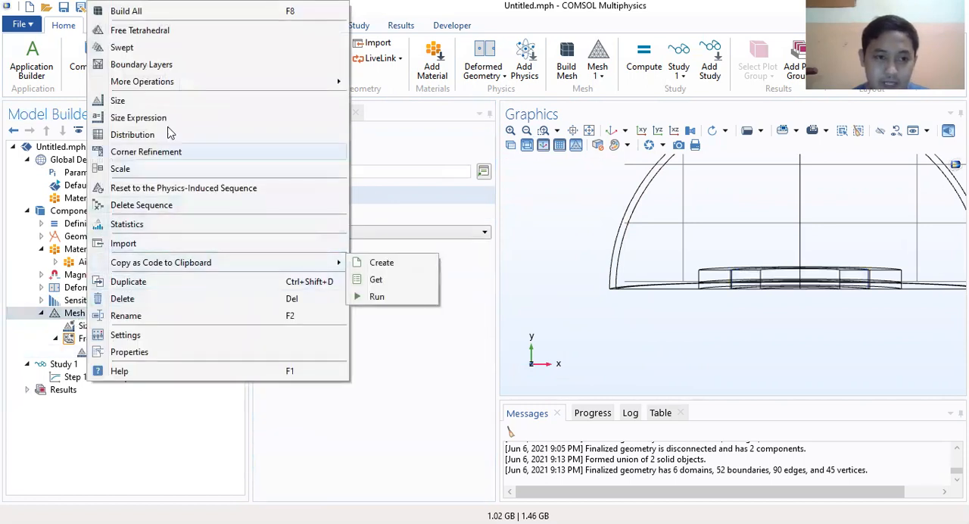
pyautogui.click(163, 30)
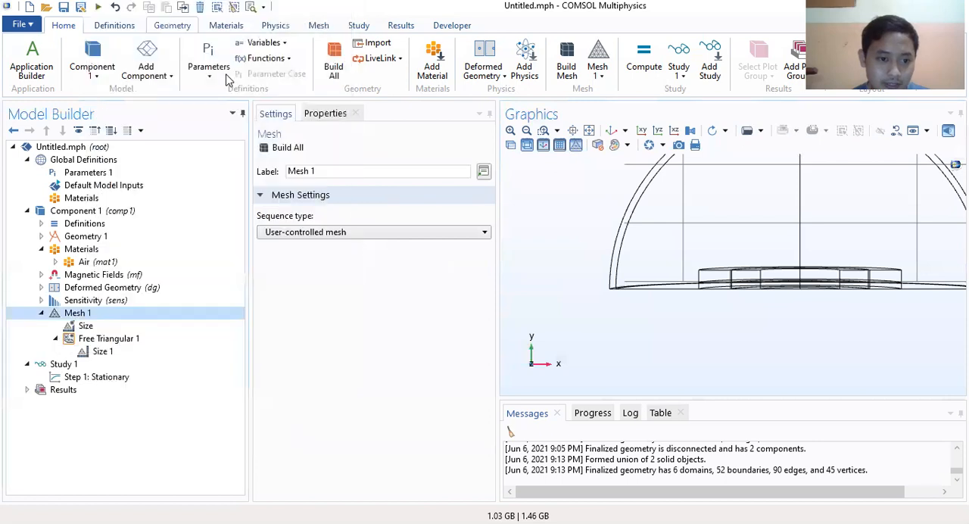
pyautogui.click(428, 217)
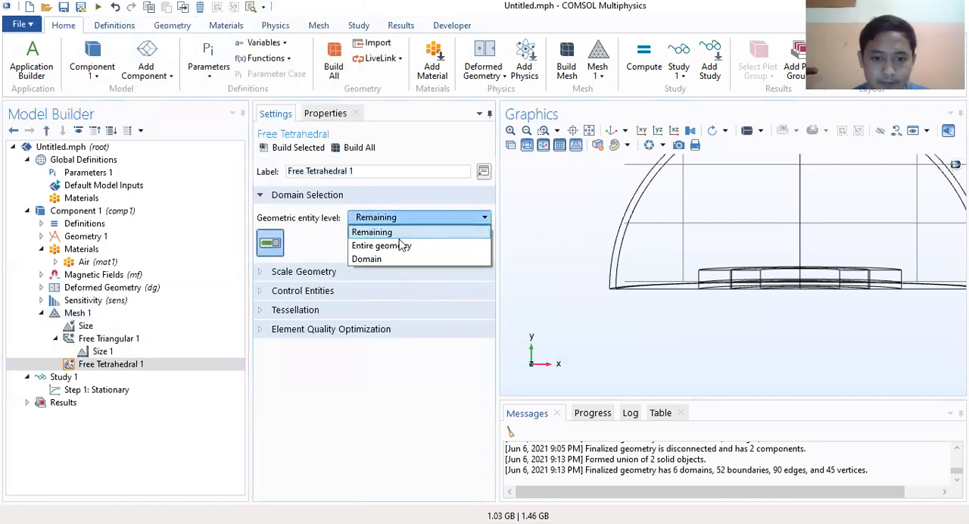
pyautogui.click(373, 261)
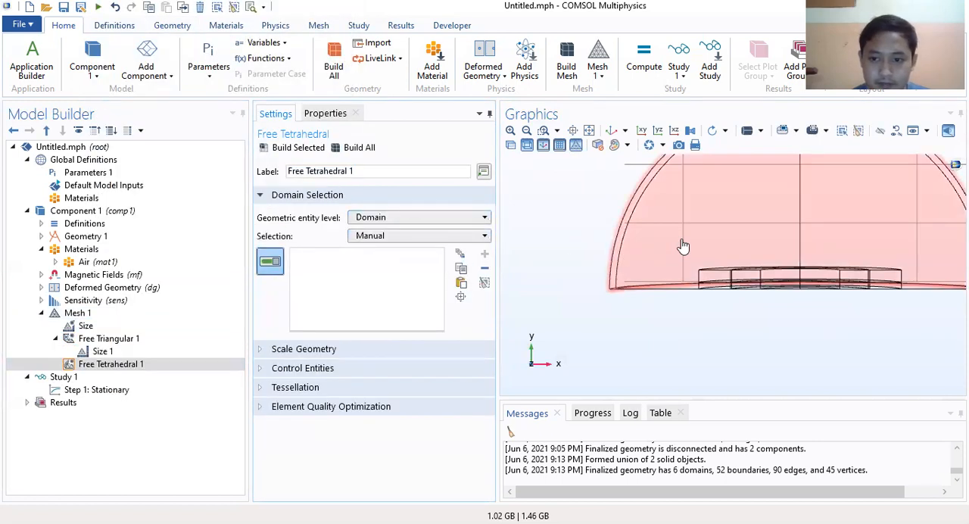
# Step: Select the air domain inside the hemispherical shell for Free Tetrahedral 1, leaving the outer shell (domain 1) out of the selection
pyautogui.click(728, 234)
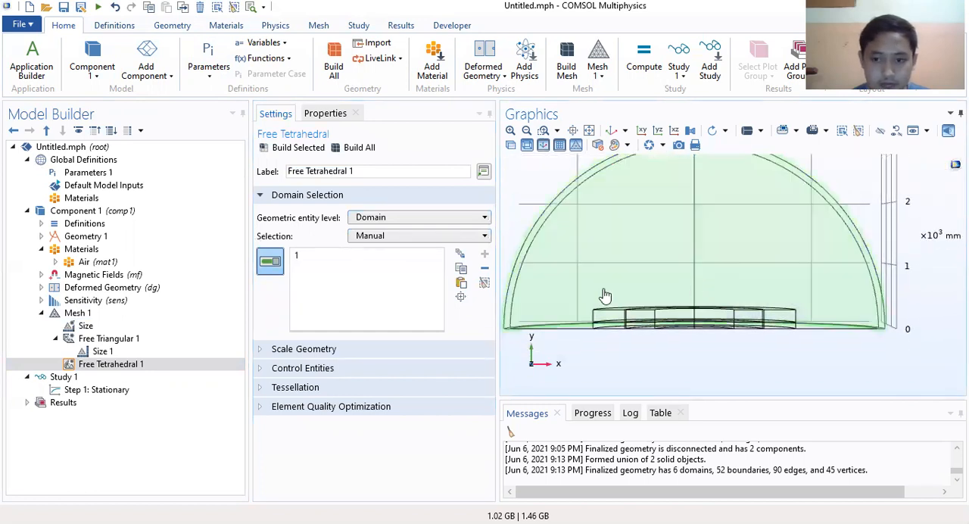
pyautogui.scroll(-1, 605, 296)
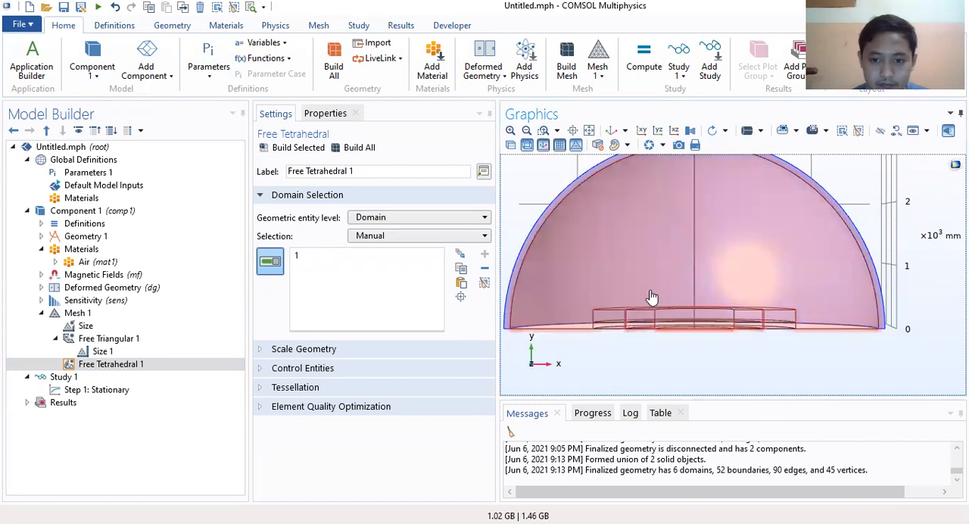
pyautogui.moveTo(652, 297); pyautogui.dragTo(549, 340)
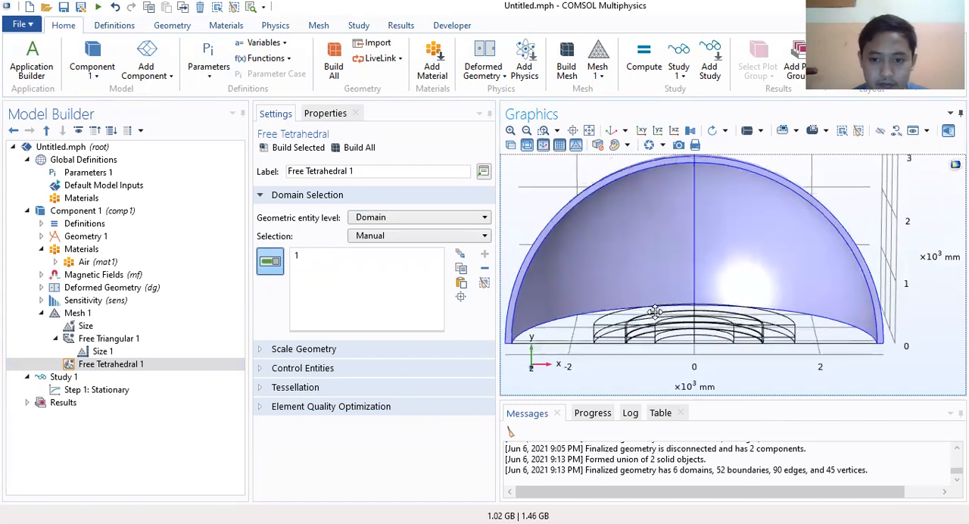
pyautogui.click(564, 338)
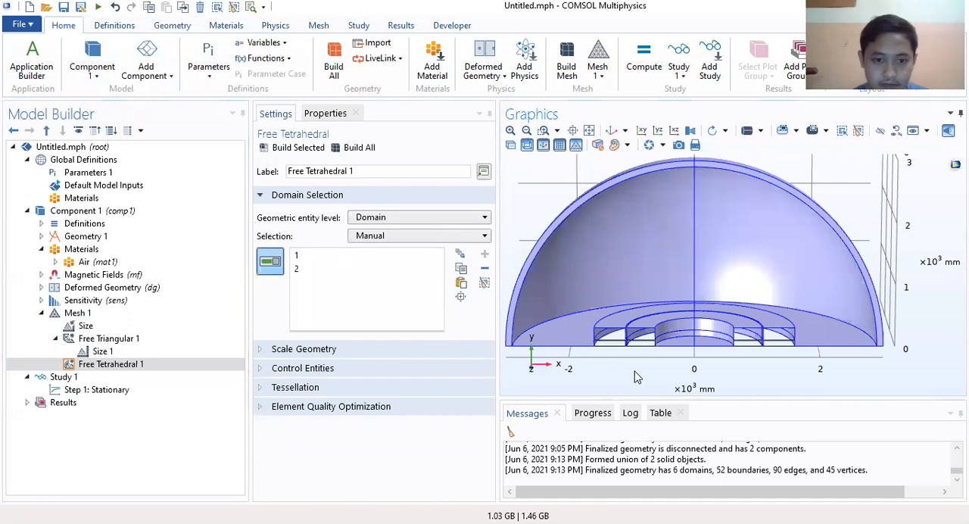
pyautogui.click(314, 256)
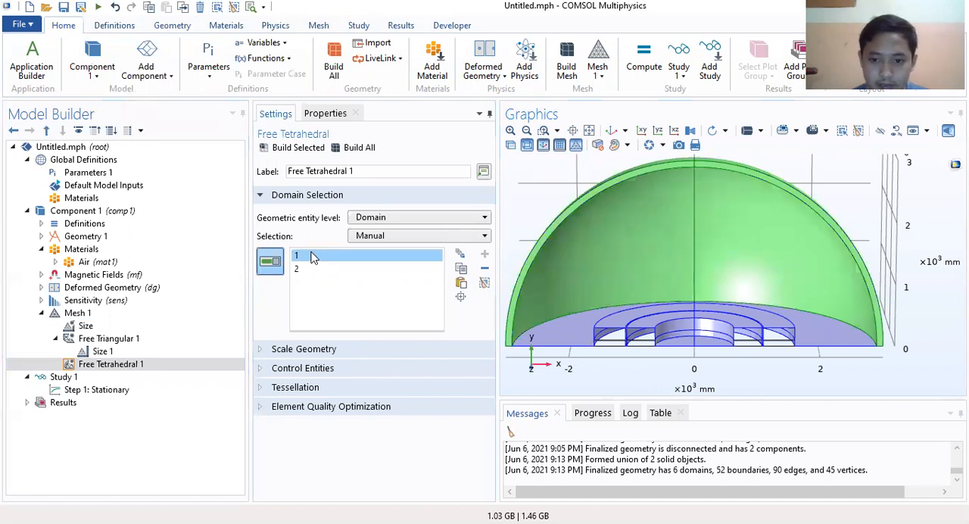
pyautogui.press('Delete')
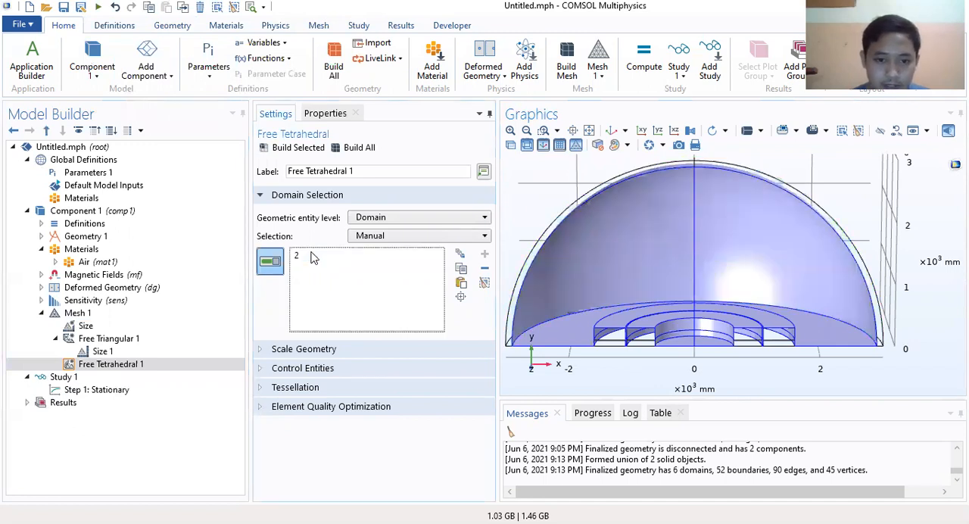
# Step: Add the four half-ring domains, 3 to 6, to the Free Tetrahedral 1 selection
pyautogui.click(314, 256)
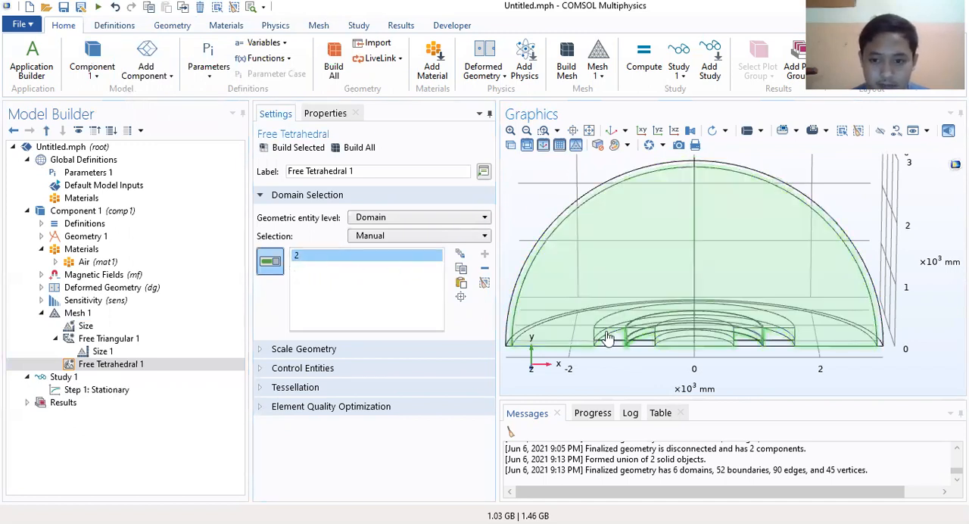
pyautogui.click(612, 343)
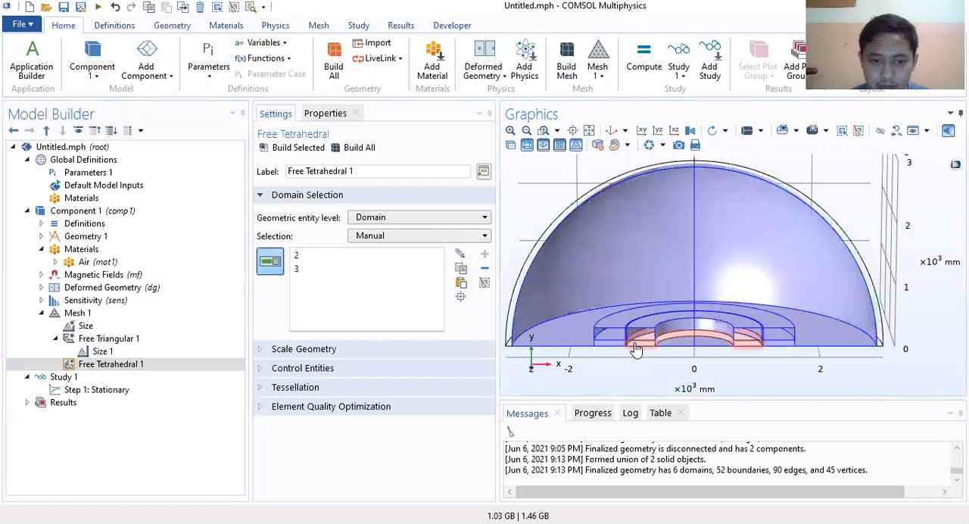
pyautogui.click(639, 346)
pyautogui.click(642, 337)
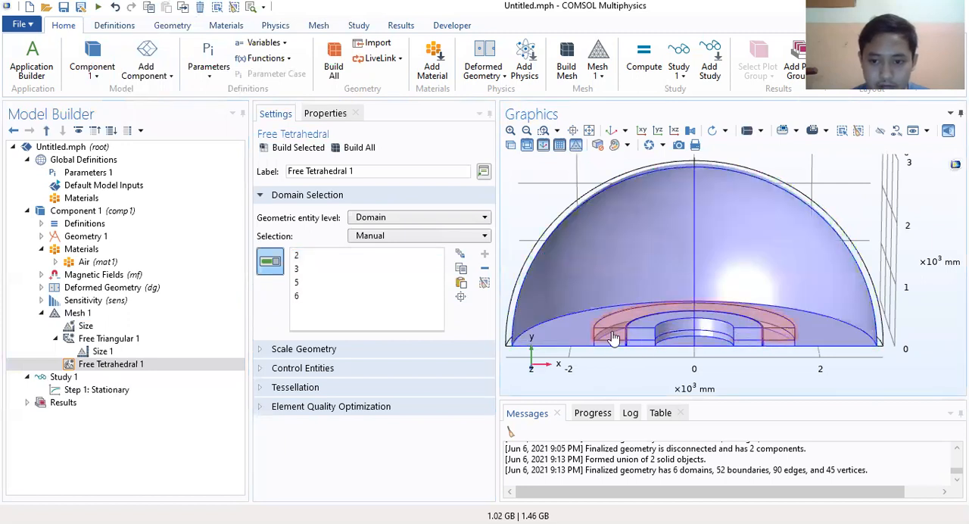
pyautogui.click(612, 336)
# Step: Check which half-ring each of the domains 3, 4, 5 and 6 in the Free Tetrahedral 1 selection refers to
pyautogui.click(301, 271)
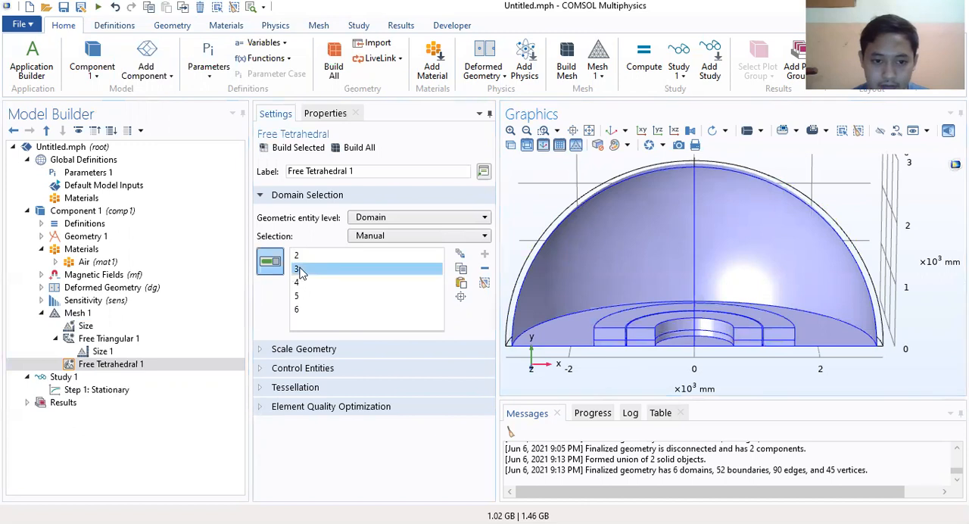
pyautogui.click(302, 282)
pyautogui.click(302, 296)
pyautogui.click(302, 310)
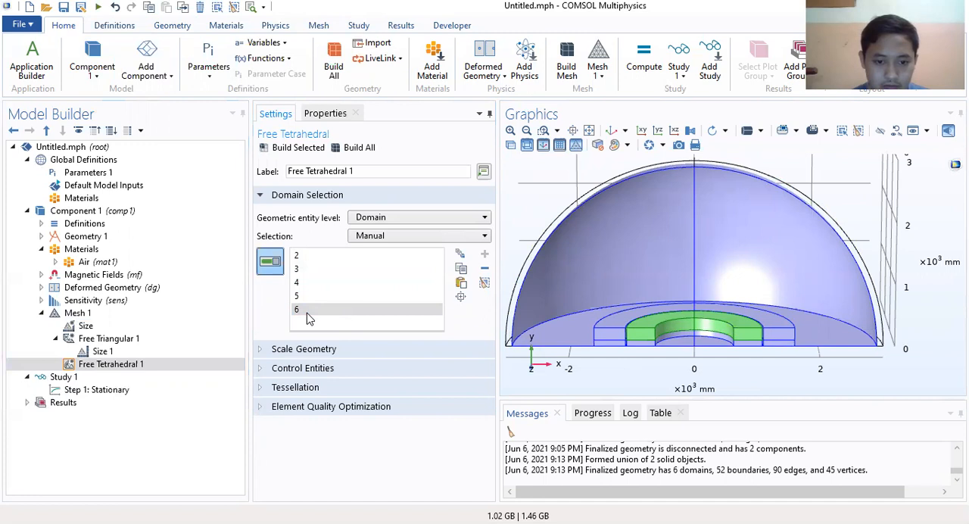
pyautogui.click(307, 313)
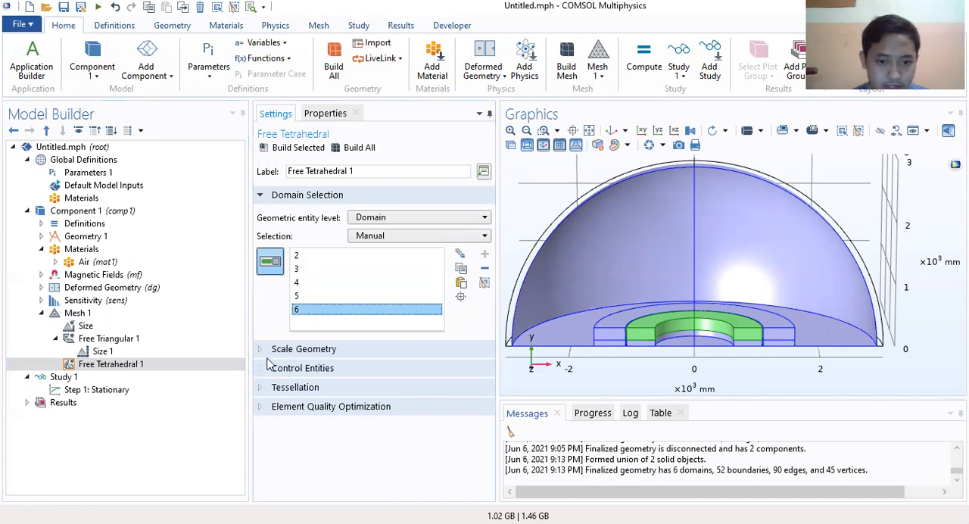
# Step: Review the Scale Geometry, Control Entities, Tessellation and Element Quality Optimization settings of Free Tetrahedral 1
pyautogui.click(270, 351)
pyautogui.click(271, 429)
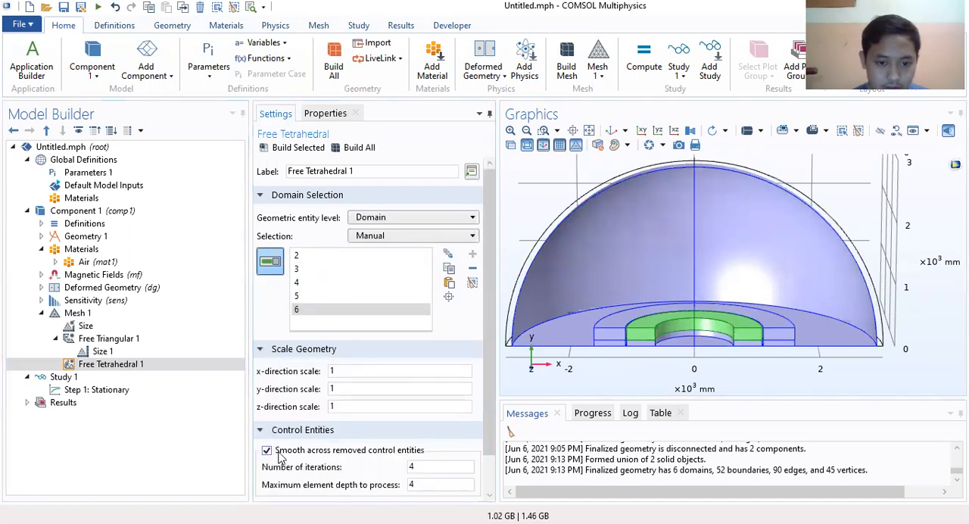
pyautogui.scroll(-1, 282, 454)
pyautogui.click(286, 471)
pyautogui.scroll(-1, 286, 471)
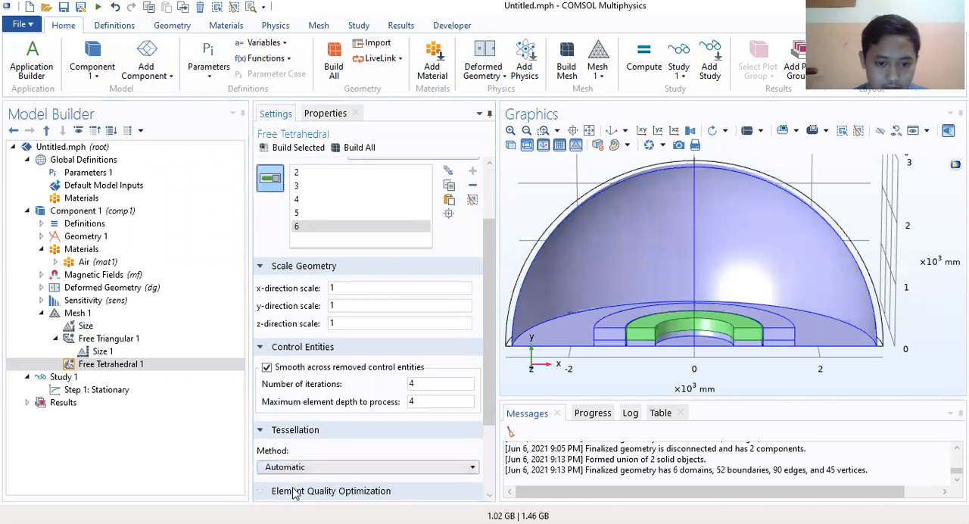
pyautogui.click(295, 491)
pyautogui.scroll(-2, 424, 421)
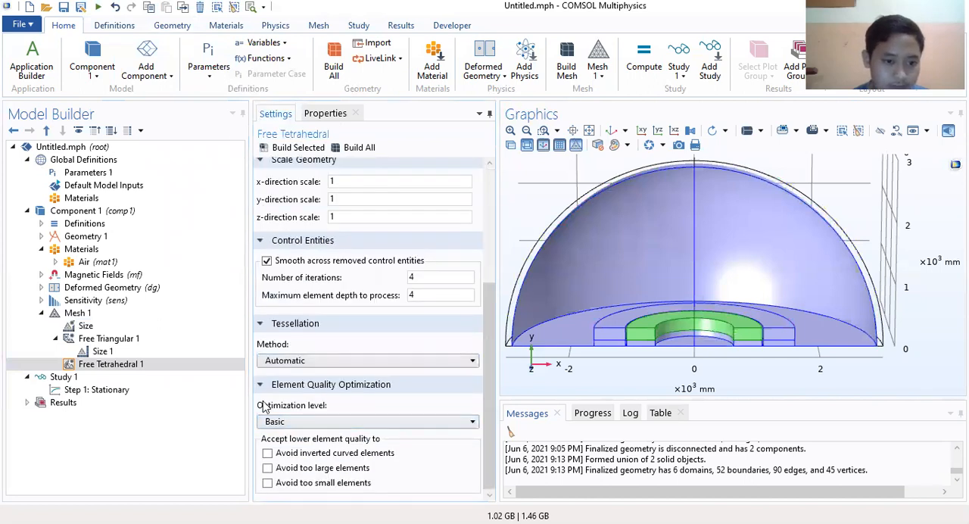
pyautogui.rightClick(118, 366)
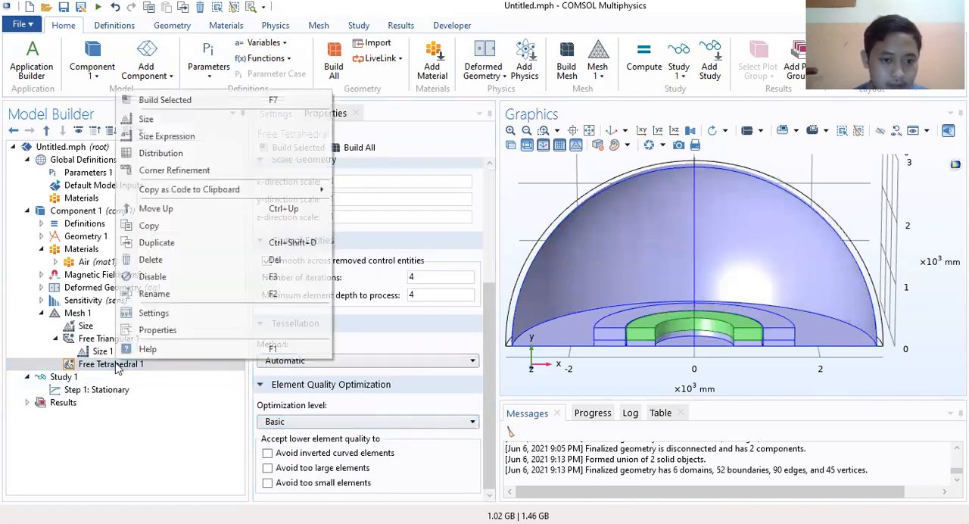
pyautogui.click(147, 119)
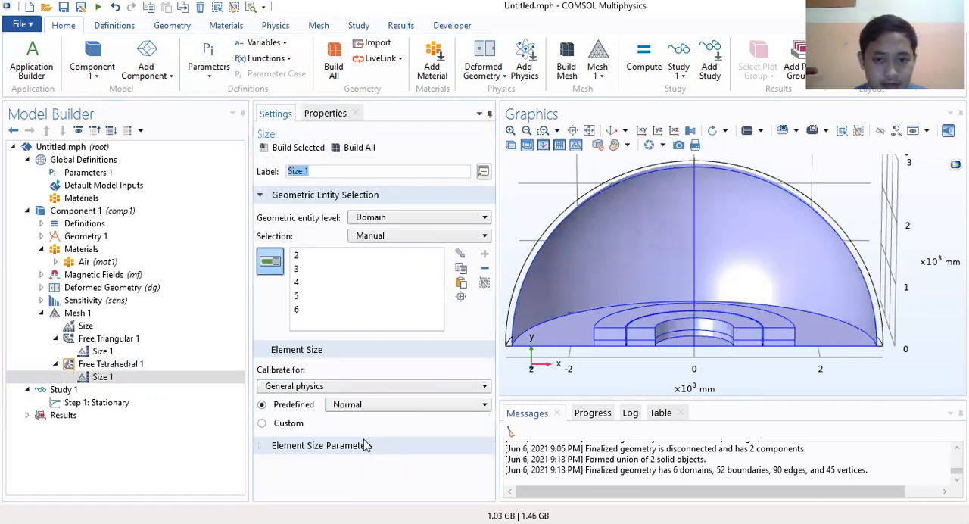
pyautogui.click(364, 445)
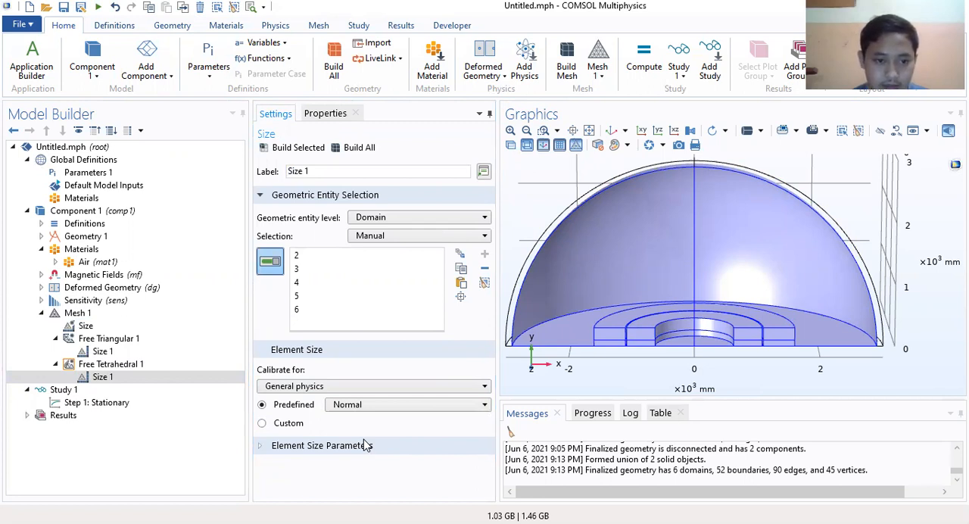
pyautogui.rightClick(119, 378)
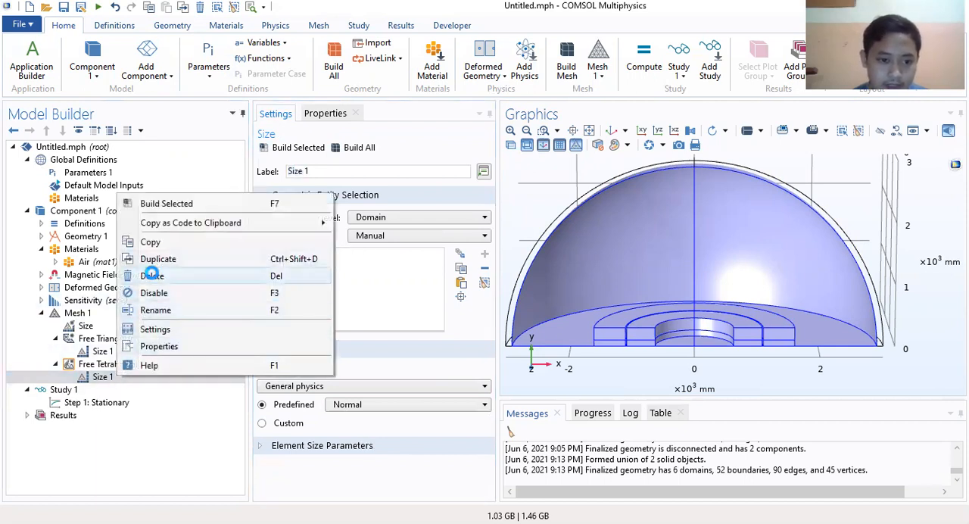
pyautogui.click(149, 275)
pyautogui.click(502, 319)
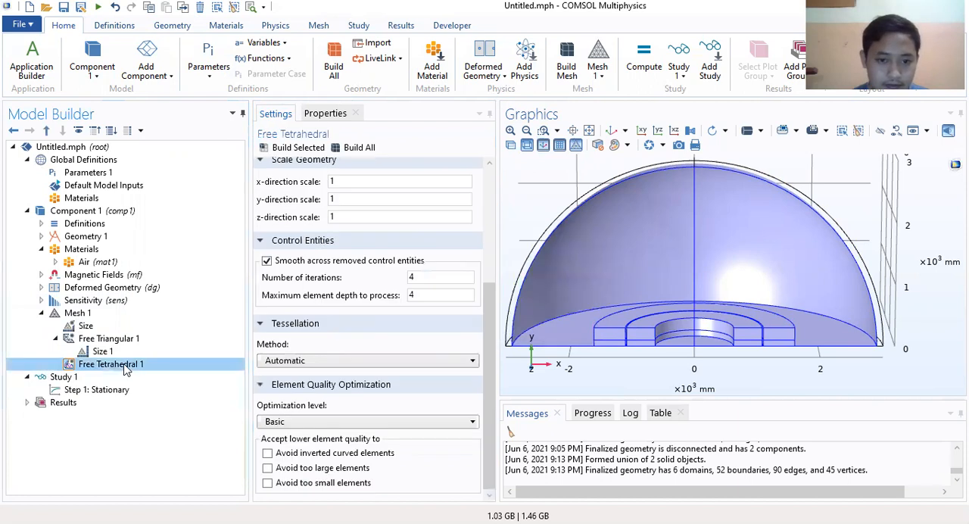
pyautogui.click(125, 370)
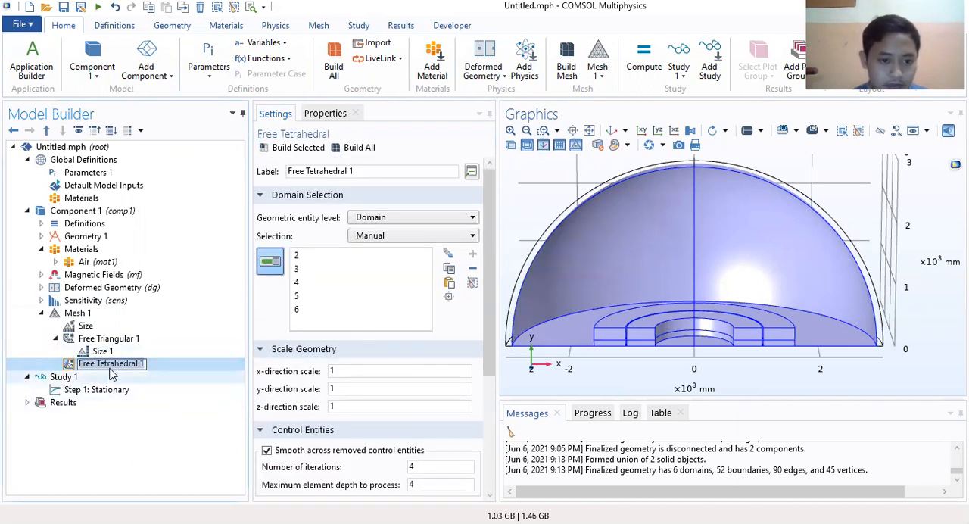
pyautogui.click(201, 354)
pyautogui.click(171, 368)
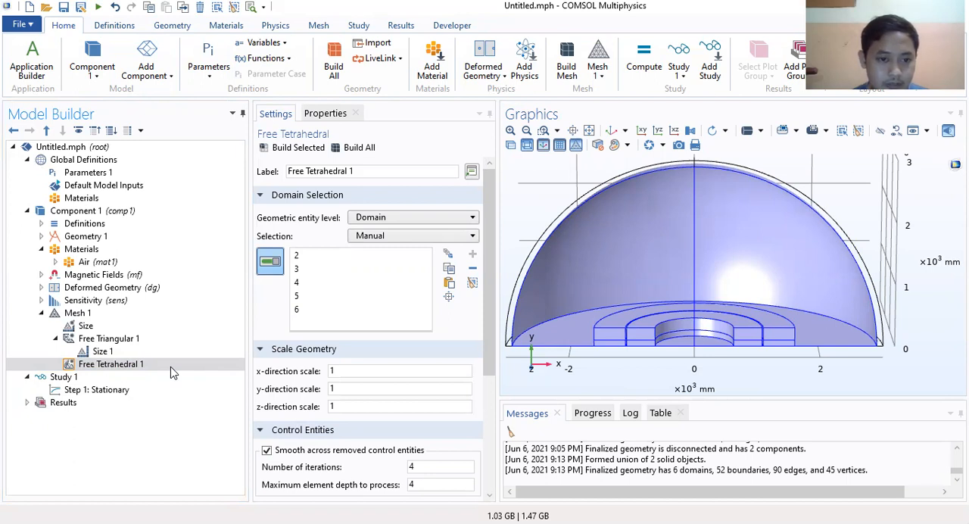
# Step: Add a Swept operation to Mesh 1 that covers the remaining geometry
pyautogui.click(79, 312)
pyautogui.rightClick(79, 313)
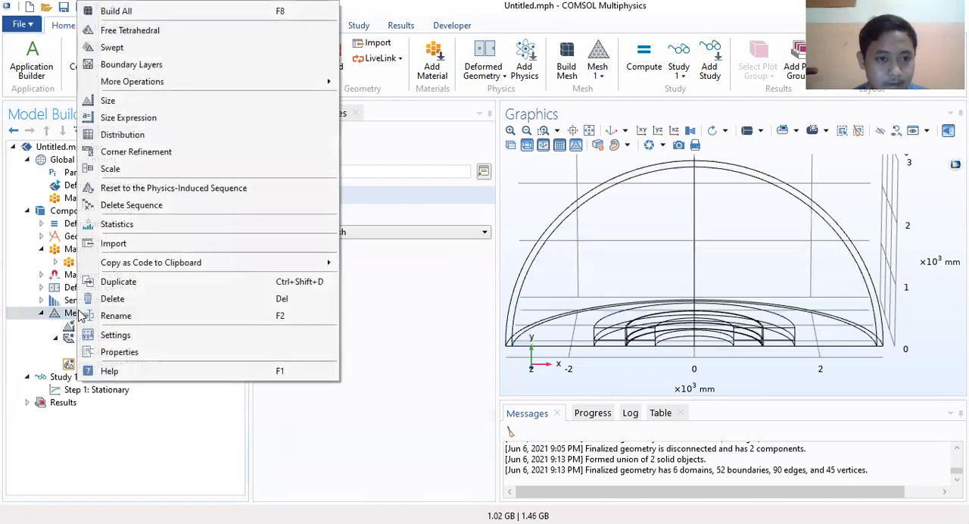
pyautogui.click(113, 47)
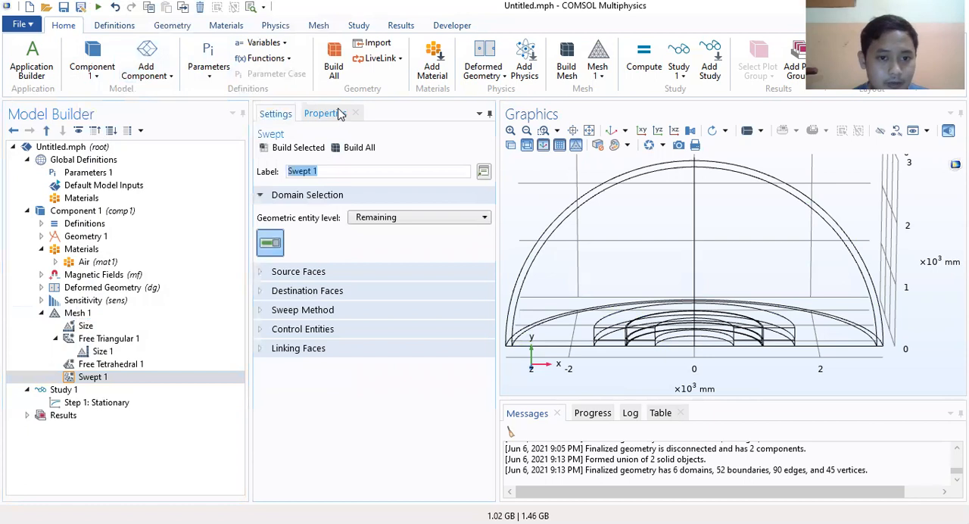
pyautogui.click(300, 274)
pyautogui.click(300, 273)
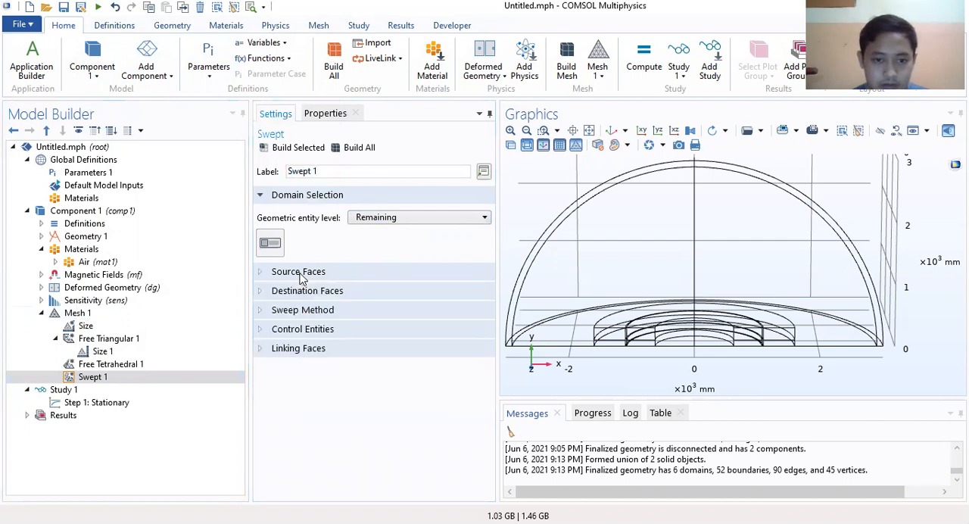
# Step: Set the face meshing method of Swept 1 to Quadrilateral (legacy version 5.2)
pyautogui.click(304, 290)
pyautogui.click(304, 291)
pyautogui.click(292, 311)
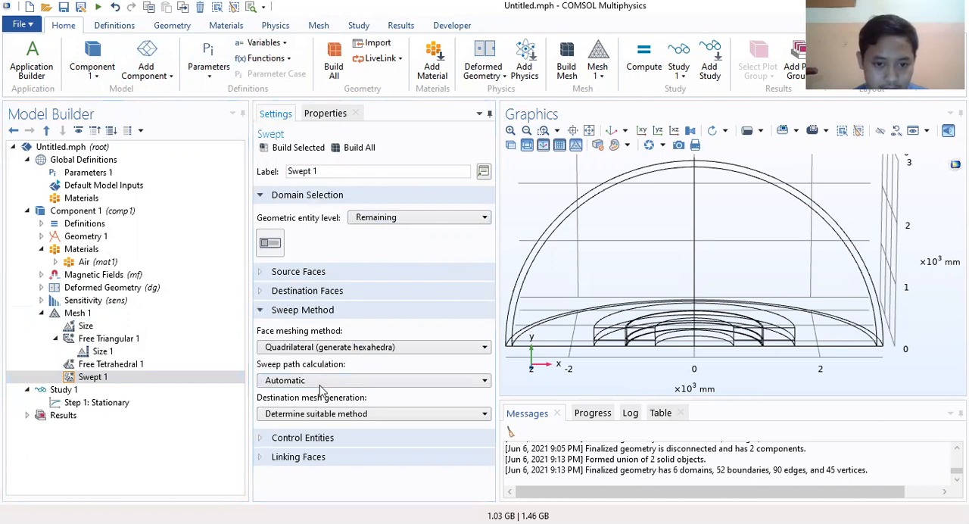
pyautogui.click(370, 348)
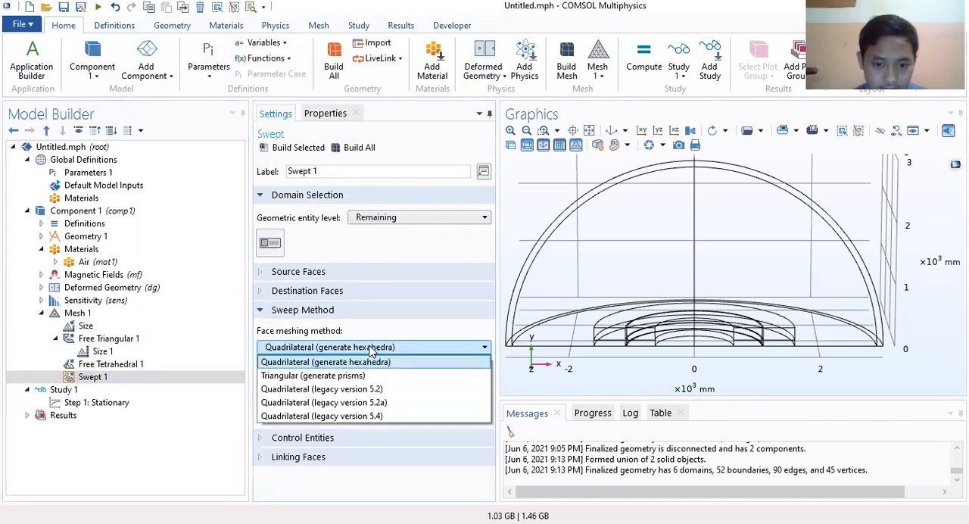
pyautogui.click(356, 389)
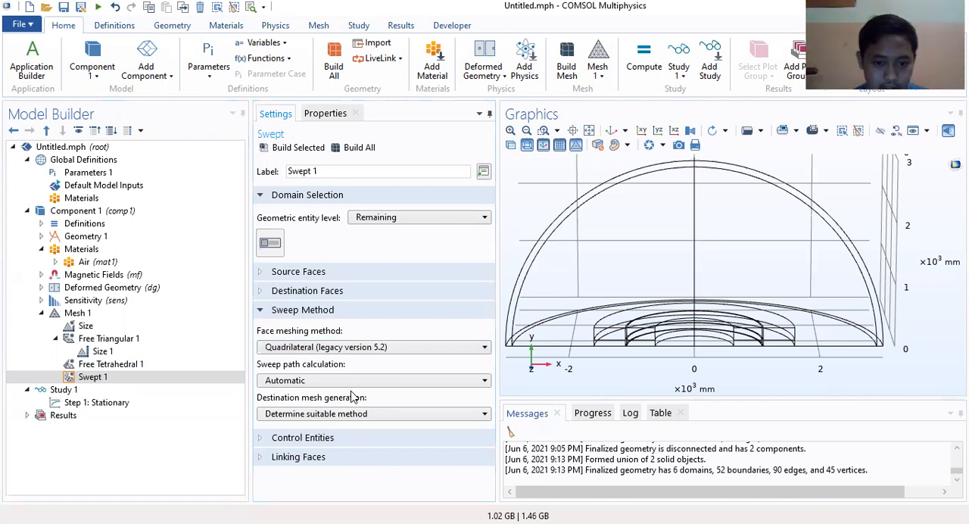
# Step: Review the Control Entities, Linking Faces, Destination Faces and Source Faces settings of Swept 1
pyautogui.click(339, 437)
pyautogui.click(320, 490)
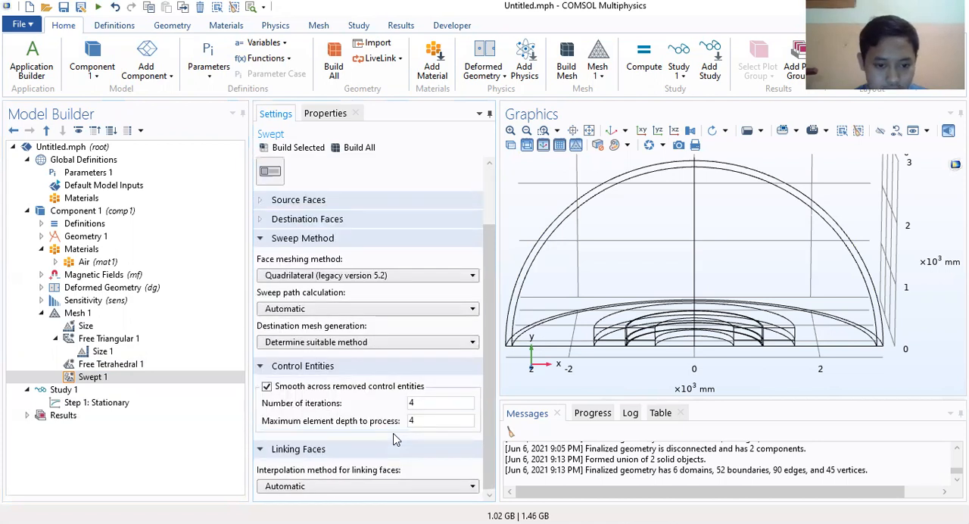
pyautogui.click(333, 220)
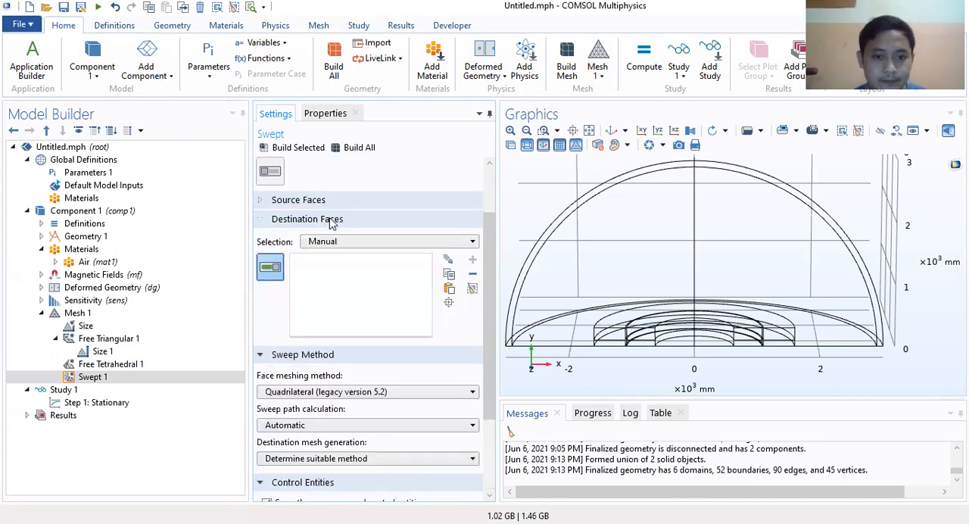
pyautogui.click(331, 200)
pyautogui.scroll(3, 393, 181)
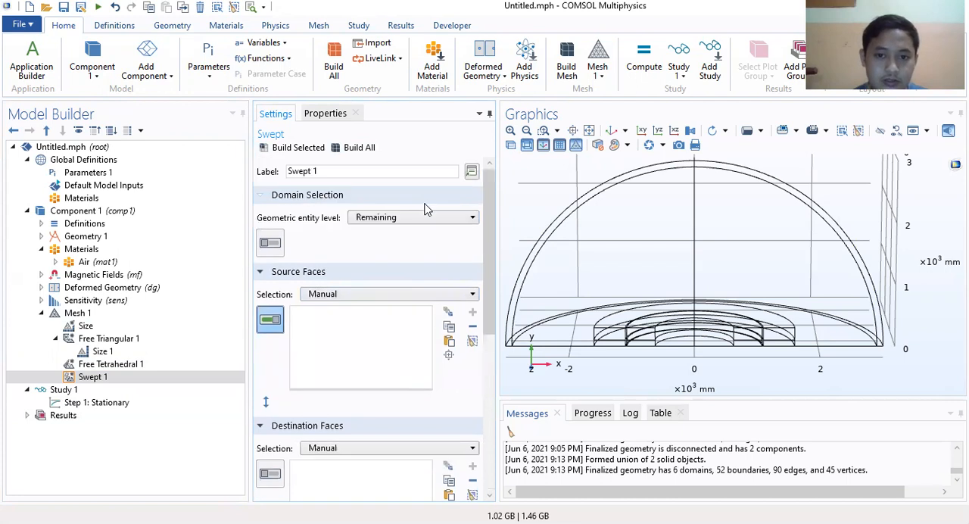
# Step: Build the complete Mesh 1 sequence with its Free Triangular, Free Tetrahedral and Swept operations
pyautogui.click(113, 377)
pyautogui.click(114, 364)
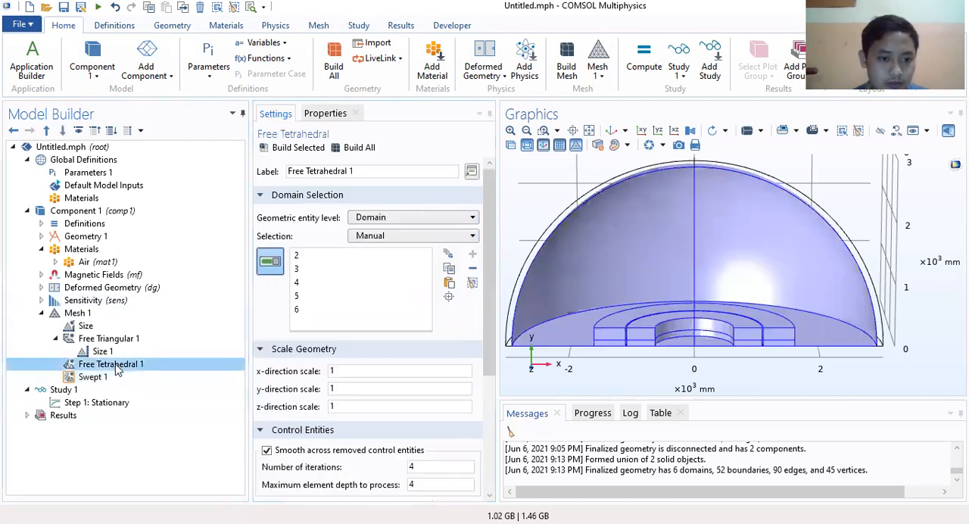
pyautogui.click(108, 314)
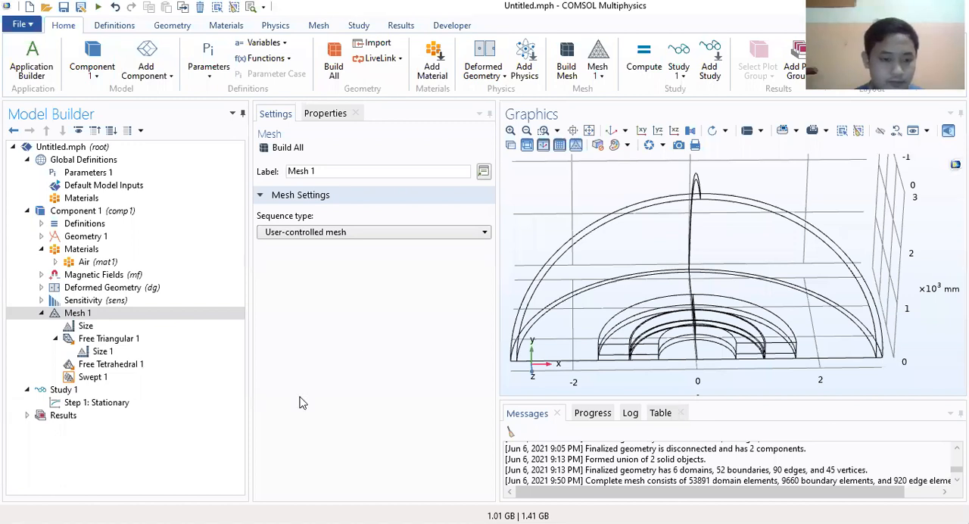
pyautogui.click(94, 378)
pyautogui.click(120, 366)
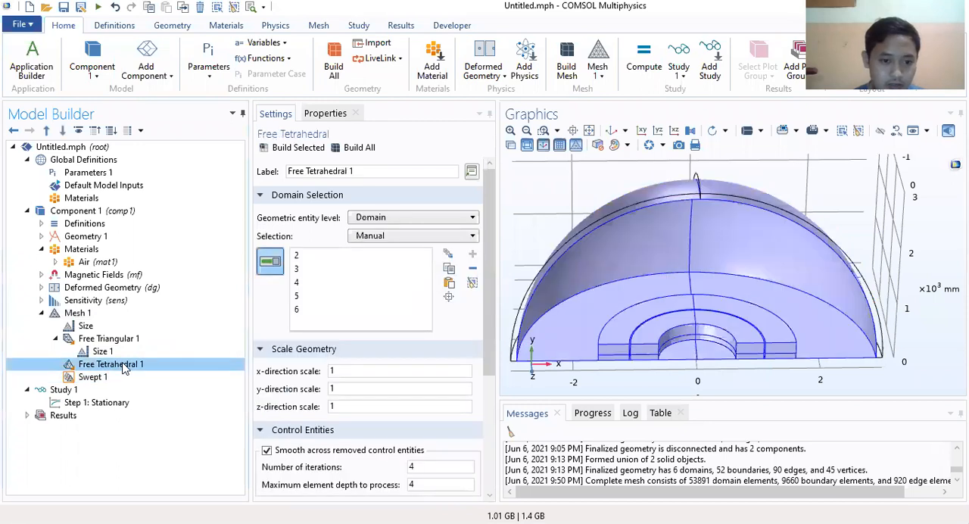
pyautogui.click(113, 339)
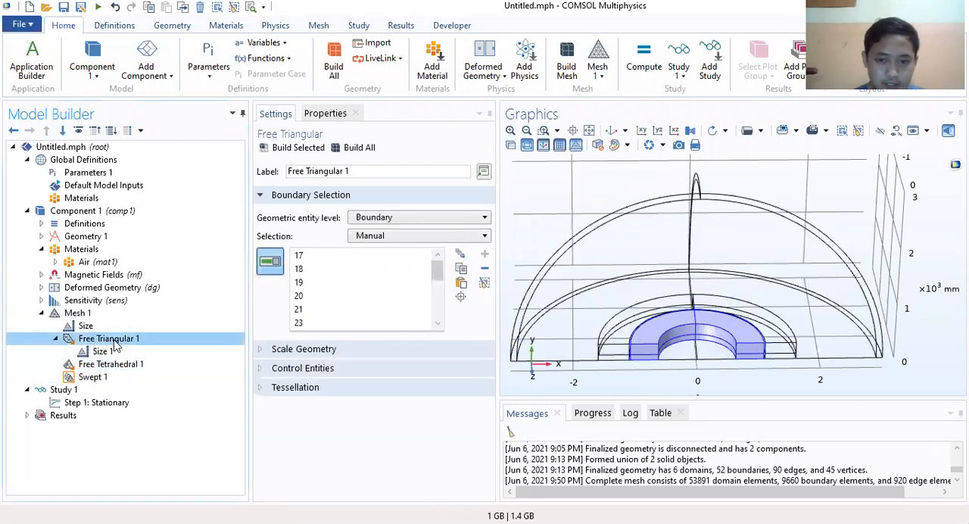
pyautogui.click(79, 313)
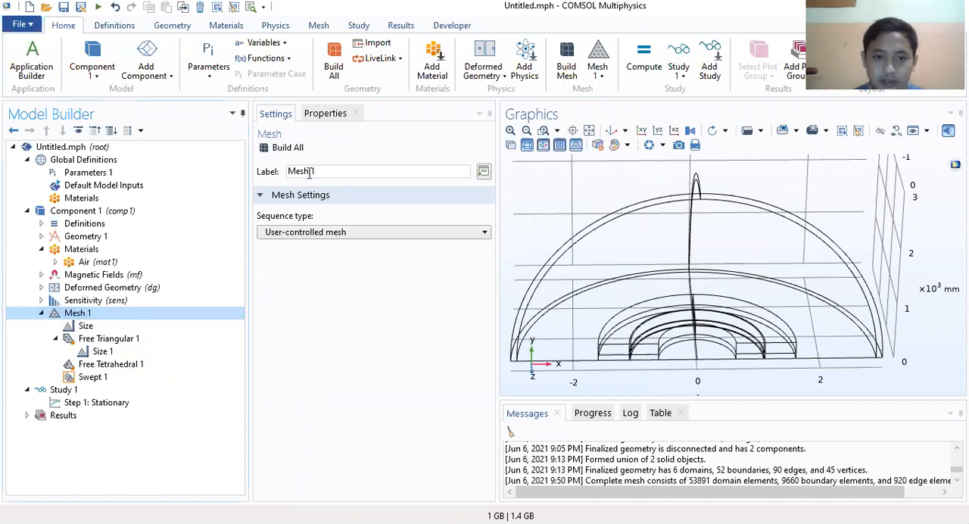
pyautogui.click(288, 148)
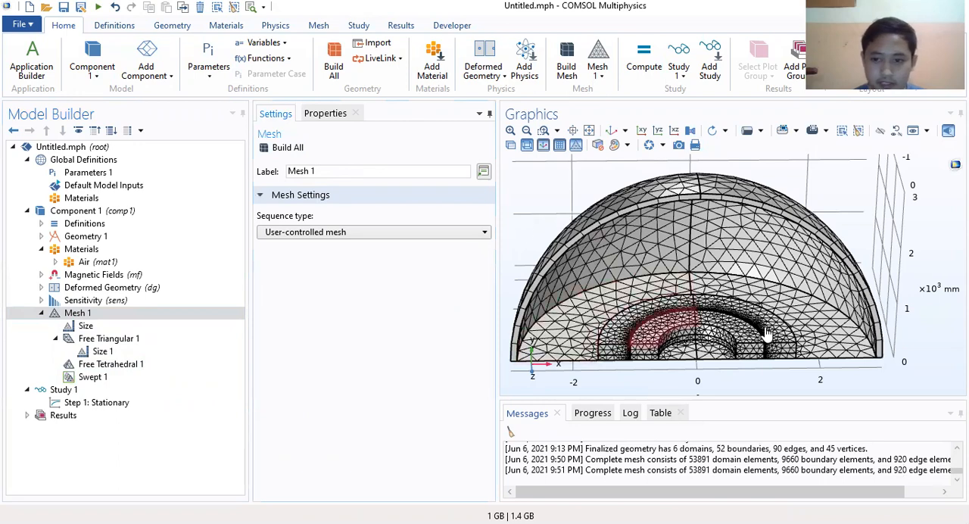
# Step: Inspect the built mesh closely around the half-rings, especially the refined elements along the thin gap between the inner and outer rings
pyautogui.click(510, 130)
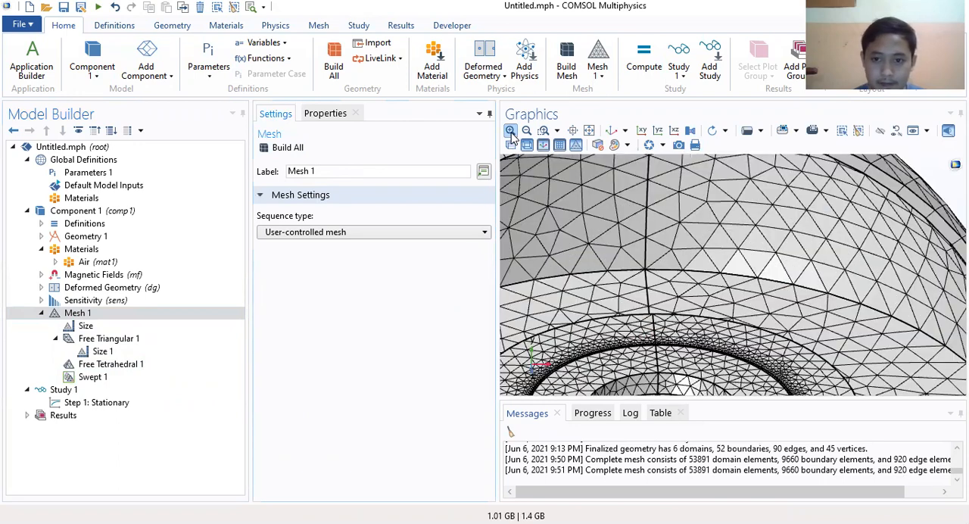
pyautogui.moveTo(645, 344); pyautogui.dragTo(749, 225, button='right')
pyautogui.moveTo(700, 312); pyautogui.dragTo(722, 327)
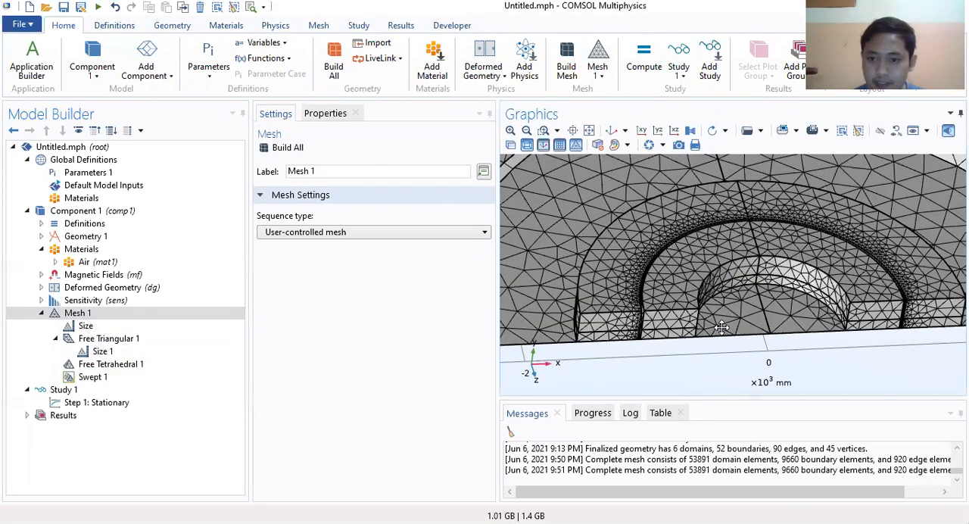
pyautogui.click(511, 130)
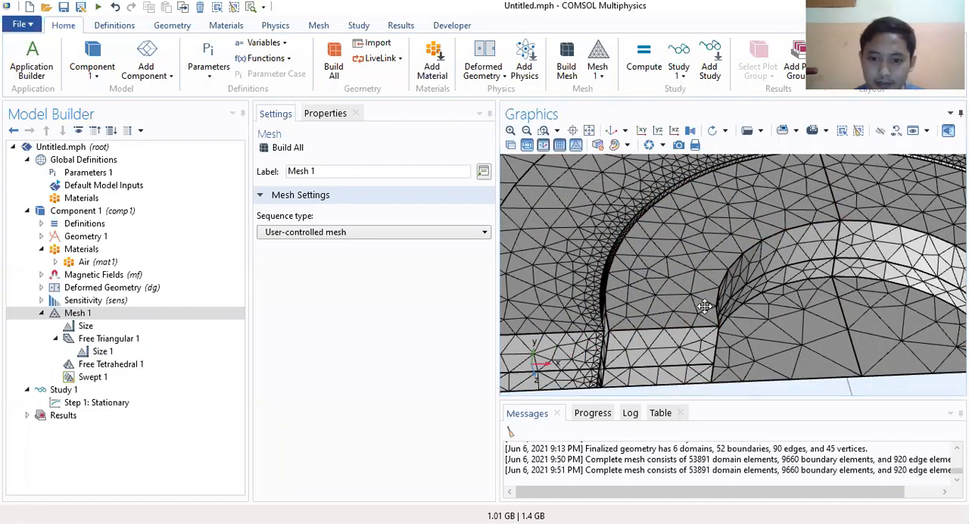
pyautogui.moveTo(616, 314); pyautogui.dragTo(622, 346)
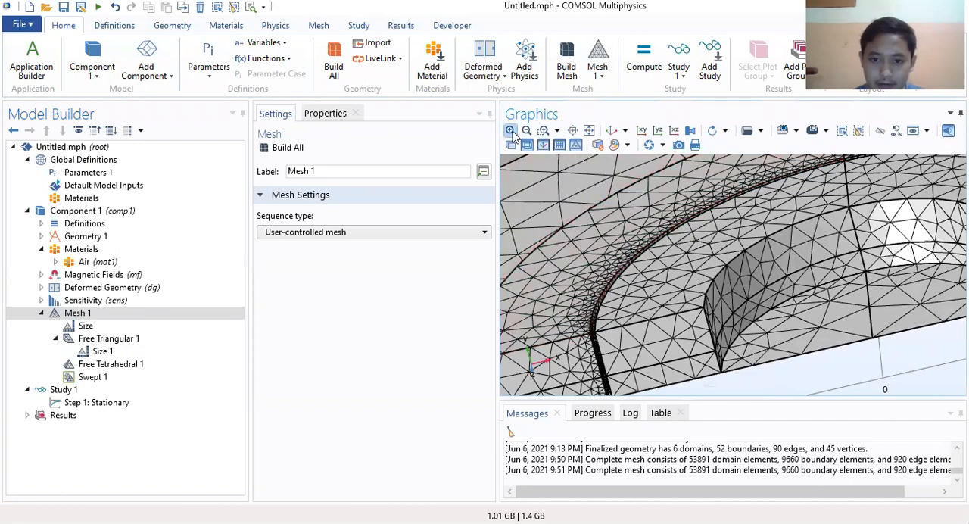
pyautogui.click(512, 132)
pyautogui.moveTo(588, 278); pyautogui.dragTo(568, 241)
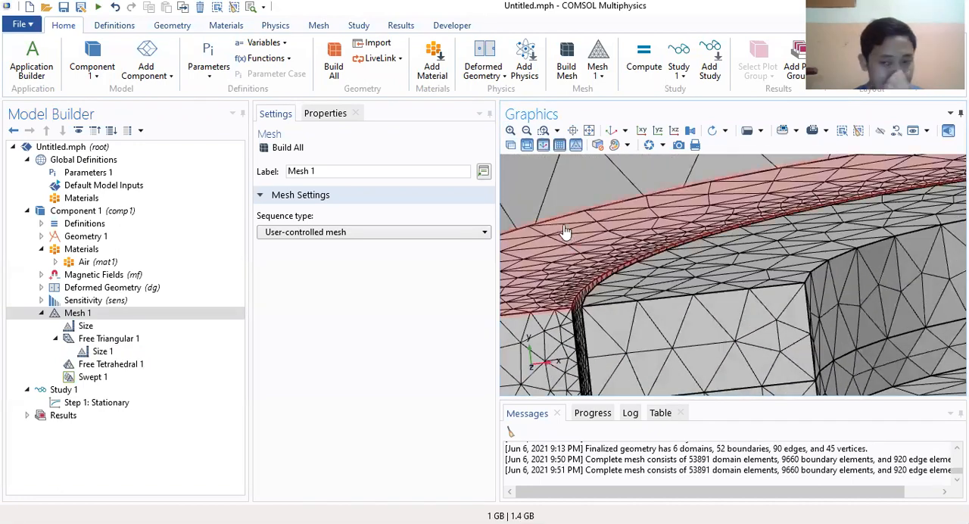
pyautogui.click(527, 131)
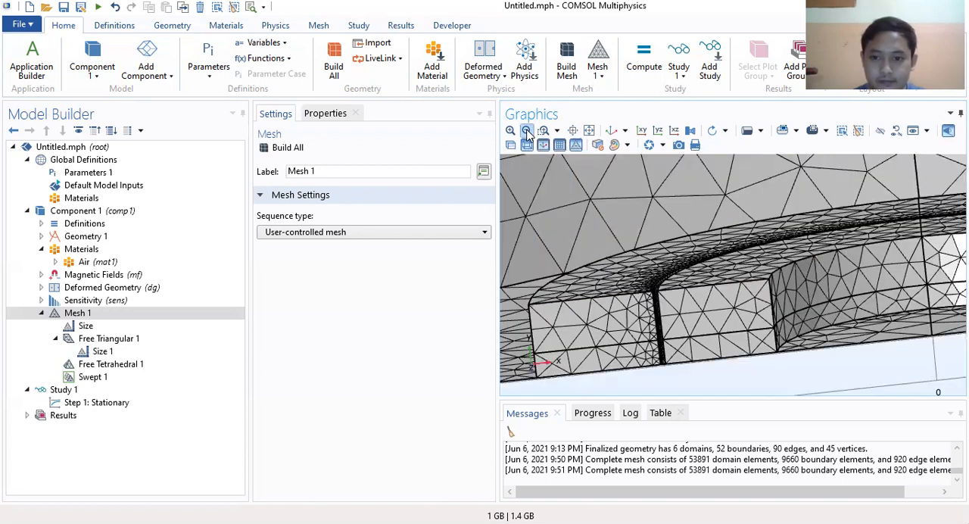
pyautogui.click(527, 132)
pyautogui.moveTo(803, 301); pyautogui.dragTo(576, 307)
# Step: Add a Sensitivity study node to Study 1
pyautogui.click(44, 314)
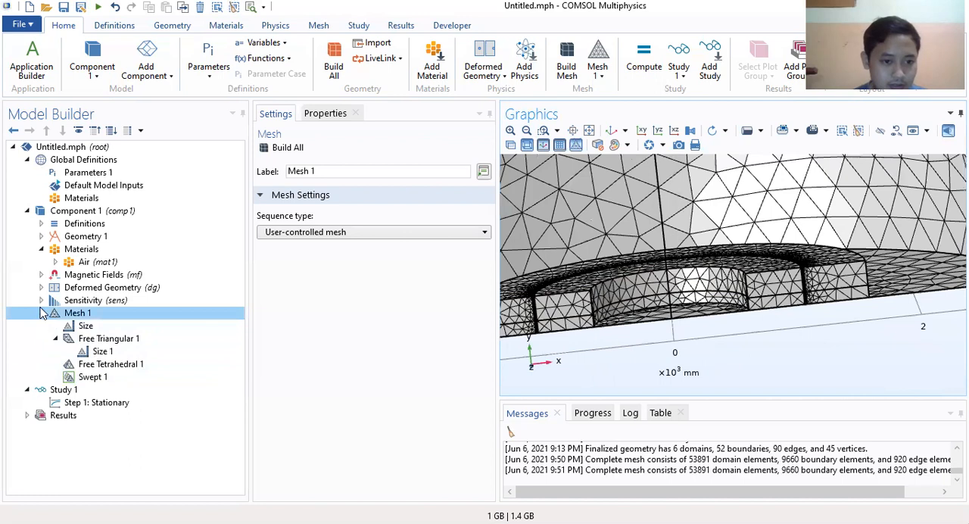
pyautogui.click(41, 314)
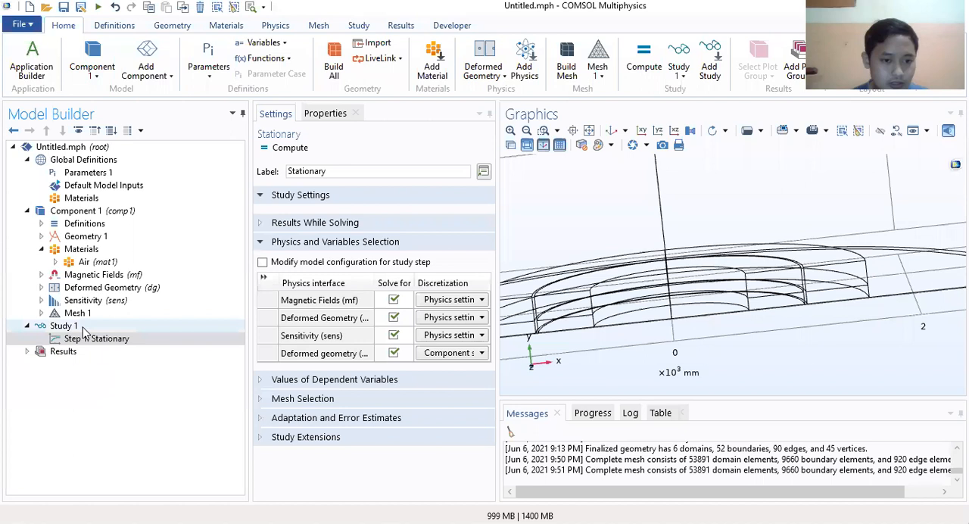
pyautogui.click(70, 327)
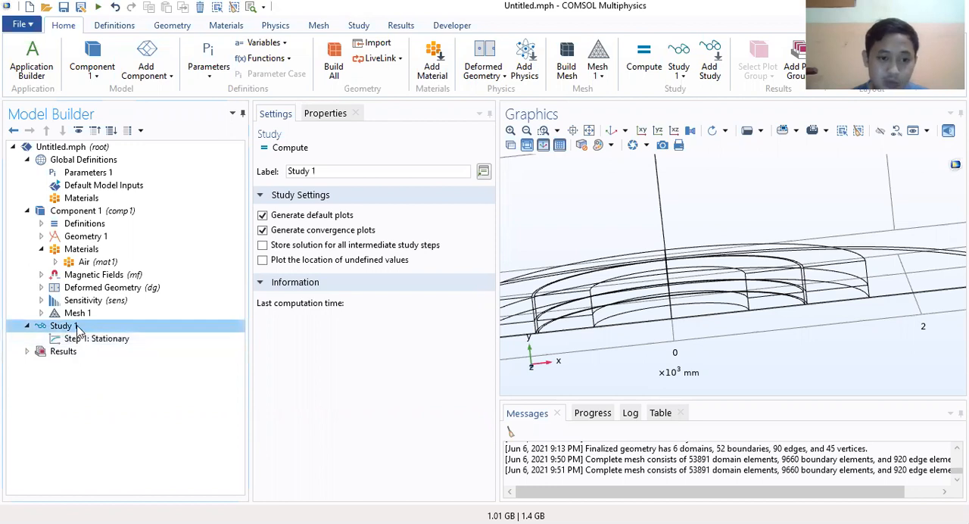
pyautogui.rightClick(84, 331)
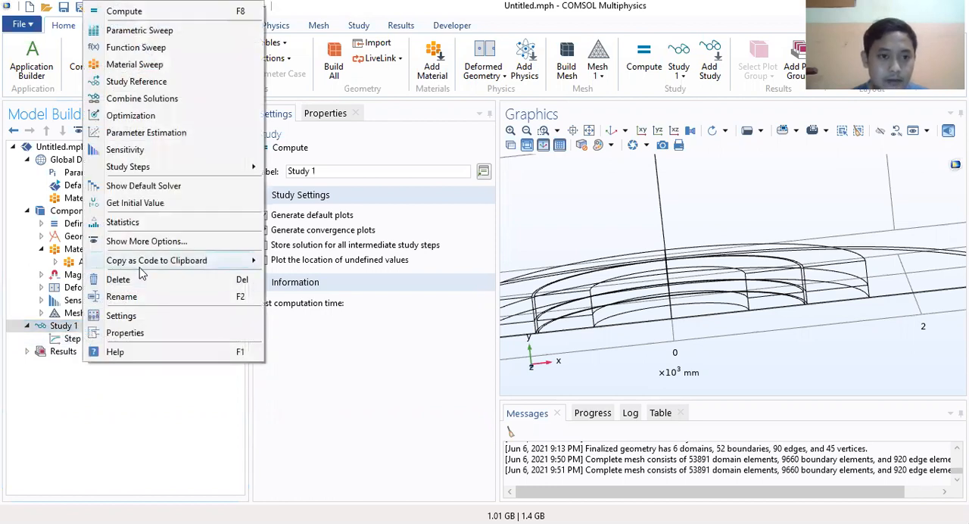
pyautogui.click(147, 151)
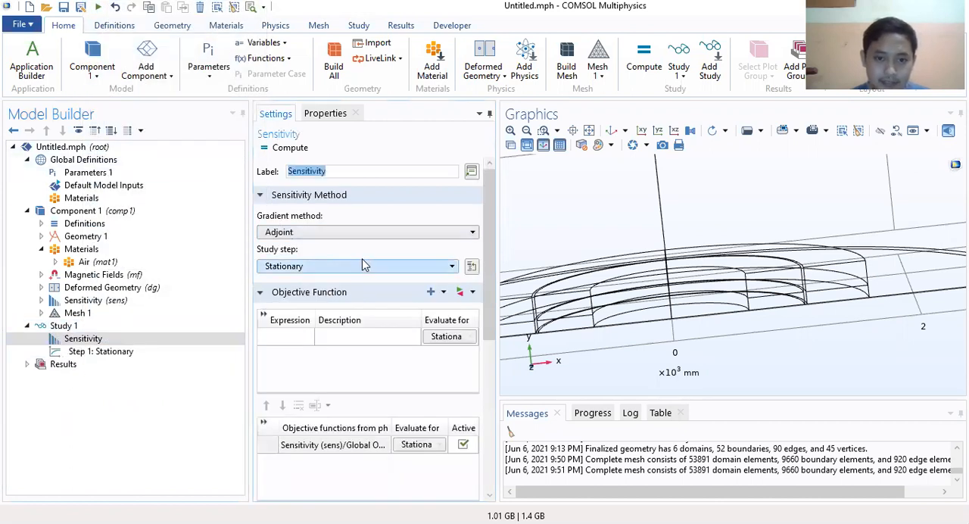
# Step: Review the sensitivity method, objective function, and control variables and parameters of the Sensitivity study node
pyautogui.scroll(-1, 318, 242)
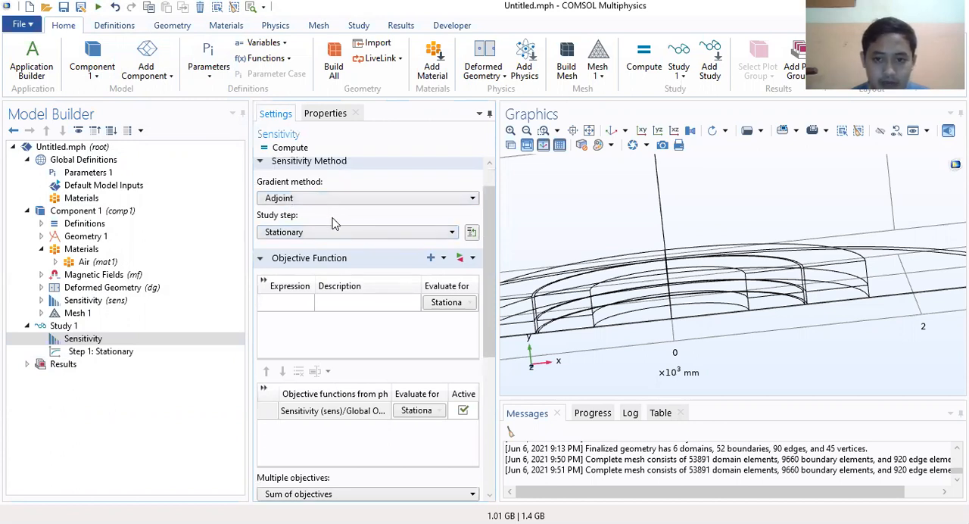
pyautogui.scroll(1, 335, 223)
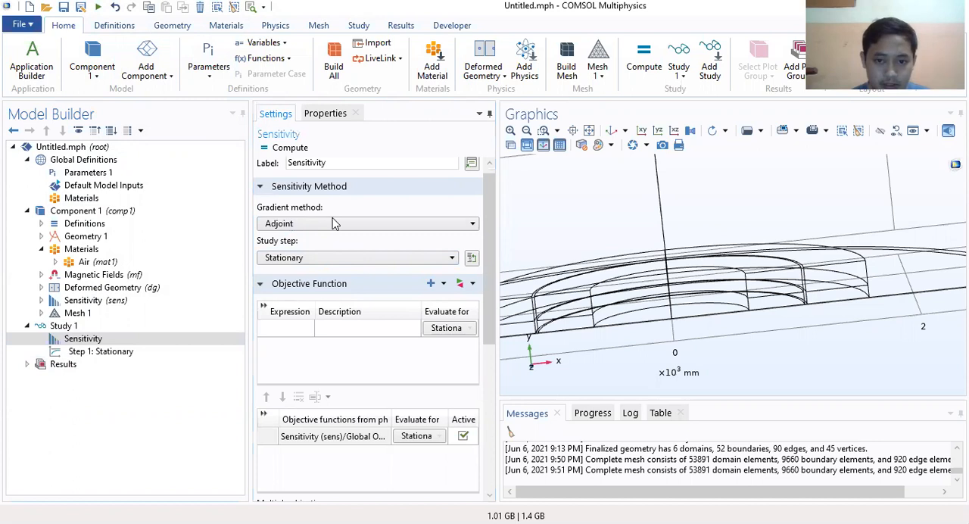
pyautogui.scroll(-4, 455, 280)
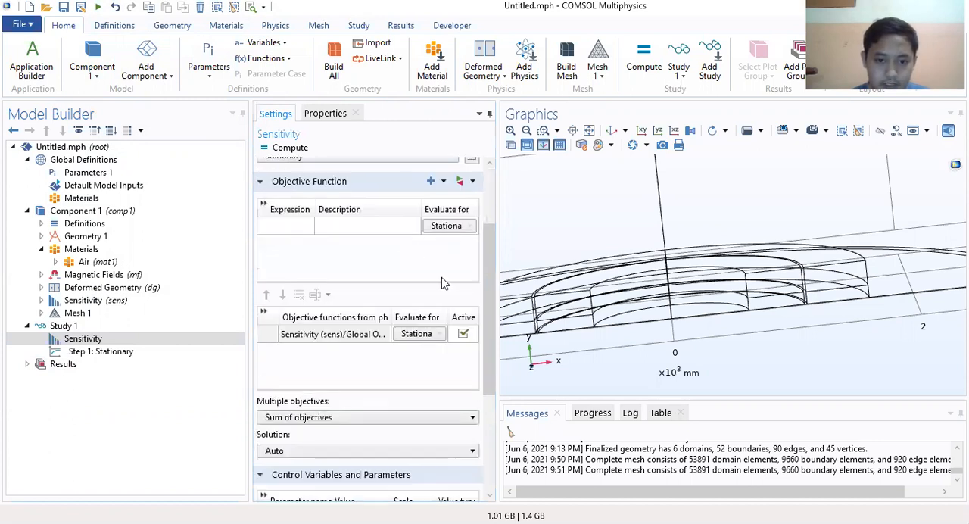
pyautogui.scroll(-4, 424, 314)
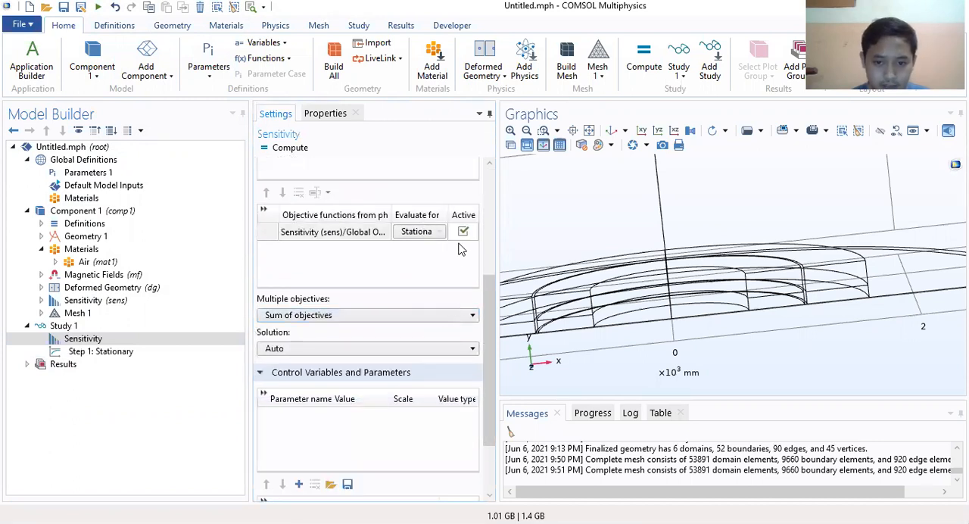
pyautogui.scroll(8, 459, 250)
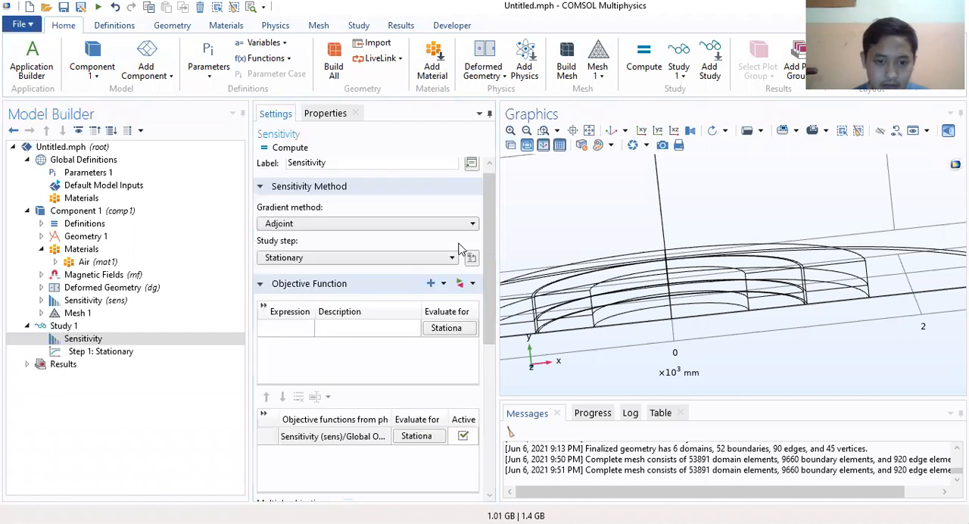
pyautogui.scroll(-10, 454, 273)
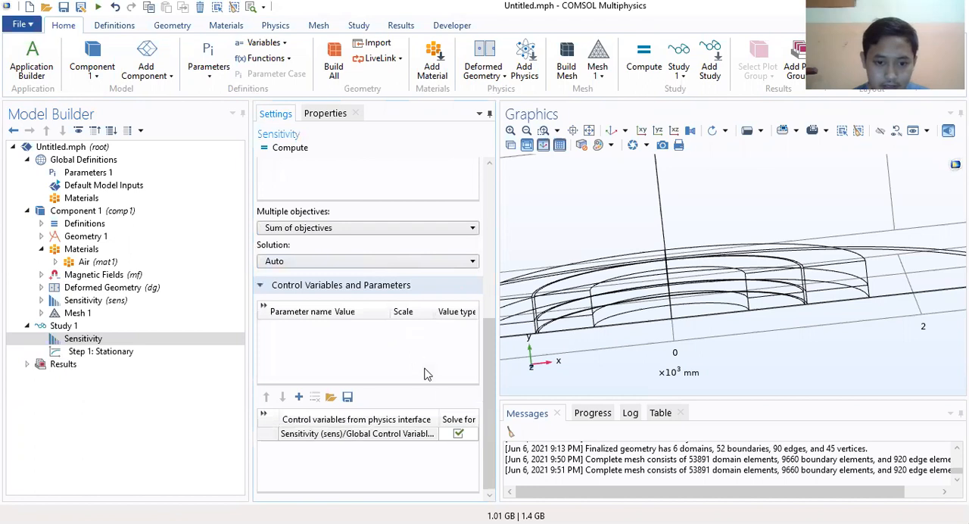
pyautogui.scroll(10, 378, 399)
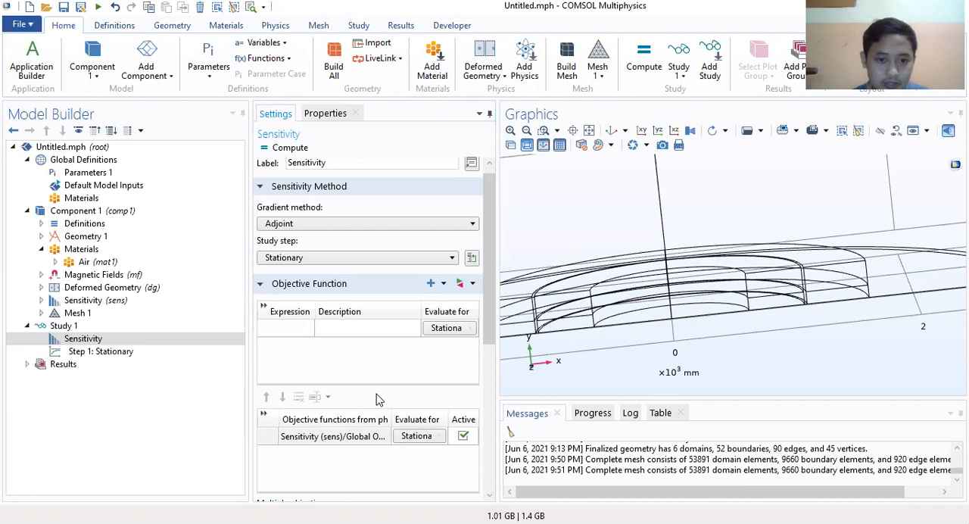
# Step: Check the Results While Solving and Physics and Variables Selection settings of the Stationary study step
pyautogui.click(79, 352)
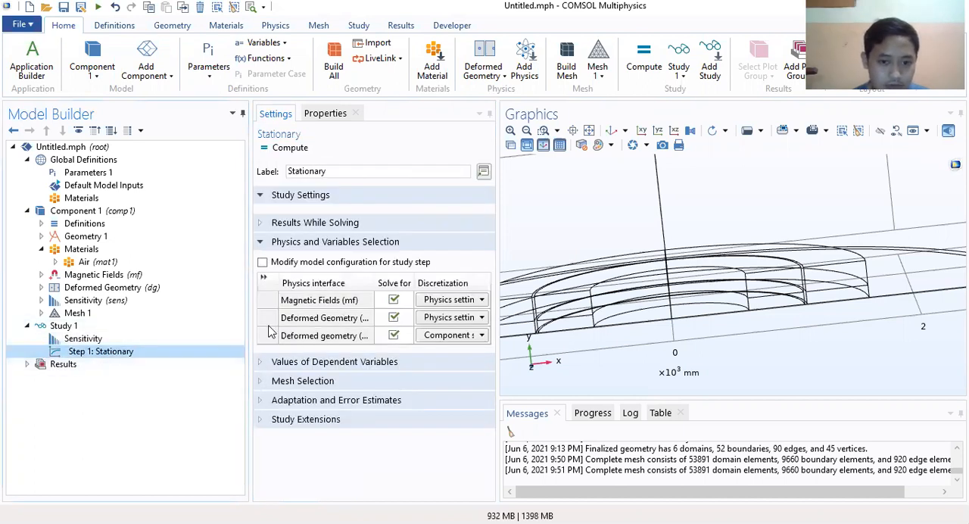
pyautogui.click(262, 223)
pyautogui.click(263, 225)
pyautogui.click(262, 243)
pyautogui.click(262, 243)
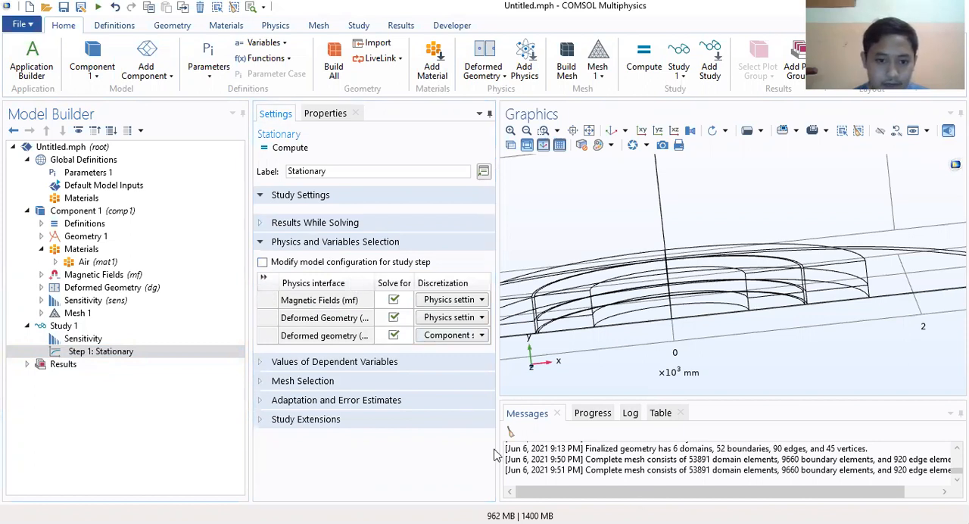
# Step: Review the dependent variable values, mesh selection, adaptation and study extension settings of Study 1's Stationary step
pyautogui.click(272, 362)
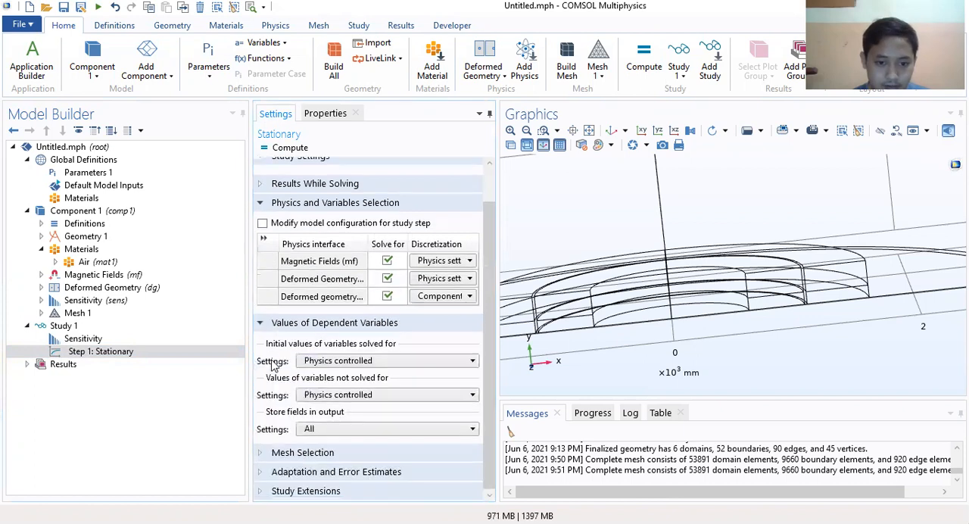
pyautogui.click(276, 454)
pyautogui.click(276, 472)
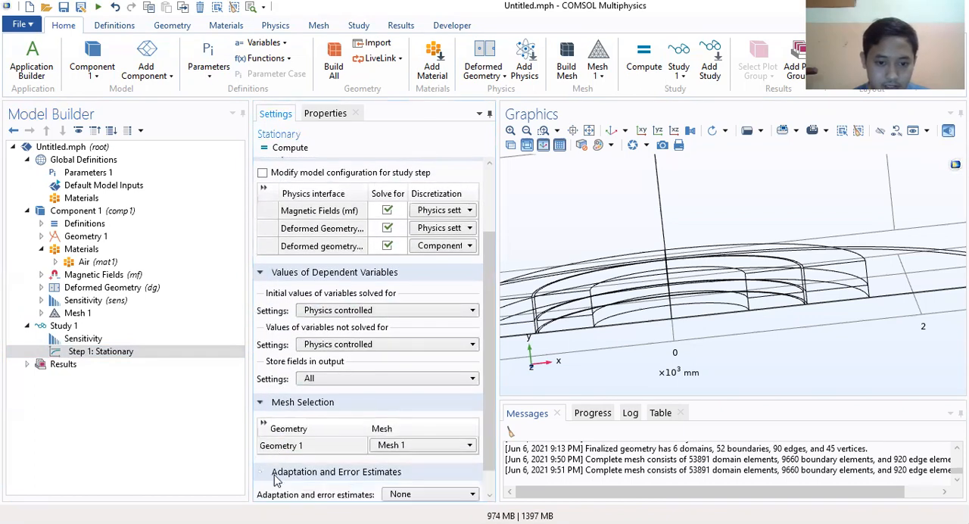
pyautogui.click(277, 489)
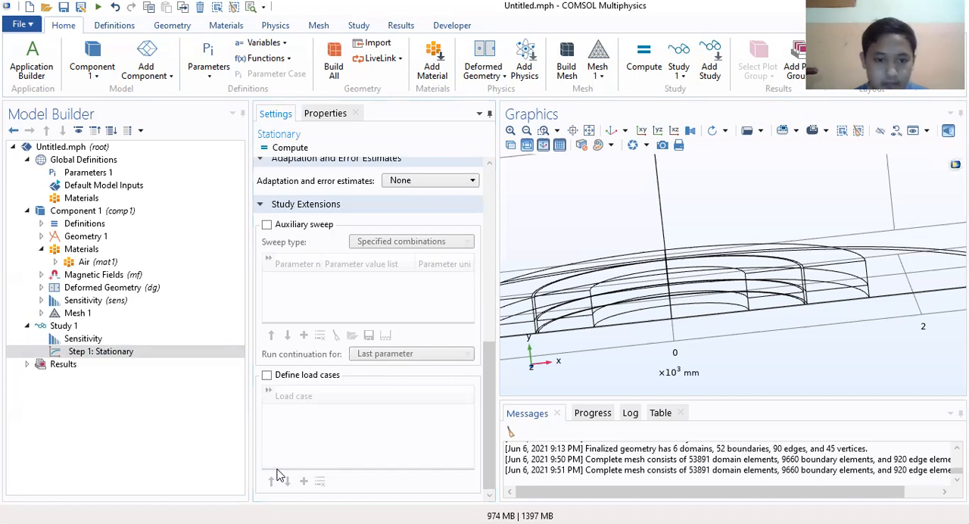
pyautogui.scroll(3, 265, 306)
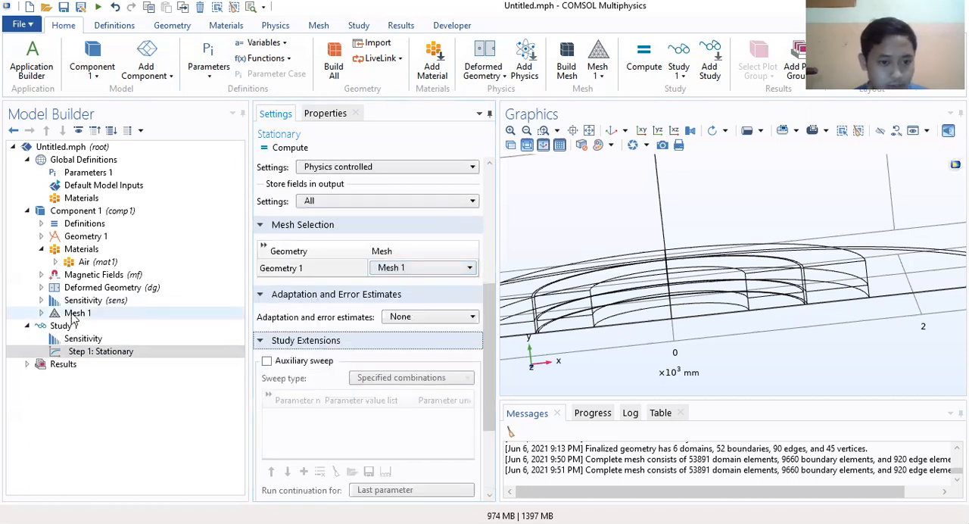
# Step: Generate the default solver configuration for Study 1
pyautogui.click(126, 353)
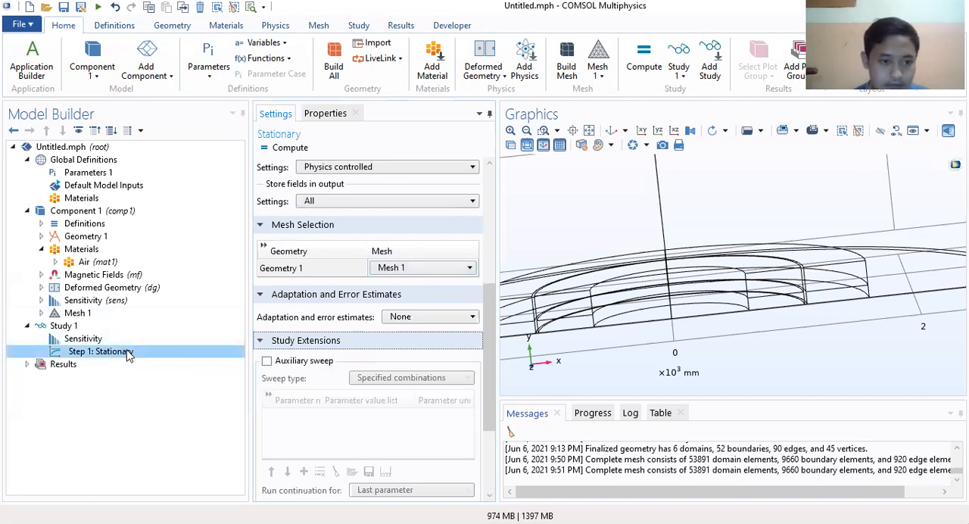
pyautogui.rightClick(127, 355)
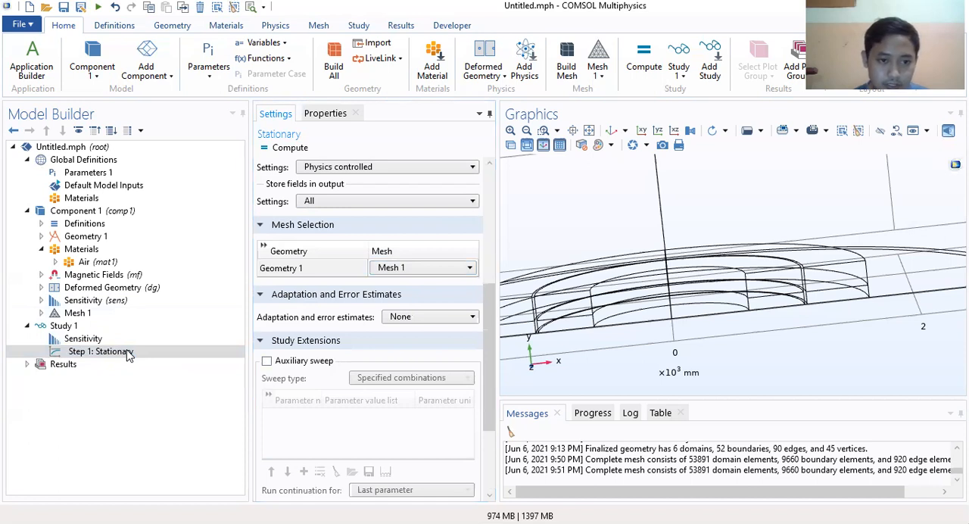
pyautogui.click(83, 324)
pyautogui.rightClick(82, 325)
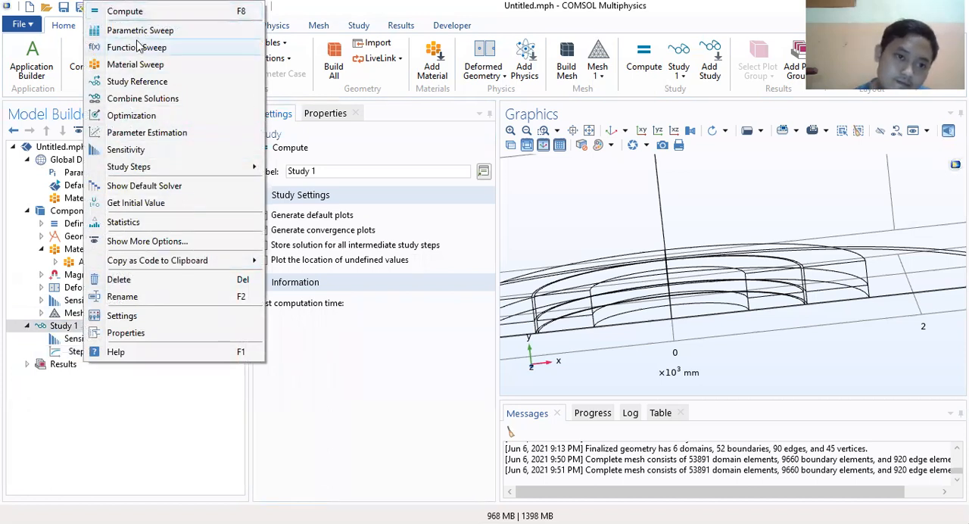
pyautogui.click(180, 190)
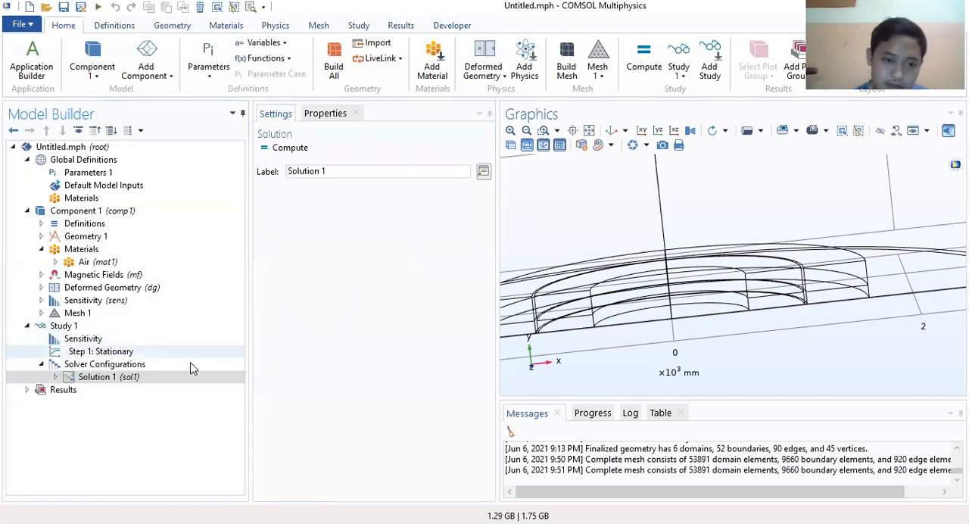
# Step: Inspect Solution 1's Dependent Variables settings, including the magnetic vector potential and material mesh displacement fields
pyautogui.click(130, 364)
pyautogui.click(135, 376)
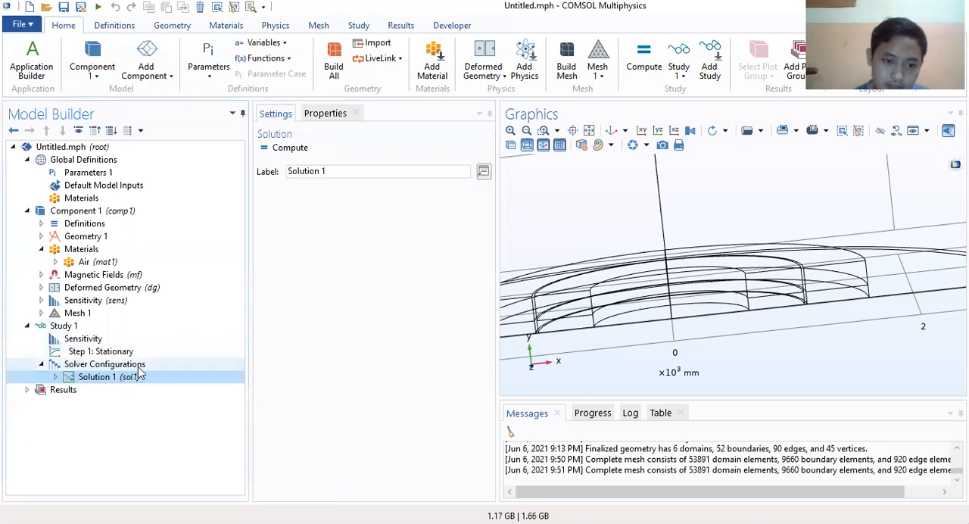
pyautogui.click(136, 365)
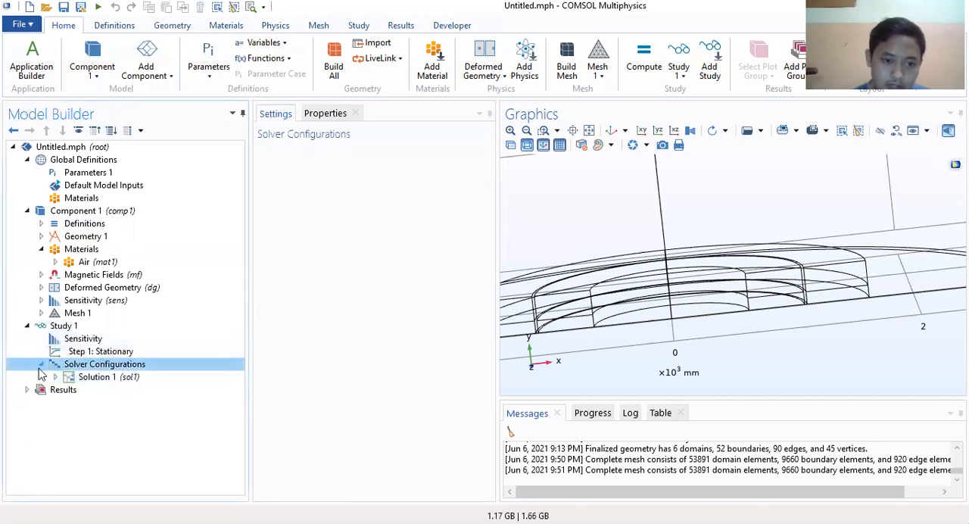
pyautogui.click(54, 376)
pyautogui.click(133, 401)
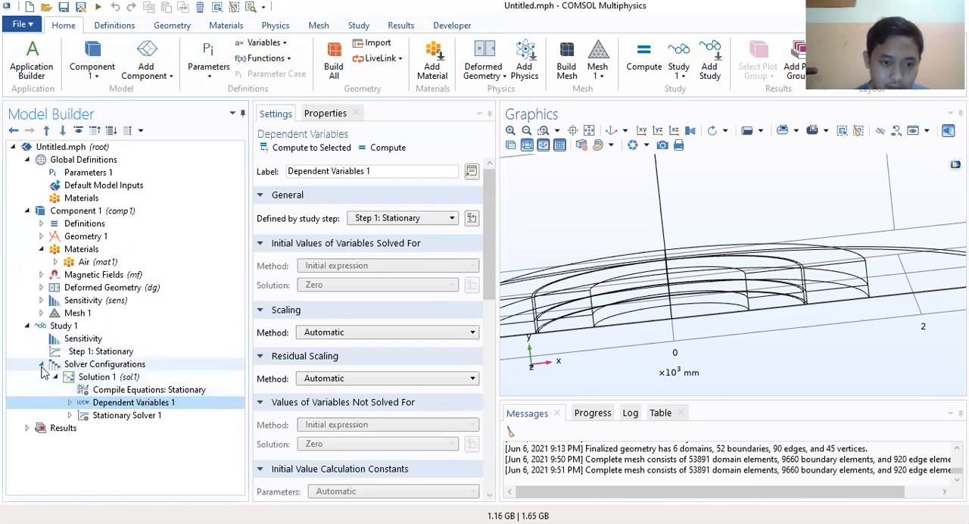
pyautogui.scroll(-5, 412, 339)
pyautogui.scroll(5, 412, 337)
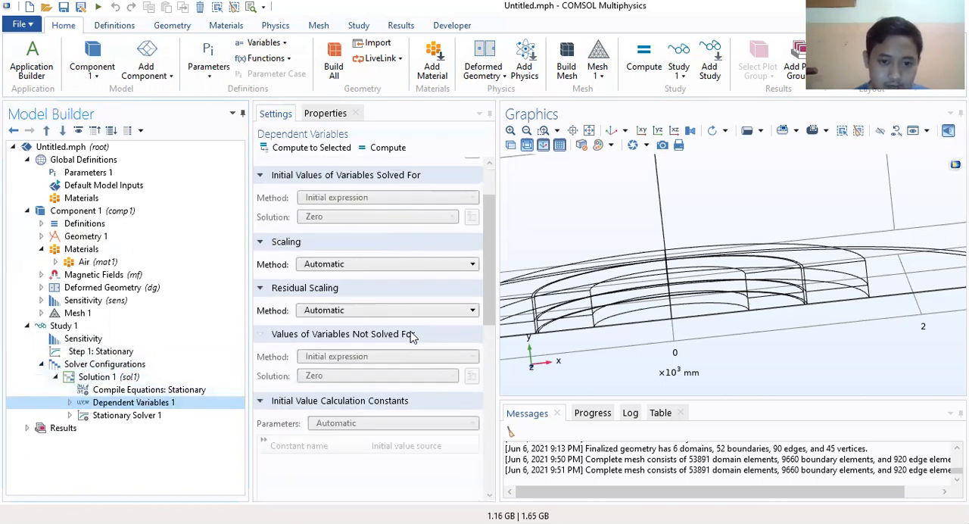
pyautogui.click(69, 402)
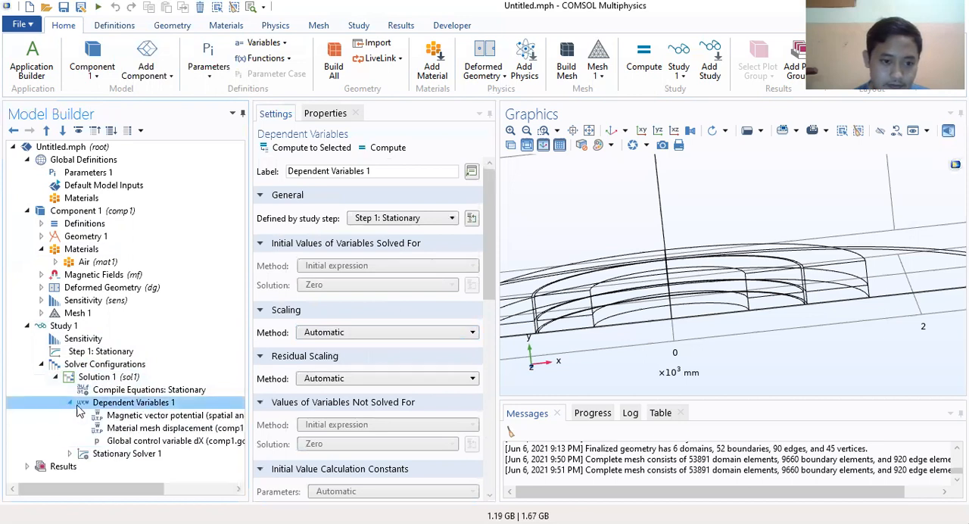
pyautogui.click(137, 416)
pyautogui.click(141, 427)
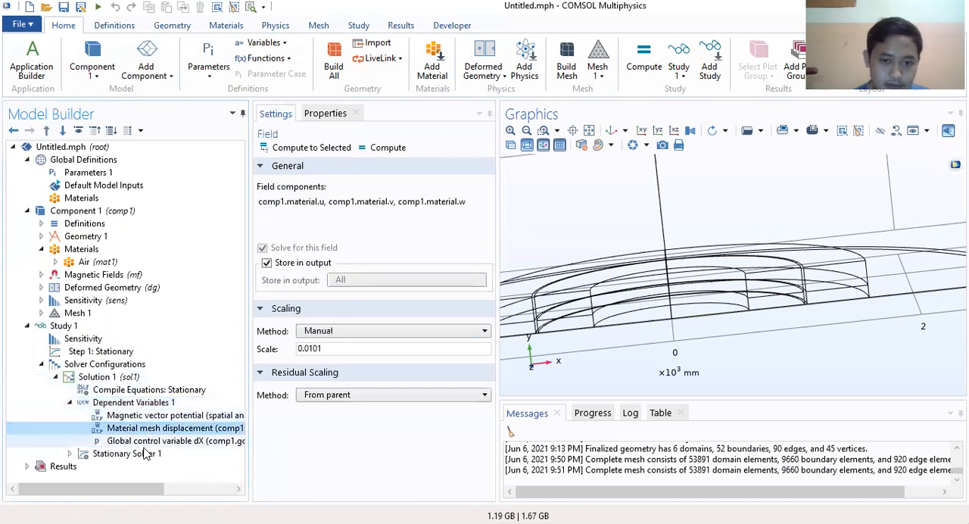
pyautogui.click(40, 365)
# Step: Recheck the general settings of Study 1 and its Sensitivity node
pyautogui.click(125, 326)
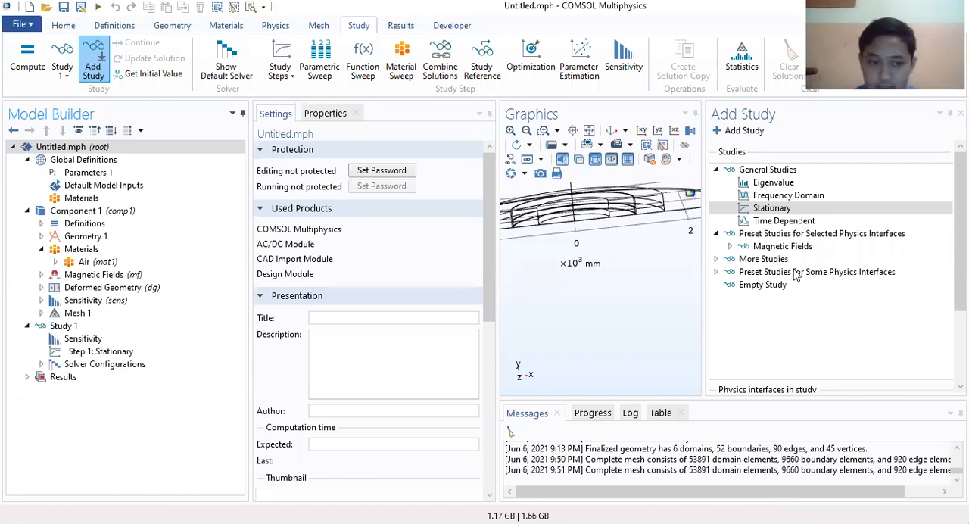
pyautogui.click(76, 327)
pyautogui.click(79, 339)
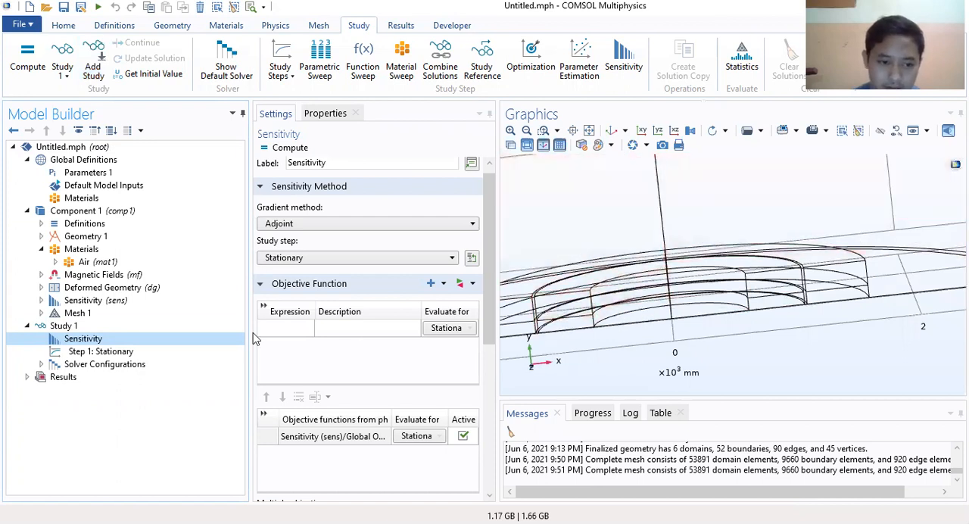
pyautogui.click(88, 328)
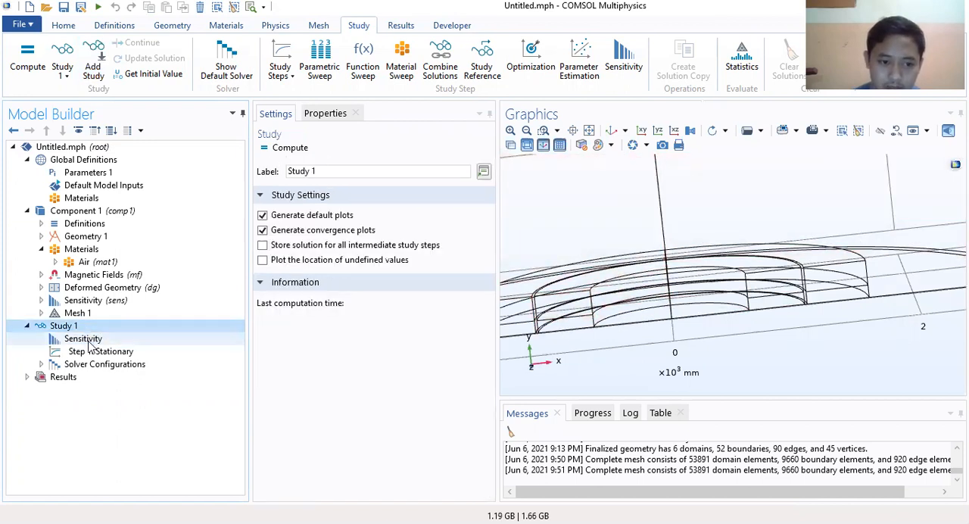
pyautogui.click(89, 339)
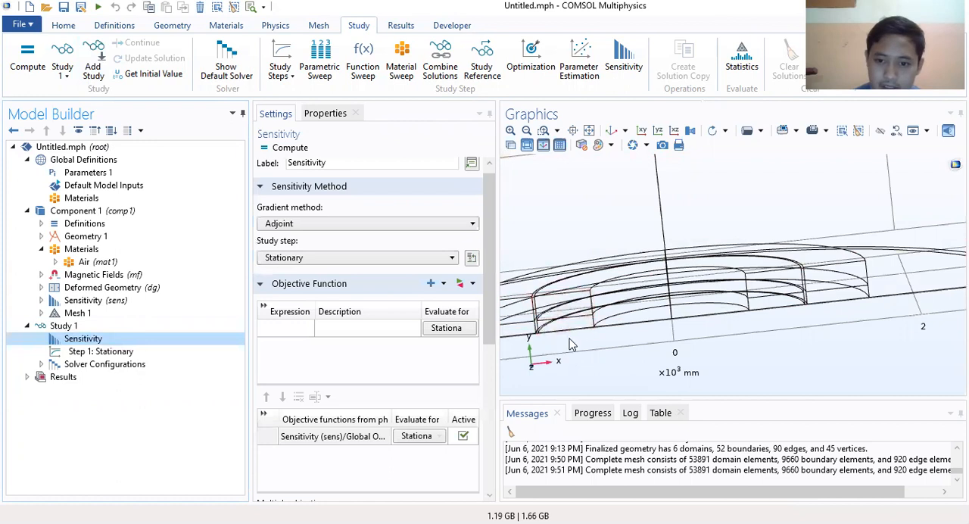
pyautogui.click(72, 328)
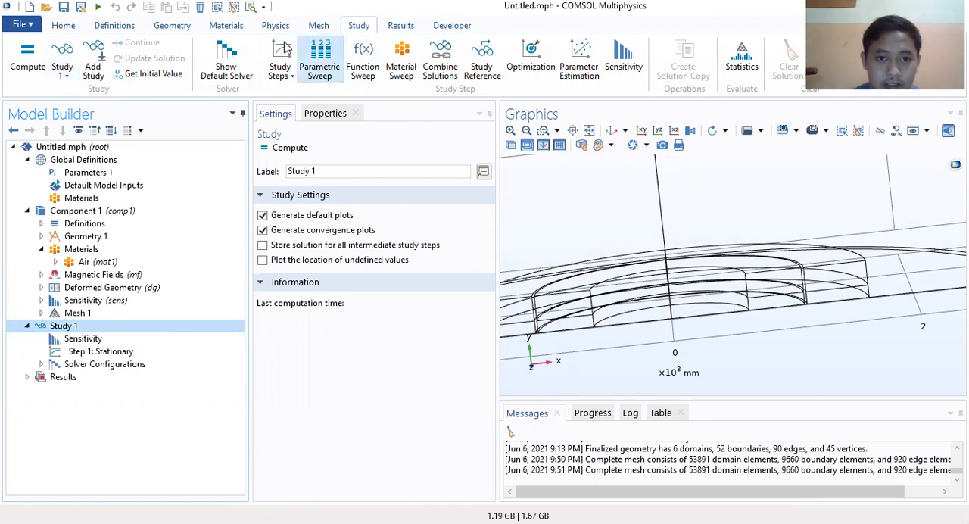
# Step: Add a second study of the general Stationary type to the model
pyautogui.click(93, 65)
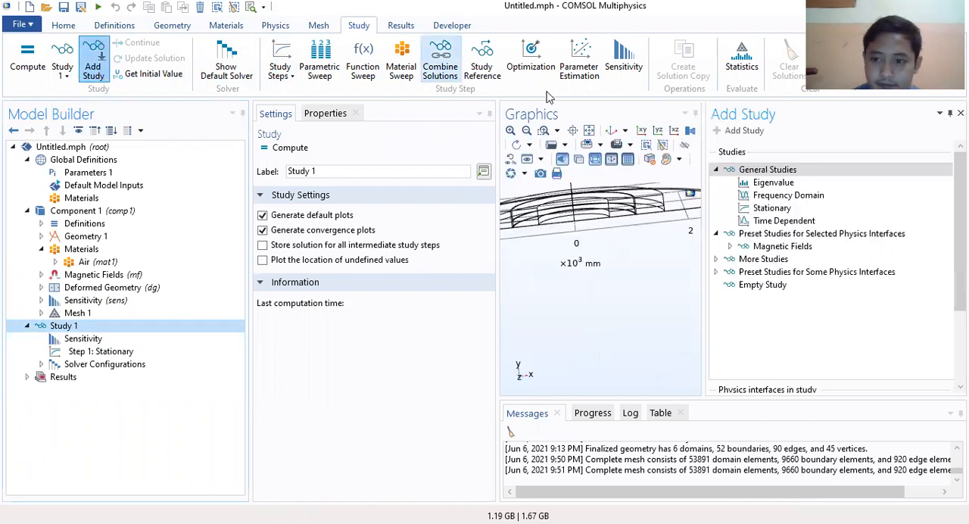
pyautogui.click(770, 211)
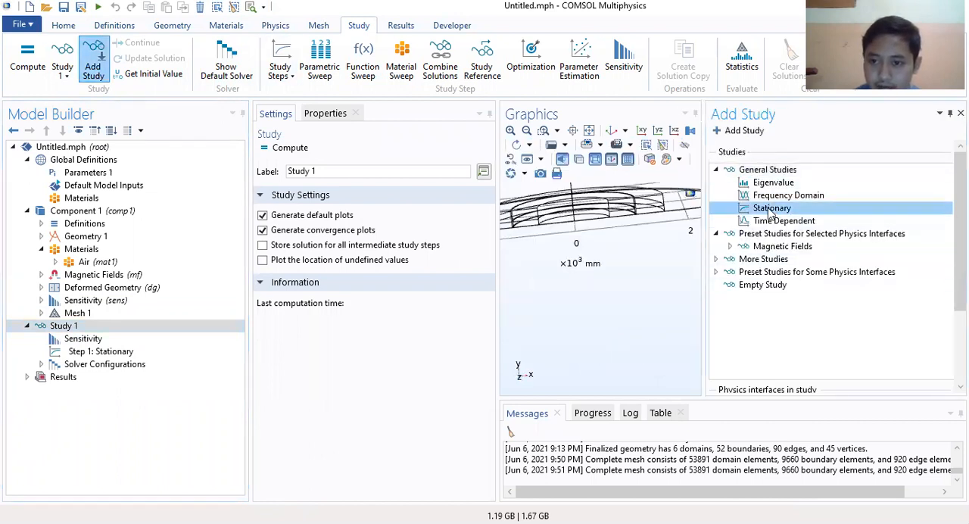
pyautogui.doubleClick(770, 210)
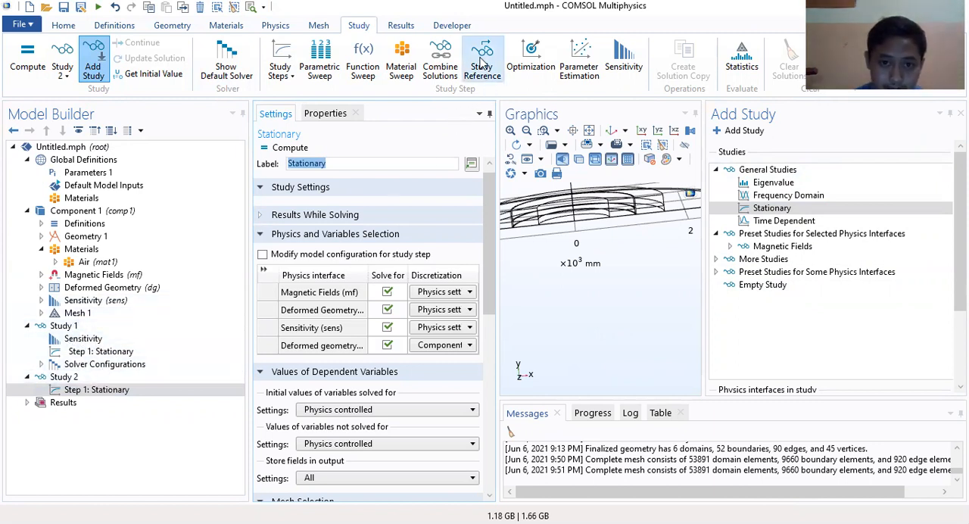
# Step: Add a Study Reference to Study 2 and set it to reference Study 1
pyautogui.click(482, 64)
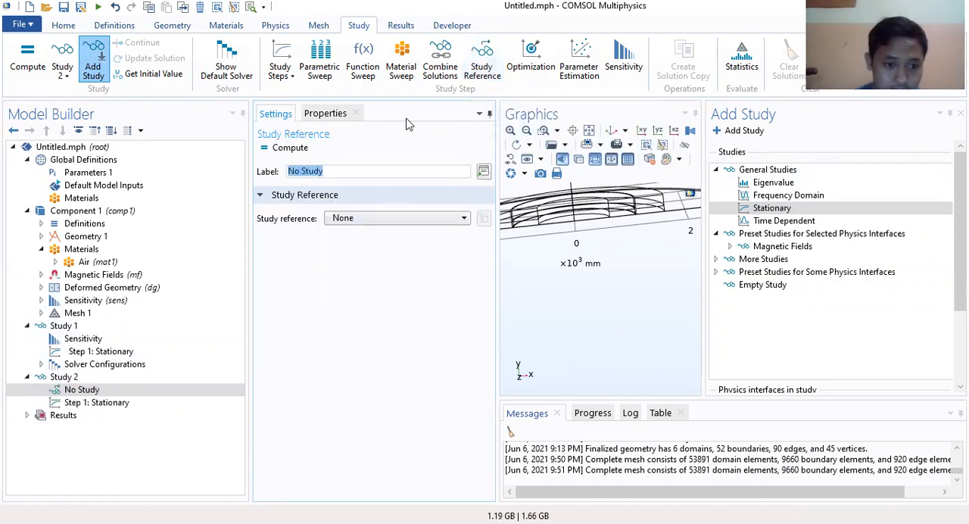
pyautogui.click(341, 218)
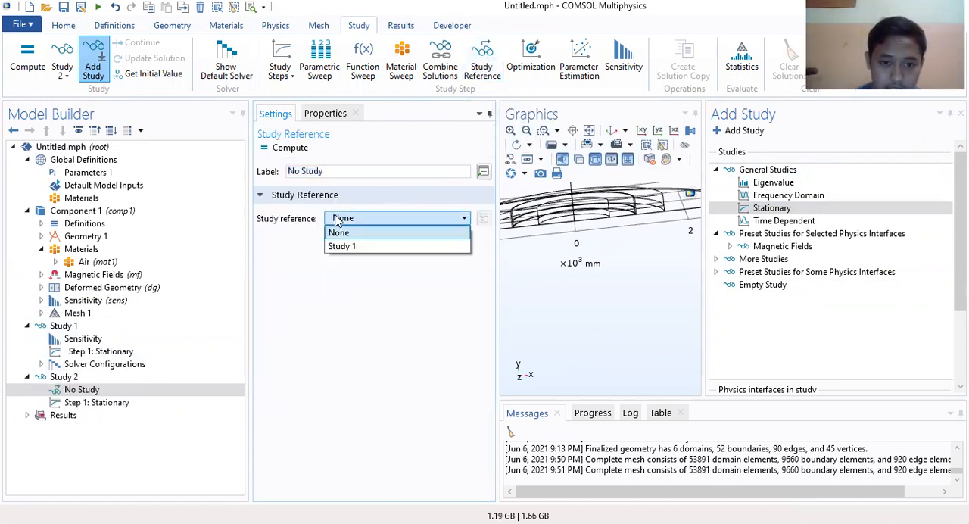
pyautogui.click(352, 249)
# Step: Review the settings of Study 2's Stationary step and its study-level options
pyautogui.click(91, 405)
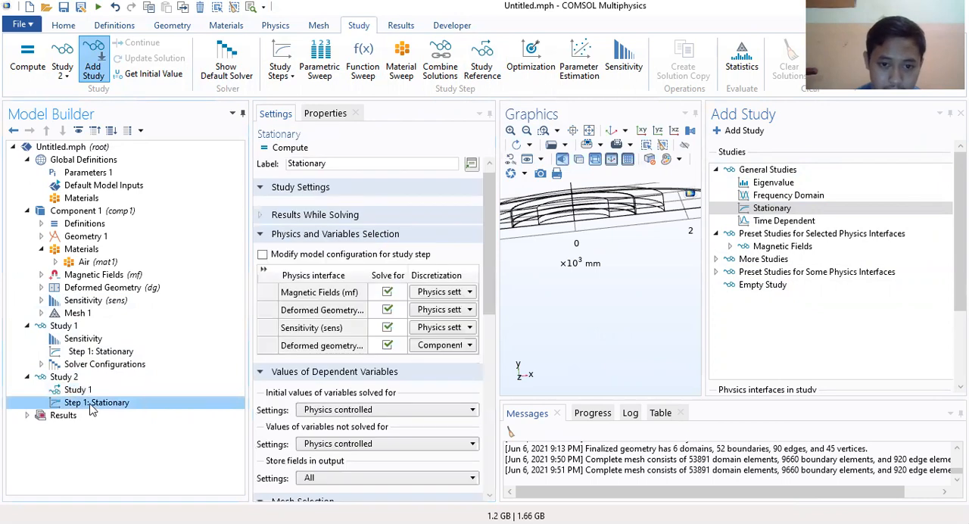
pyautogui.scroll(-3, 336, 406)
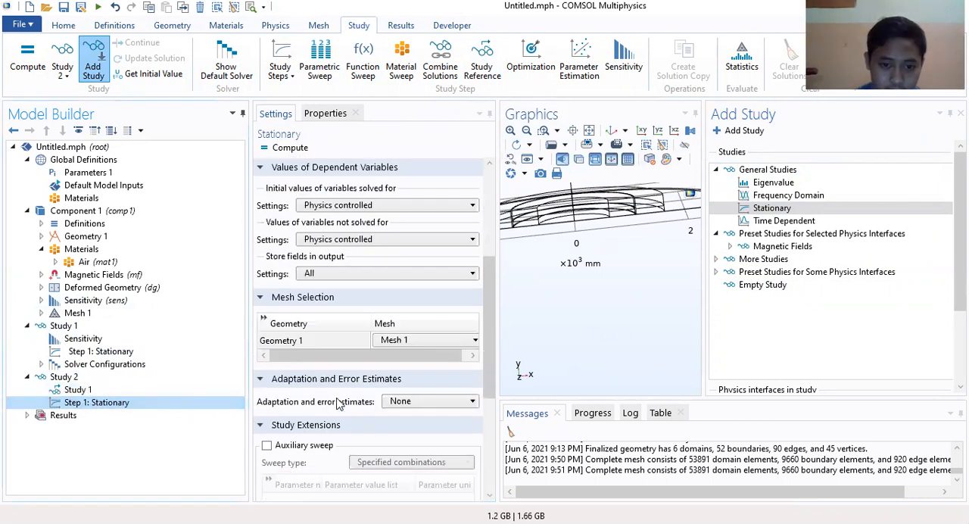
pyautogui.scroll(3, 338, 404)
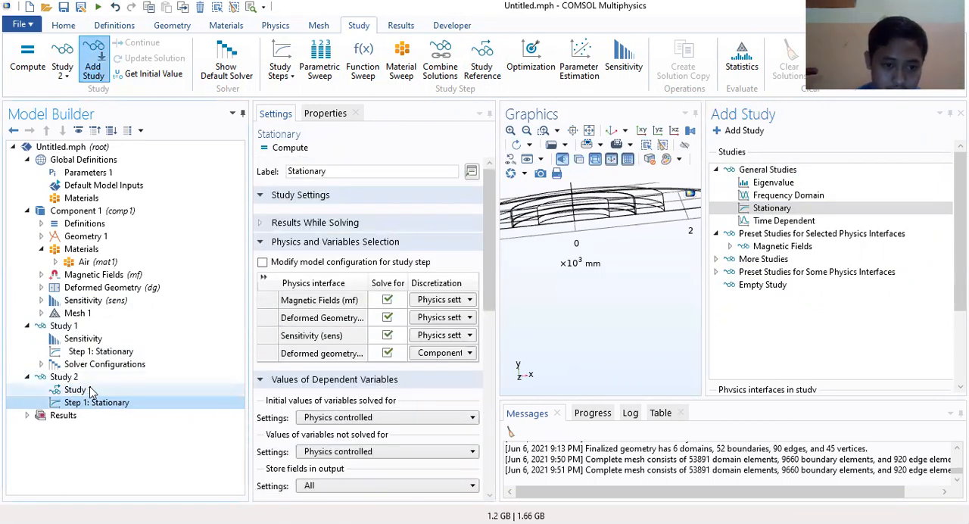
pyautogui.click(89, 389)
pyautogui.click(74, 377)
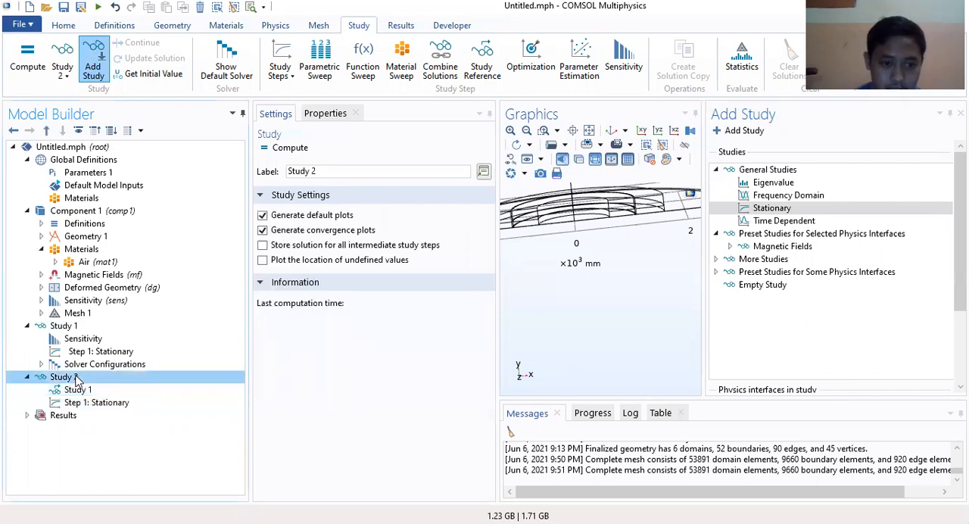
# Step: Close the study selection window and add a Parametric Sweep to Study 2
pyautogui.rightClick(76, 379)
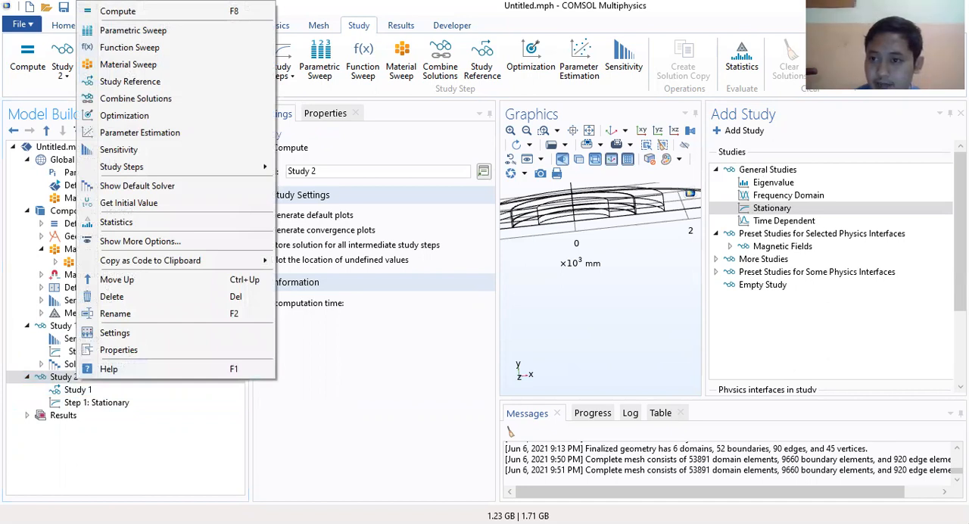
pyautogui.click(961, 113)
pyautogui.click(961, 114)
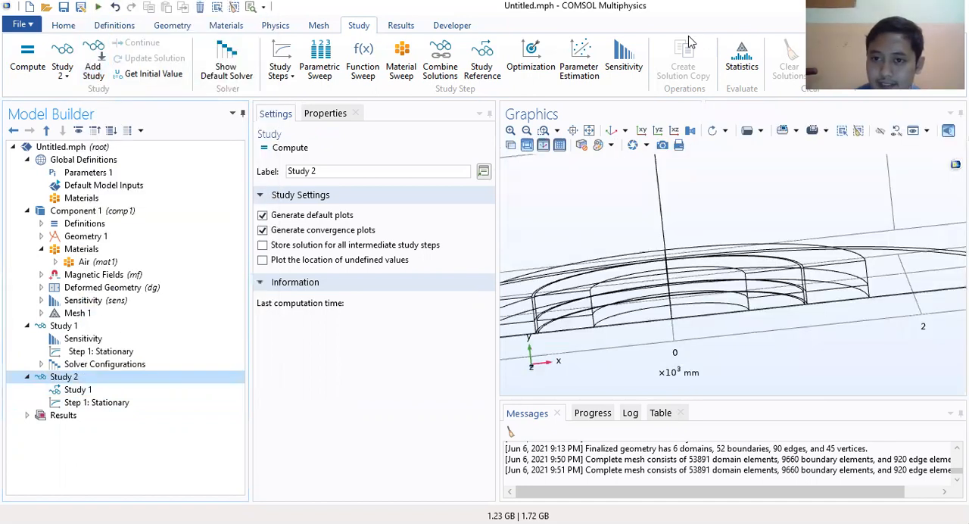
pyautogui.rightClick(97, 379)
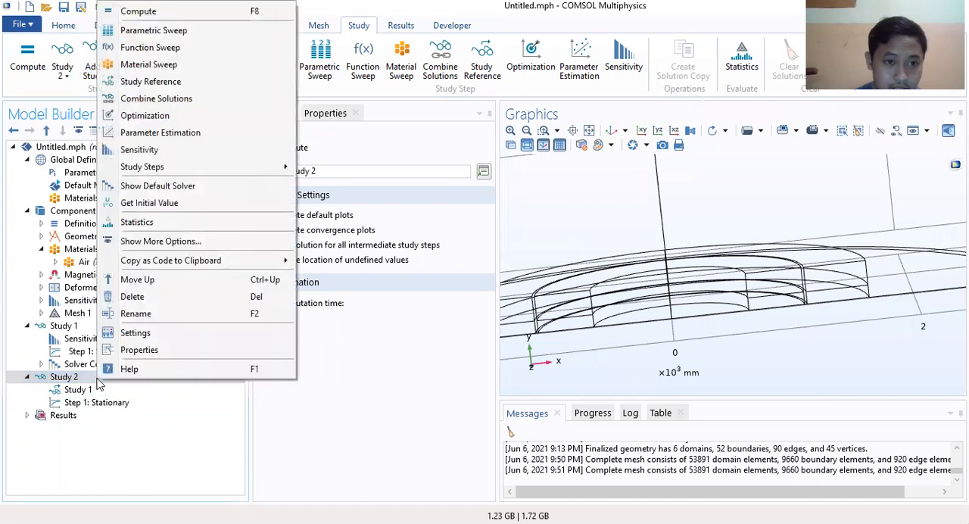
pyautogui.click(152, 33)
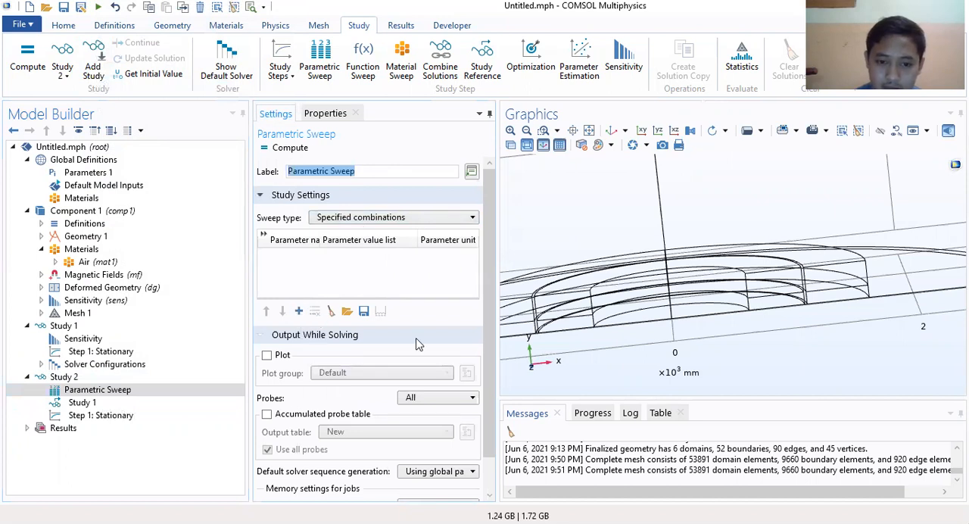
# Step: Add a parameter row to Study 2's Parametric Sweep and set its parameter unit to cm
pyautogui.click(567, 325)
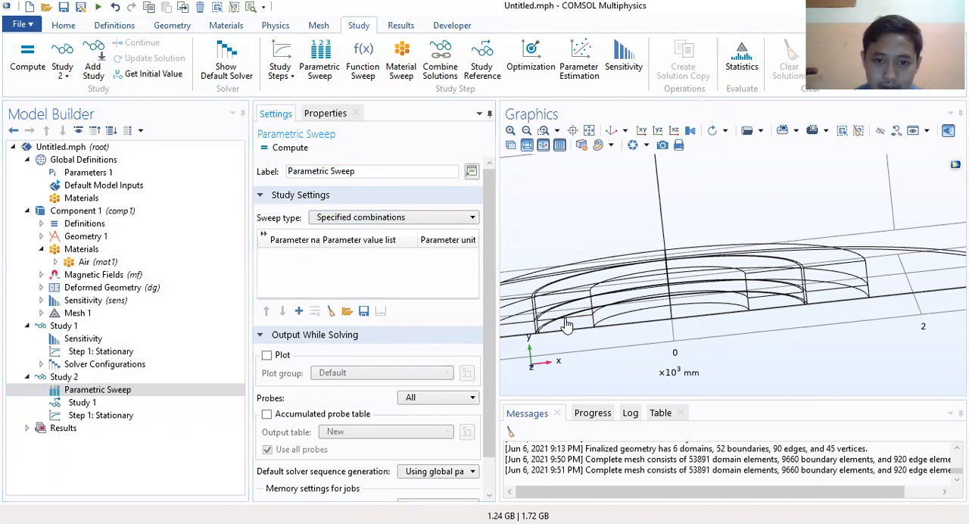
pyautogui.click(298, 311)
pyautogui.click(429, 259)
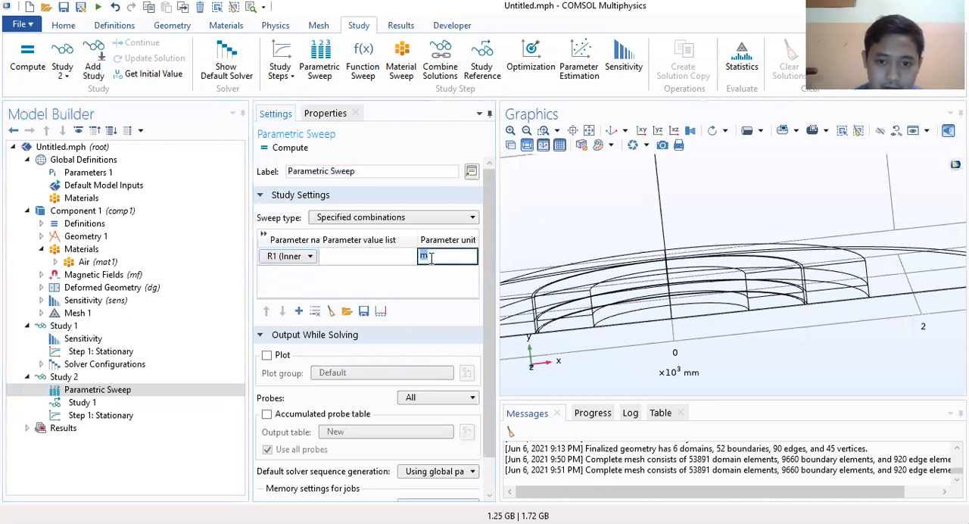
pyautogui.write('c')
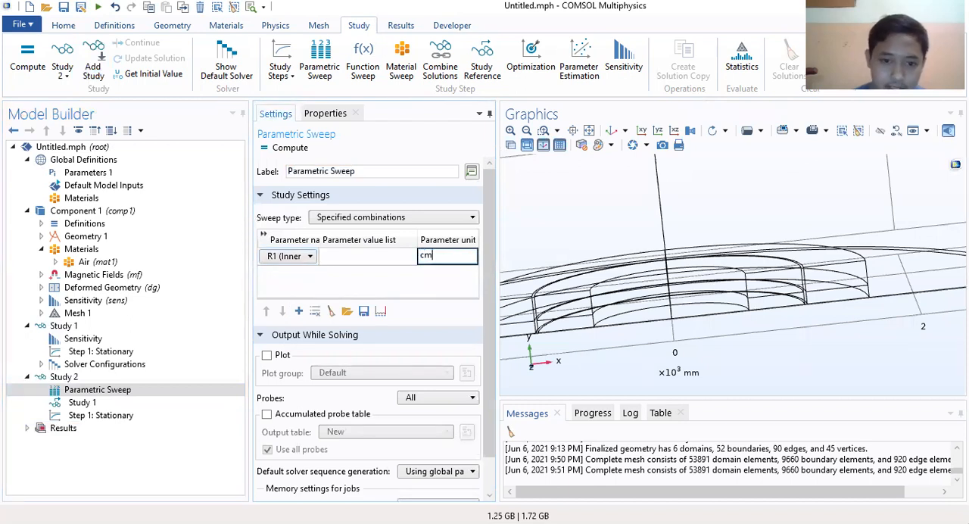
pyautogui.write('m')
pyautogui.click(361, 258)
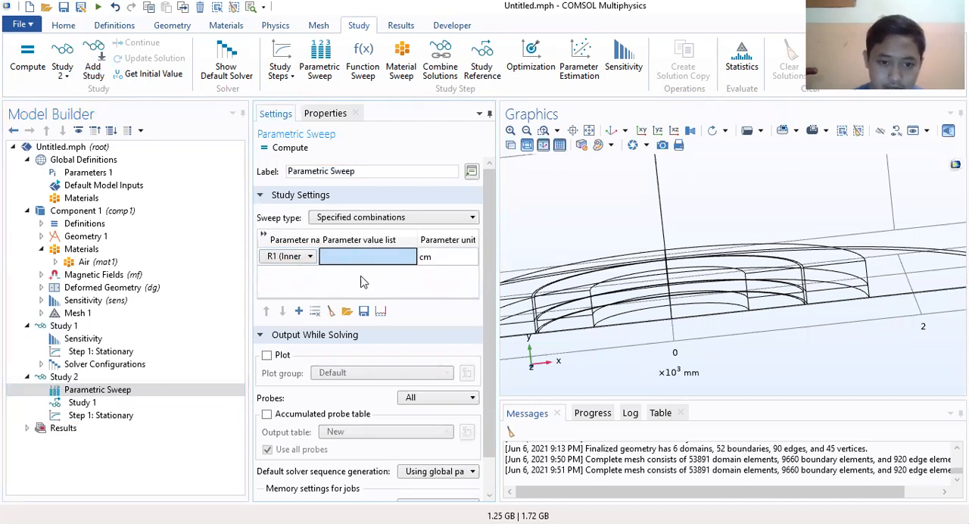
pyautogui.click(309, 257)
pyautogui.click(307, 272)
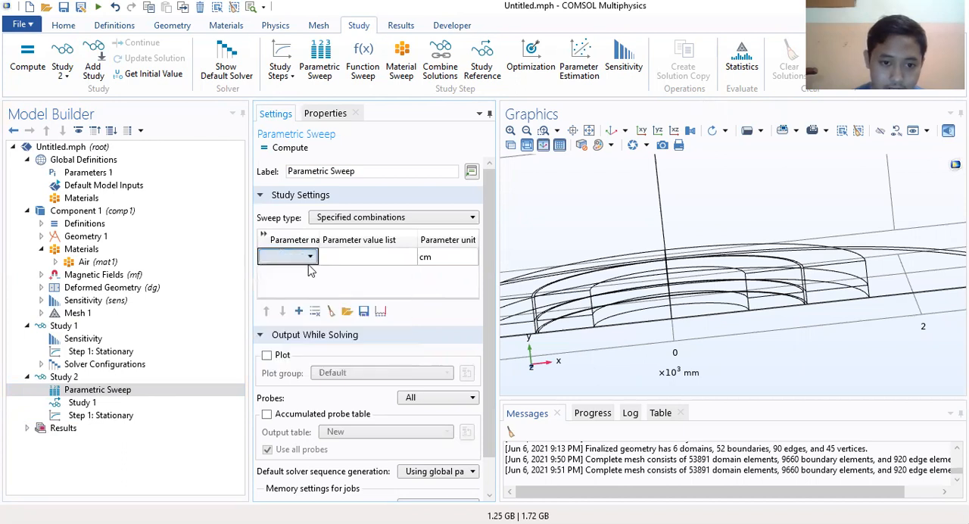
# Step: Fill the sweep's parameter value list with a stepped range from -1.8 to 1.8 in steps of 0.2
pyautogui.click(380, 311)
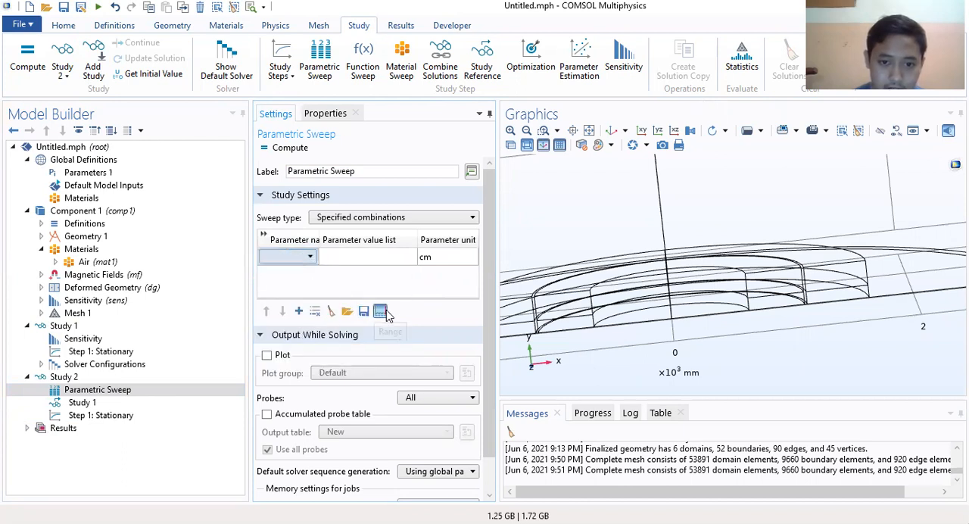
pyautogui.click(454, 201)
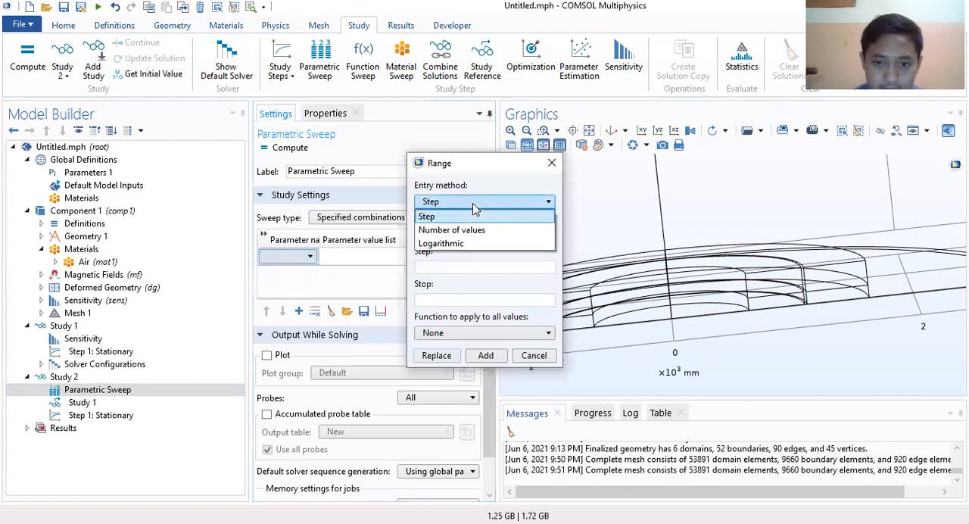
pyautogui.click(452, 217)
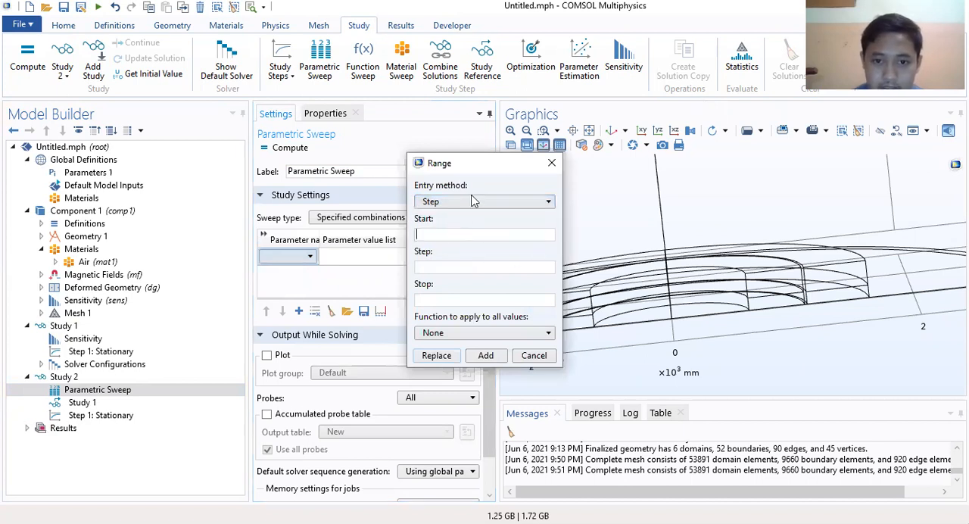
pyautogui.moveTo(490, 164); pyautogui.dragTo(447, 175)
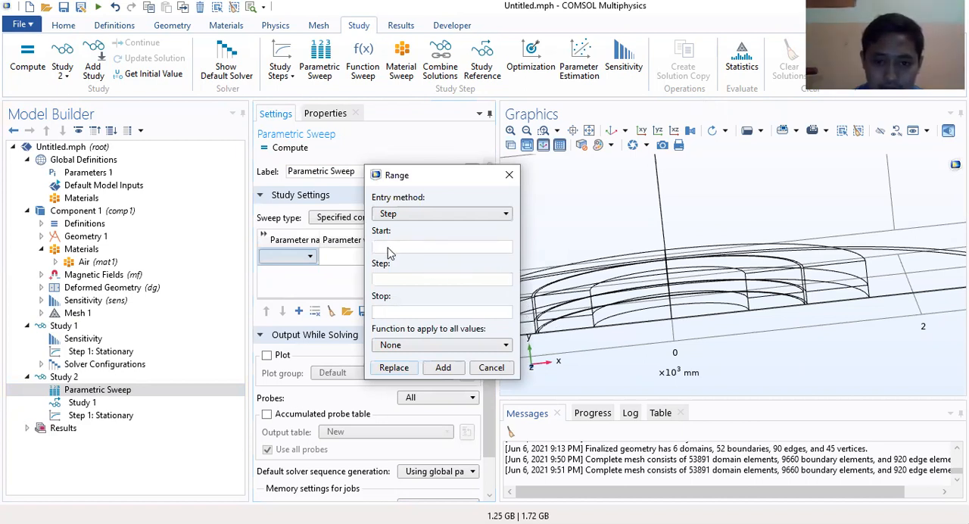
pyautogui.hotkey('alt', 'Tab')
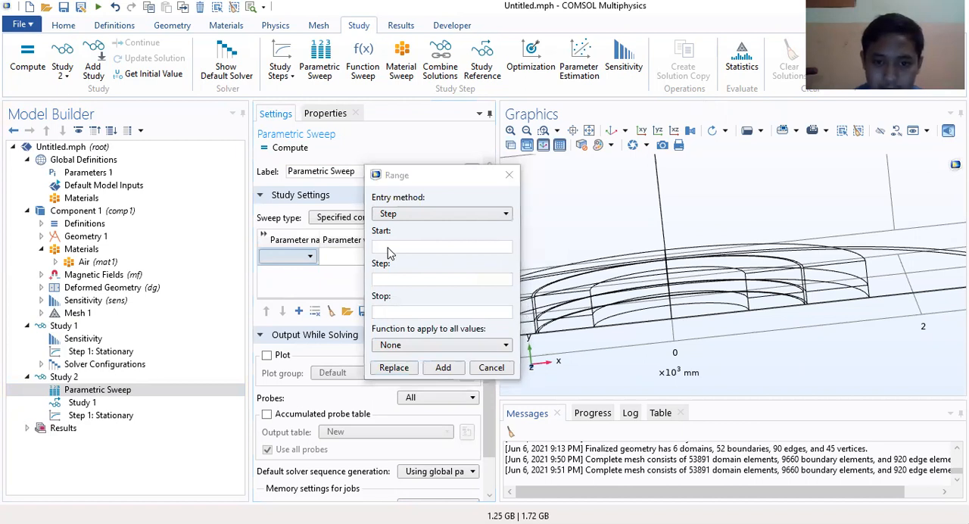
pyautogui.click(389, 250)
pyautogui.write('-1.8')
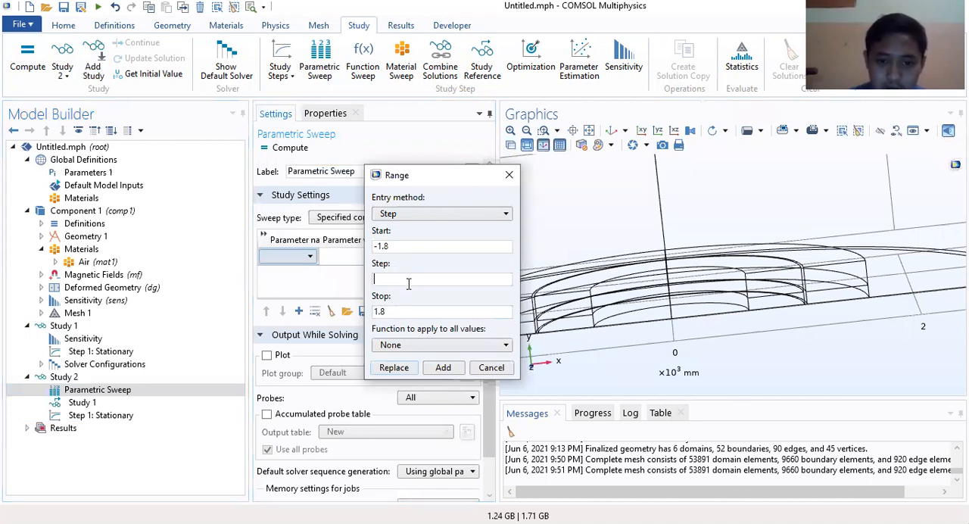
pyautogui.hotkey('alt', 'Tab')
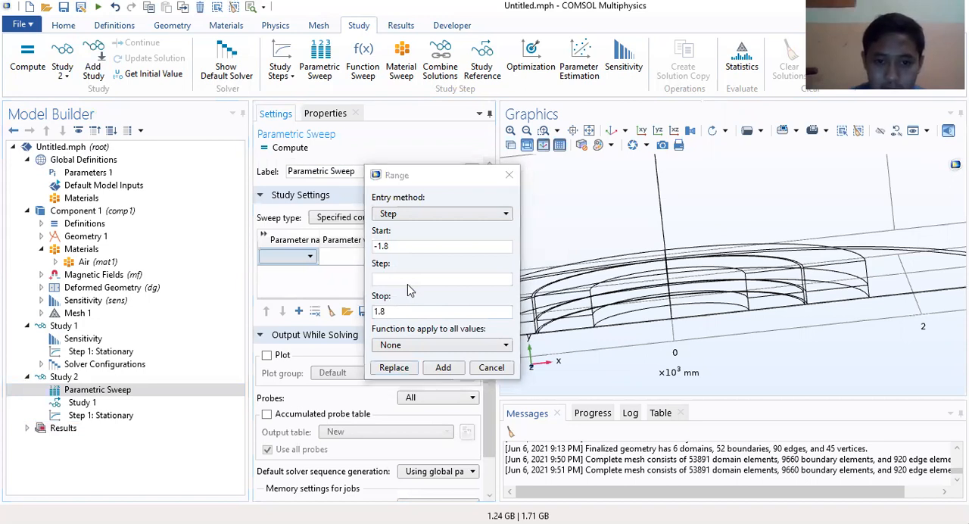
pyautogui.click(395, 275)
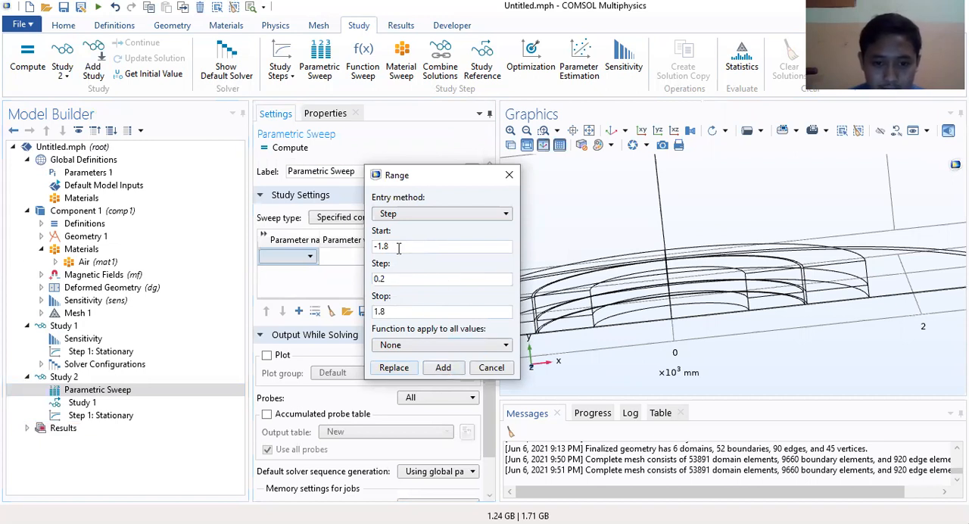
pyautogui.click(443, 367)
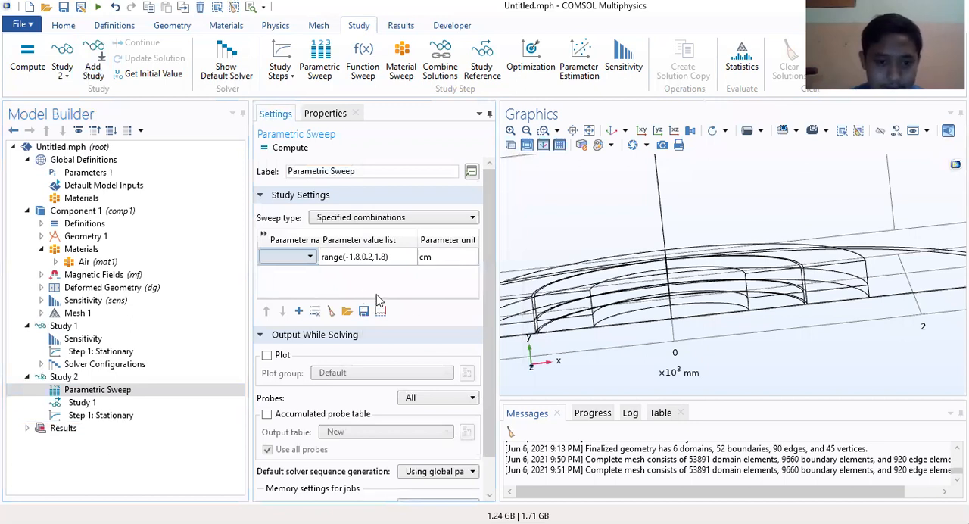
# Step: Choose X0 as the swept parameter for the range of values
pyautogui.click(297, 258)
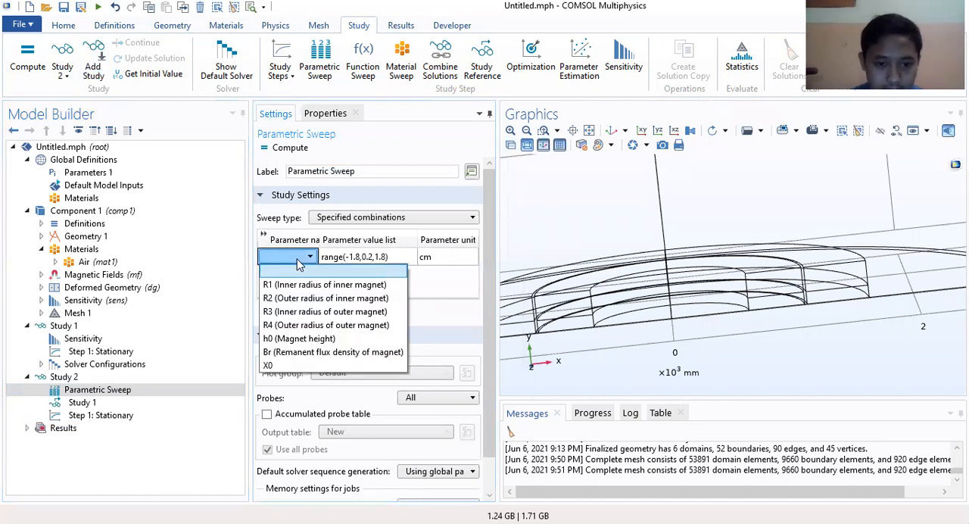
pyautogui.press('Down')
pyautogui.press('Down')
pyautogui.press('Down')
pyautogui.press('Down')
pyautogui.press('Down')
pyautogui.press('Down')
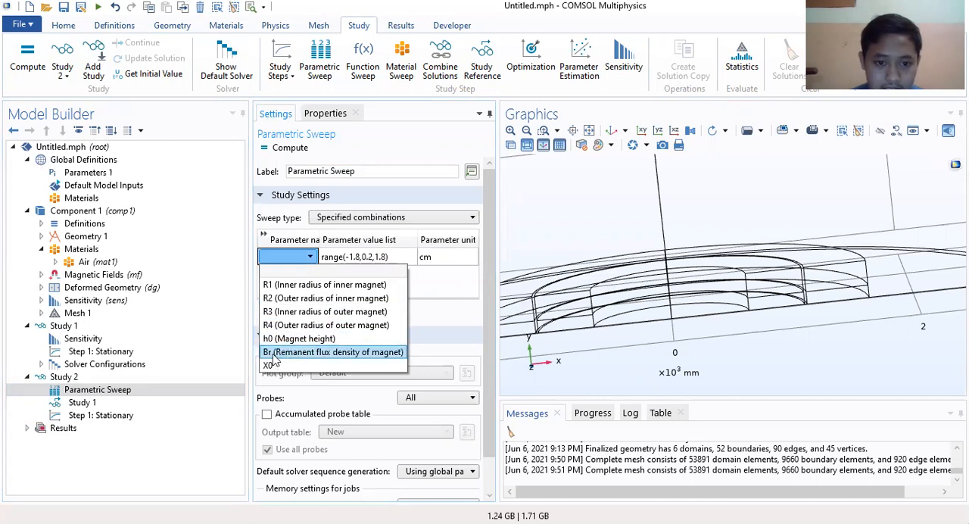
pyautogui.press('Return')
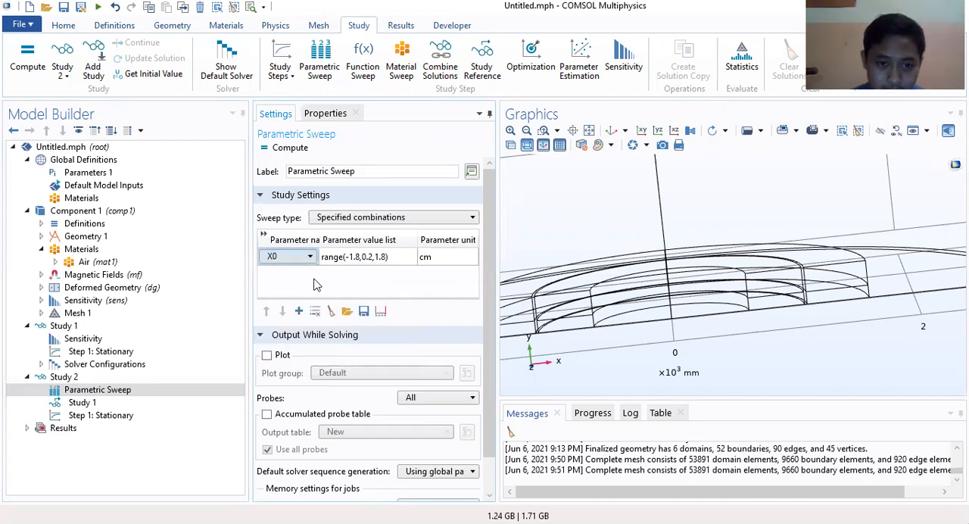
pyautogui.click(353, 258)
pyautogui.scroll(-1, 432, 278)
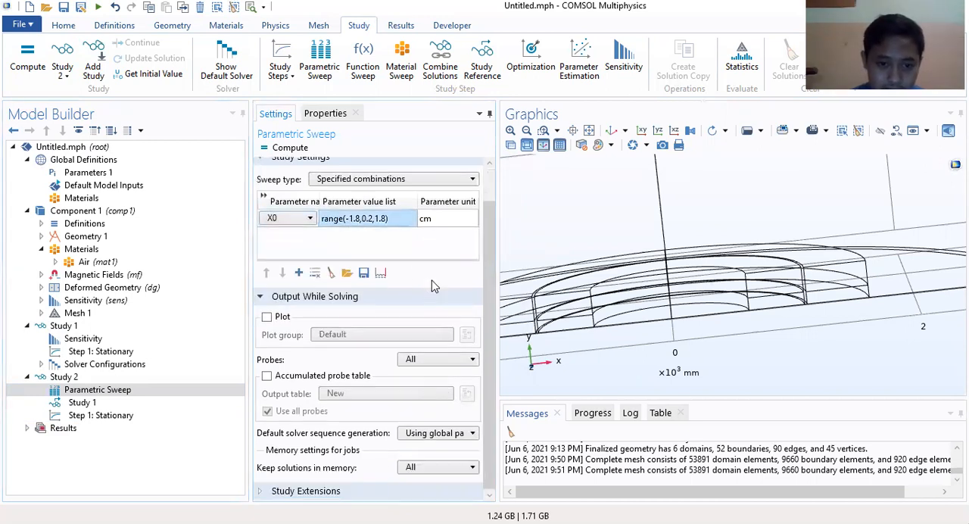
# Step: Generate the default solver configuration for Study 2
pyautogui.click(79, 415)
pyautogui.click(73, 378)
pyautogui.rightClick(73, 378)
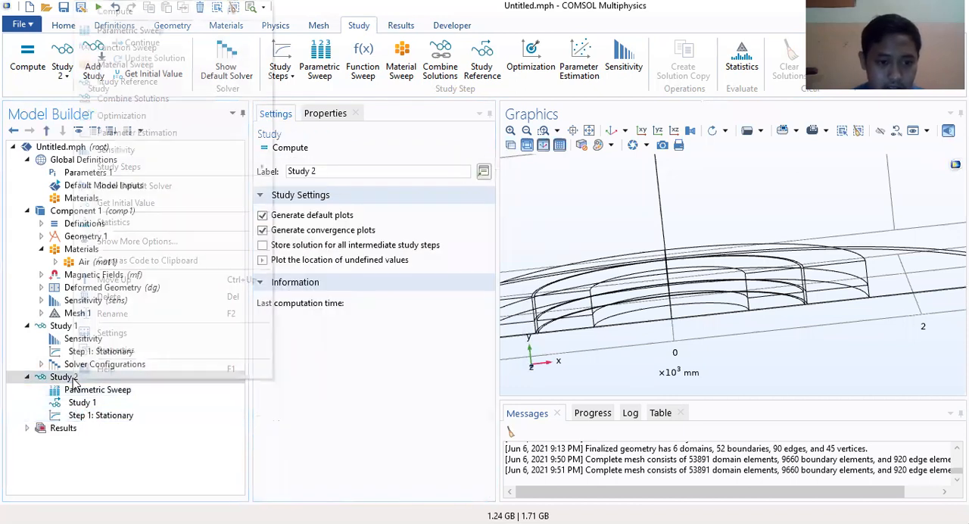
pyautogui.click(140, 188)
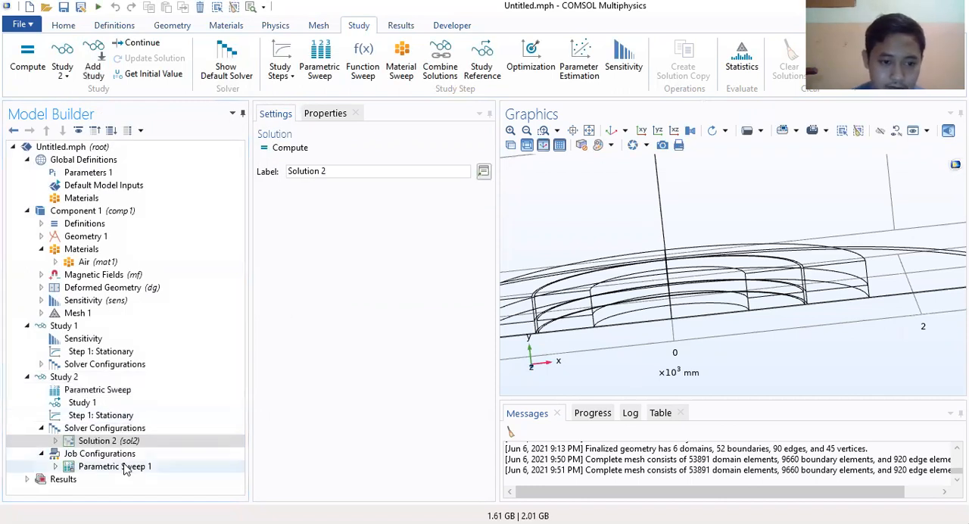
# Step: Review the settings of Study 1 and Study 2, including the Parametric Sweep, Sensitivity and Stationary nodes
pyautogui.click(97, 428)
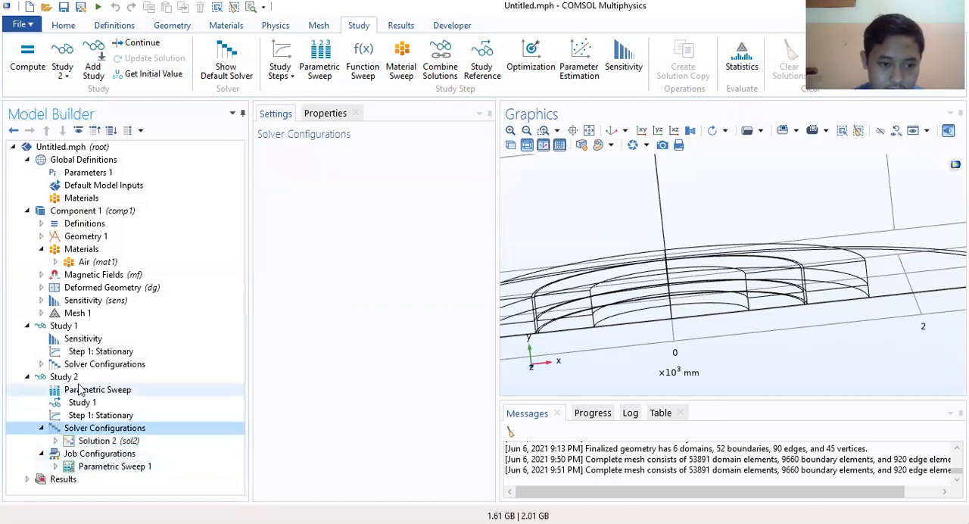
pyautogui.click(76, 378)
pyautogui.click(85, 390)
pyautogui.click(72, 376)
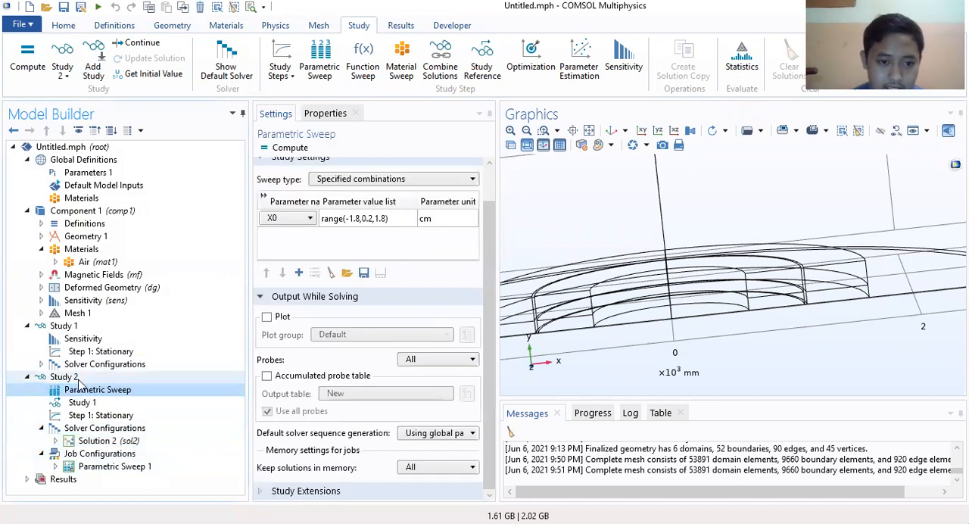
pyautogui.click(74, 326)
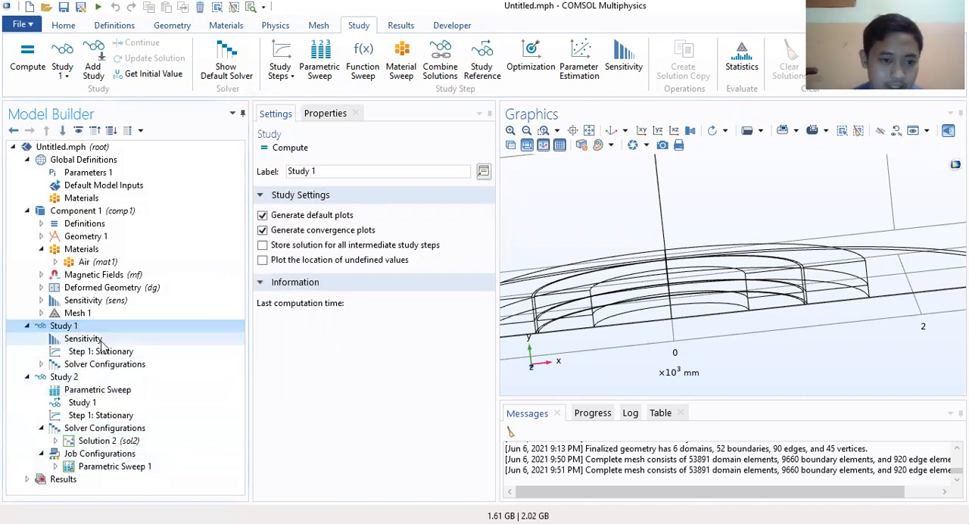
pyautogui.click(74, 376)
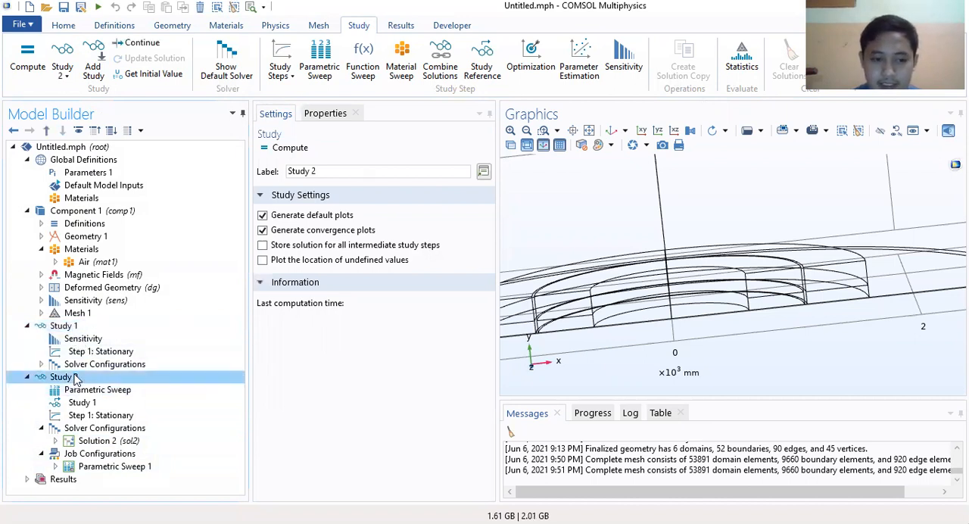
pyautogui.click(75, 326)
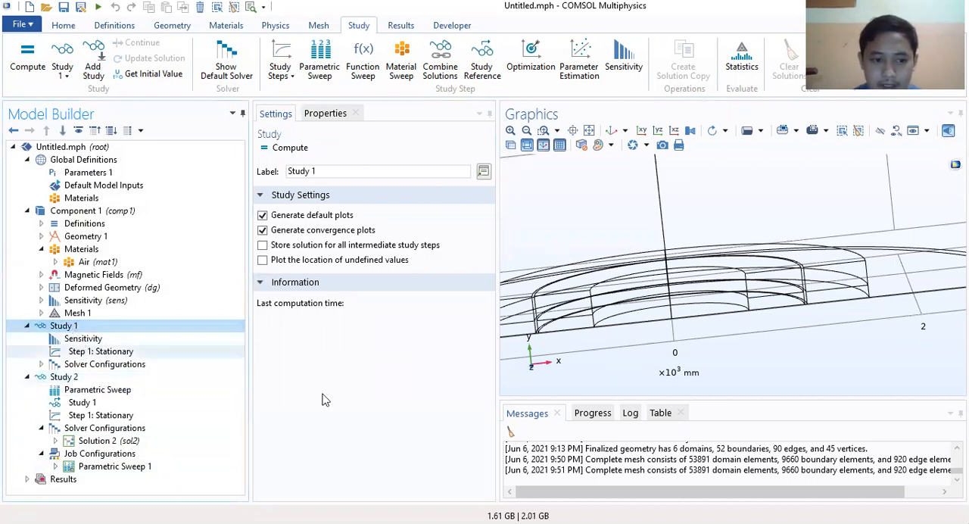
pyautogui.click(81, 340)
pyautogui.click(72, 326)
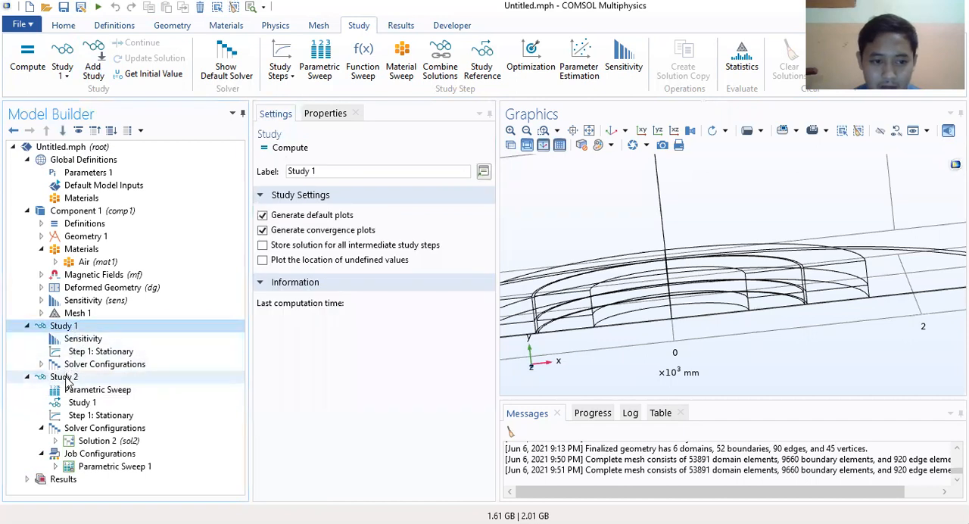
pyautogui.click(68, 377)
pyautogui.click(66, 328)
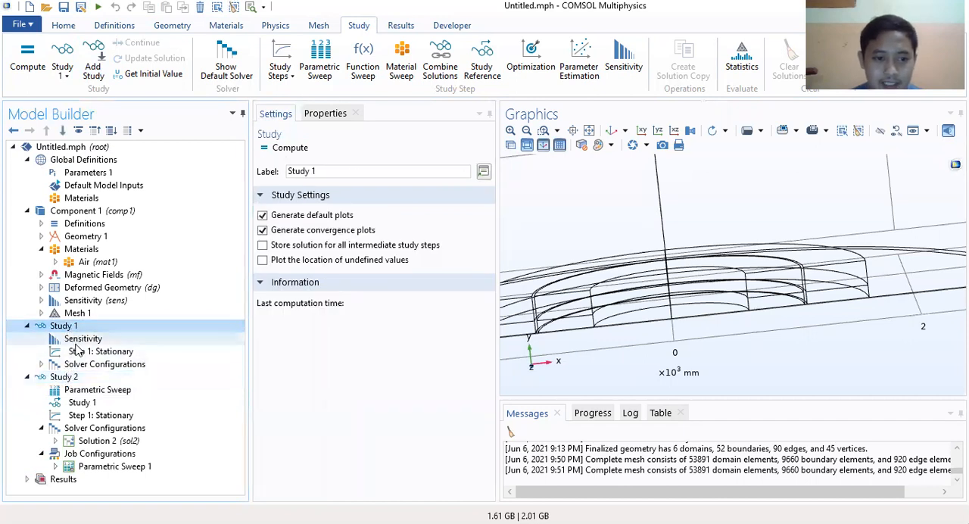
pyautogui.click(66, 379)
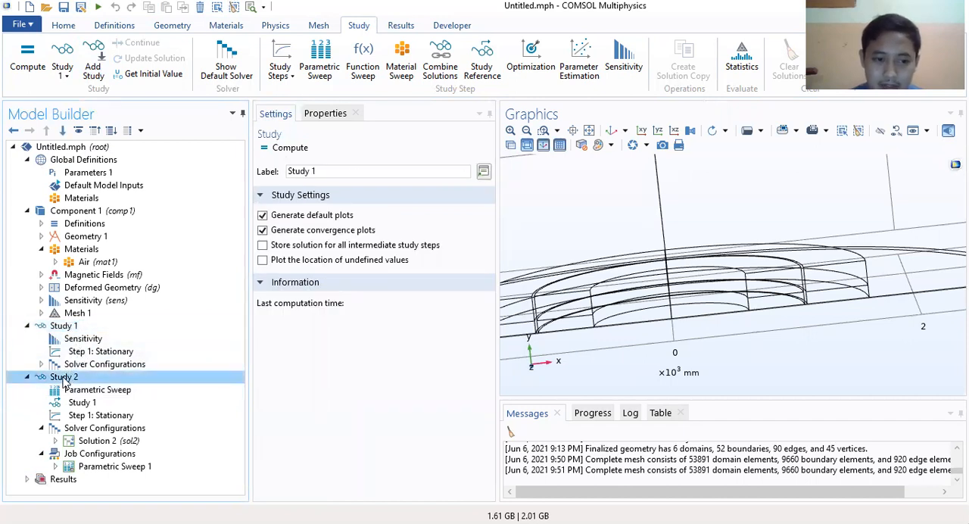
pyautogui.click(72, 327)
pyautogui.click(85, 351)
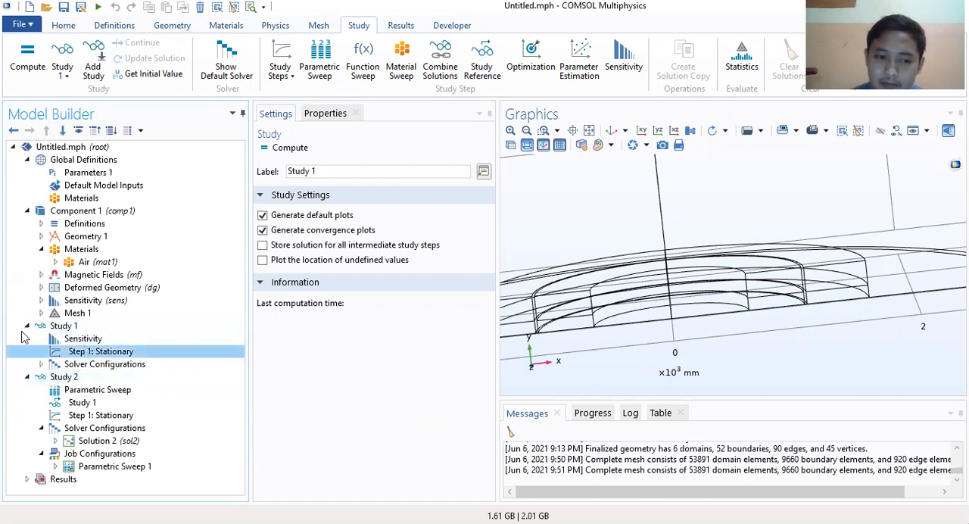
pyautogui.click(84, 378)
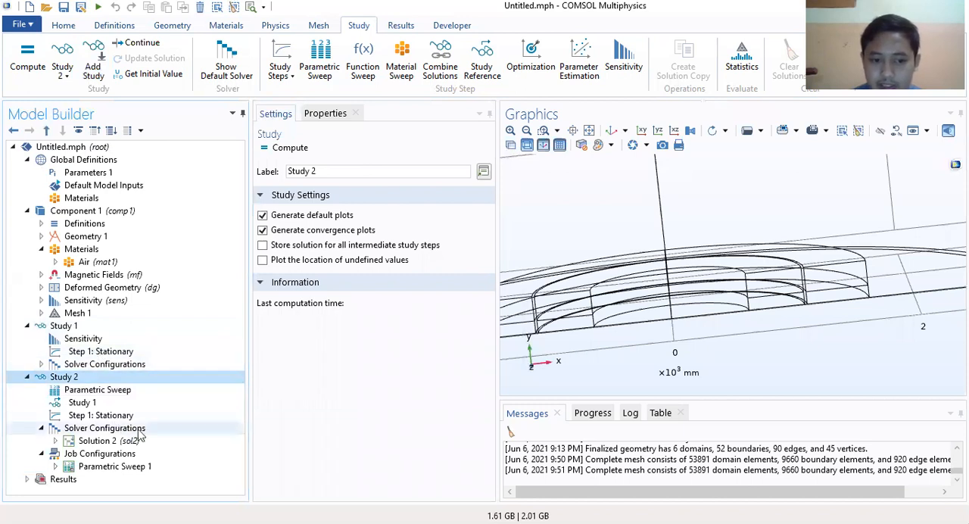
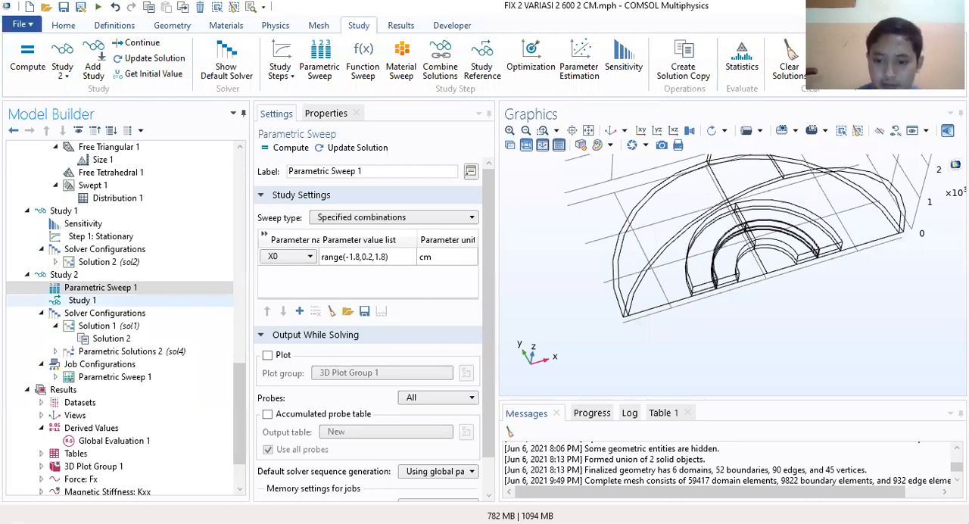
# Step: Collapse the Study 2, Deformed Geometry, Sensitivity, Mesh, Component 1 and Study 1 branches of the model tree
pyautogui.scroll(-2, 33, 217)
pyautogui.click(29, 212)
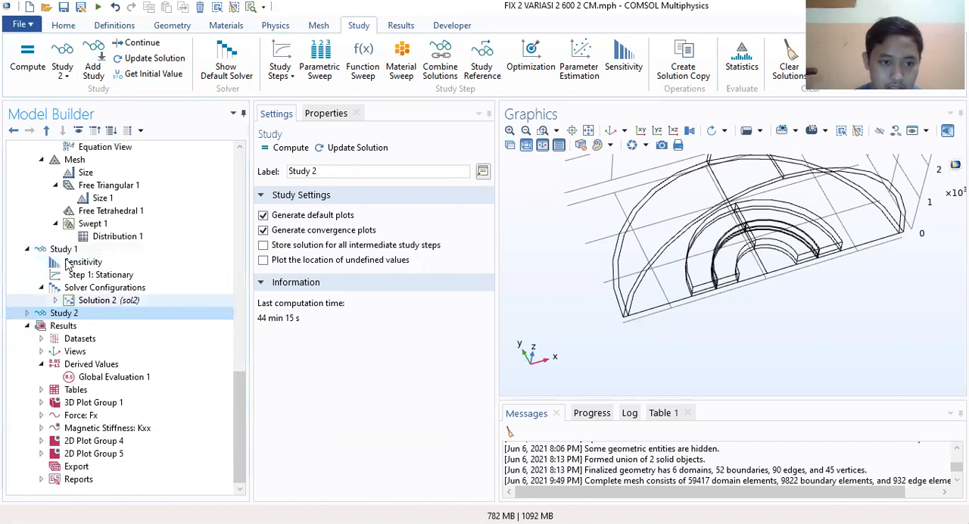
pyautogui.scroll(15, 42, 190)
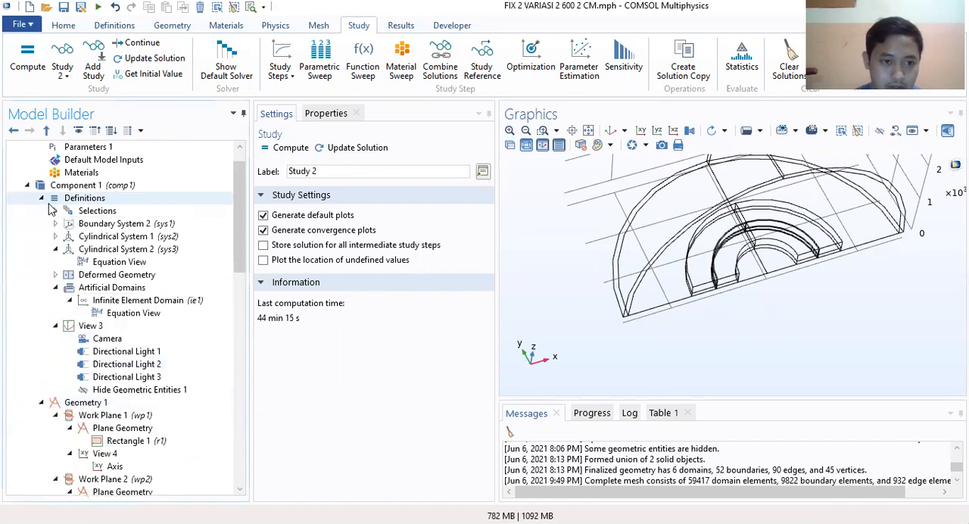
pyautogui.scroll(-10, 26, 156)
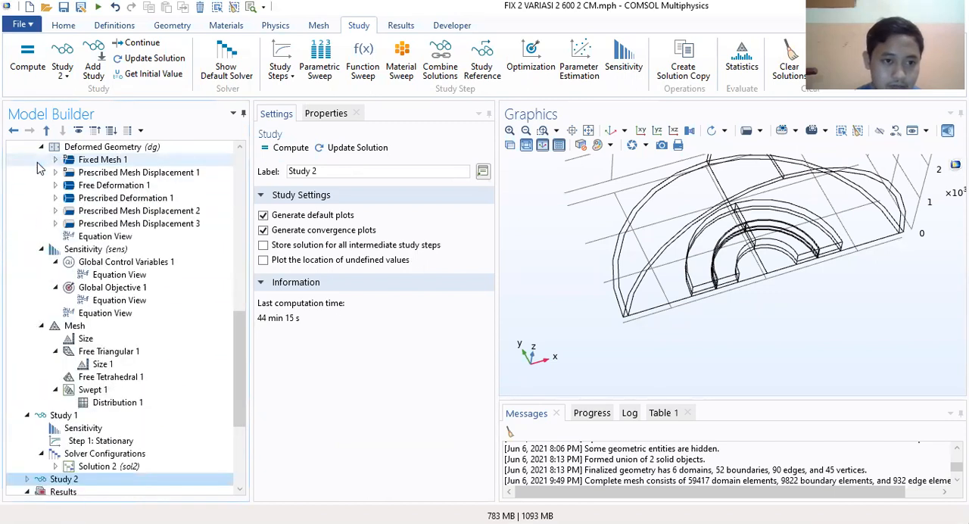
pyautogui.click(41, 146)
pyautogui.click(40, 160)
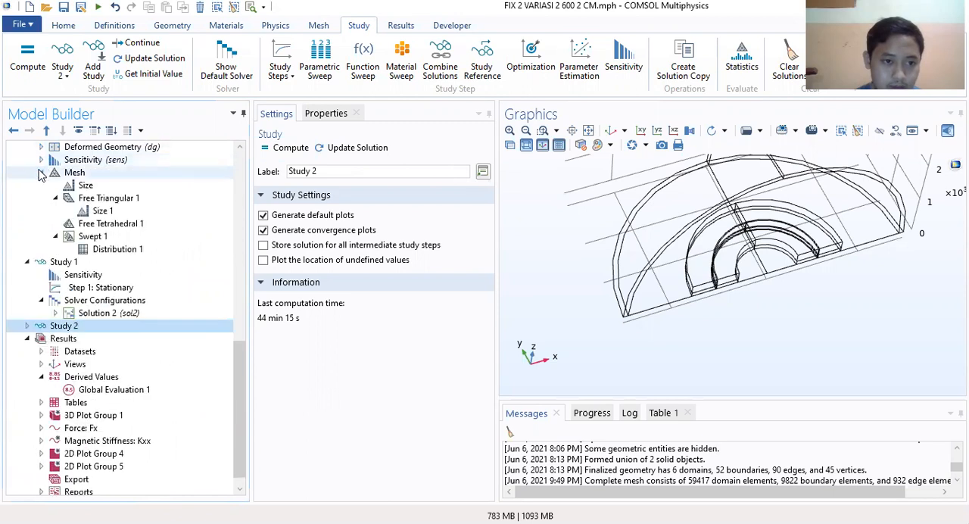
pyautogui.click(41, 173)
pyautogui.scroll(8, 53, 197)
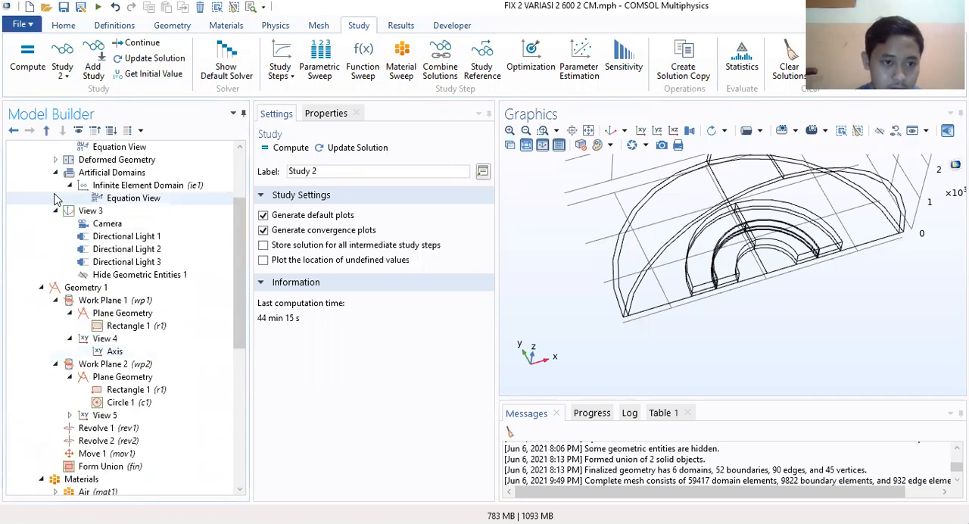
pyautogui.scroll(10, 55, 199)
pyautogui.click(26, 173)
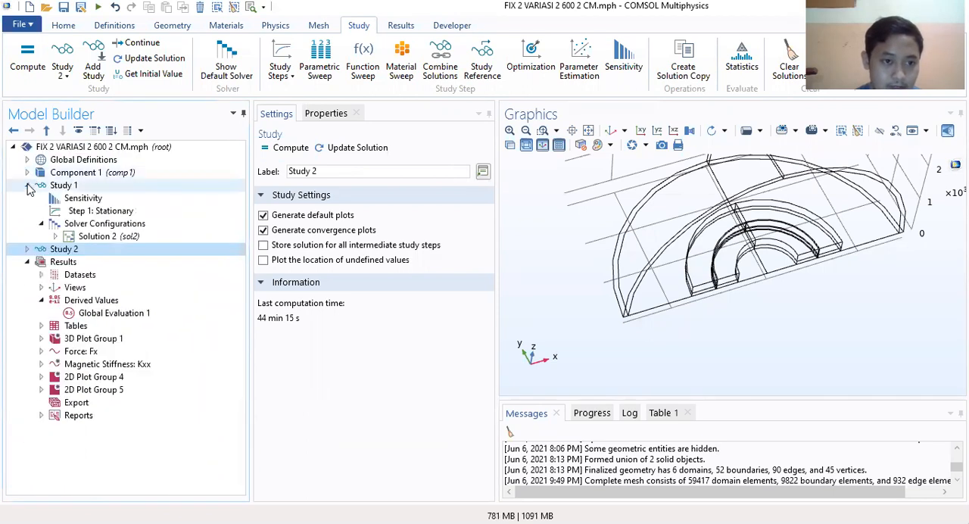
pyautogui.click(27, 184)
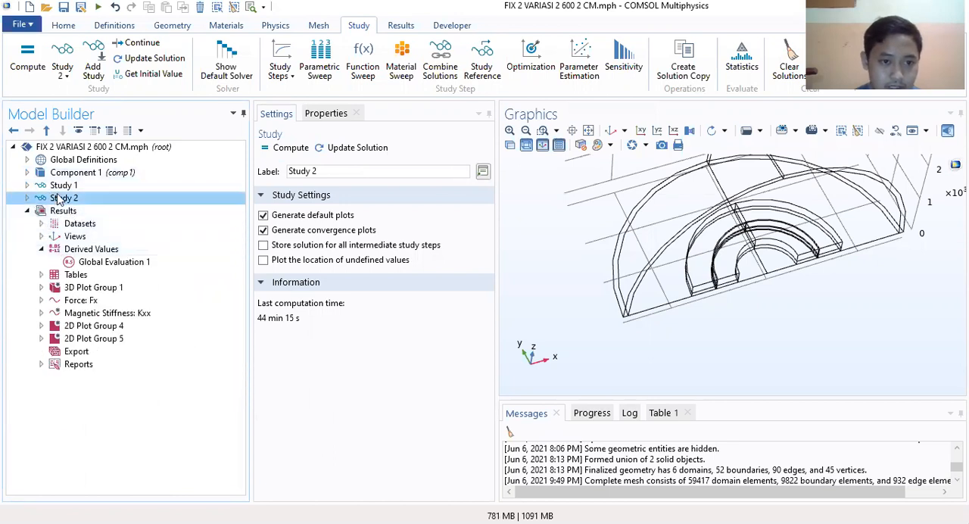
# Step: Review the settings and subnodes of Study 1 and Study 2, and collapse both branches again
pyautogui.click(53, 190)
pyautogui.click(27, 184)
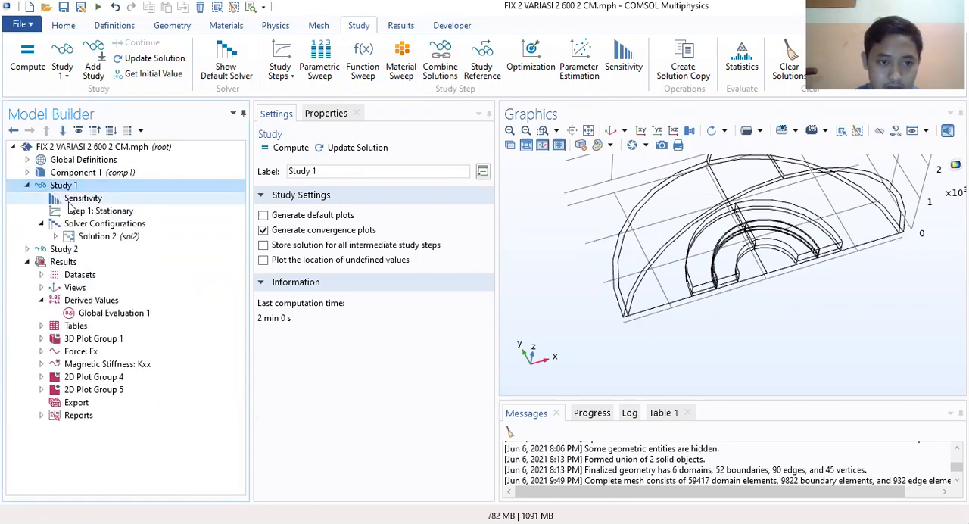
pyautogui.click(26, 249)
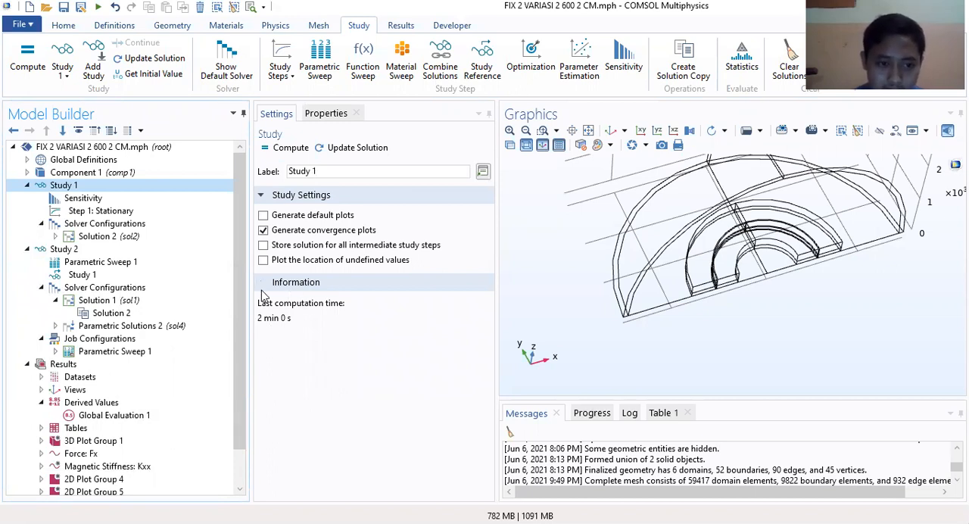
pyautogui.click(91, 250)
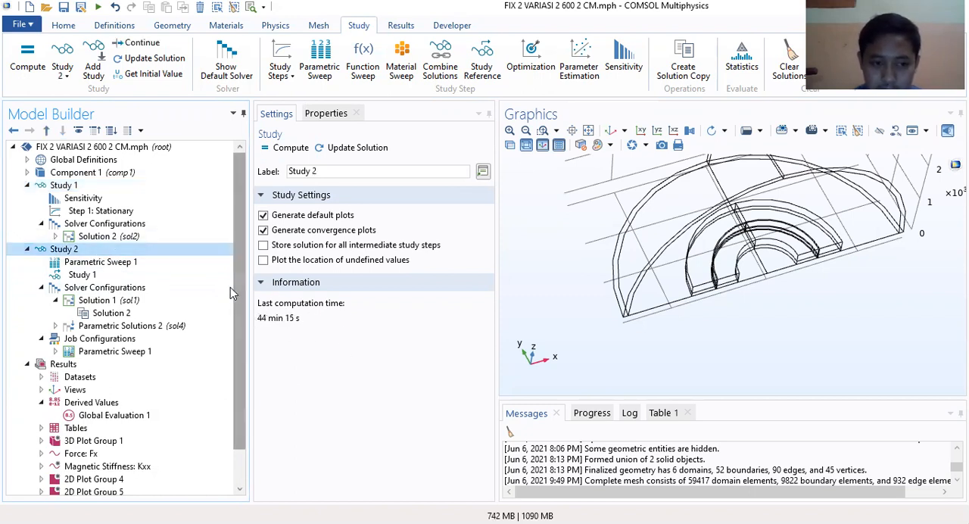
pyautogui.click(28, 185)
pyautogui.click(27, 199)
pyautogui.click(28, 199)
pyautogui.click(27, 199)
# Step: Examine the Results settings, the Datasets and Views branches, and the Force: Fx plot
pyautogui.click(68, 211)
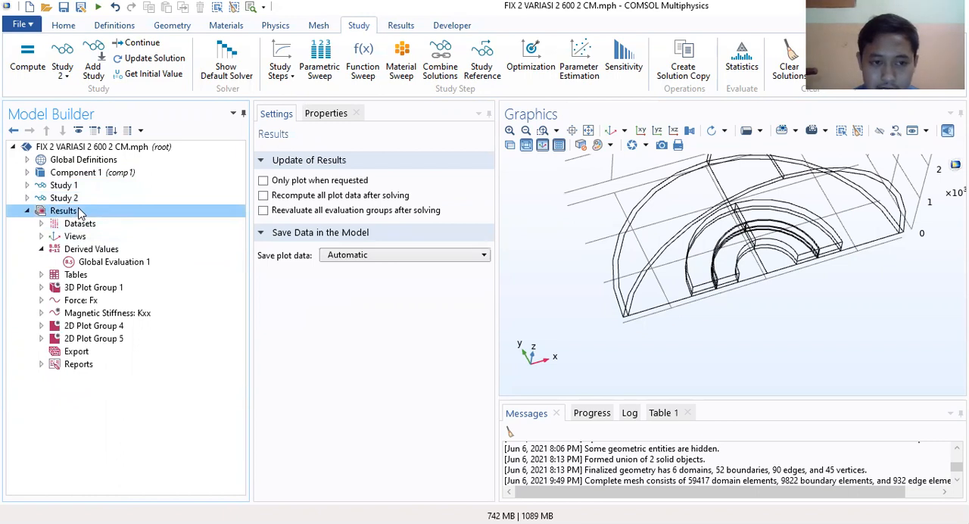
pyautogui.click(41, 224)
pyautogui.click(42, 224)
pyautogui.click(42, 224)
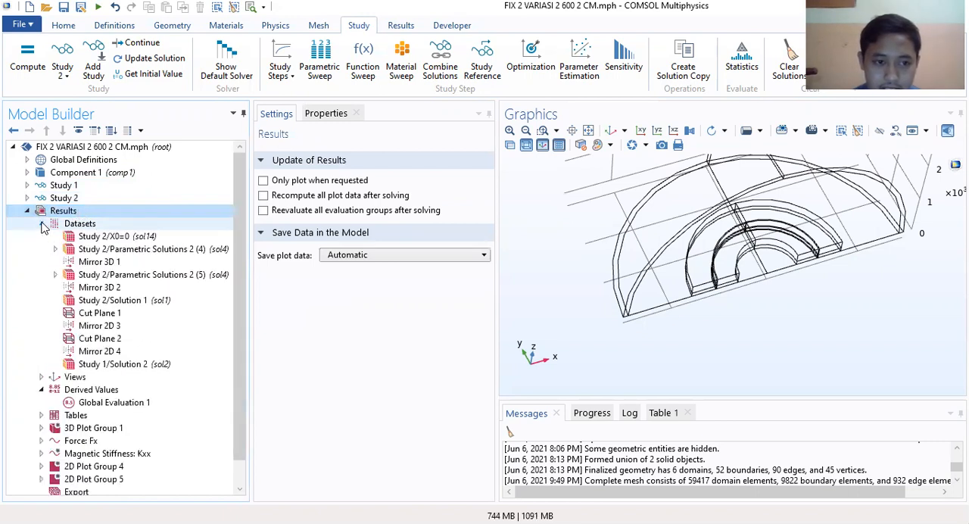
pyautogui.scroll(-1, 115, 324)
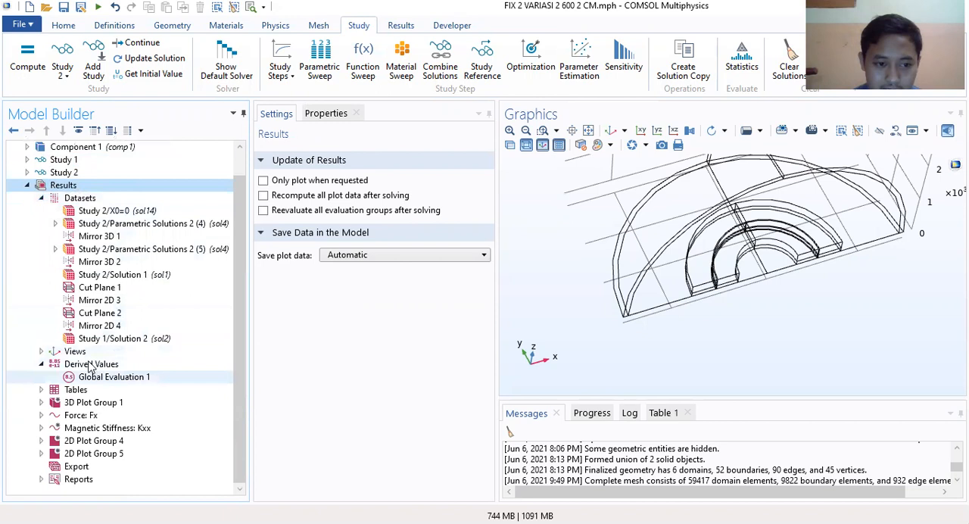
pyautogui.click(42, 352)
pyautogui.click(42, 352)
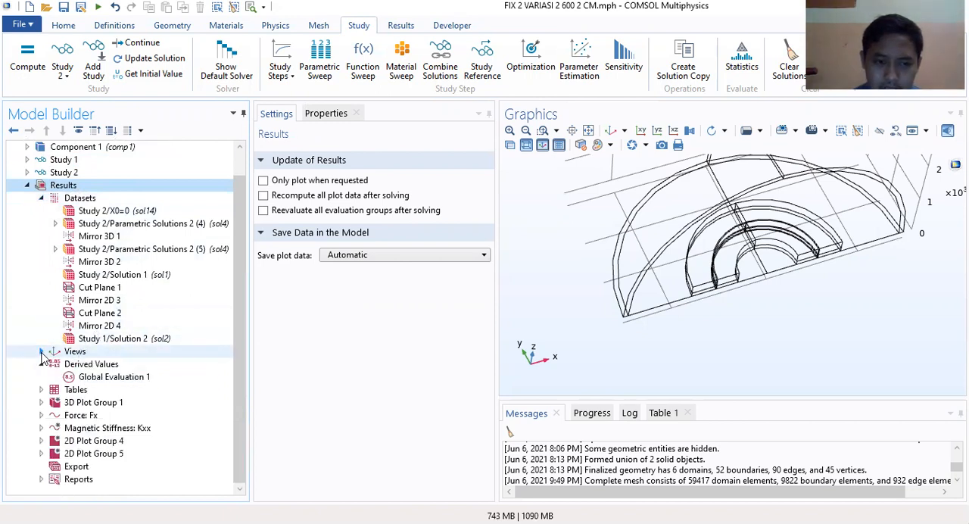
pyautogui.click(95, 416)
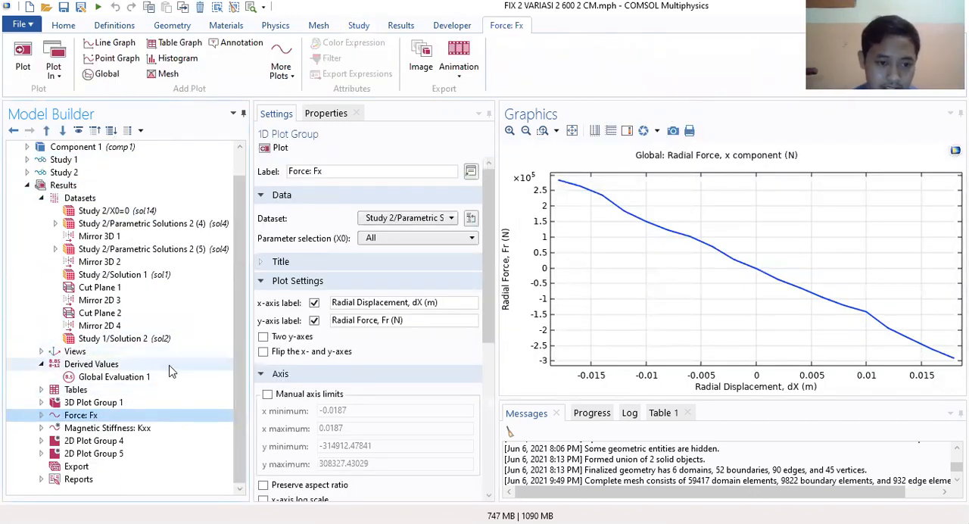
pyautogui.click(43, 197)
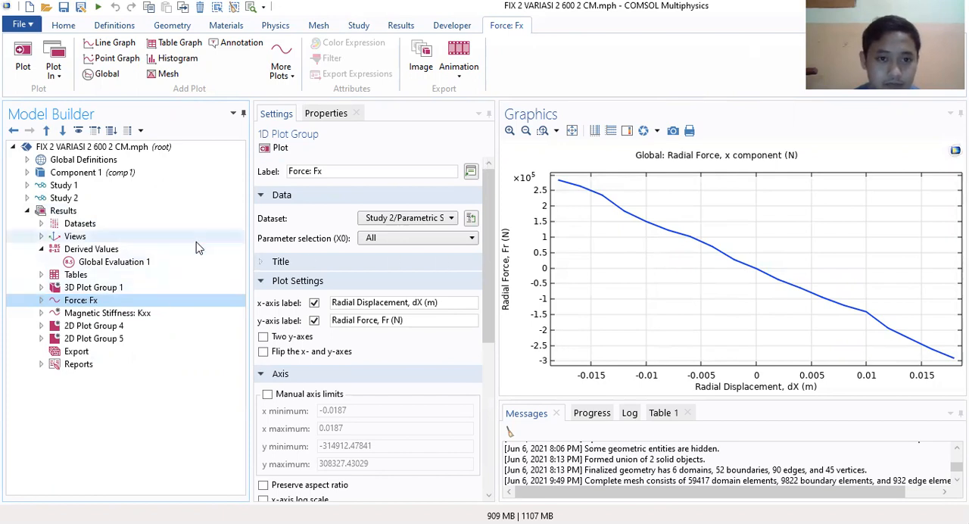
# Step: Add a 1D plot group to the Results and move it directly below Force: Fx
pyautogui.click(68, 211)
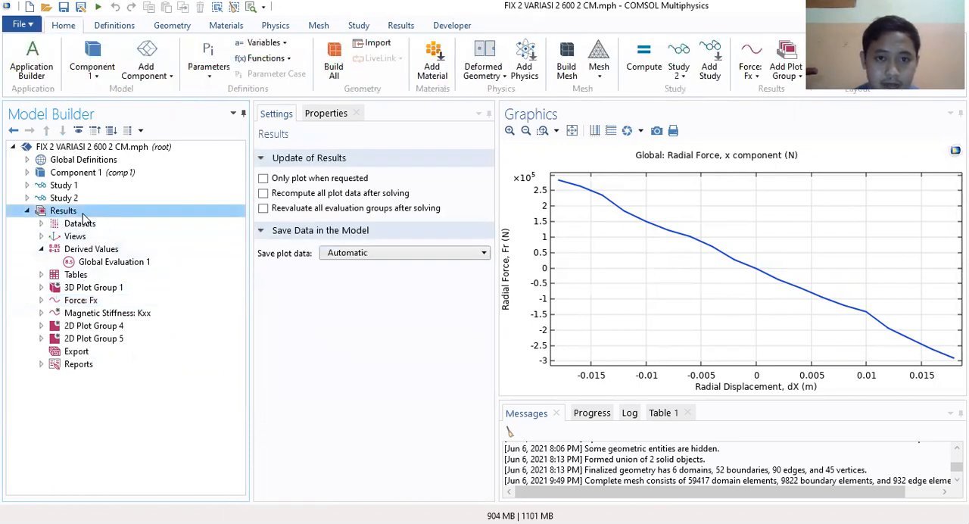
pyautogui.click(407, 26)
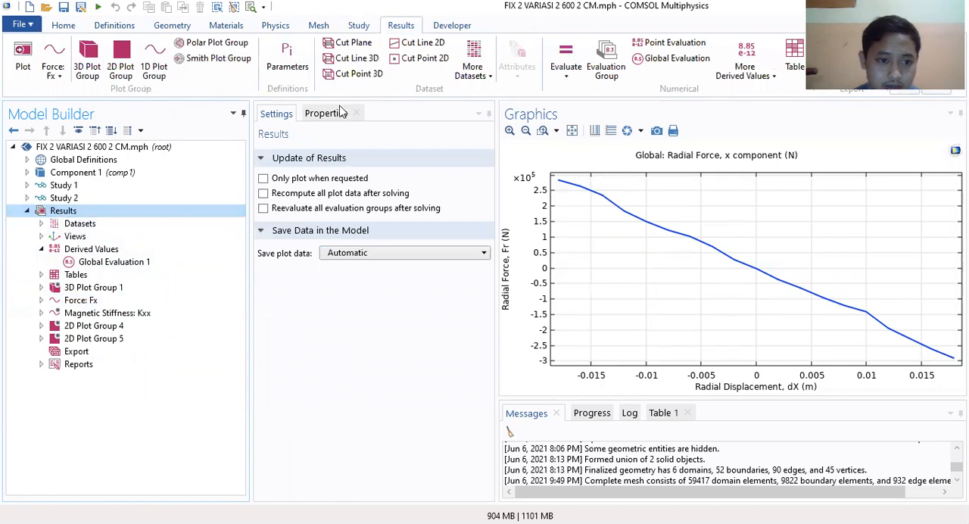
pyautogui.click(156, 57)
pyautogui.moveTo(89, 348); pyautogui.dragTo(92, 306)
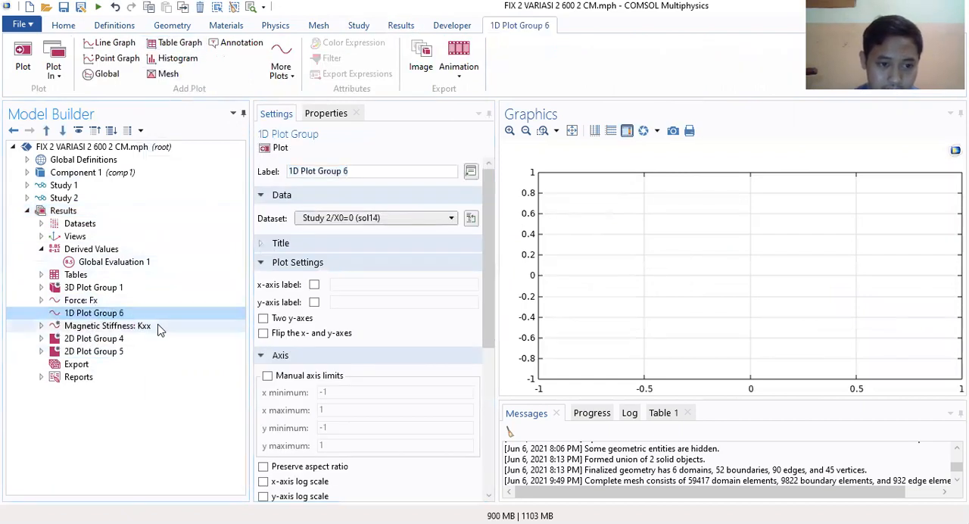
# Step: Examine the Global 1 plot settings under Force: Fx and the expression of Global Evaluation 1
pyautogui.click(41, 301)
pyautogui.click(82, 312)
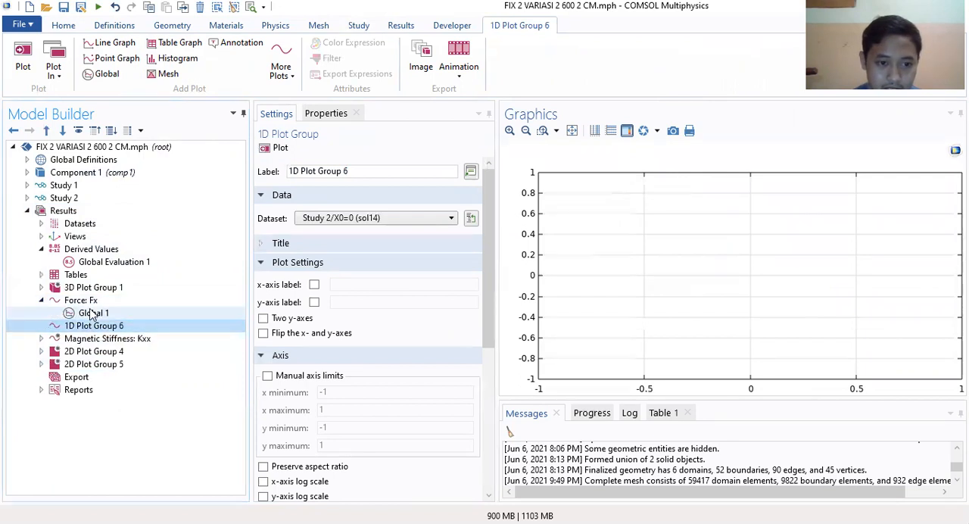
pyautogui.click(94, 326)
pyautogui.click(94, 315)
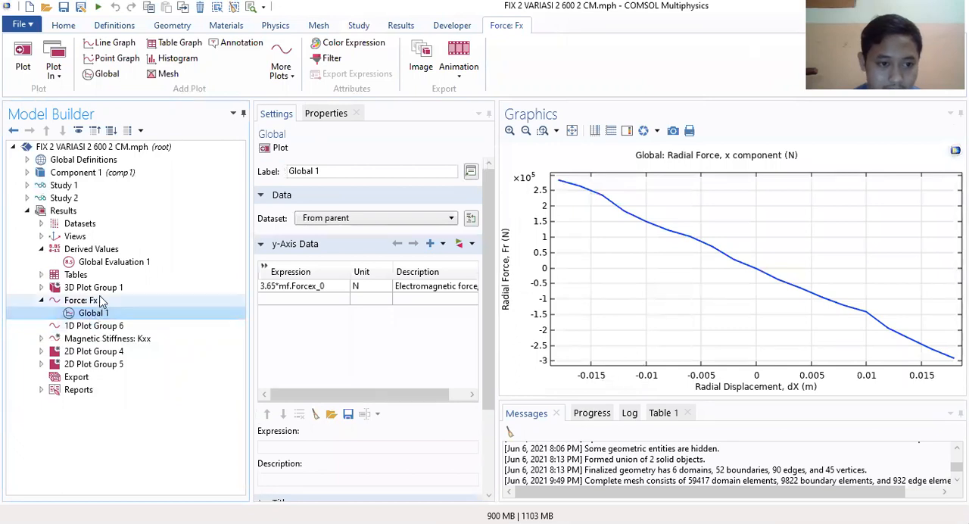
pyautogui.click(92, 250)
pyautogui.click(97, 263)
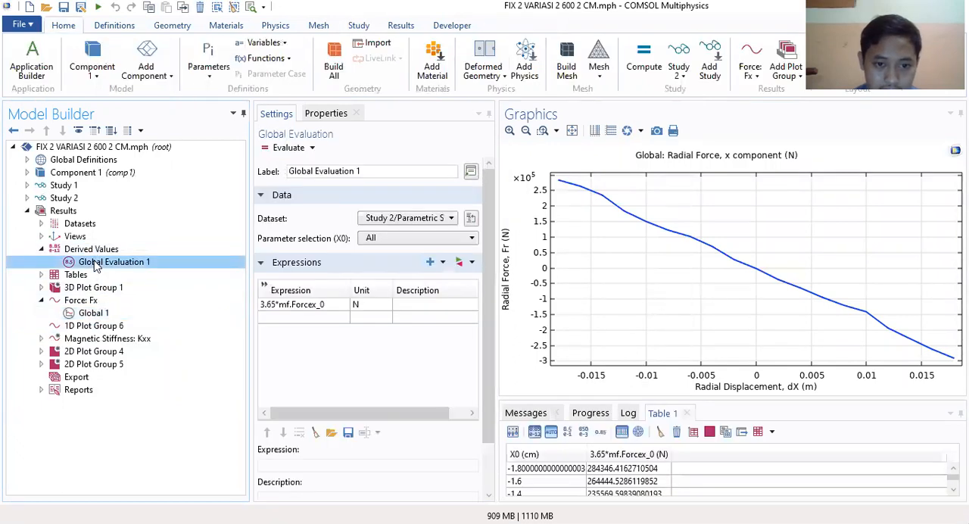
pyautogui.click(108, 252)
pyautogui.click(106, 262)
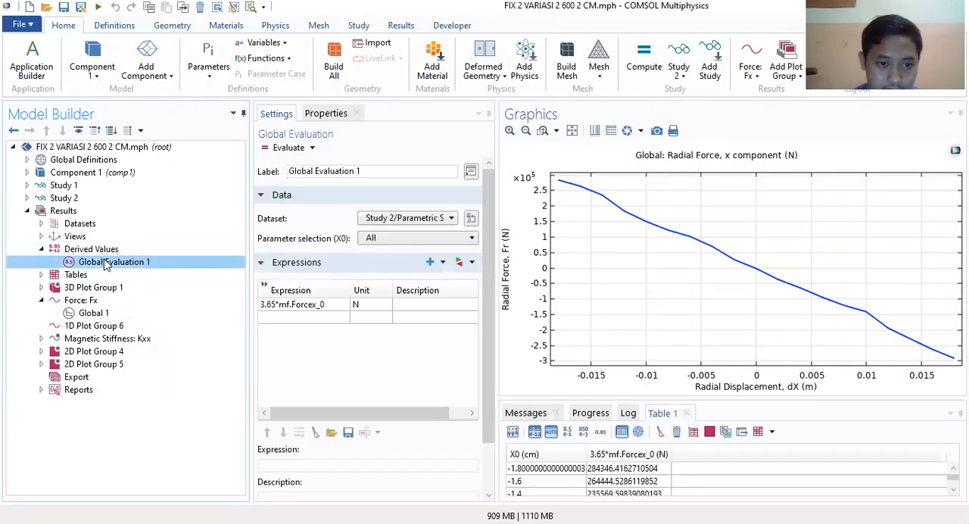
# Step: Add a second Global Evaluation under Derived Values
pyautogui.click(100, 253)
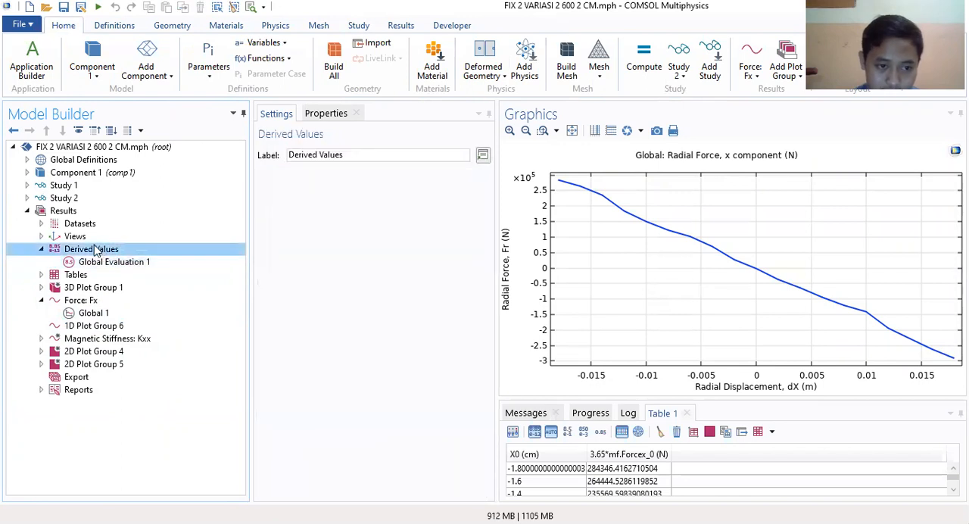
pyautogui.rightClick(94, 254)
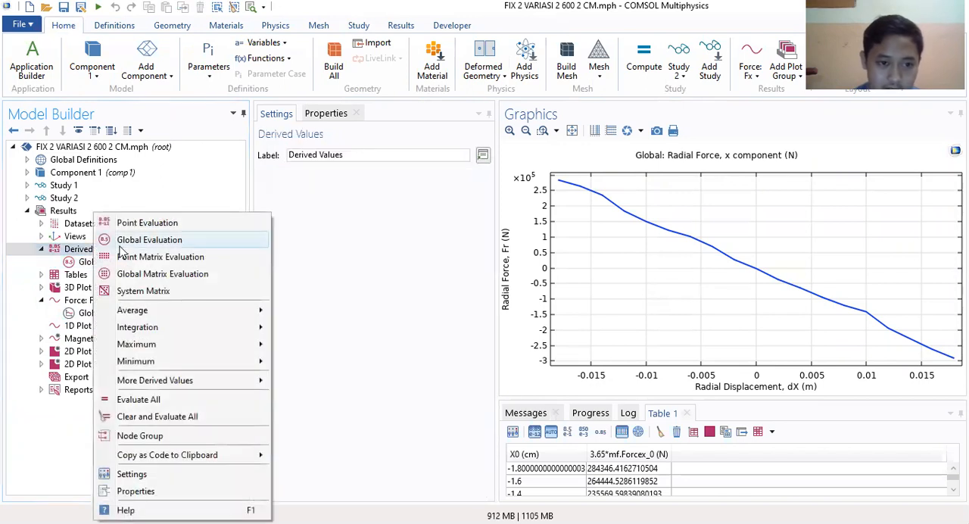
pyautogui.click(154, 240)
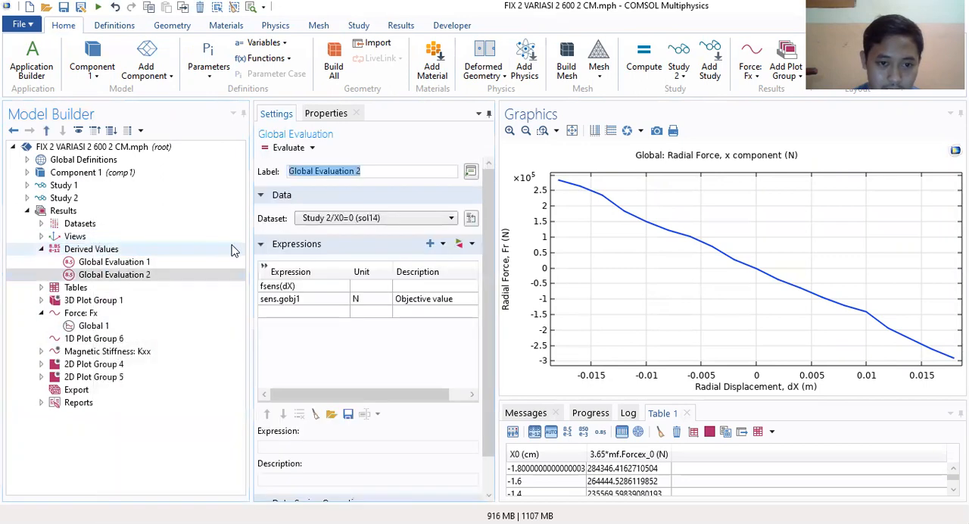
# Step: Compare the default expressions of the new Global Evaluation with the settings of Global Evaluation 1
pyautogui.click(306, 288)
pyautogui.click(301, 300)
pyautogui.click(297, 287)
pyautogui.click(294, 299)
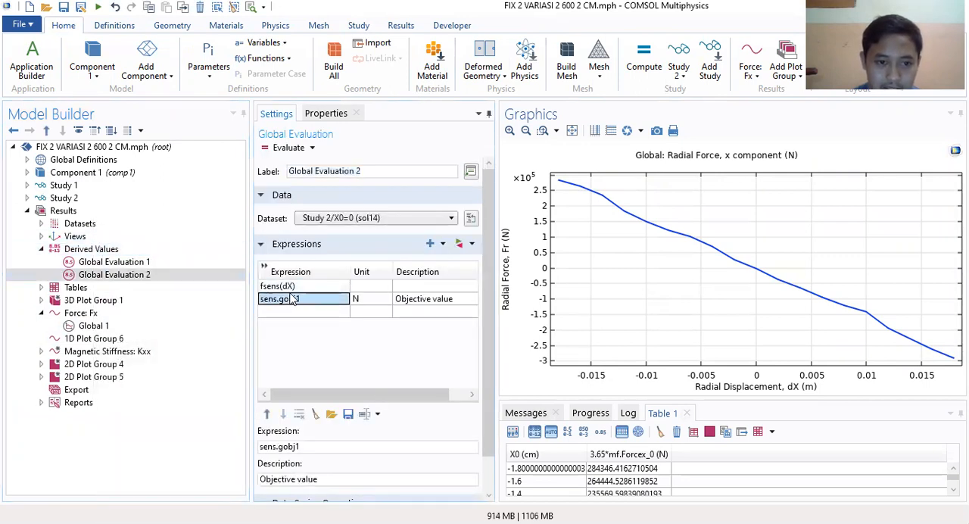
pyautogui.click(112, 262)
pyautogui.click(115, 275)
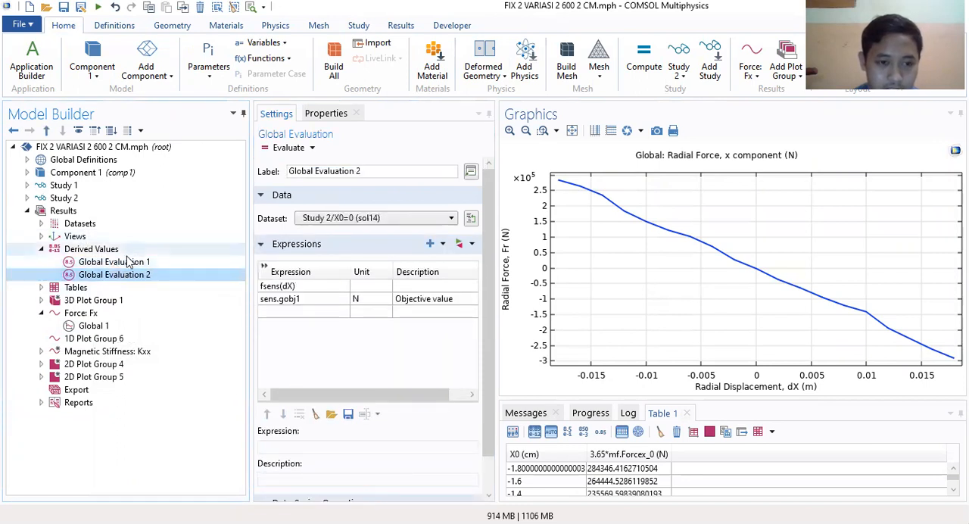
pyautogui.click(122, 262)
pyautogui.click(115, 274)
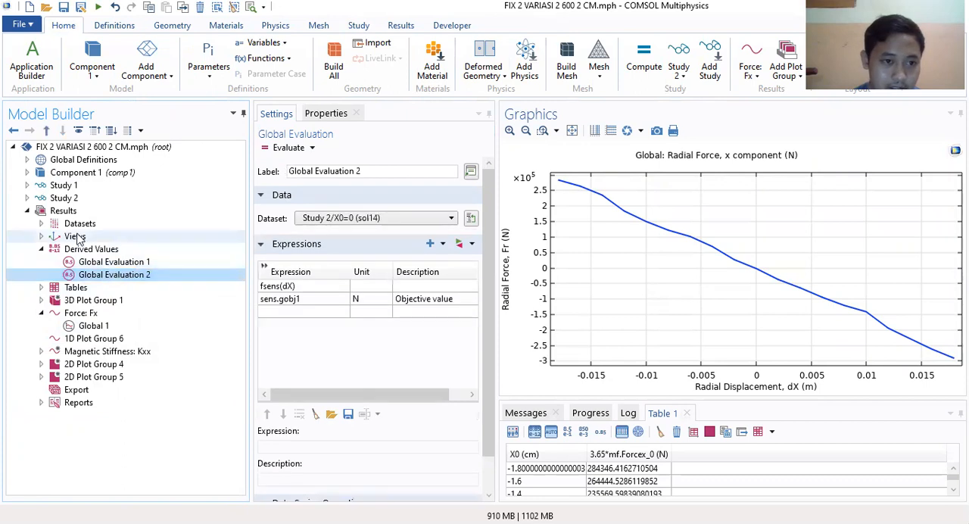
# Step: Examine the Sensitivity interface's Global Control Variables 1 and Global Objective 1 with their equation views
pyautogui.click(27, 198)
pyautogui.click(28, 198)
pyautogui.click(27, 172)
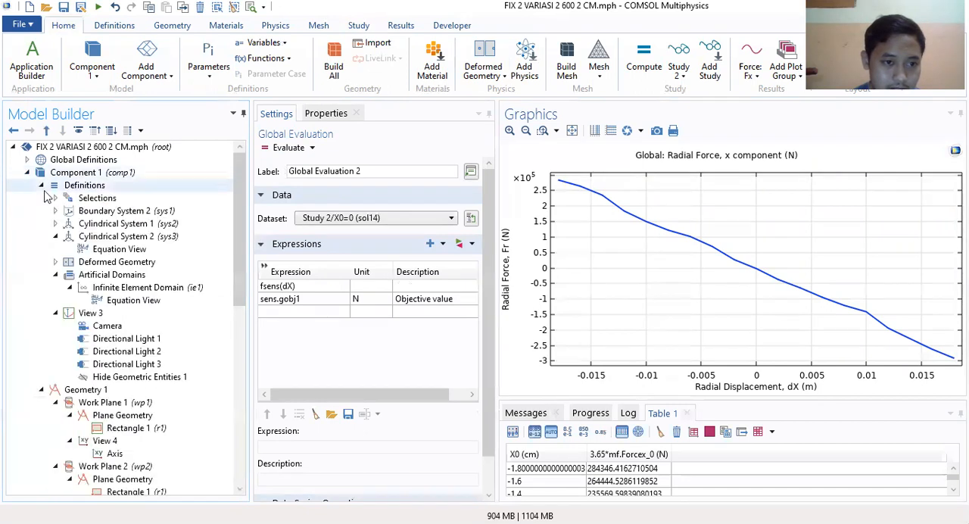
pyautogui.scroll(-10, 98, 227)
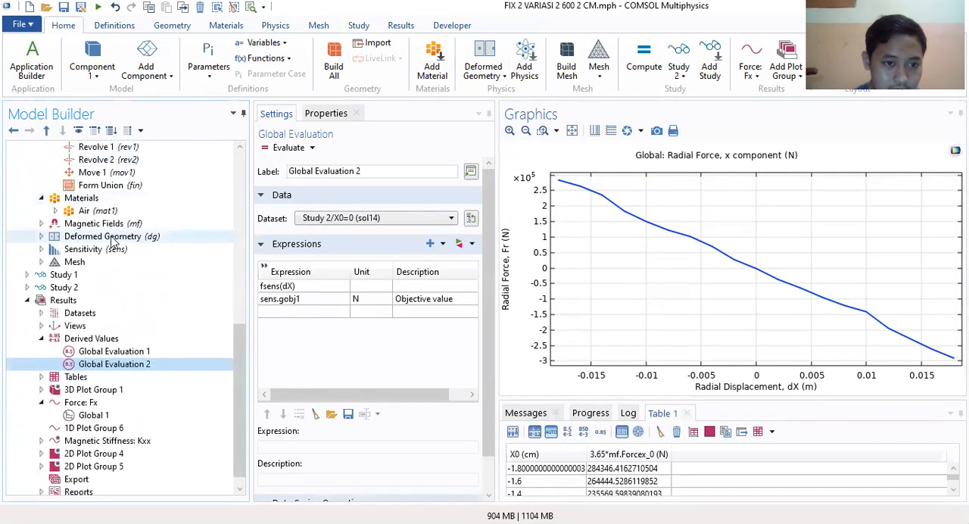
pyautogui.click(41, 249)
pyautogui.scroll(-1, 75, 267)
pyautogui.click(106, 262)
pyautogui.click(109, 237)
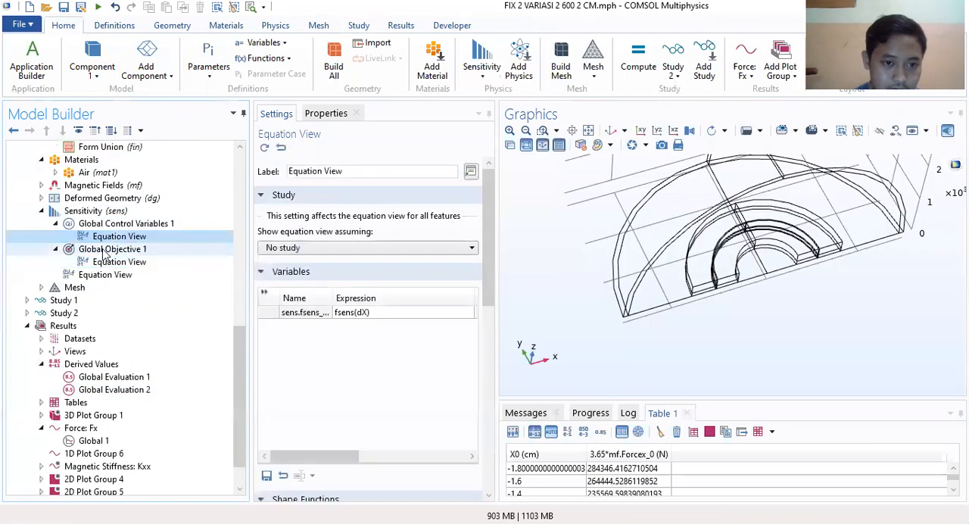
pyautogui.click(106, 250)
pyautogui.click(113, 224)
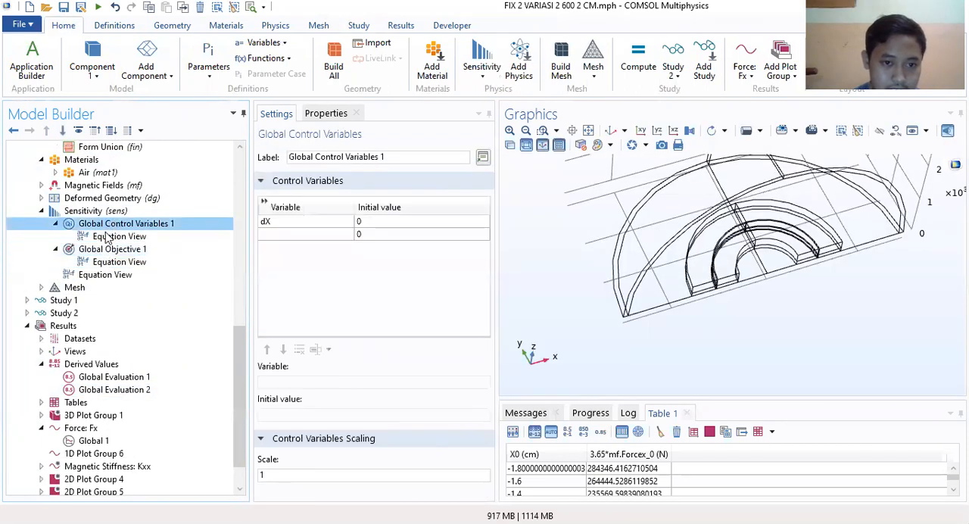
pyautogui.click(117, 237)
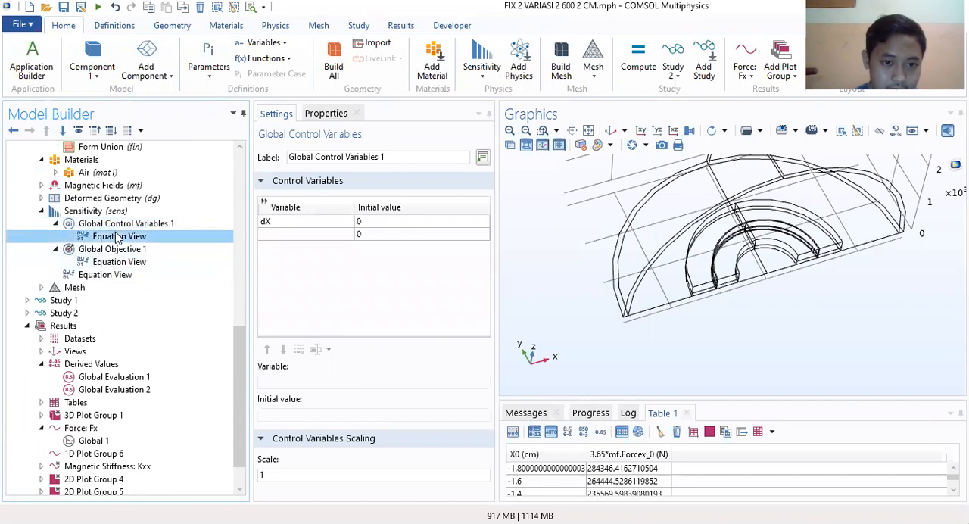
pyautogui.click(115, 250)
pyautogui.click(114, 262)
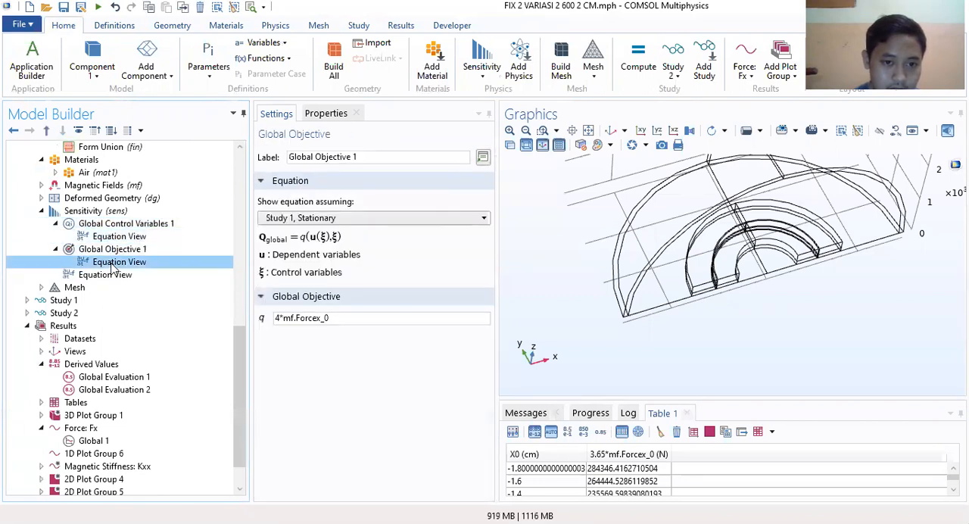
# Step: Copy the Global Objective 1 expression 4*mf.Forcex_0 into a new expression row of Global Evaluation 2
pyautogui.click(115, 251)
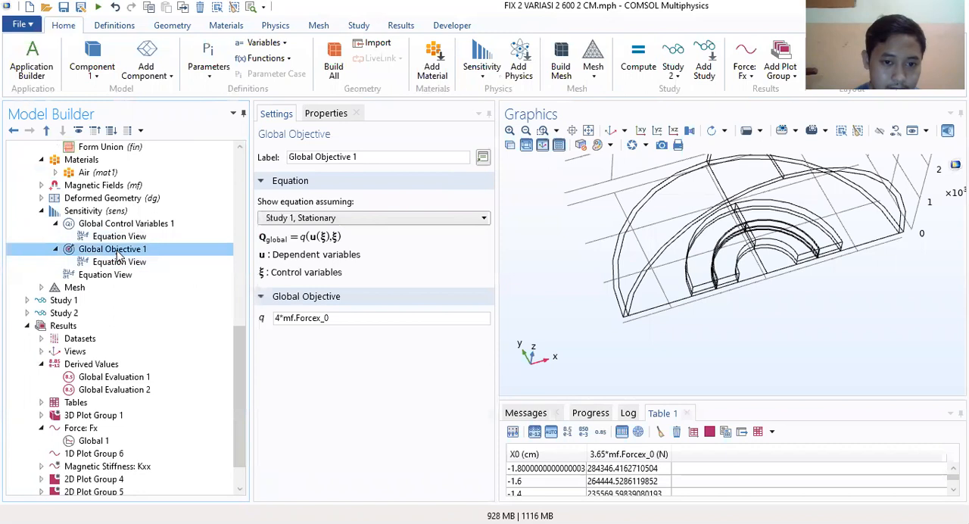
pyautogui.moveTo(342, 318); pyautogui.dragTo(204, 321)
pyautogui.hotkey('ctrl', 'c')
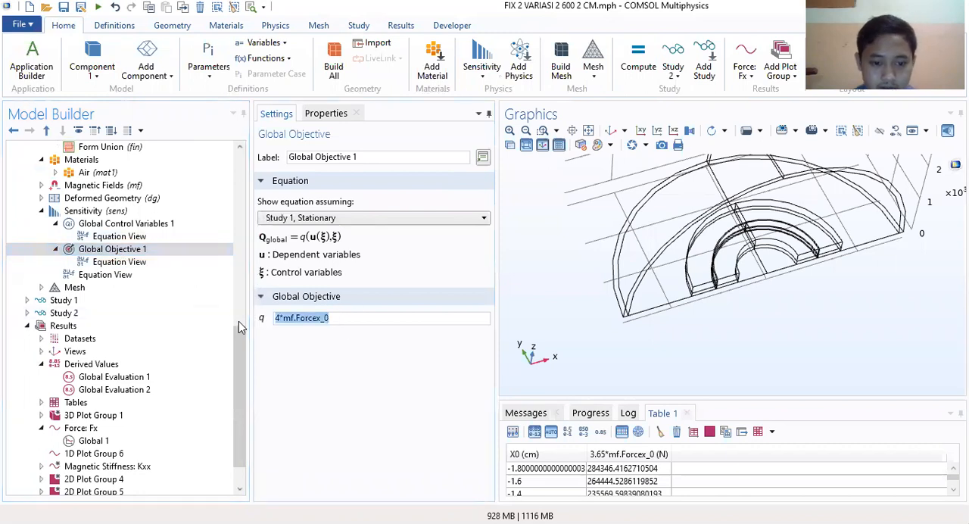
pyautogui.scroll(-1, 136, 348)
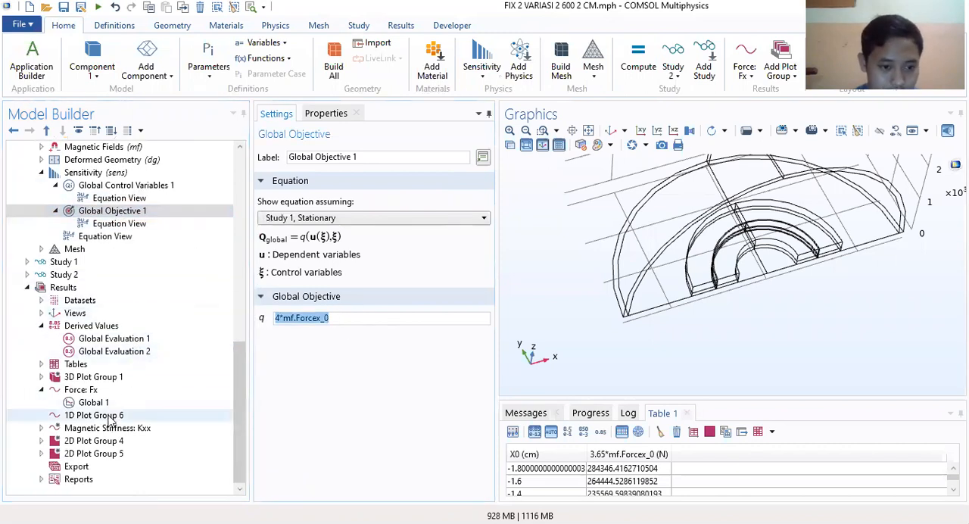
pyautogui.click(85, 416)
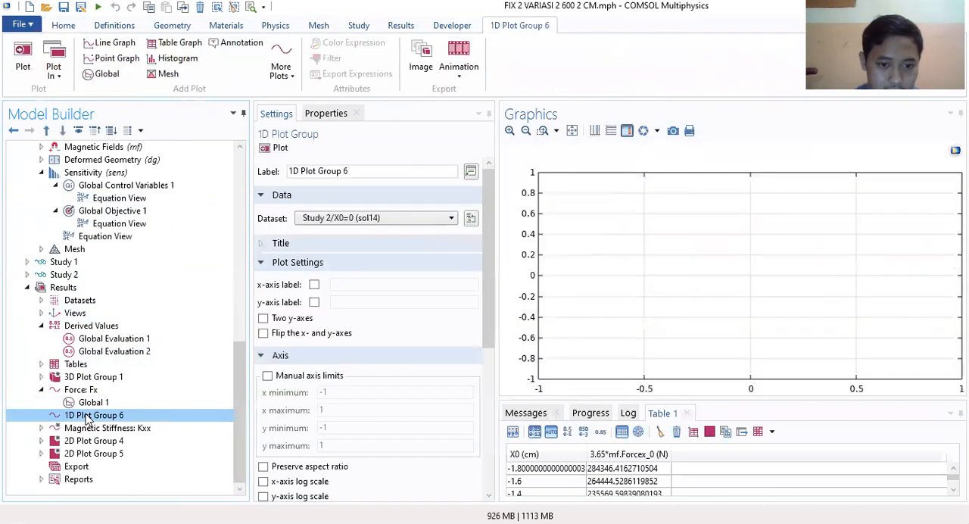
pyautogui.click(91, 404)
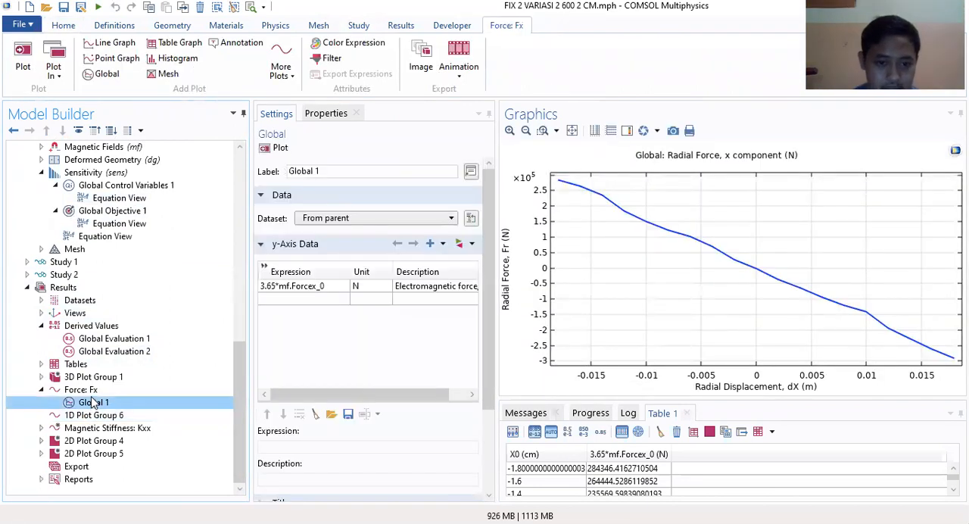
pyautogui.click(95, 390)
pyautogui.click(98, 415)
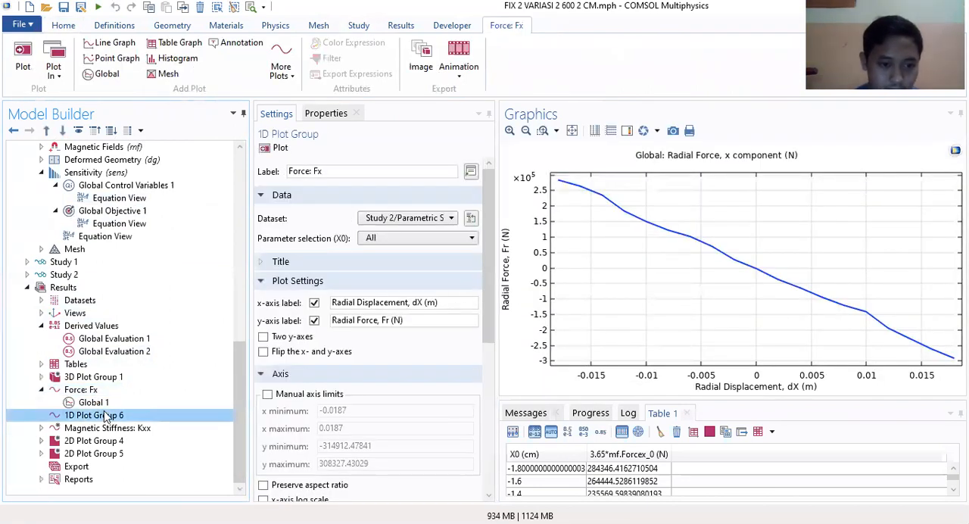
pyautogui.click(91, 326)
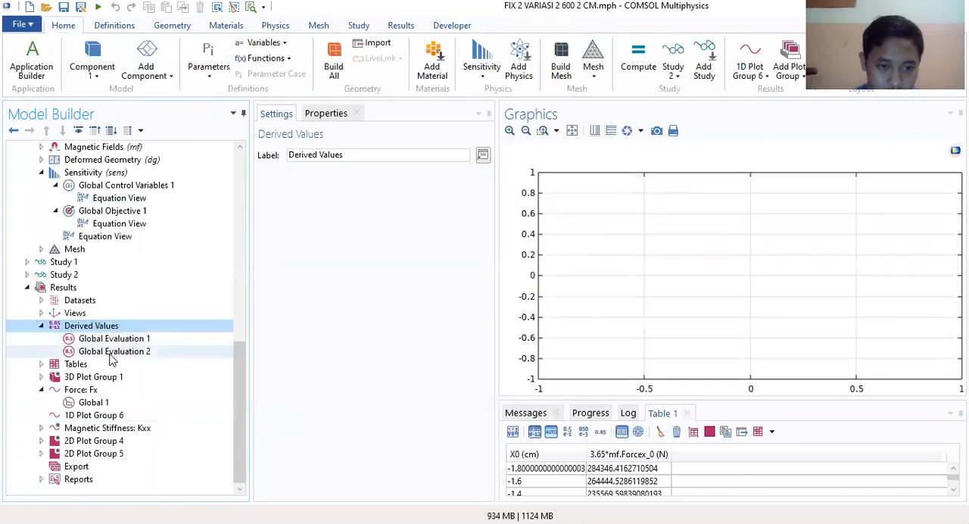
pyautogui.click(113, 351)
pyautogui.click(294, 314)
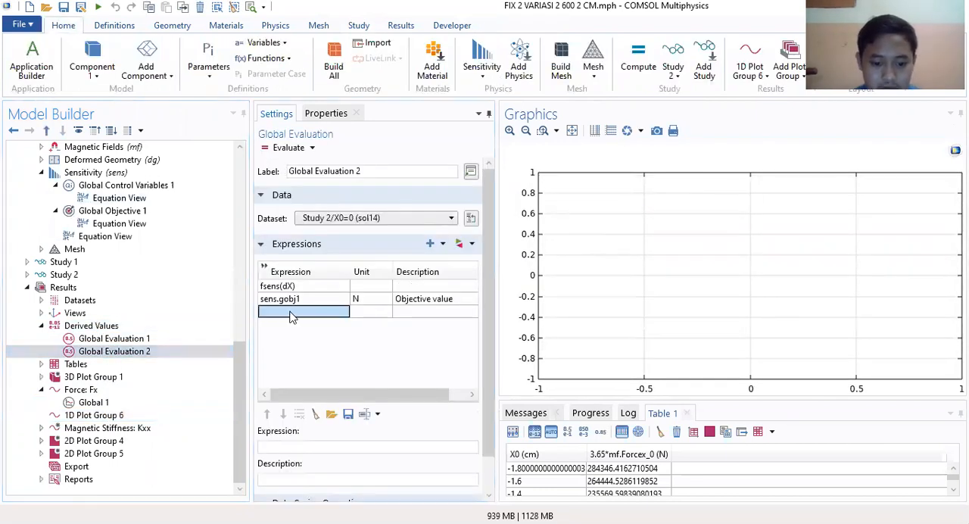
pyautogui.hotkey('ctrl', 'v')
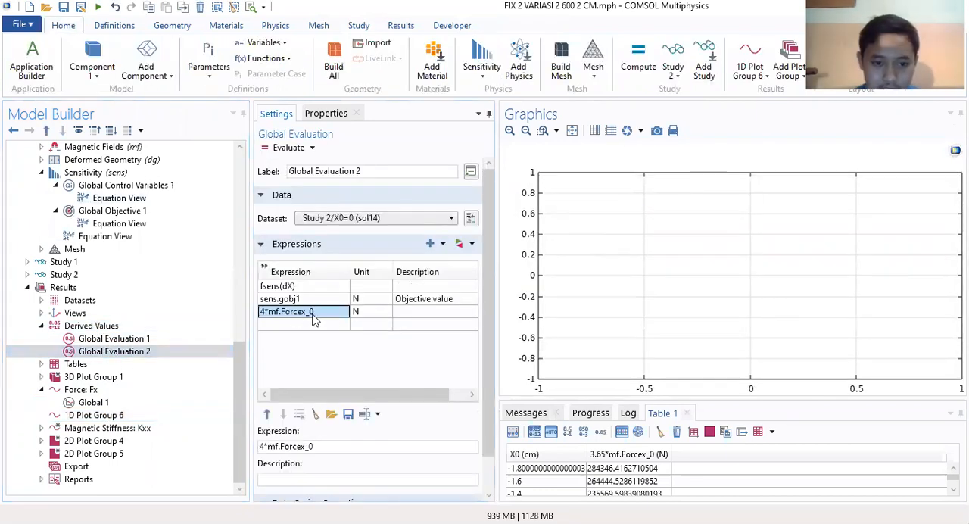
# Step: Add a Global plot to 1D Plot Group 6
pyautogui.click(95, 416)
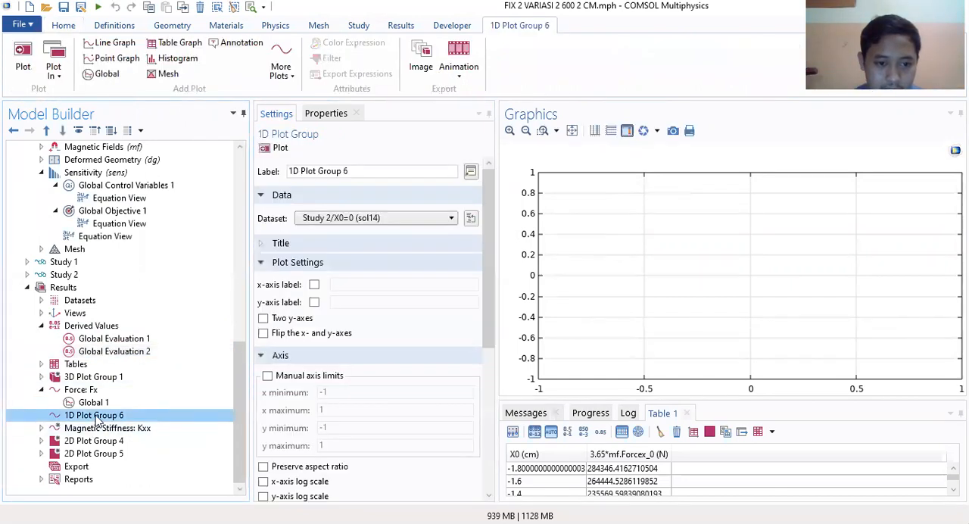
pyautogui.rightClick(96, 418)
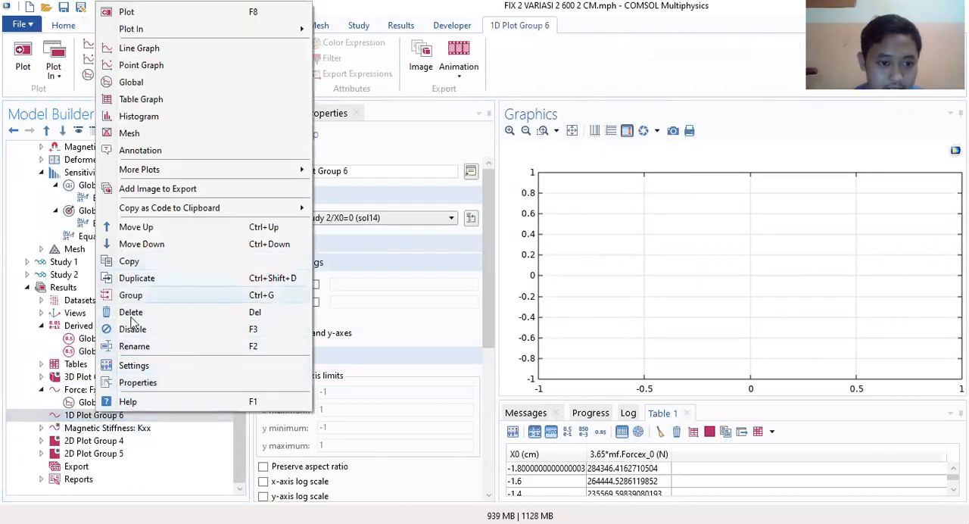
pyautogui.click(134, 82)
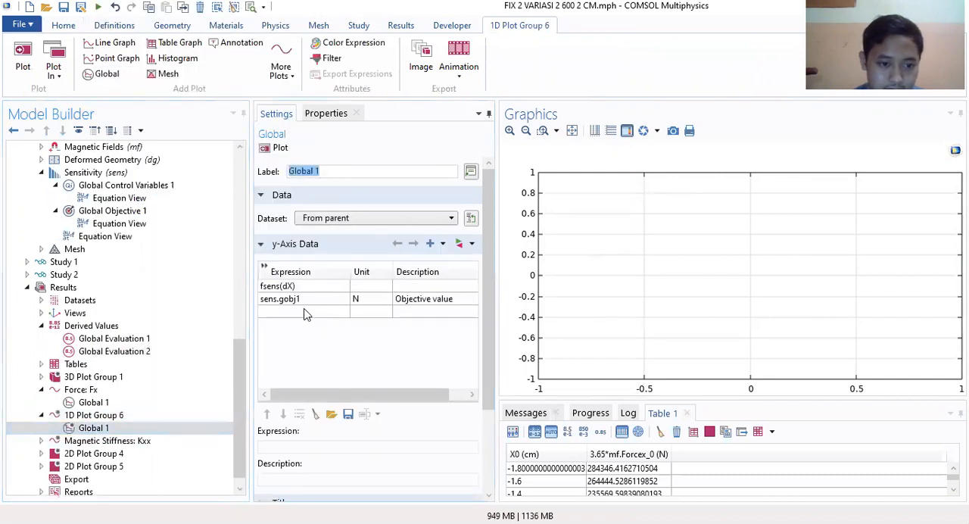
# Step: Replace the new Global plot's default y-axis expressions with 4*mf.Forcex_0 and plot 1D Plot Group 6
pyautogui.click(314, 299)
pyautogui.click(297, 415)
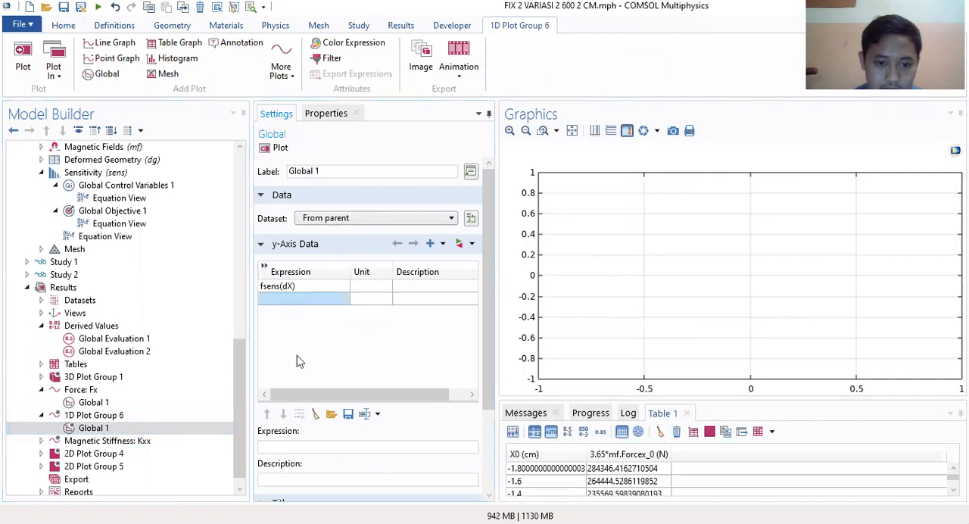
pyautogui.click(295, 286)
pyautogui.click(299, 415)
pyautogui.click(294, 290)
pyautogui.hotkey('ctrl', 'v')
pyautogui.click(318, 301)
pyautogui.click(285, 288)
pyautogui.click(279, 299)
pyautogui.click(278, 289)
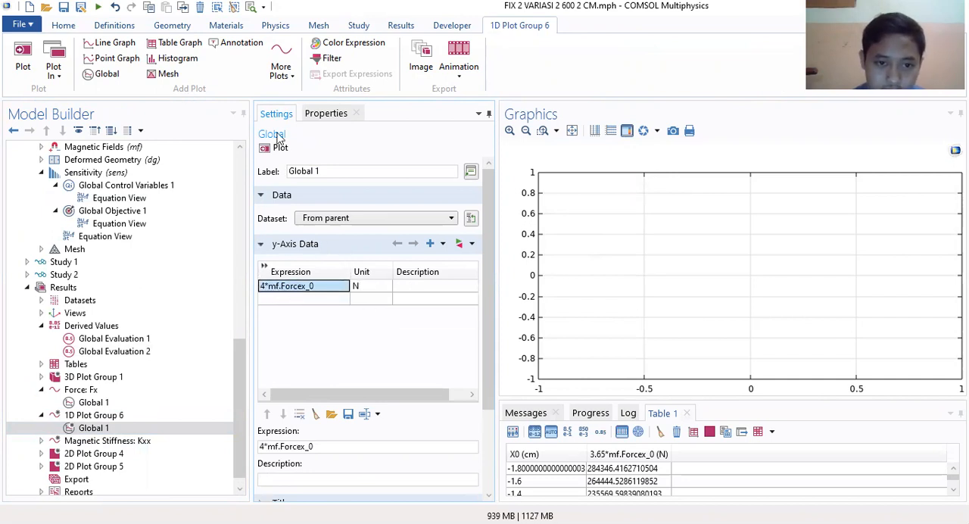
pyautogui.click(91, 416)
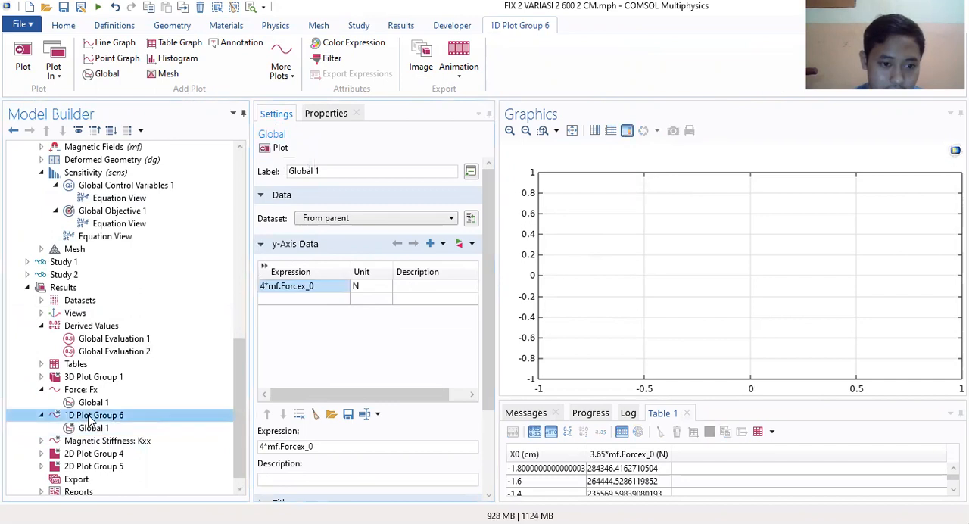
pyautogui.click(277, 151)
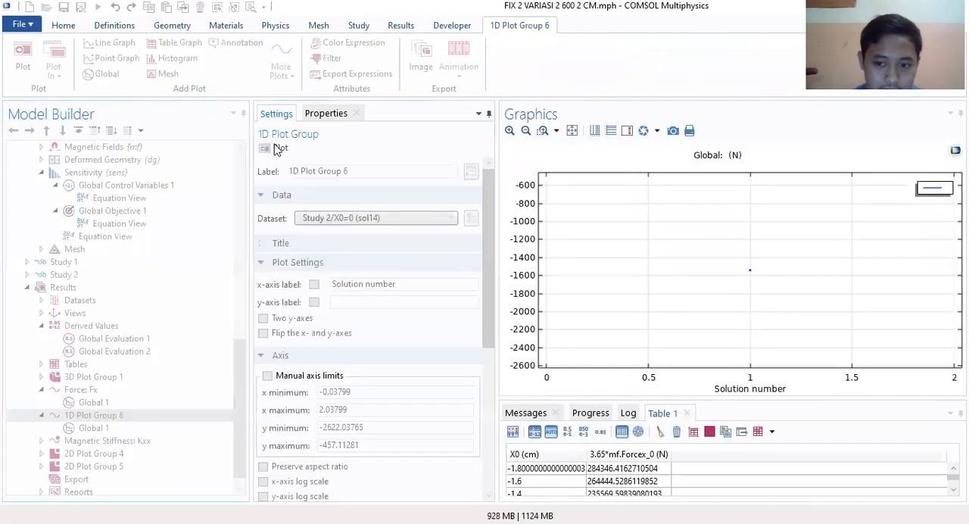
# Step: Compare the settings of 1D Plot Group 6 and its Global 1 with those of Force: Fx and its Global 1
pyautogui.click(95, 416)
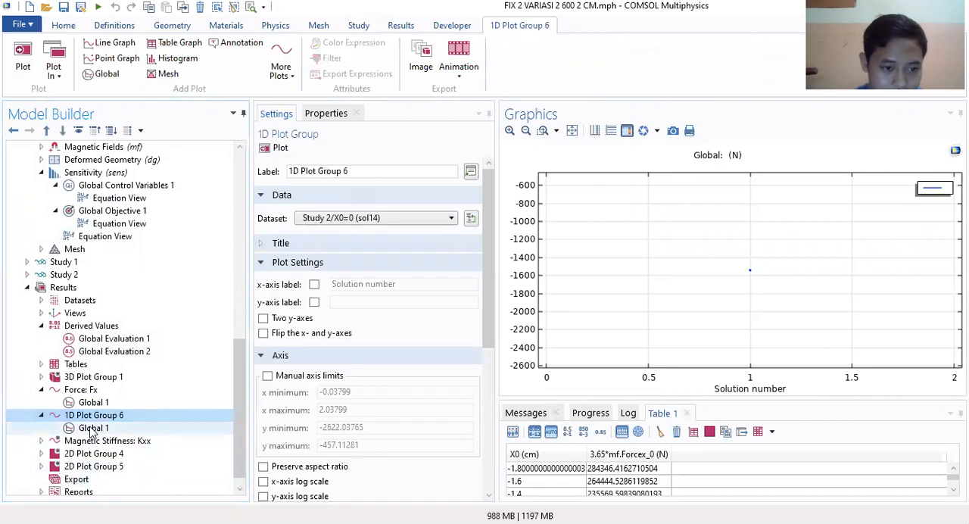
pyautogui.click(92, 428)
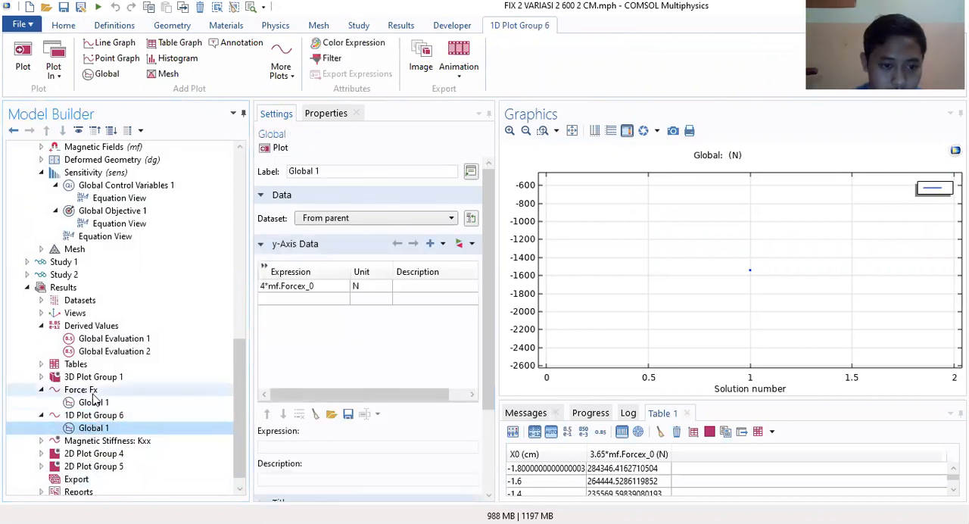
pyautogui.click(93, 402)
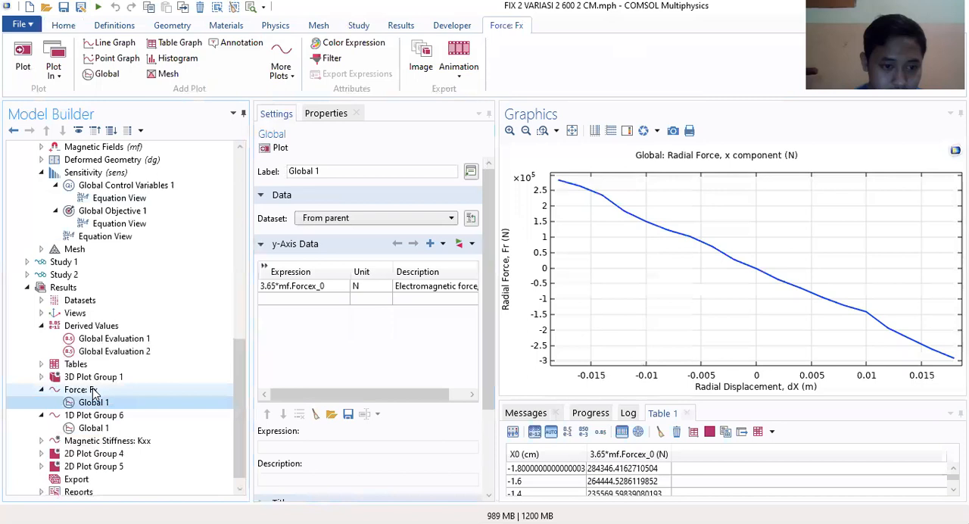
pyautogui.click(92, 390)
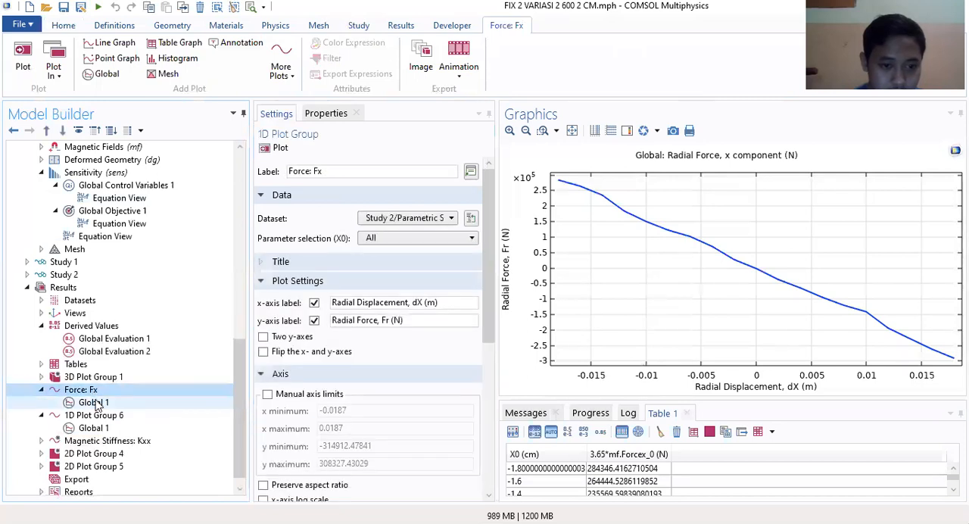
pyautogui.click(93, 402)
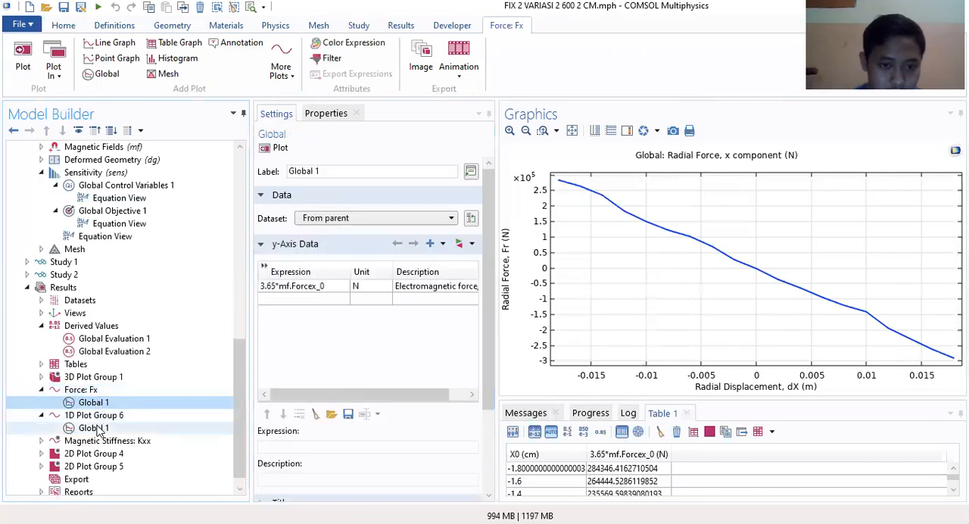
pyautogui.click(95, 428)
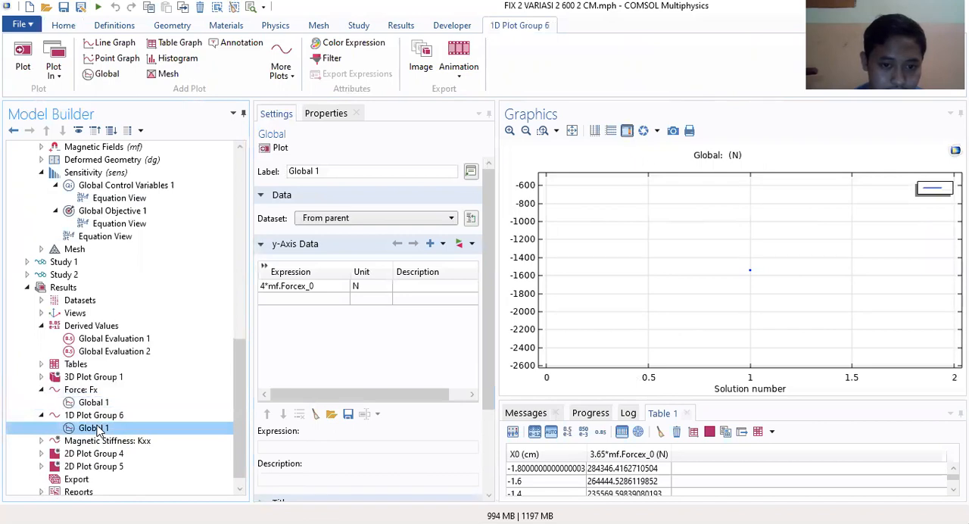
pyautogui.click(94, 402)
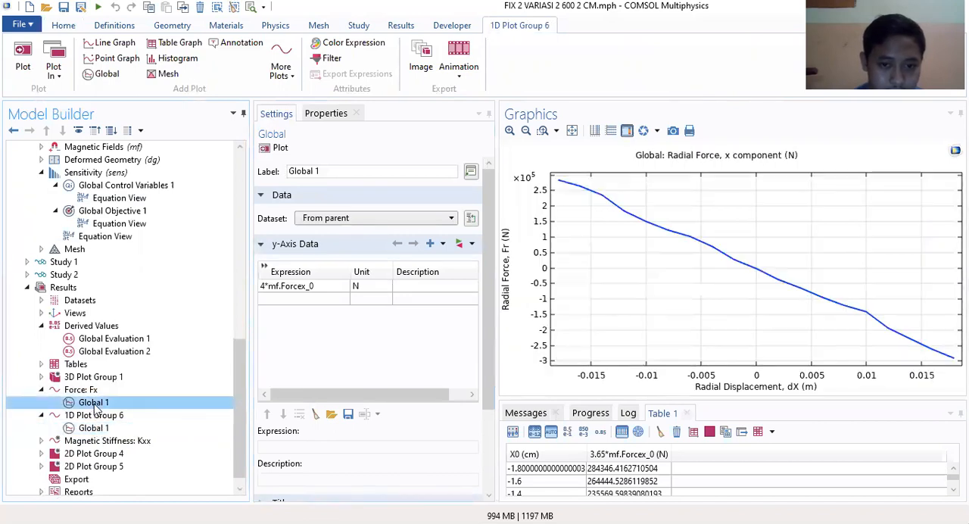
pyautogui.click(114, 338)
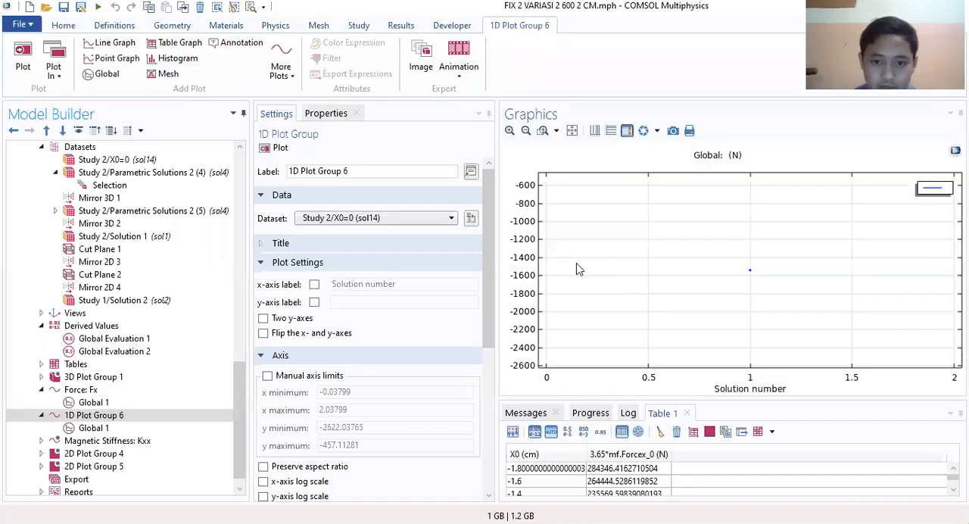
# Step: Set the dataset of 1D Plot Group 6 to Study 2/Parametric Solutions 2 (4) (sol4) and plot it
pyautogui.click(94, 428)
pyautogui.click(94, 415)
pyautogui.click(387, 218)
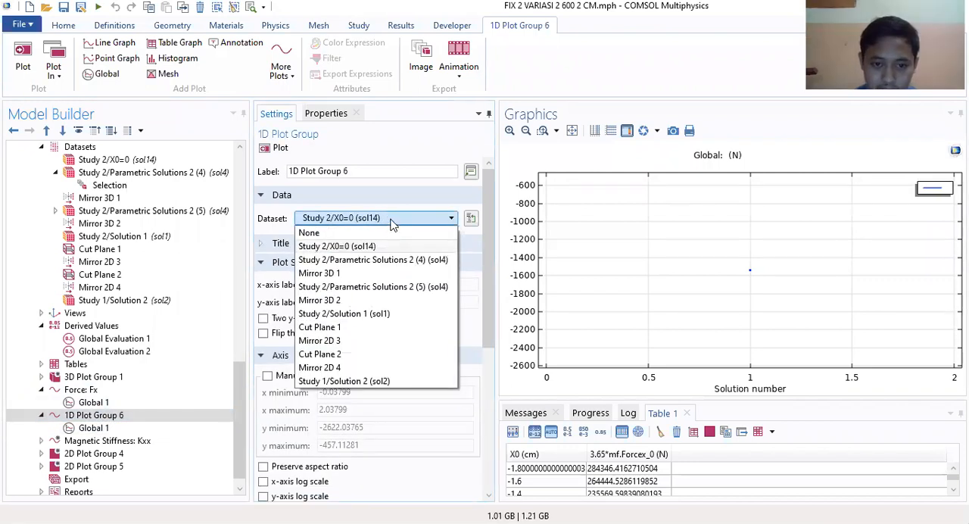
pyautogui.click(401, 259)
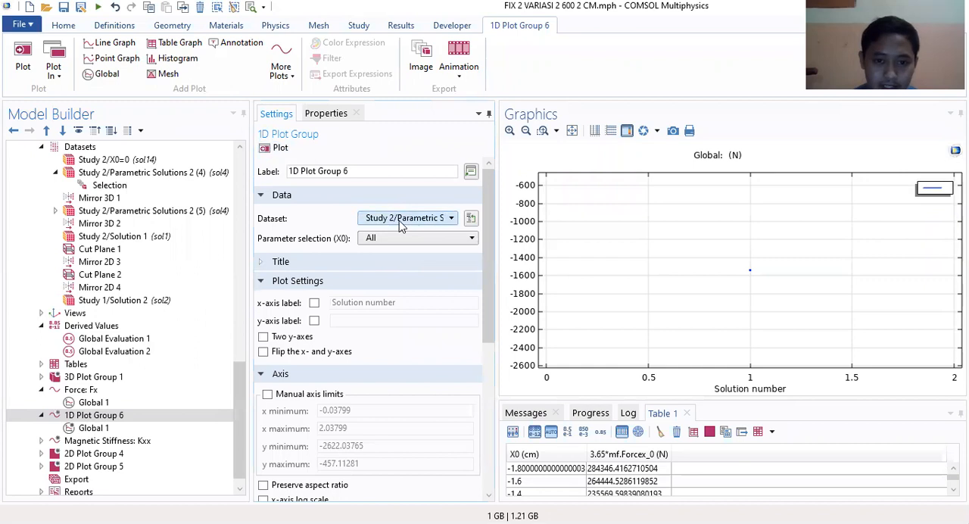
pyautogui.click(278, 149)
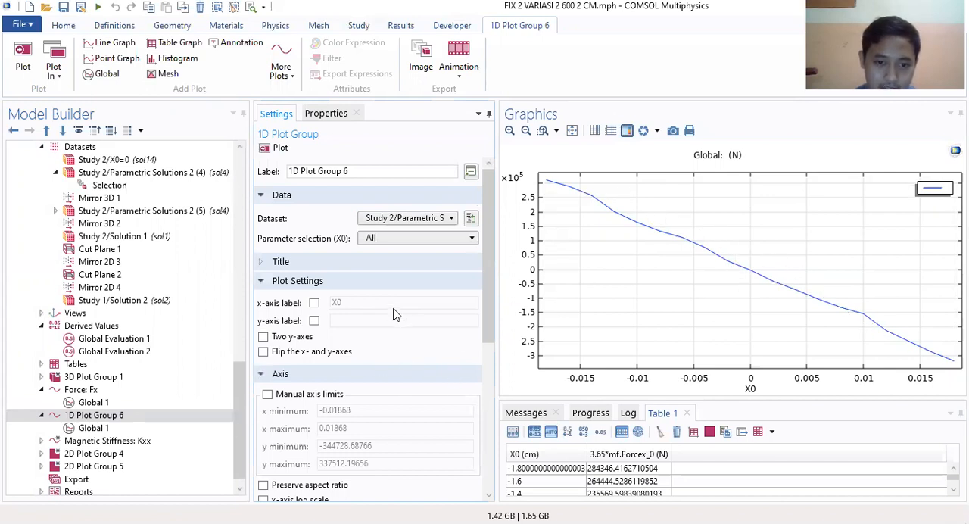
# Step: Set the title type of 1D Plot Group 6 to Manual and check its title colour and number format options
pyautogui.click(262, 263)
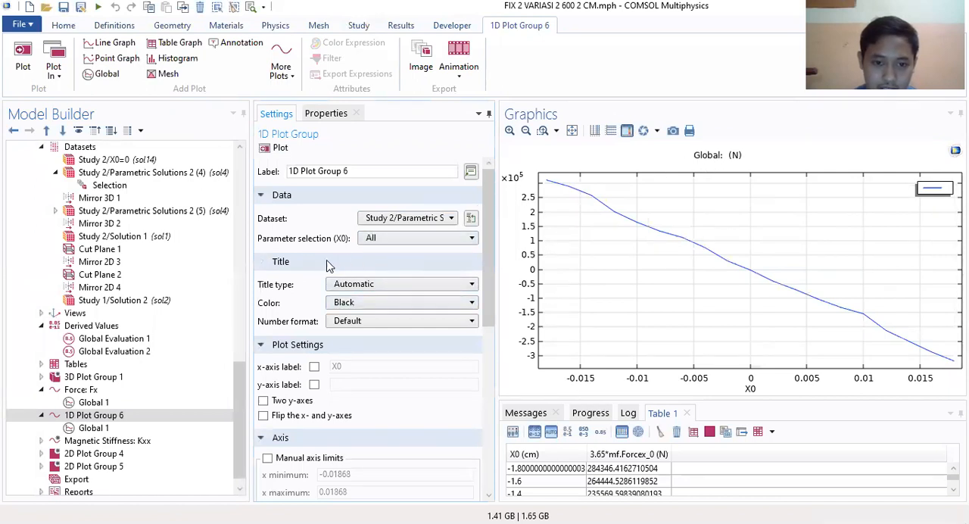
pyautogui.click(376, 321)
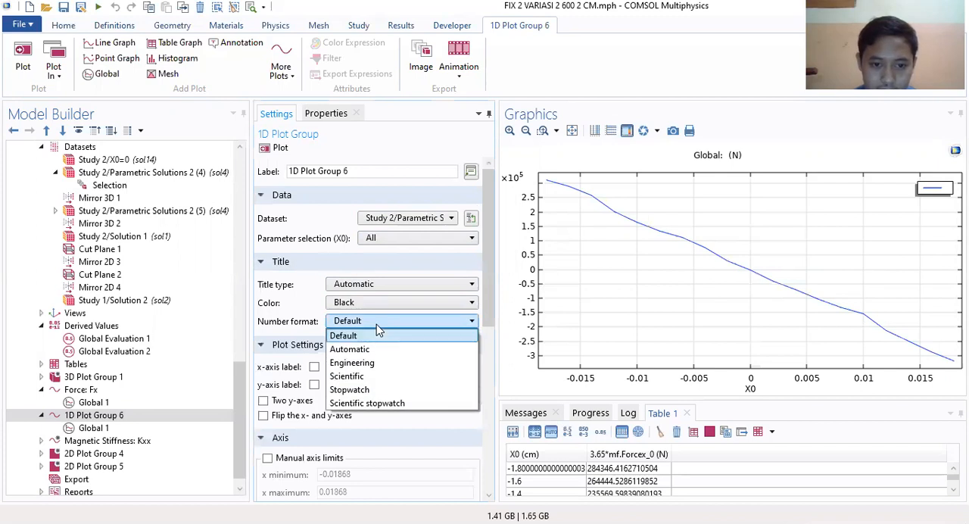
pyautogui.click(376, 321)
pyautogui.click(386, 284)
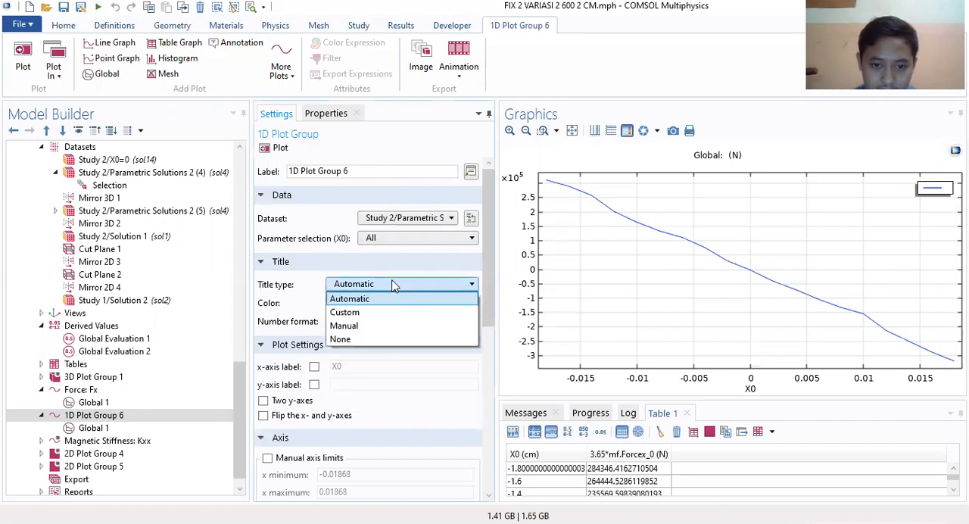
pyautogui.click(353, 326)
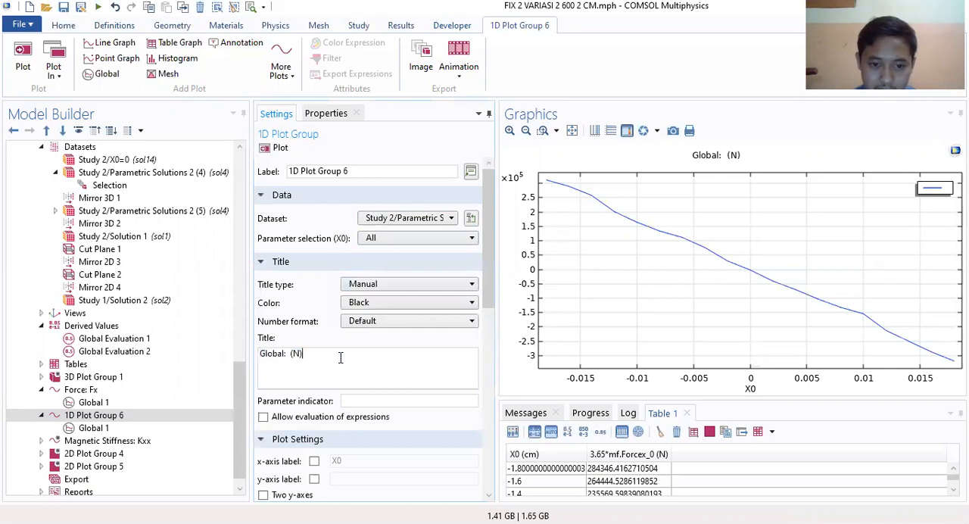
pyautogui.click(393, 303)
pyautogui.click(383, 331)
pyautogui.click(378, 324)
pyautogui.click(379, 327)
# Step: Examine the grid, legend, number format and dataset options of 1D Plot Group 6
pyautogui.scroll(-10, 403, 397)
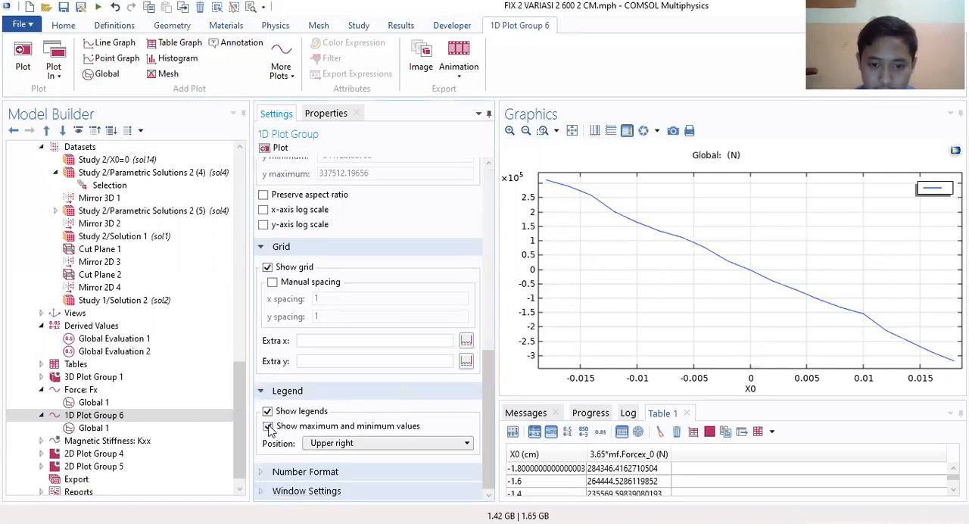
pyautogui.click(345, 472)
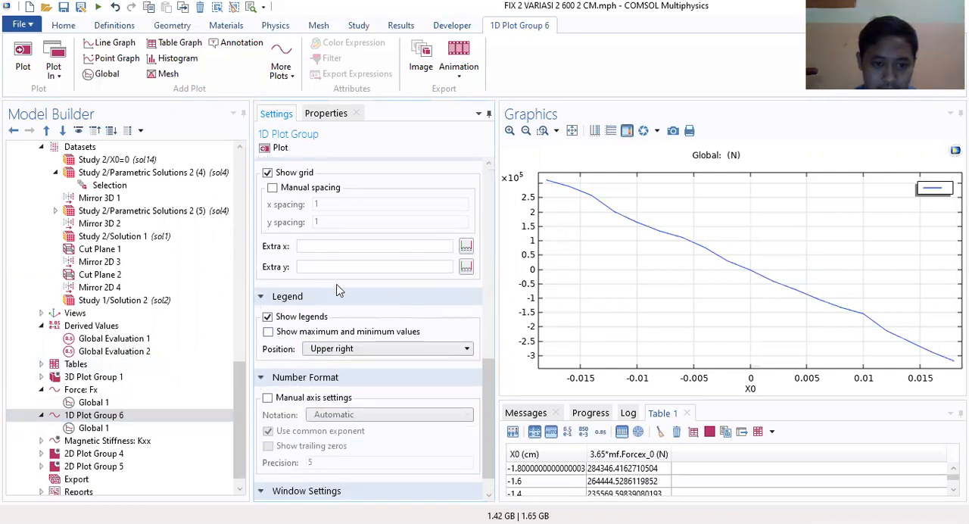
pyautogui.scroll(10, 339, 297)
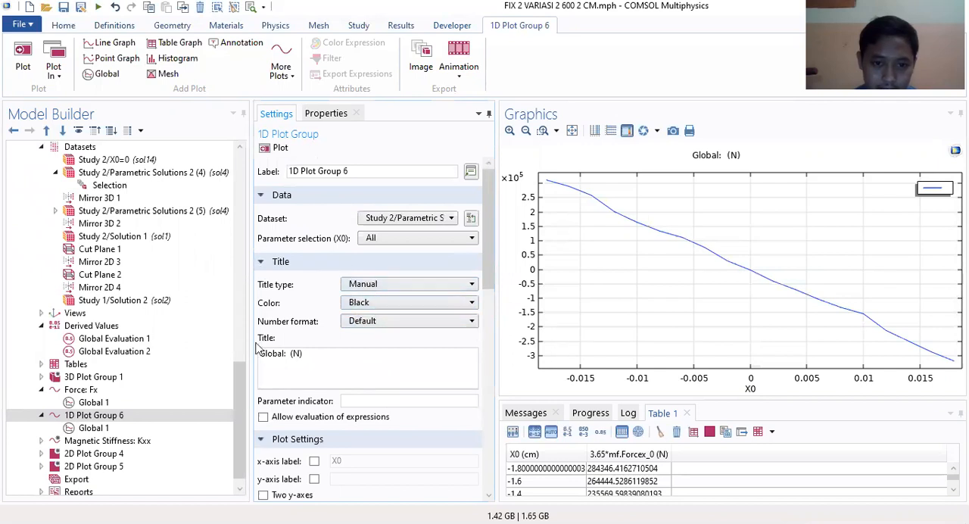
pyautogui.click(422, 220)
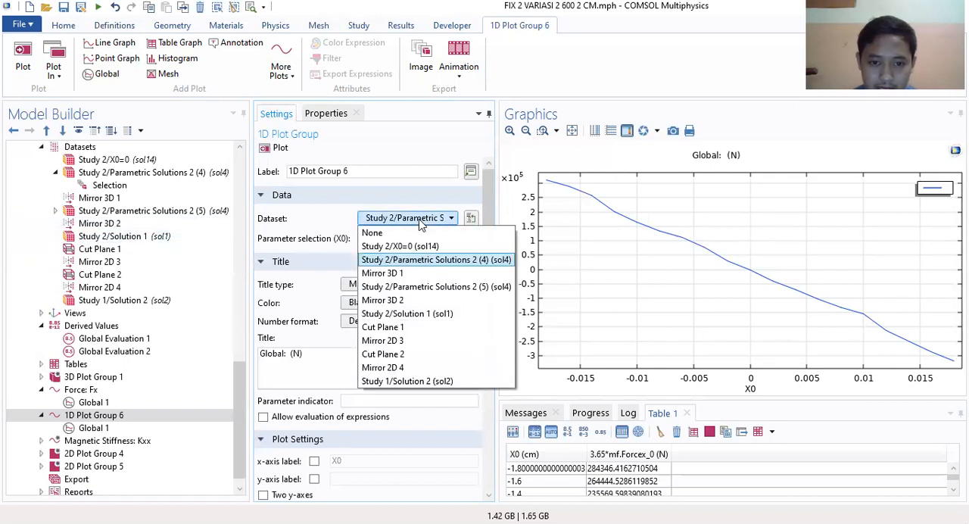
pyautogui.click(429, 219)
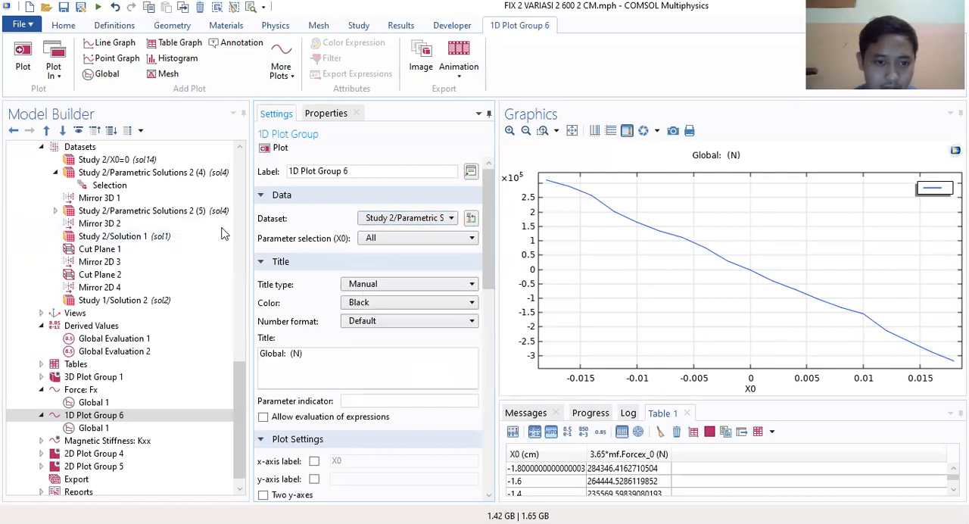
# Step: Check which types of datasets can be added to the results
pyautogui.scroll(5, 171, 266)
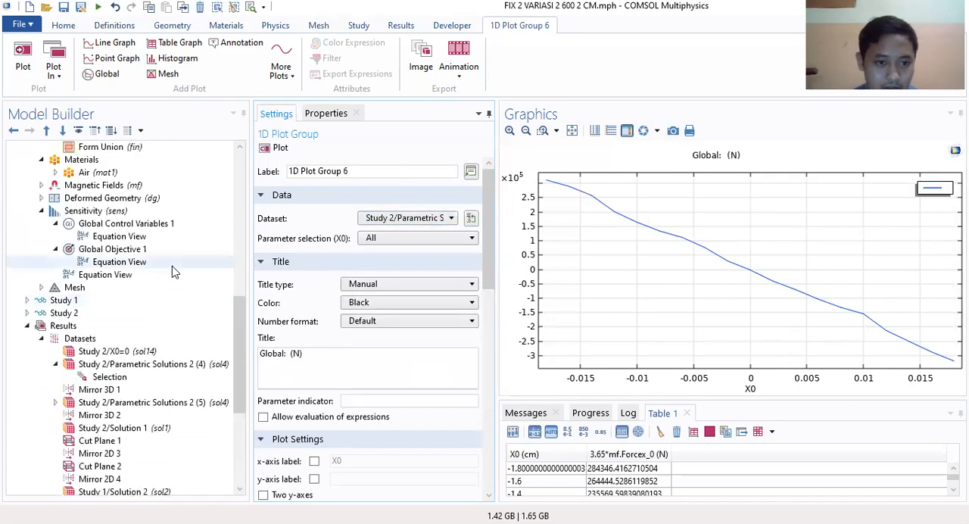
pyautogui.click(107, 340)
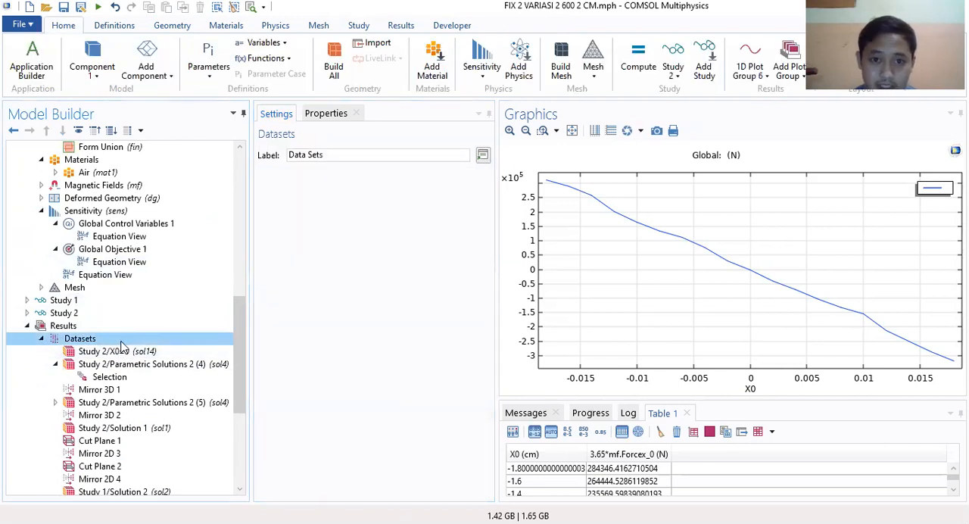
pyautogui.click(400, 27)
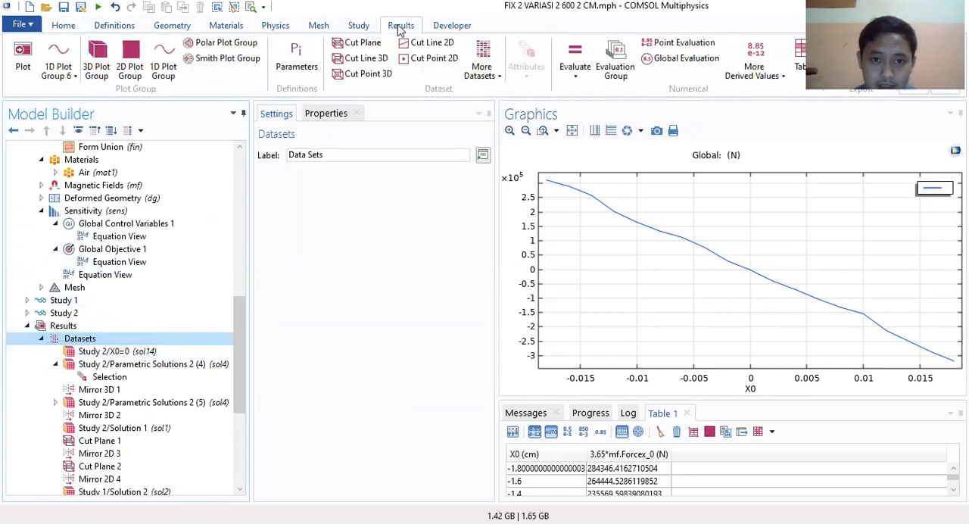
pyautogui.click(487, 84)
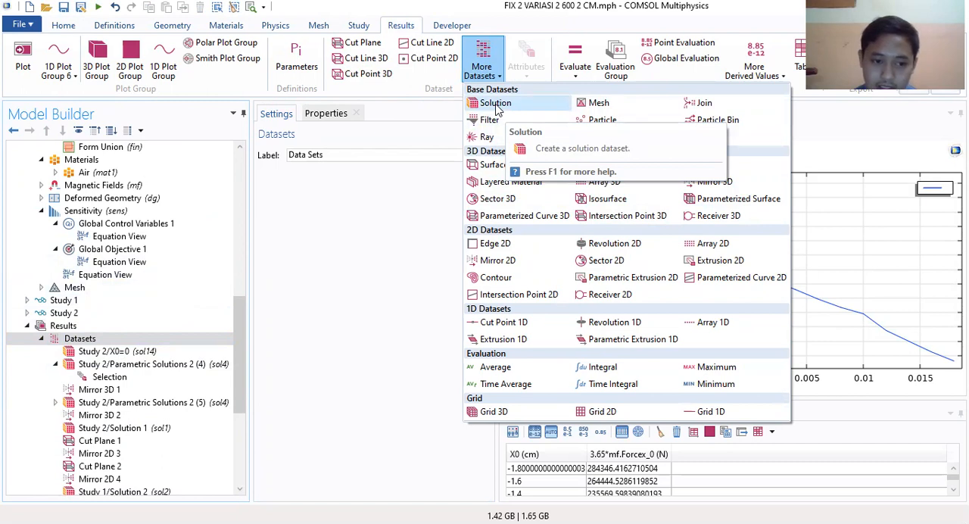
# Step: Review the settings of the Study 2/X0=0 and Study 2/Parametric Solutions 2 (4) datasets, including the latter's available solutions, component, frame and scale factor
pyautogui.click(115, 351)
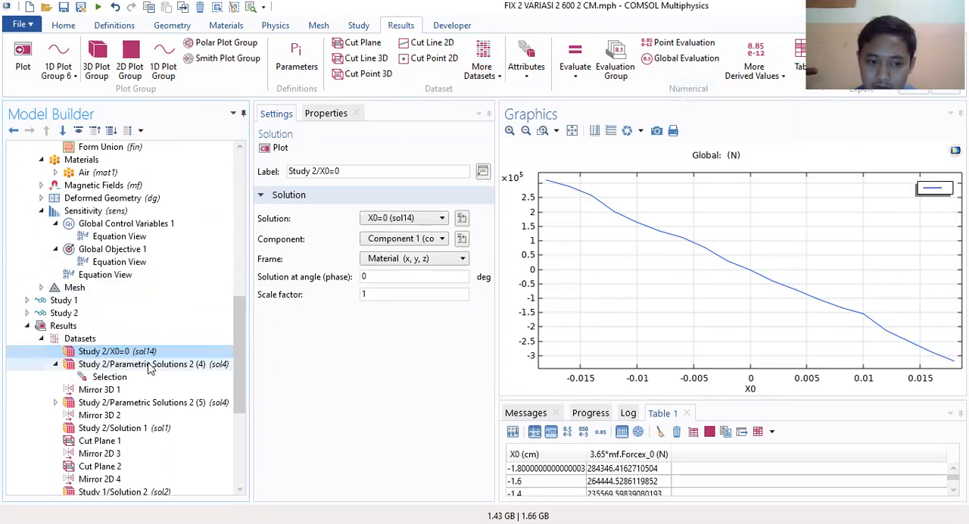
pyautogui.click(151, 365)
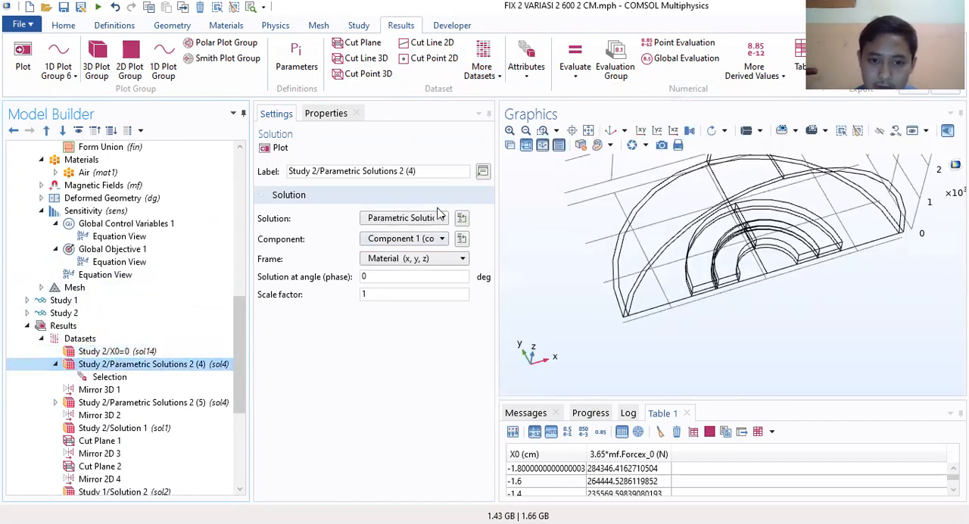
pyautogui.click(402, 218)
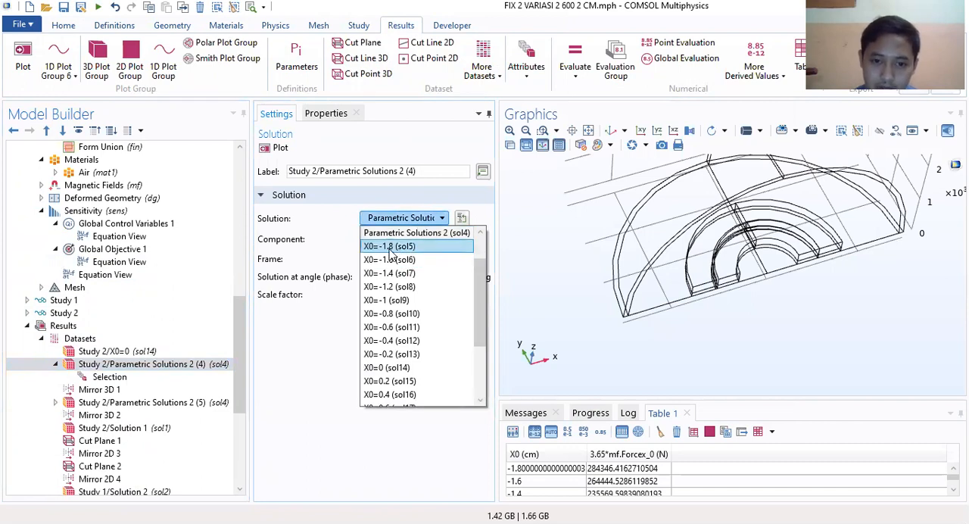
pyautogui.scroll(-3, 409, 280)
pyautogui.scroll(4, 401, 390)
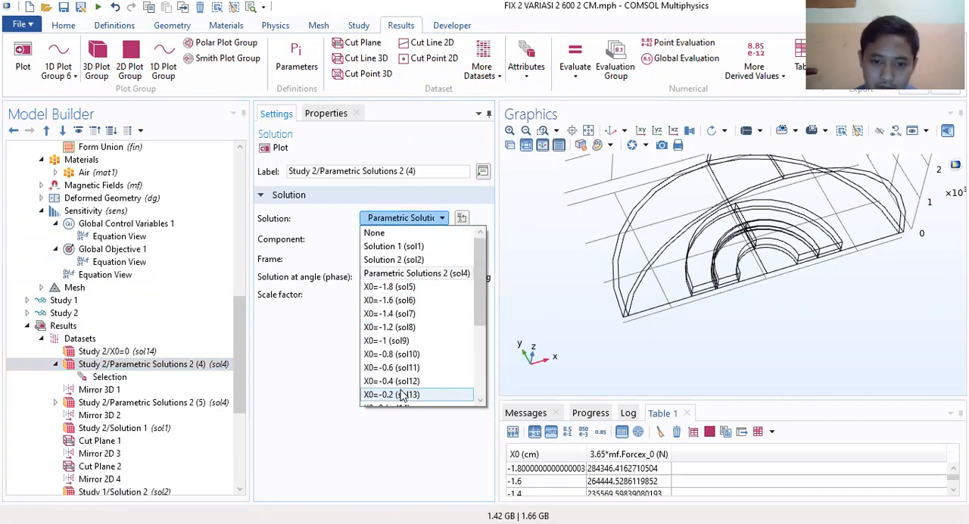
pyautogui.click(429, 277)
pyautogui.click(426, 240)
pyautogui.click(424, 258)
pyautogui.click(400, 296)
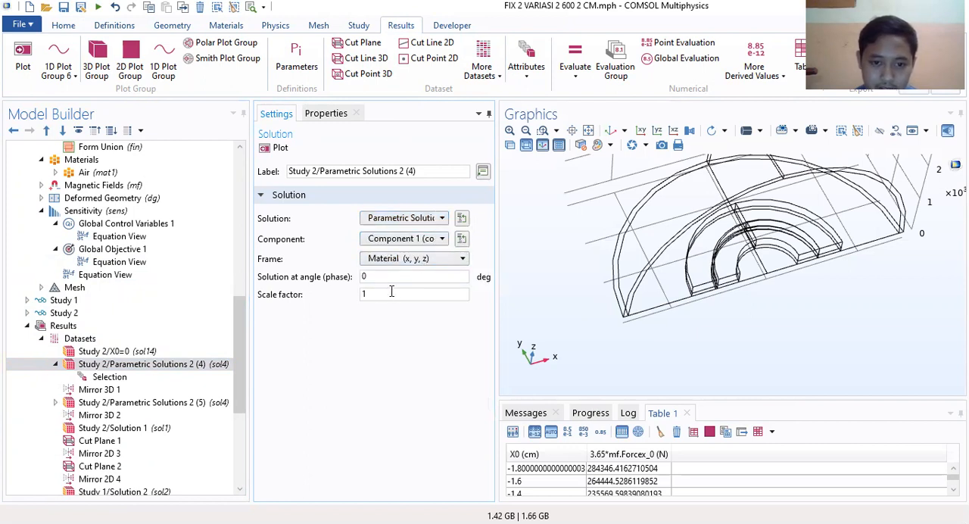
# Step: Compare the commands available for the Study 2/X0=0 and Study 2/Parametric Solutions 2 (4) datasets and inspect the latter's Selection
pyautogui.rightClick(113, 369)
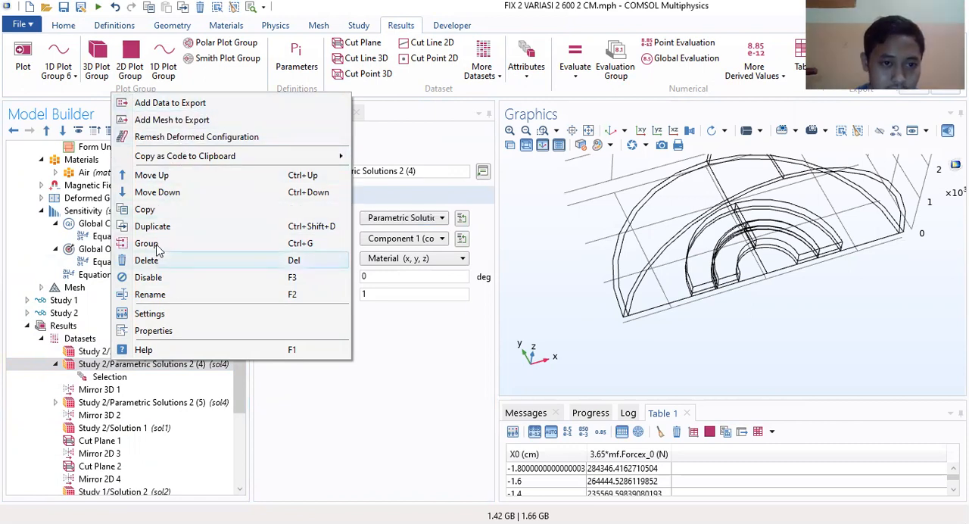
pyautogui.click(110, 377)
pyautogui.click(116, 367)
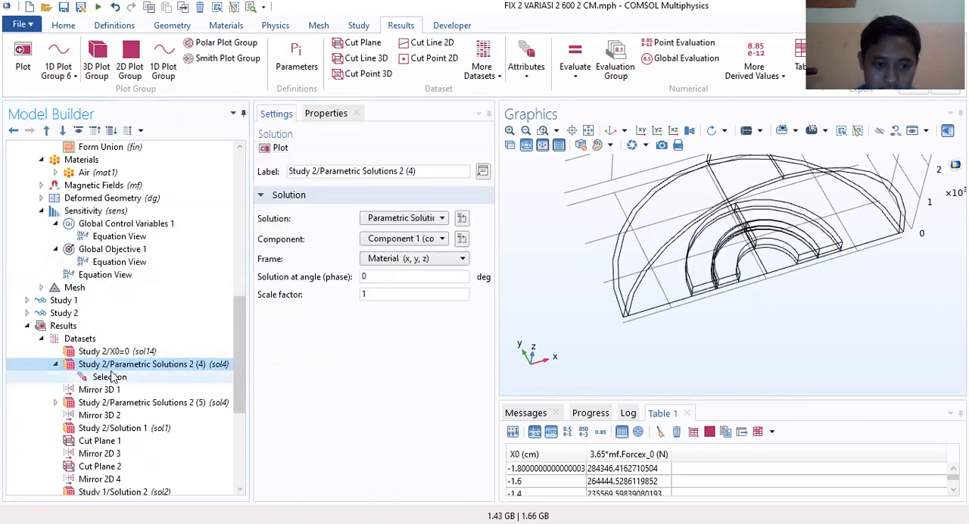
pyautogui.click(110, 378)
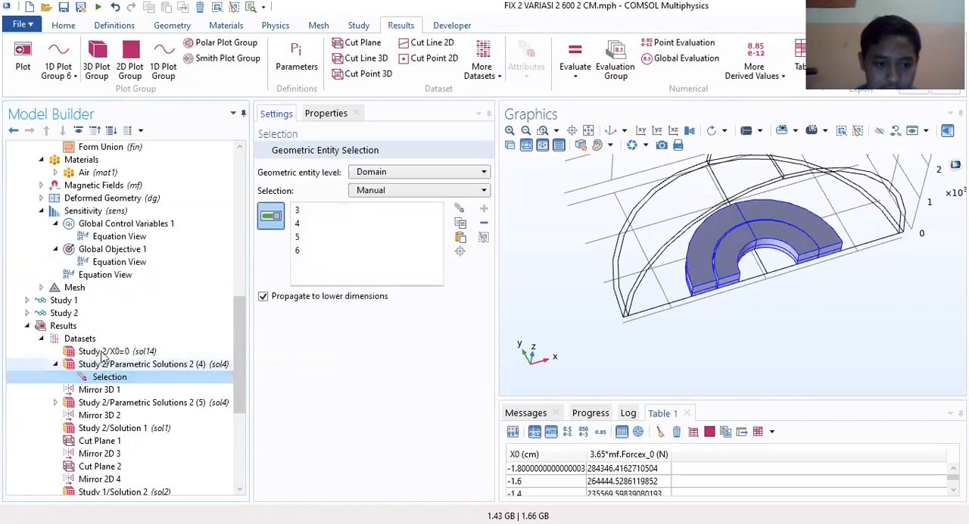
pyautogui.rightClick(103, 352)
pyautogui.moveTo(203, 164)
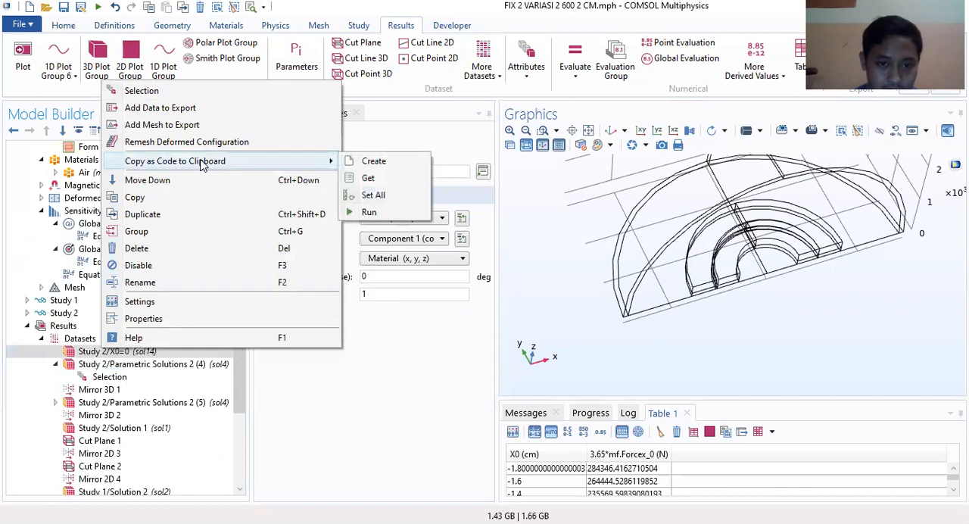
pyautogui.rightClick(92, 367)
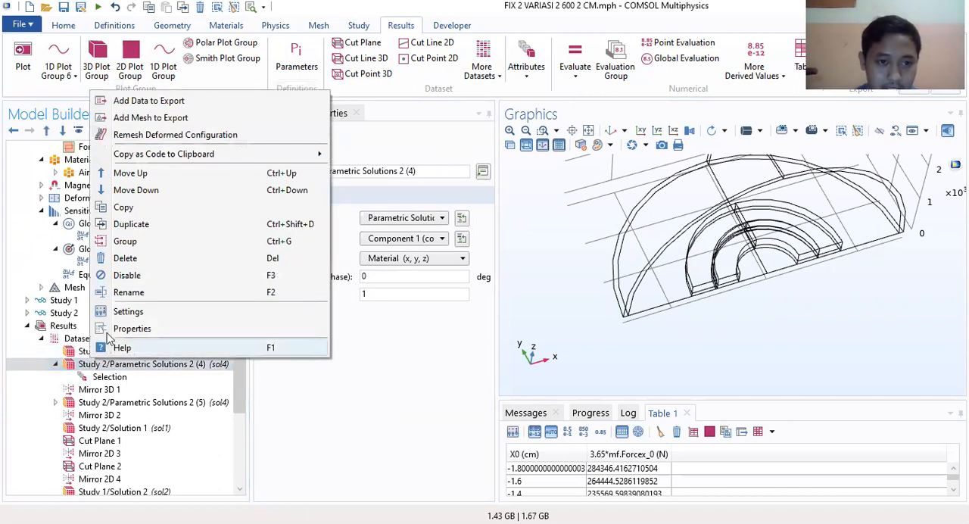
pyautogui.rightClick(81, 352)
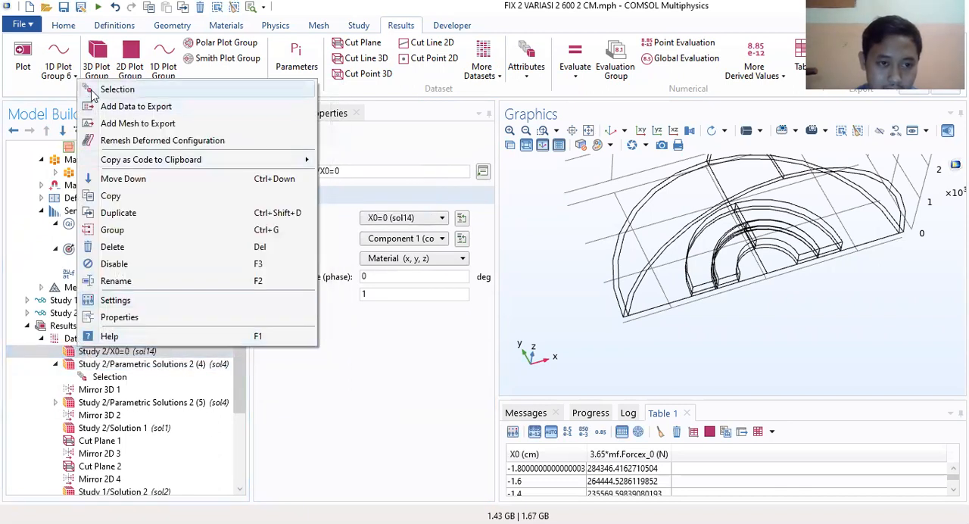
pyautogui.click(103, 368)
pyautogui.click(109, 378)
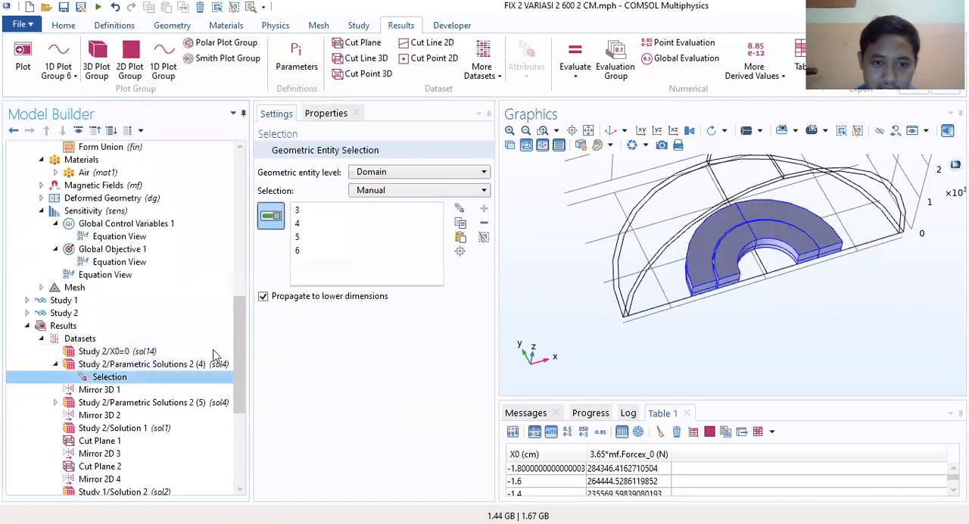
# Step: Inspect domains 3, 4, 5 and 6 in the Selection of Study 2/Parametric Solutions 2 (4) one by one in the model
pyautogui.moveTo(723, 322); pyautogui.dragTo(669, 312)
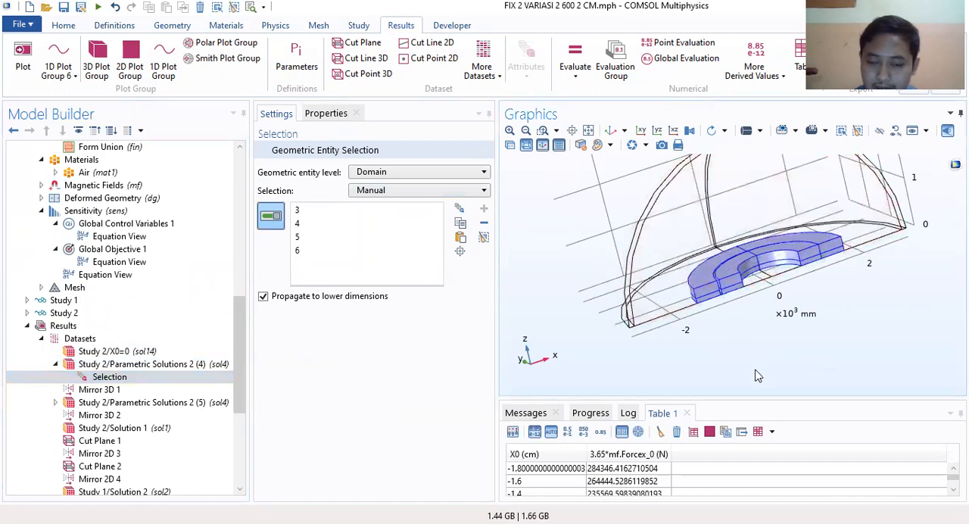
pyautogui.click(297, 210)
pyautogui.click(300, 225)
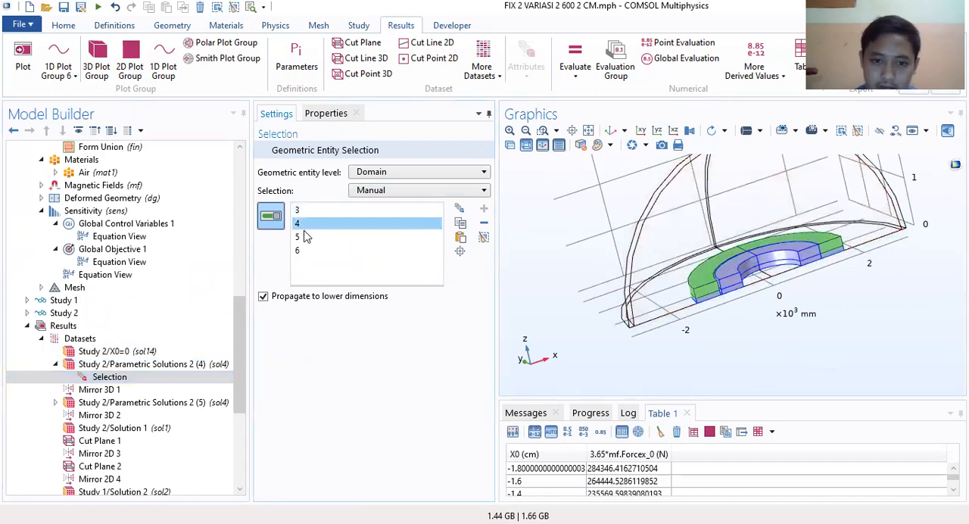
pyautogui.click(301, 237)
pyautogui.click(301, 250)
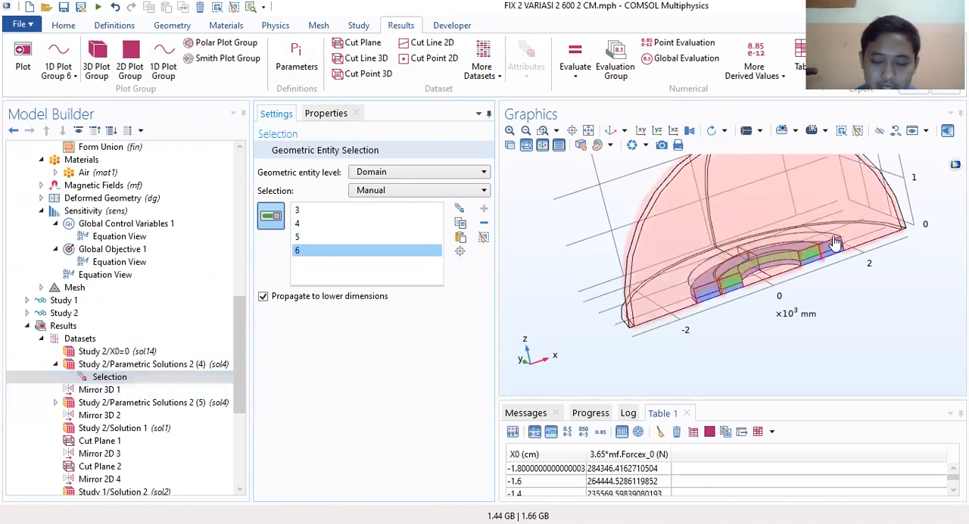
pyautogui.click(193, 377)
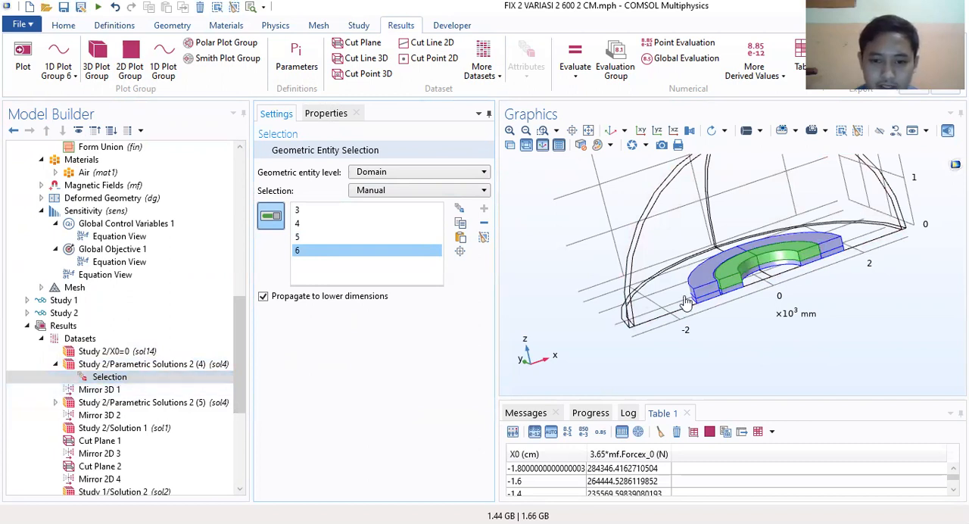
# Step: Plot the Mirror 3D 1 and Mirror 3D 2 datasets to view their mirrored geometry
pyautogui.click(483, 75)
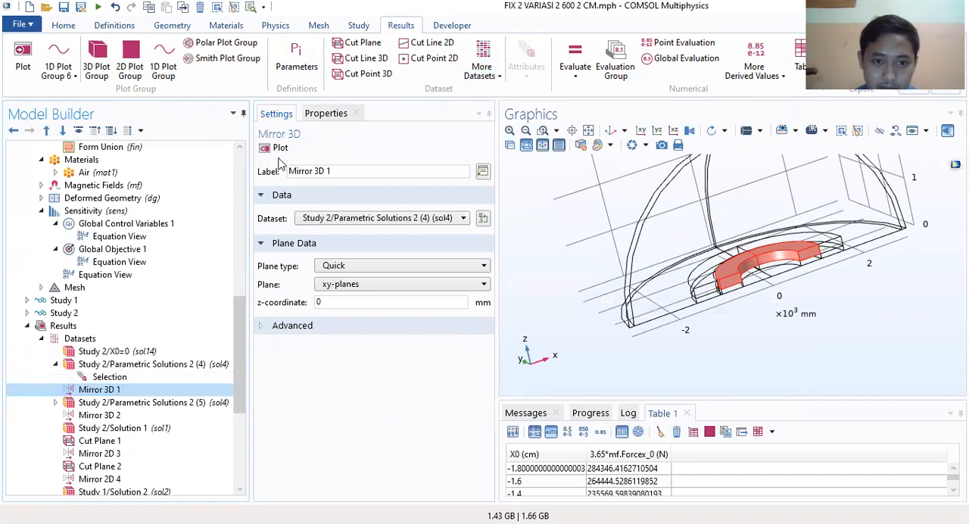
pyautogui.click(279, 149)
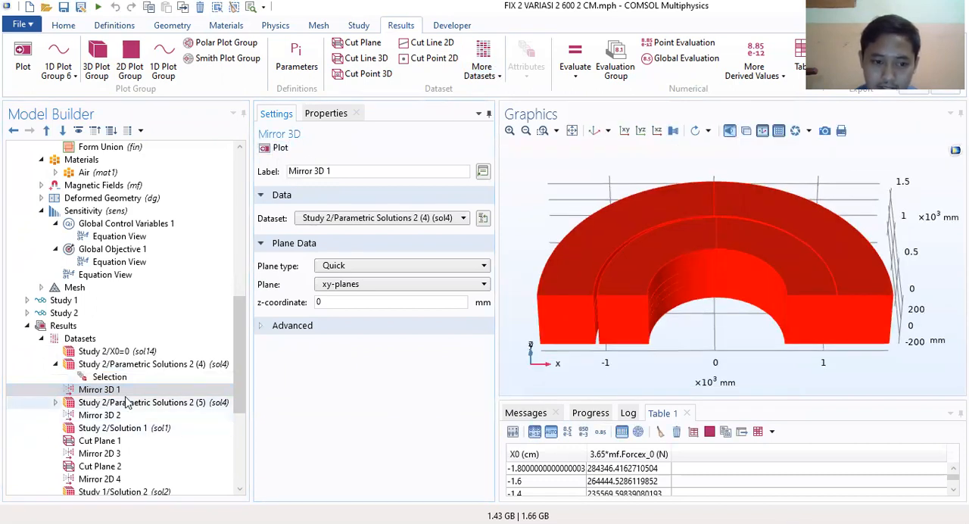
pyautogui.scroll(-3, 242, 355)
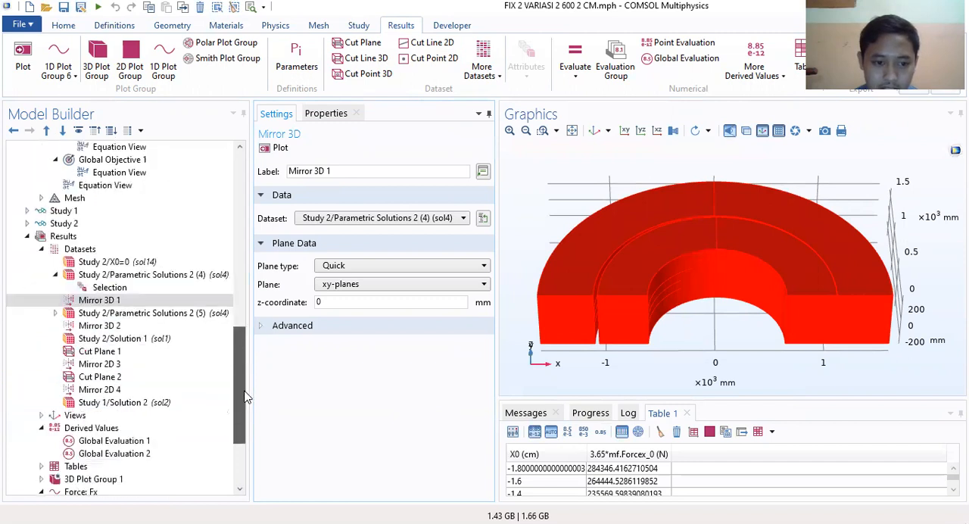
pyautogui.click(121, 288)
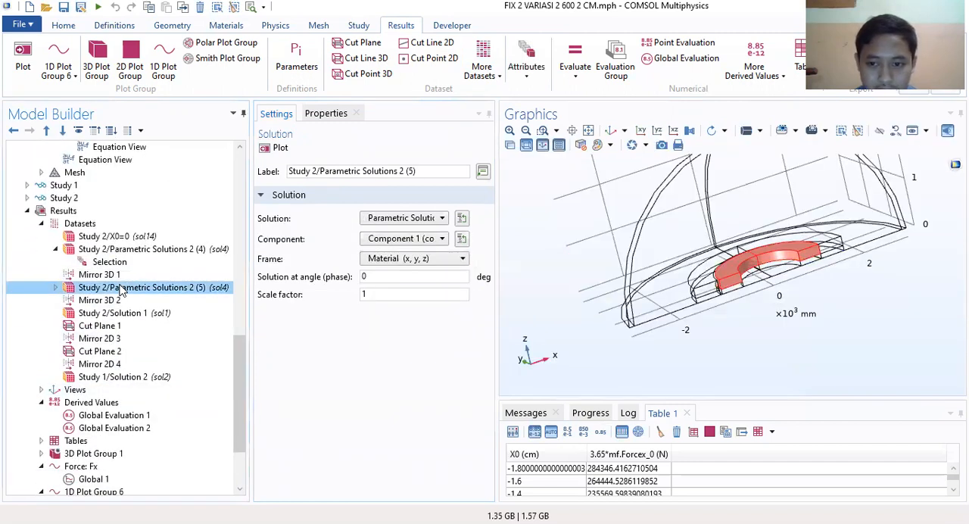
pyautogui.click(99, 300)
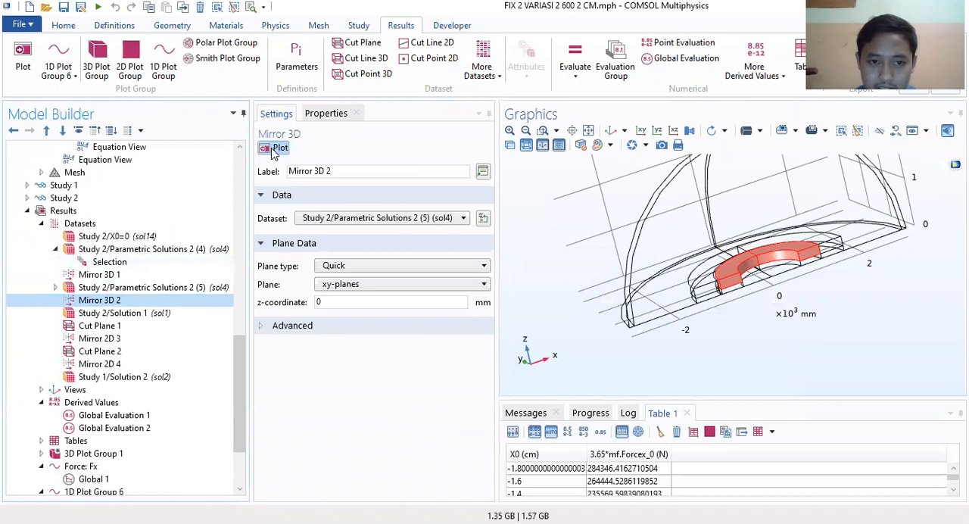
pyautogui.click(277, 147)
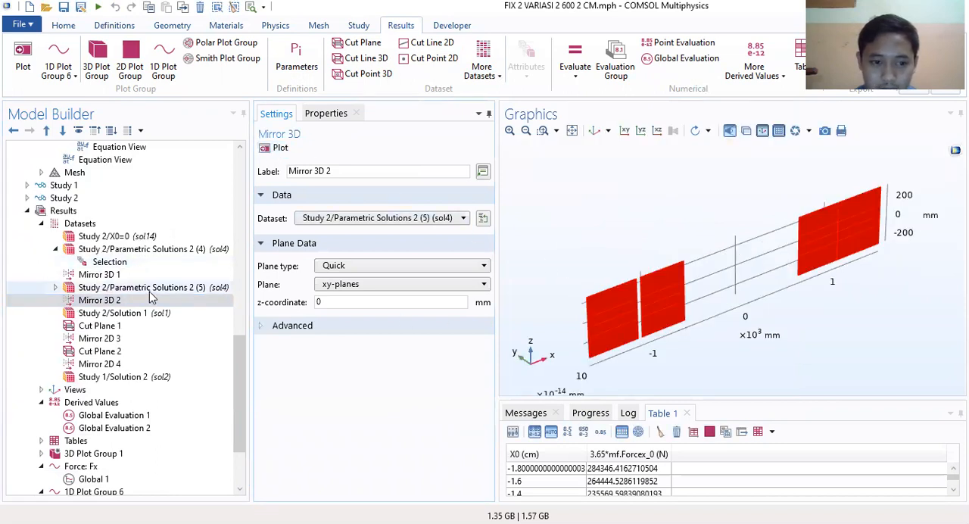
# Step: Review the Study 2/Solution 1 and Cut Plane 1 datasets and plot Mirror 2D 3 to view its whole outline
pyautogui.click(113, 313)
pyautogui.click(101, 326)
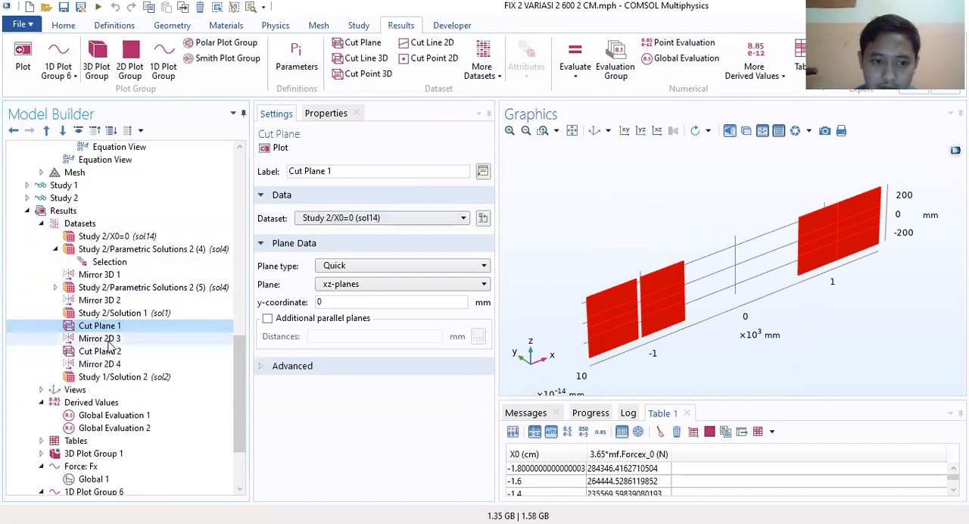
pyautogui.click(110, 340)
pyautogui.click(276, 148)
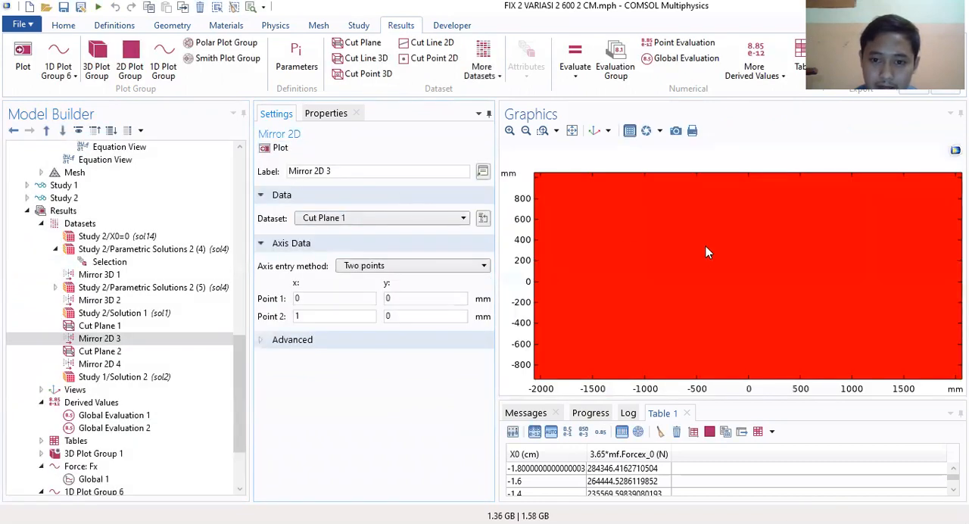
pyautogui.click(525, 131)
pyautogui.click(525, 131)
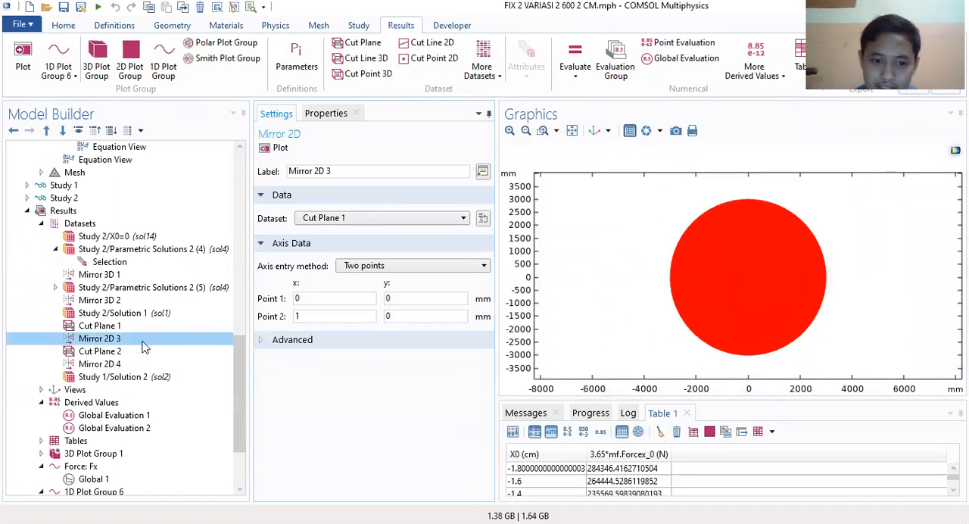
# Step: Open the Force: Fx plot group and view its radial force curve
pyautogui.scroll(-3, 151, 371)
pyautogui.click(97, 378)
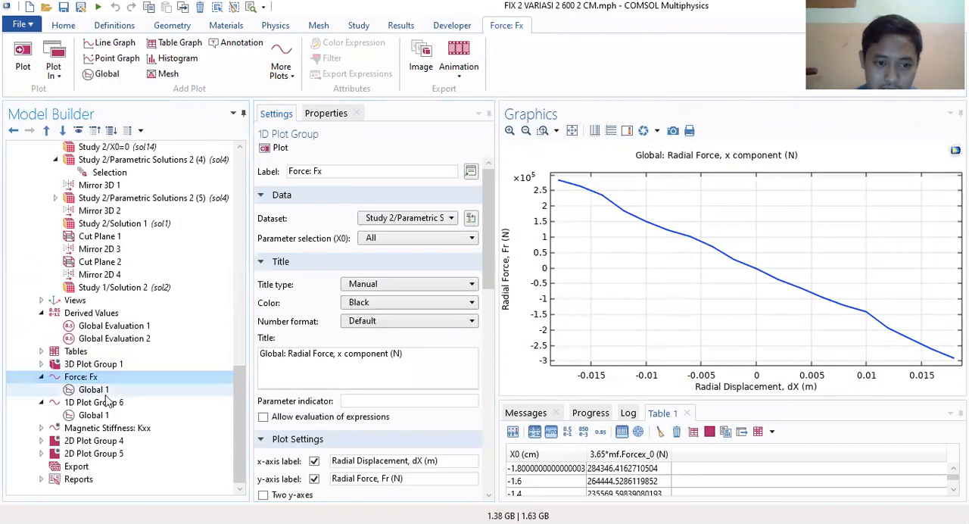
# Step: View the curve of 1D Plot Group 6, then examine the magnetic flux density plot and subnodes of 3D Plot Group 1
pyautogui.click(111, 404)
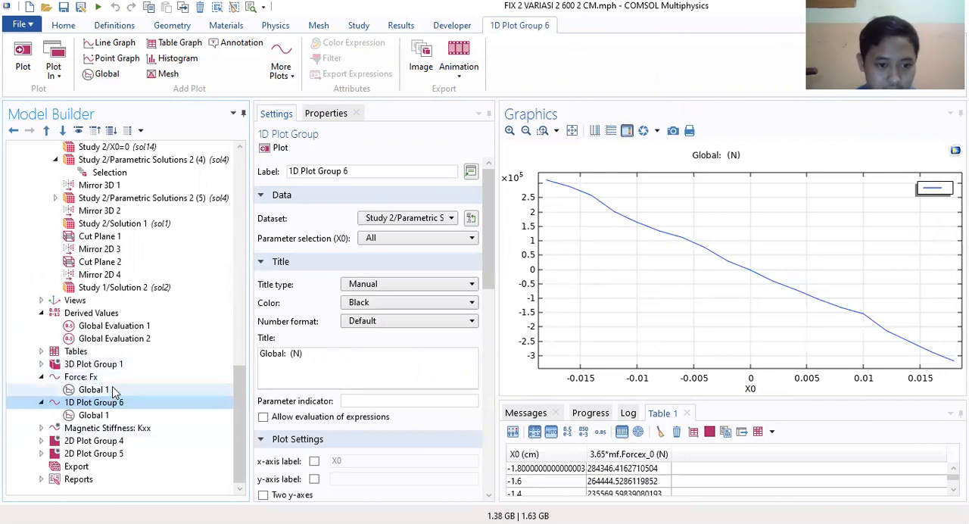
pyautogui.click(103, 368)
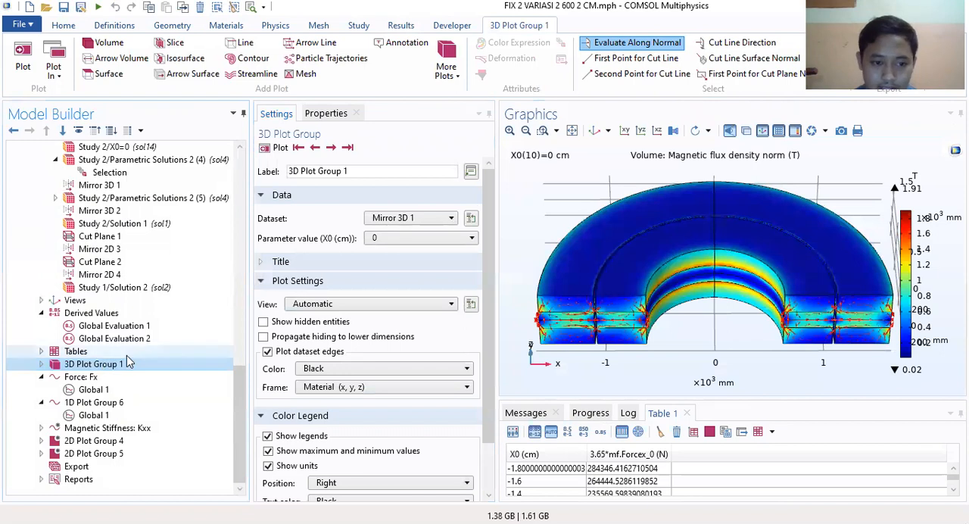
pyautogui.click(42, 364)
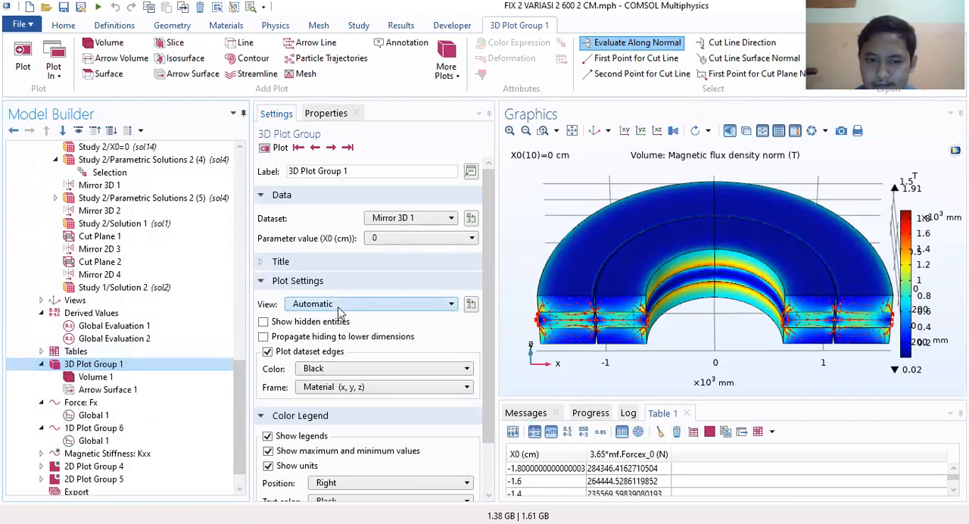
pyautogui.moveTo(489, 281); pyautogui.dragTo(493, 252)
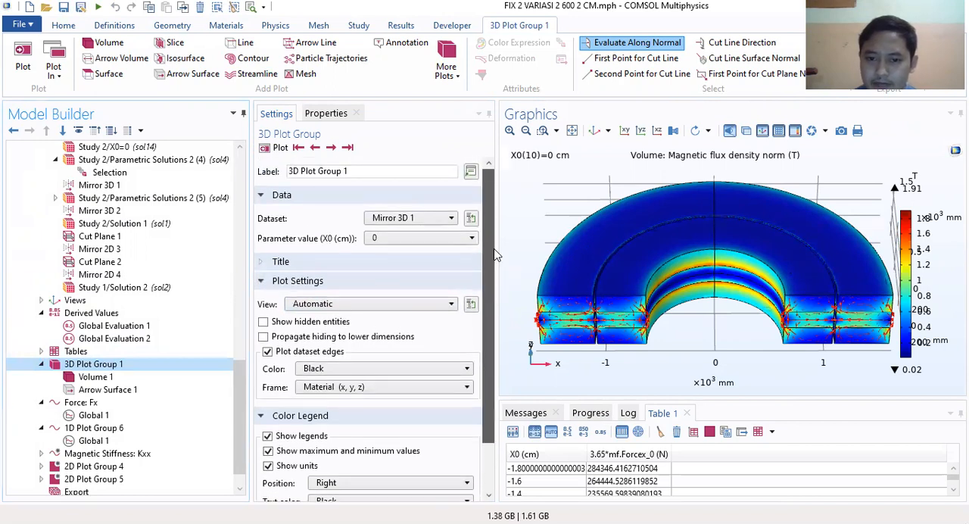
pyautogui.moveTo(682, 294); pyautogui.dragTo(721, 270)
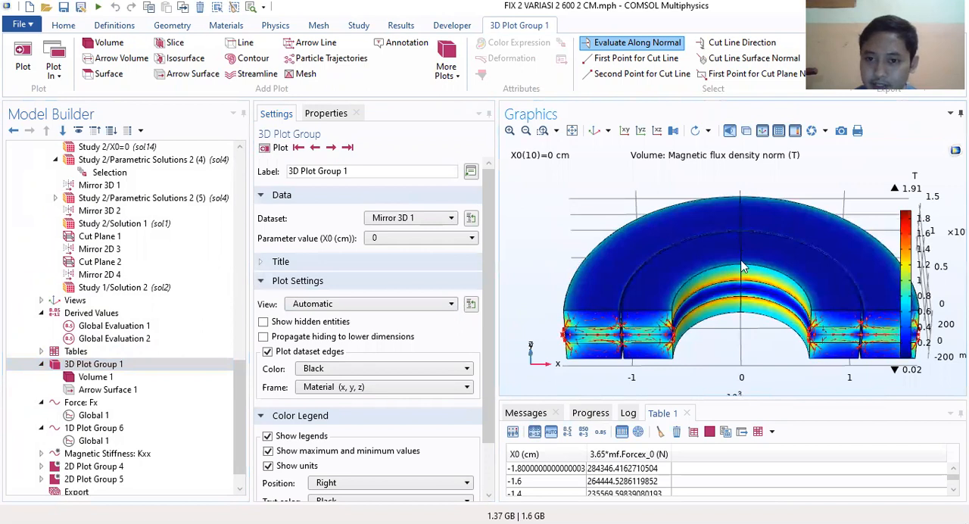
pyautogui.moveTo(746, 255); pyautogui.dragTo(743, 230)
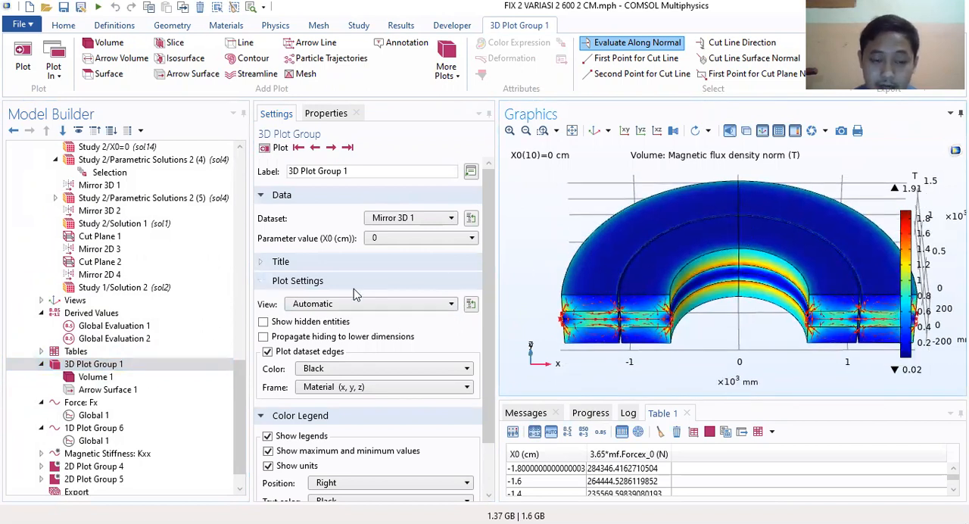
pyautogui.click(108, 364)
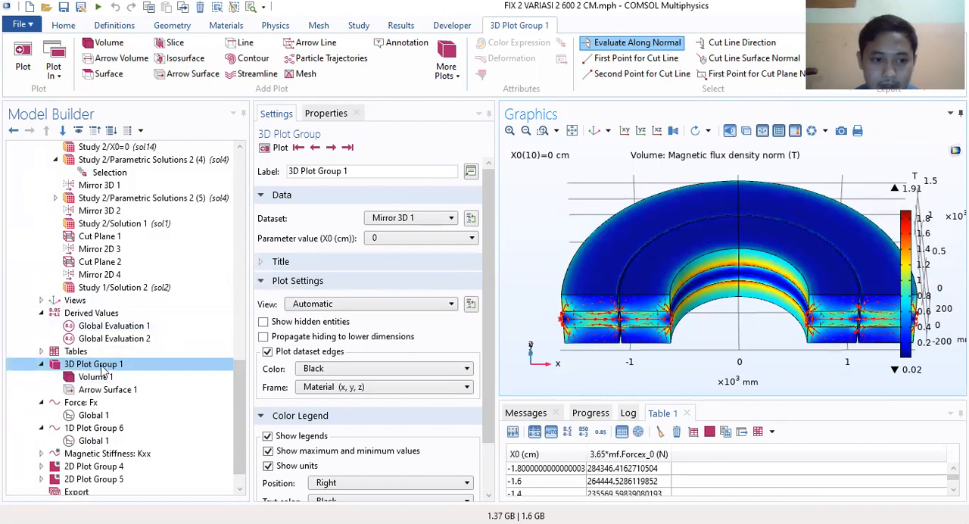
# Step: Add a new 3D plot group and move it directly below 3D Plot Group 1 in the model tree
pyautogui.click(453, 25)
pyautogui.click(400, 25)
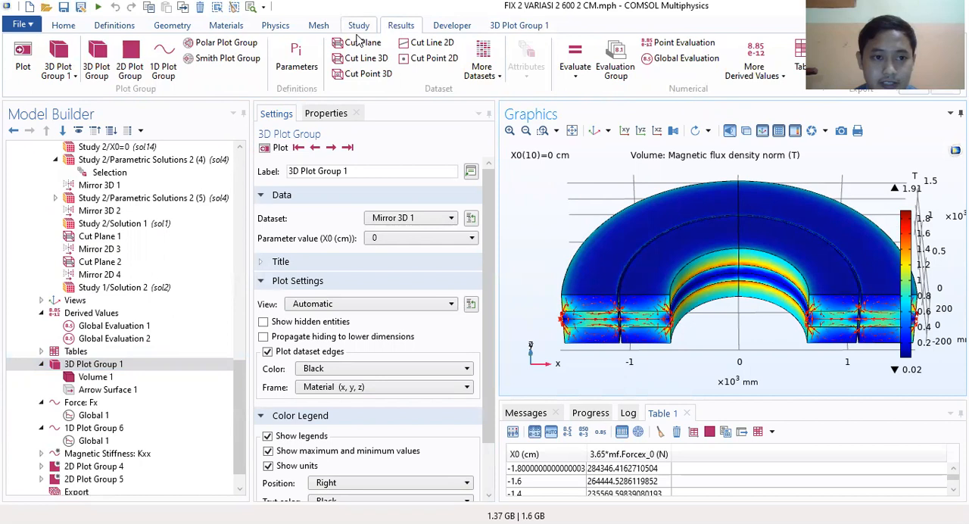
pyautogui.click(97, 50)
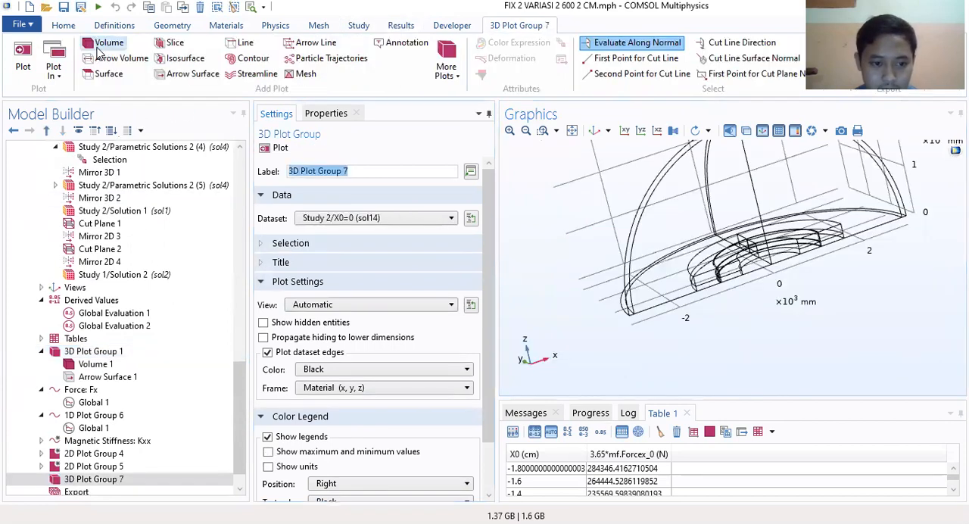
pyautogui.moveTo(94, 479); pyautogui.dragTo(103, 387)
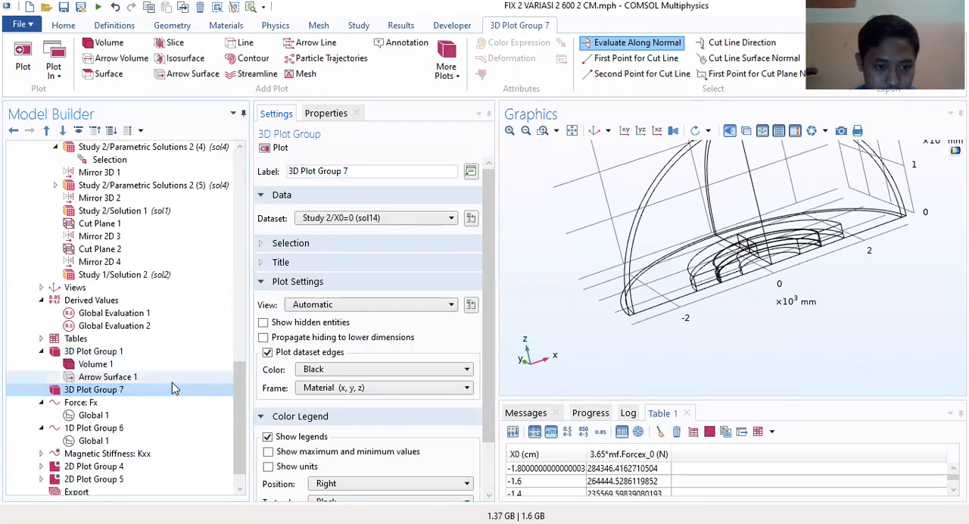
# Step: Add a Volume plot and an Arrow Surface plot of the magnetic flux density to the new 3D plot group and display them
pyautogui.rightClick(107, 396)
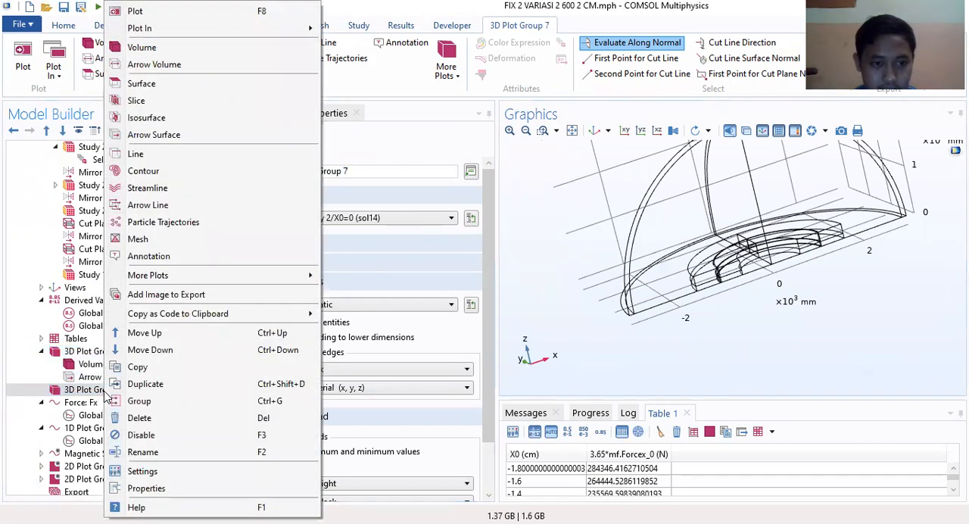
pyautogui.click(151, 63)
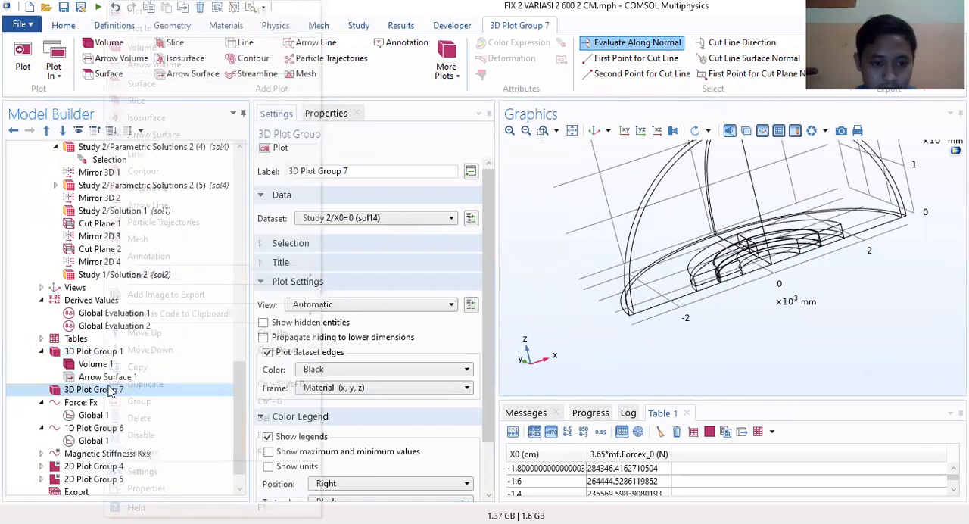
pyautogui.rightClick(104, 389)
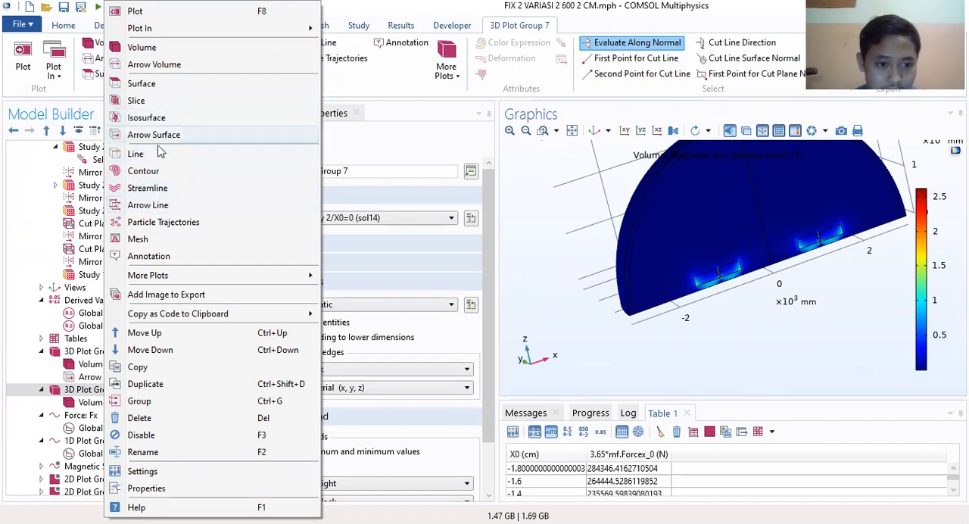
pyautogui.click(46, 369)
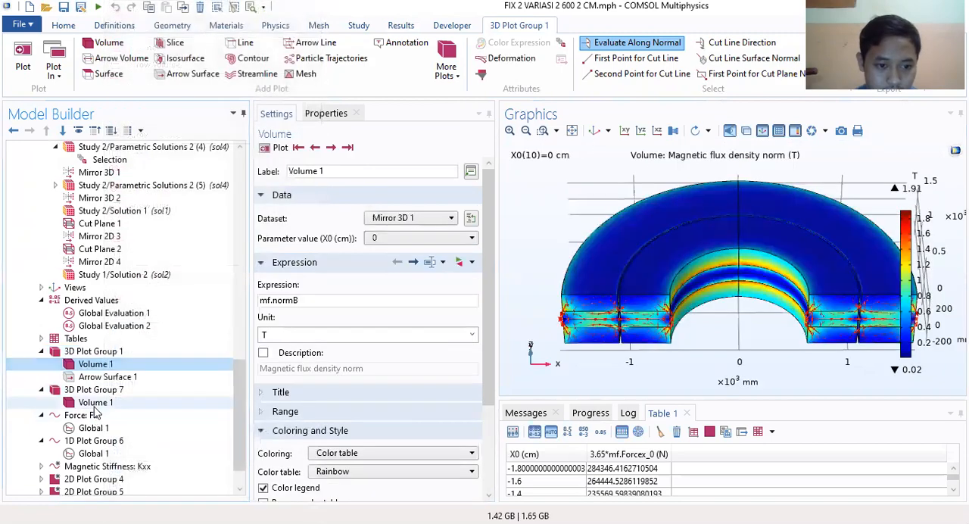
pyautogui.click(95, 402)
pyautogui.rightClick(97, 401)
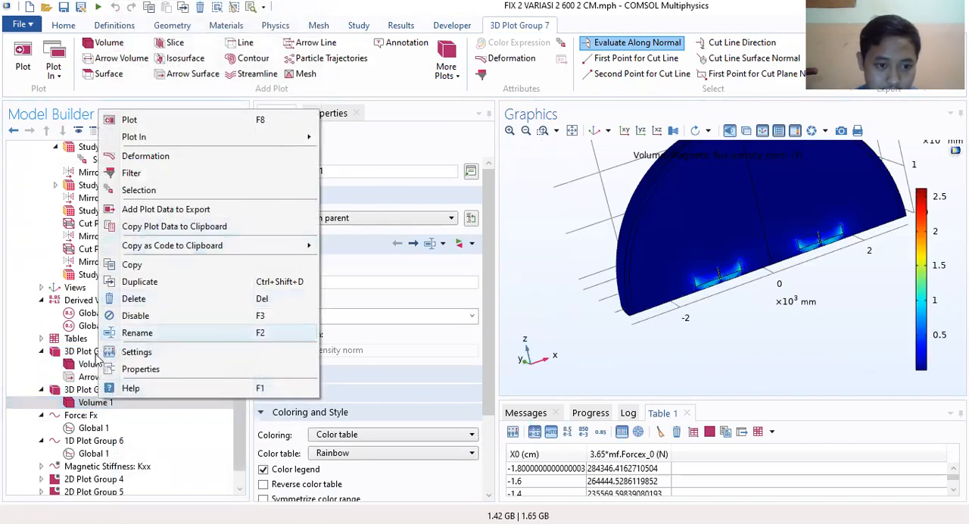
pyautogui.click(84, 390)
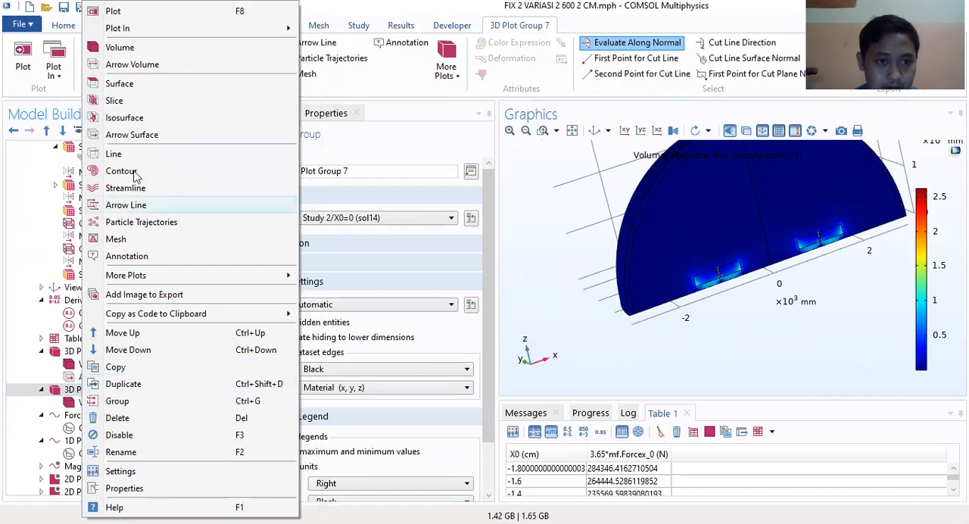
pyautogui.click(143, 136)
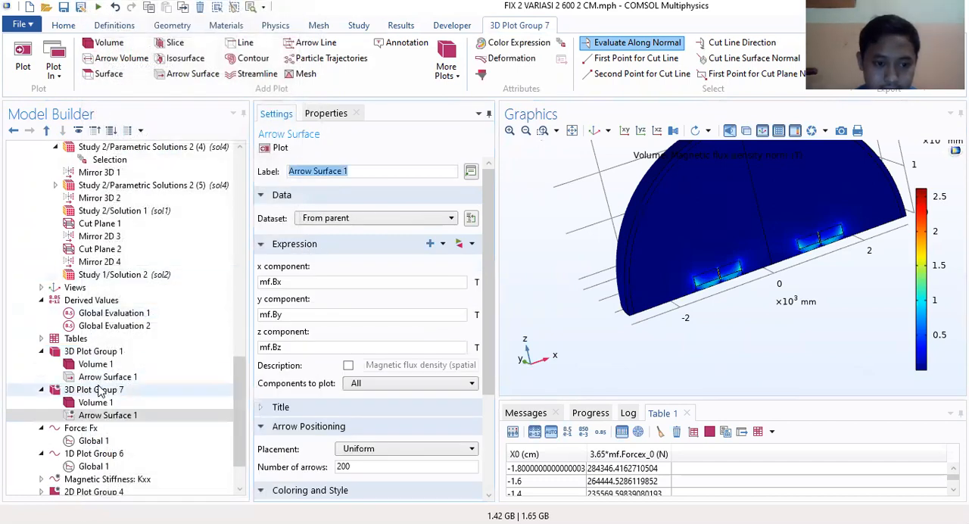
pyautogui.click(188, 390)
pyautogui.moveTo(753, 271); pyautogui.dragTo(825, 333)
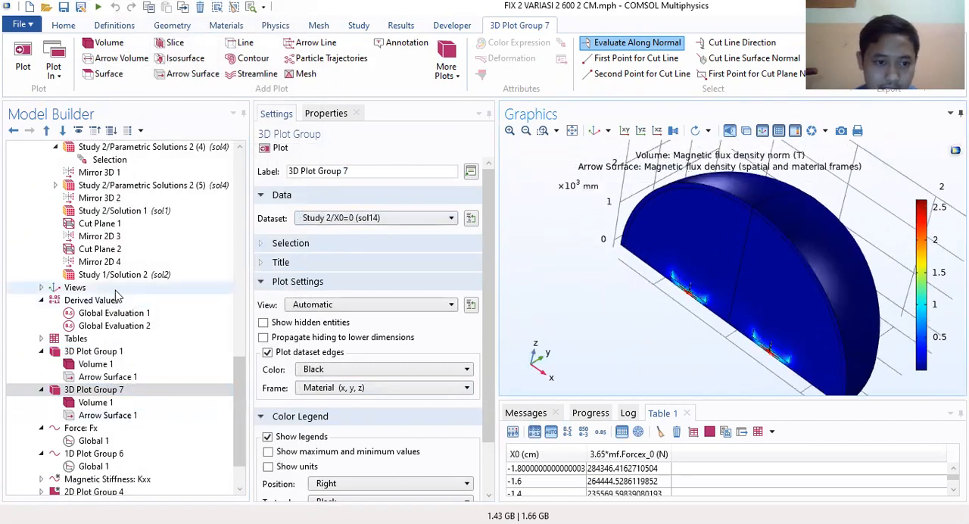
# Step: Review the Study 2/X0=0 dataset and plot the Mirror 3D 1 dataset to view its mirrored half ring
pyautogui.scroll(3, 113, 288)
pyautogui.click(110, 211)
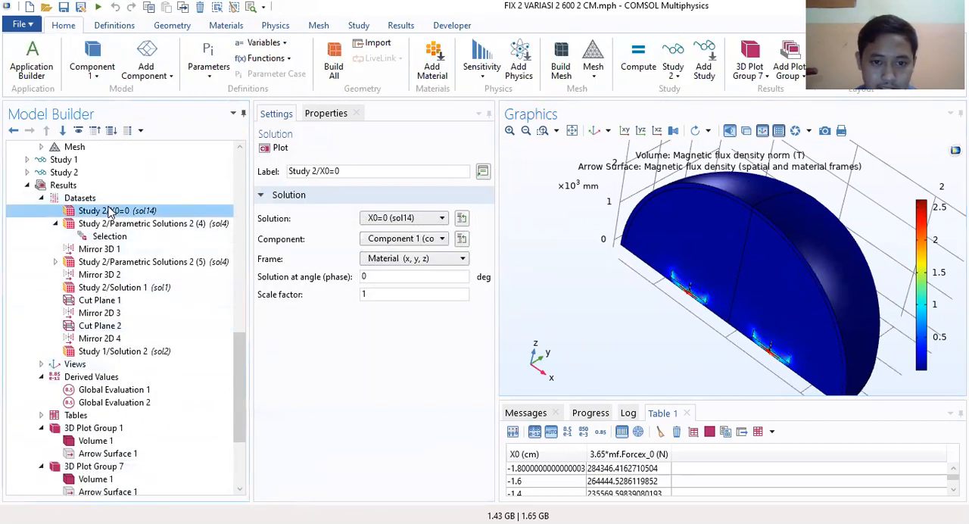
pyautogui.click(72, 250)
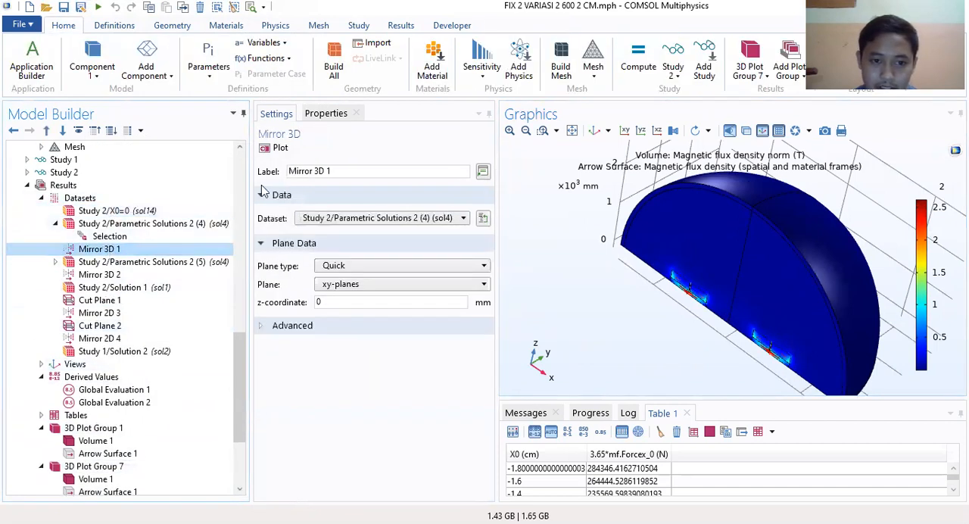
pyautogui.click(277, 148)
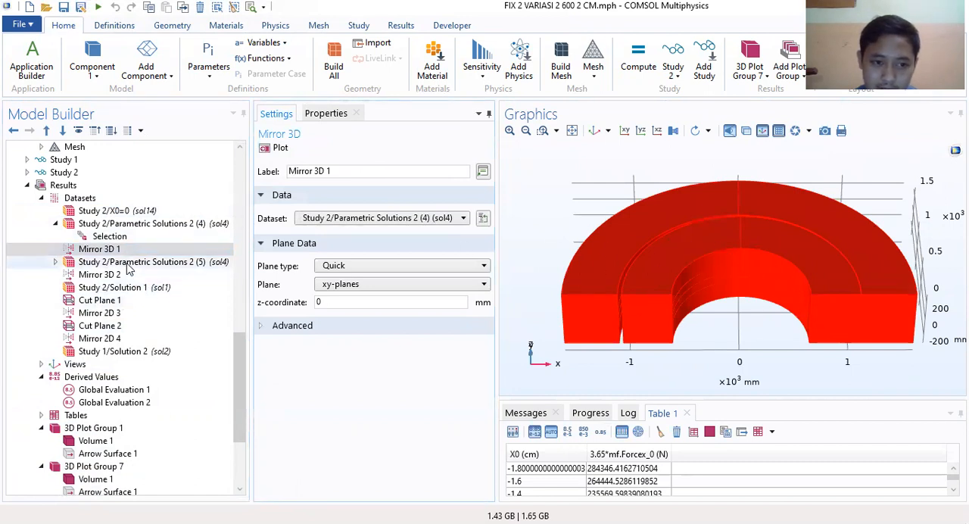
pyautogui.click(101, 253)
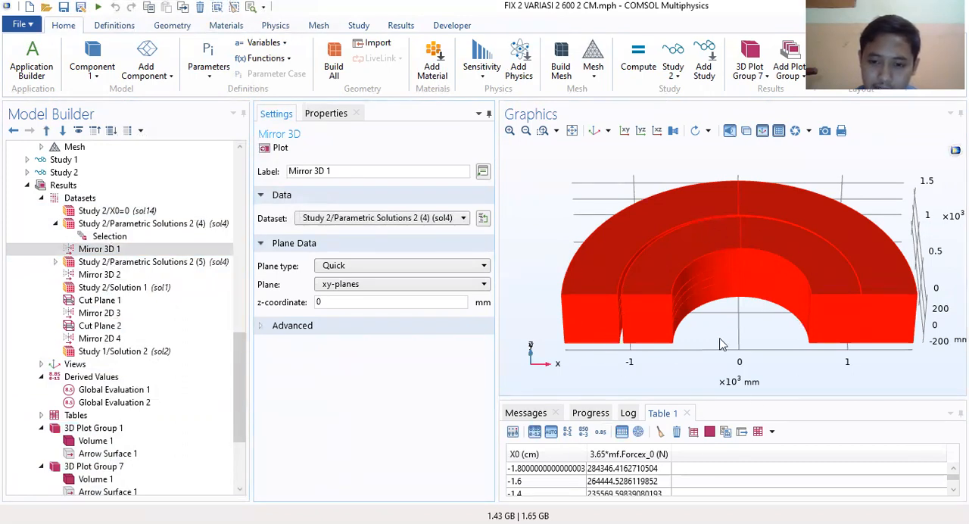
pyautogui.moveTo(679, 260); pyautogui.dragTo(670, 202, button='right')
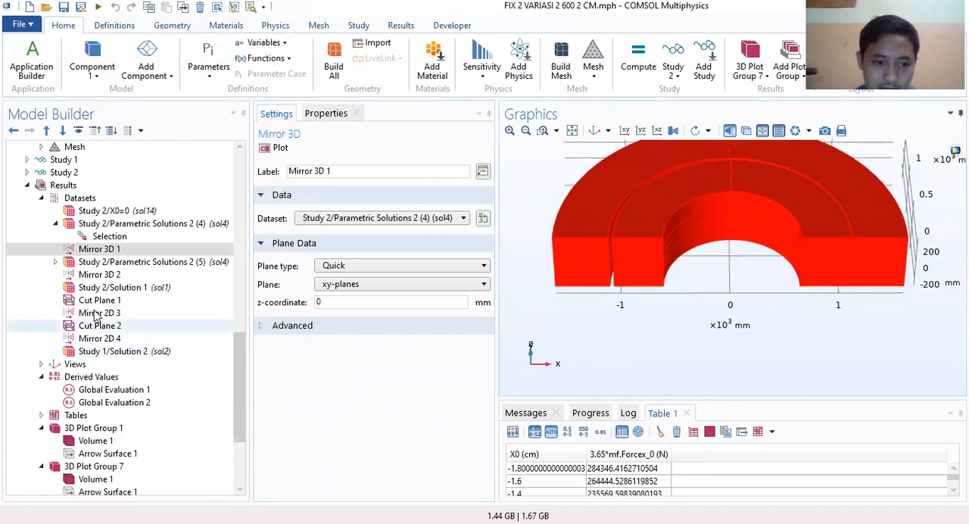
# Step: Review the source dataset choices, mirror plane options and advanced settings of Mirror 3D 1
pyautogui.scroll(-2, 81, 280)
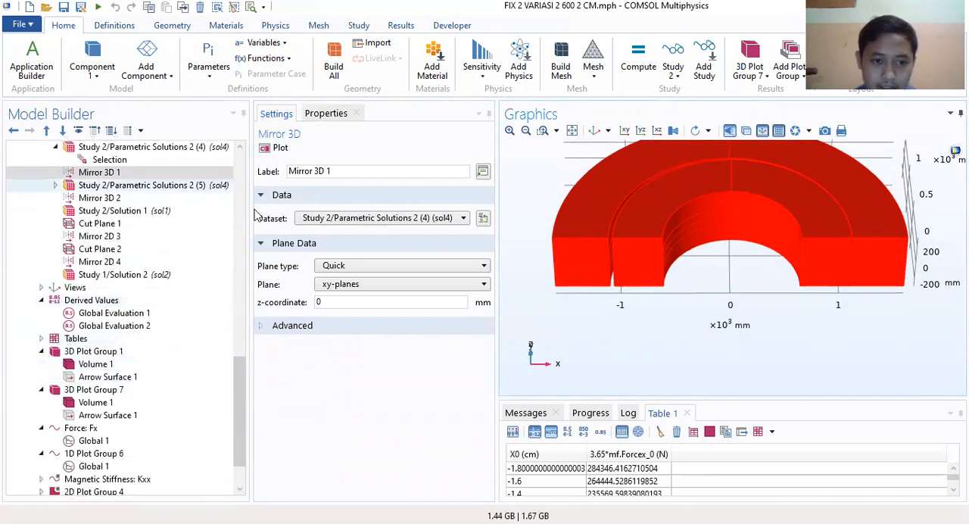
pyautogui.scroll(3, 87, 195)
pyautogui.click(106, 288)
pyautogui.click(385, 218)
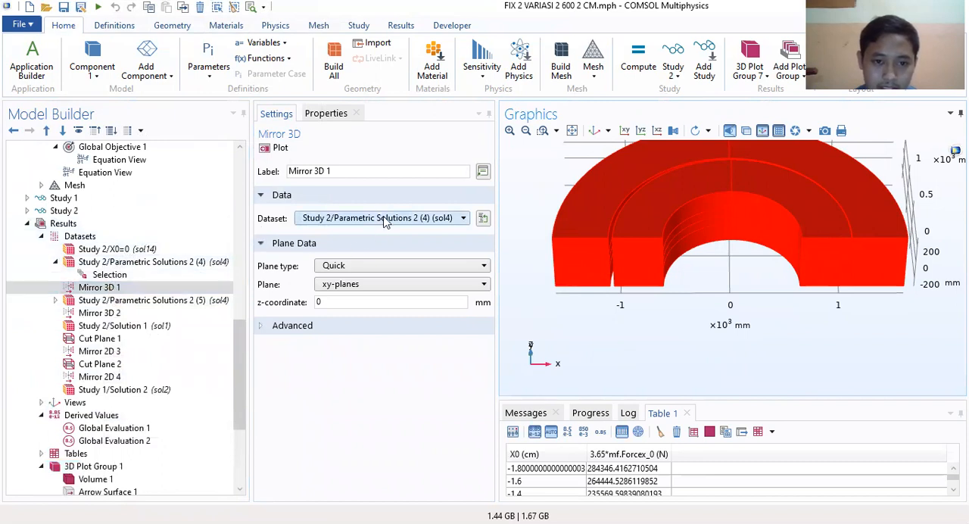
pyautogui.click(408, 219)
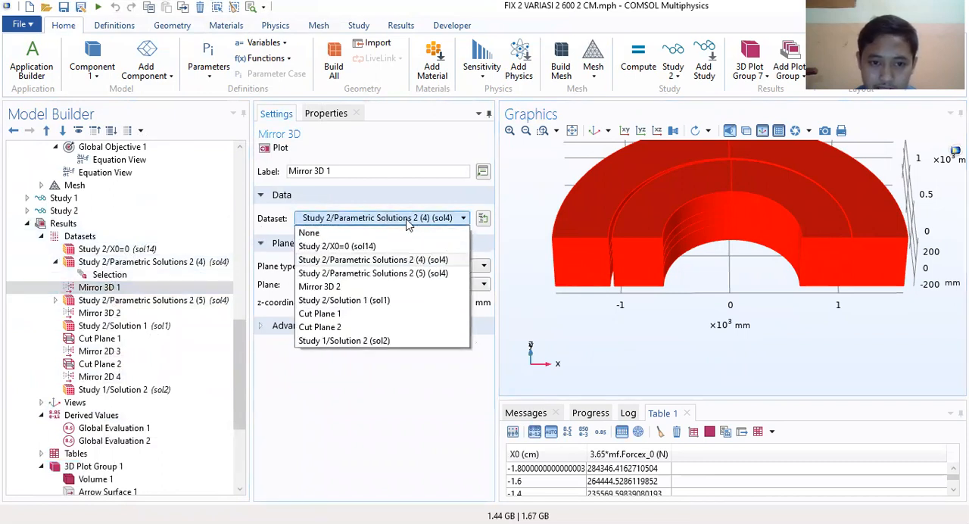
pyautogui.click(409, 219)
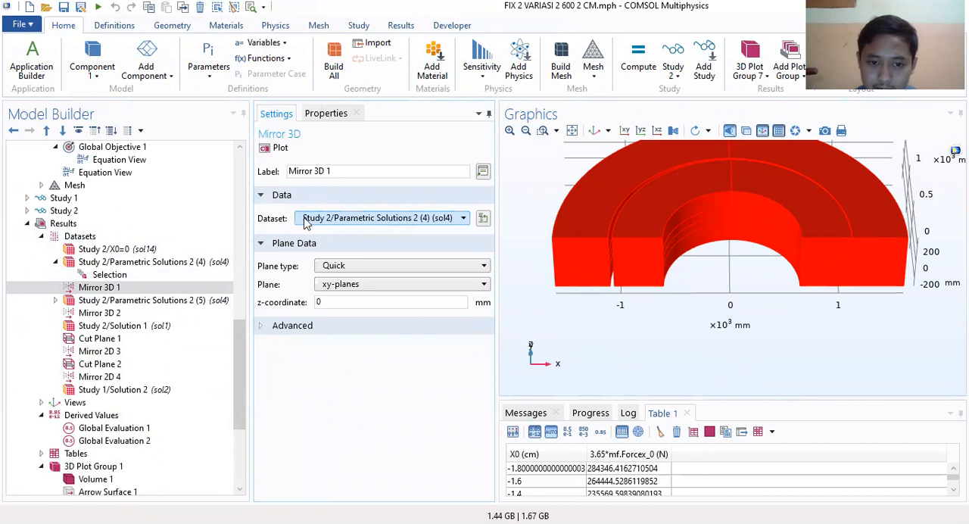
pyautogui.click(357, 285)
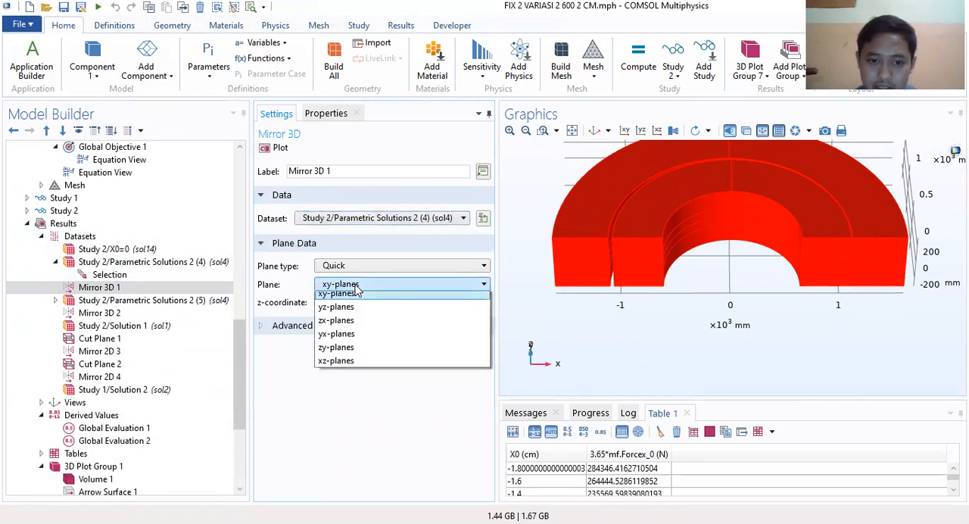
pyautogui.click(358, 292)
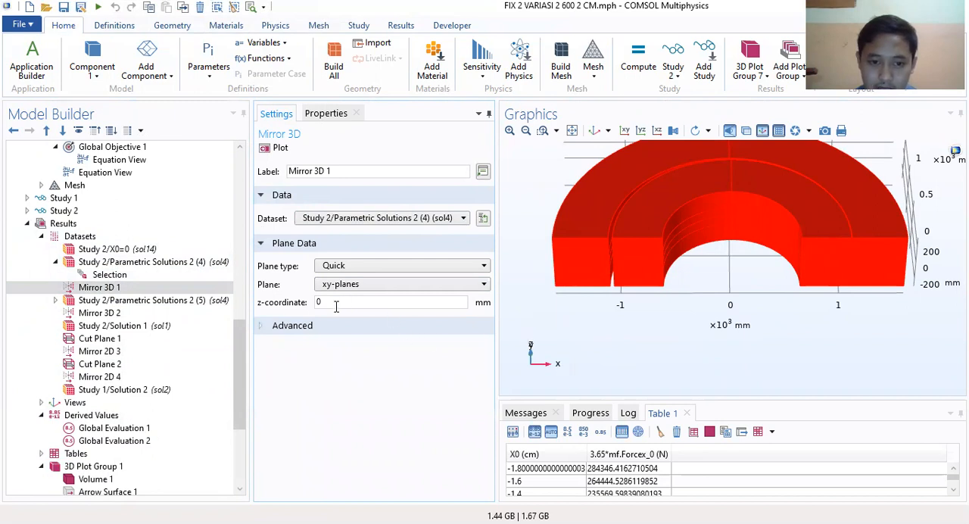
pyautogui.click(292, 325)
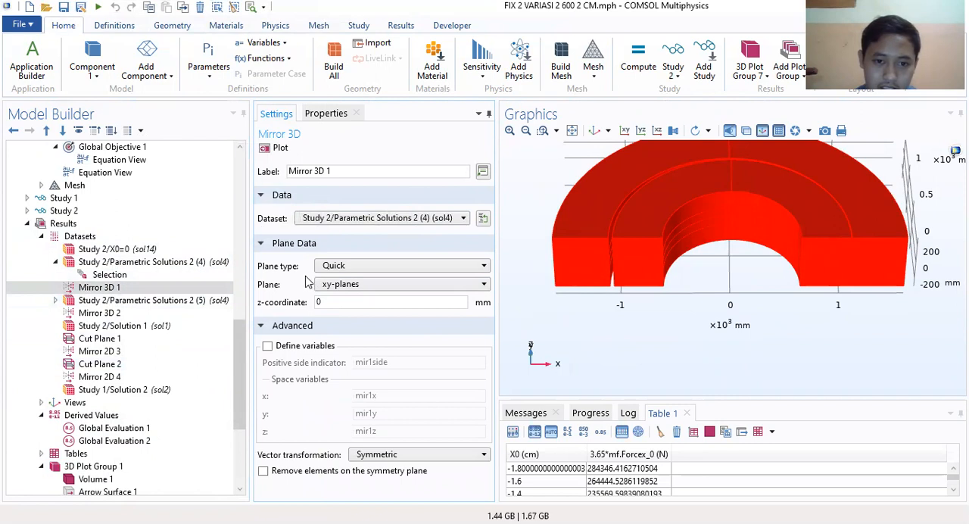
# Step: Set the dataset of 3D Plot Group 7 to Mirror 3D 1
pyautogui.scroll(-3, 125, 344)
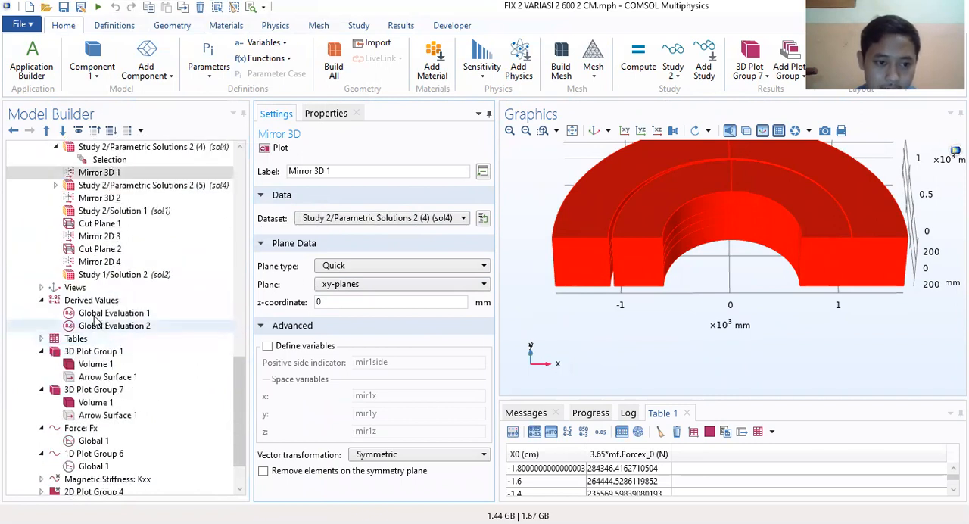
pyautogui.scroll(-2, 102, 326)
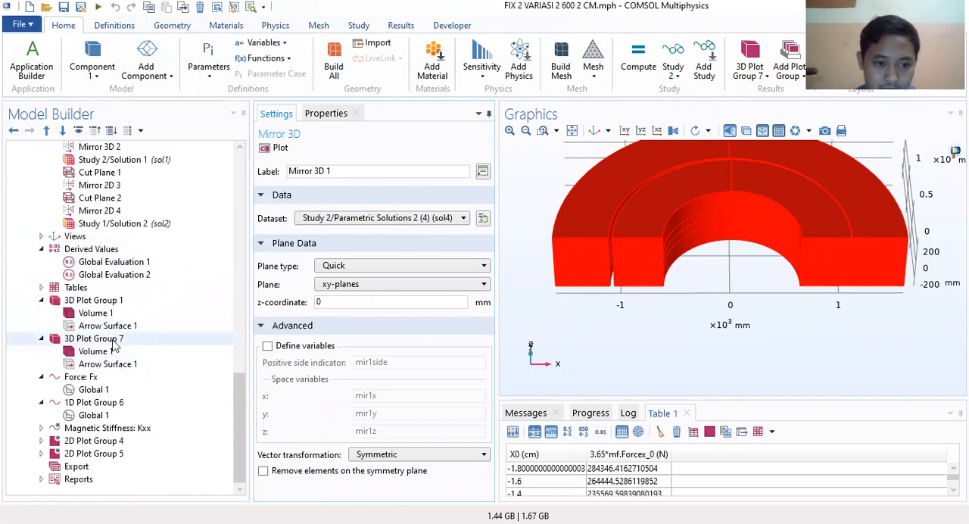
pyautogui.click(112, 340)
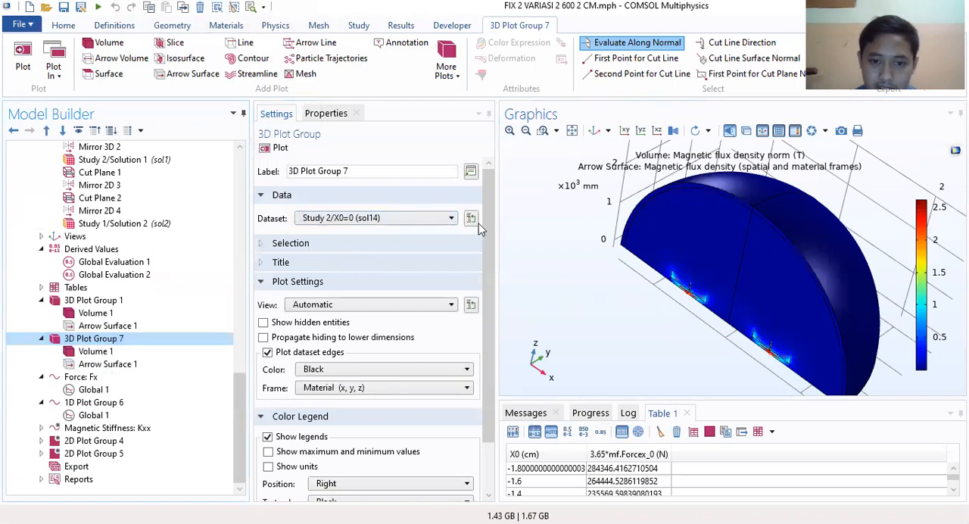
pyautogui.click(419, 219)
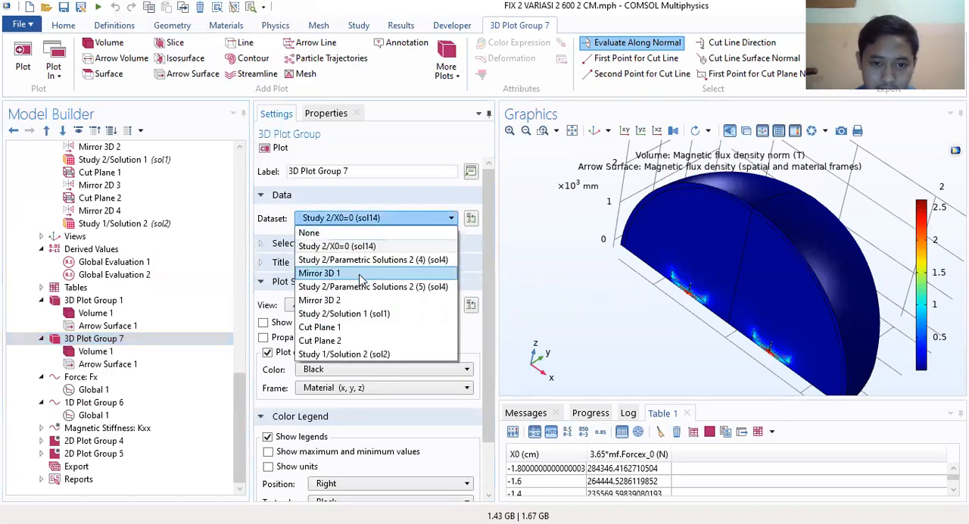
pyautogui.click(360, 275)
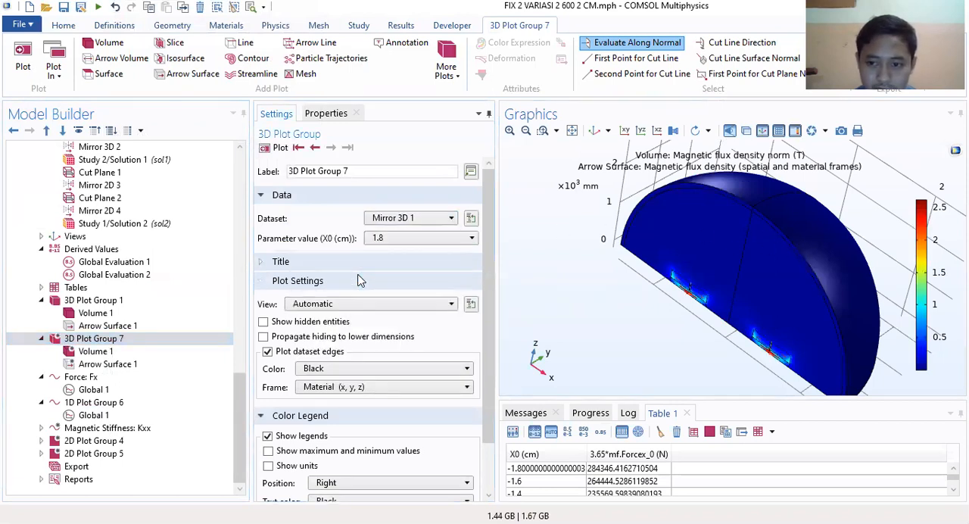
# Step: Set the X0 parameter value of 3D Plot Group 7 to 0
pyautogui.click(405, 241)
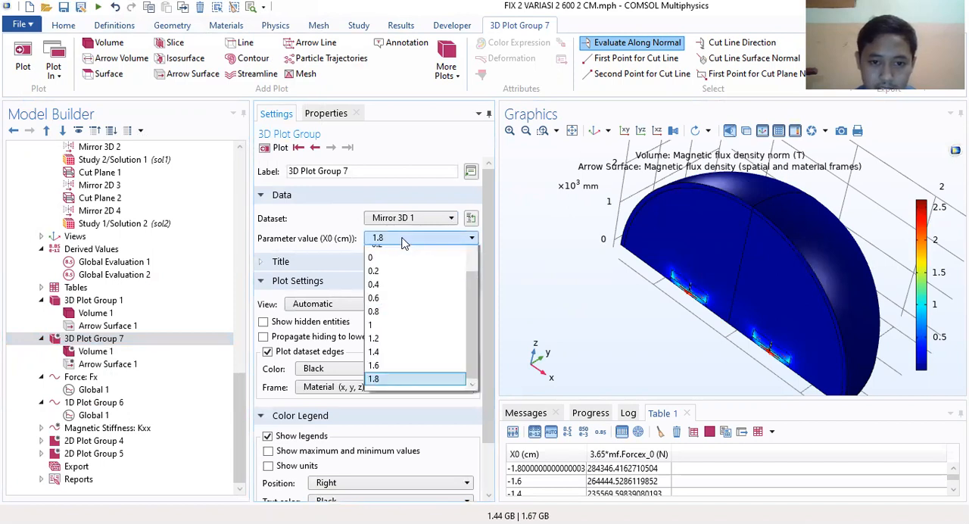
pyautogui.scroll(2, 412, 363)
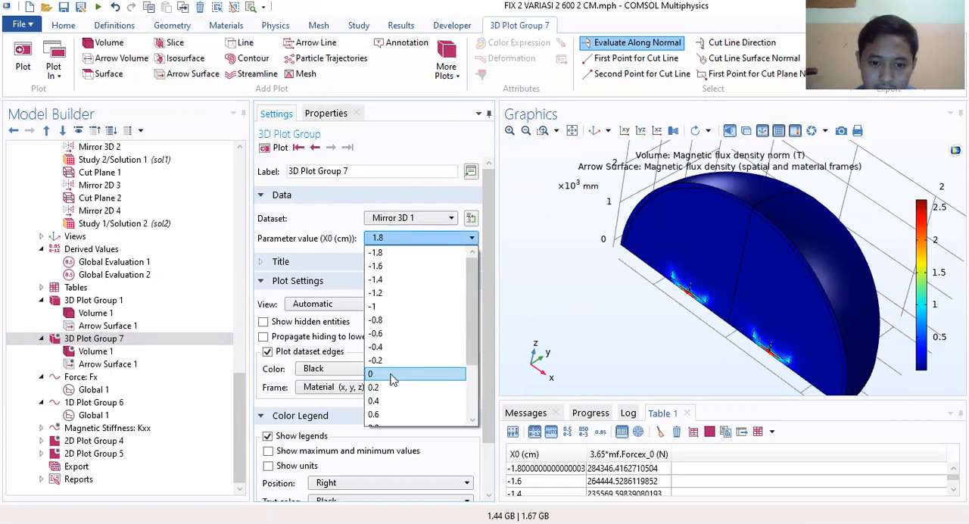
pyautogui.click(395, 374)
# Step: Try the Thermal and ThermalLight color tables on Volume 1 of 3D Plot Group 7 and restore Rainbow
pyautogui.click(93, 353)
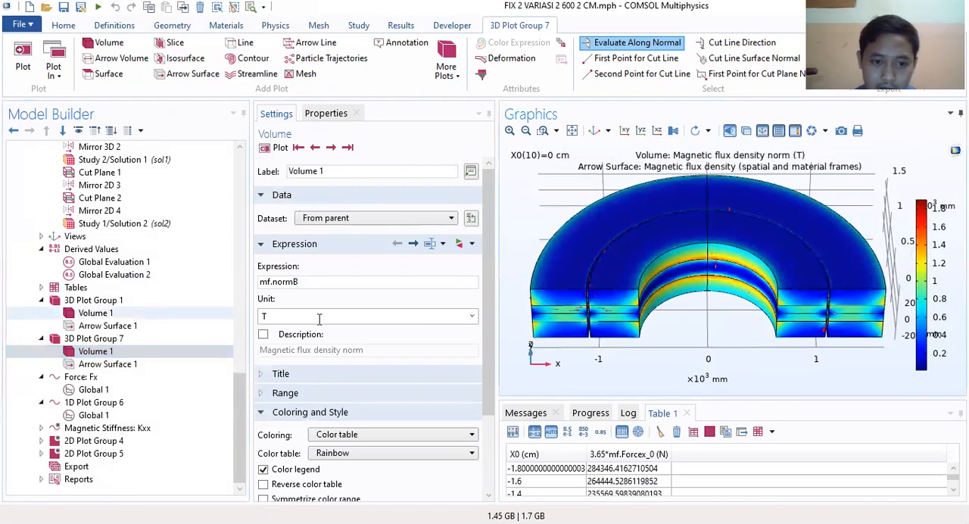
pyautogui.scroll(-3, 368, 336)
pyautogui.scroll(3, 371, 333)
pyautogui.scroll(-2, 374, 333)
pyautogui.scroll(-1, 375, 332)
pyautogui.click(407, 336)
pyautogui.click(406, 336)
pyautogui.click(397, 350)
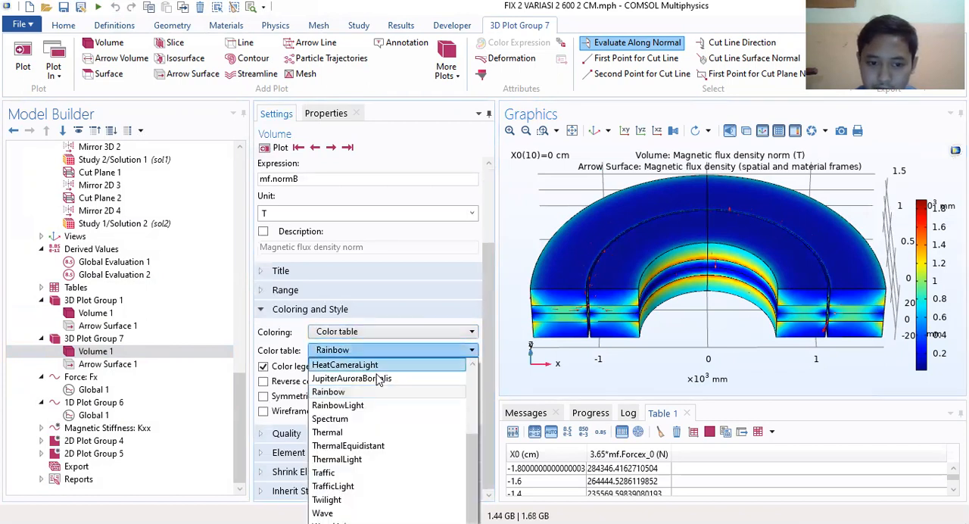
pyautogui.click(347, 434)
pyautogui.click(379, 352)
pyautogui.click(339, 459)
pyautogui.click(382, 351)
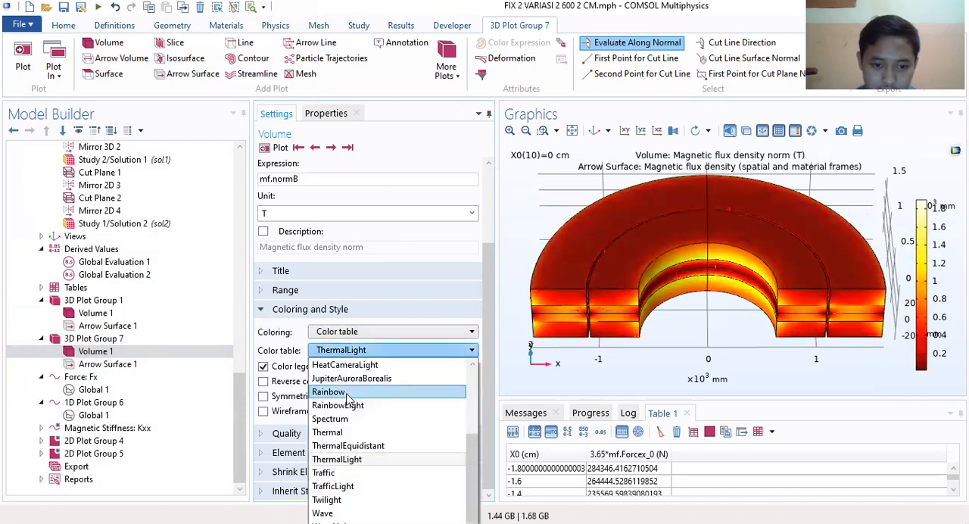
pyautogui.click(325, 392)
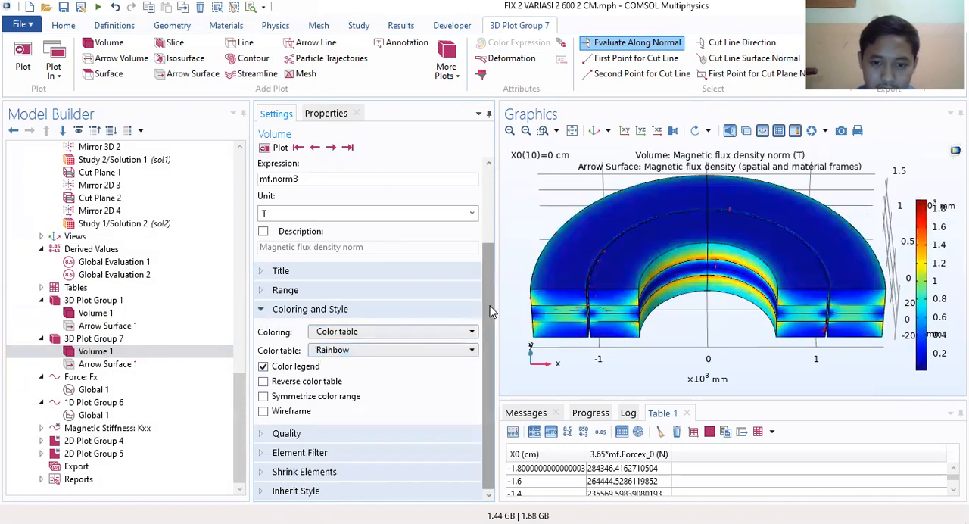
# Step: Review the Quality, Element Filter and Shrink Elements settings of Volume 1 in 3D Plot Group 7
pyautogui.click(285, 431)
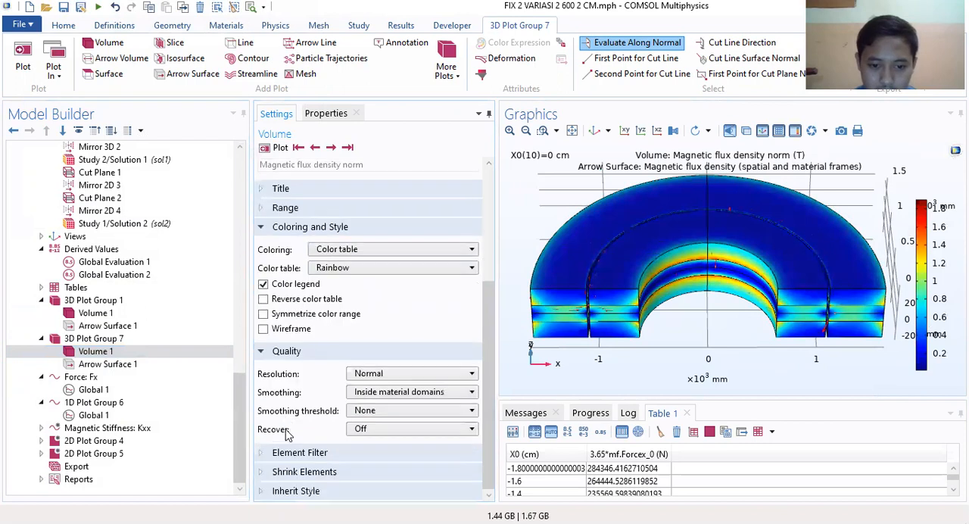
pyautogui.click(293, 454)
pyautogui.click(303, 467)
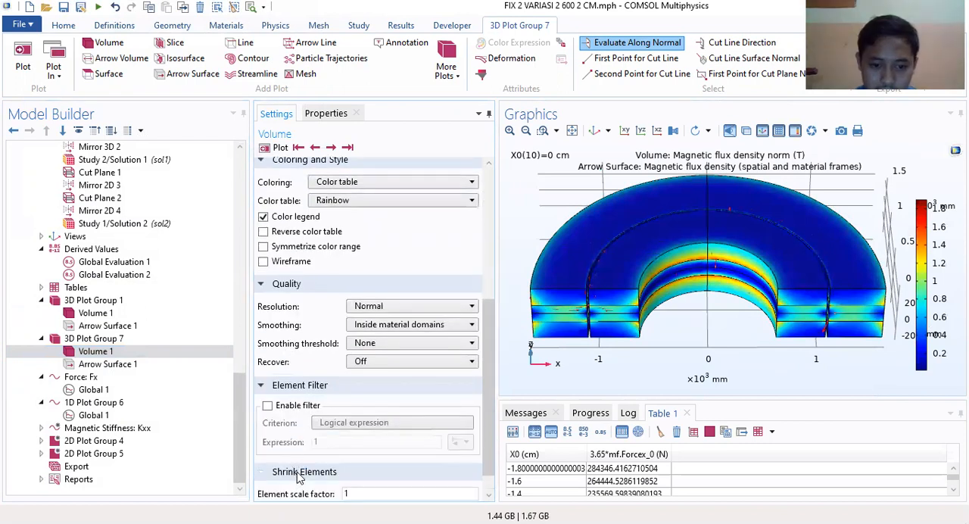
# Step: Set Arrow Surface 1 of 3D Plot Group 7 to scale factor 120 and 1000 arrows, and plot it
pyautogui.click(113, 365)
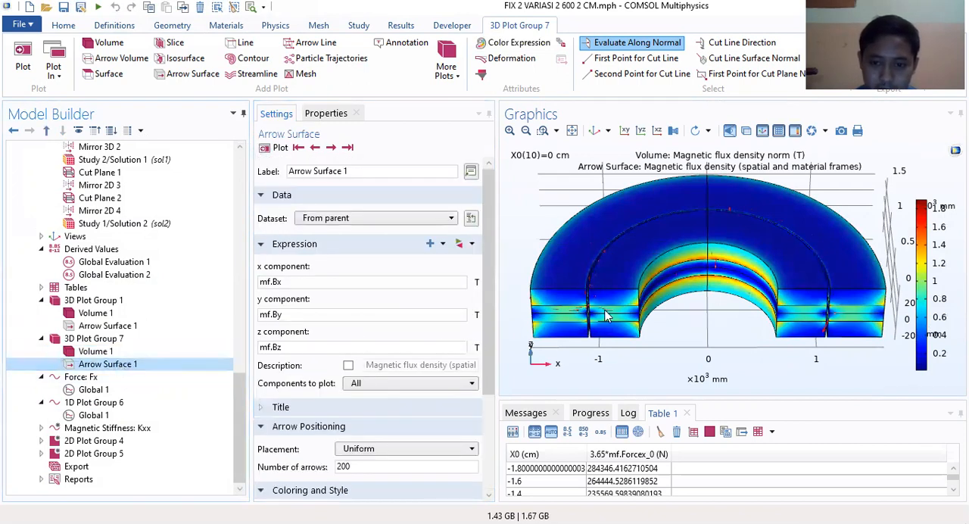
pyautogui.scroll(-3, 369, 327)
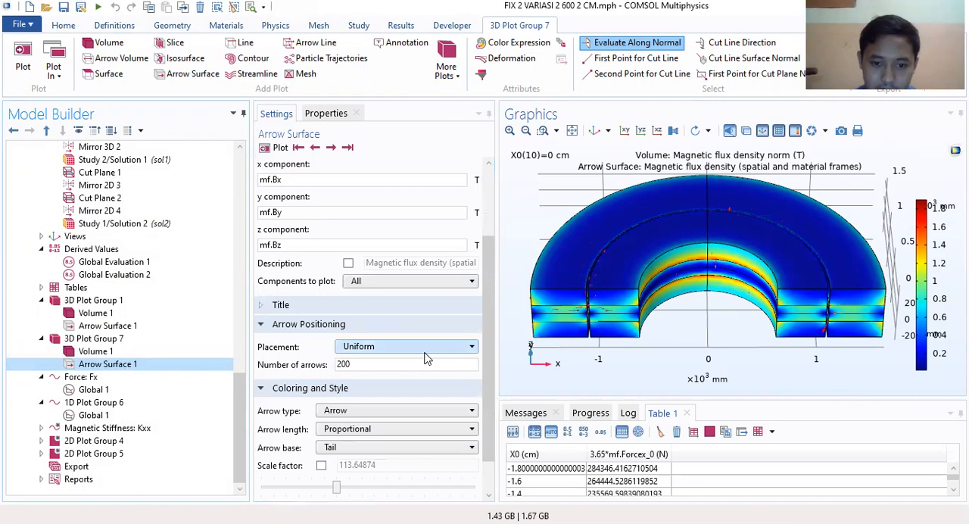
pyautogui.scroll(-1, 378, 356)
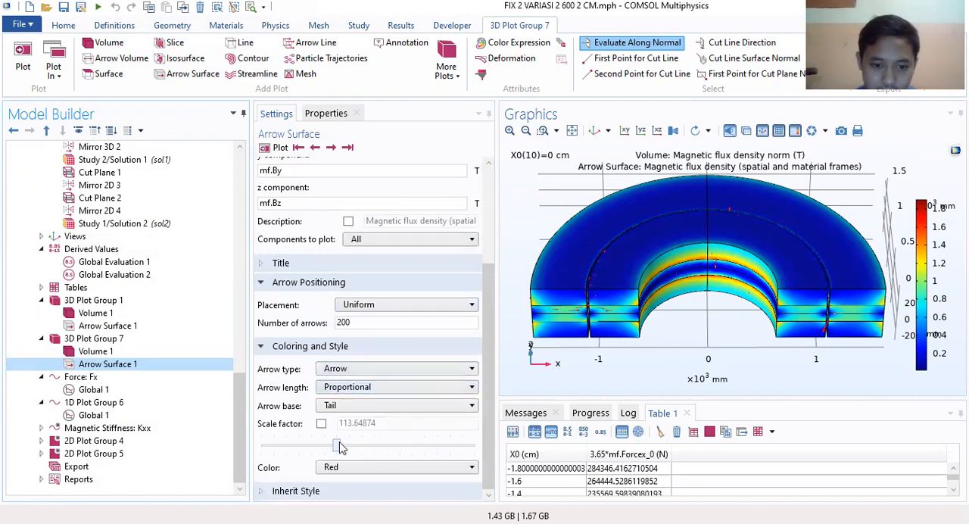
pyautogui.moveTo(339, 449)
pyautogui.mouseDown()
pyautogui.moveTo(451, 444)
pyautogui.moveTo(317, 452)
pyautogui.moveTo(340, 452)
pyautogui.mouseUp()
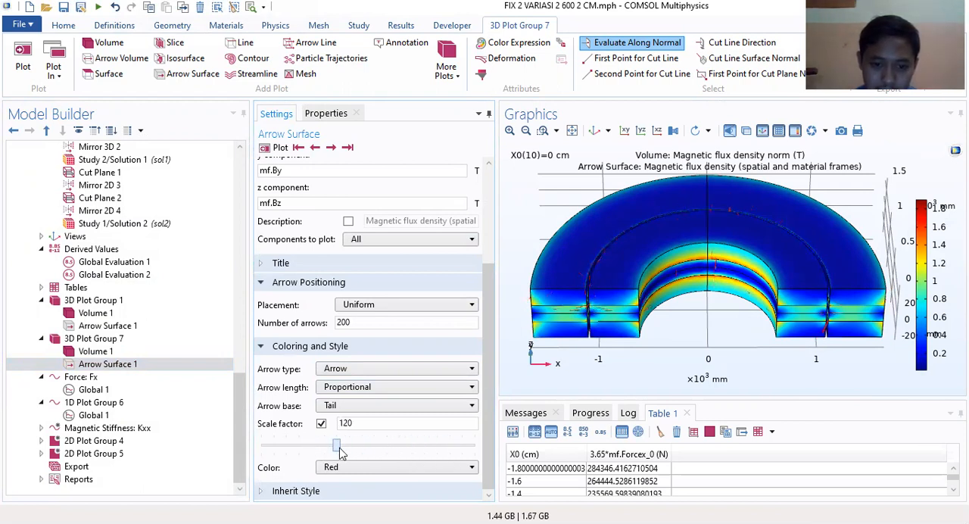
pyautogui.moveTo(384, 323); pyautogui.dragTo(302, 330)
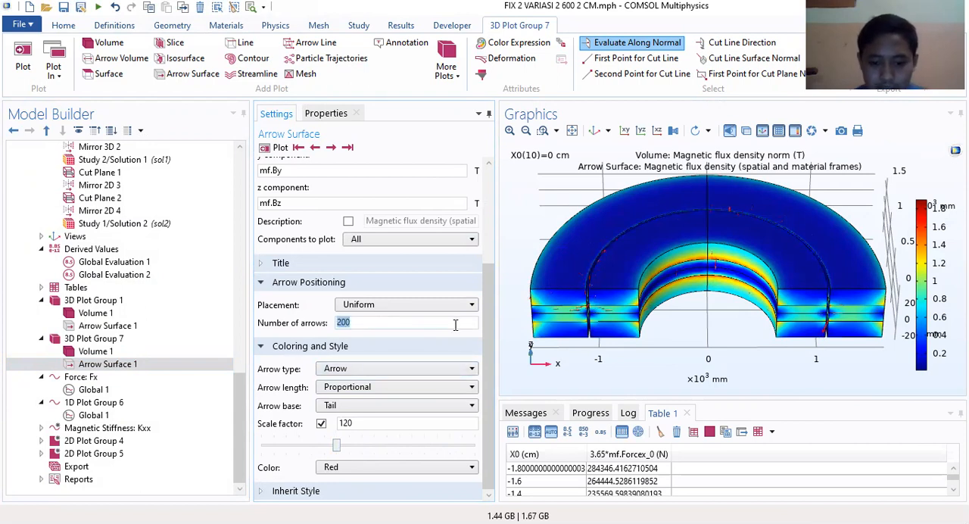
pyautogui.write('1000')
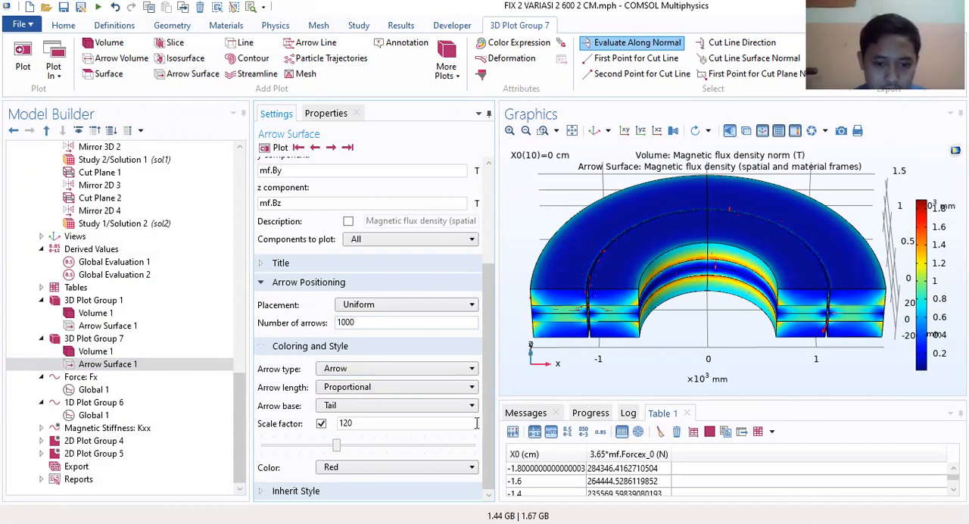
pyautogui.click(279, 147)
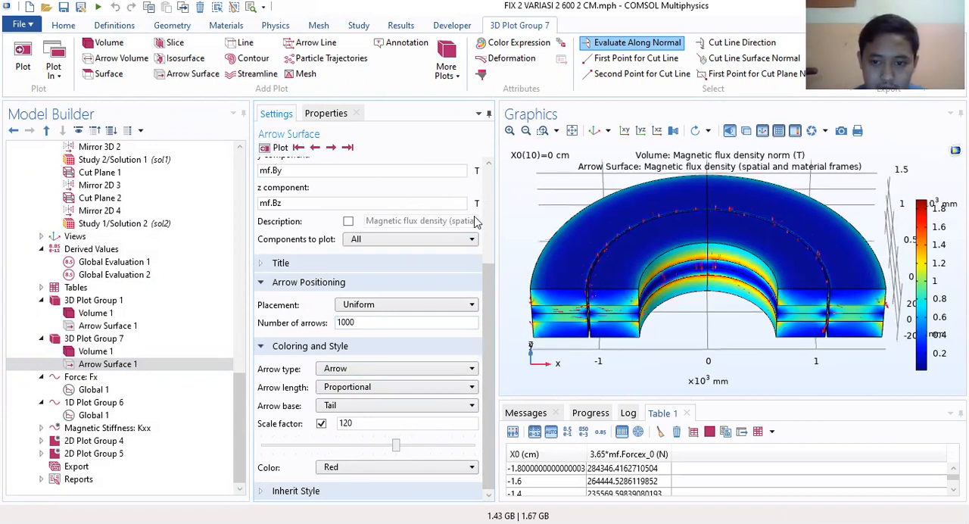
# Step: Inspect the arrows on the mirrored half ring and compare them with Arrow Surface 1 of 3D Plot Group 1
pyautogui.moveTo(637, 220); pyautogui.dragTo(633, 227, button='right')
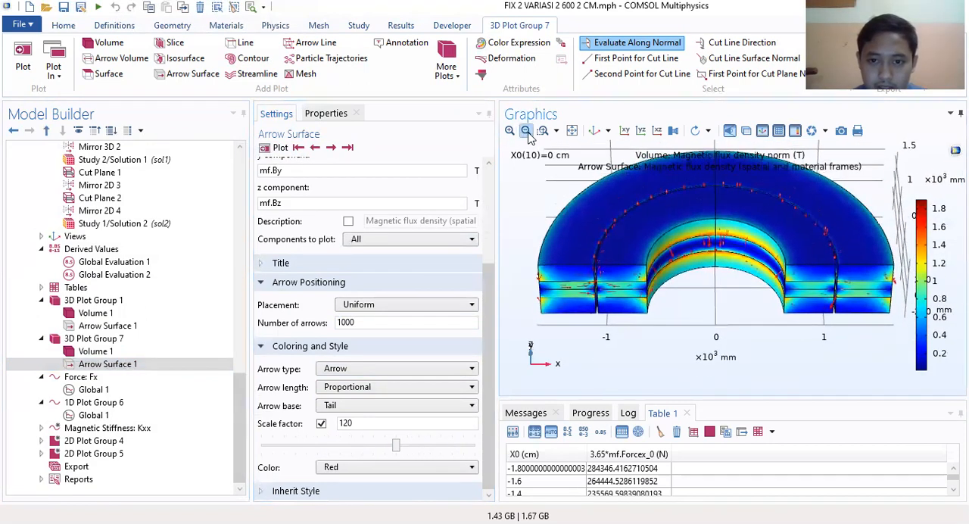
pyautogui.moveTo(654, 306); pyautogui.dragTo(643, 255)
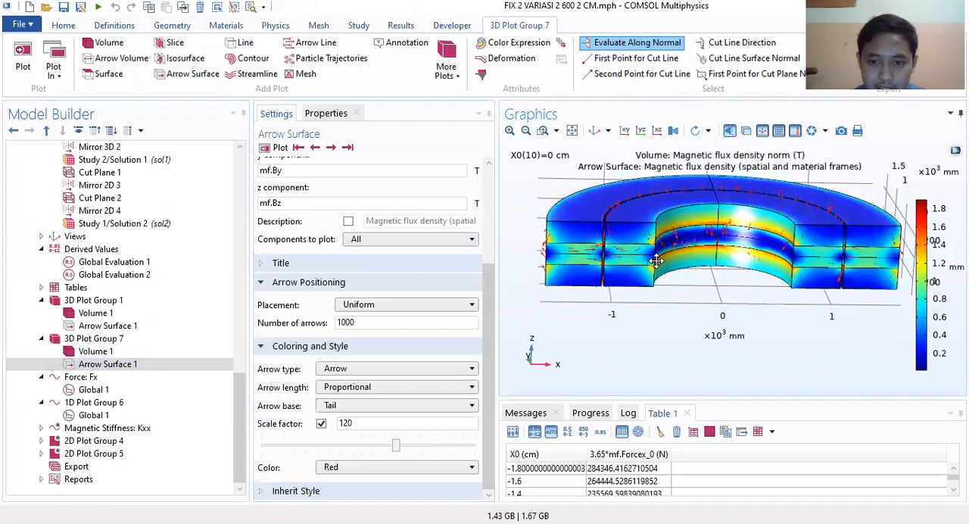
pyautogui.click(97, 325)
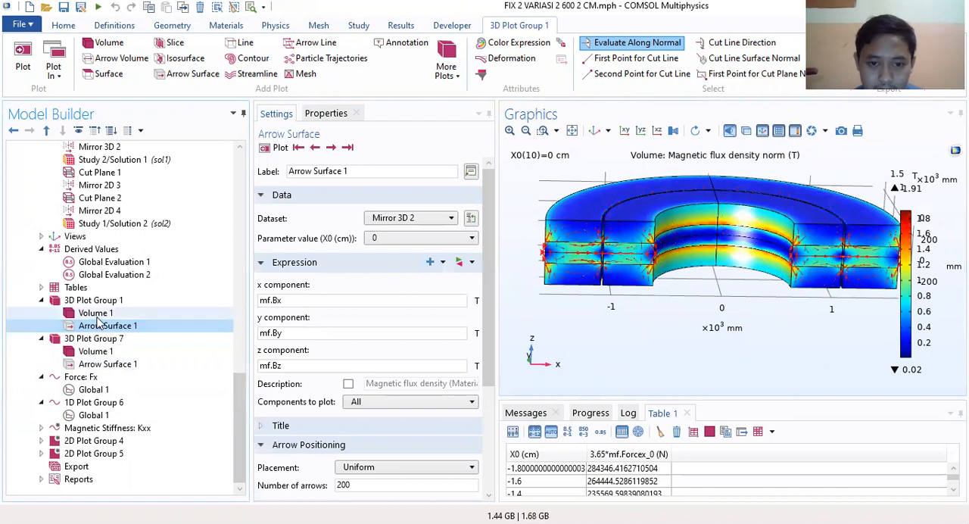
pyautogui.click(107, 364)
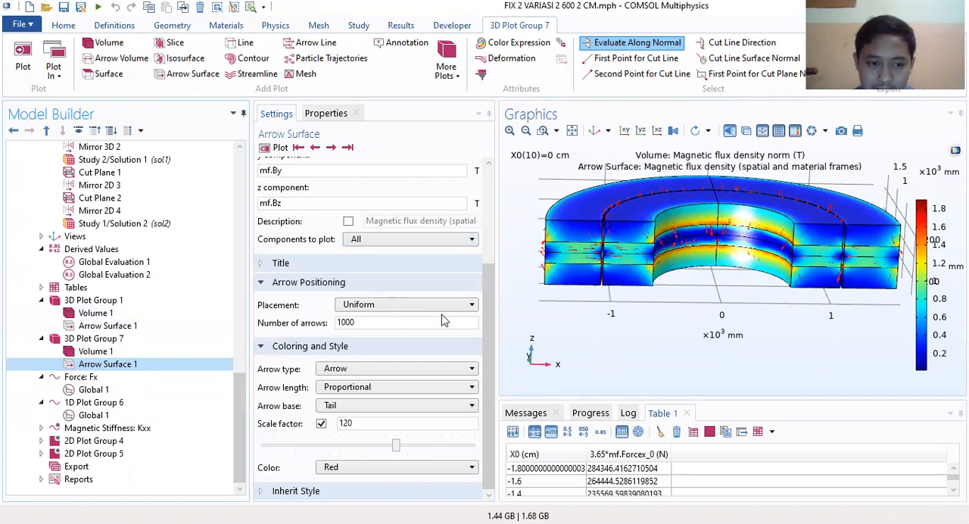
# Step: Plot the Mirror 3D 2 dataset and review its source dataset choices
pyautogui.scroll(3, 129, 295)
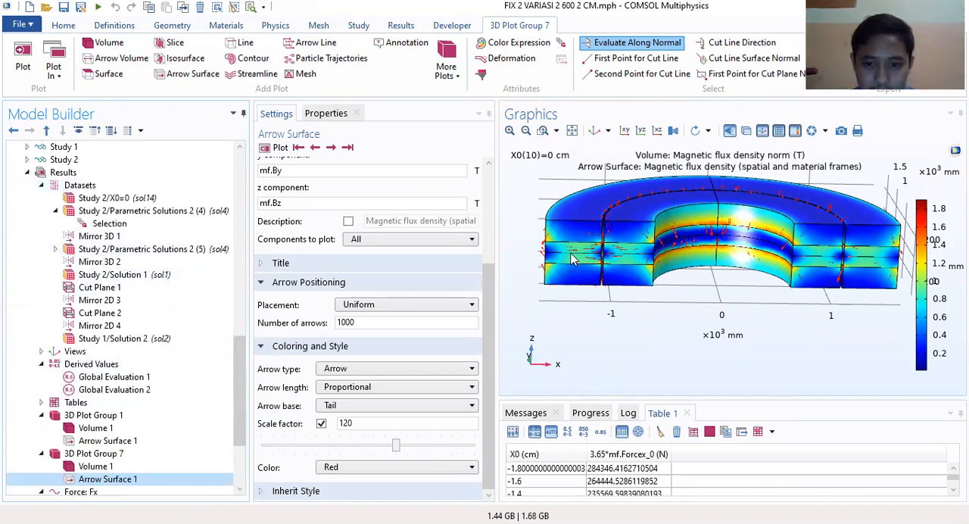
pyautogui.click(101, 265)
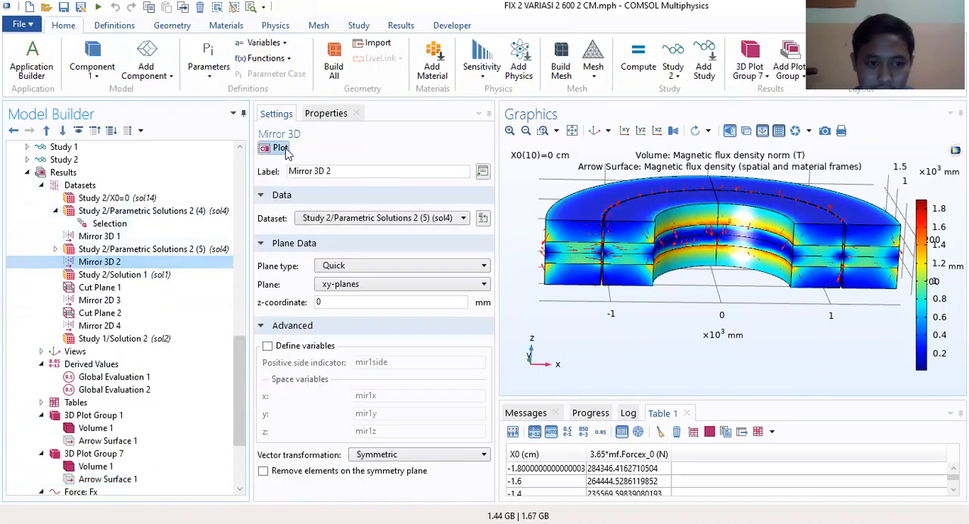
pyautogui.click(280, 149)
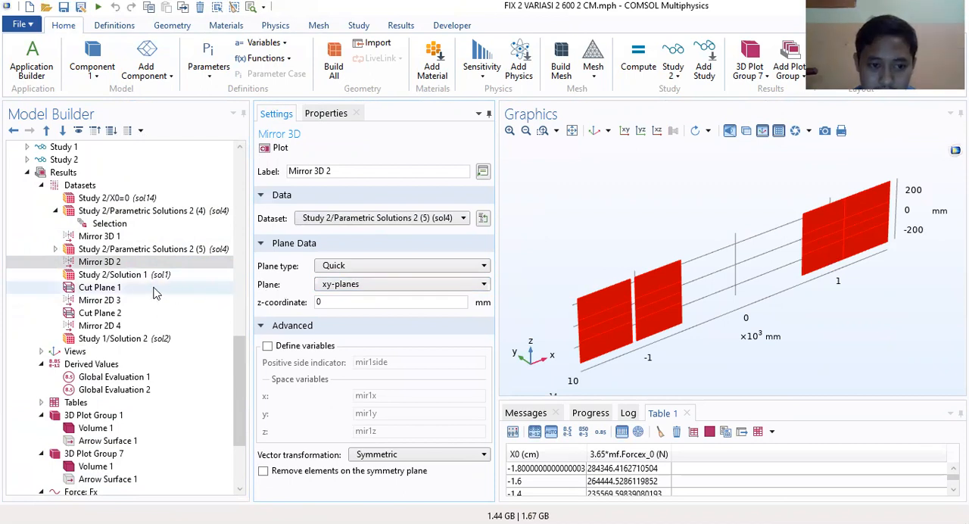
pyautogui.click(348, 218)
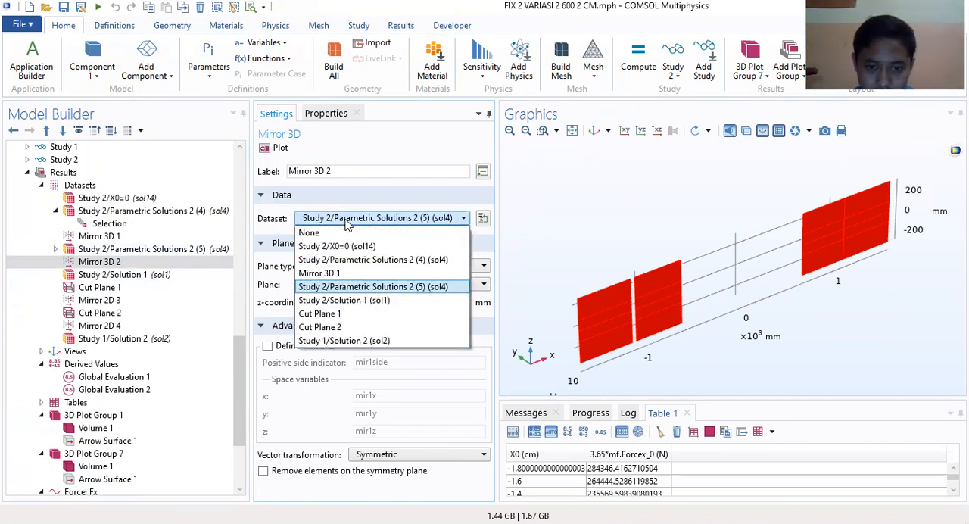
pyautogui.click(202, 253)
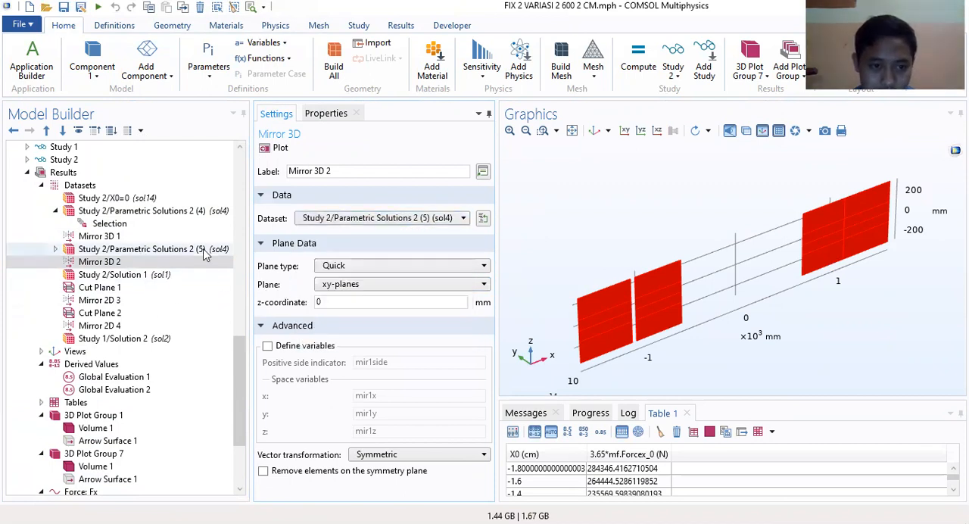
# Step: Review the Study 2/Parametric Solutions 2 (5) dataset and examine the boundaries in its selection
pyautogui.click(203, 254)
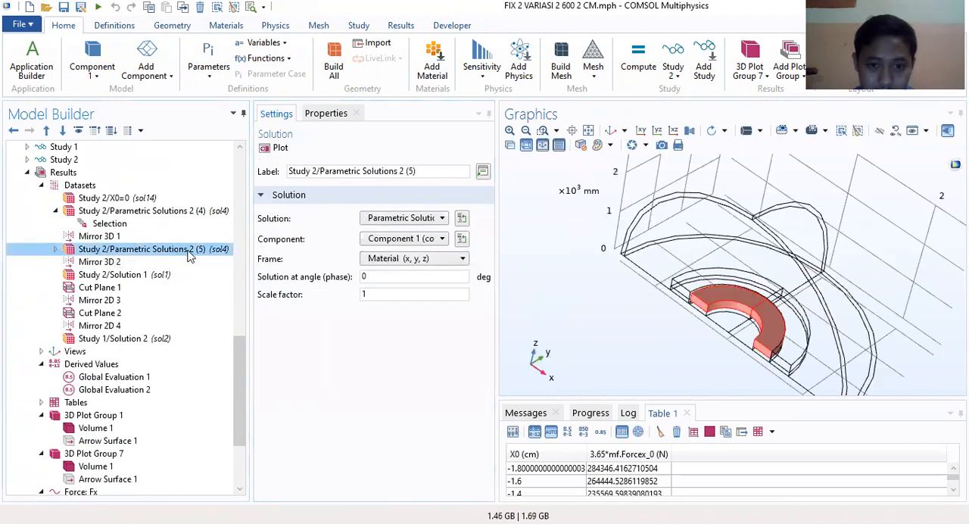
pyautogui.click(436, 221)
pyautogui.click(437, 221)
pyautogui.click(56, 249)
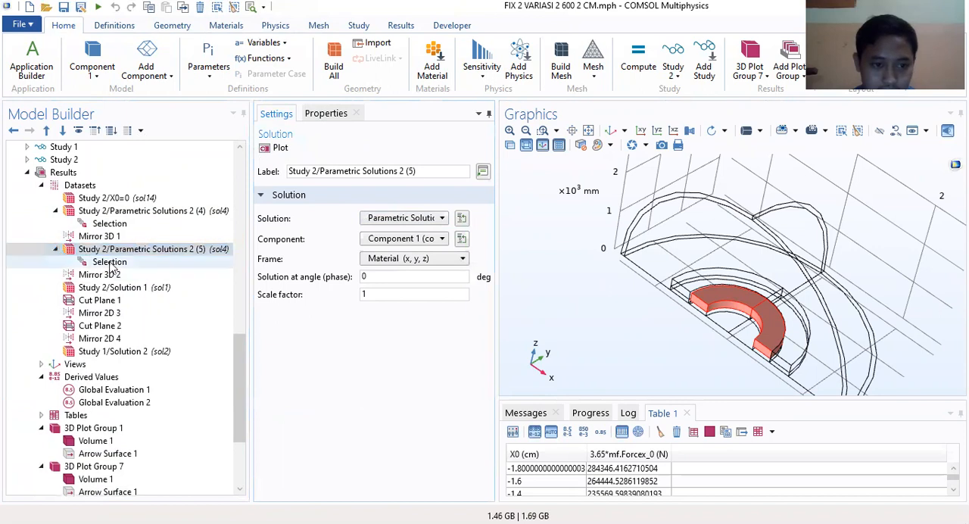
pyautogui.click(110, 263)
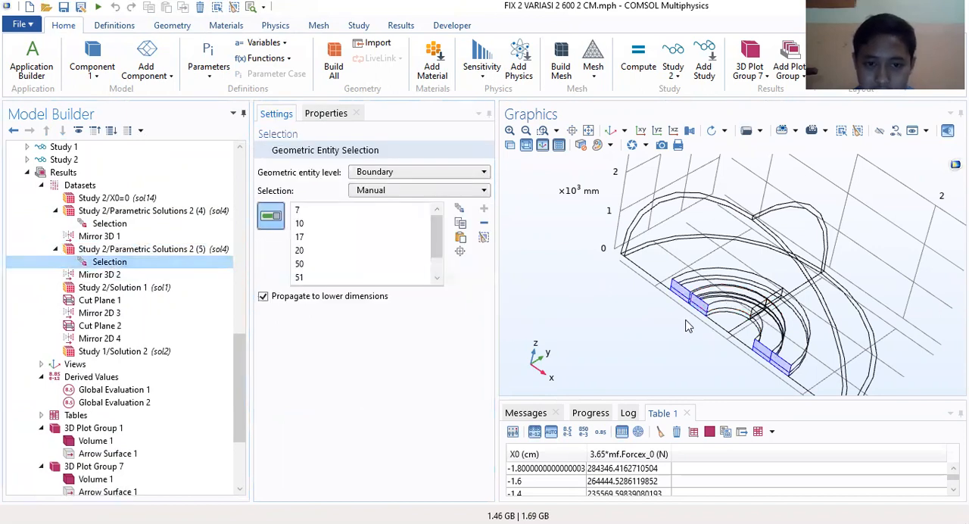
pyautogui.scroll(4, 687, 326)
pyautogui.moveTo(688, 324); pyautogui.dragTo(833, 296)
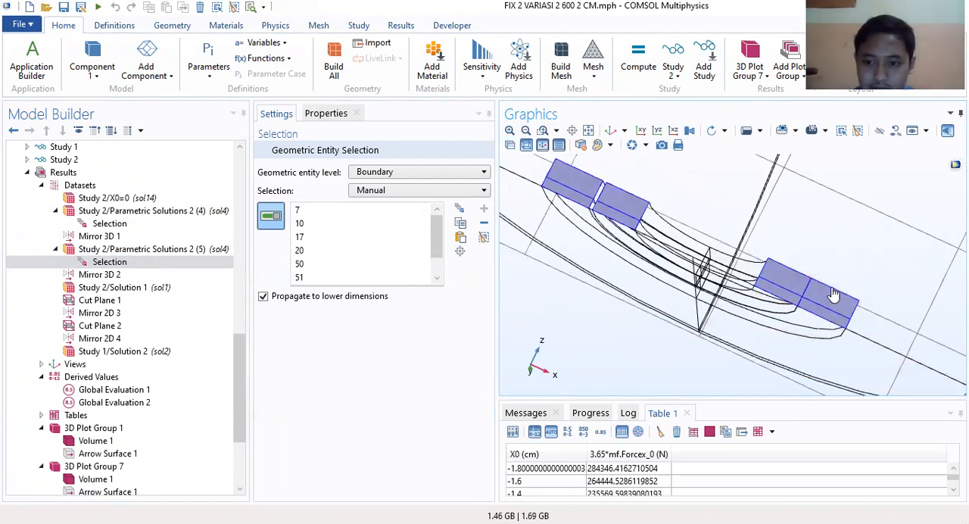
# Step: Review the available dataset types, including the Solution dataset, for Study 2/Parametric Solutions 2 (5)
pyautogui.click(130, 251)
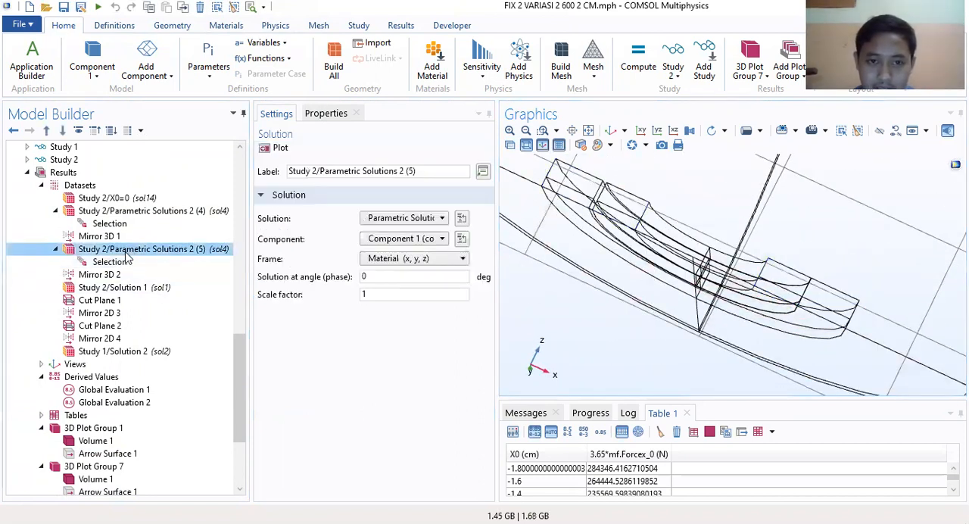
pyautogui.click(359, 29)
pyautogui.click(407, 29)
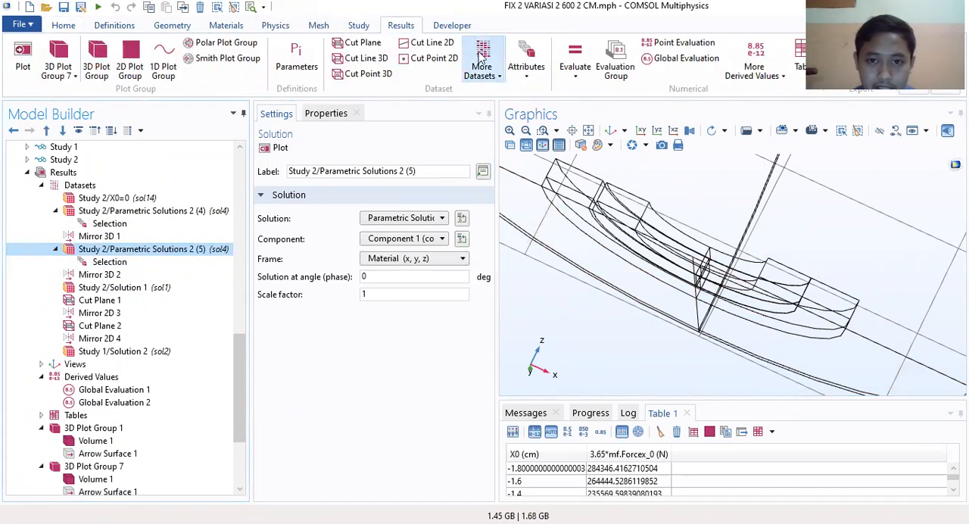
pyautogui.click(488, 79)
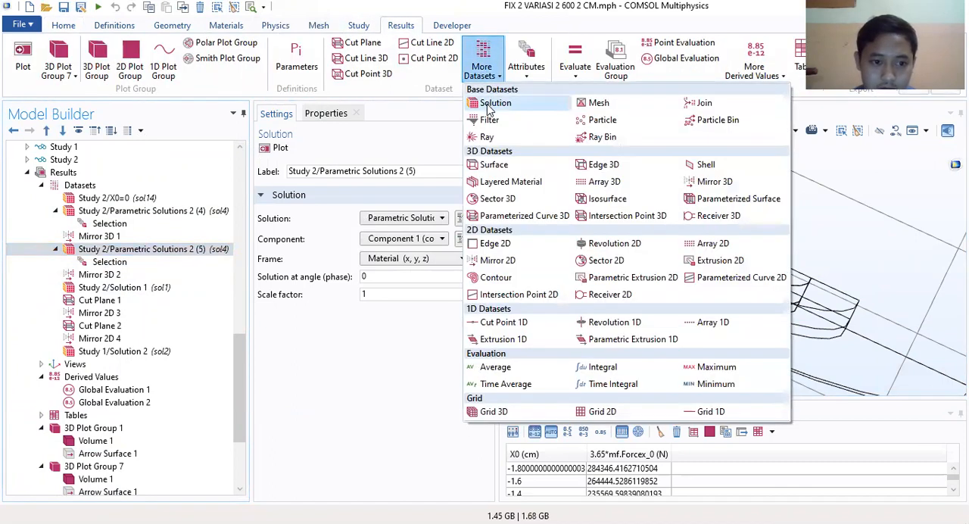
pyautogui.click(125, 254)
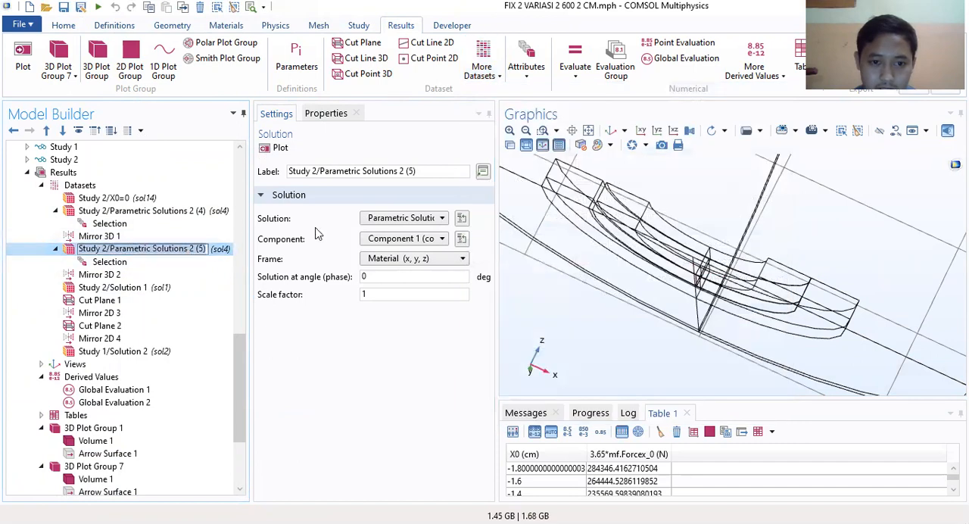
# Step: Check the solution choices and boundary selection of Study 2/Parametric Solutions 2 (5), and the Mirror 3D 2 settings
pyautogui.click(421, 219)
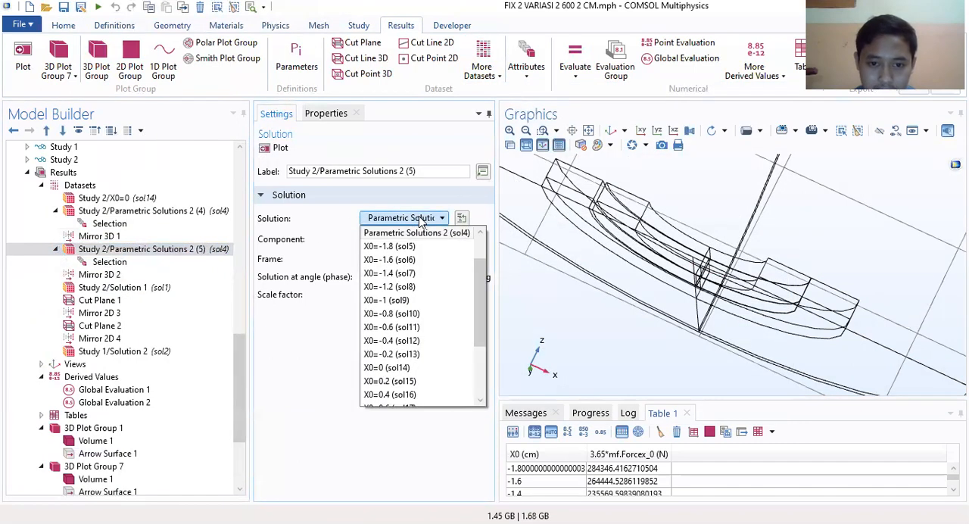
pyautogui.click(417, 232)
pyautogui.click(130, 263)
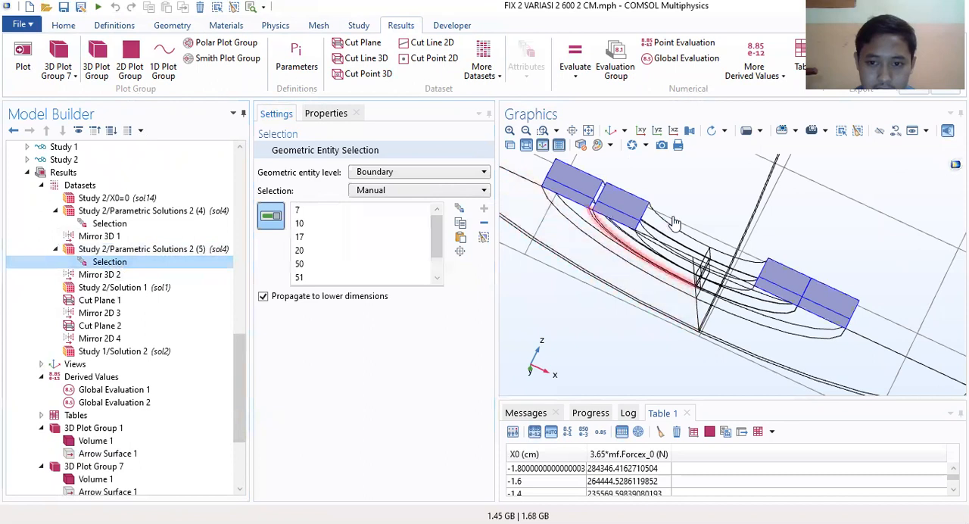
pyautogui.click(96, 275)
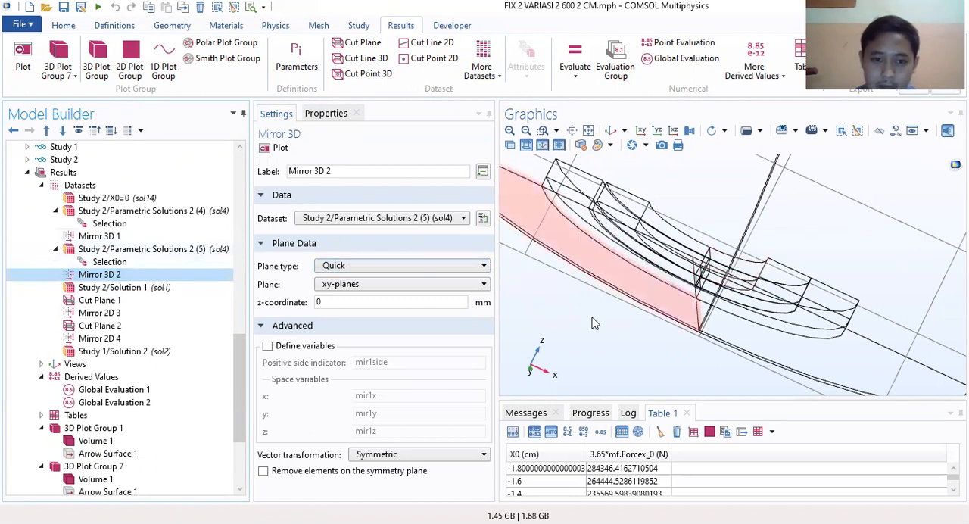
# Step: Set the dataset of 3D Plot Group 7's arrow surface to Mirror 3D 2 and replot it
pyautogui.scroll(-3, 149, 306)
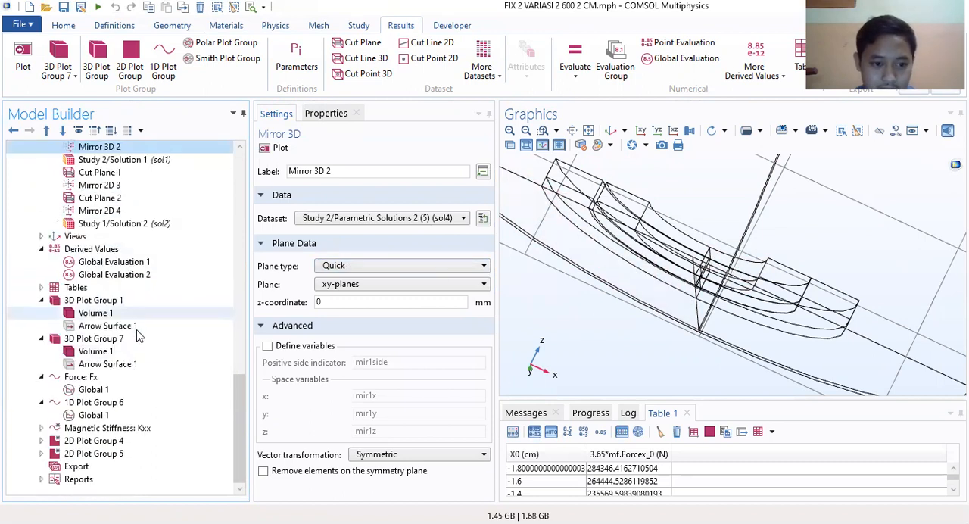
pyautogui.click(108, 364)
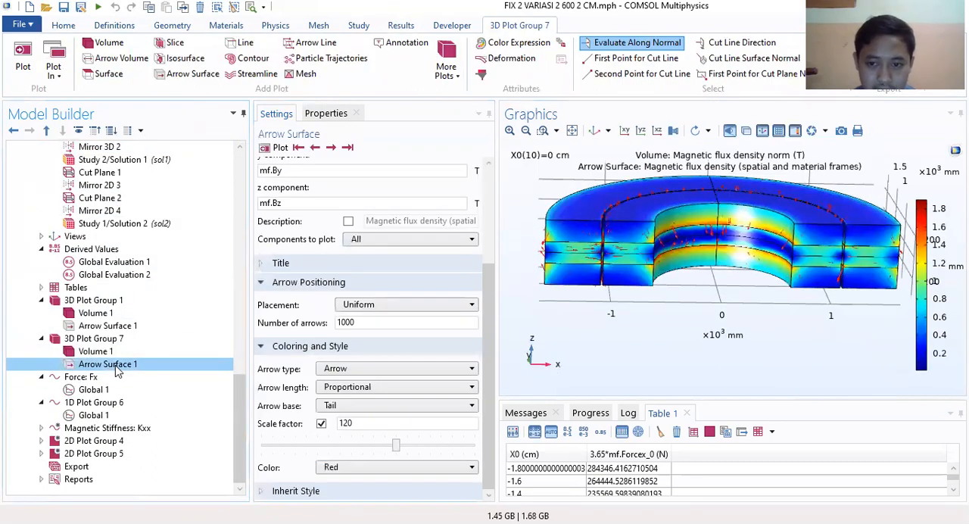
pyautogui.scroll(4, 384, 225)
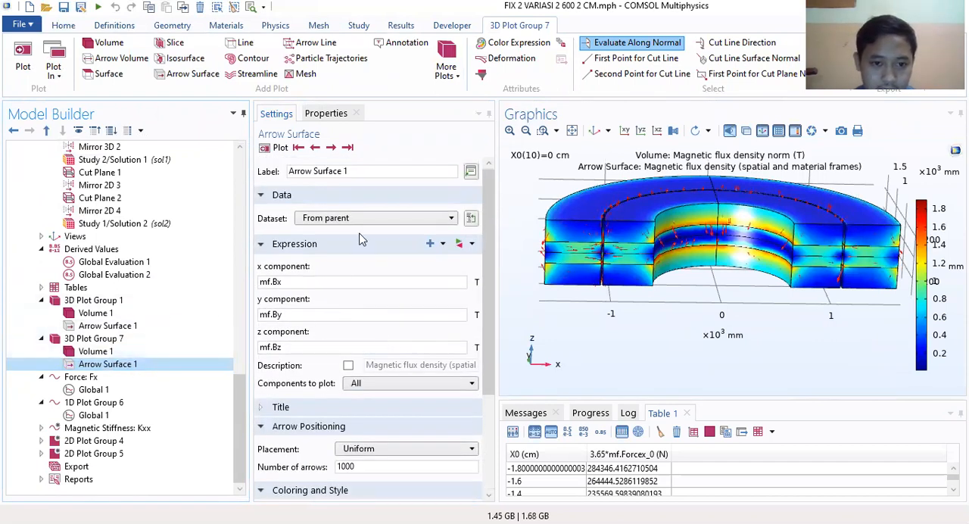
pyautogui.click(372, 221)
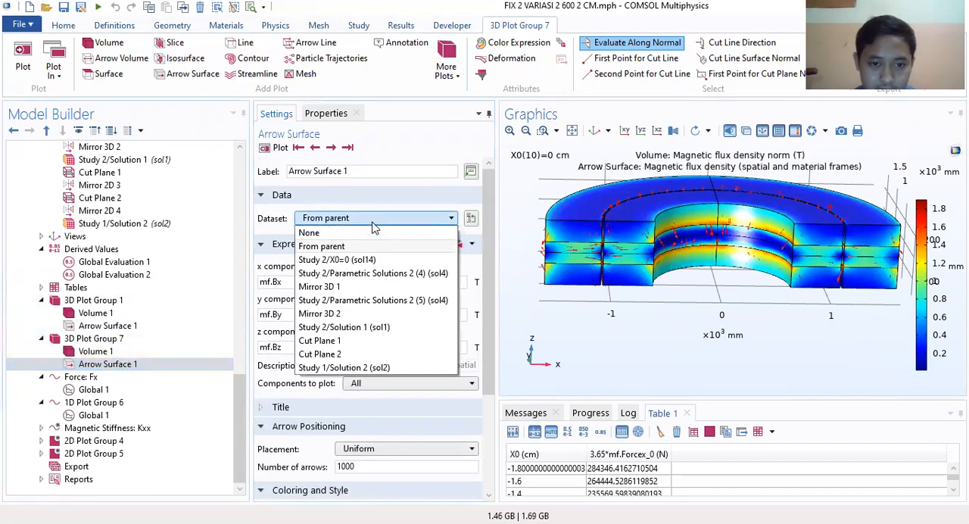
pyautogui.click(320, 314)
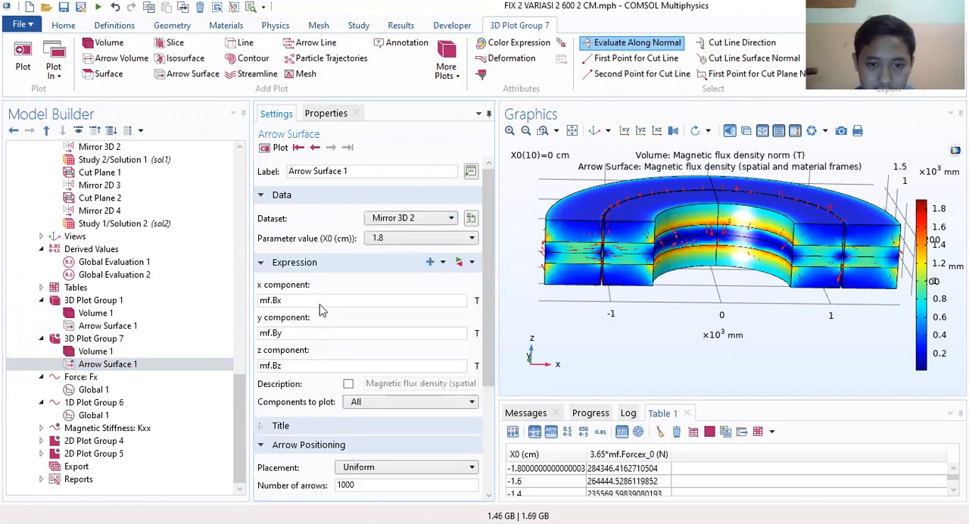
pyautogui.click(278, 150)
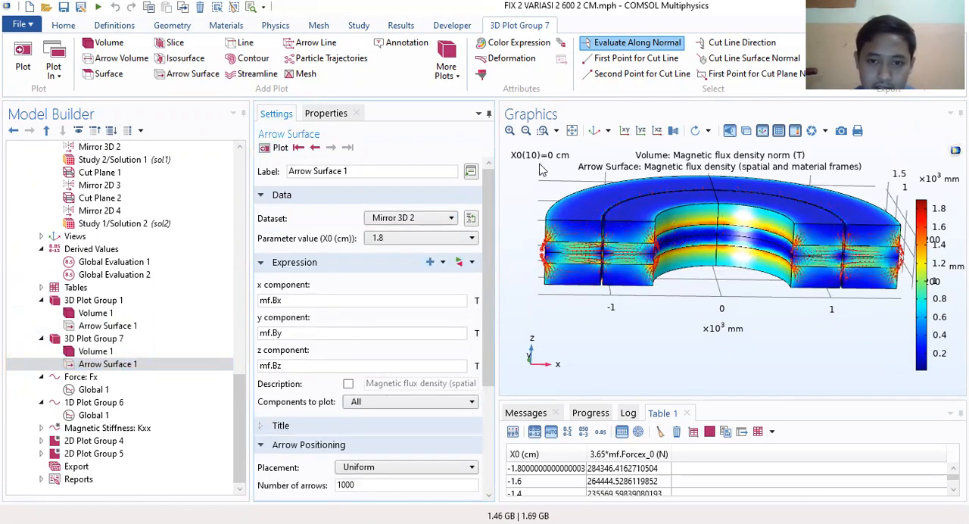
# Step: Examine the magnetic flux density arrows on the half ring's cut face at negative x
pyautogui.click(511, 131)
pyautogui.moveTo(539, 230); pyautogui.dragTo(798, 264, button='right')
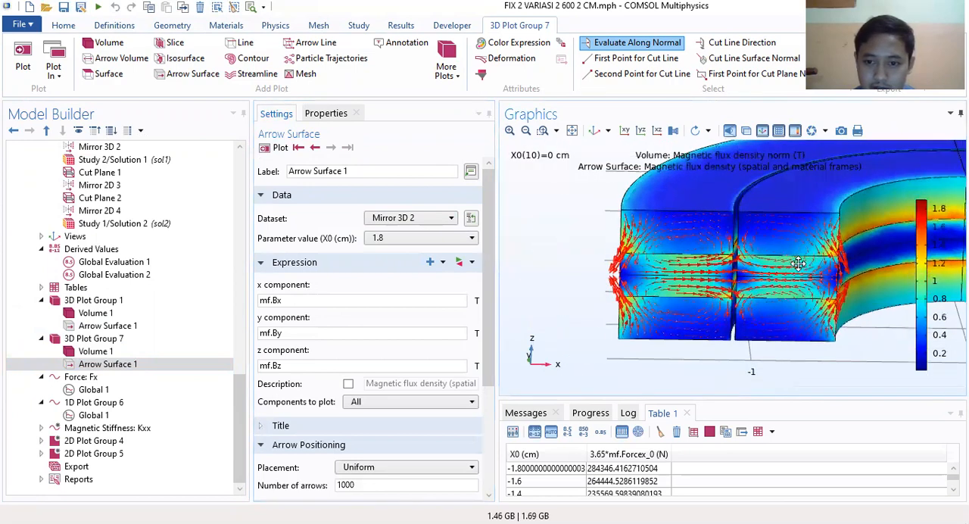
pyautogui.click(510, 131)
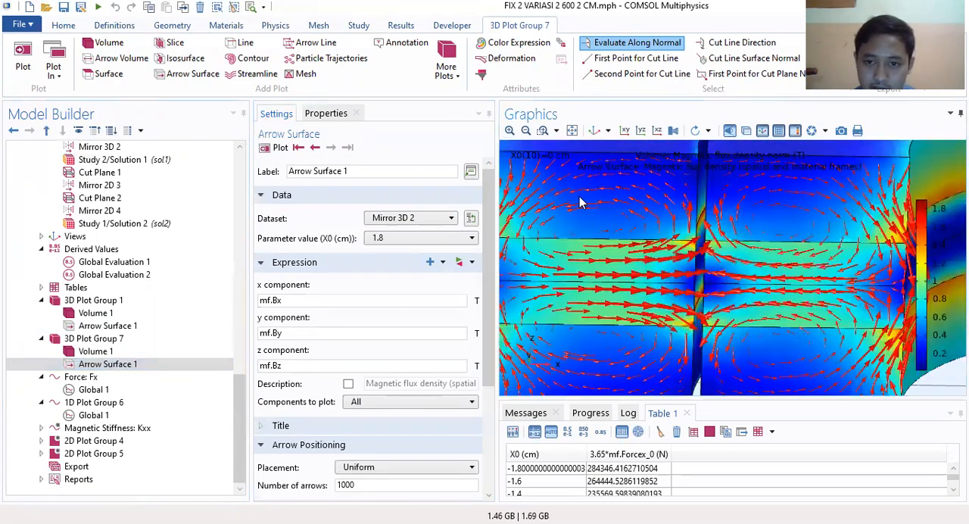
pyautogui.click(518, 133)
pyautogui.click(526, 132)
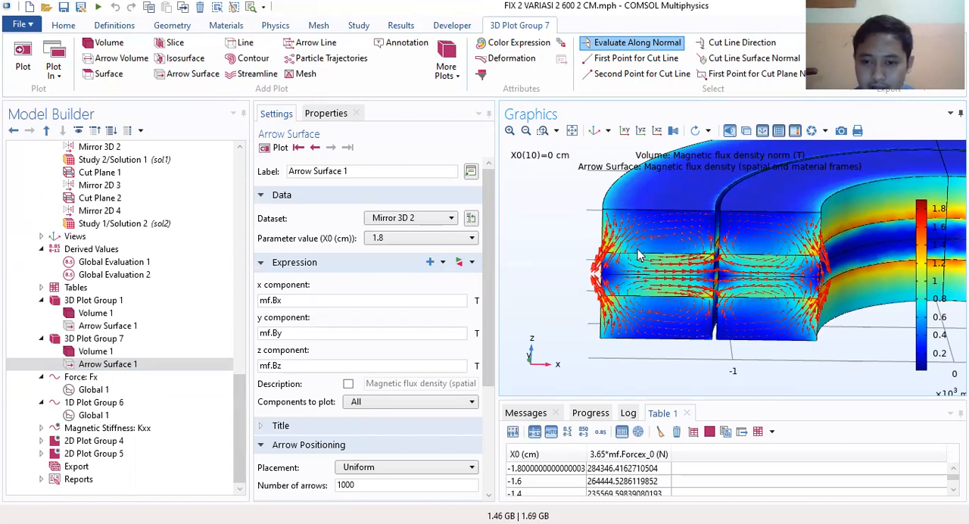
pyautogui.moveTo(708, 256); pyautogui.dragTo(648, 266)
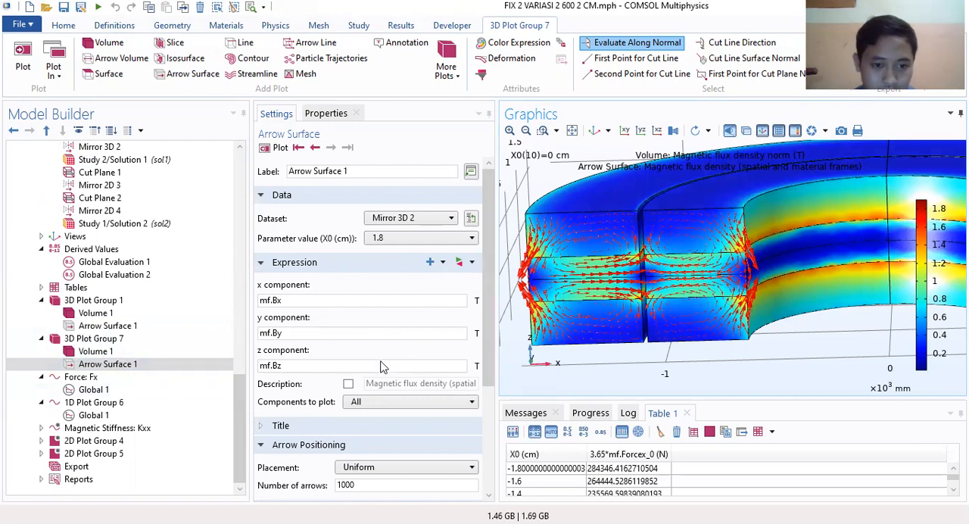
# Step: Turn on units in the color legend of 3D Plot Group 7
pyautogui.scroll(-5, 382, 367)
pyautogui.click(106, 338)
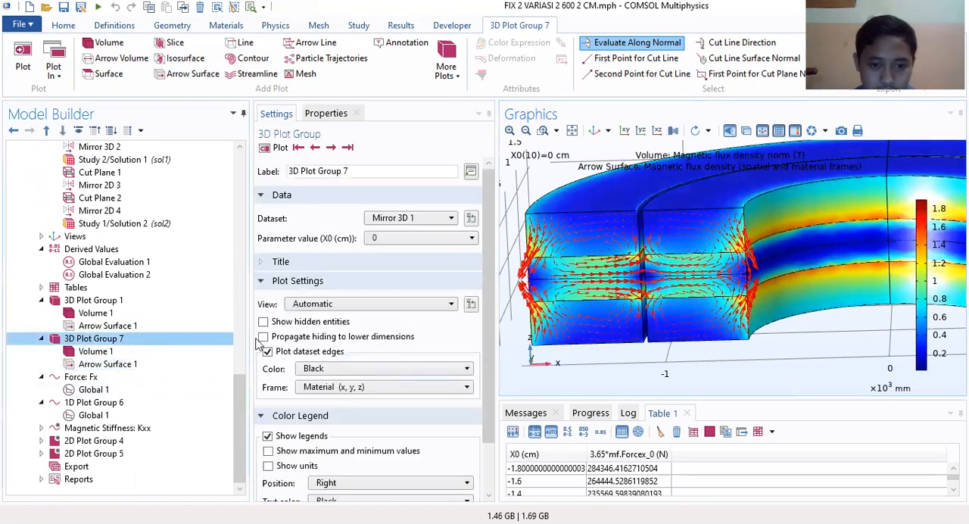
pyautogui.scroll(-1, 424, 227)
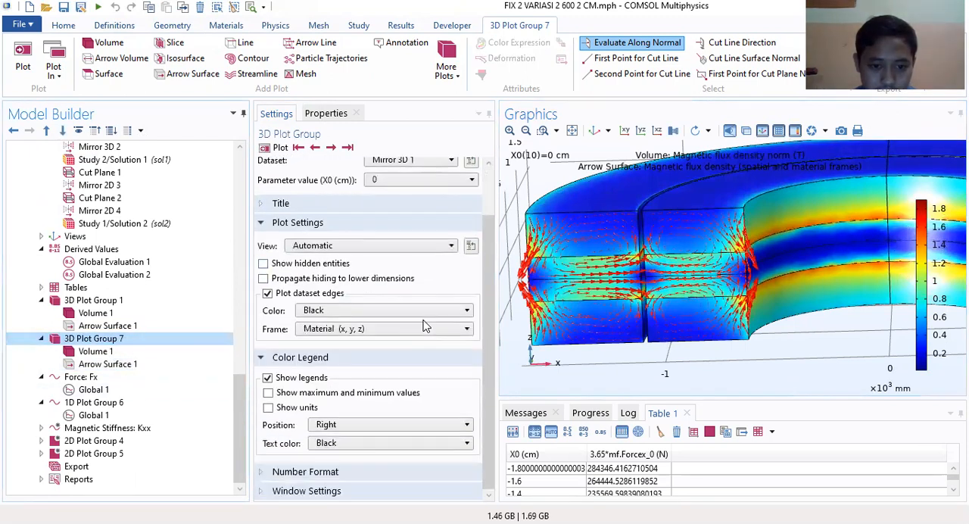
pyautogui.click(303, 474)
pyautogui.scroll(-3, 303, 476)
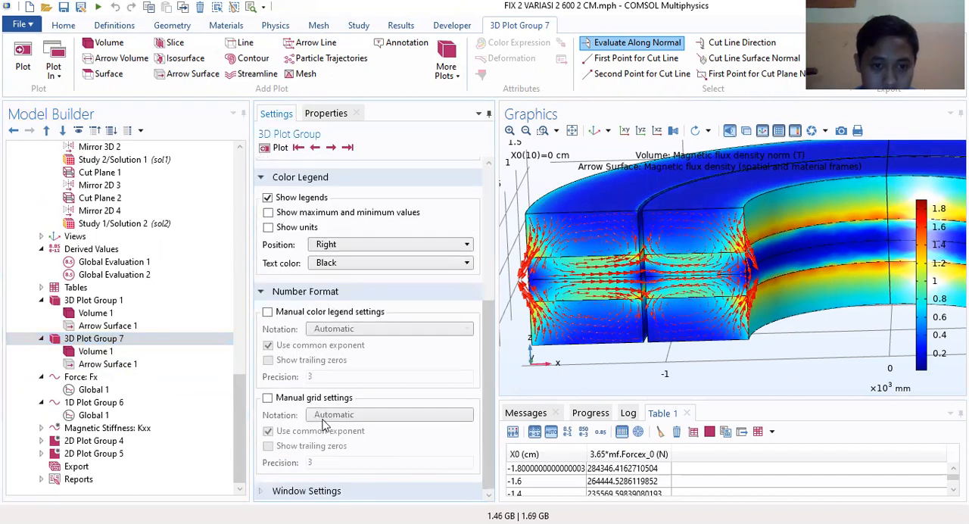
pyautogui.scroll(2, 324, 426)
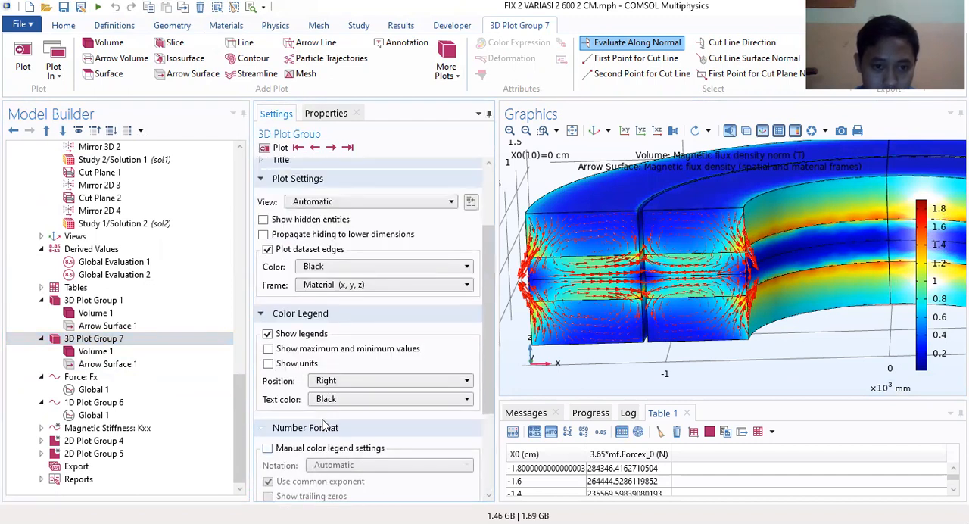
pyautogui.click(269, 364)
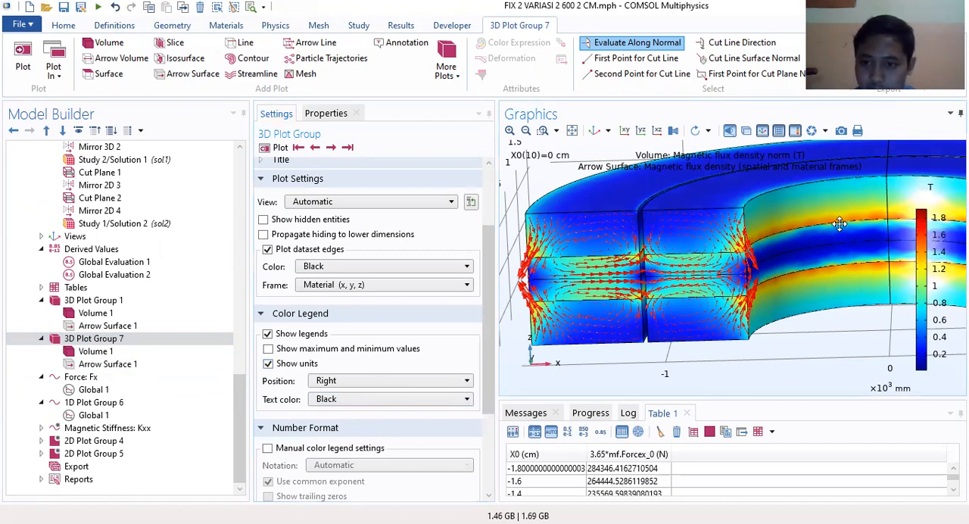
pyautogui.scroll(2, 840, 227)
pyautogui.scroll(2, 405, 260)
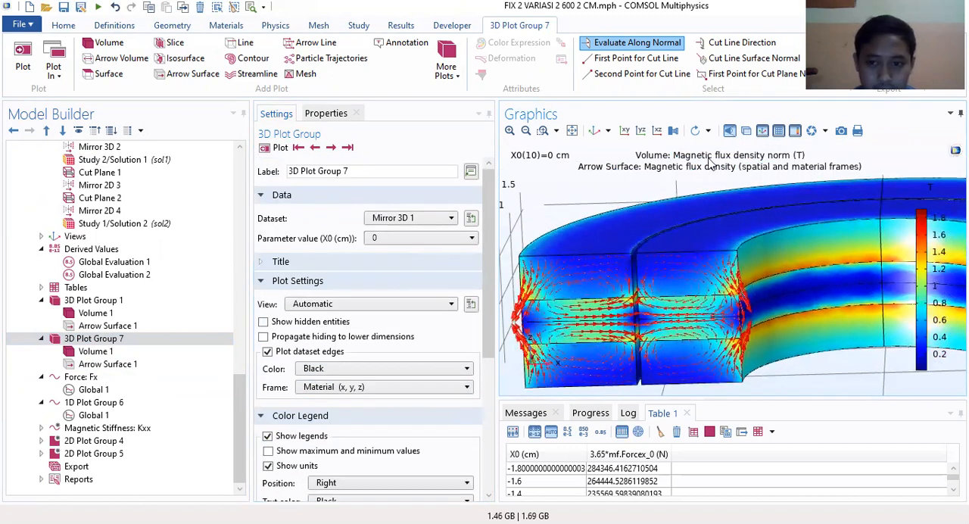
# Step: Switch the title type of 3D Plot Group 7 to Manual and select the end of its title text
pyautogui.moveTo(657, 247); pyautogui.dragTo(735, 228, button='right')
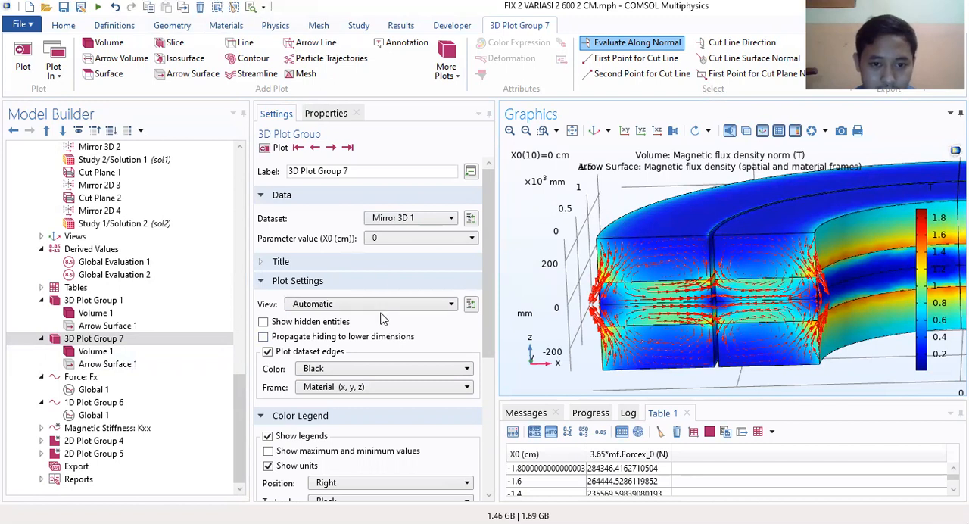
pyautogui.click(318, 263)
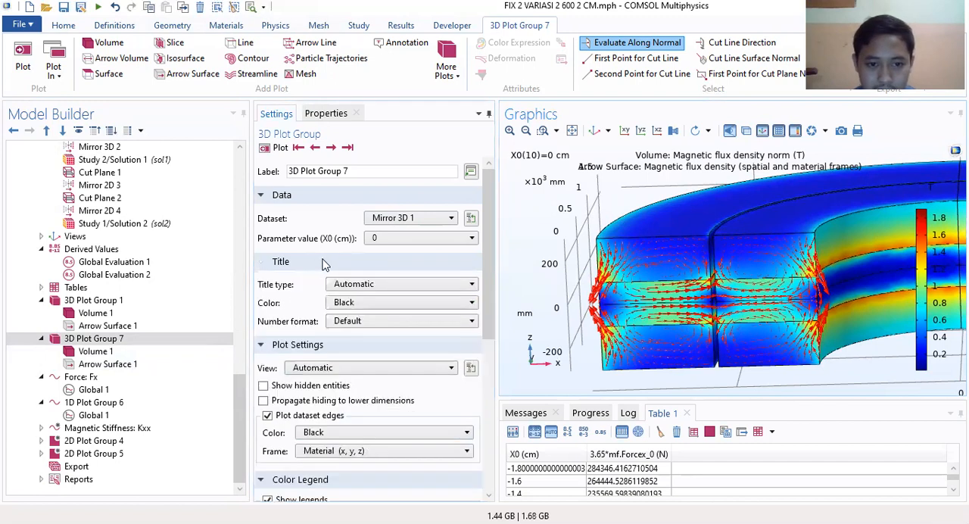
pyautogui.click(372, 284)
pyautogui.click(352, 323)
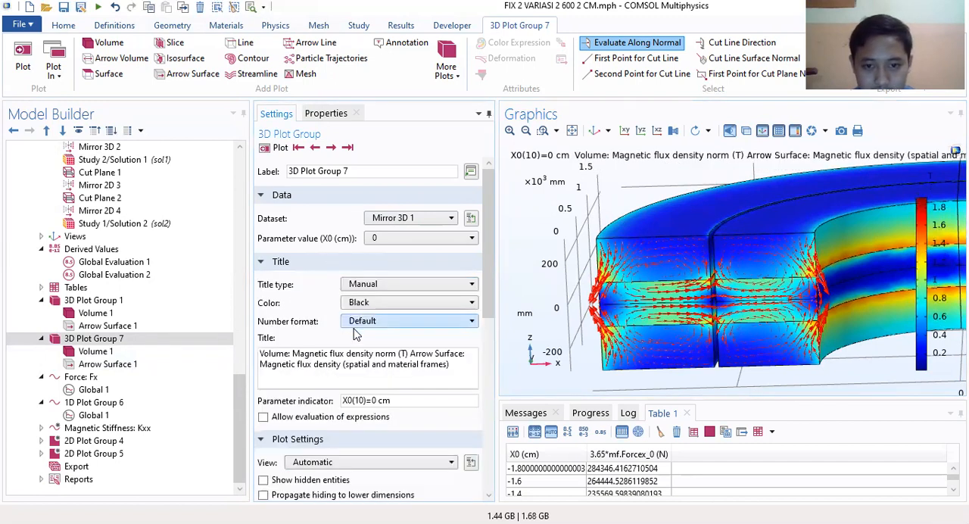
pyautogui.moveTo(459, 365); pyautogui.dragTo(351, 355)
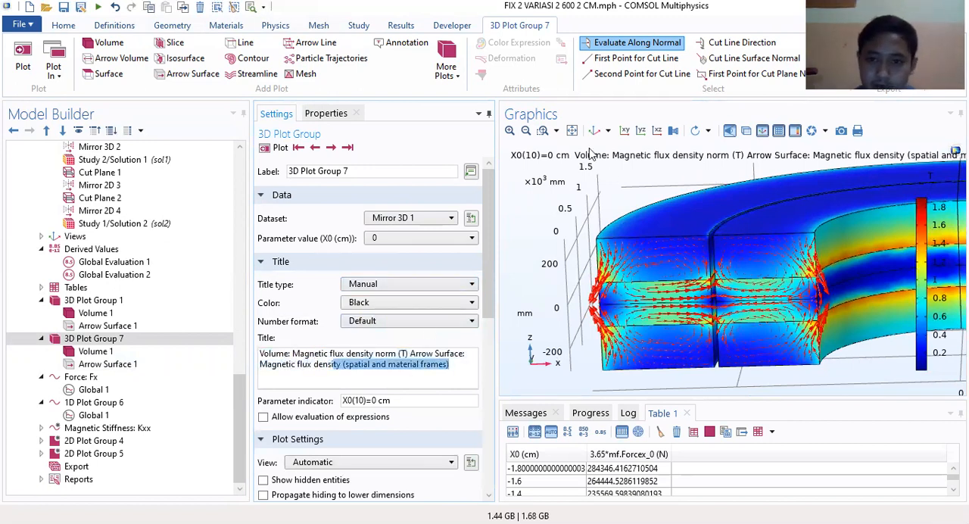
# Step: Enlarge the graphics area and frame the whole half ring in a tilted view that shows its top and both cut faces
pyautogui.click(626, 132)
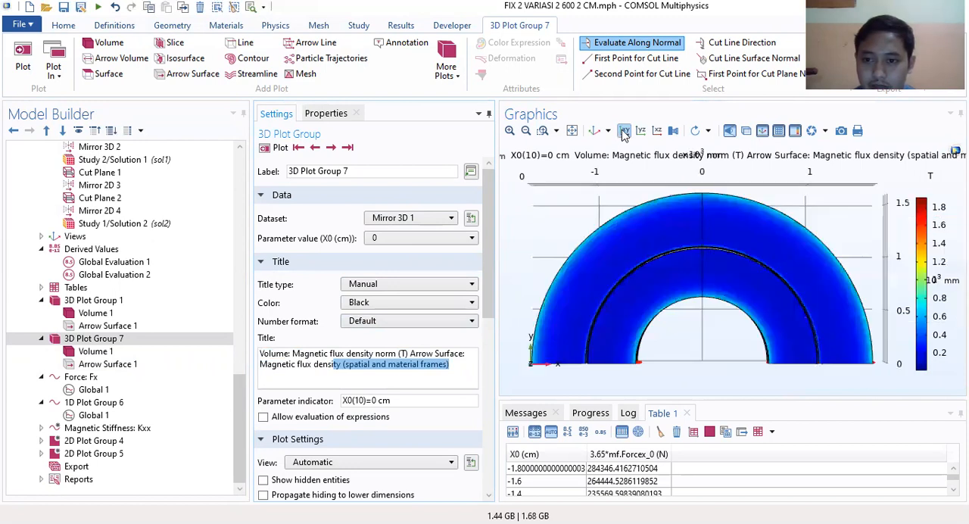
pyautogui.click(641, 131)
pyautogui.click(657, 131)
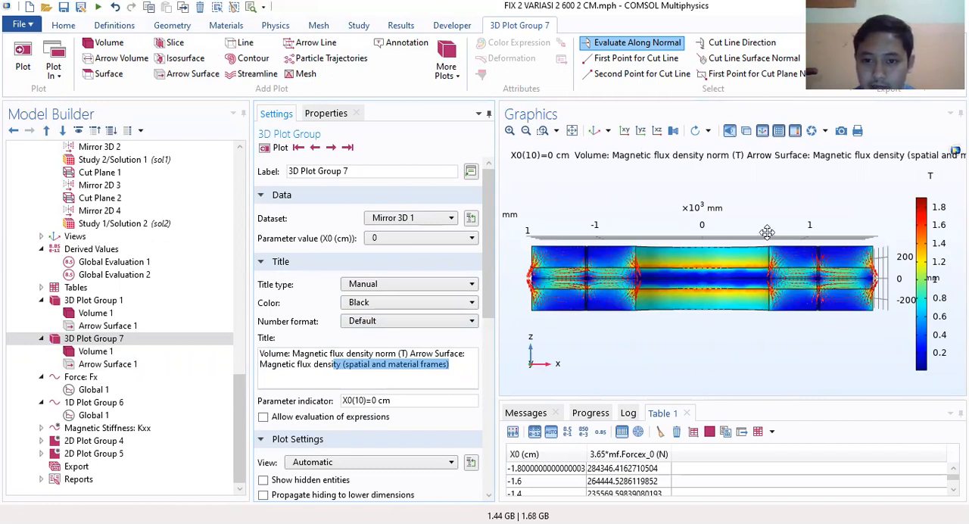
pyautogui.moveTo(599, 352); pyautogui.dragTo(635, 331, button='right')
pyautogui.moveTo(634, 406); pyautogui.dragTo(634, 476)
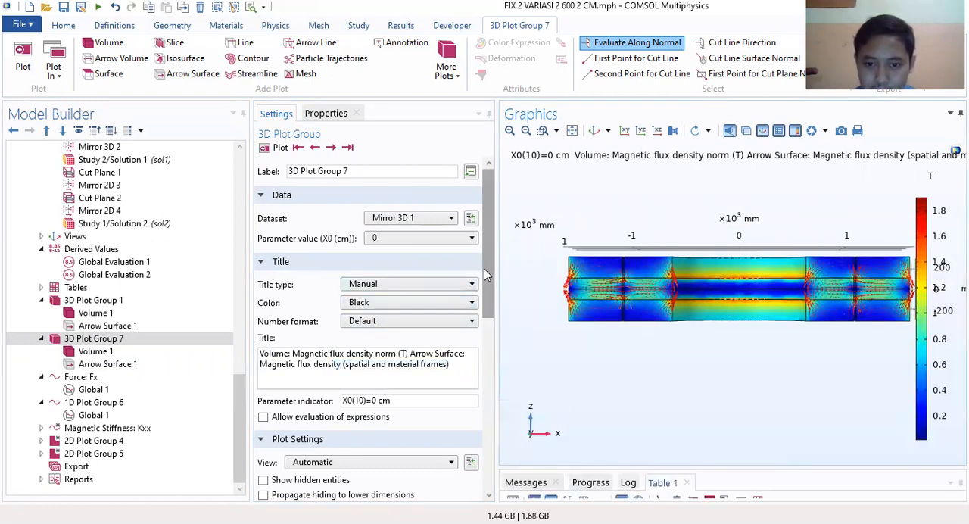
pyautogui.moveTo(497, 270); pyautogui.dragTo(415, 271)
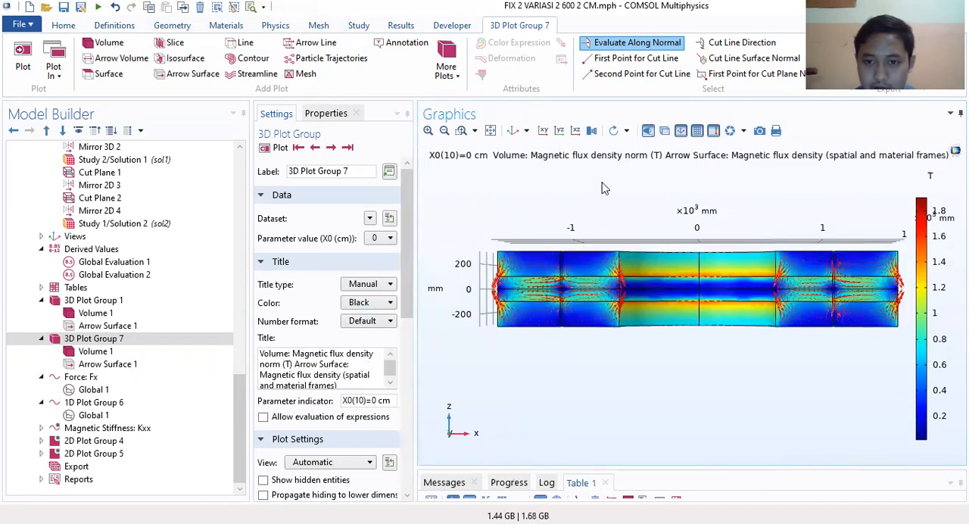
pyautogui.click(461, 131)
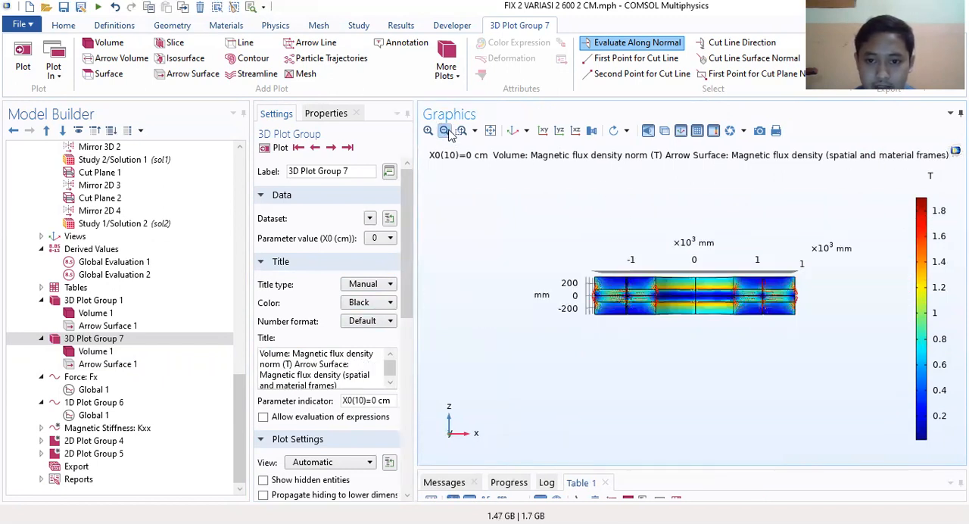
pyautogui.click(461, 131)
pyautogui.moveTo(574, 258); pyautogui.dragTo(830, 345)
pyautogui.moveTo(702, 281); pyautogui.dragTo(705, 328)
pyautogui.moveTo(714, 288); pyautogui.dragTo(719, 307)
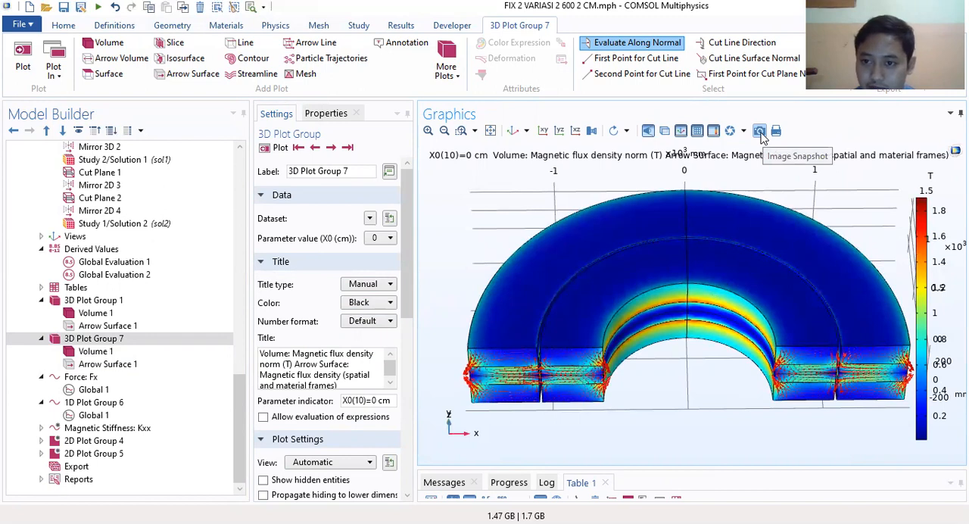
# Step: Export an image snapshot of 3D Plot Group 7 to the Desktop as a PNG with zoom extents enabled
pyautogui.click(759, 131)
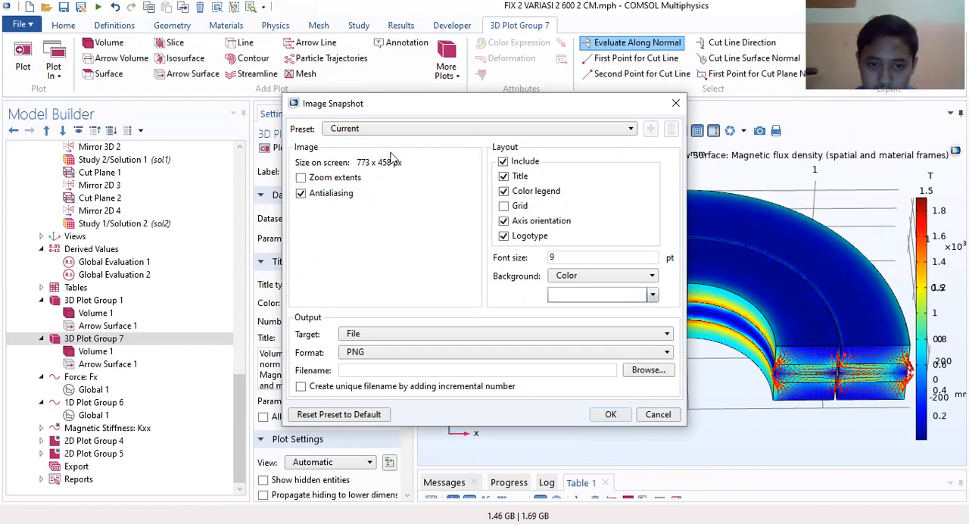
pyautogui.moveTo(540, 103); pyautogui.dragTo(612, 99)
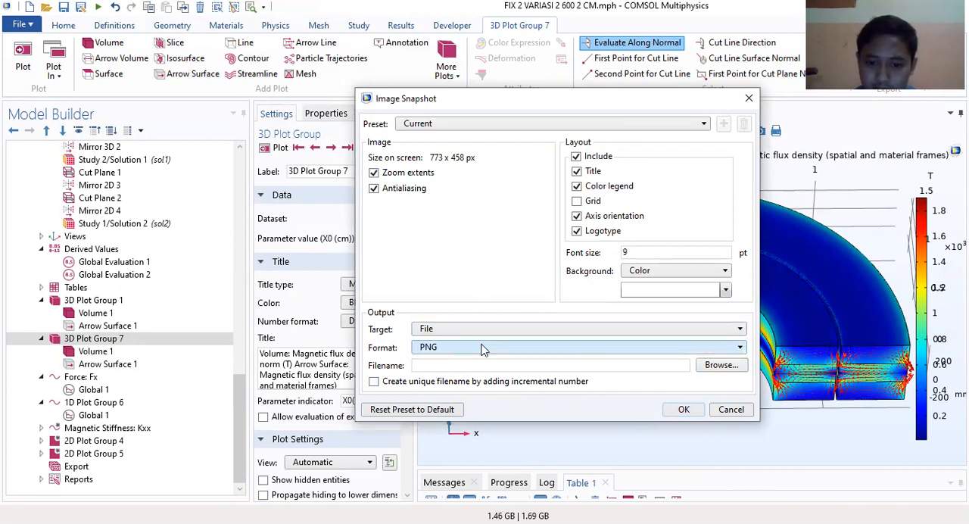
pyautogui.click(685, 410)
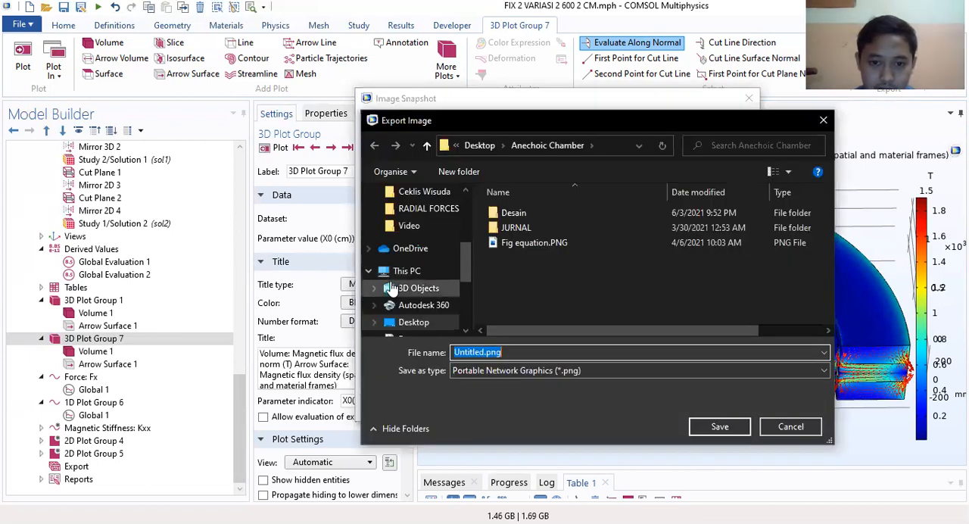
pyautogui.click(418, 323)
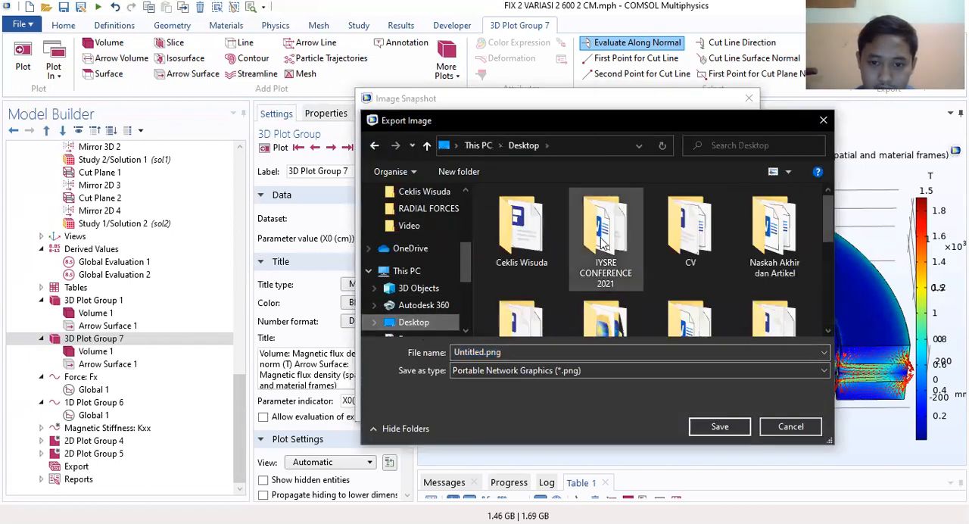
pyautogui.scroll(-3, 575, 303)
pyautogui.click(719, 427)
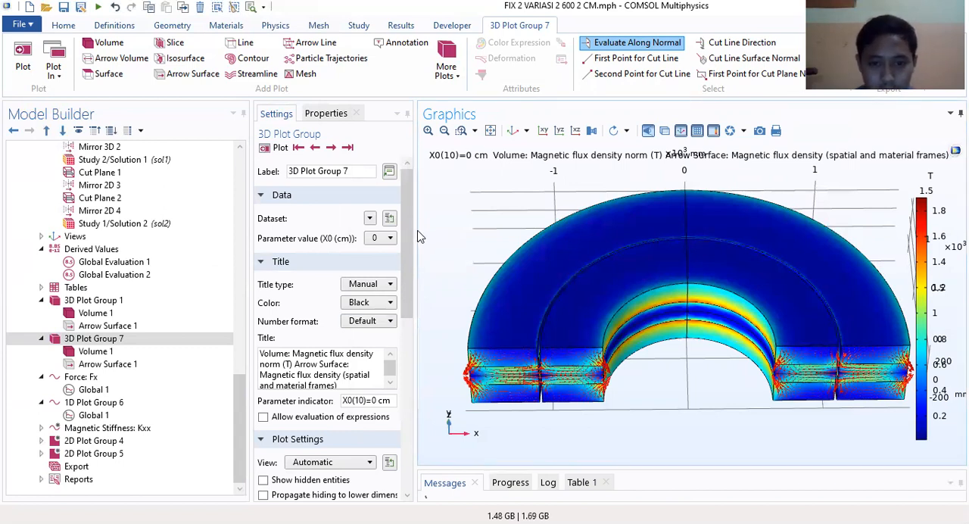
# Step: Review the plots of 3D Plot Group 1 and 2D Plot Group 4, and open 2D Plot Group 5
pyautogui.moveTo(417, 235)
pyautogui.mouseDown()
pyautogui.moveTo(450, 234)
pyautogui.moveTo(413, 235)
pyautogui.mouseUp()
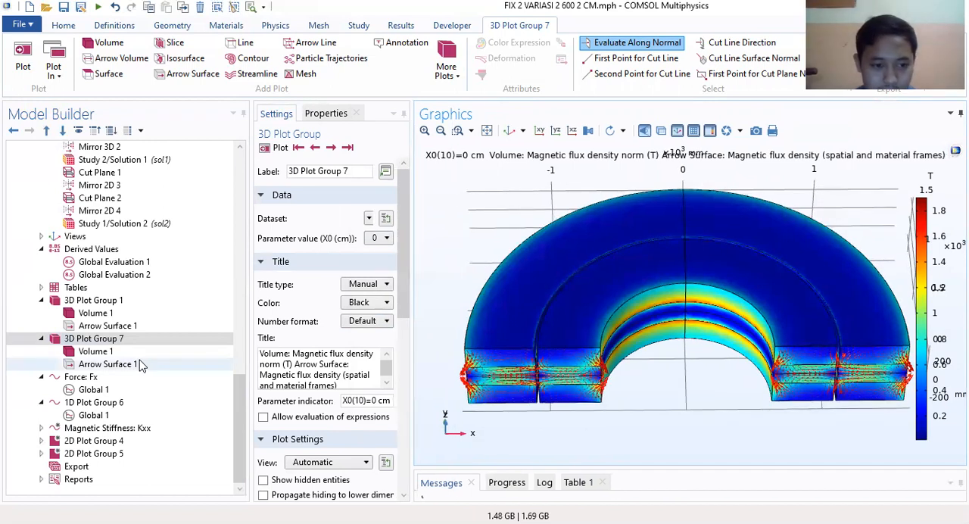
pyautogui.click(93, 301)
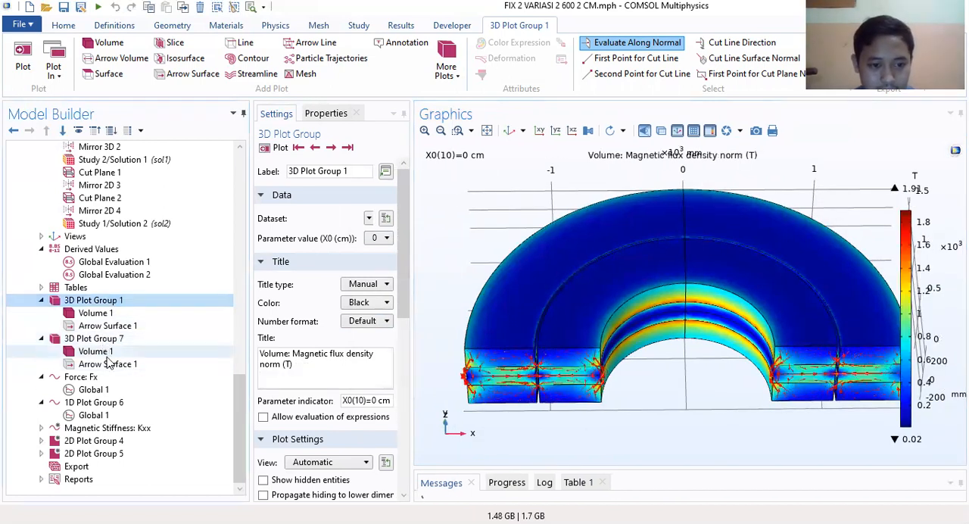
pyautogui.click(103, 442)
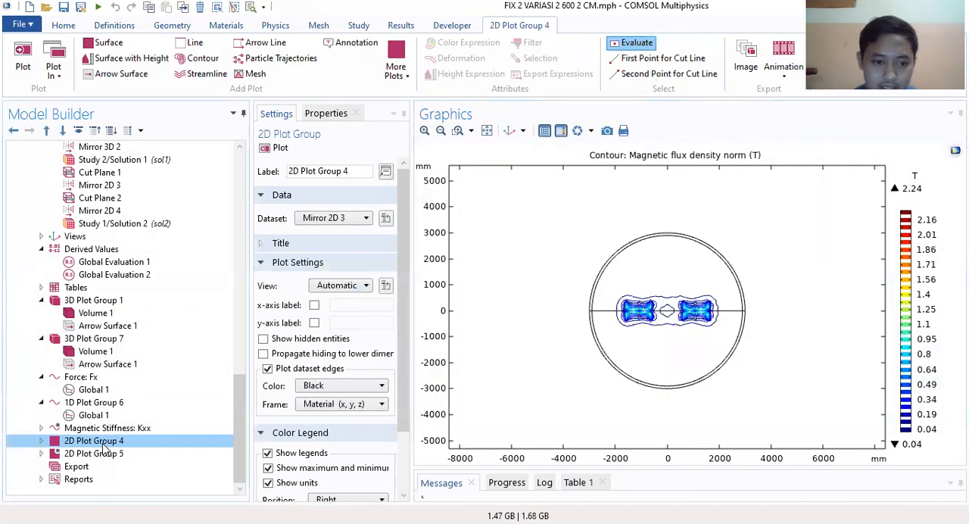
pyautogui.click(110, 453)
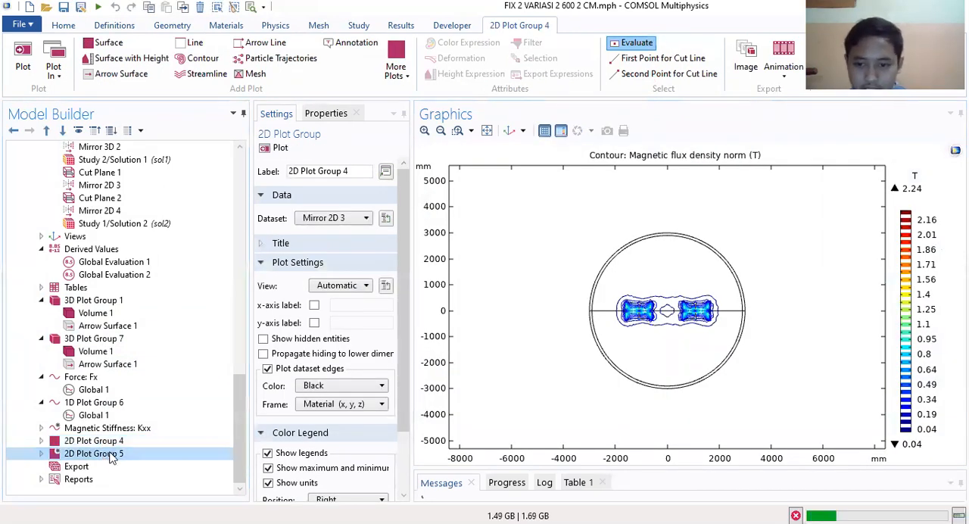
# Step: Open 2D Plot Group 4 and resize the panes to widen the settings and enlarge the message area
pyautogui.click(112, 442)
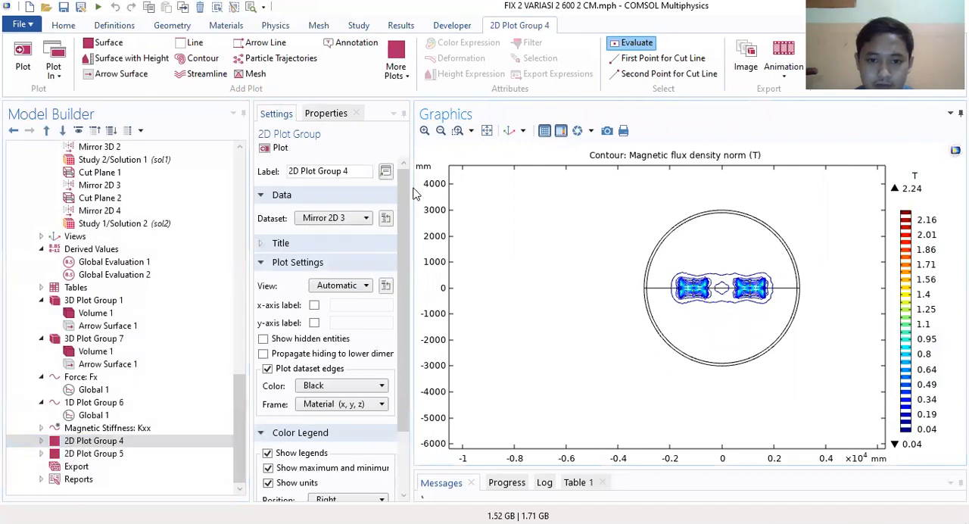
pyautogui.moveTo(460, 195); pyautogui.dragTo(554, 210)
pyautogui.moveTo(740, 470); pyautogui.dragTo(746, 334)
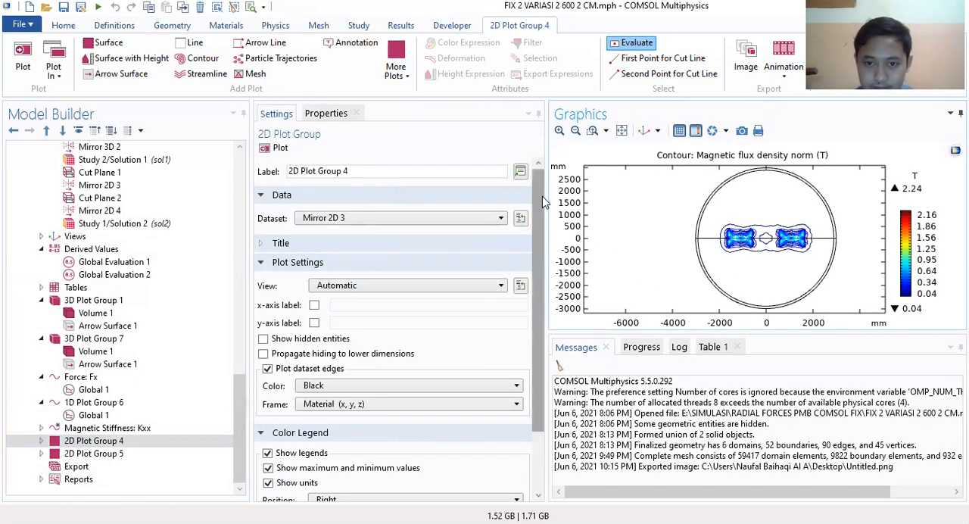
pyautogui.moveTo(544, 202); pyautogui.dragTo(479, 205)
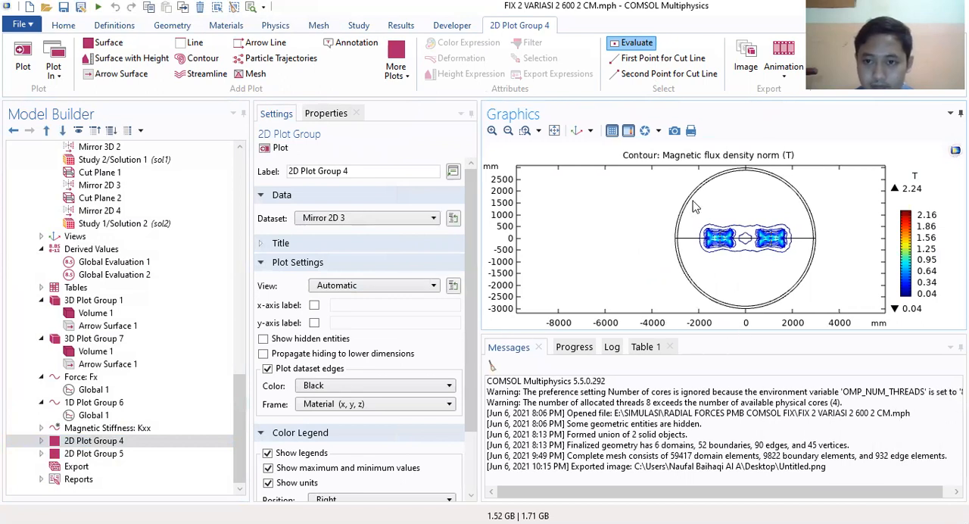
pyautogui.moveTo(730, 333); pyautogui.dragTo(730, 350)
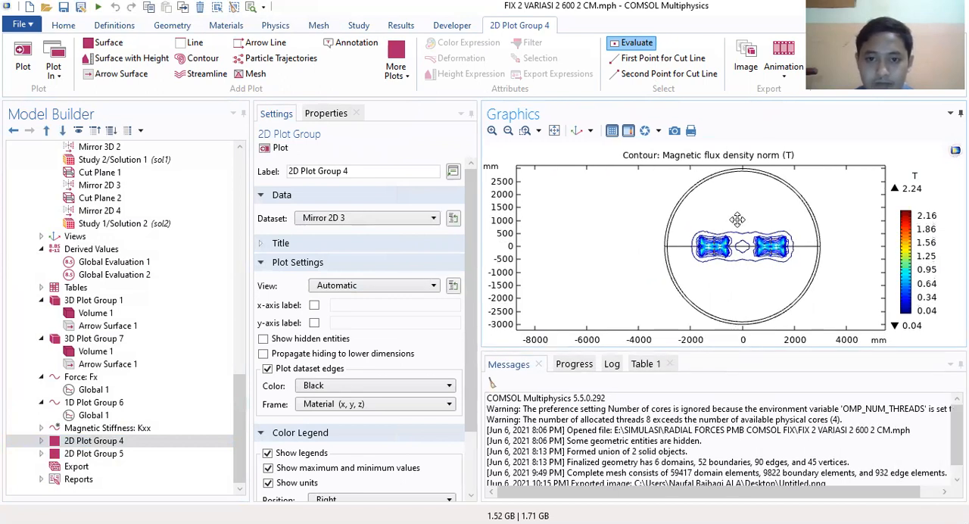
# Step: Examine the flux density contours of 2D Plot Group 4 close up, with both magnet cross-sections in view
pyautogui.click(490, 132)
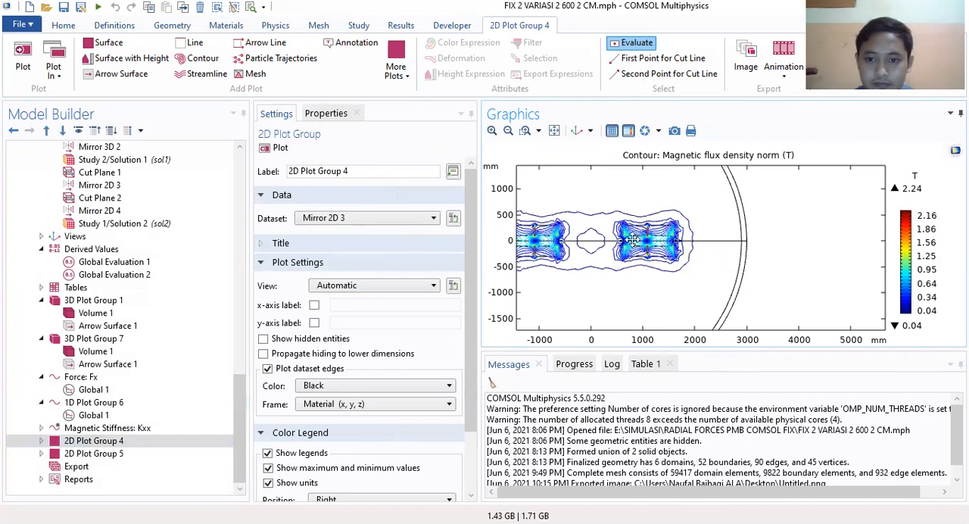
pyautogui.moveTo(628, 235); pyautogui.dragTo(739, 246)
pyautogui.click(491, 132)
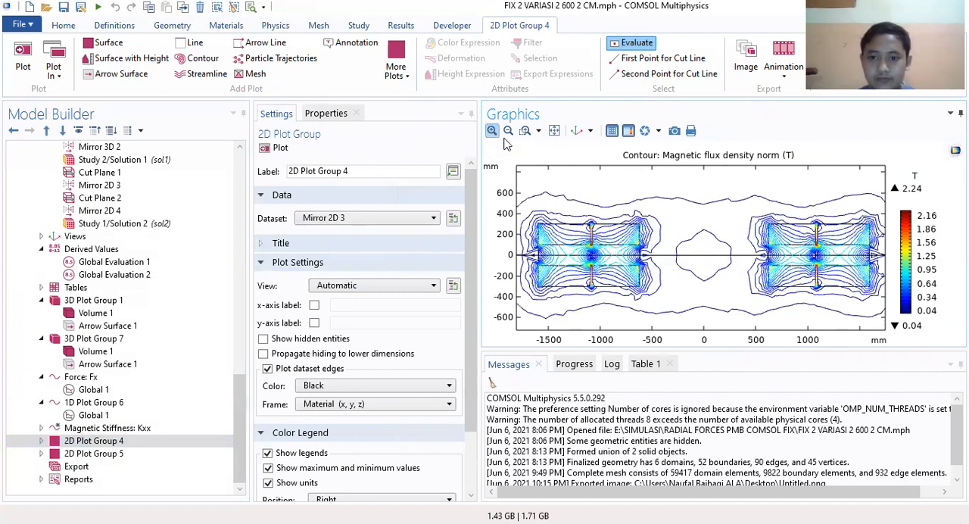
pyautogui.moveTo(666, 238); pyautogui.dragTo(660, 235)
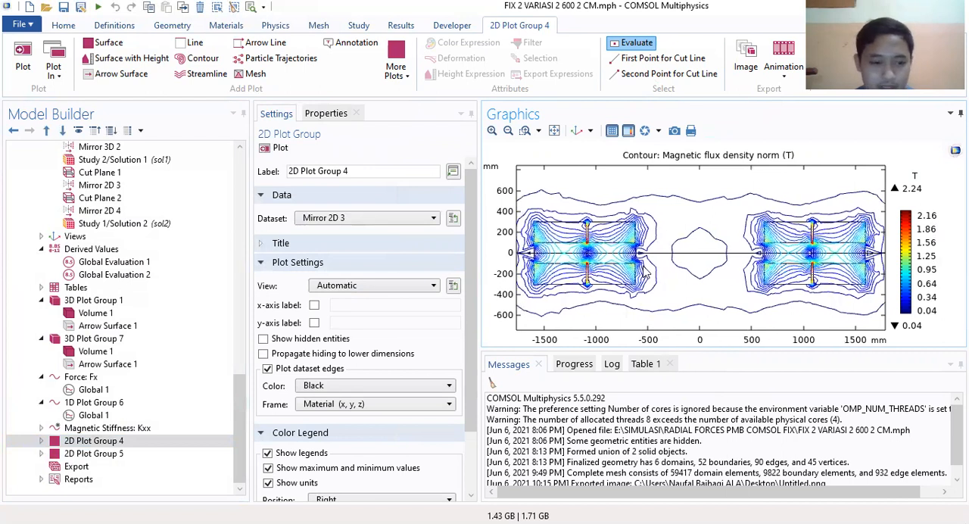
# Step: Review the Study 2/Parametric Solutions 2 (5) and Study 2/Solution 1 datasets and inspect the geometry in the xy, yz and xz views
pyautogui.scroll(5, 193, 280)
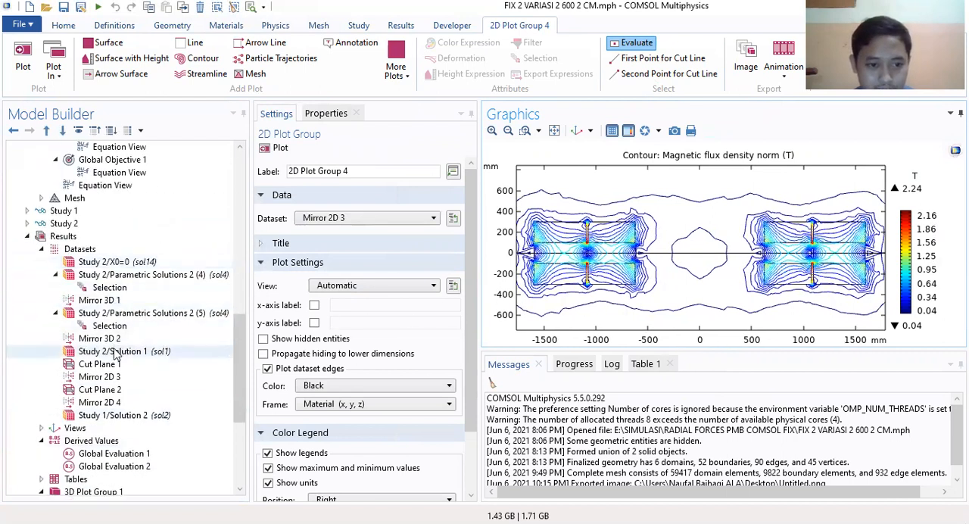
pyautogui.click(114, 314)
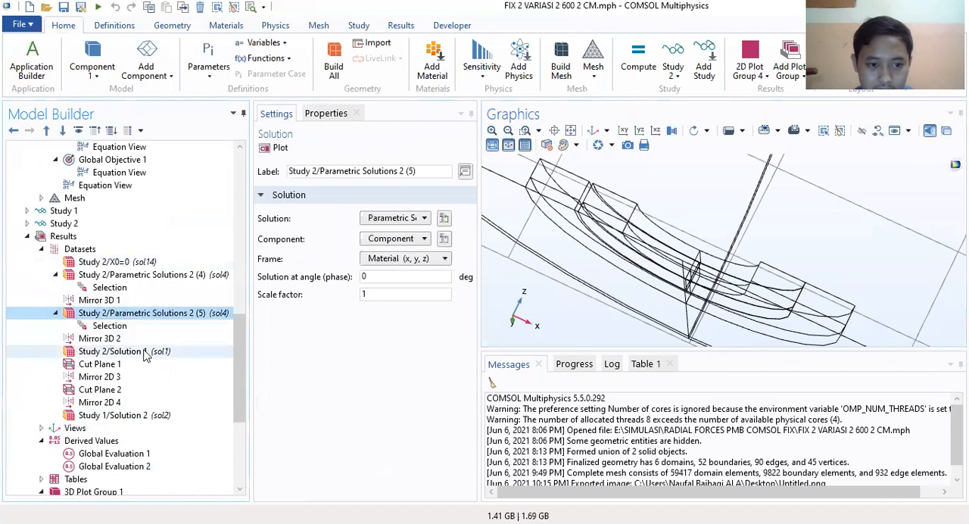
pyautogui.click(141, 354)
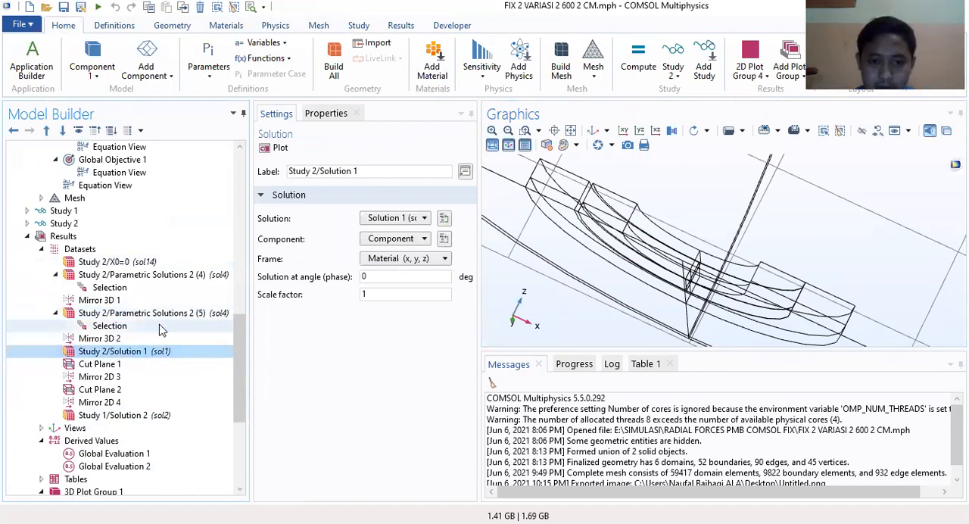
pyautogui.click(622, 134)
pyautogui.click(623, 132)
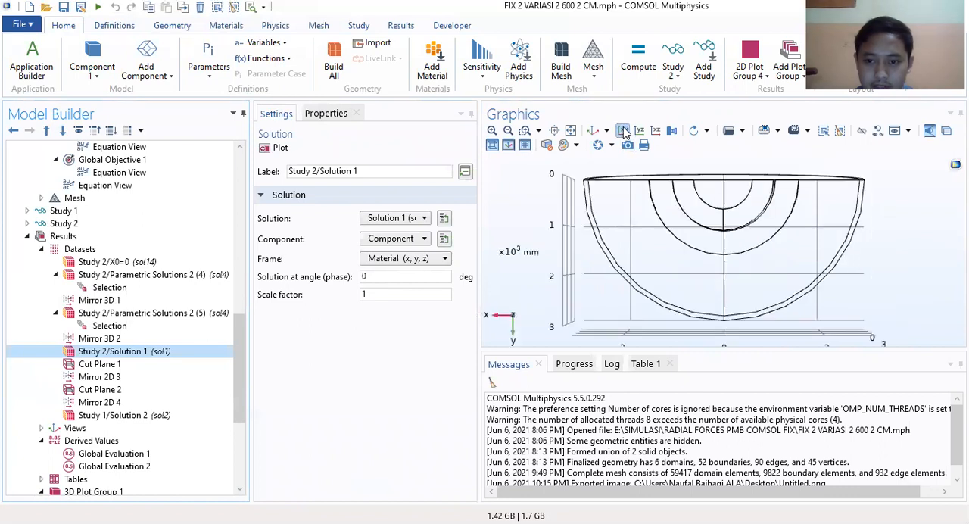
pyautogui.moveTo(756, 297); pyautogui.dragTo(757, 236)
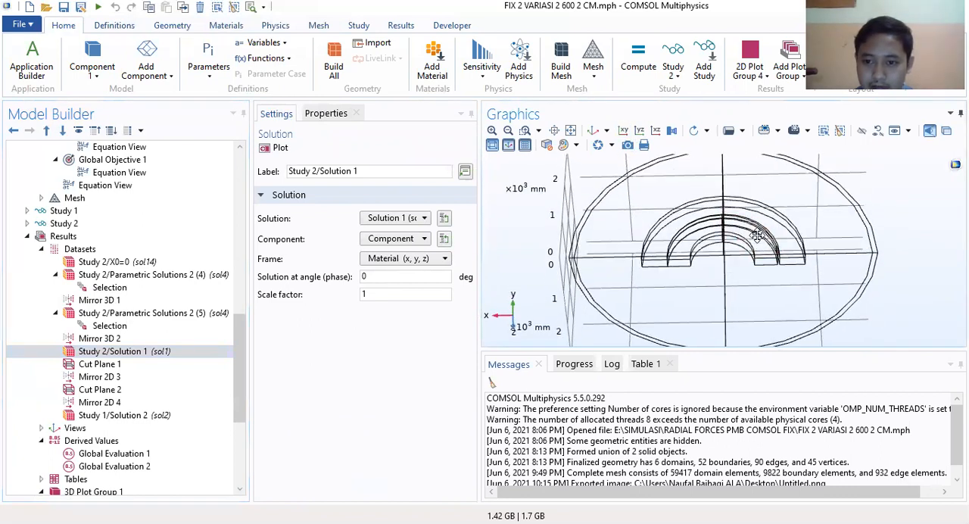
pyautogui.click(640, 132)
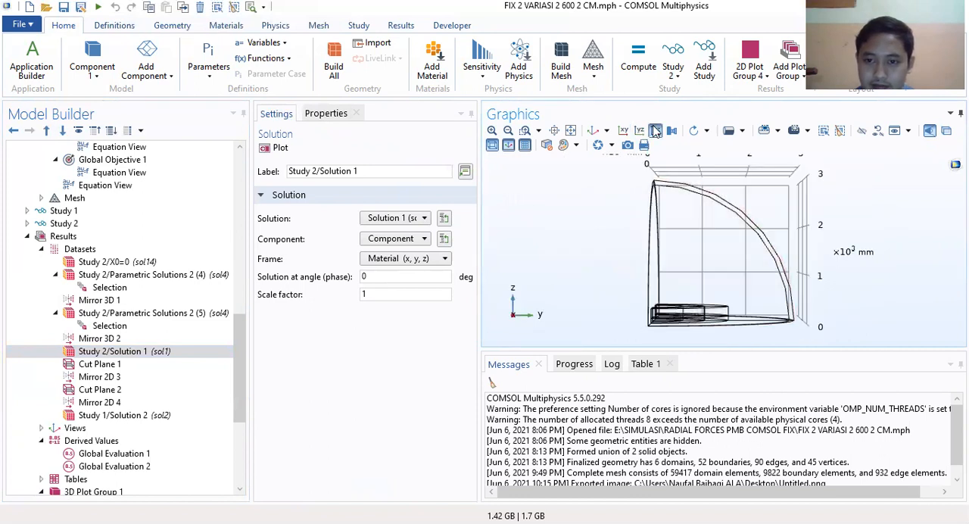
pyautogui.click(655, 132)
pyautogui.moveTo(726, 326); pyautogui.dragTo(802, 284)
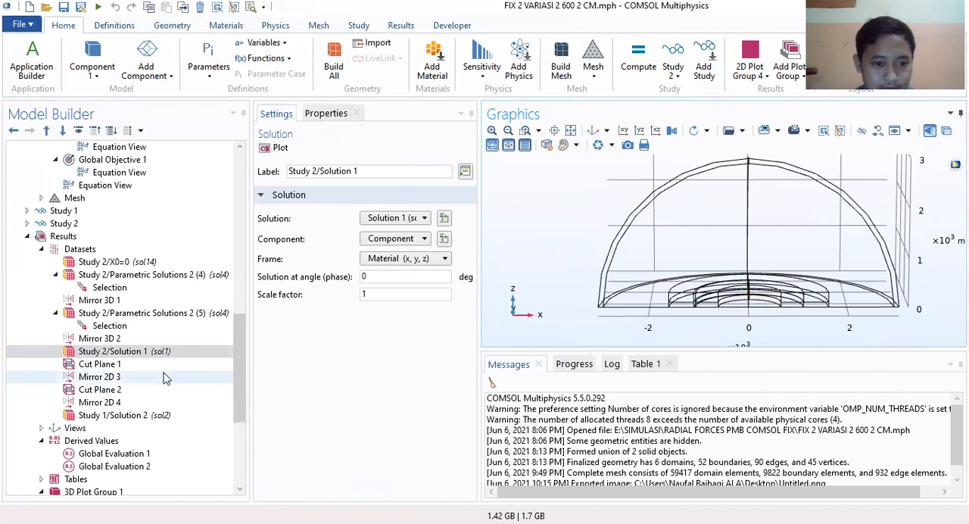
# Step: Plot the Cut Plane 1 dataset and inspect its xz-plane at y-coordinate 0 from a slightly rotated view
pyautogui.click(100, 367)
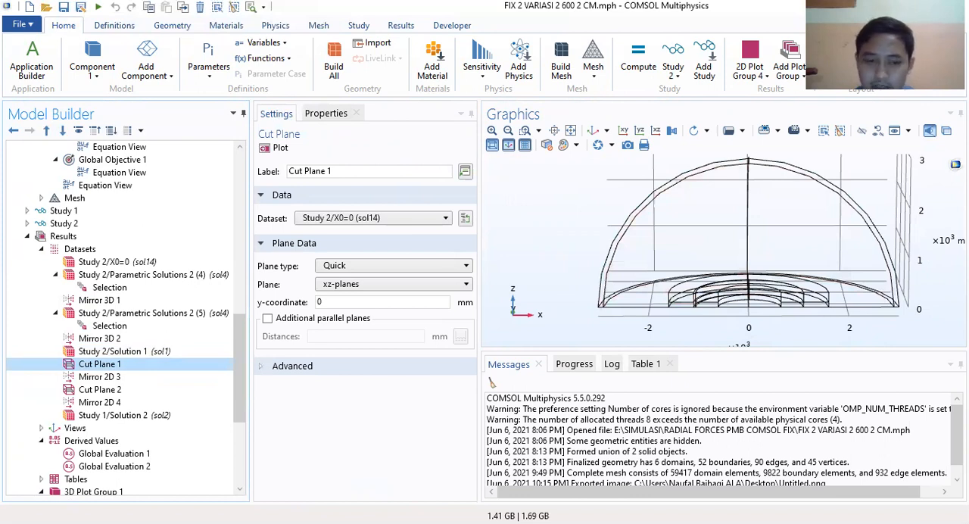
pyautogui.click(278, 147)
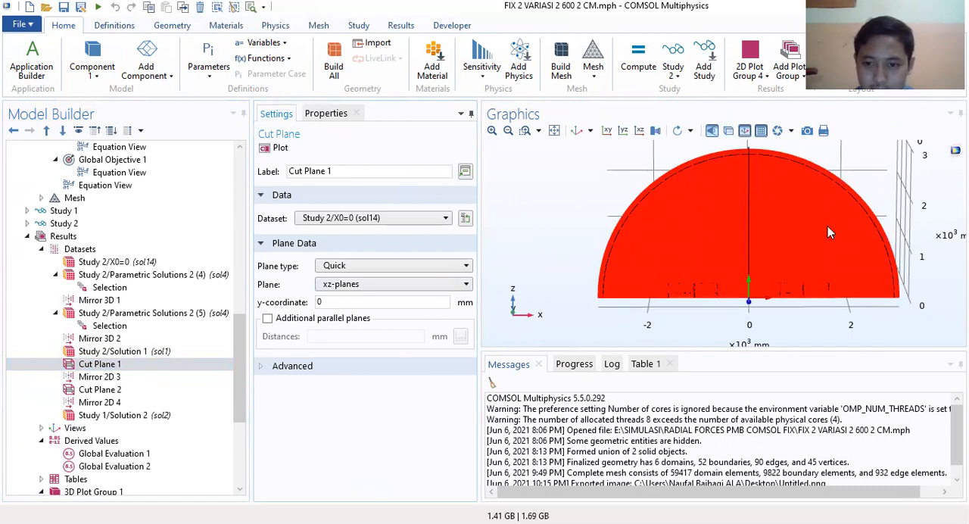
pyautogui.moveTo(755, 244)
pyautogui.mouseDown()
pyautogui.moveTo(843, 280)
pyautogui.moveTo(740, 252)
pyautogui.moveTo(748, 254)
pyautogui.mouseUp()
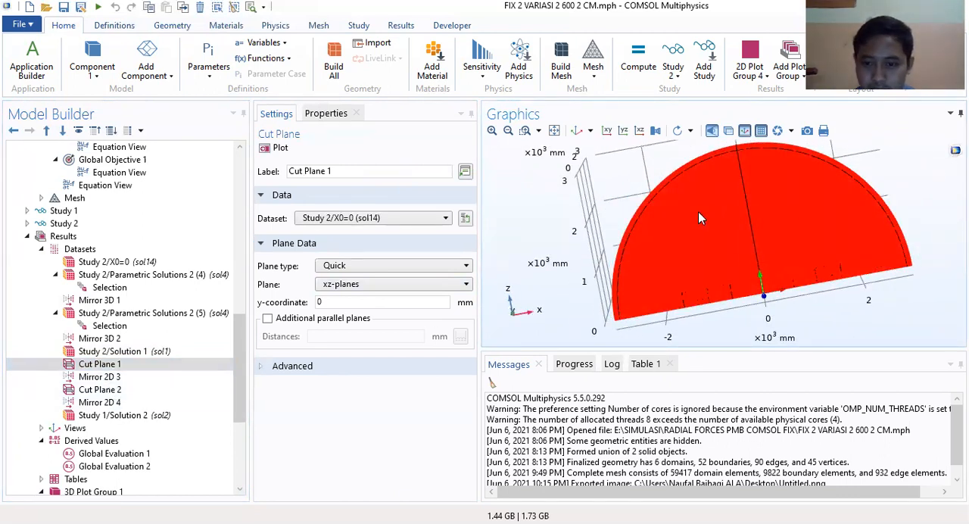
pyautogui.moveTo(726, 274); pyautogui.dragTo(653, 302)
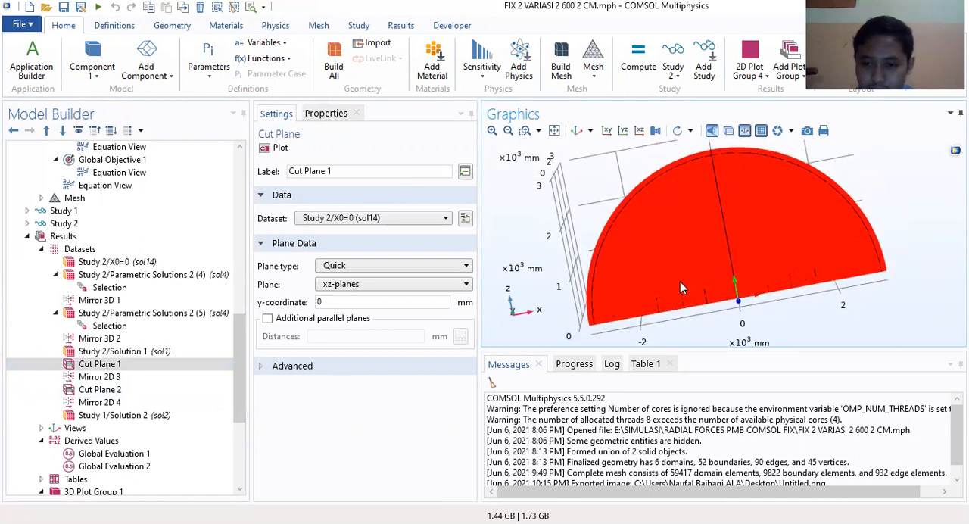
pyautogui.moveTo(680, 288); pyautogui.dragTo(672, 211, button='right')
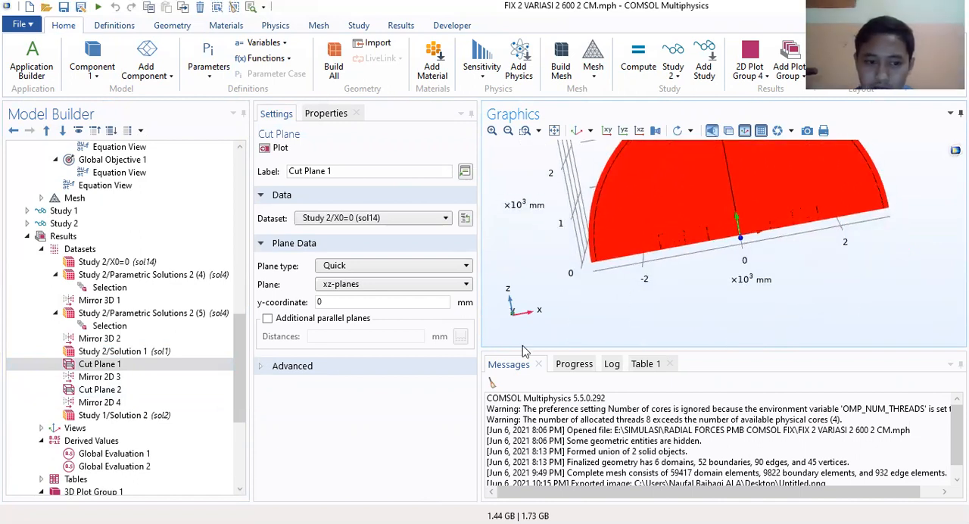
# Step: Show the additional dataset types that can be added to the results
pyautogui.click(396, 27)
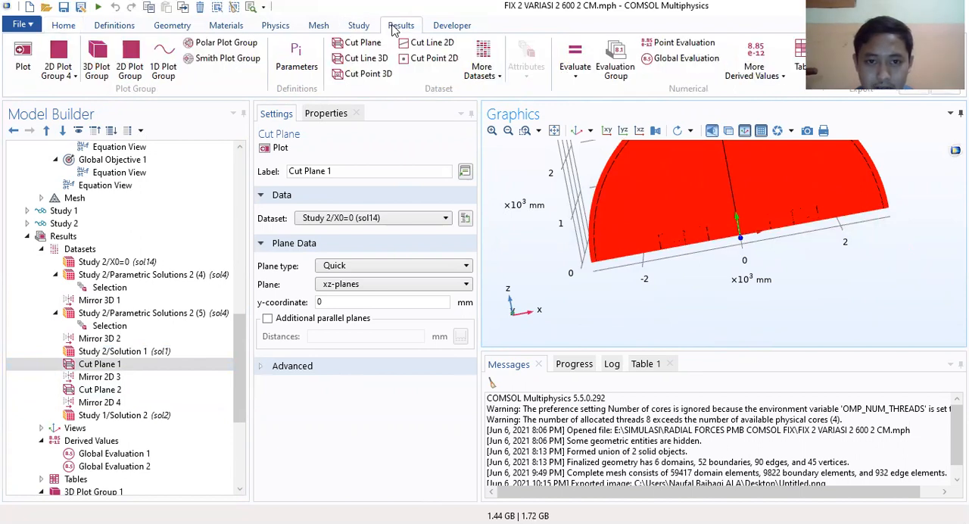
pyautogui.click(358, 27)
pyautogui.click(398, 26)
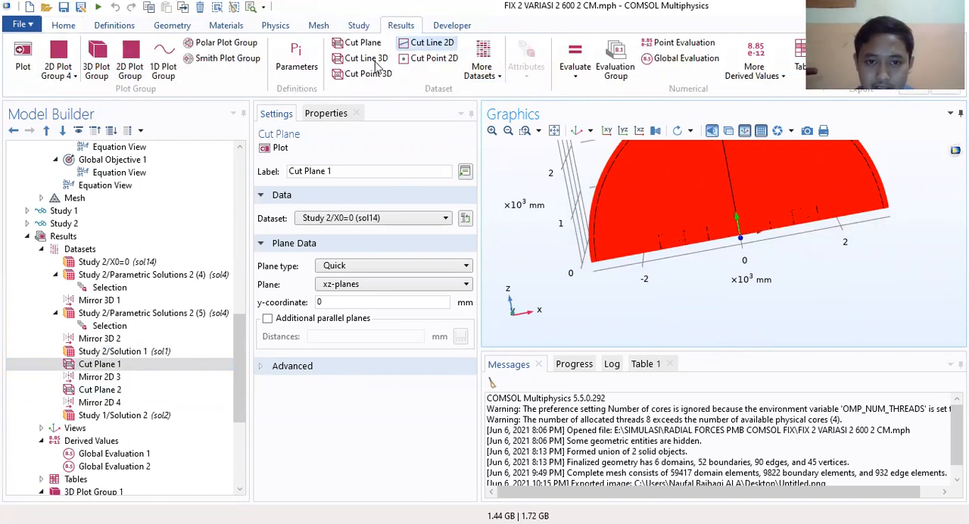
pyautogui.click(482, 60)
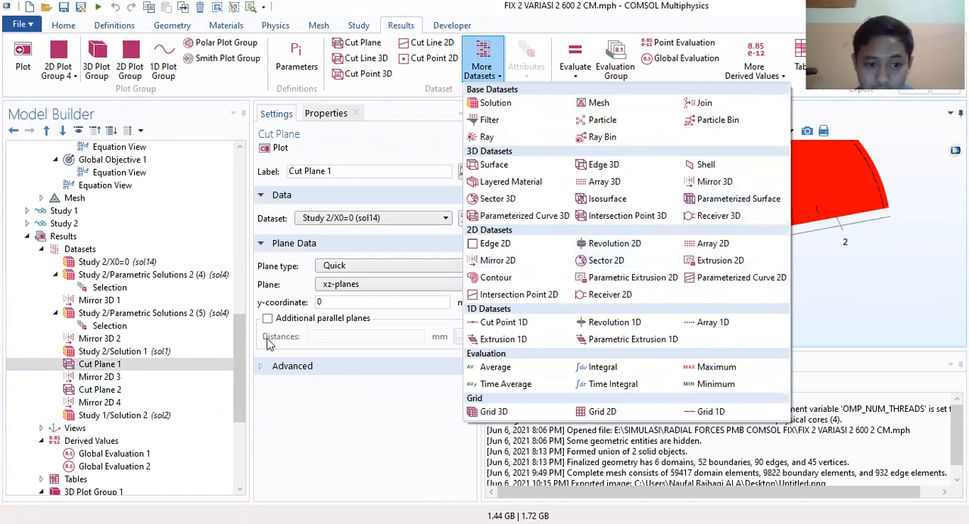
# Step: Plot the Mirror 2D 3 dataset and view its full mirrored cross-section
pyautogui.click(107, 377)
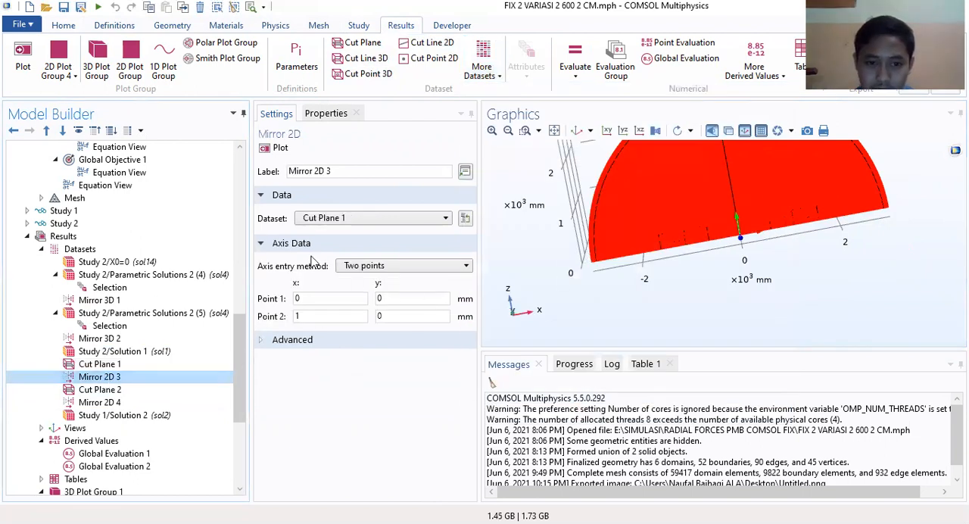
pyautogui.click(280, 149)
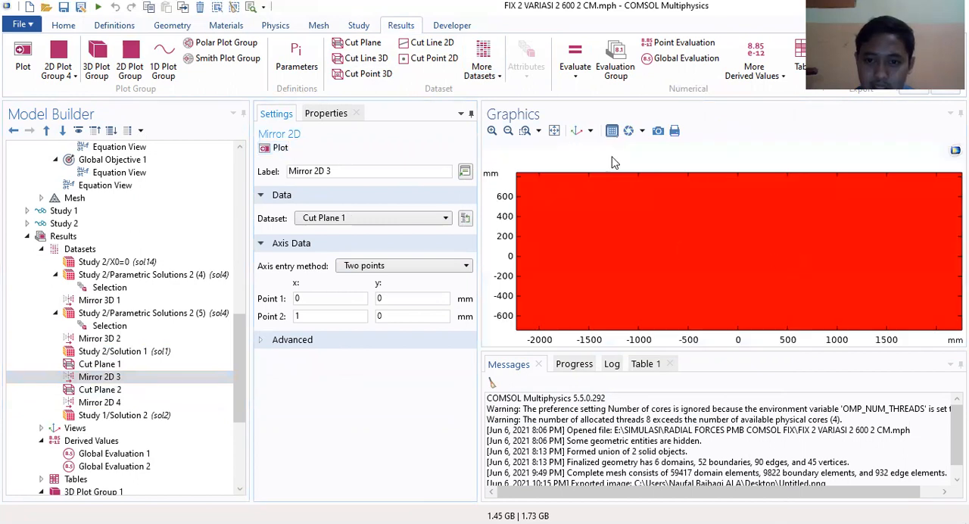
pyautogui.click(508, 131)
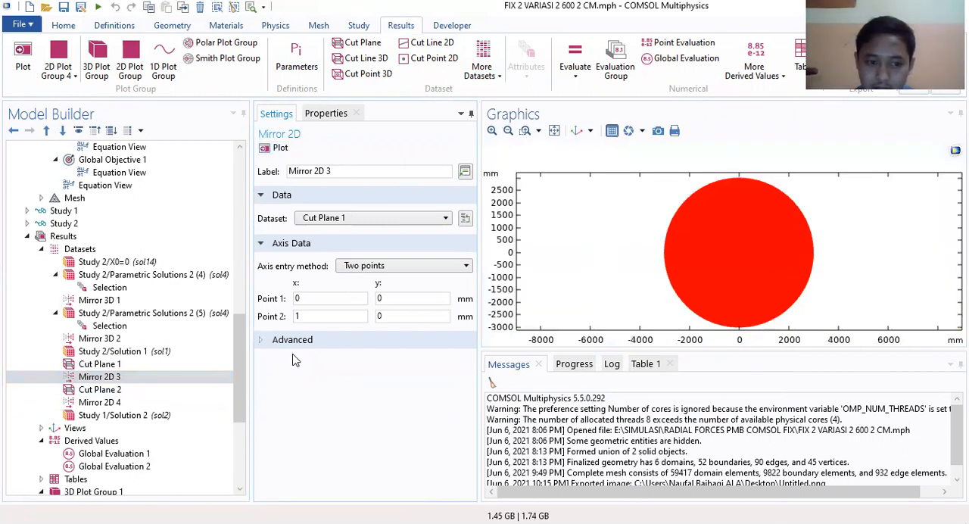
# Step: Reopen 2D Plot Group 4 and expand it to review the contour plot it contains
pyautogui.scroll(-5, 134, 363)
pyautogui.click(114, 442)
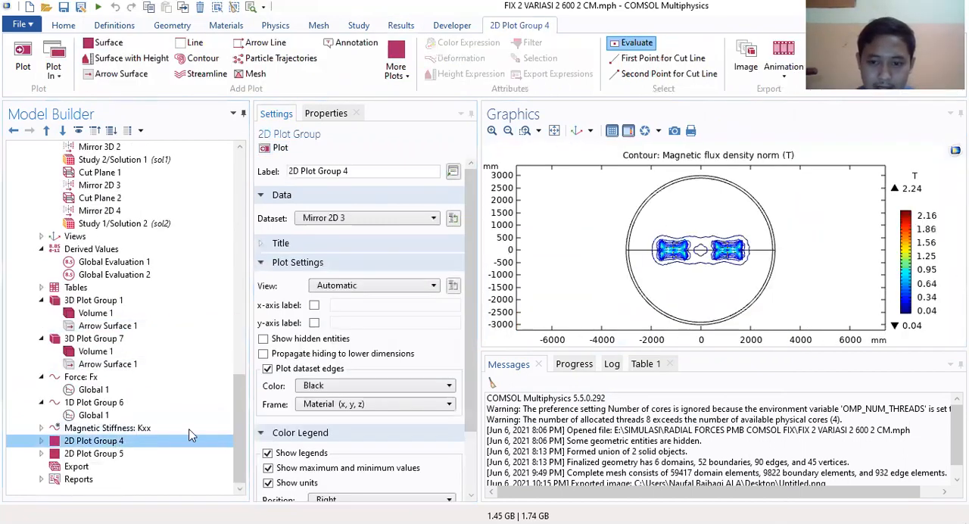
pyautogui.click(42, 441)
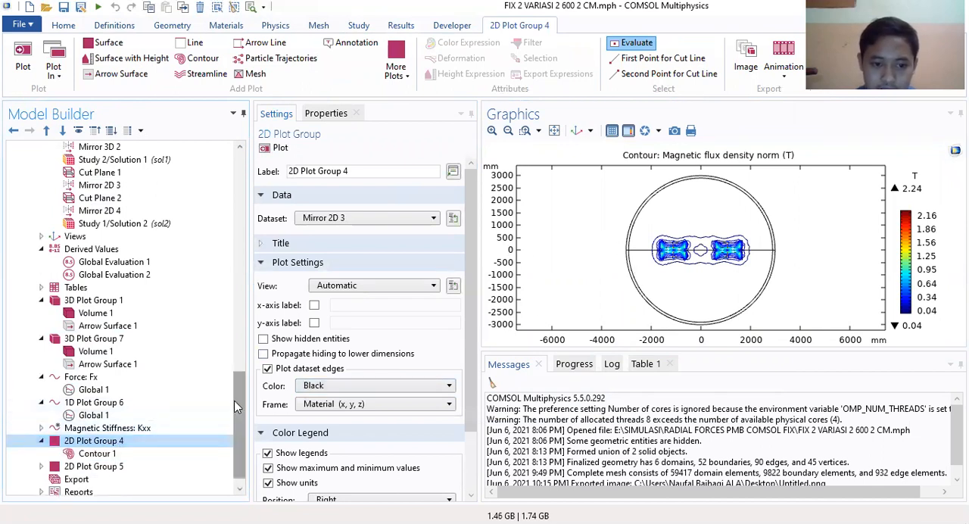
pyautogui.moveTo(240, 409); pyautogui.dragTo(239, 396)
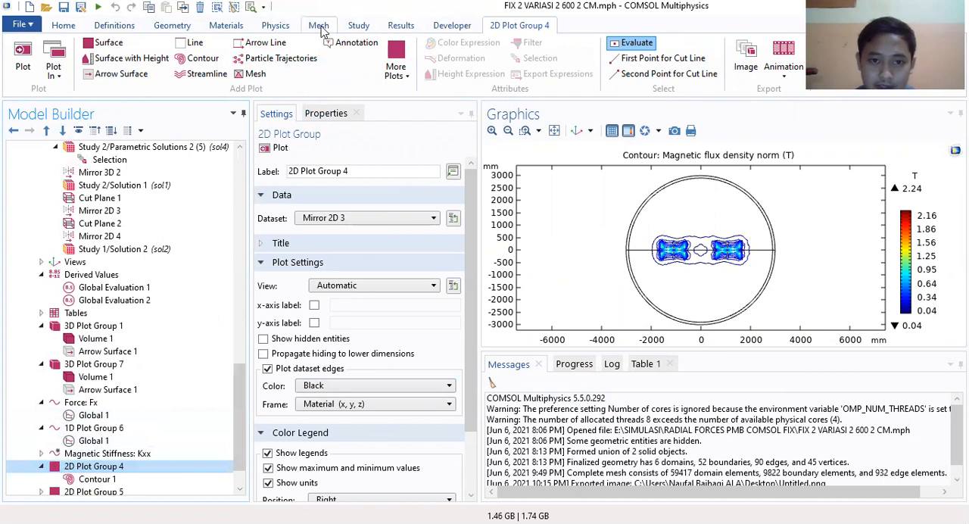
# Step: Add a new 2D plot group to the results and place it directly above 2D Plot Group 4
pyautogui.click(403, 27)
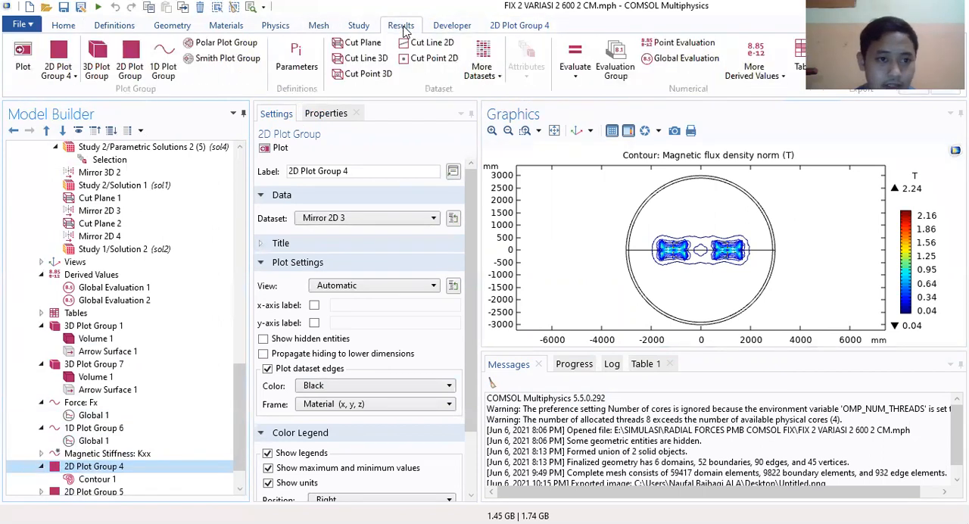
pyautogui.click(131, 61)
pyautogui.scroll(-1, 211, 392)
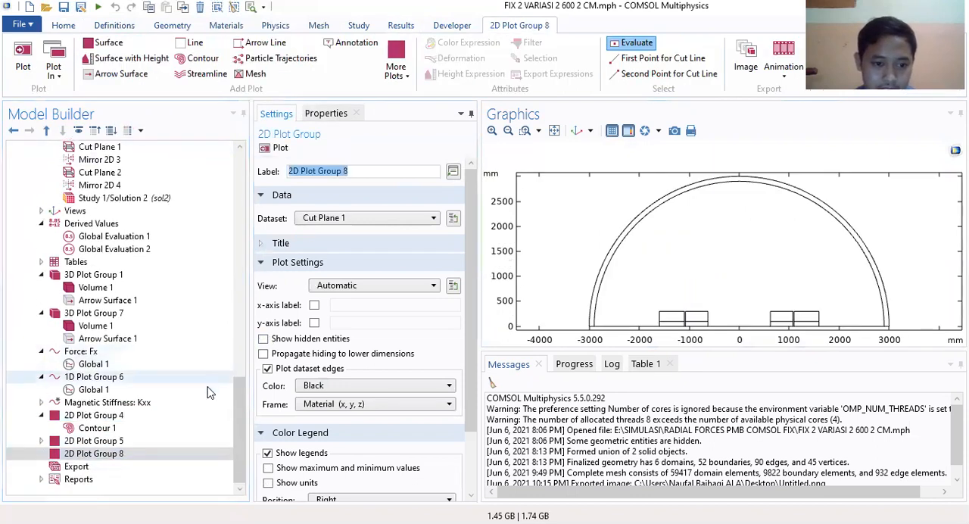
pyautogui.moveTo(94, 453); pyautogui.dragTo(97, 420)
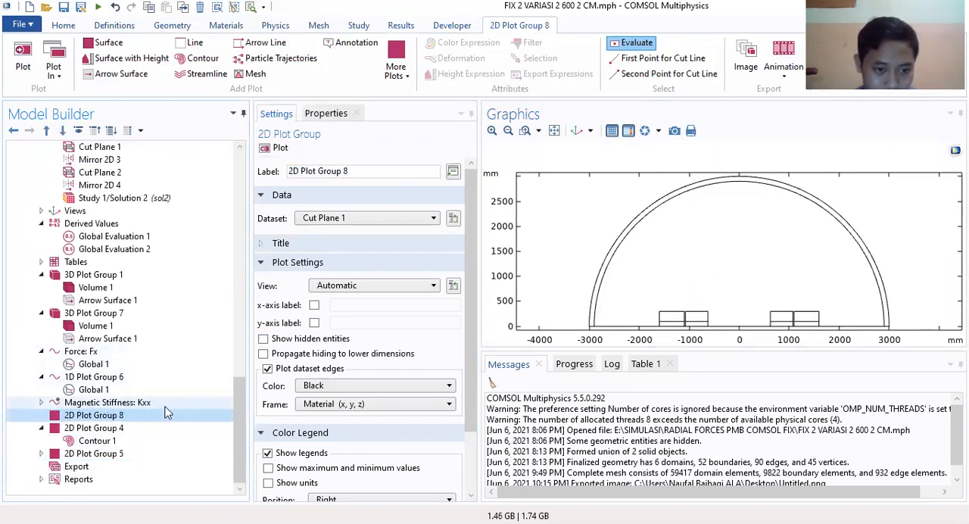
# Step: Add a contour plot of the magnetic flux density norm to 2D Plot Group 8 and display it
pyautogui.rightClick(97, 417)
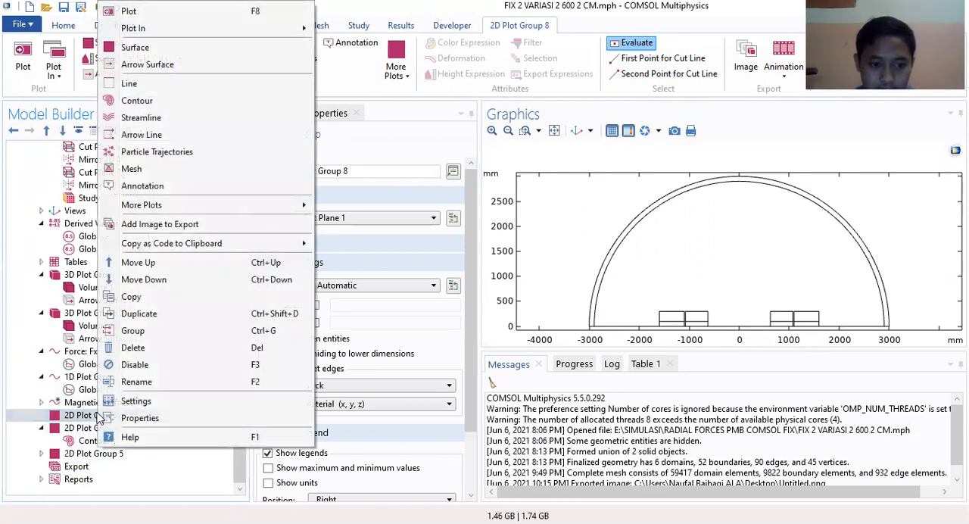
pyautogui.click(168, 108)
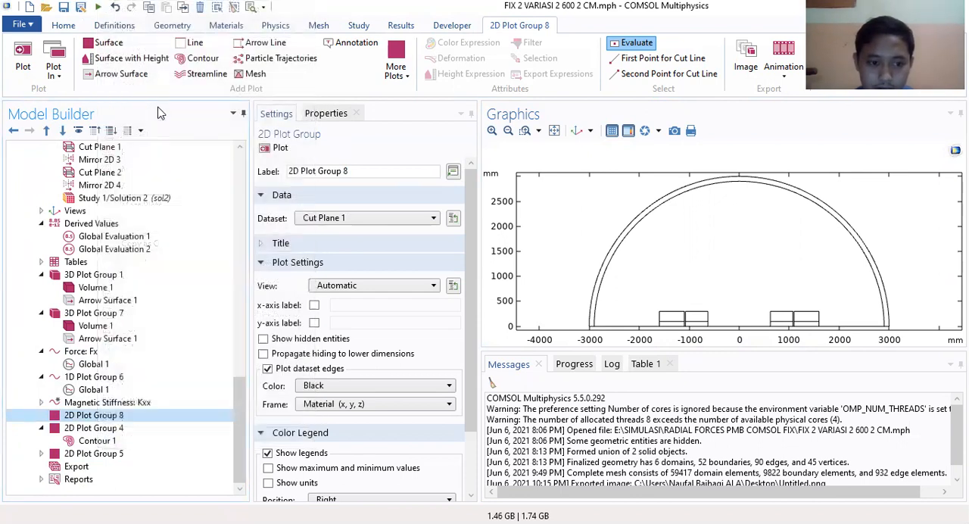
pyautogui.click(128, 417)
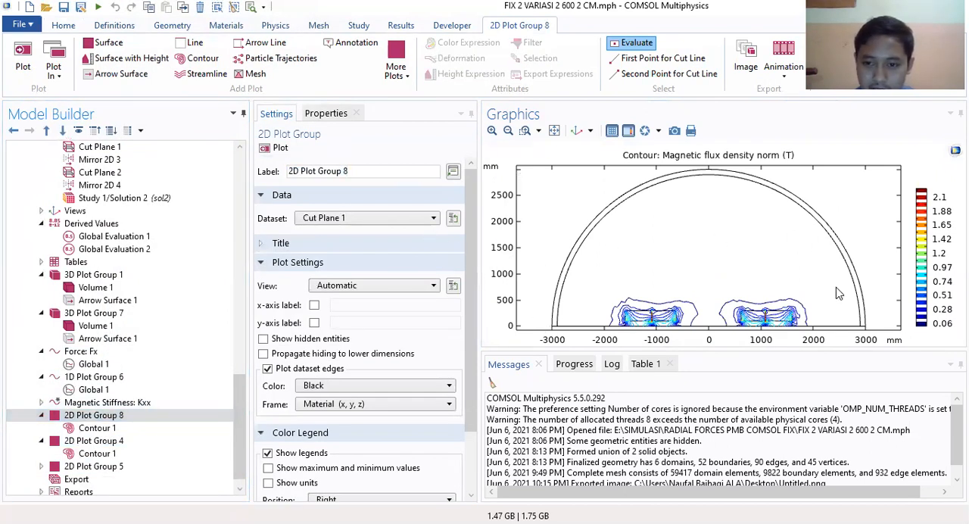
# Step: Set the dataset of 2D Plot Group 8 to Mirror 2D 3, replot it, and view both magnet cross-sections up close
pyautogui.click(388, 219)
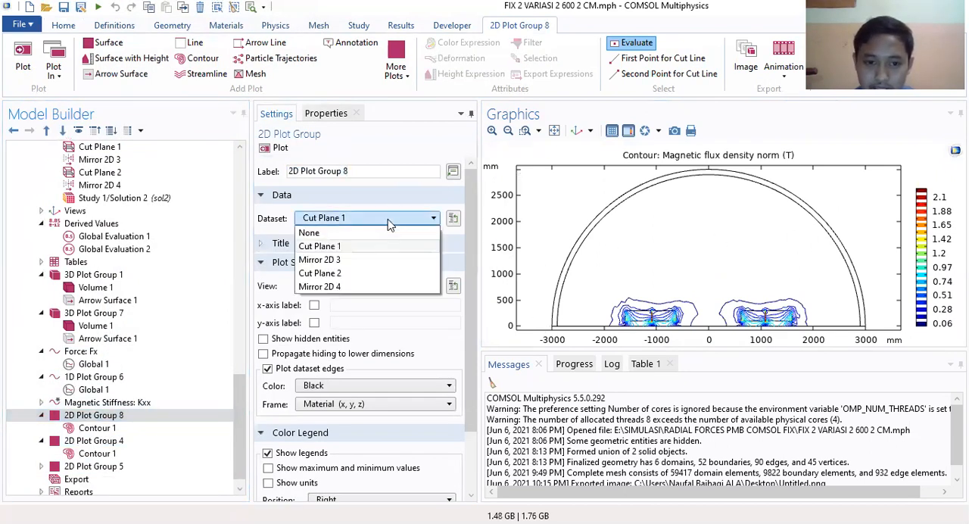
pyautogui.click(356, 262)
pyautogui.click(278, 151)
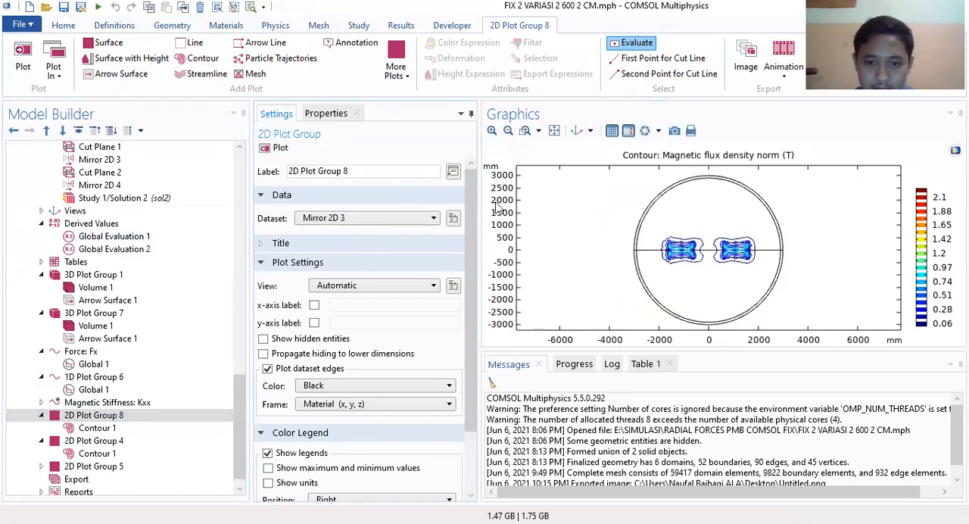
pyautogui.click(492, 130)
pyautogui.click(492, 131)
pyautogui.moveTo(679, 273); pyautogui.dragTo(678, 261)
# Step: Show the units on the color legend of 2D Plot Group 8
pyautogui.scroll(-2, 289, 435)
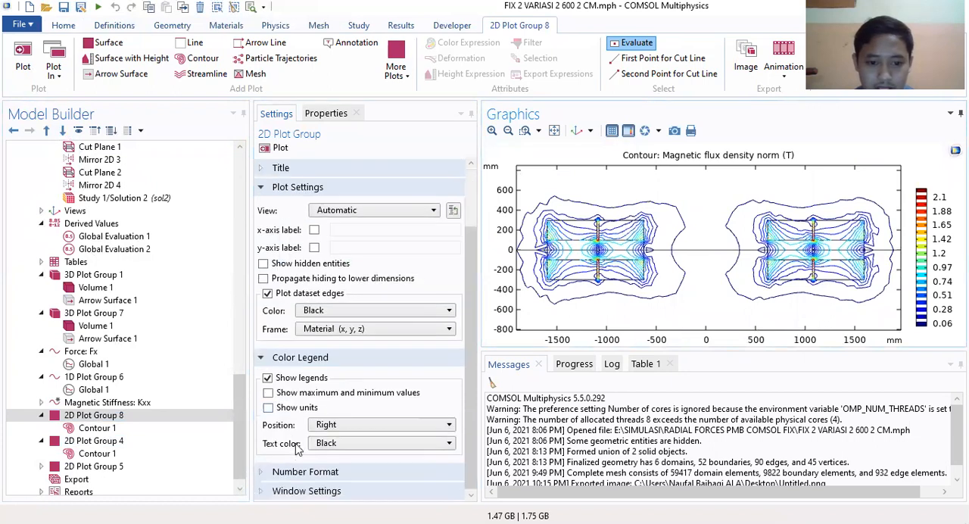
pyautogui.click(295, 409)
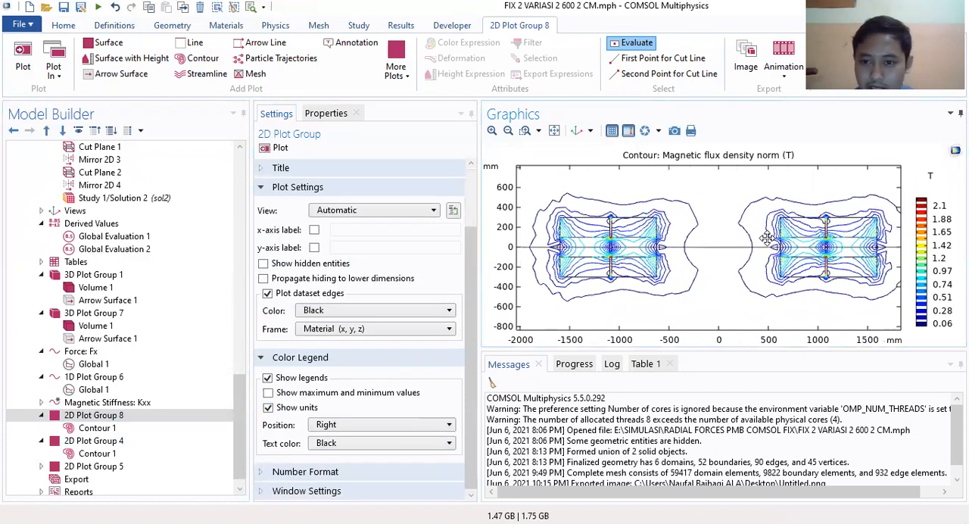
pyautogui.scroll(-1, 113, 418)
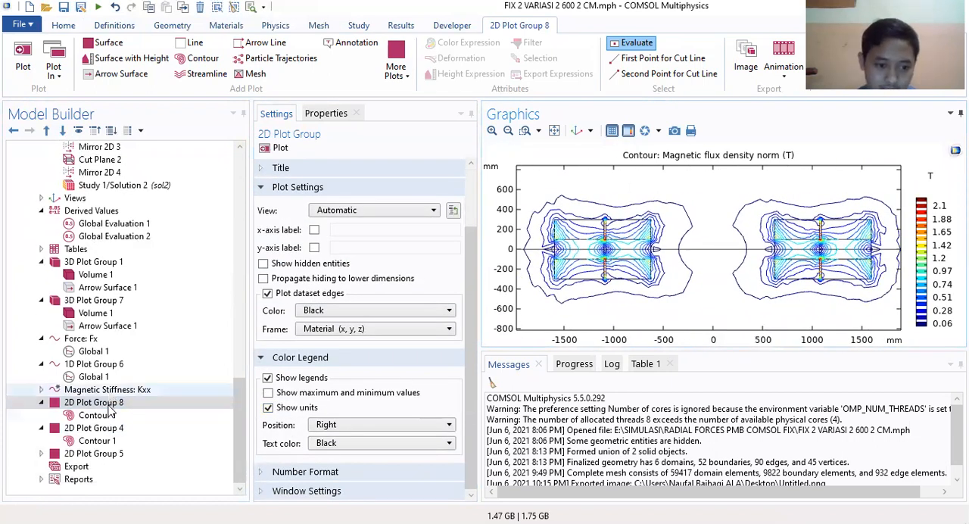
# Step: View the contour plot in 2D Plot Group 5, then review the plot, dataset and color legend settings of 2D Plot Group 4
pyautogui.click(92, 452)
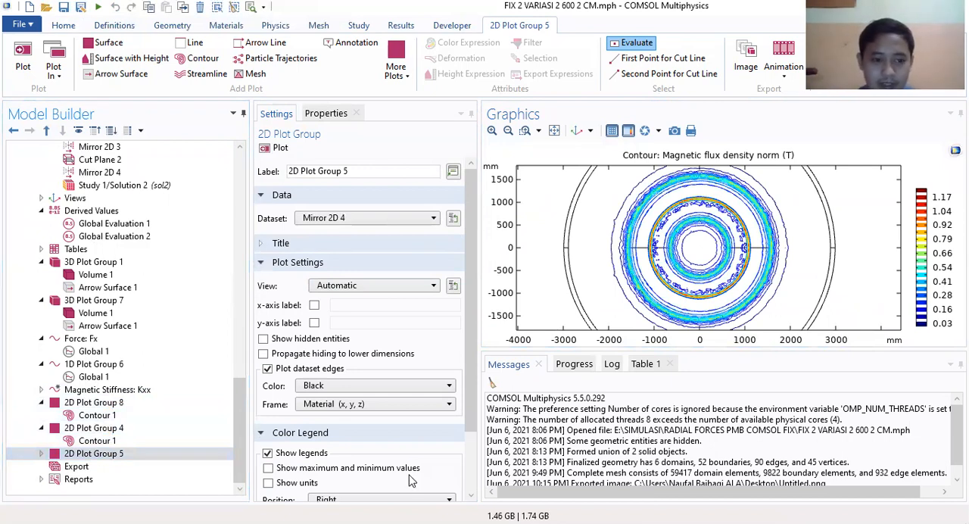
pyautogui.click(135, 429)
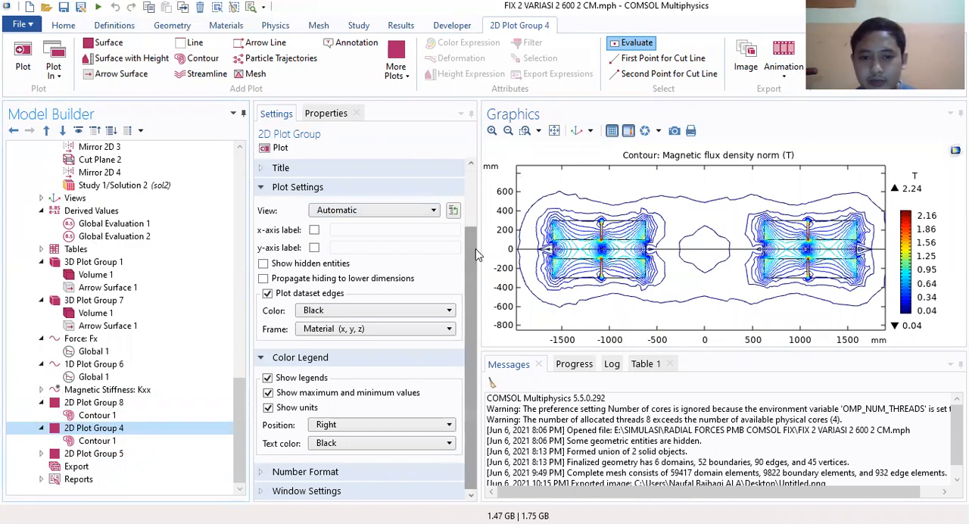
pyautogui.moveTo(477, 256); pyautogui.dragTo(484, 227)
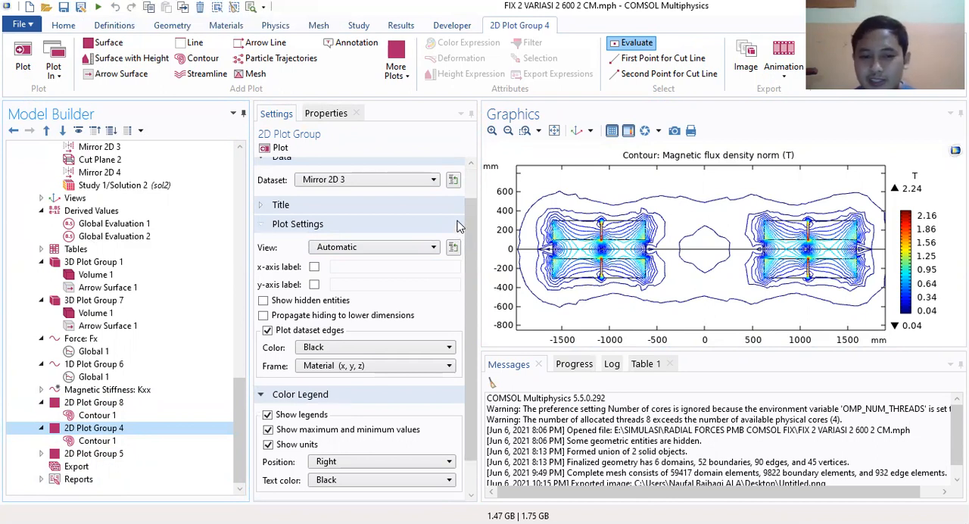
pyautogui.scroll(2, 466, 234)
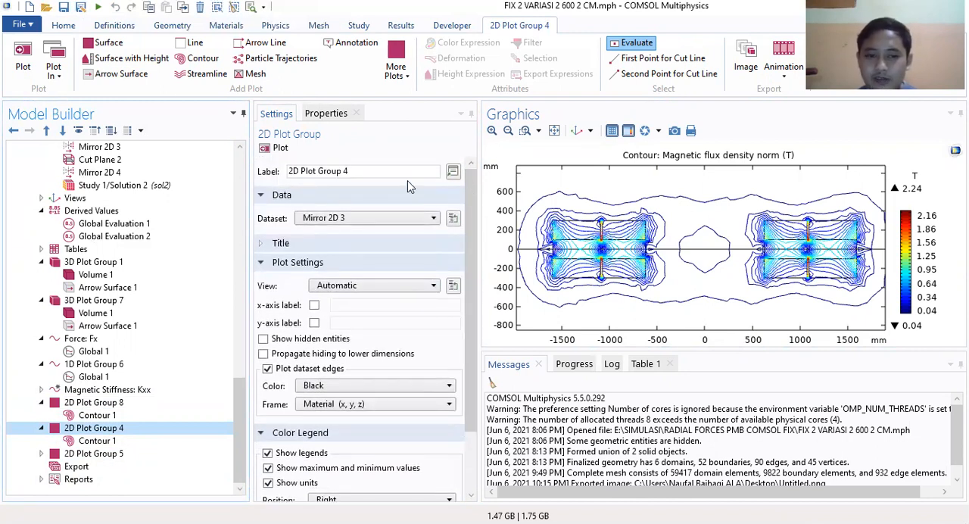
pyautogui.moveTo(240, 427)
pyautogui.mouseDown()
pyautogui.moveTo(261, 174)
pyautogui.moveTo(237, 418)
pyautogui.mouseUp()
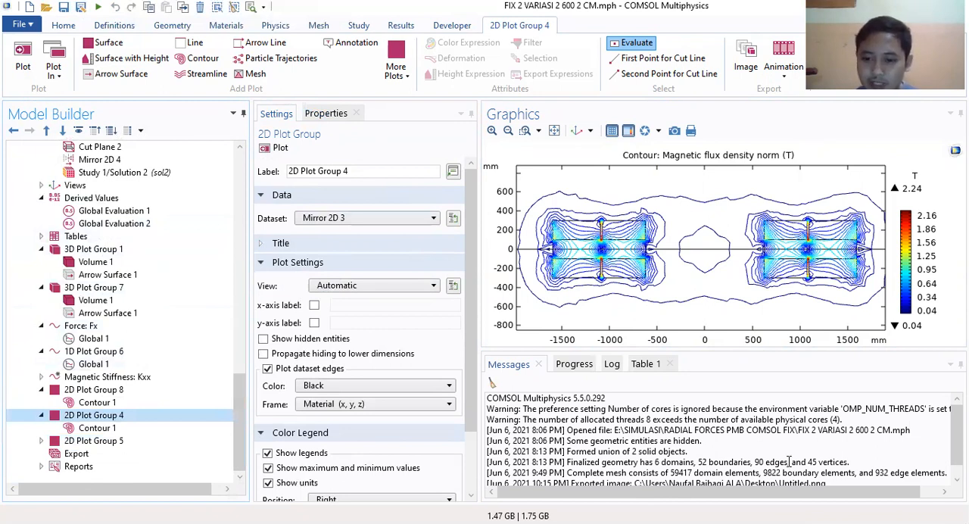
pyautogui.click(789, 462)
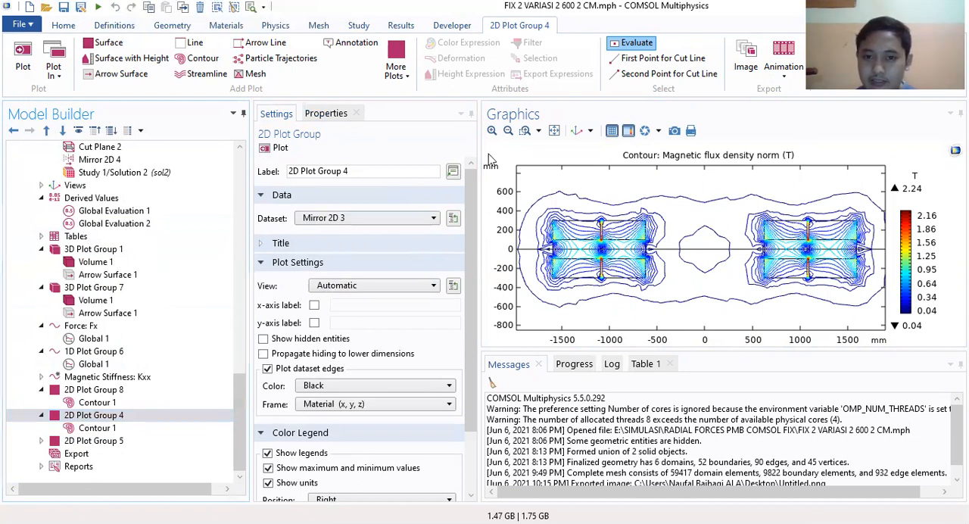